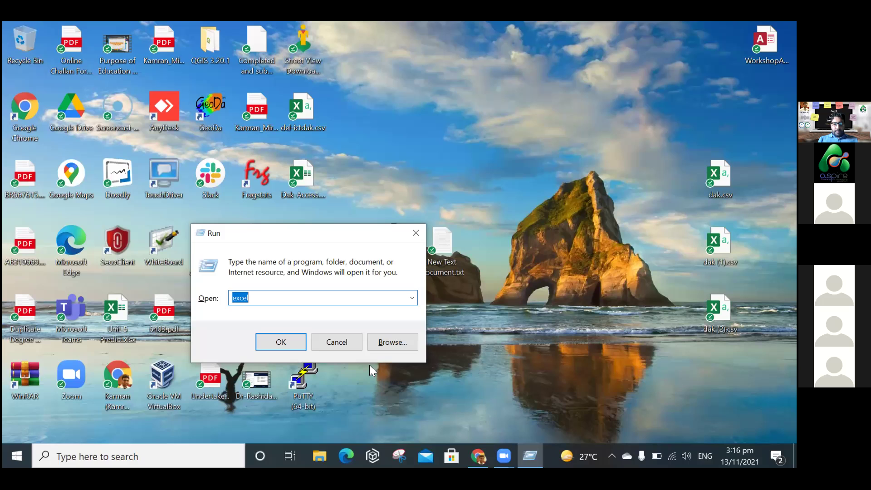
Run 'excel' from the Windows Run prompt to launch Excel.
{"action": "key", "text": "BackSpace"}
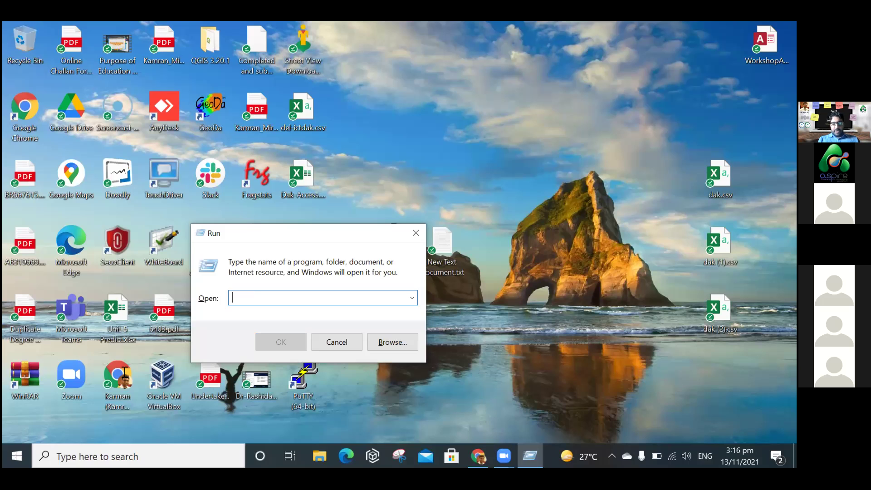
{"action": "key", "text": "Escape"}
{"action": "key", "text": "super+r"}
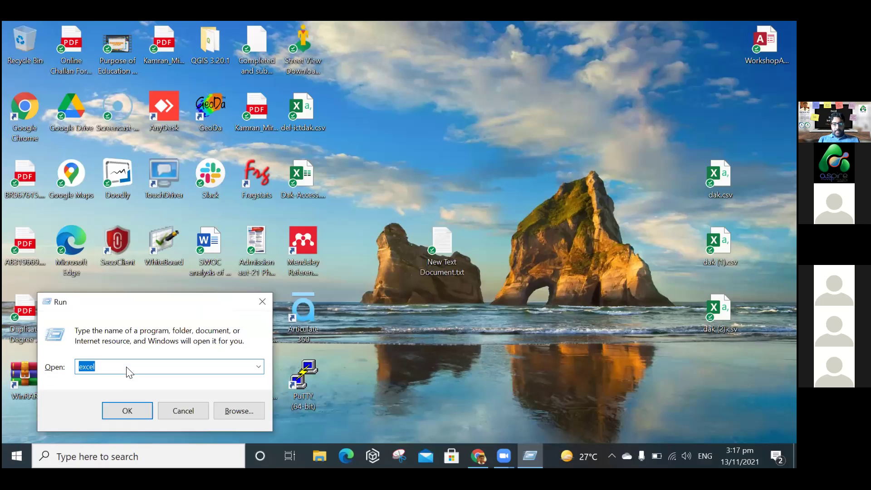
{"action": "key", "text": "Return"}
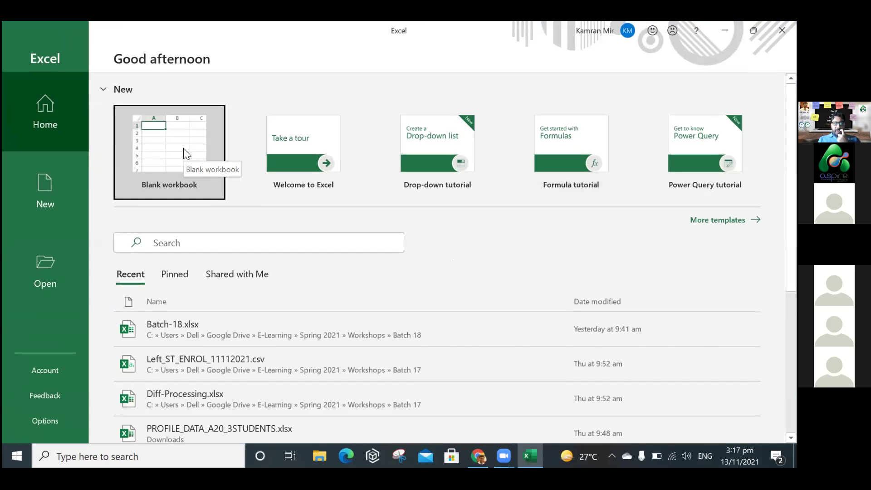
Create a new blank workbook with the Excel window maximized.
{"action": "left_click", "coordinate": [184, 148]}
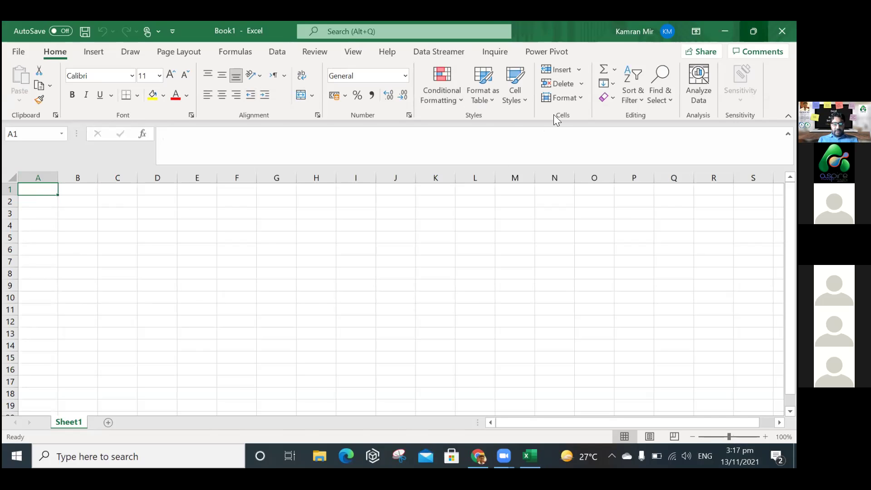
{"action": "left_click", "coordinate": [754, 31]}
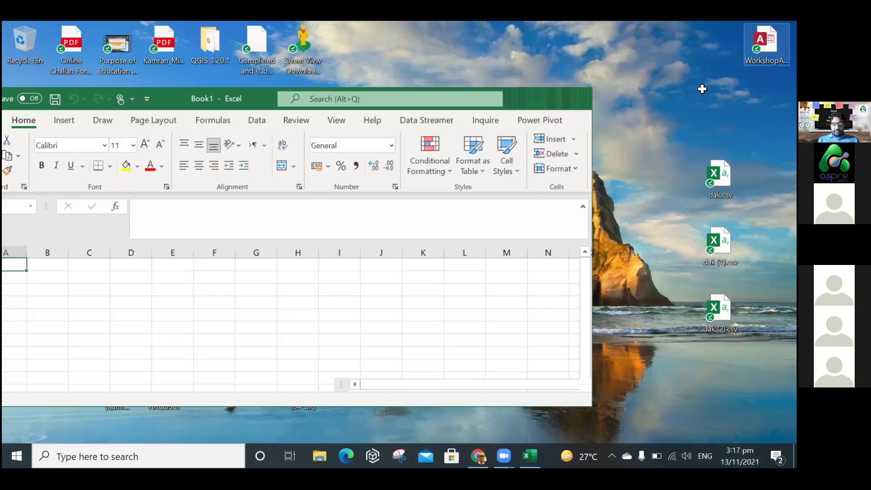
{"action": "key", "text": "super+Up"}
Enter 'Workbook' in A1, autofit column A to it, and zoom in.
{"action": "type", "text": "Work"}
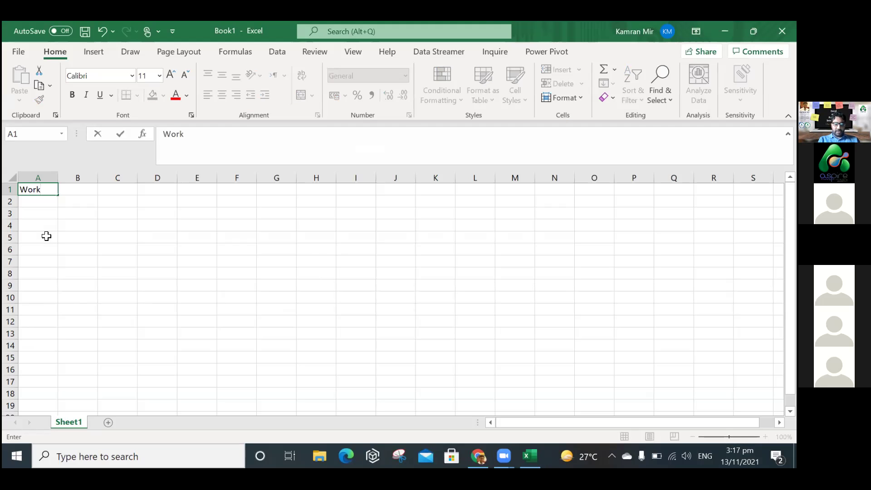
{"action": "type", "text": "book"}
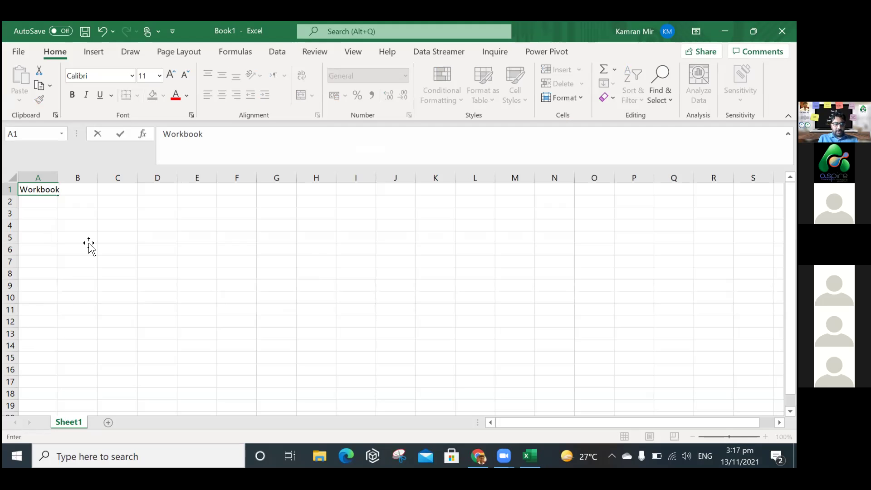
{"action": "left_click", "coordinate": [89, 240]}
{"action": "double_click", "coordinate": [58, 178]}
{"action": "left_click", "coordinate": [55, 189]}
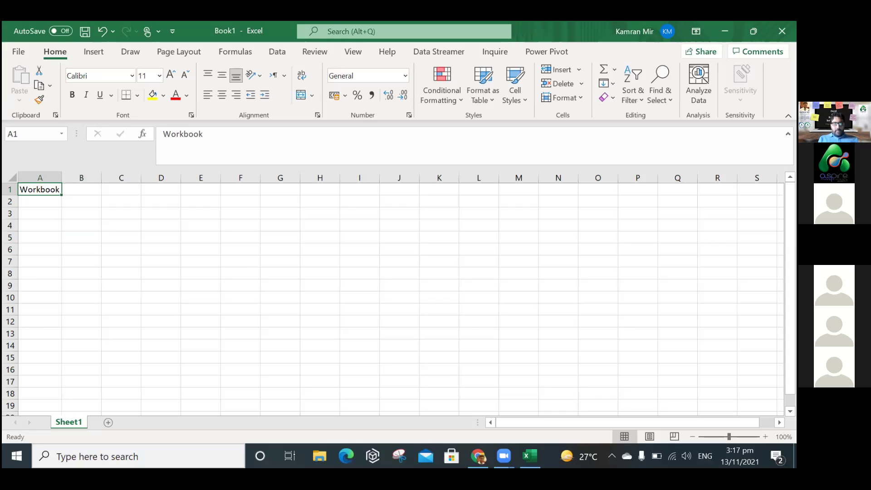
{"action": "left_click", "coordinate": [766, 437]}
{"action": "left_click", "coordinate": [765, 437]}
{"action": "left_click", "coordinate": [766, 437]}
{"action": "left_click", "coordinate": [766, 437]}
{"action": "left_click", "coordinate": [765, 437]}
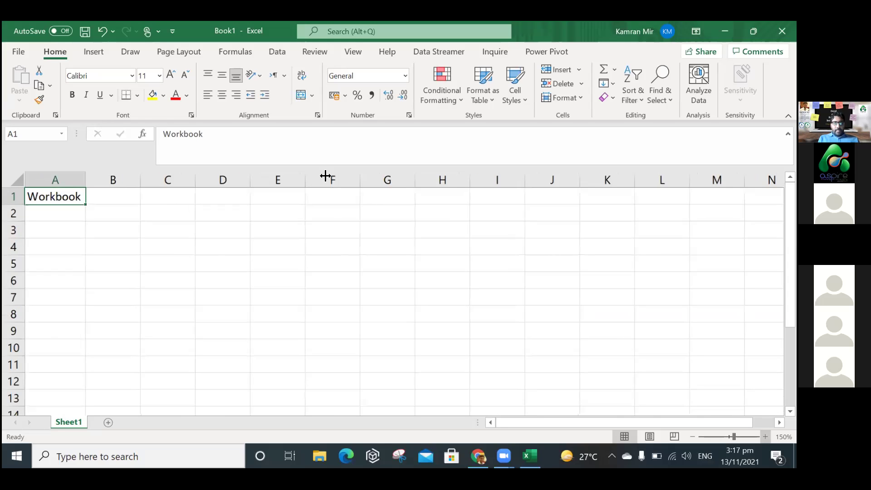
Widen column B, enter 'Collection of Sheets' in B1, and add Sheet2.
{"action": "scroll", "coordinate": [372, 208], "scroll_direction": "up", "scroll_amount": 2}
{"action": "double_click", "coordinate": [371, 210]}
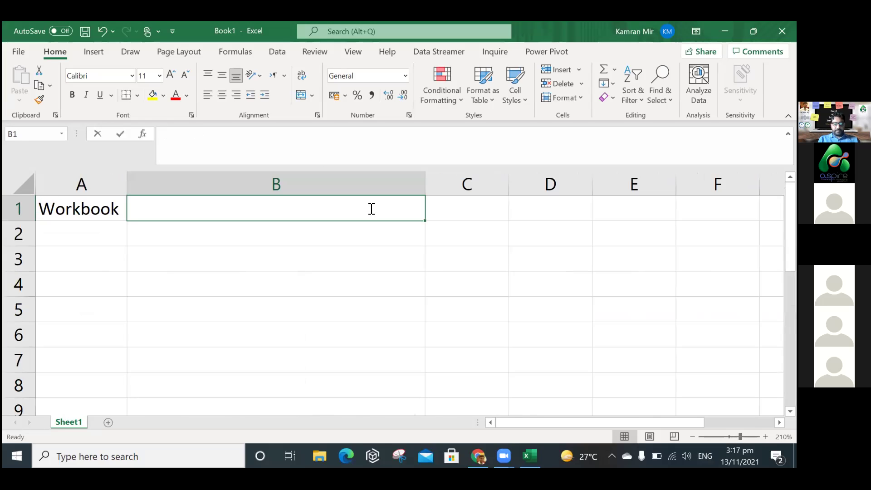
{"action": "type", "text": "Coll"}
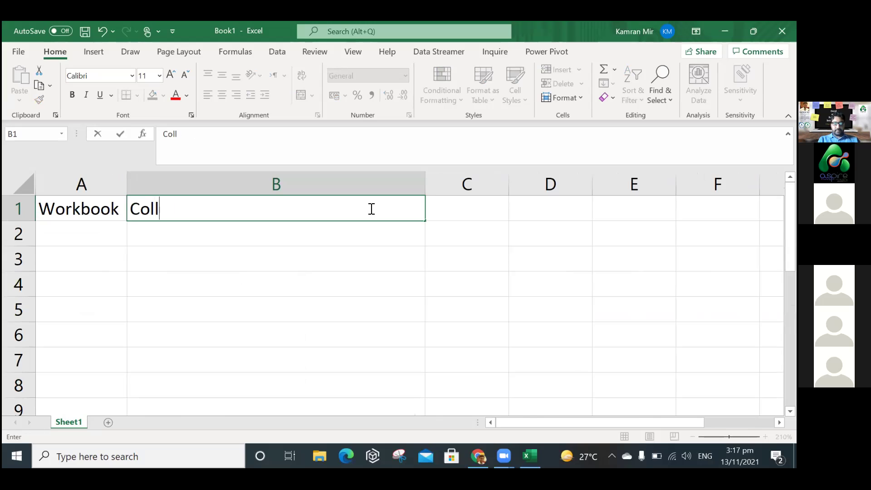
{"action": "type", "text": "ection of Sheets"}
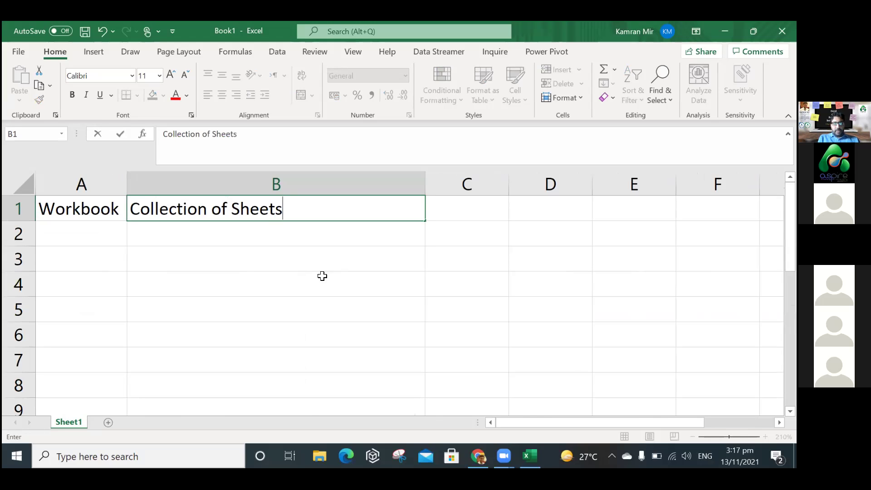
{"action": "key", "text": "Return"}
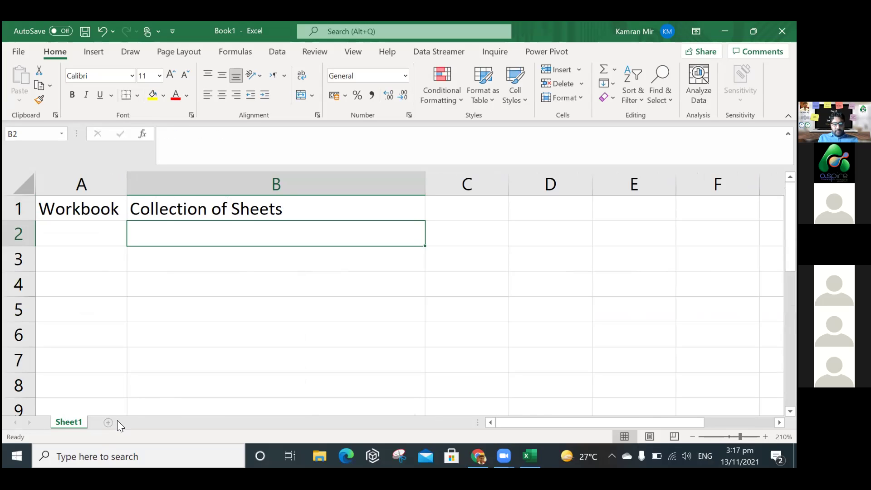
{"action": "key", "text": "ctrl+Page_Up"}
Enter 'Sheet' in A2 with 'Collection of Rows & Columns' in B2.
{"action": "left_click", "coordinate": [108, 237]}
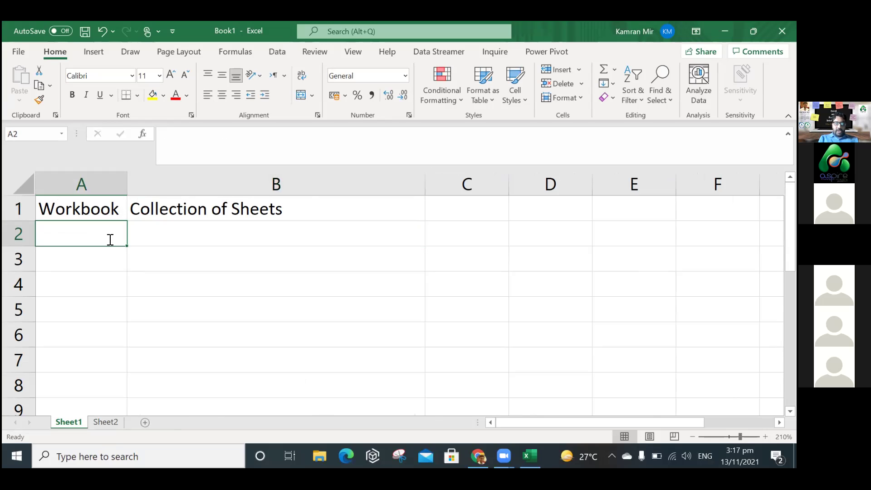
{"action": "type", "text": "Sheet"}
{"action": "key", "text": "Tab"}
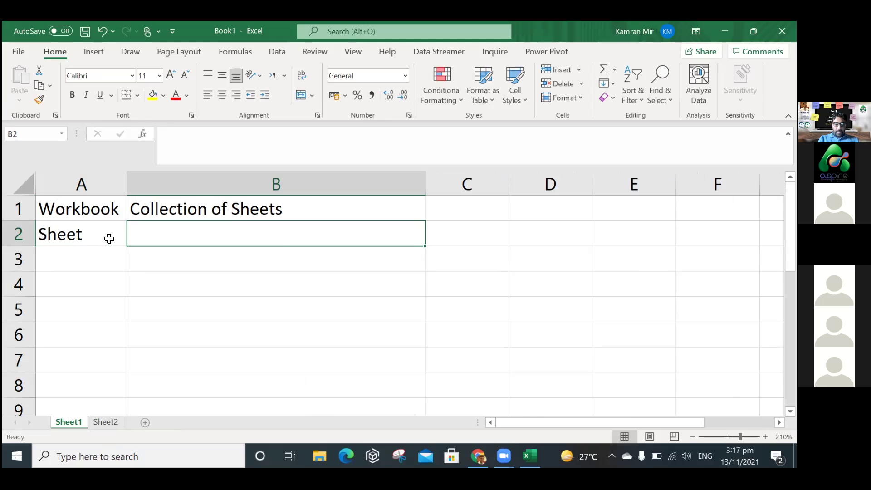
{"action": "type", "text": "Collection of Roe"}
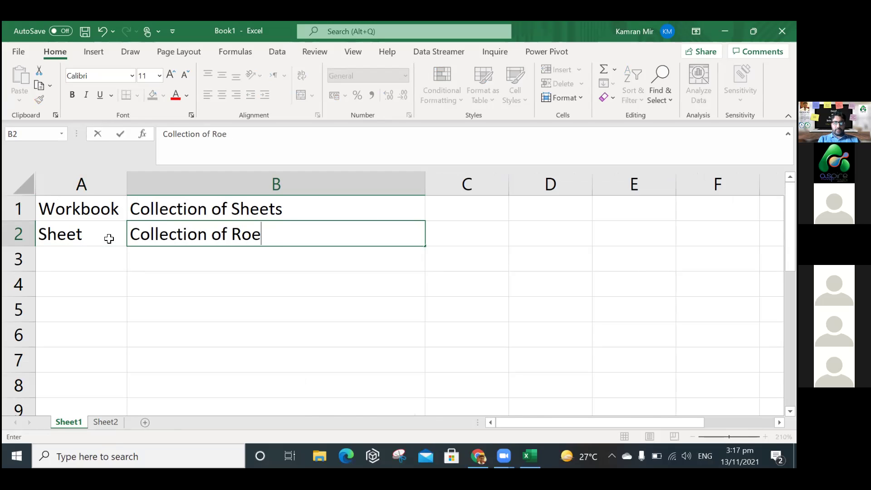
{"action": "key", "text": "BackSpace"}
{"action": "type", "text": "ws &"}
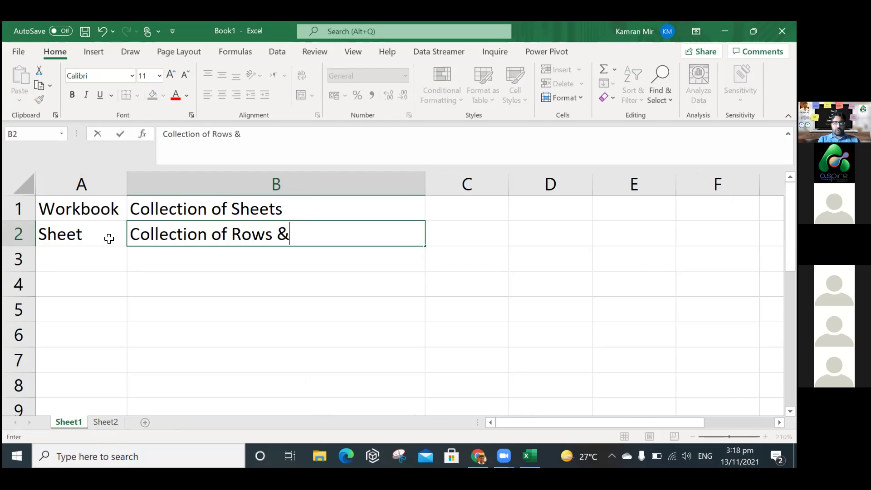
{"action": "type", "text": " Columns"}
{"action": "key", "text": "Return"}
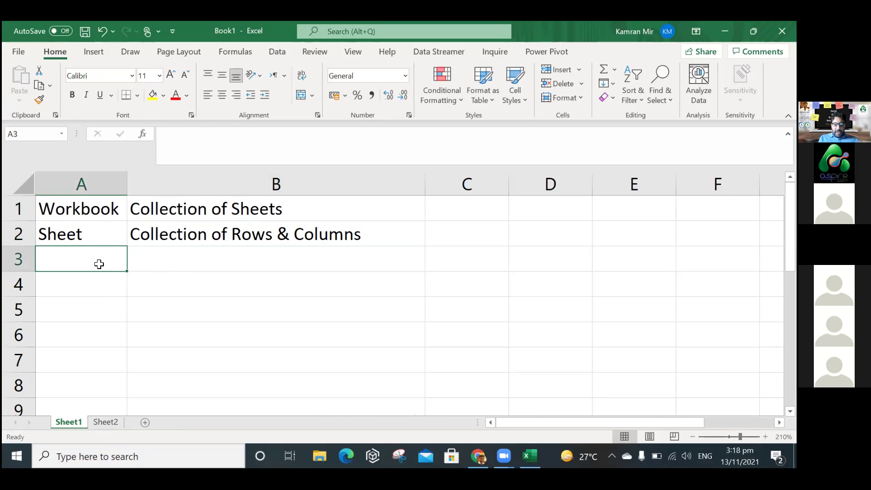
Enter 'Cell' in A3 with 'Intersection of Row and Column' in B3.
{"action": "type", "text": "Cell"}
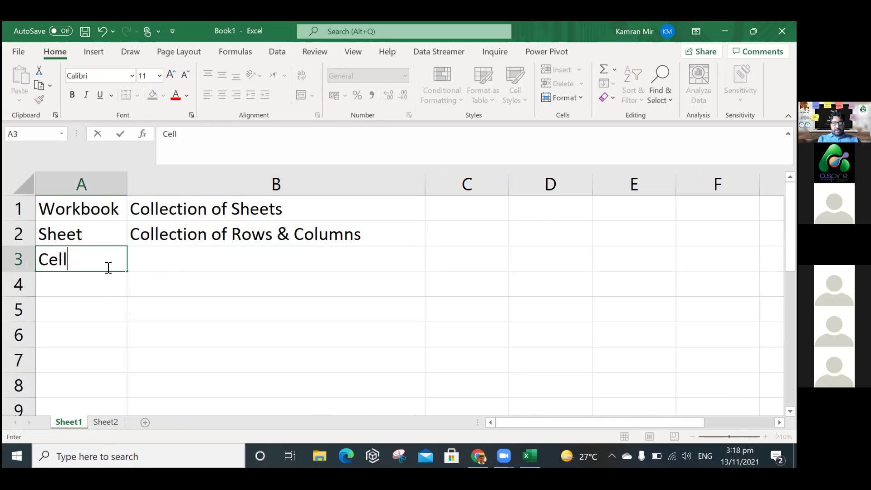
{"action": "key", "text": "Tab"}
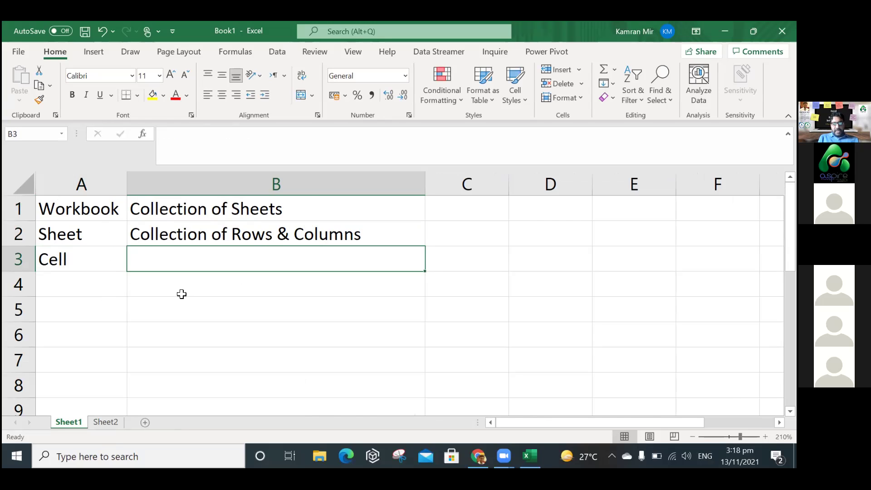
{"action": "type", "text": "Intersect"}
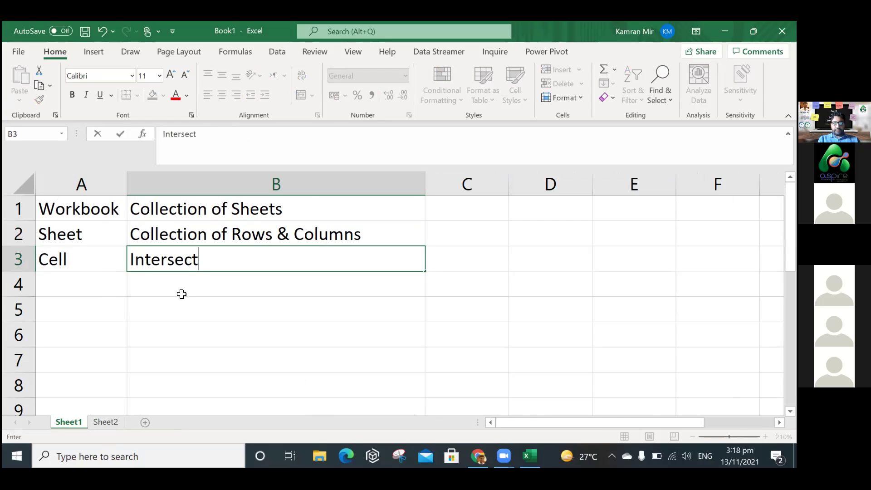
{"action": "type", "text": "ion of Reow and Column"}
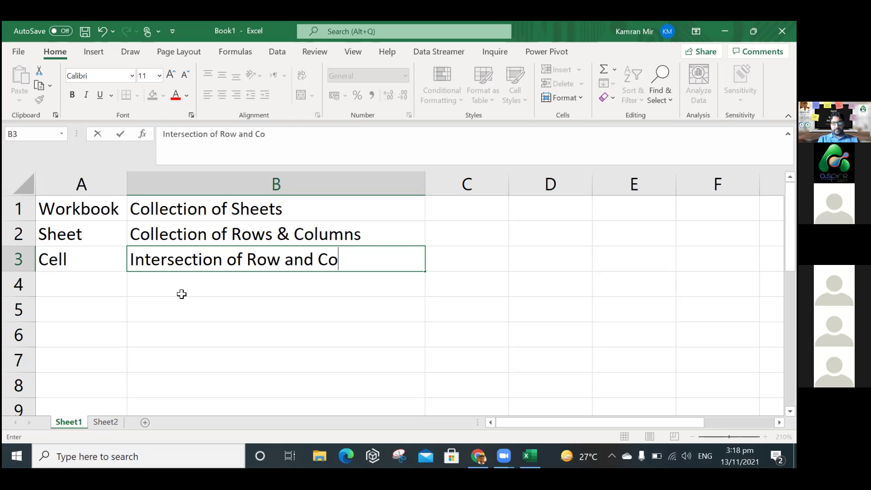
{"action": "key", "text": "Return"}
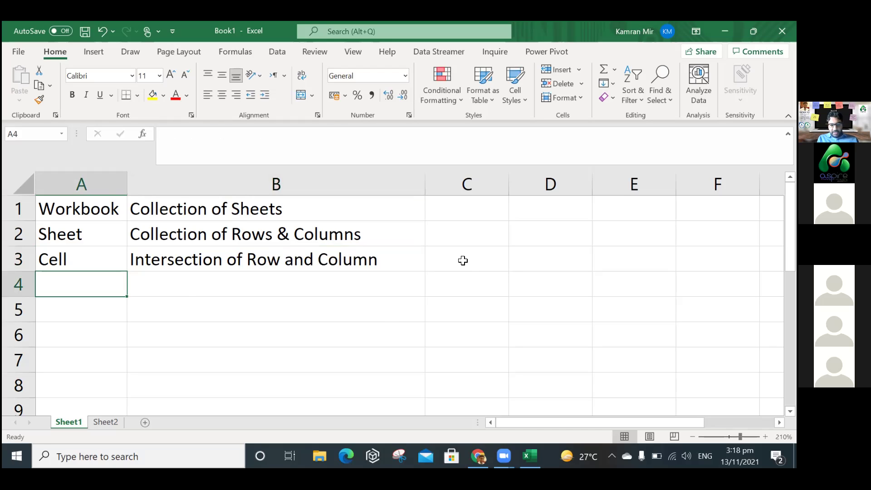
{"action": "left_click", "coordinate": [463, 260]}
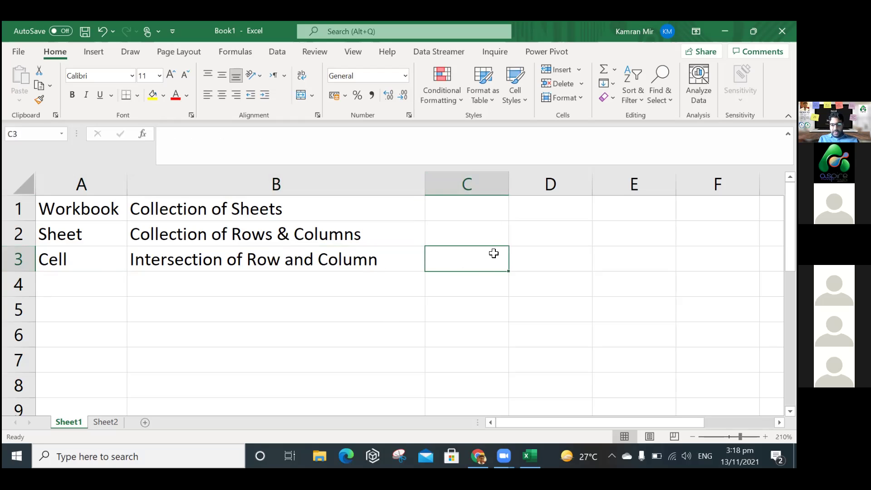
Enter 'Reference' in A4 and 'B4' in cell B4.
{"action": "left_click", "coordinate": [98, 290]}
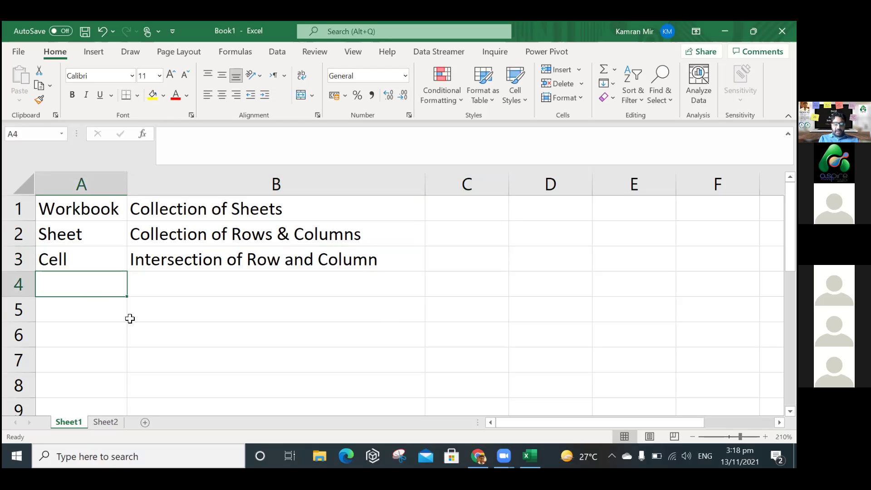
{"action": "type", "text": "Reference"}
{"action": "key", "text": "Tab"}
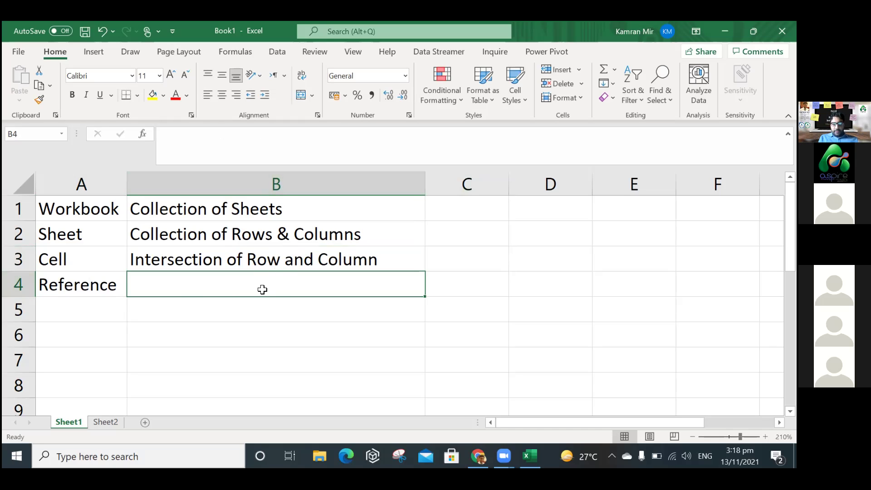
{"action": "left_click_drag", "start_coordinate": [277, 323], "coordinate": [274, 288]}
{"action": "left_click", "coordinate": [274, 288]}
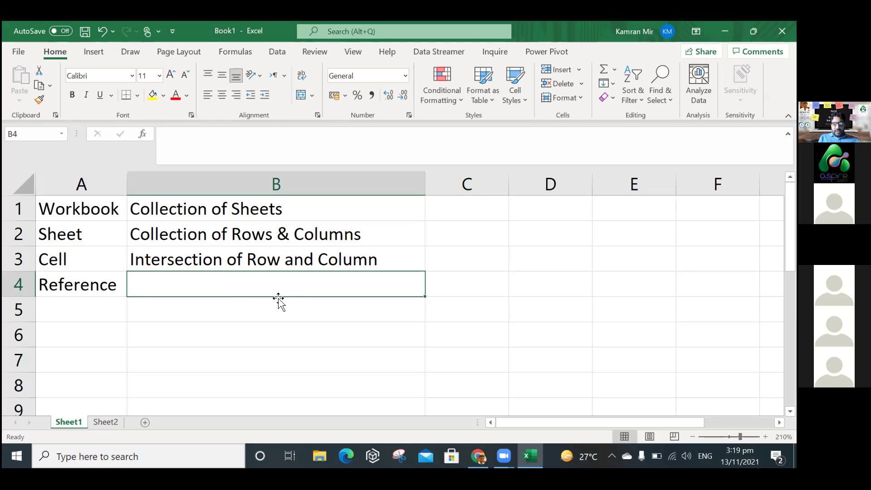
{"action": "type", "text": "B4"}
{"action": "key", "text": "Return"}
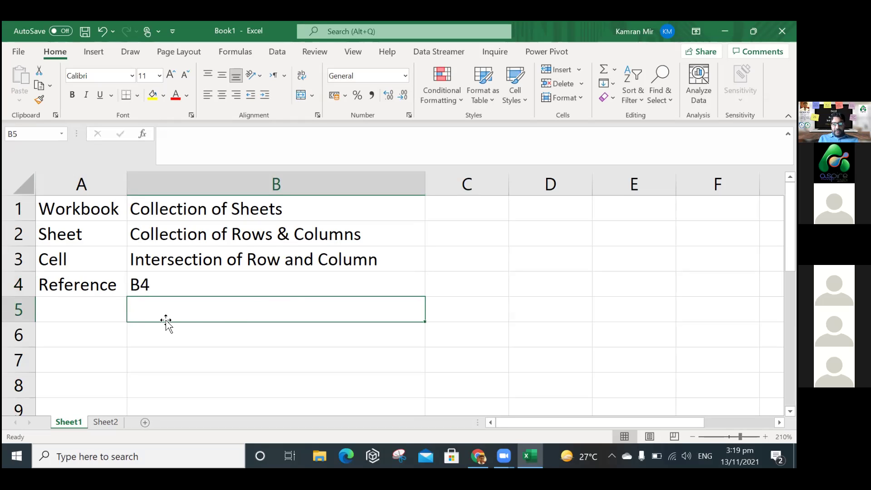
Number cells A5 and A6 with 1 and 2.
{"action": "key", "text": "Left"}
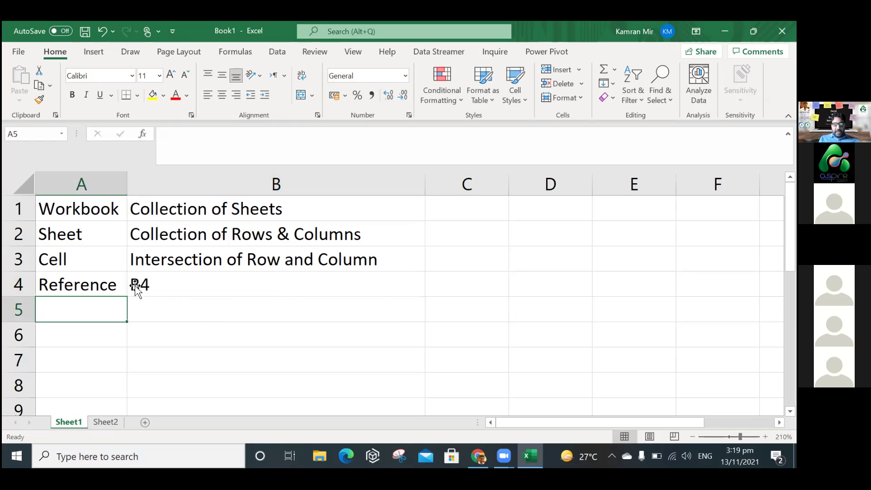
{"action": "key", "text": "Up"}
{"action": "key", "text": "Right"}
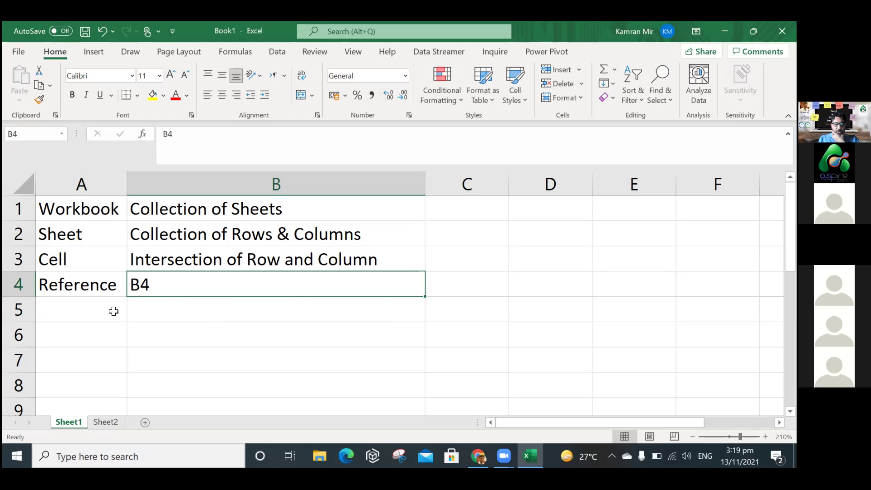
{"action": "key", "text": "Left"}
{"action": "key", "text": "Down"}
{"action": "type", "text": "1."}
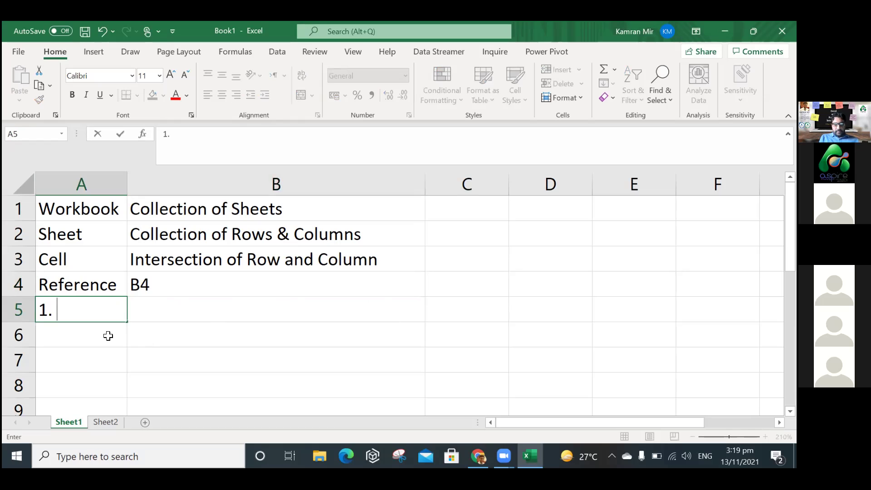
{"action": "key", "text": "Return"}
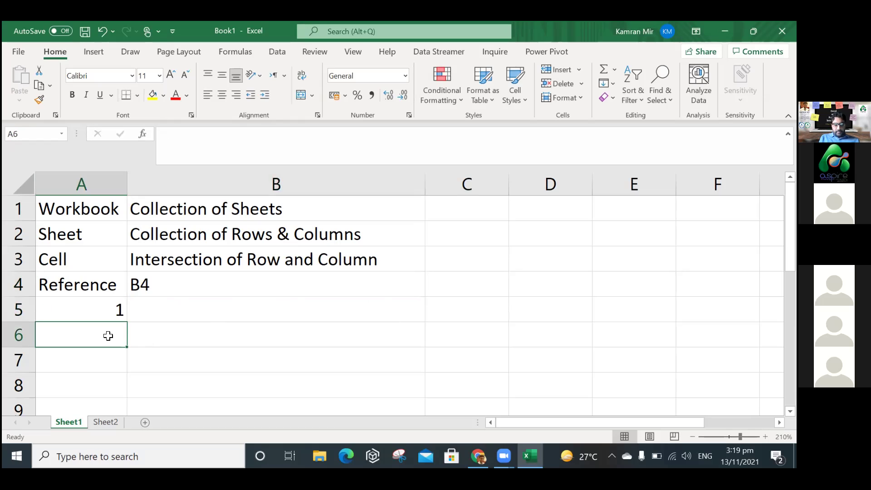
{"action": "type", "text": "2"}
{"action": "key", "text": "Tab"}
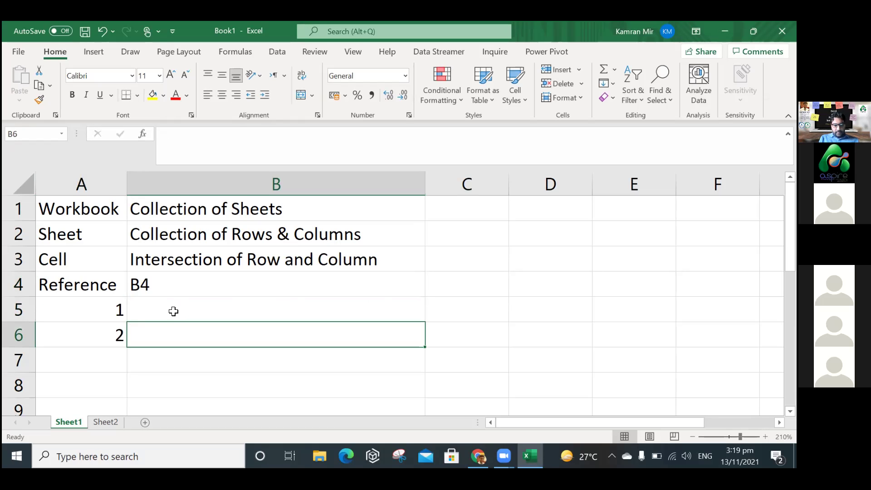
{"action": "left_click", "coordinate": [173, 312]}
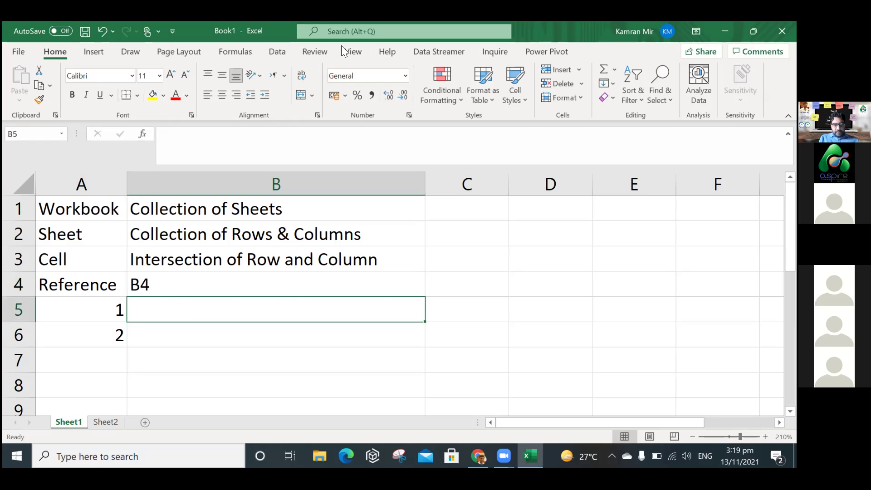
Enter 'Absolute Reference' in B5.
{"action": "left_click", "coordinate": [555, 313]}
{"action": "left_click", "coordinate": [214, 310]}
{"action": "type", "text": "A"}
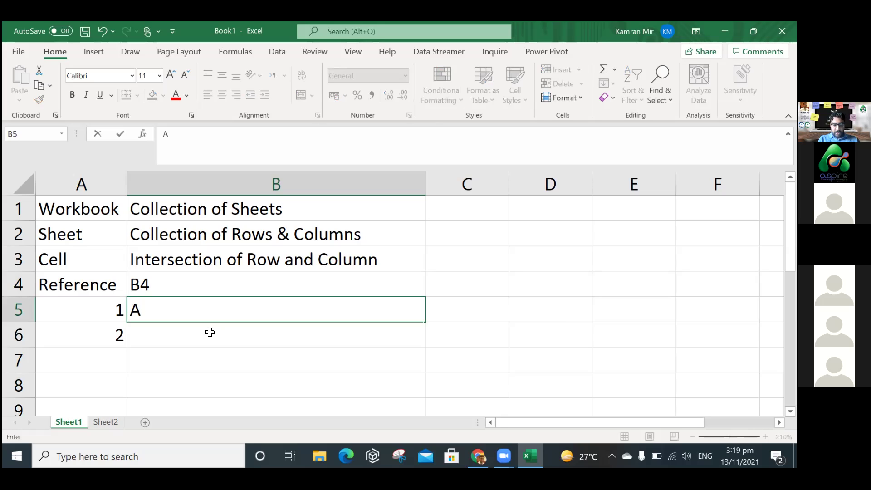
{"action": "type", "text": "bsolute Reference"}
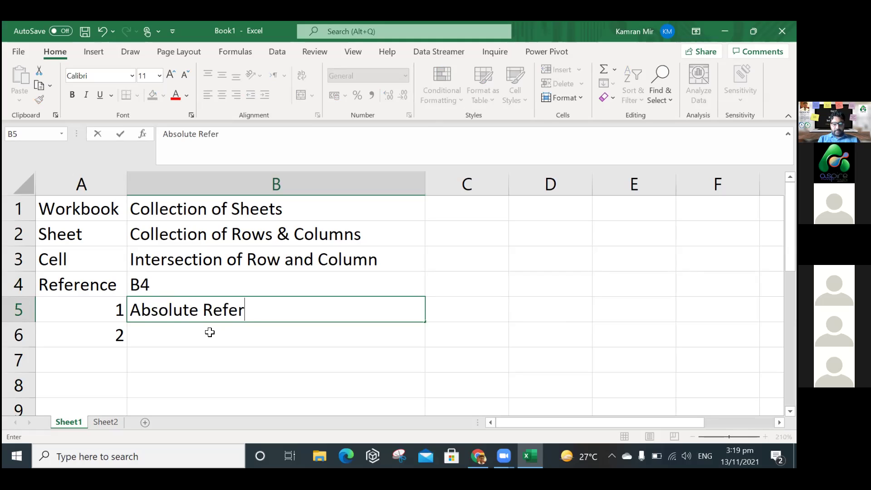
{"action": "key", "text": "Return"}
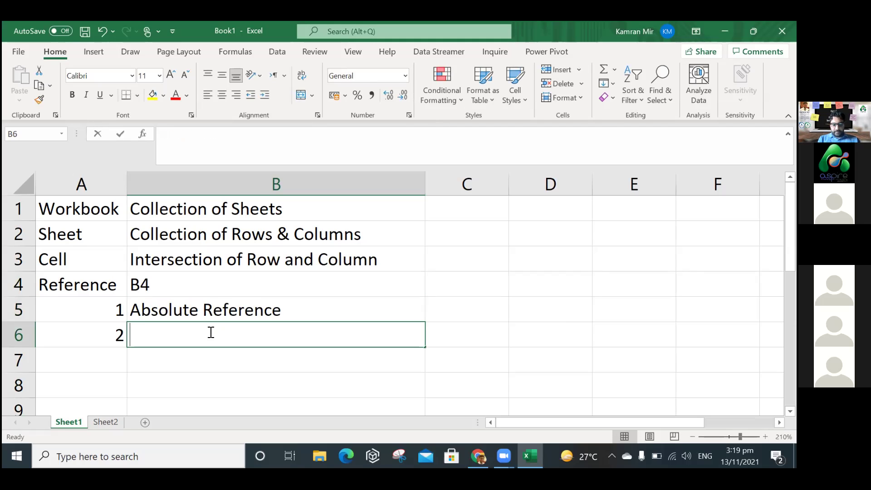
Enter 'Relevative Reference' in B6.
{"action": "type", "text": "Relevative F"}
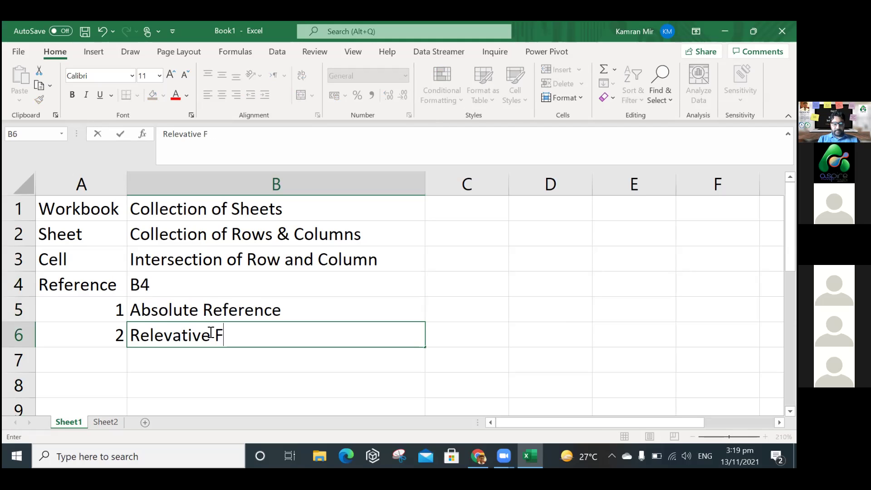
{"action": "key", "text": "BackSpace"}
{"action": "type", "text": "Reference"}
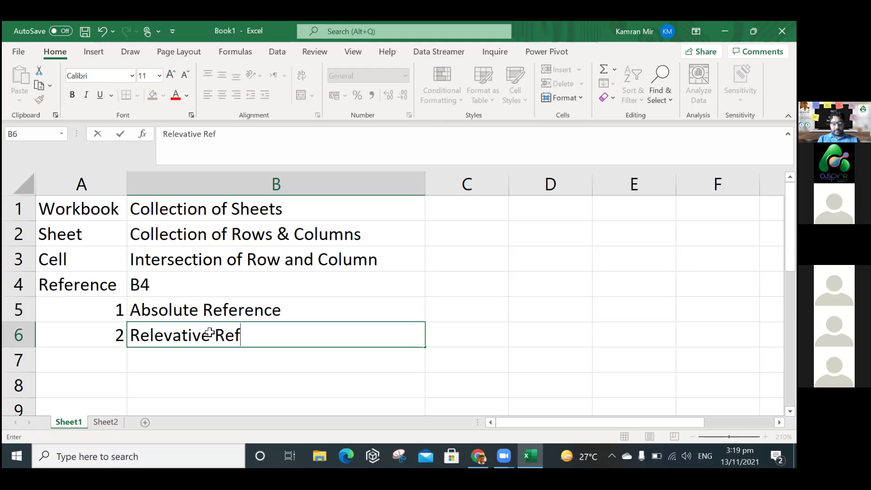
{"action": "key", "text": "Return"}
{"action": "left_click", "coordinate": [477, 313]}
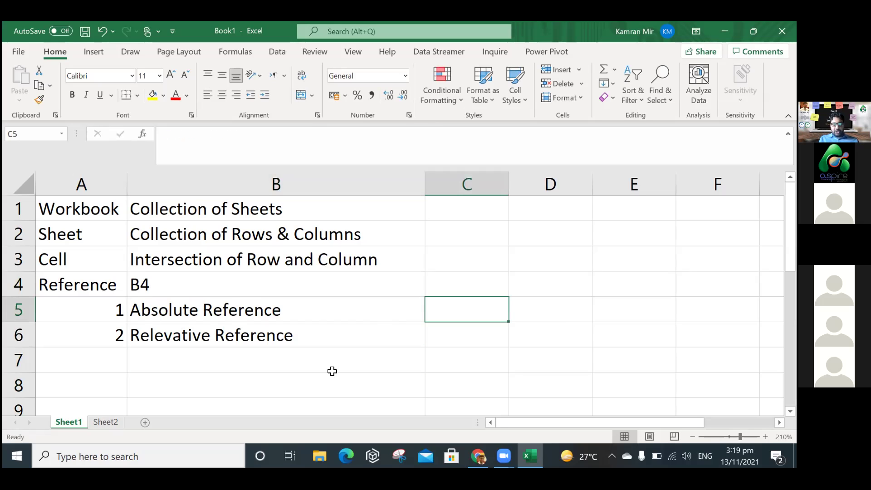
{"action": "key", "text": "Left"}
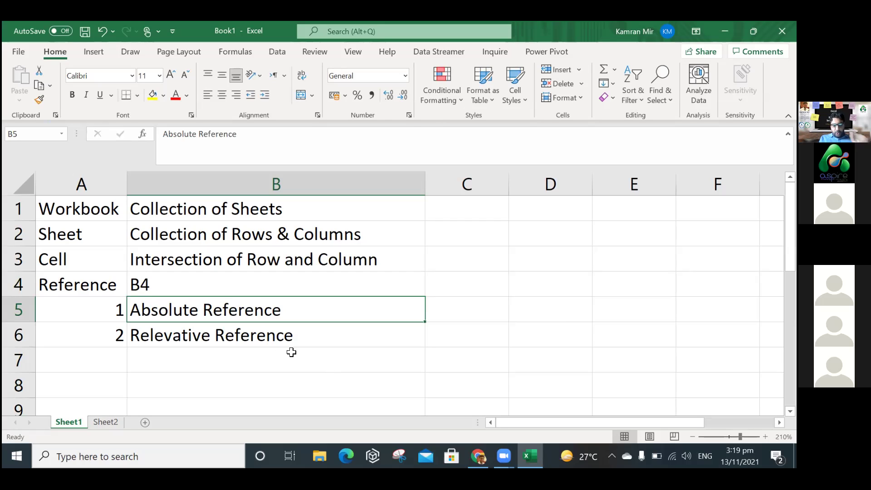
{"action": "left_click", "coordinate": [240, 346]}
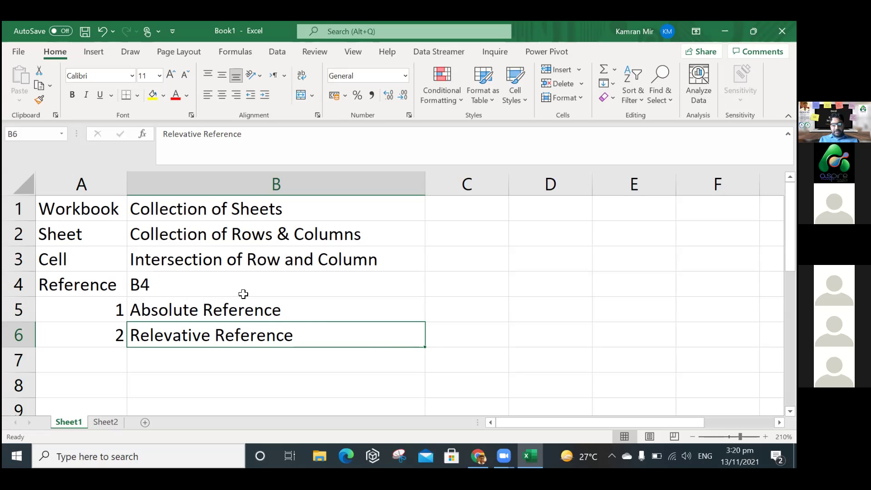
{"action": "left_click", "coordinate": [467, 317]}
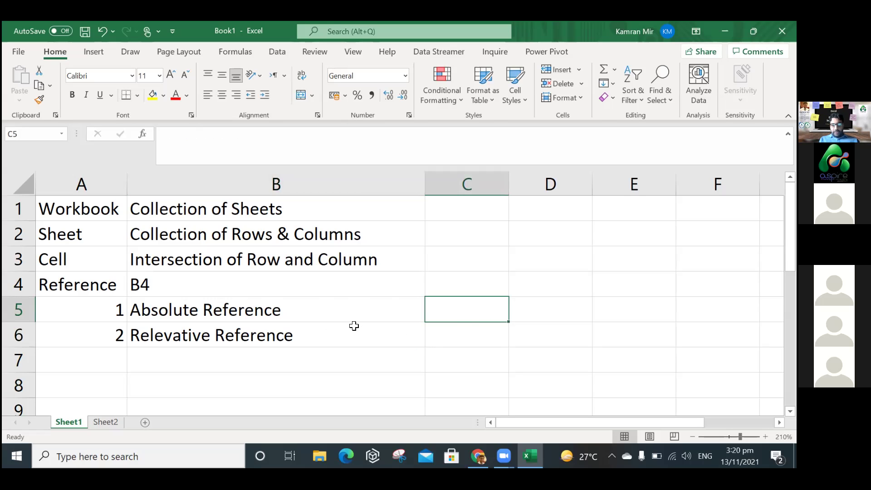
Enter 100, 200 and 300 in C1, C2 and C3.
{"action": "left_click", "coordinate": [475, 212]}
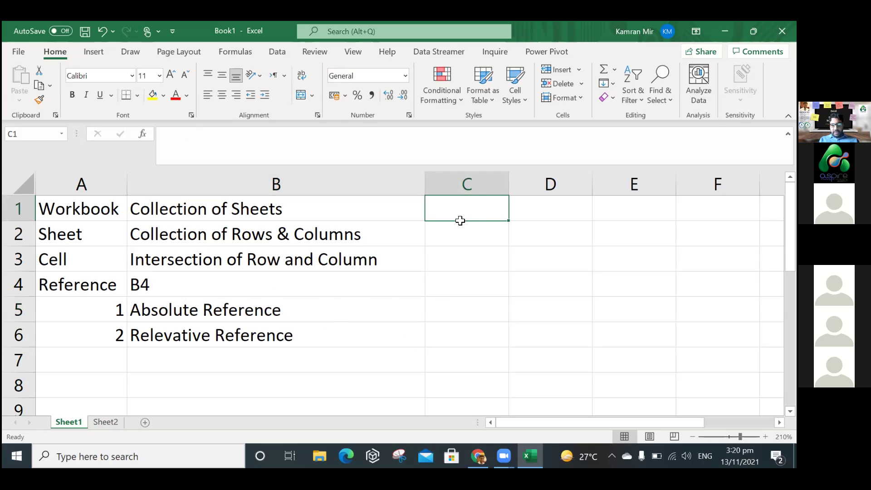
{"action": "type", "text": "100"}
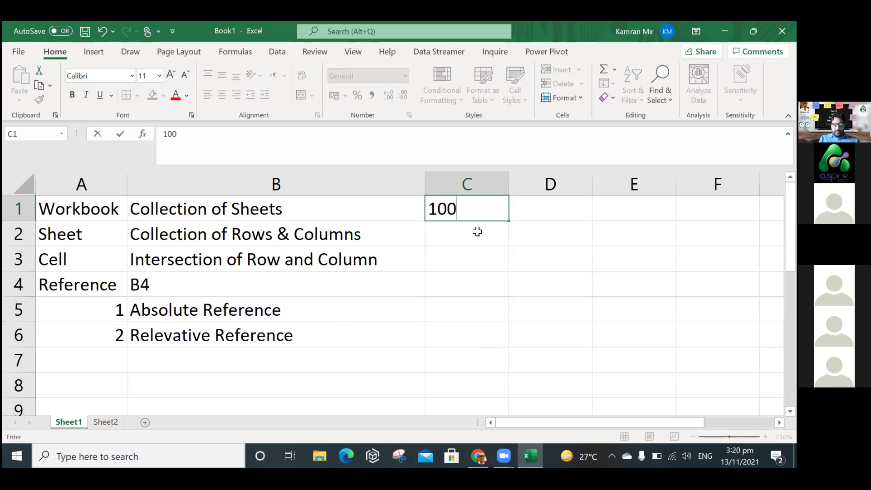
{"action": "key", "text": "Return"}
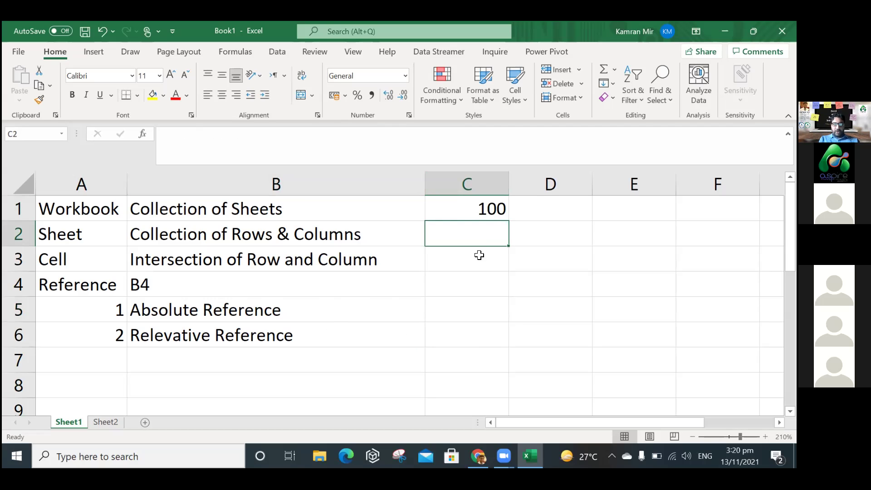
{"action": "type", "text": "200"}
{"action": "key", "text": "Return"}
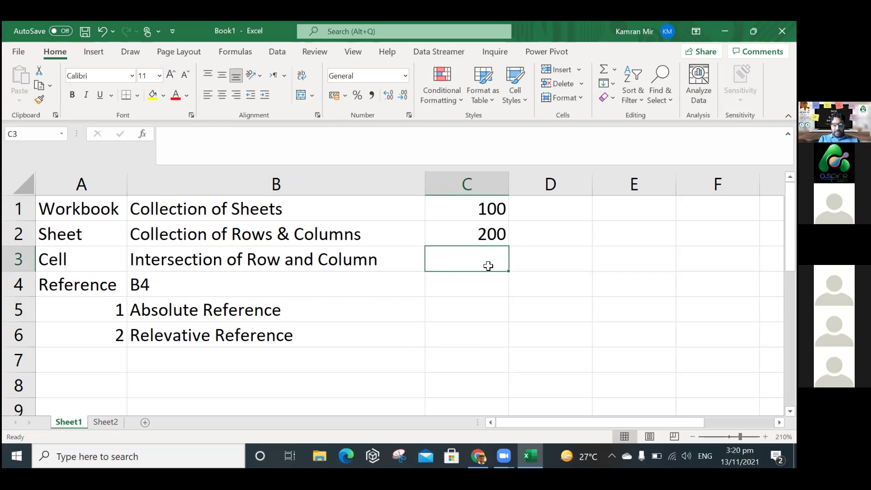
{"action": "type", "text": "300"}
{"action": "key", "text": "Return"}
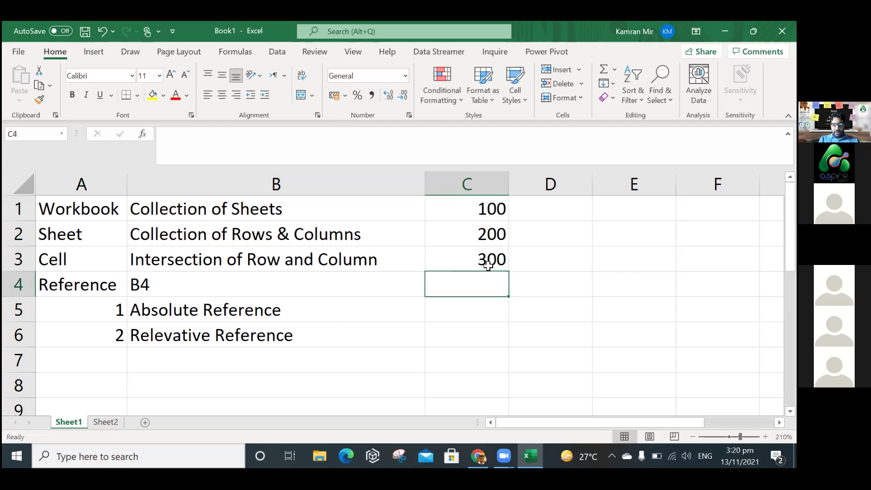
Review the C1 to C3 values and move to cell E3.
{"action": "left_click", "coordinate": [483, 211]}
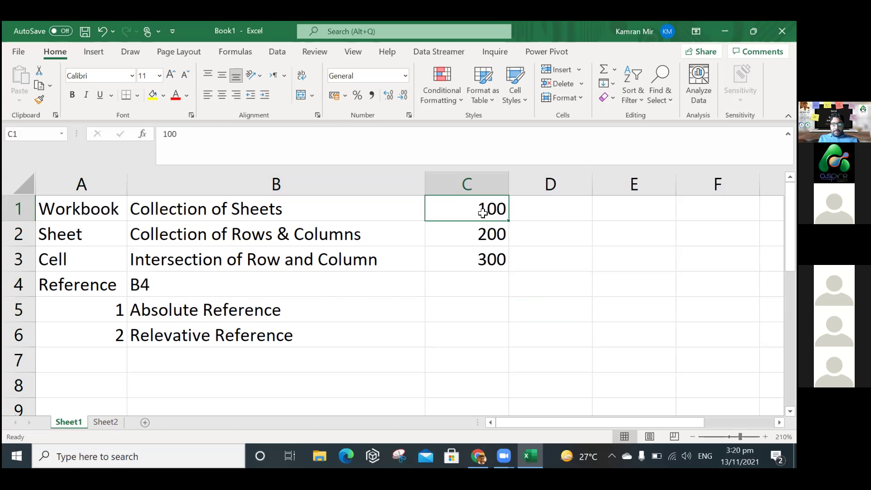
{"action": "left_click", "coordinate": [480, 228]}
{"action": "left_click", "coordinate": [482, 263]}
{"action": "left_click", "coordinate": [493, 199]}
{"action": "left_click_drag", "start_coordinate": [530, 421], "coordinate": [589, 426]}
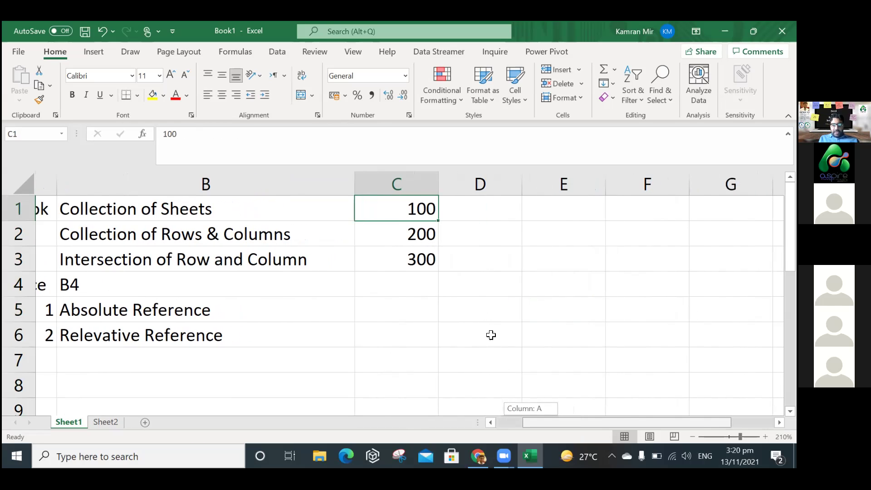
{"action": "left_click", "coordinate": [538, 264]}
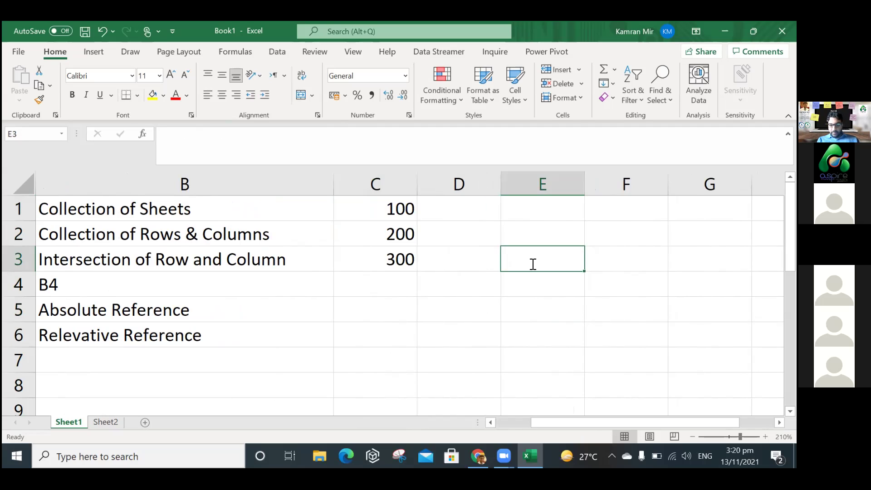
Enter the formula =C1 in E3 so it shows 100, and review it.
{"action": "type", "text": "="}
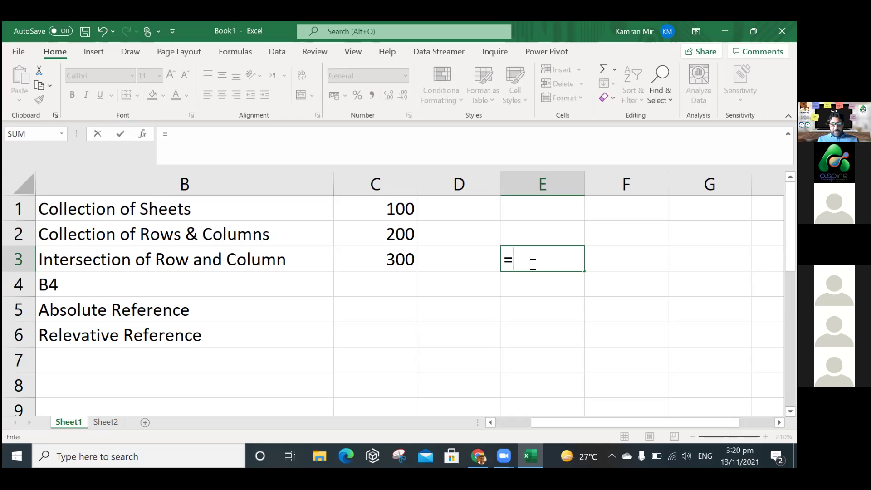
{"action": "type", "text": "C"}
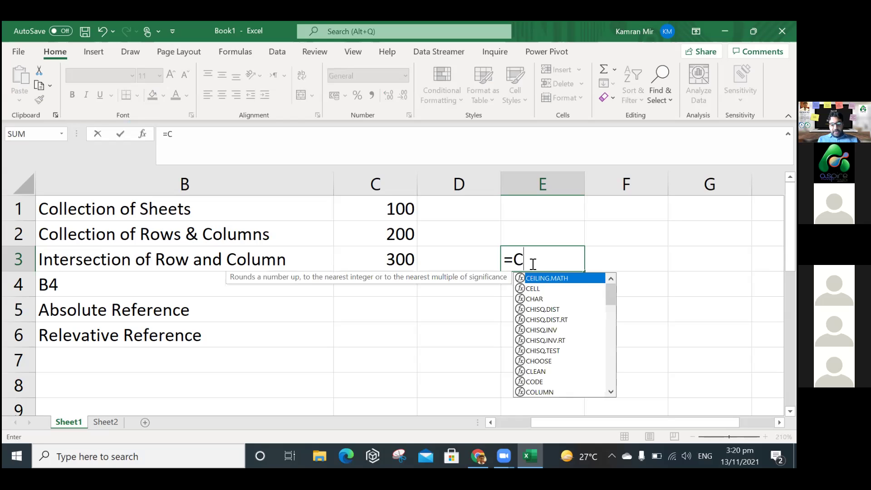
{"action": "type", "text": "1"}
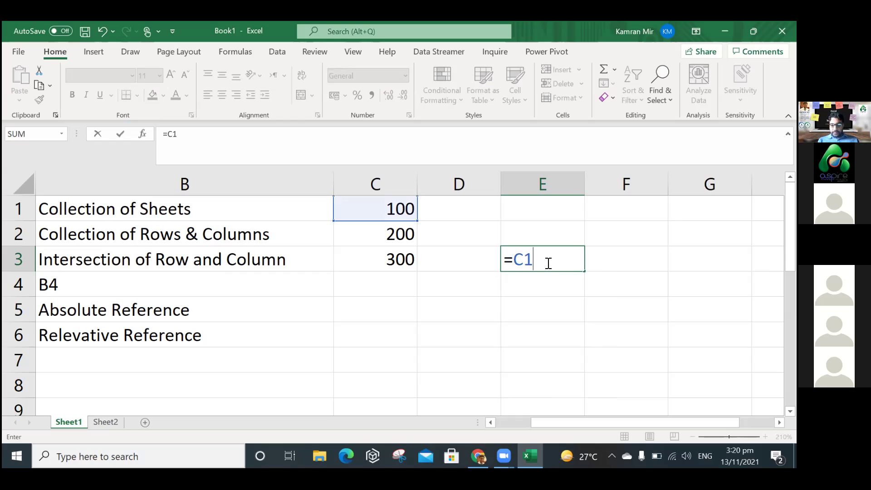
{"action": "key", "text": "Return"}
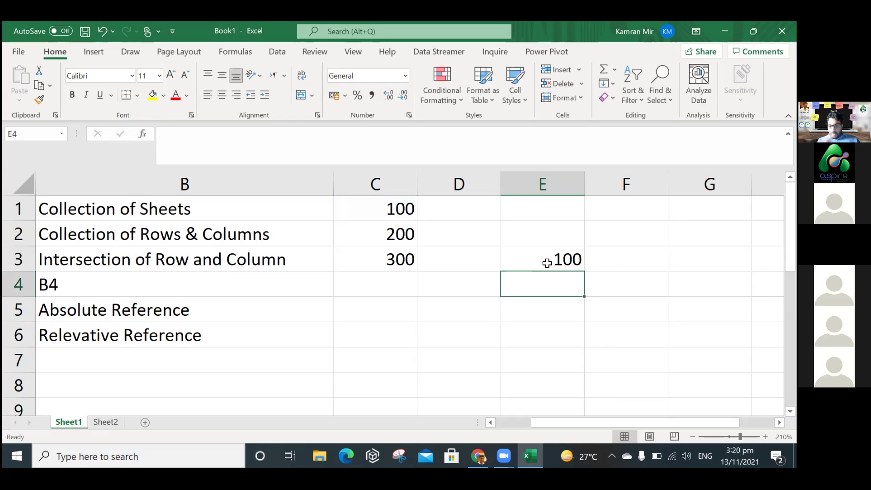
{"action": "left_click", "coordinate": [543, 266]}
{"action": "double_click", "coordinate": [525, 260]}
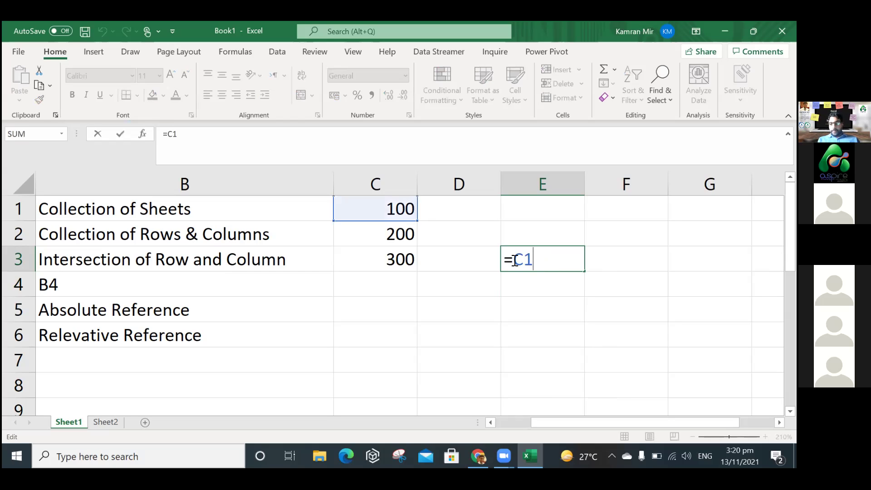
{"action": "left_click_drag", "start_coordinate": [513, 260], "coordinate": [534, 259]}
{"action": "left_click", "coordinate": [543, 261]}
{"action": "key", "text": "Return"}
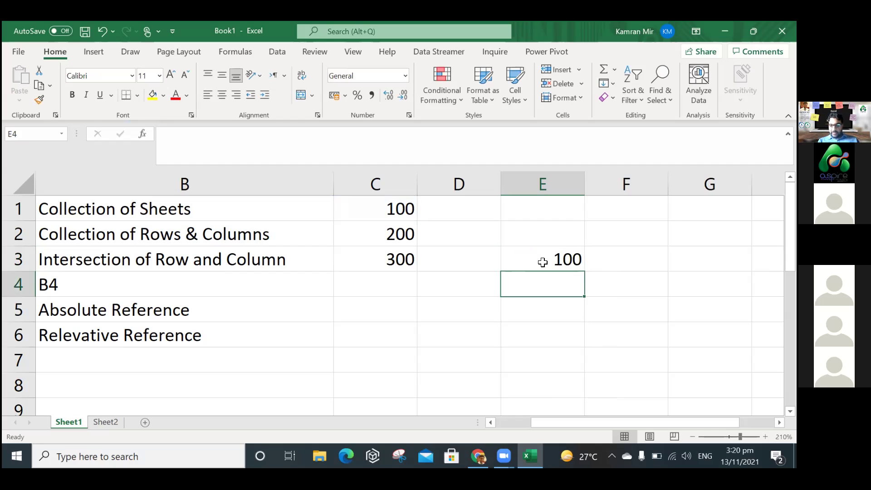
{"action": "left_click", "coordinate": [563, 260]}
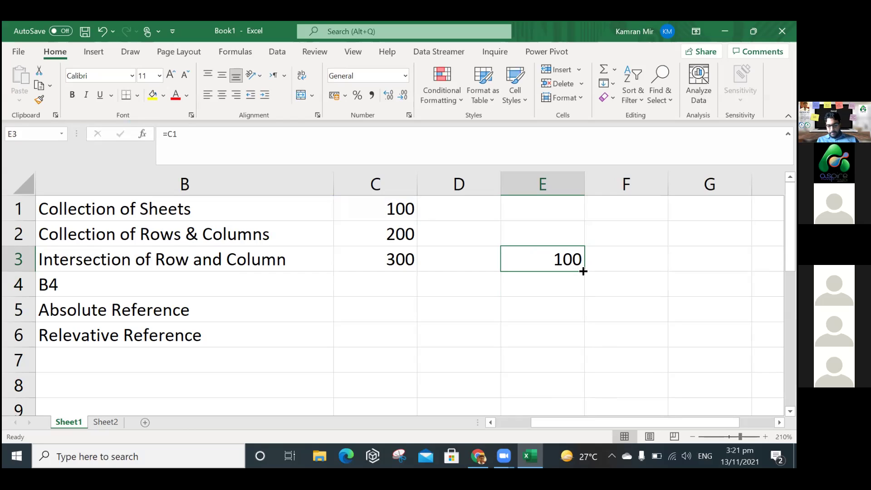
Fill E3's formula down into E4 and check it reads =C2.
{"action": "left_click_drag", "start_coordinate": [583, 271], "coordinate": [580, 288]}
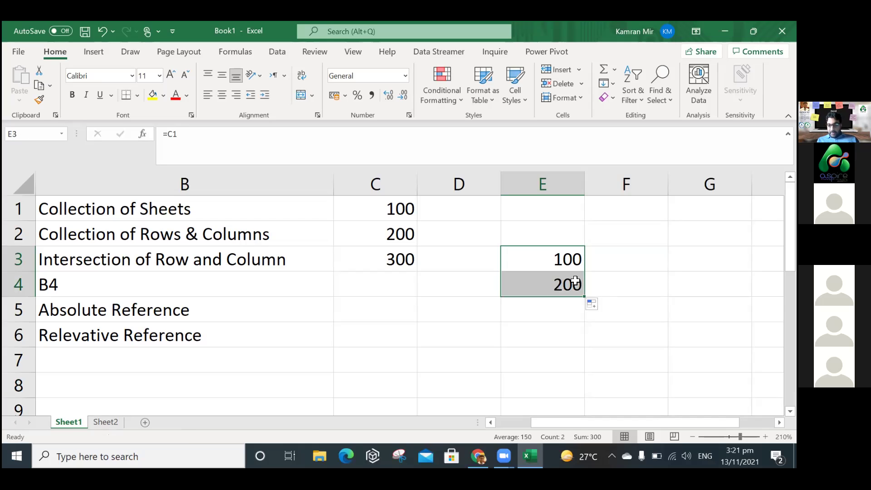
{"action": "double_click", "coordinate": [550, 284]}
{"action": "key", "text": "Return"}
{"action": "double_click", "coordinate": [555, 284]}
{"action": "key", "text": "Tab"}
{"action": "left_click", "coordinate": [581, 288]}
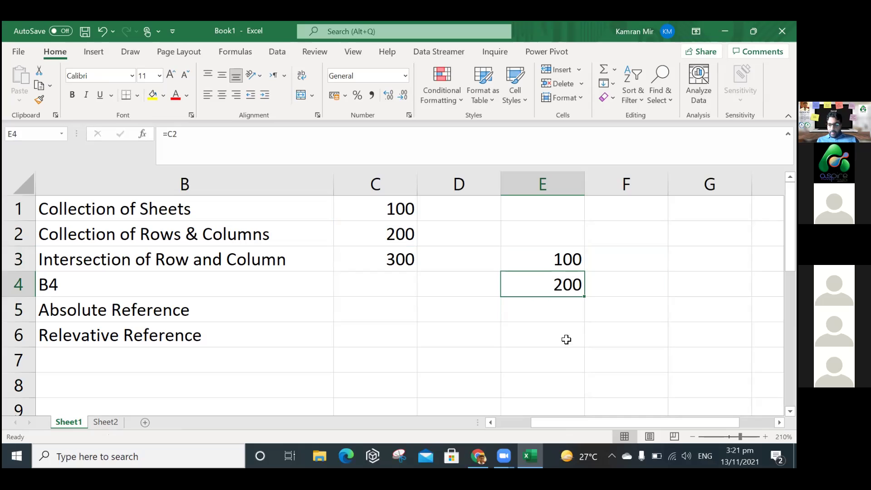
Fill the formula into E5 and compare its =C3 with E3's =C1.
{"action": "left_click_drag", "start_coordinate": [559, 315], "coordinate": [585, 323]}
{"action": "double_click", "coordinate": [584, 321]}
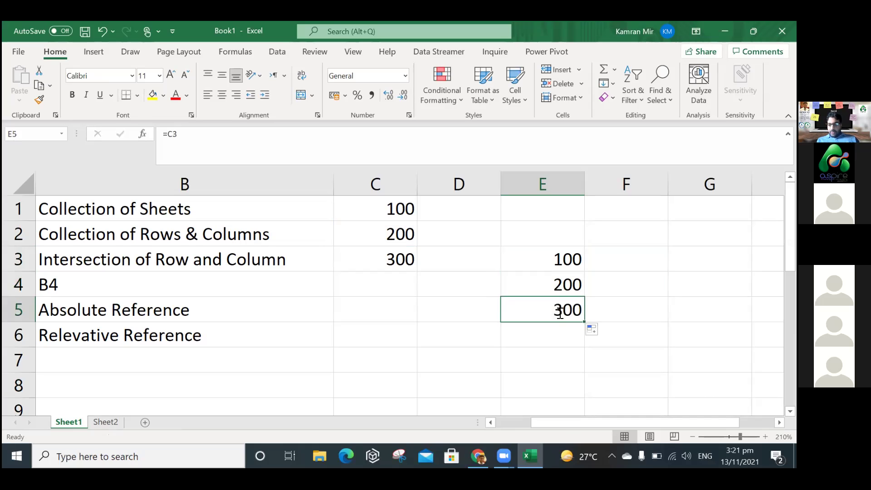
{"action": "double_click", "coordinate": [569, 257]}
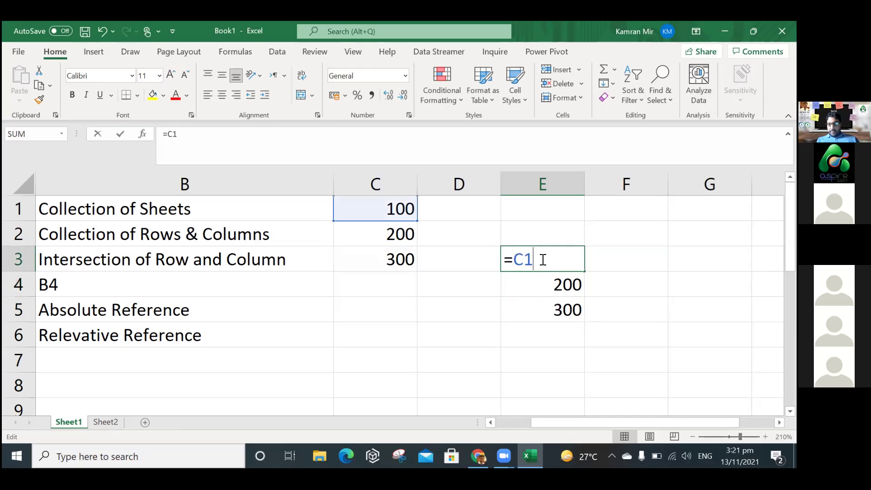
{"action": "left_click_drag", "start_coordinate": [505, 259], "coordinate": [551, 260]}
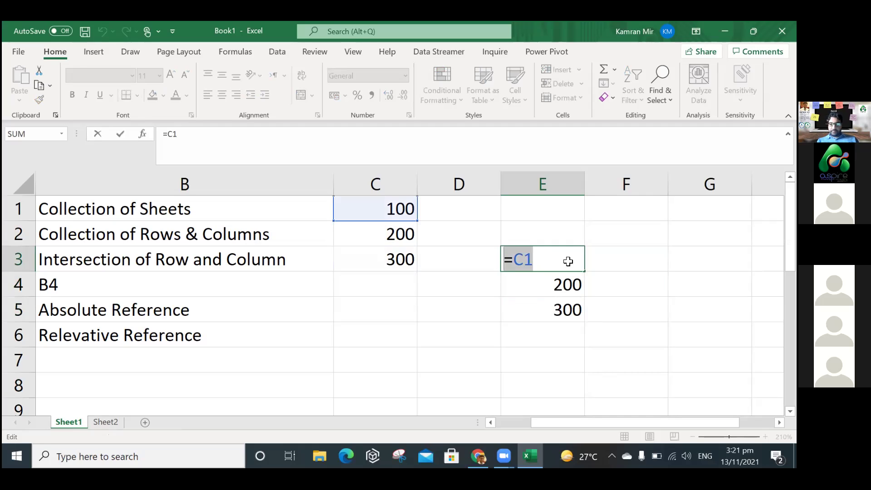
{"action": "key", "text": "Return"}
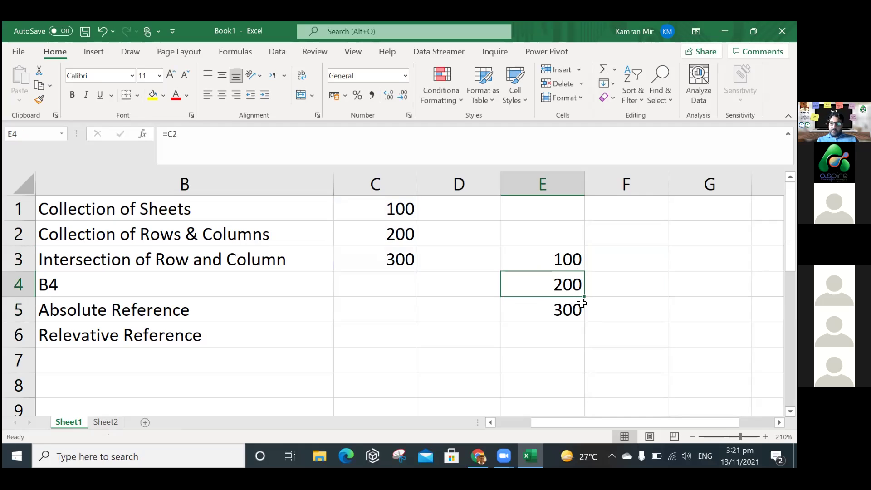
Step through E4 and E5 to verify their =C2 and =C3 formulas.
{"action": "key", "text": "Up"}
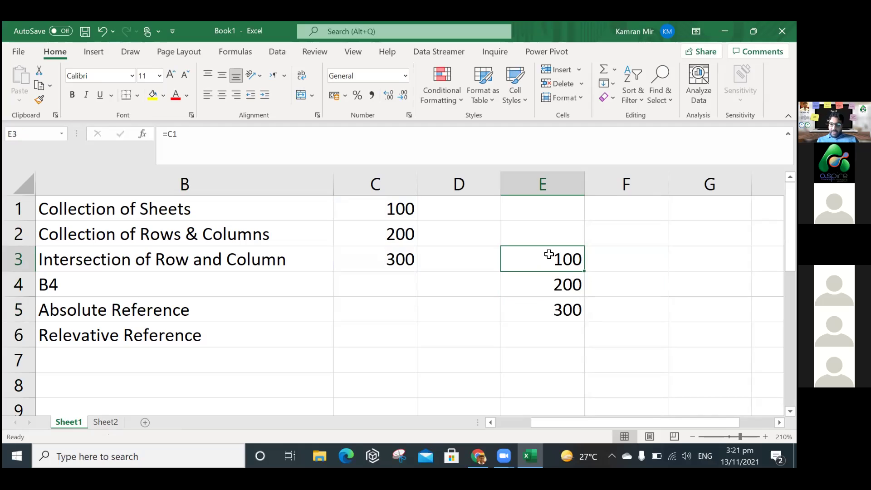
{"action": "key", "text": "Down"}
{"action": "key", "text": "F2"}
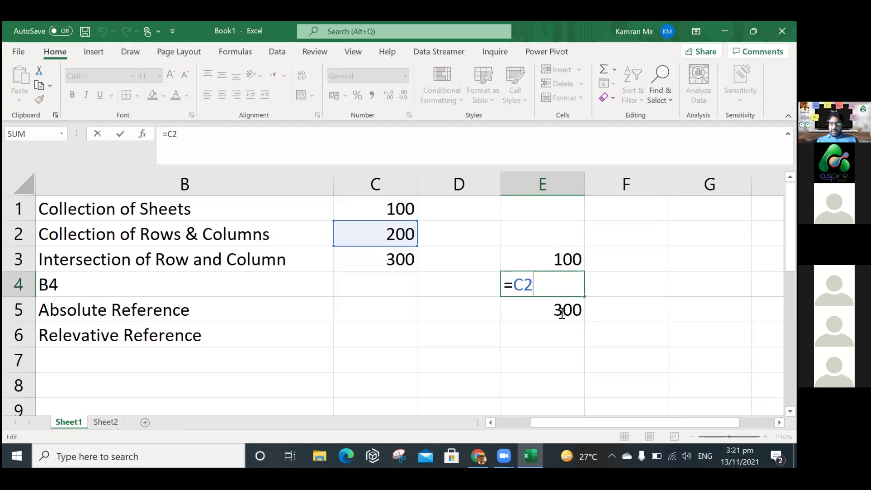
{"action": "key", "text": "Return"}
{"action": "key", "text": "F2"}
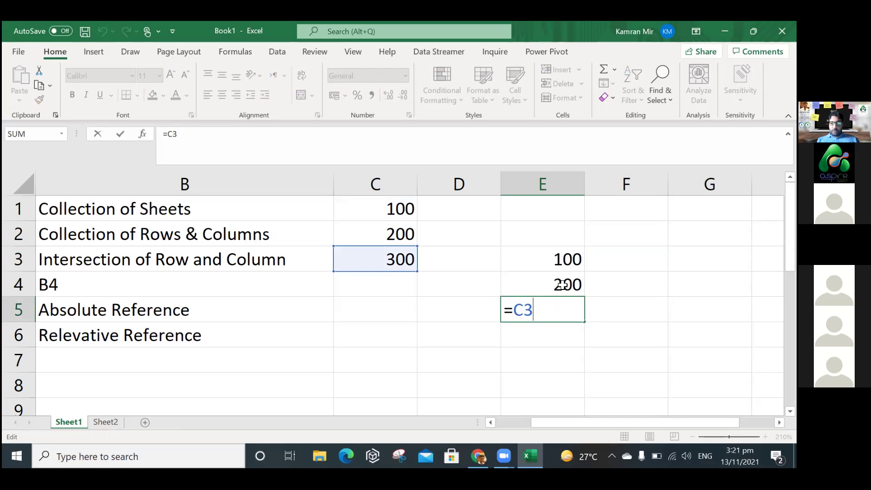
{"action": "key", "text": "Return"}
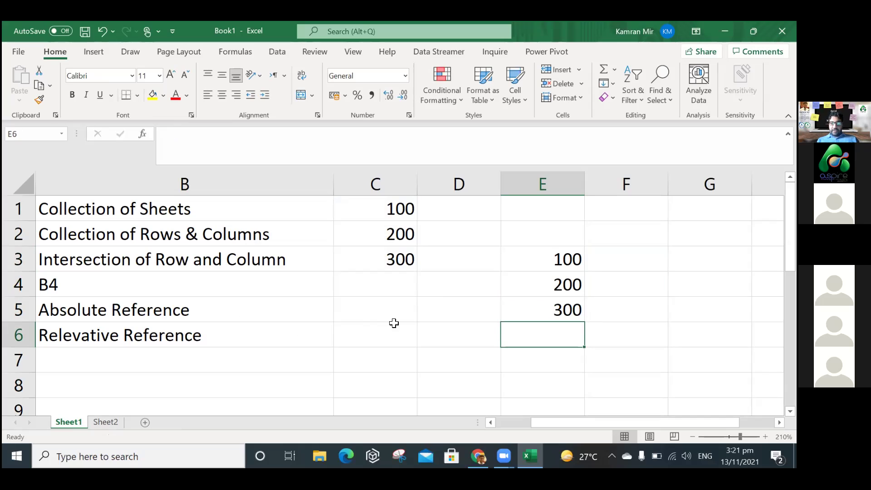
Edit E3 and use F4 to turn its reference into =$C$1.
{"action": "double_click", "coordinate": [518, 259]}
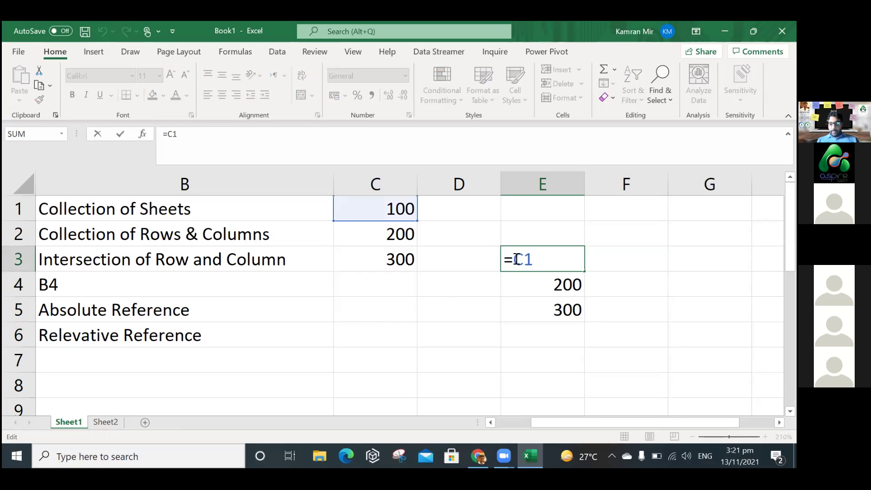
{"action": "key", "text": "Escape"}
{"action": "double_click", "coordinate": [550, 259]}
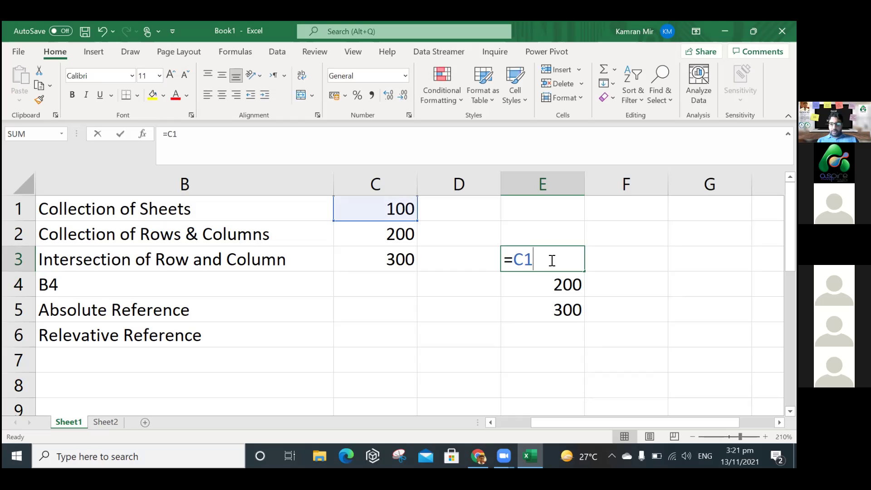
{"action": "left_click", "coordinate": [516, 260]}
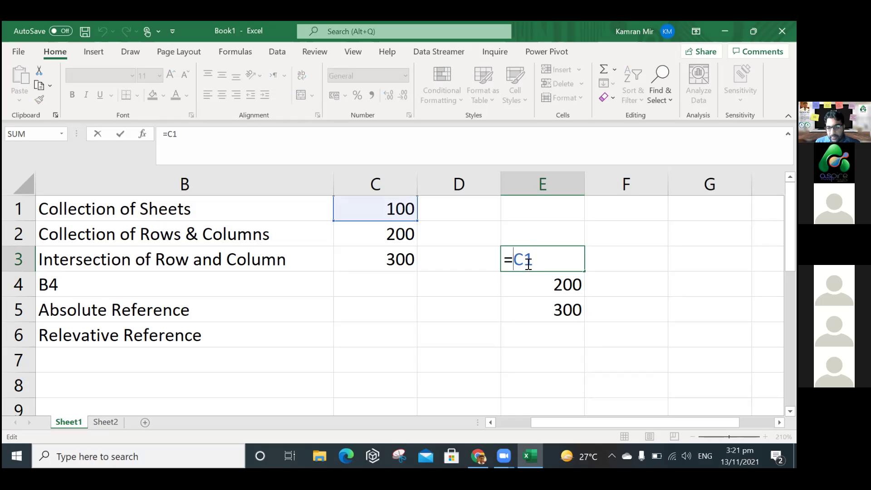
{"action": "key", "text": "F4"}
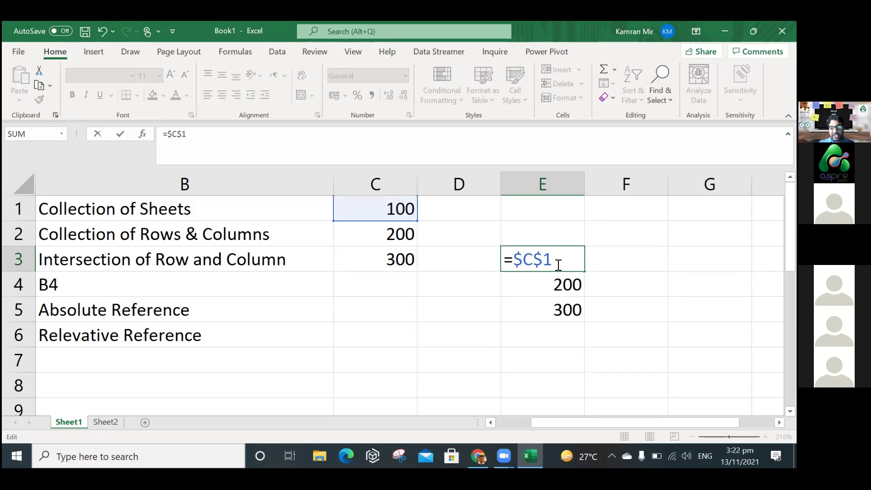
{"action": "key", "text": "Return"}
Copy E3's =$C$1 formula down to E5 and verify every cell shows 100.
{"action": "left_click", "coordinate": [565, 260]}
{"action": "left_click_drag", "start_coordinate": [585, 271], "coordinate": [583, 320]}
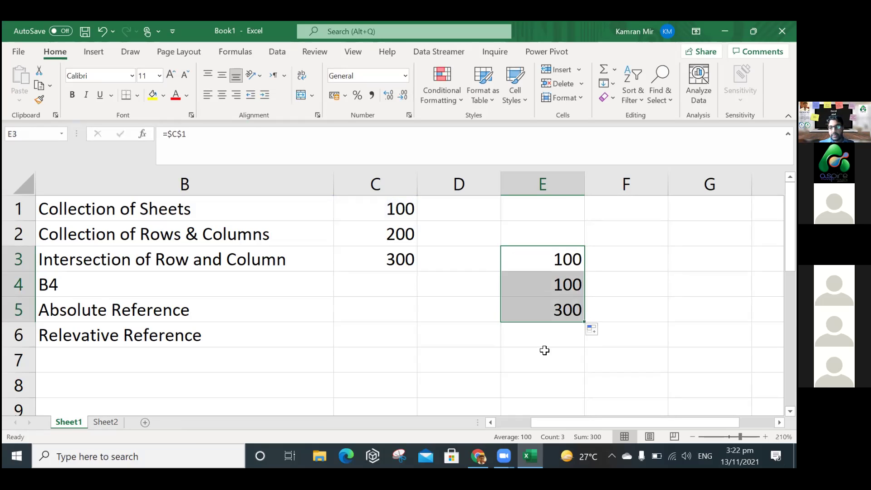
{"action": "left_click", "coordinate": [571, 284]}
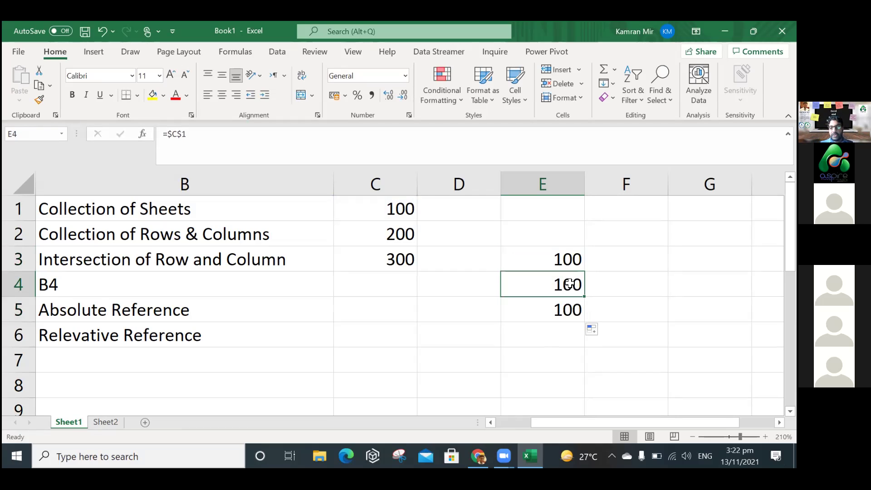
{"action": "key", "text": "Down"}
{"action": "double_click", "coordinate": [572, 309]}
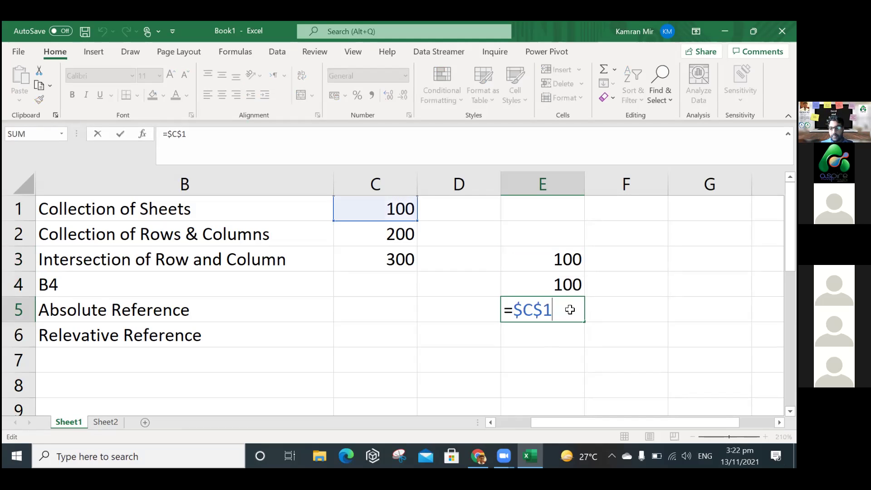
{"action": "key", "text": "Return"}
{"action": "double_click", "coordinate": [561, 266]}
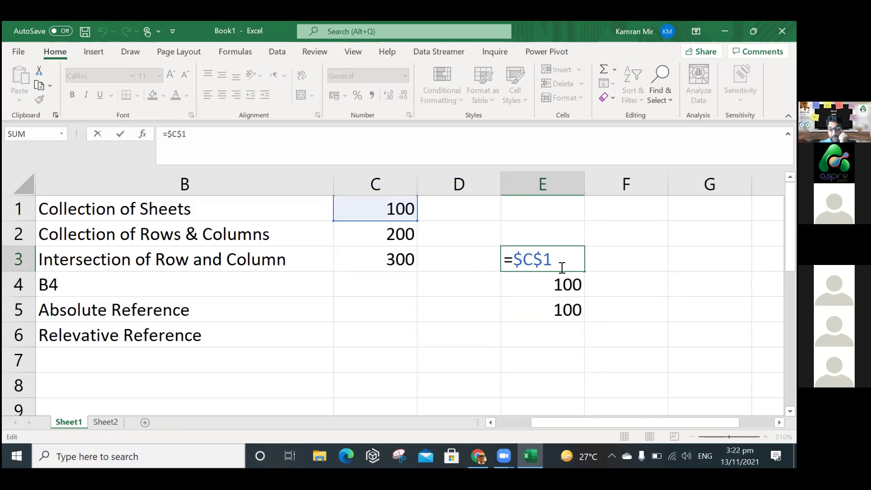
{"action": "left_click", "coordinate": [561, 285]}
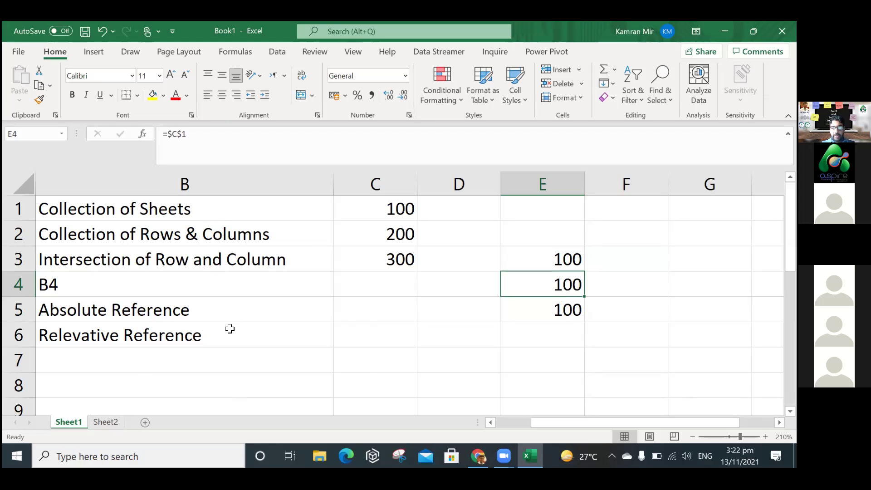
{"action": "left_click", "coordinate": [194, 182]}
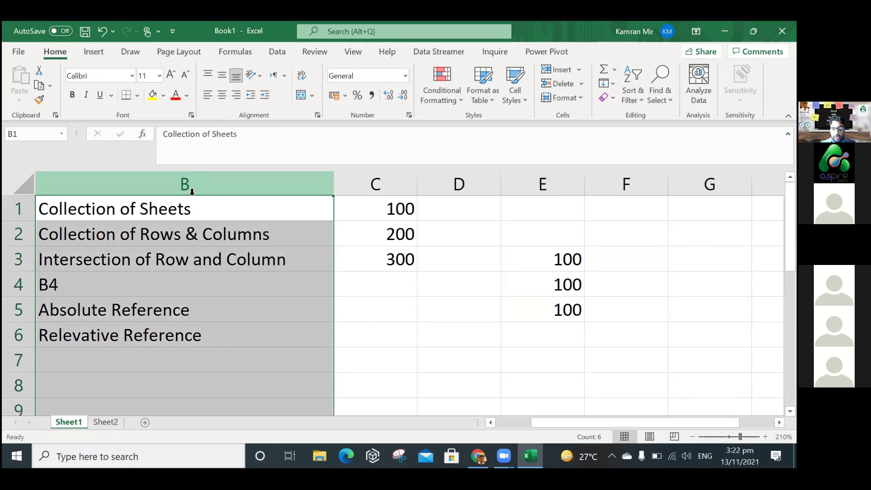
{"action": "left_click", "coordinate": [17, 236]}
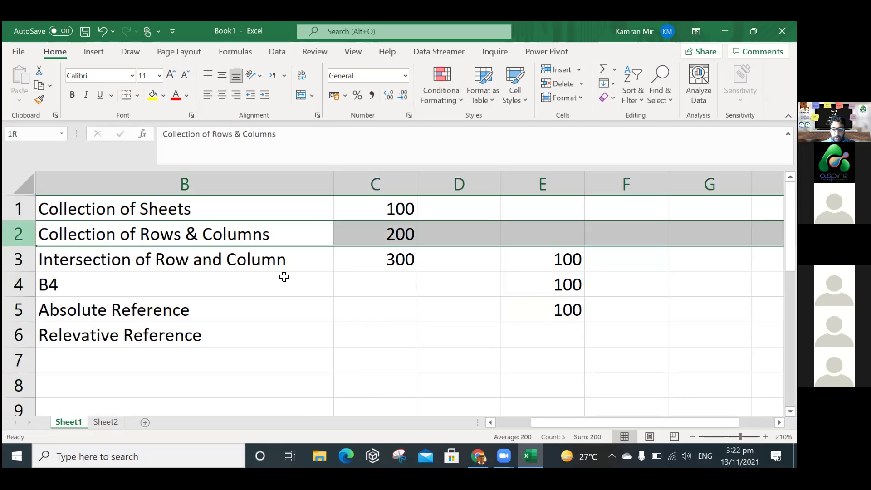
{"action": "left_click", "coordinate": [387, 285]}
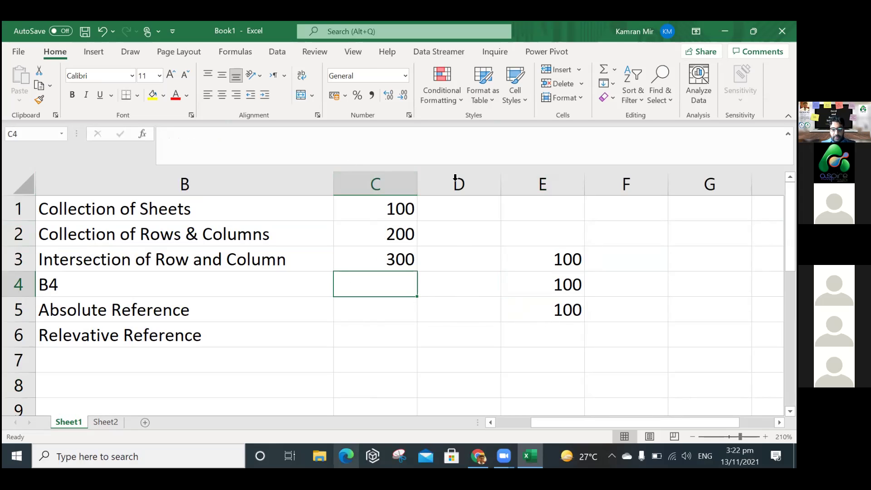
{"action": "left_click", "coordinate": [259, 120]}
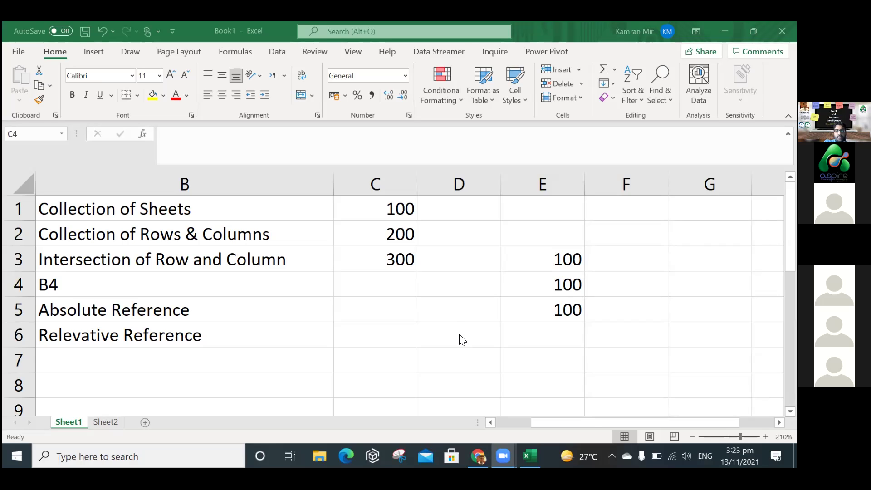
{"action": "key", "text": "alt+Tab"}
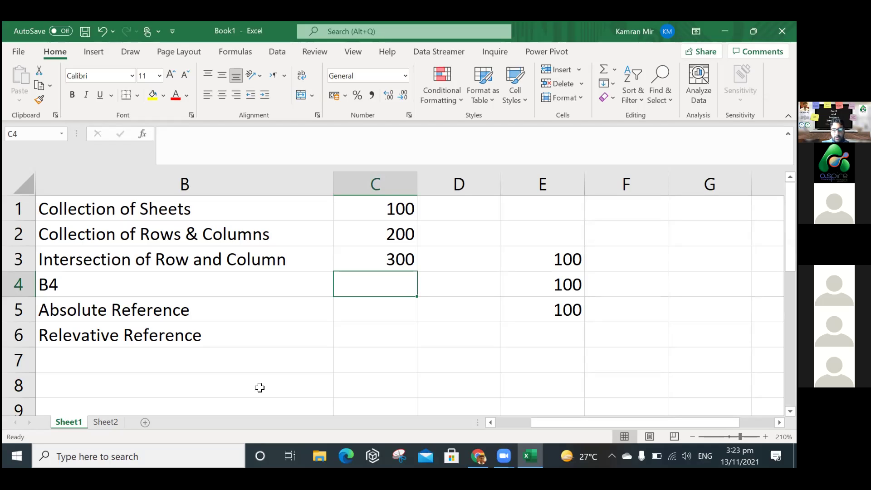
Show E3's formula =$C$1 beside the Absolute Reference label and commit it unchanged.
{"action": "left_click", "coordinate": [138, 316]}
{"action": "left_click", "coordinate": [139, 334], "text": "shift"}
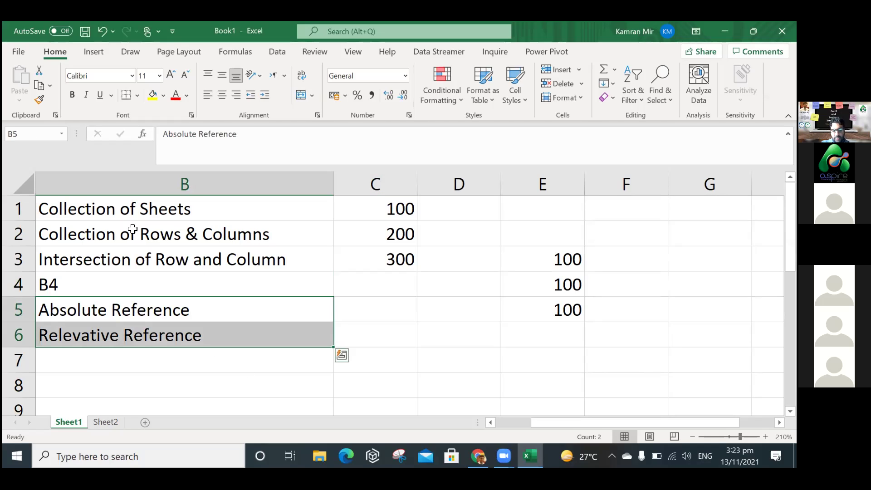
{"action": "left_click", "coordinate": [148, 310]}
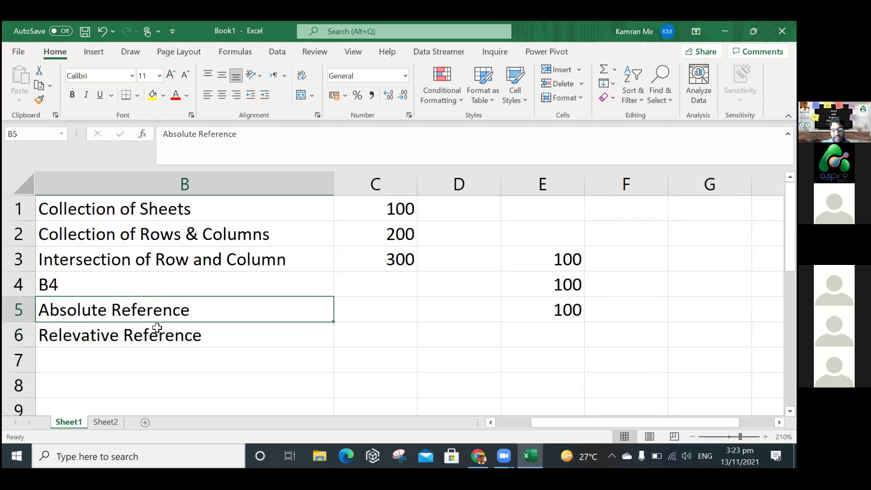
{"action": "left_click", "coordinate": [559, 263]}
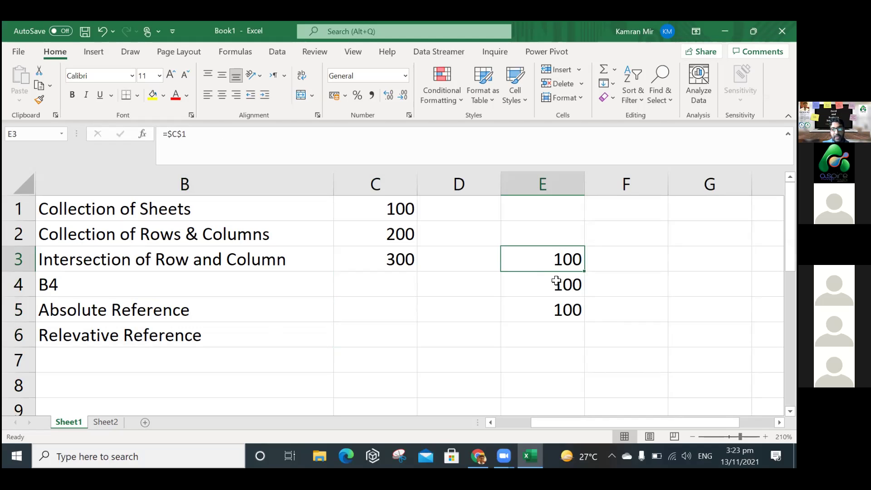
{"action": "double_click", "coordinate": [556, 257]}
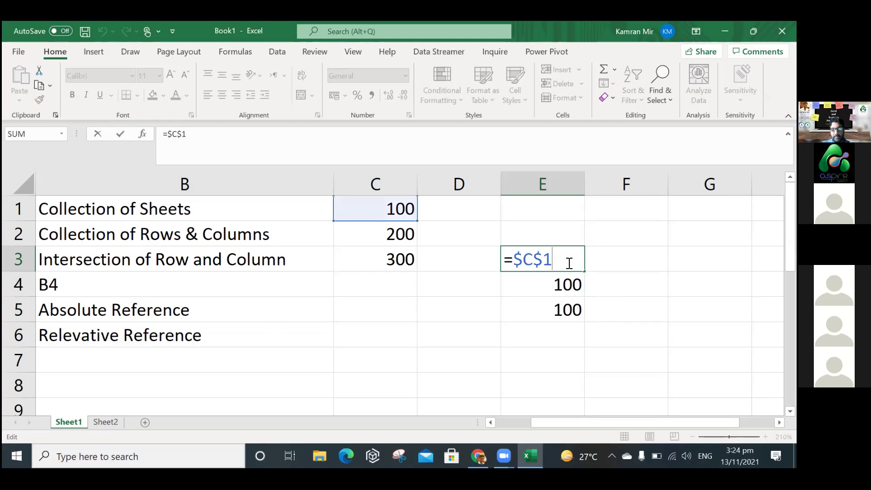
{"action": "key", "text": "Return"}
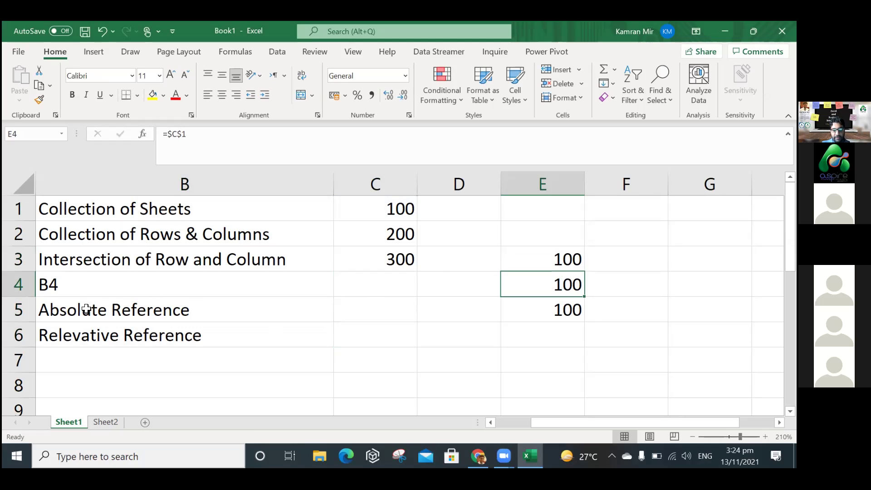
Reopen E3 to show =$C$1 again, comparing it with the reference labels in B5:B6.
{"action": "left_click", "coordinate": [55, 314]}
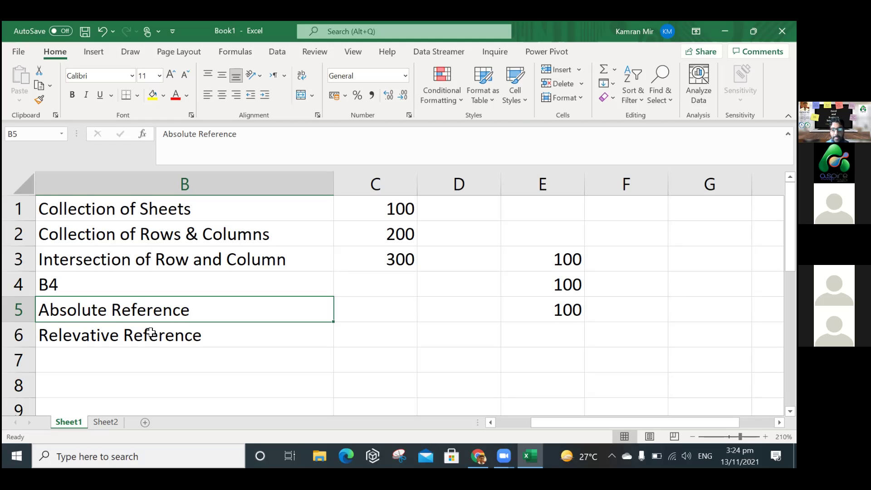
{"action": "double_click", "coordinate": [559, 264]}
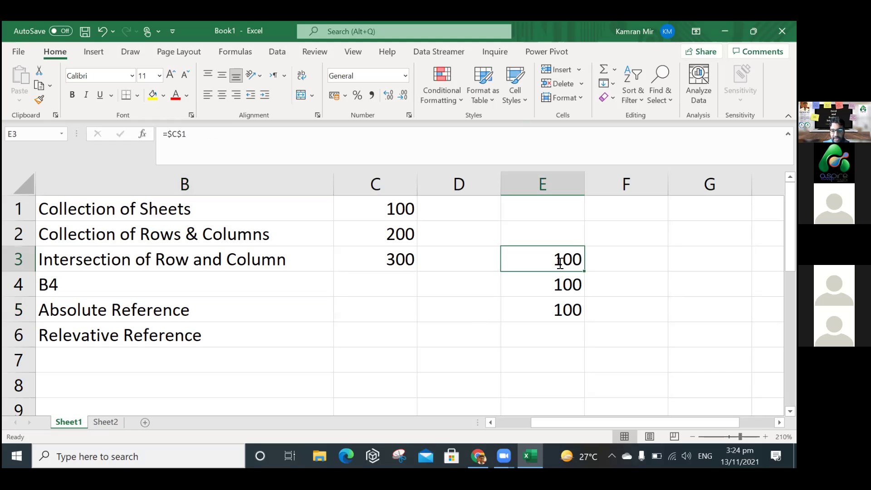
{"action": "left_click", "coordinate": [540, 286]}
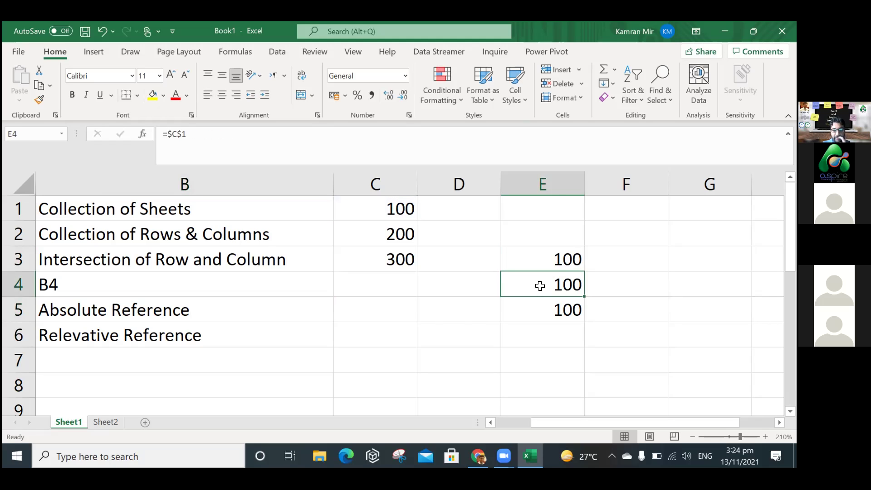
{"action": "left_click", "coordinate": [217, 309]}
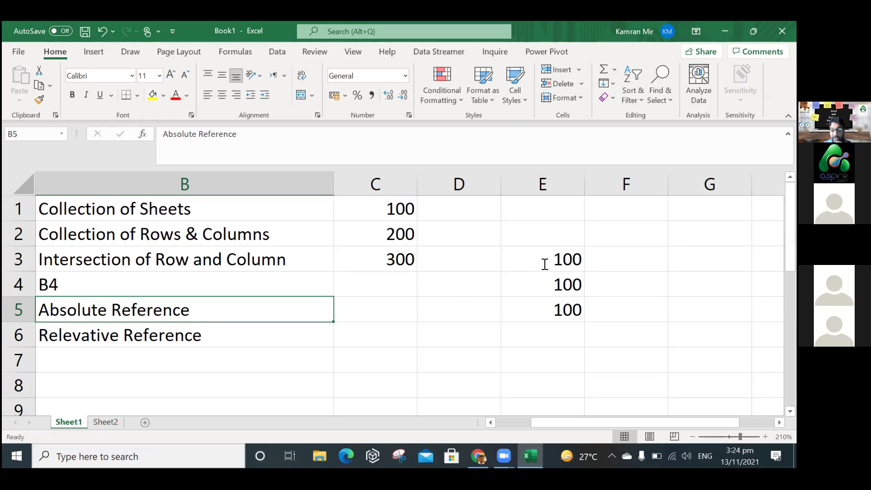
{"action": "double_click", "coordinate": [545, 265]}
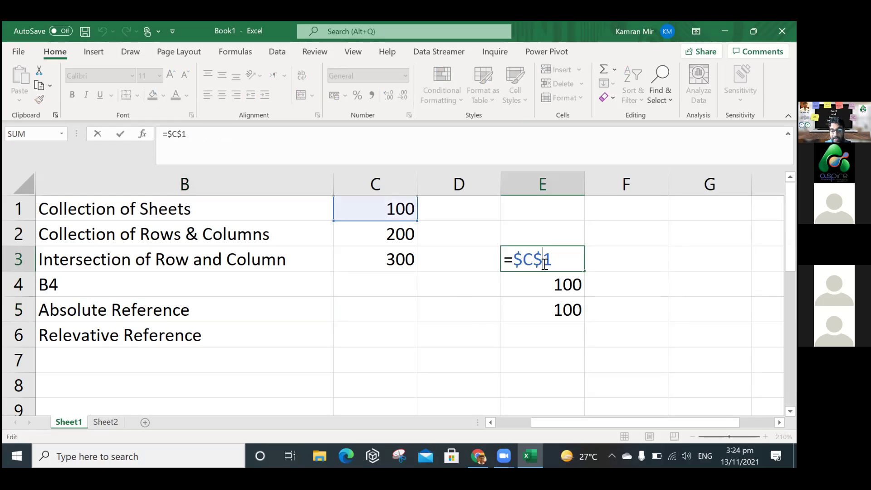
{"action": "left_click", "coordinate": [230, 341]}
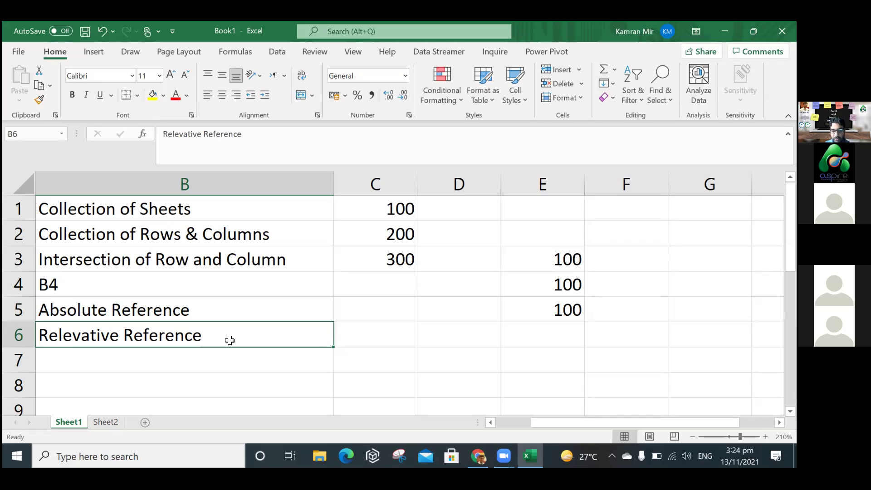
{"action": "left_click", "coordinate": [222, 310]}
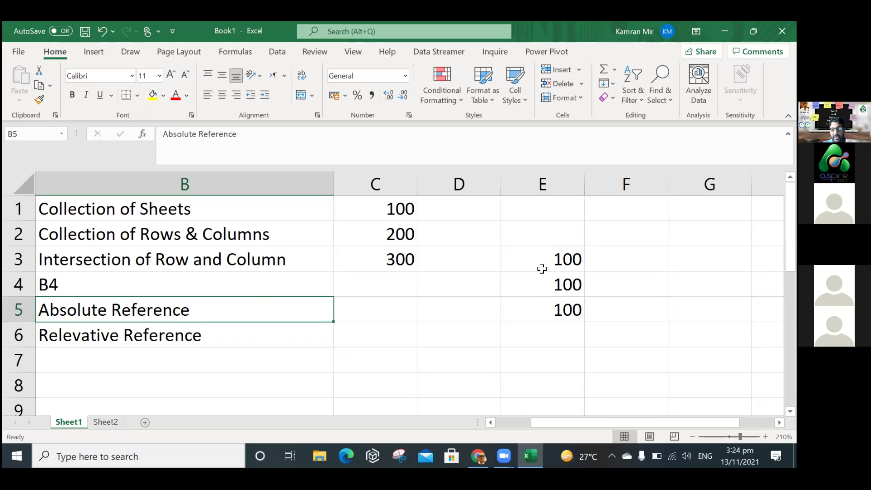
Highlight the dollar signs in E3's =$C$1 without changing it, then go to the empty Sheet2.
{"action": "left_click", "coordinate": [519, 258]}
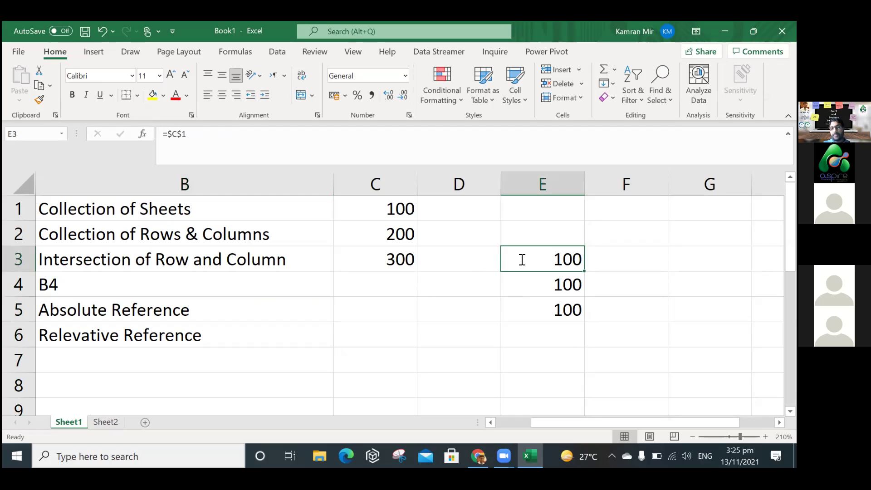
{"action": "double_click", "coordinate": [518, 260]}
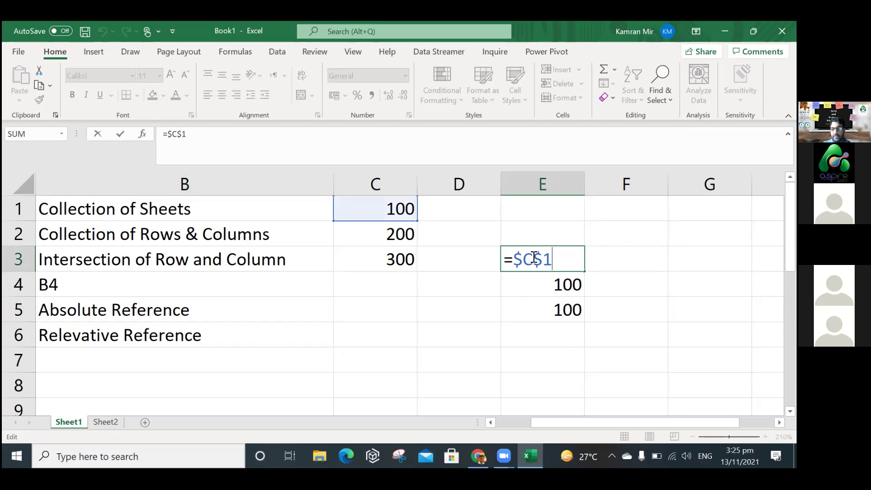
{"action": "left_click_drag", "start_coordinate": [525, 260], "coordinate": [515, 261]}
{"action": "left_click", "coordinate": [522, 260]}
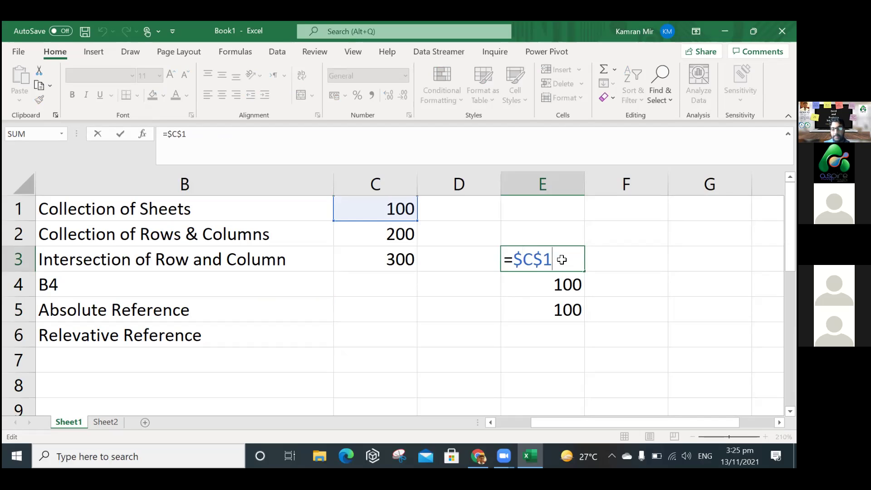
{"action": "key", "text": "Return"}
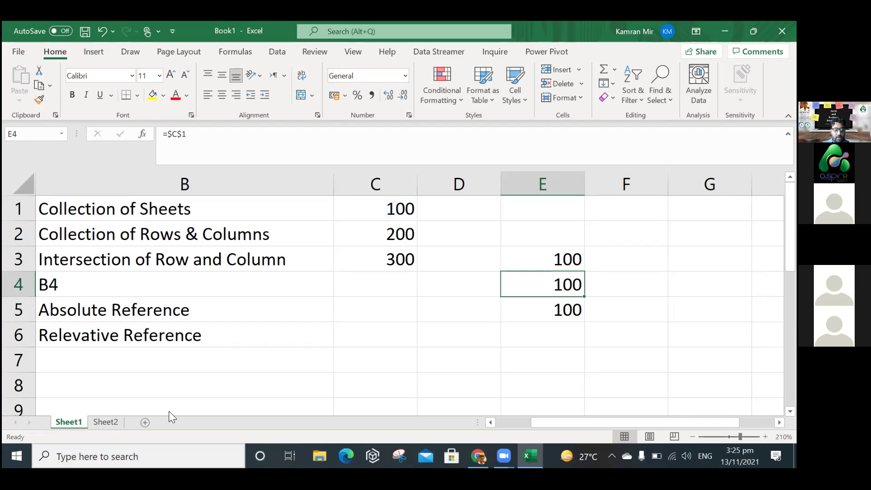
{"action": "left_click", "coordinate": [107, 422]}
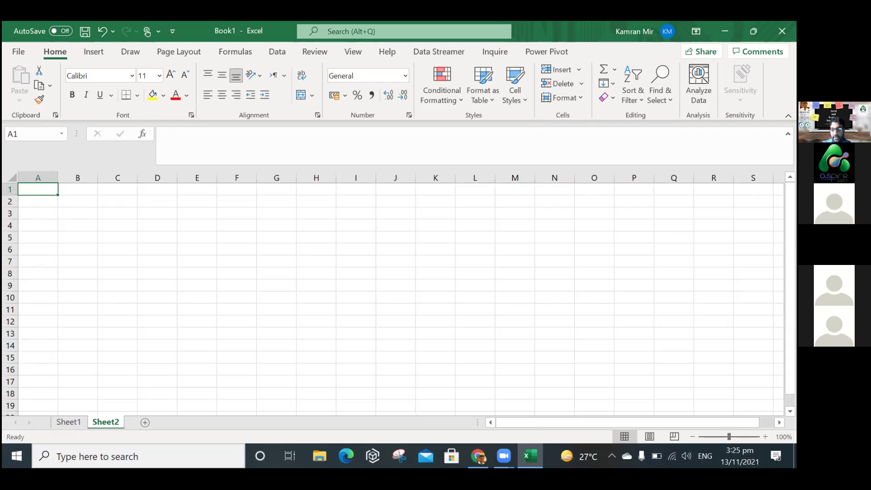
Zoom in and enter the headers Sr No, Name, City and Gender in A1:D1.
{"action": "left_click", "coordinate": [766, 437]}
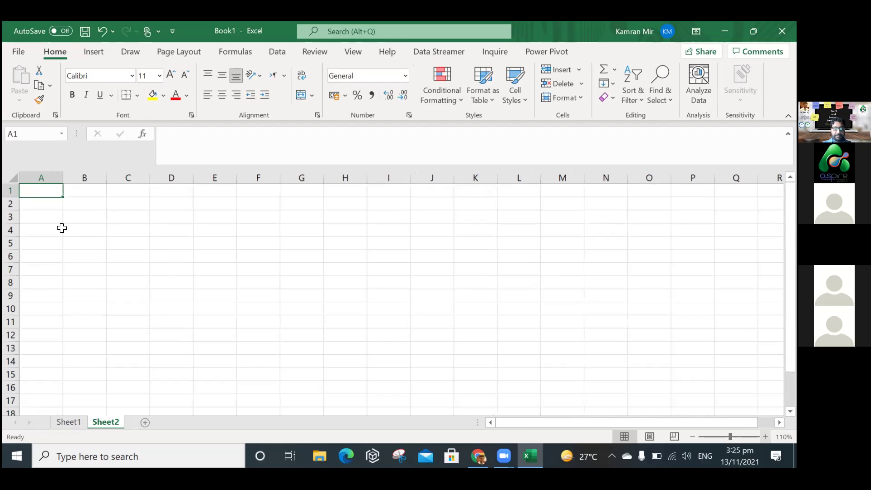
{"action": "scroll", "coordinate": [61, 228], "scroll_direction": "up", "scroll_amount": 2}
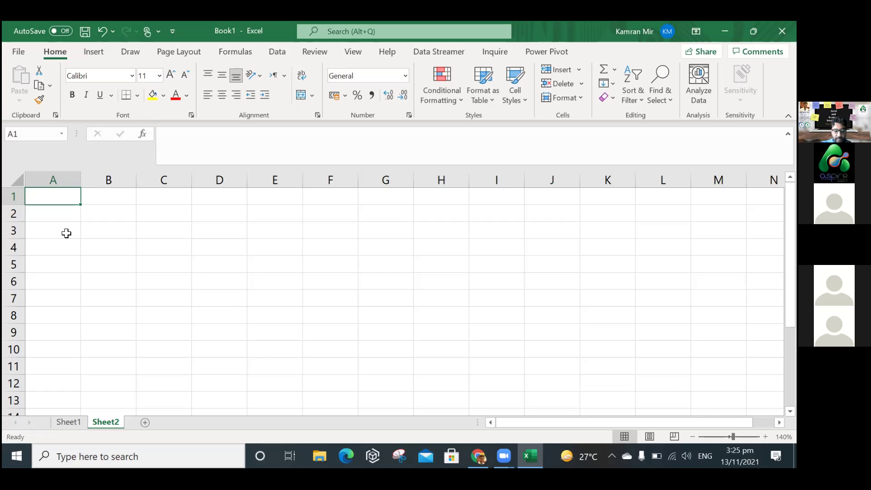
{"action": "type", "text": "Sr"}
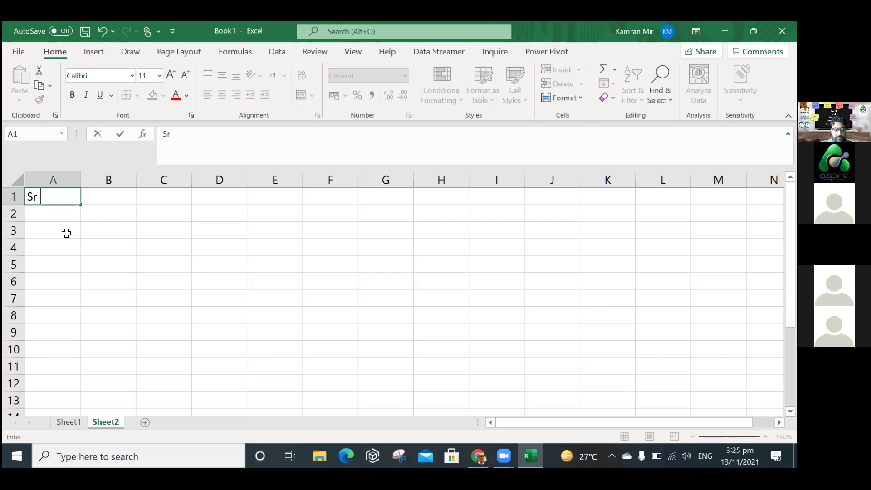
{"action": "type", "text": " No"}
{"action": "key", "text": "Tab"}
{"action": "type", "text": "Nam"}
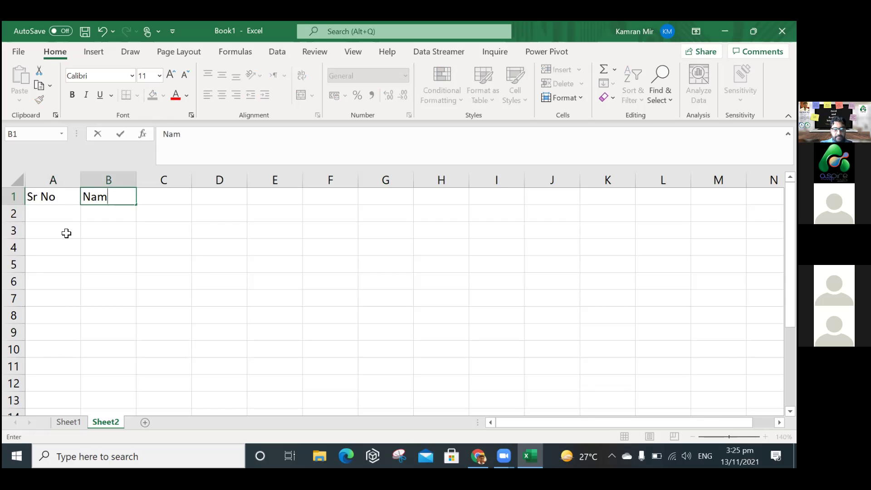
{"action": "type", "text": "e"}
{"action": "key", "text": "Tab"}
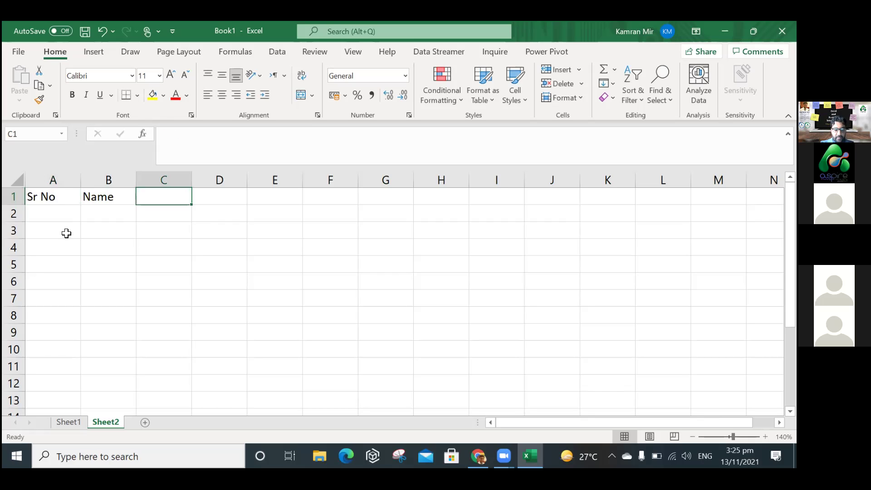
{"action": "type", "text": "City"}
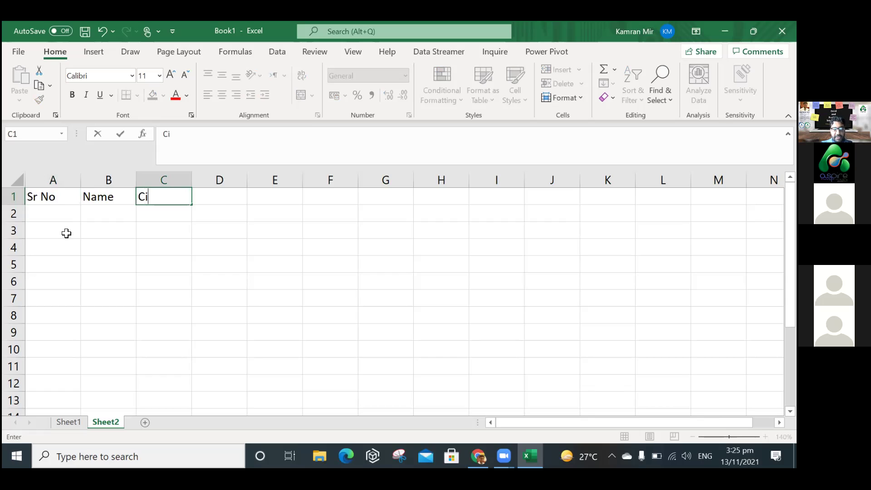
{"action": "key", "text": "Tab"}
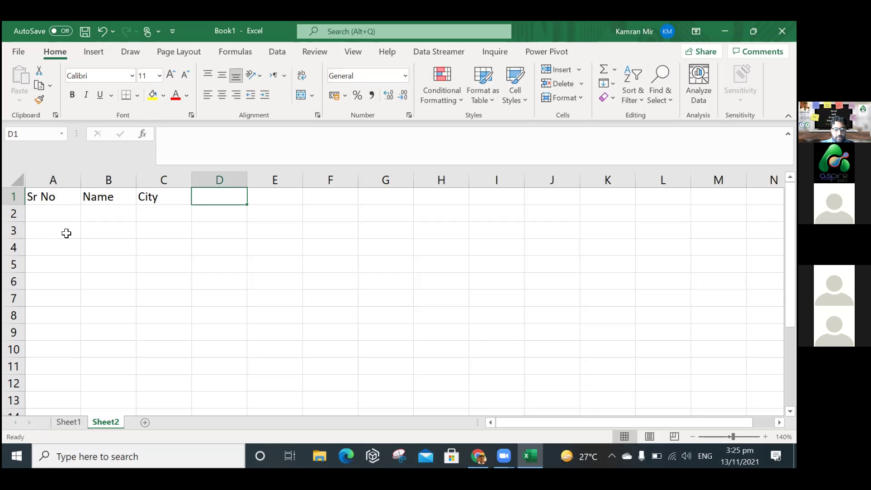
{"action": "type", "text": "Gender"}
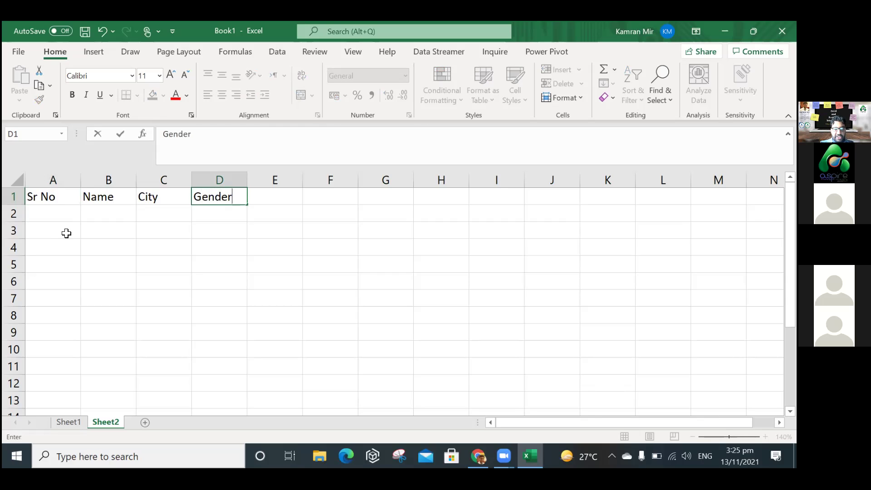
{"action": "key", "text": "Return"}
{"action": "left_click", "coordinate": [278, 201]}
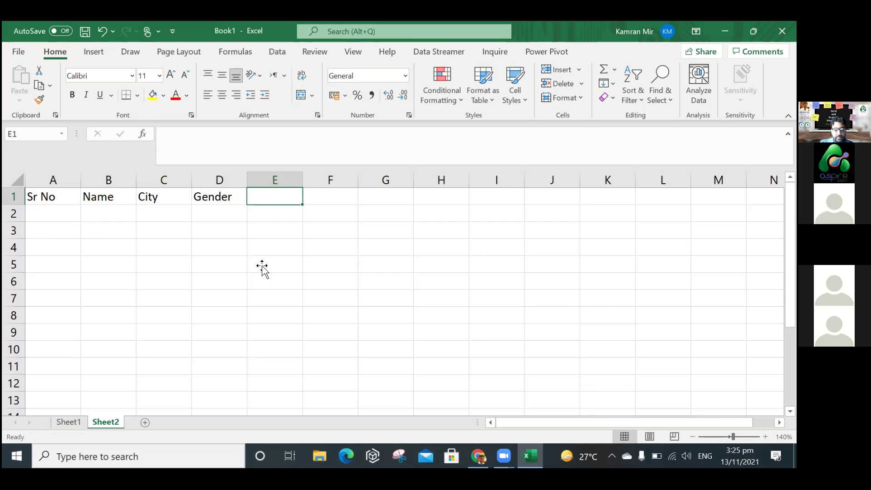
Enter the first five people's names in B2:B6, correcting typos in B3, B4 and B6.
{"action": "key", "text": "Return"}
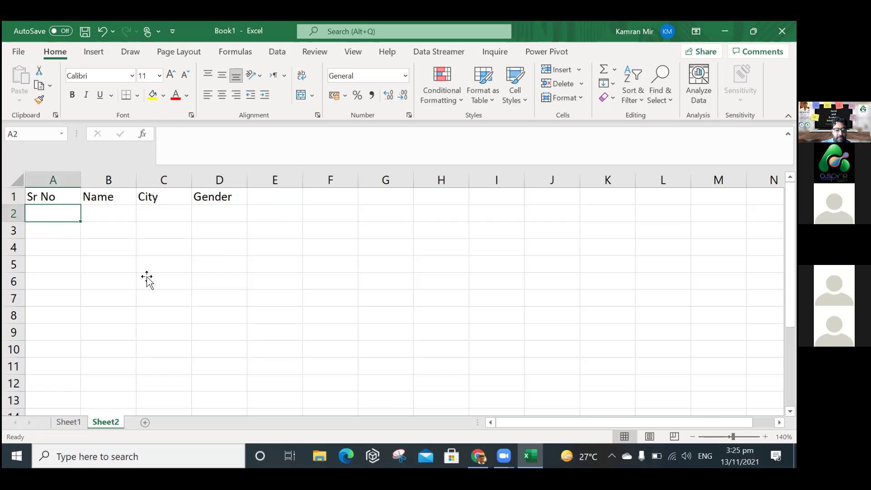
{"action": "left_click", "coordinate": [122, 219]}
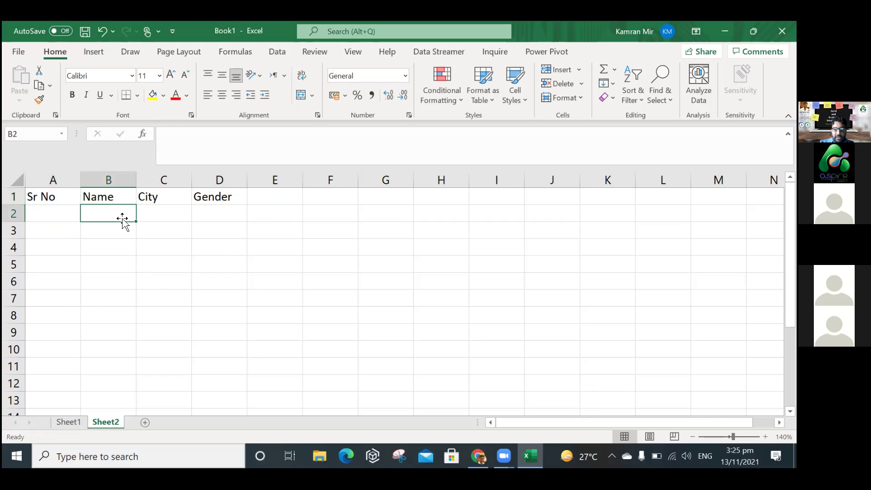
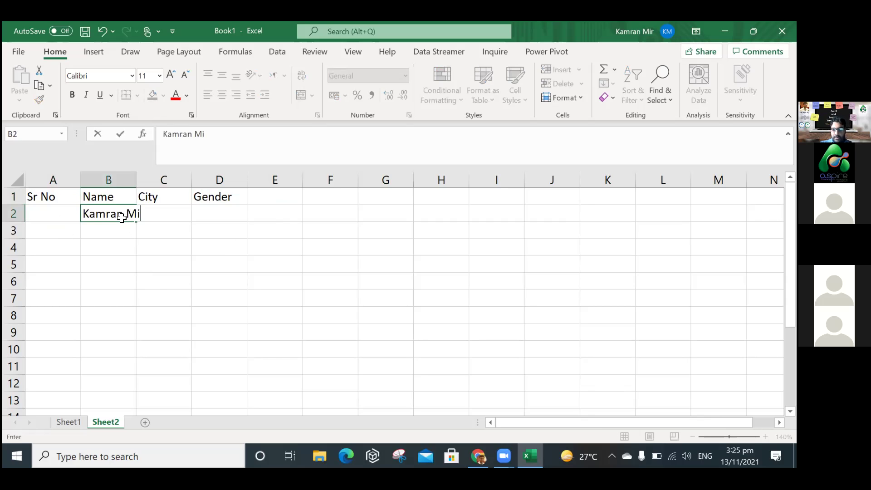
{"action": "key", "text": "Return"}
{"action": "type", "text": "Mi"}
{"action": "key", "text": "BackSpace"}
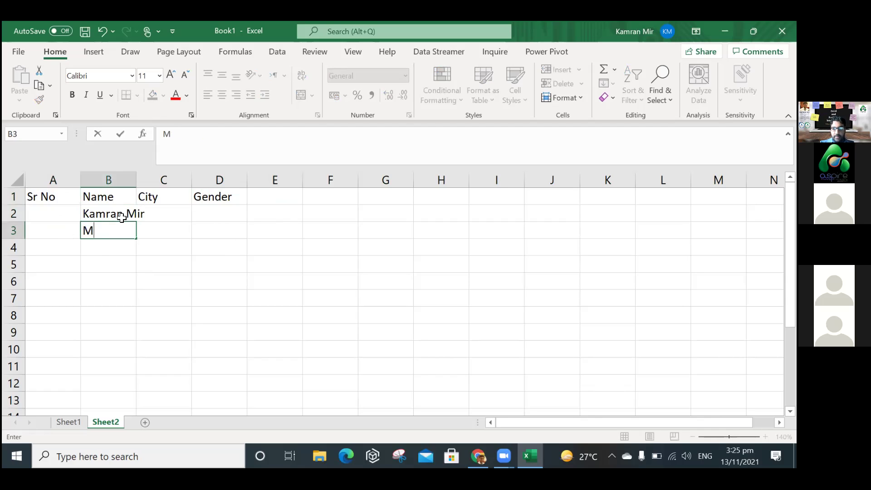
{"action": "key", "text": "BackSpace"}
{"action": "key", "text": "Return"}
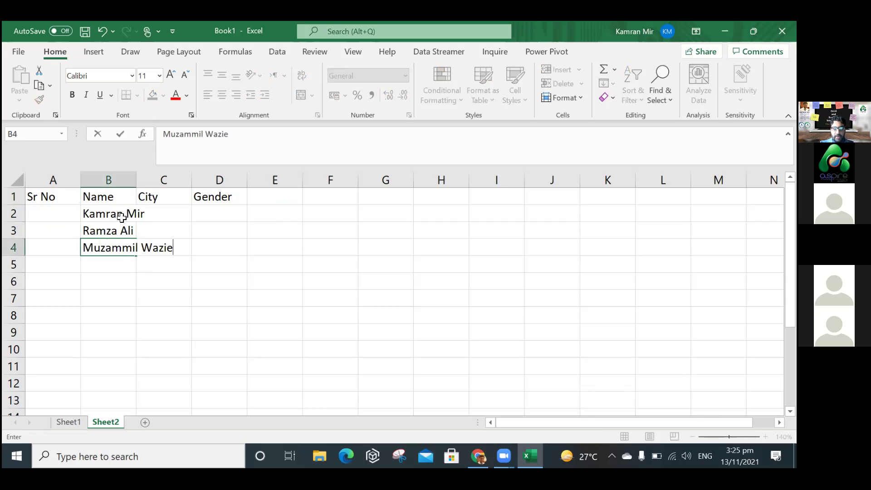
{"action": "key", "text": "Return"}
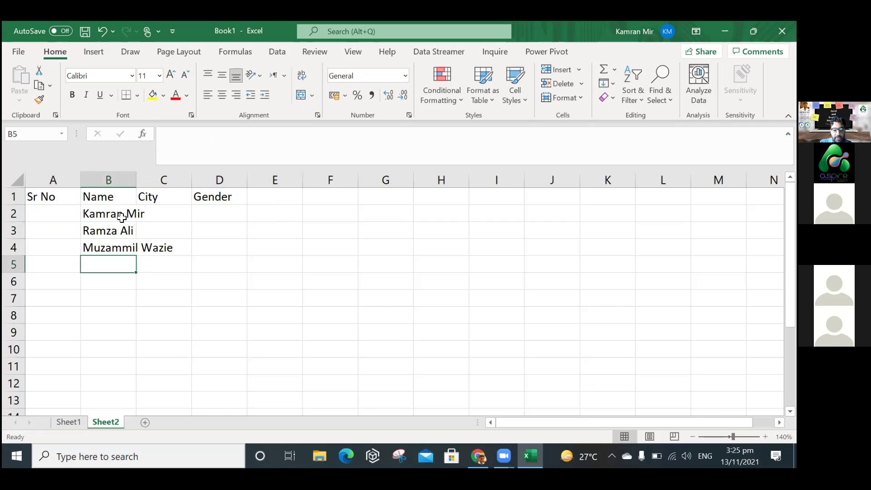
{"action": "key", "text": "Up"}
{"action": "left_click", "coordinate": [249, 143]}
{"action": "key", "text": "BackSpace"}
{"action": "type", "text": "r"}
{"action": "key", "text": "Return"}
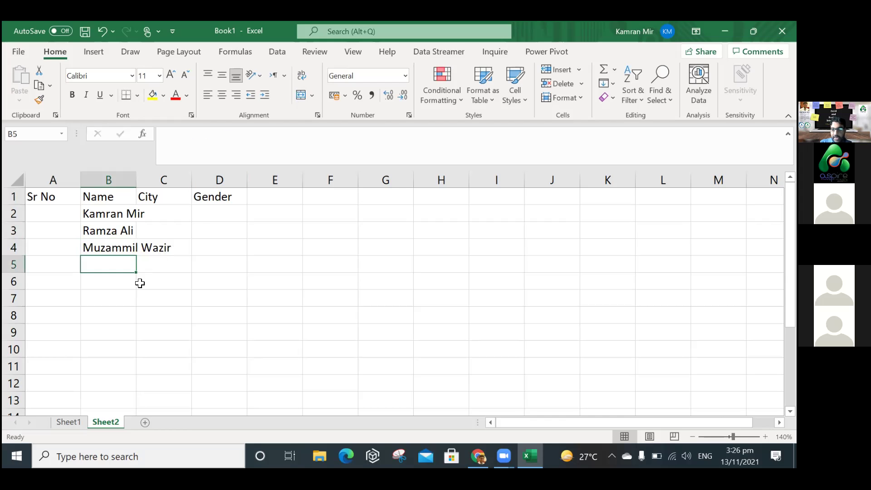
{"action": "type", "text": "Fazl Sb"}
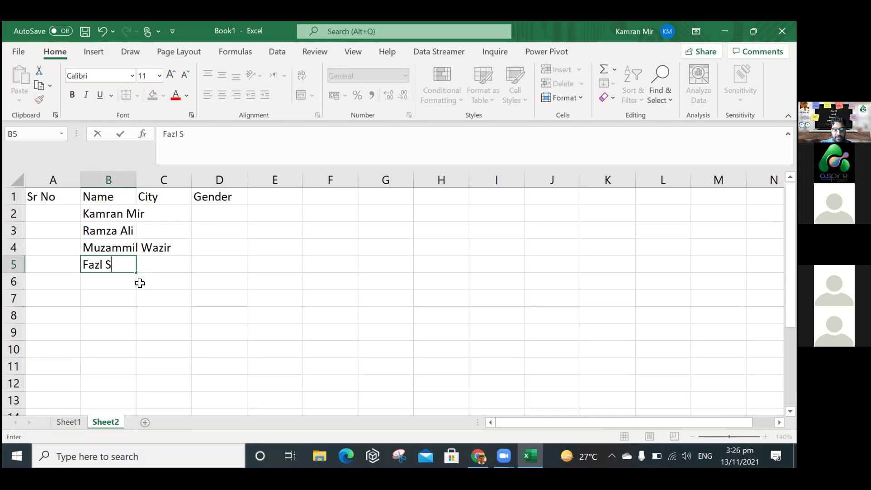
{"action": "key", "text": "Return"}
{"action": "type", "text": "sim"}
{"action": "key", "text": "BackSpace"}
{"action": "key", "text": "BackSpace"}
{"action": "key", "text": "BackSpace"}
{"action": "key", "text": "BackSpace"}
{"action": "key", "text": "Return"}
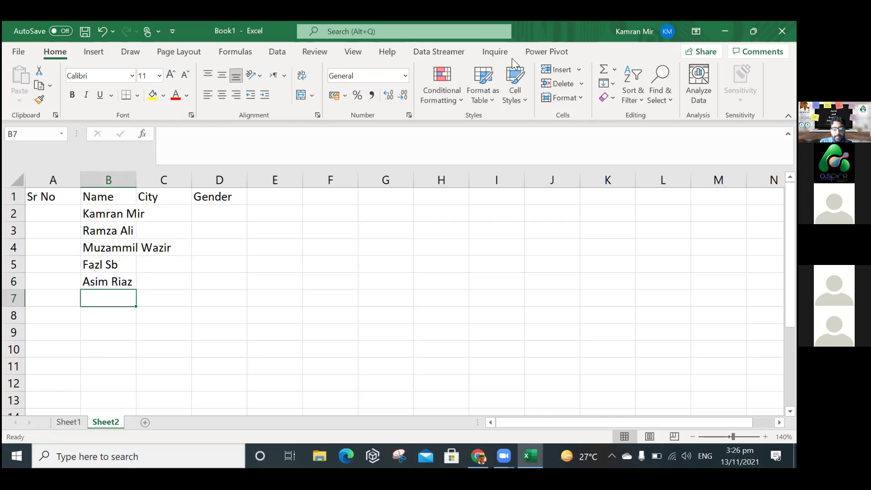
Enter six more names in B7:B12, fixing B7's spelling, and autofit column A to Sr No.
{"action": "left_click", "coordinate": [512, 58]}
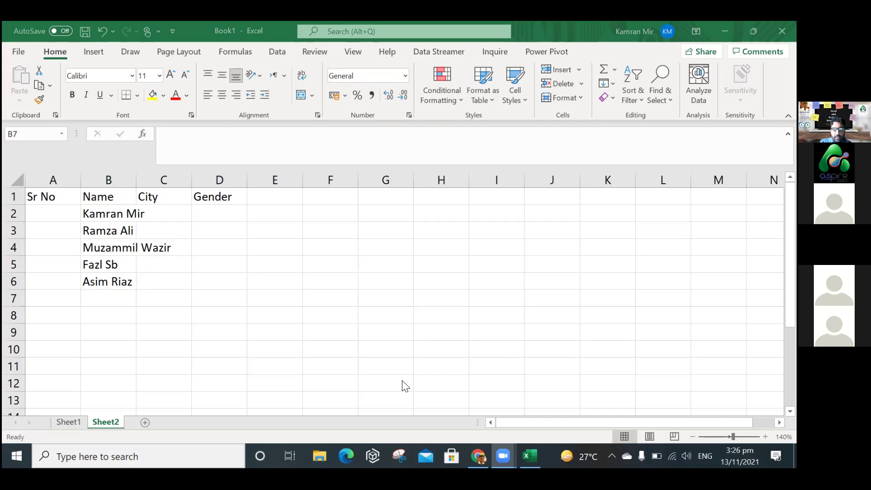
{"action": "left_click", "coordinate": [113, 315]}
{"action": "left_click", "coordinate": [98, 328]}
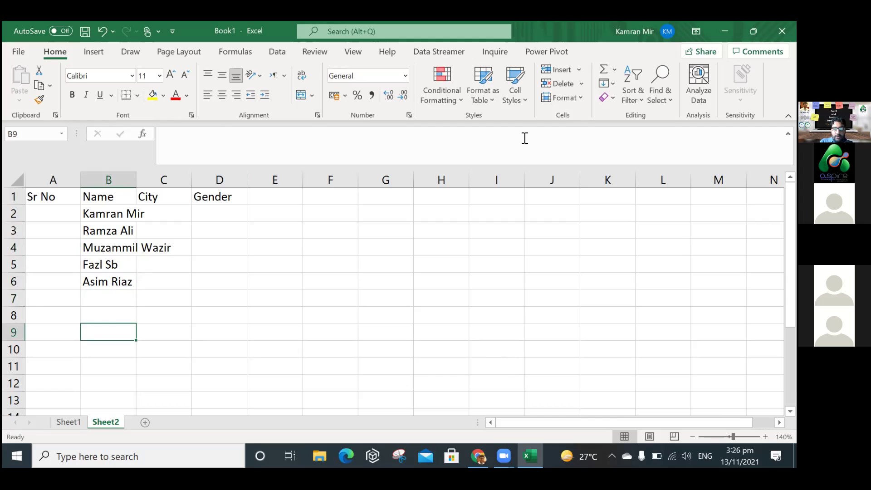
{"action": "left_click", "coordinate": [97, 292]}
{"action": "left_click", "coordinate": [104, 299]}
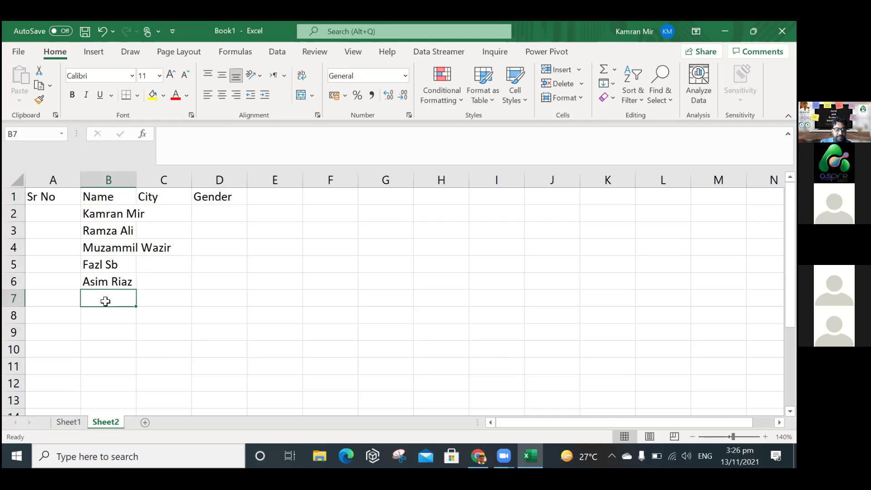
{"action": "type", "text": "Wri"}
{"action": "key", "text": "BackSpace"}
{"action": "key", "text": "BackSpace"}
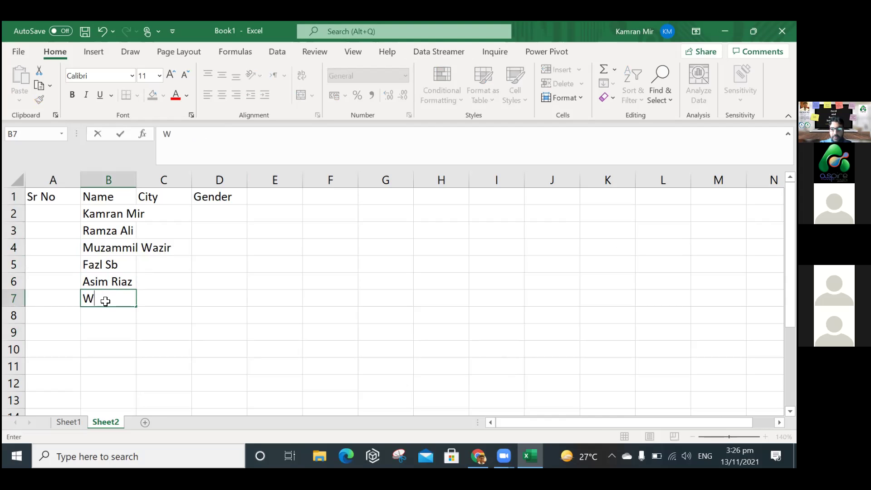
{"action": "type", "text": "ards"}
{"action": "key", "text": "Return"}
{"action": "left_click", "coordinate": [132, 299]}
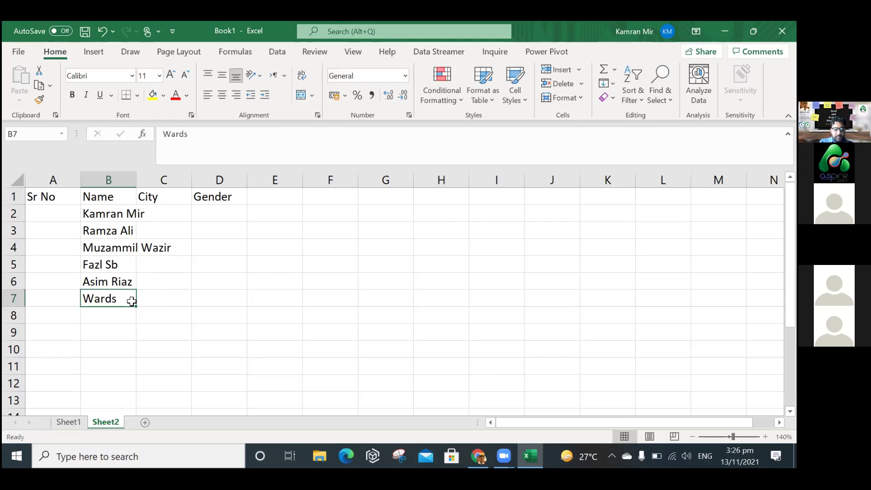
{"action": "double_click", "coordinate": [125, 299]}
{"action": "key", "text": "BackSpace"}
{"action": "type", "text": "a"}
{"action": "key", "text": "Return"}
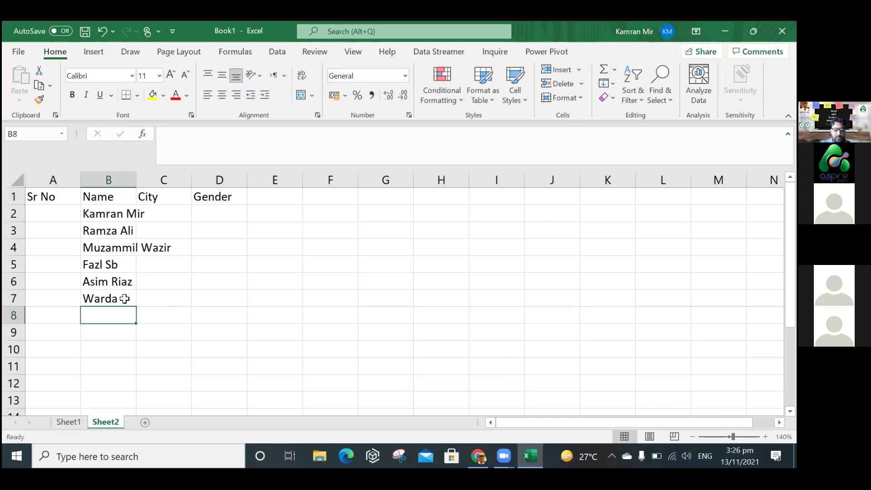
{"action": "type", "text": "Ali"}
{"action": "key", "text": "Return"}
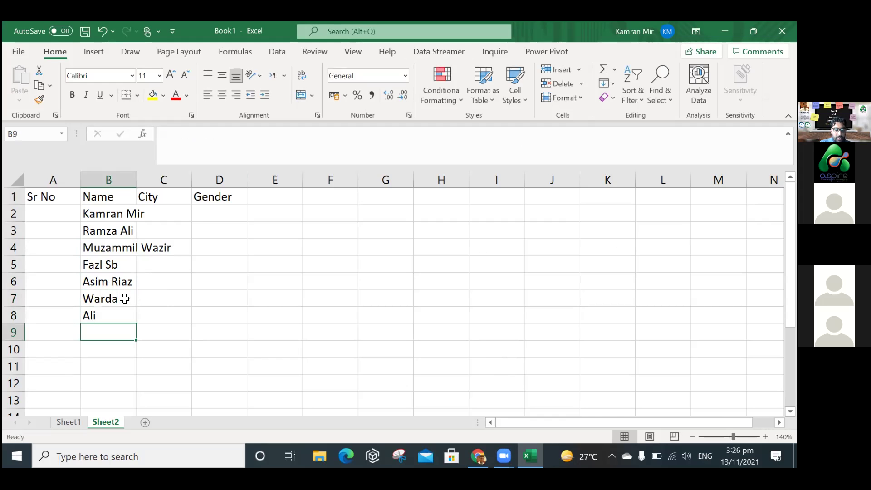
{"action": "type", "text": "Ahmed"}
{"action": "key", "text": "Return"}
{"action": "type", "text": "Usman"}
{"action": "key", "text": "BackSpace"}
{"action": "key", "text": "BackSpace"}
{"action": "type", "text": "man"}
{"action": "key", "text": "Return"}
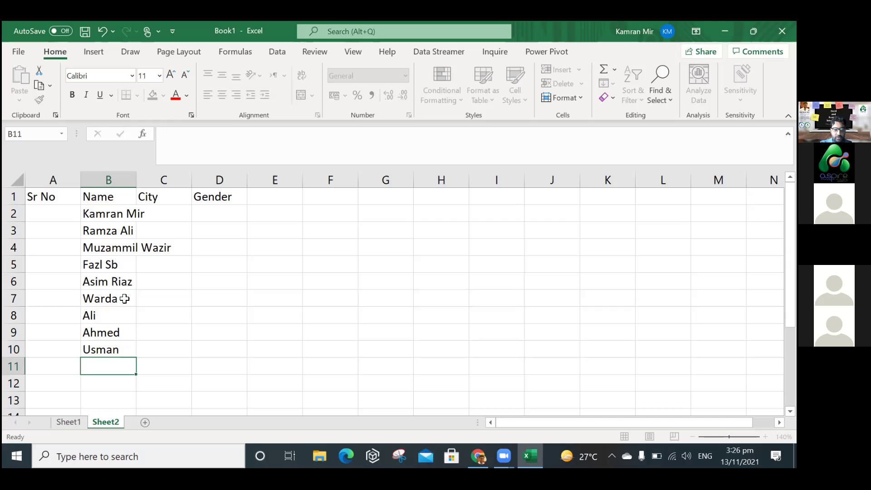
{"action": "type", "text": "Zeeshan"}
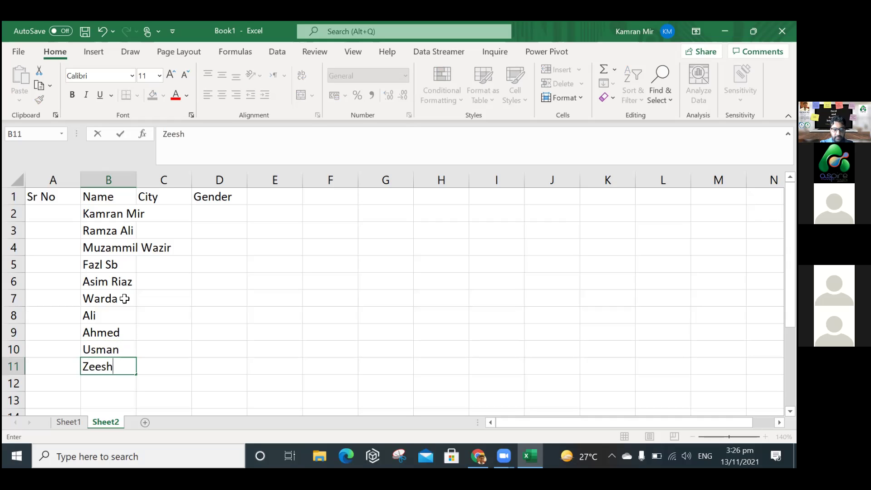
{"action": "key", "text": "Return"}
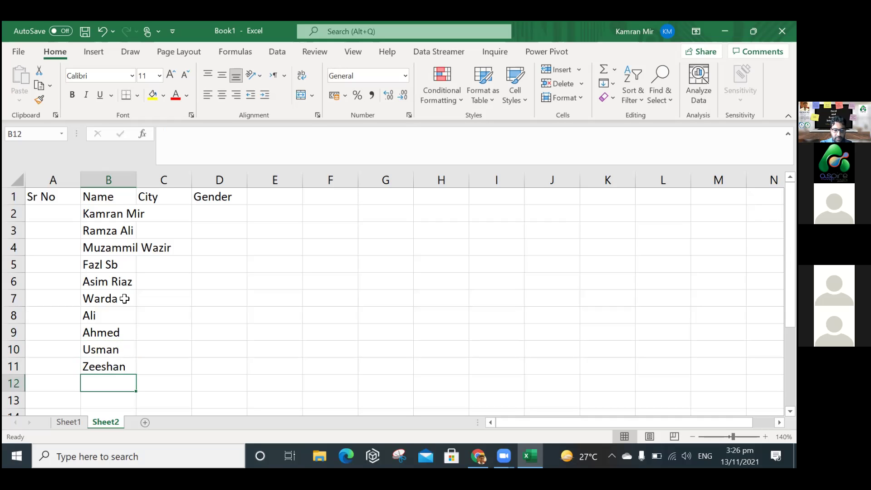
{"action": "type", "text": "Tufail"}
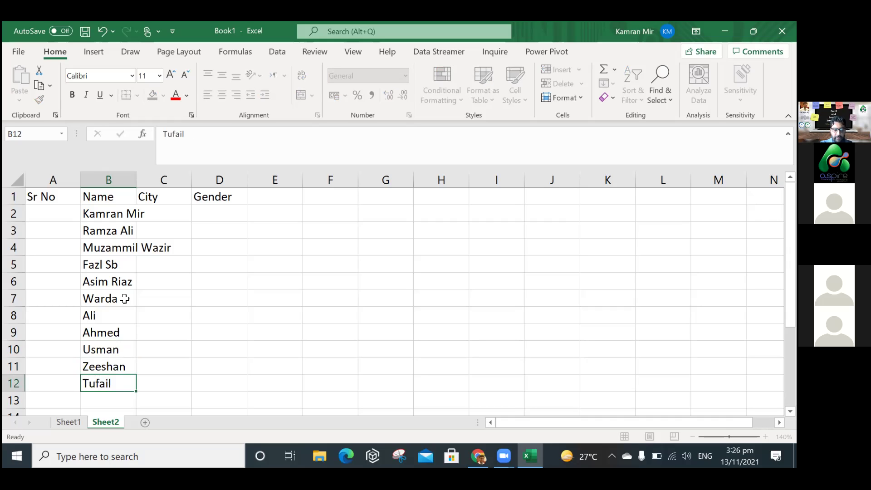
{"action": "key", "text": "Return"}
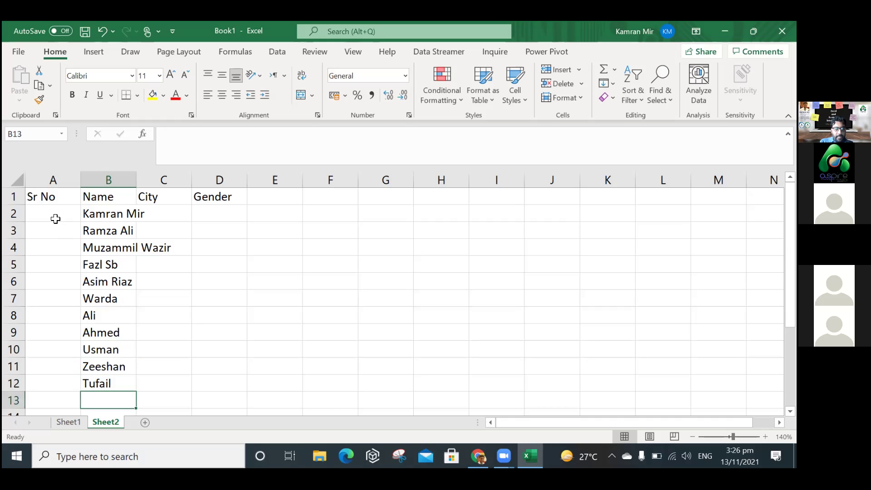
{"action": "double_click", "coordinate": [74, 182]}
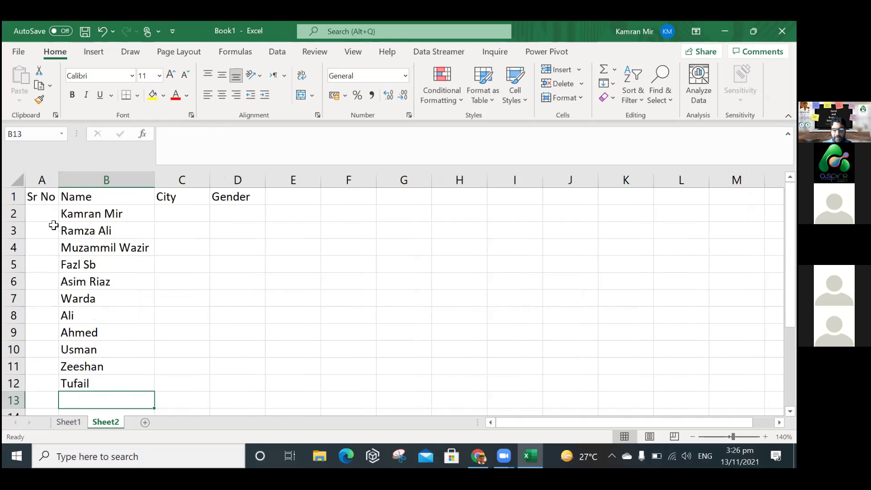
Start the Sr No series with 1 and 2 and extend it to 11 in A2:A12.
{"action": "left_click", "coordinate": [54, 222]}
{"action": "type", "text": "2"}
{"action": "key", "text": "Return"}
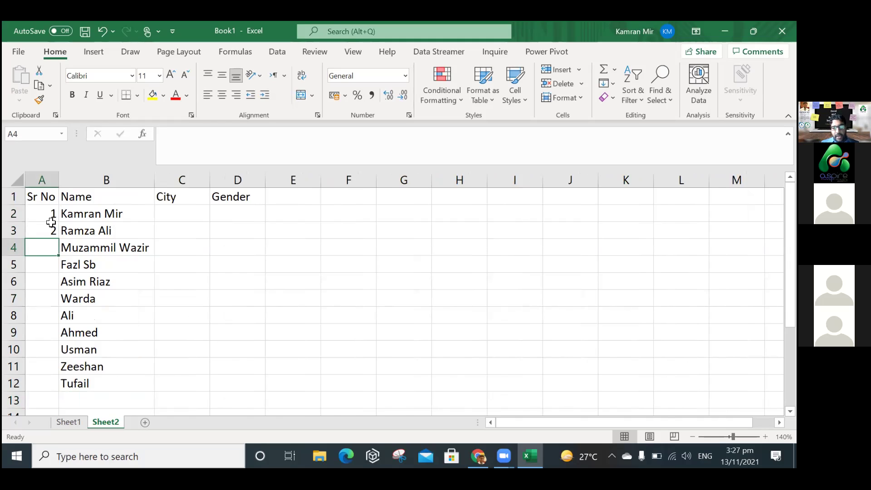
{"action": "left_click_drag", "start_coordinate": [46, 213], "coordinate": [50, 232]}
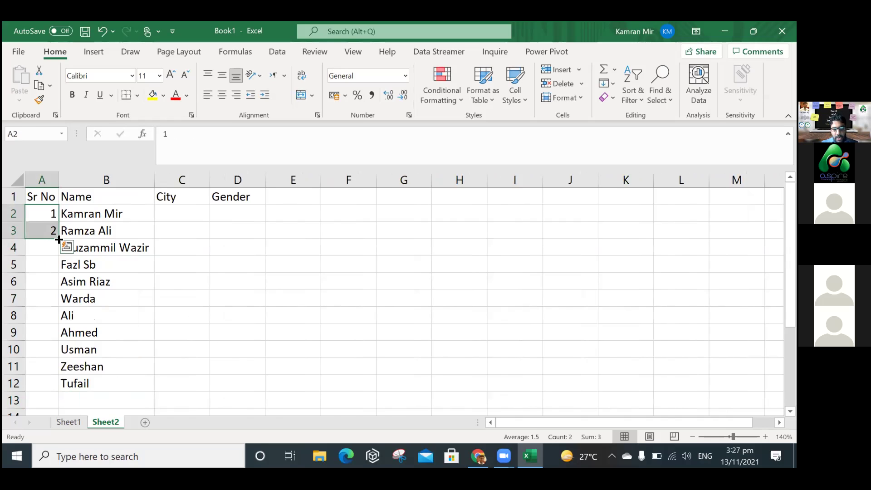
{"action": "mouse_move", "coordinate": [55, 380]}
{"action": "left_mouse_down"}
{"action": "mouse_move", "coordinate": [54, 391]}
{"action": "mouse_move", "coordinate": [53, 263]}
{"action": "mouse_move", "coordinate": [69, 190]}
{"action": "mouse_move", "coordinate": [49, 233]}
{"action": "mouse_move", "coordinate": [53, 377]}
{"action": "left_mouse_up"}
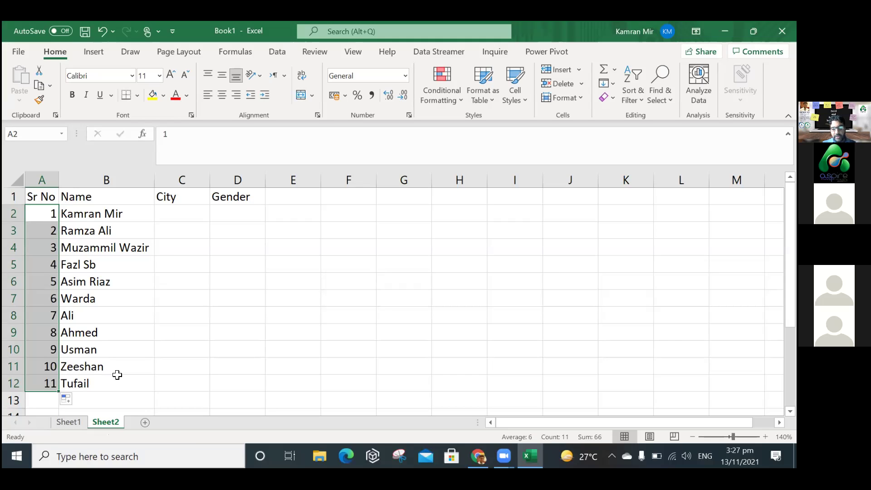
{"action": "key", "text": "ctrl+z"}
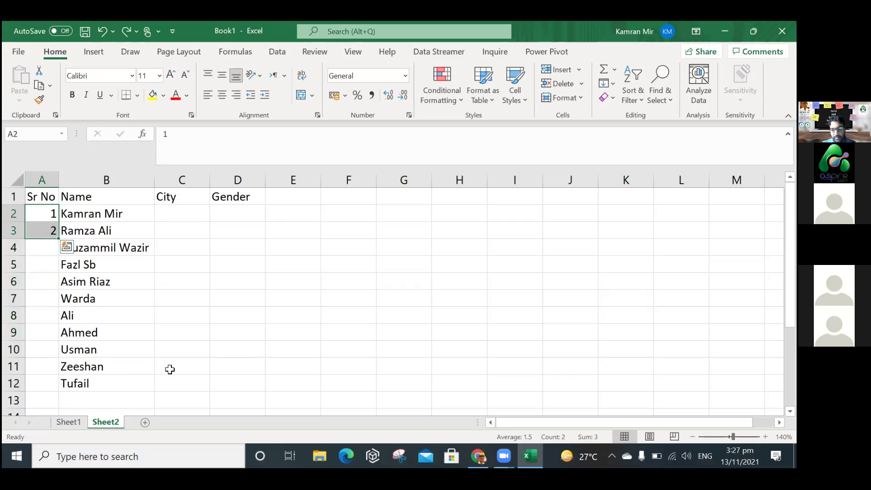
{"action": "left_click", "coordinate": [149, 319]}
{"action": "left_click_drag", "start_coordinate": [50, 228], "coordinate": [52, 216]}
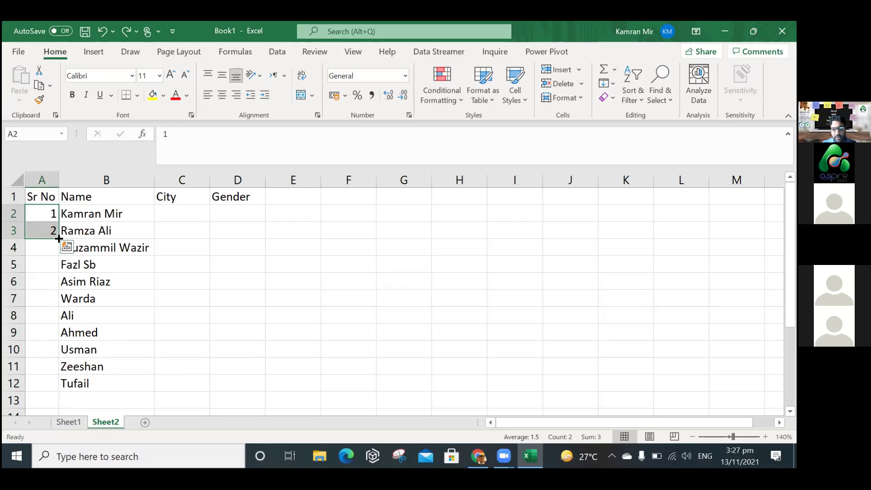
{"action": "double_click", "coordinate": [59, 239]}
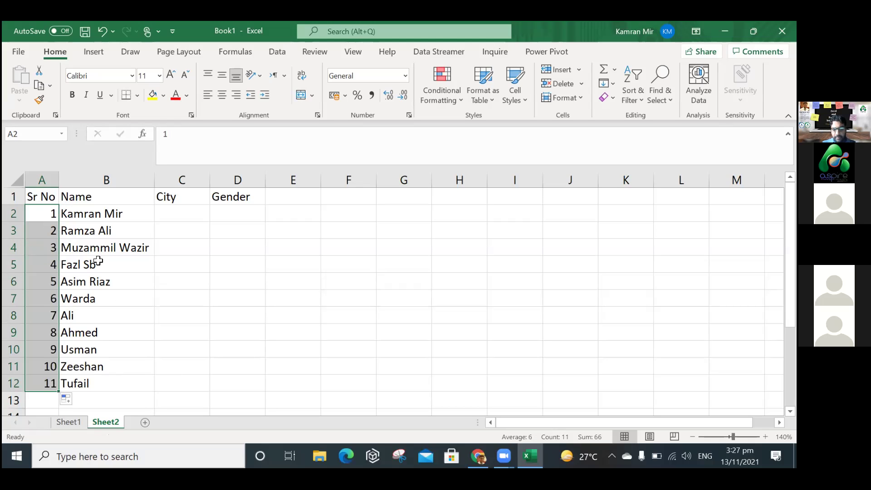
{"action": "key", "text": "ctrl+z"}
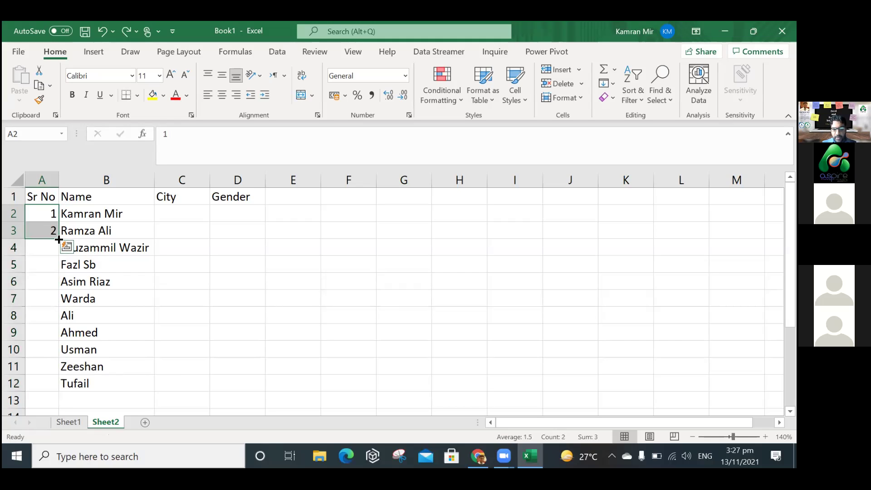
{"action": "left_click_drag", "start_coordinate": [59, 239], "coordinate": [43, 392]}
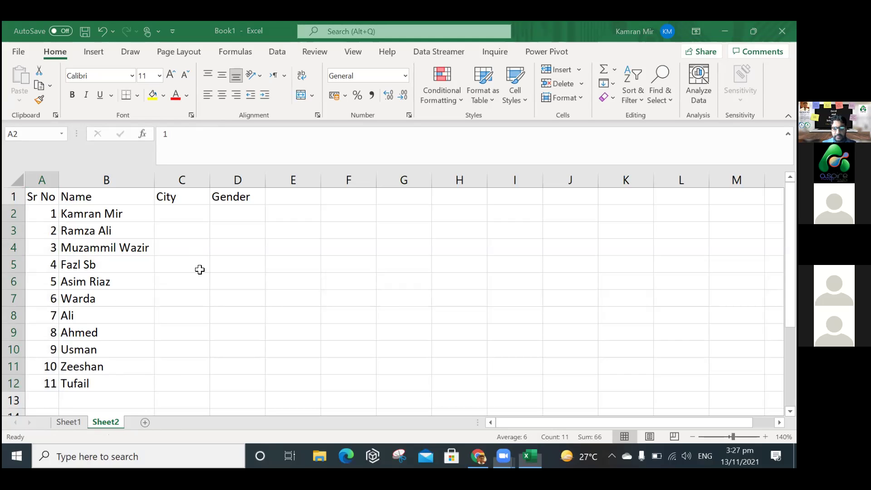
Enter cities Rawalpindi, Karachi, Lahore, Karachi and Rawalpindi into C2:C6.
{"action": "left_click", "coordinate": [179, 211]}
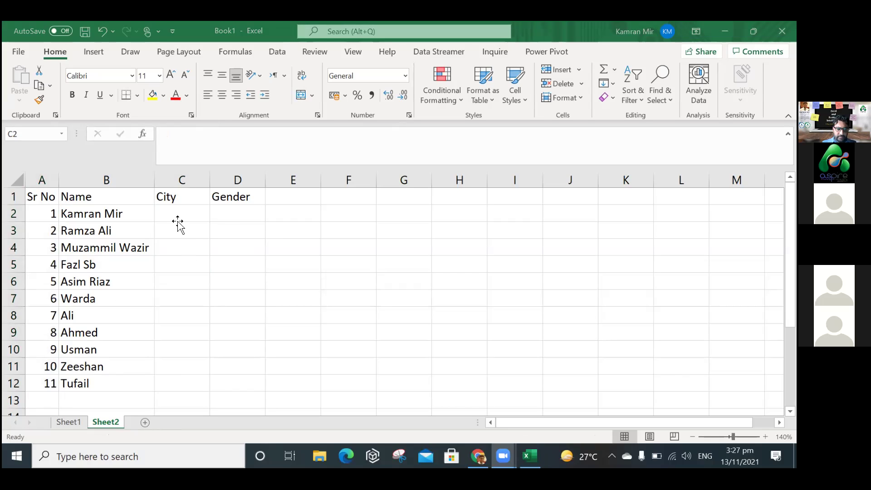
{"action": "type", "text": "Rawa"}
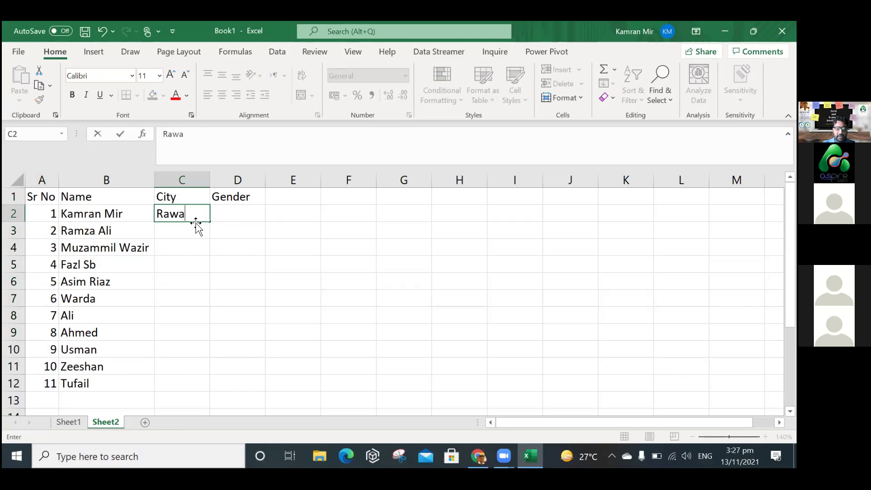
{"action": "type", "text": "lpindi"}
{"action": "key", "text": "Return"}
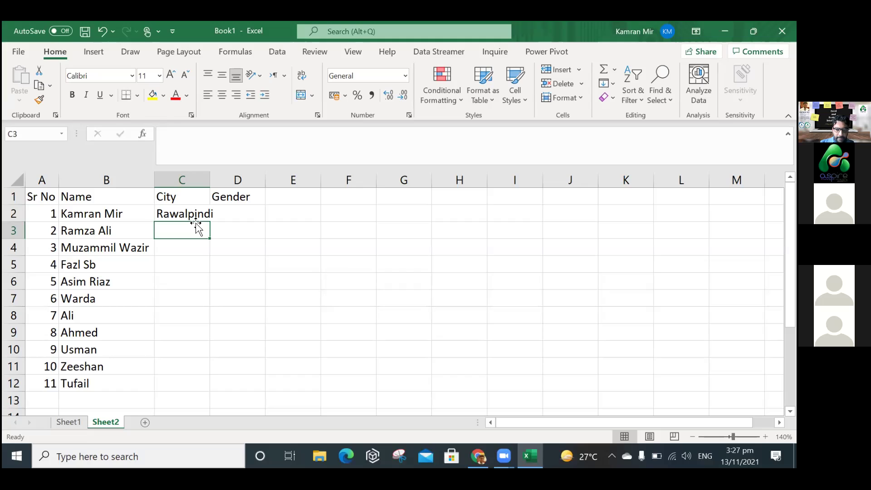
{"action": "key", "text": "Return"}
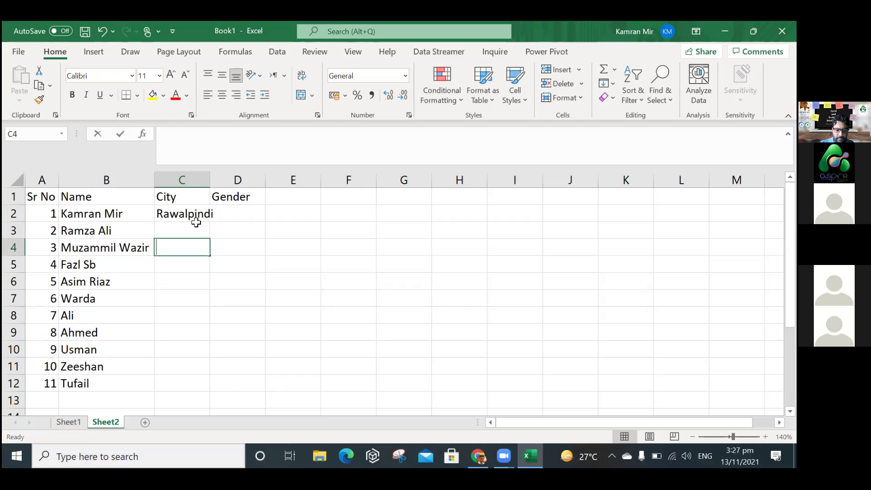
{"action": "type", "text": "Lahore"}
{"action": "key", "text": "Return"}
{"action": "type", "text": "Karachi"}
{"action": "key", "text": "Return"}
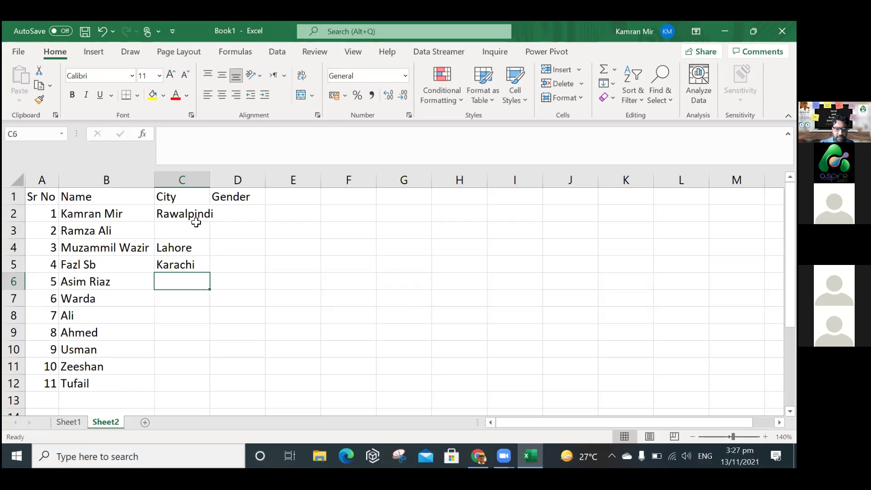
{"action": "type", "text": "Rawalpindi"}
{"action": "key", "text": "Return"}
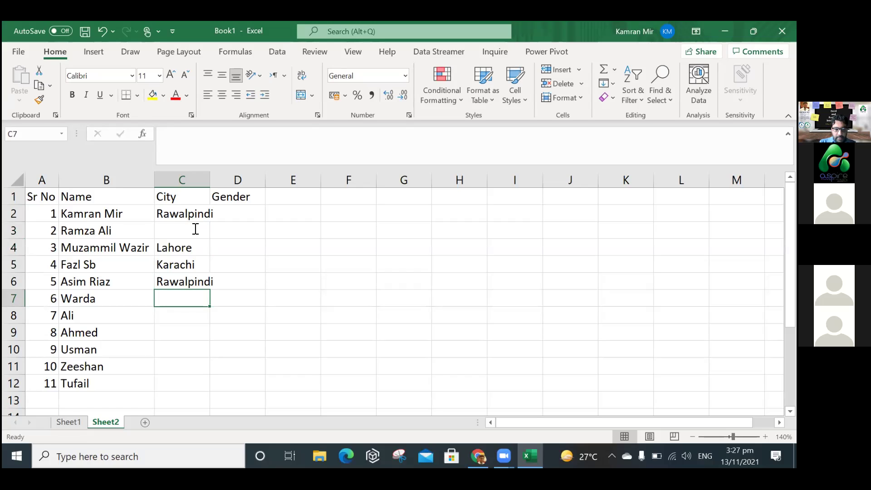
{"action": "left_click", "coordinate": [196, 229]}
{"action": "type", "text": "Karachi"}
{"action": "key", "text": "Return"}
{"action": "key", "text": "Down"}
{"action": "key", "text": "Down"}
{"action": "key", "text": "Down"}
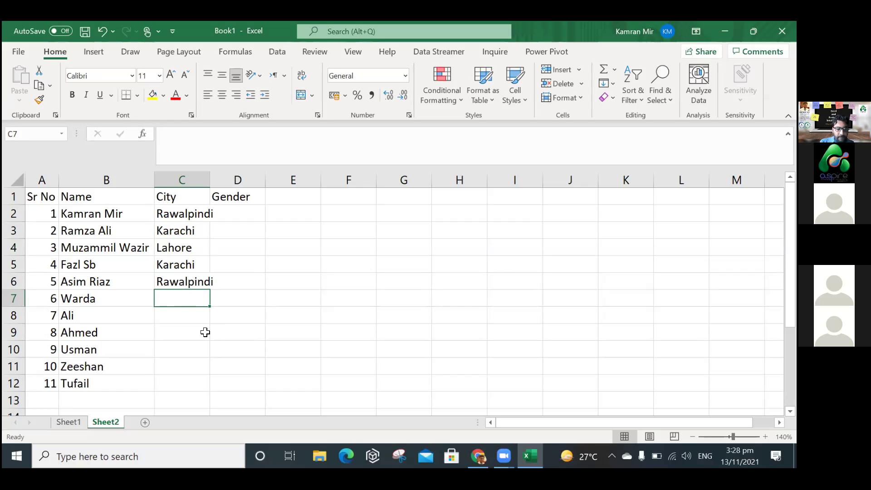
Enter Sarghoda, Quetta, Rawalpindi, Islamabad, Karachi and Lahore into C7:C12.
{"action": "key", "text": "F2"}
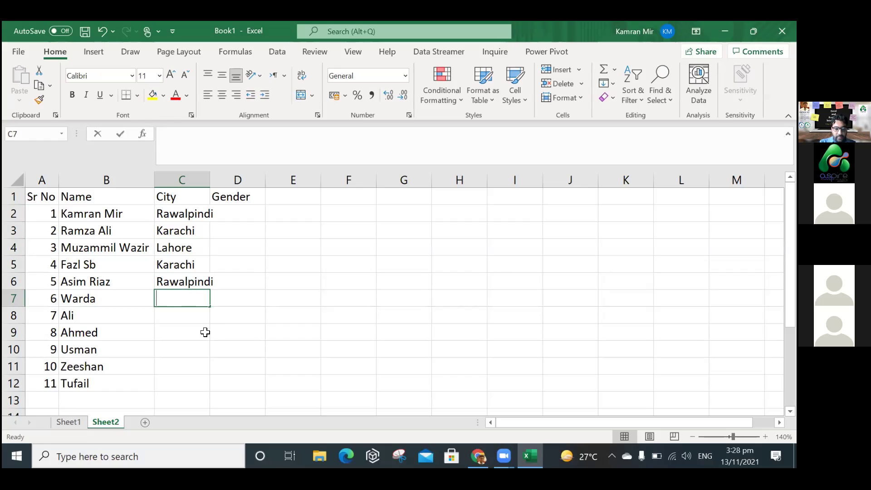
{"action": "type", "text": "Sarghoda"}
{"action": "key", "text": "Return"}
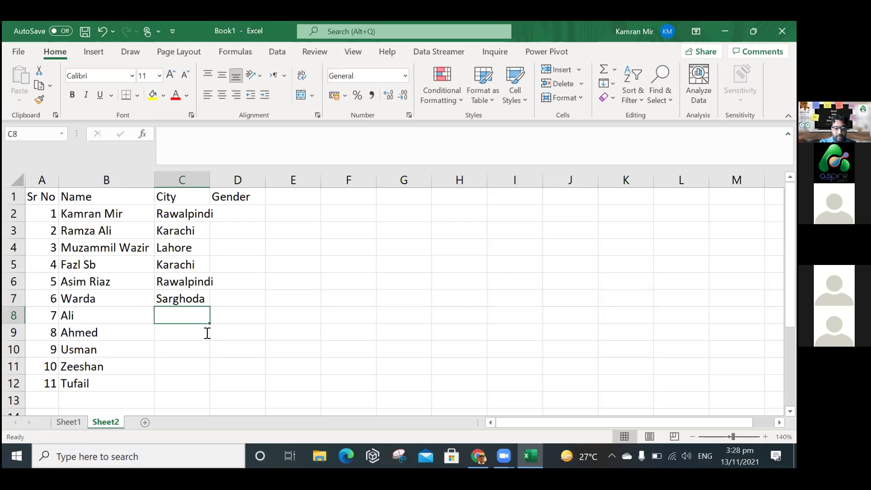
{"action": "type", "text": "Quetta"}
{"action": "key", "text": "Return"}
{"action": "type", "text": "Rawalpindi"}
{"action": "key", "text": "Return"}
{"action": "type", "text": "Islamabad"}
{"action": "key", "text": "Return"}
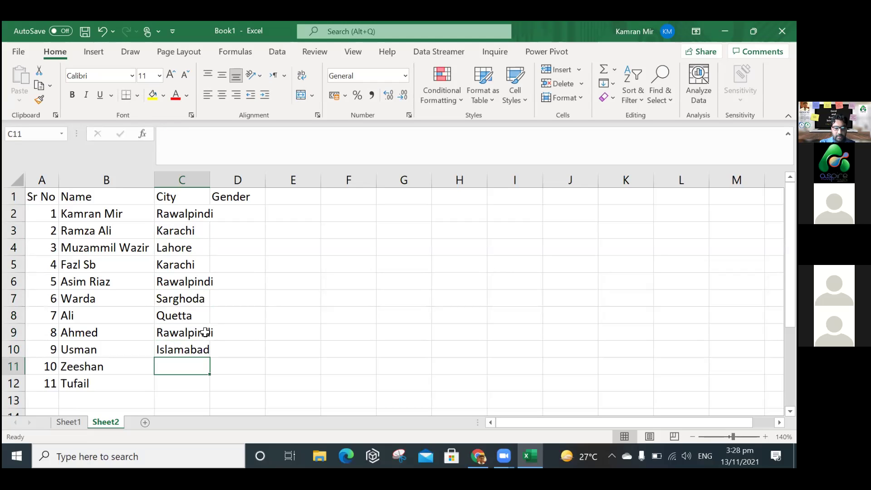
{"action": "type", "text": "Karachi"}
{"action": "key", "text": "Return"}
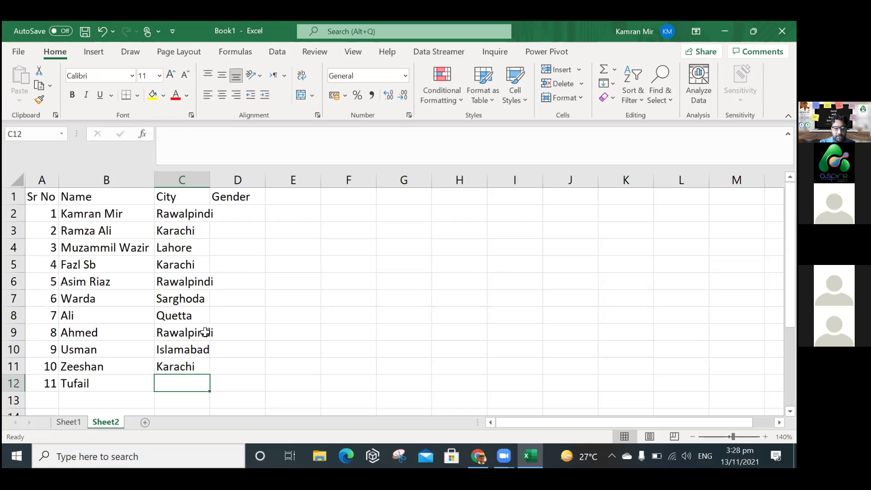
{"action": "type", "text": "Lahore"}
{"action": "key", "text": "Return"}
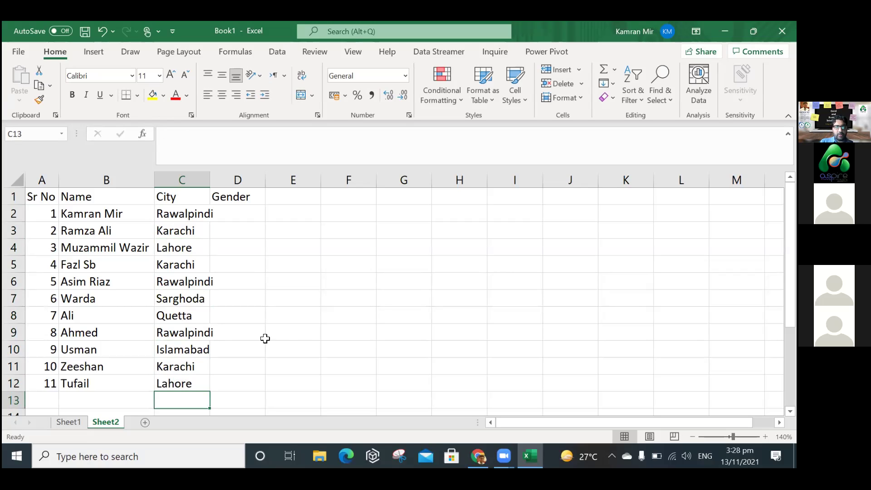
AutoFit the City column to fit Rawalpindi and enter Male in D2.
{"action": "double_click", "coordinate": [209, 179]}
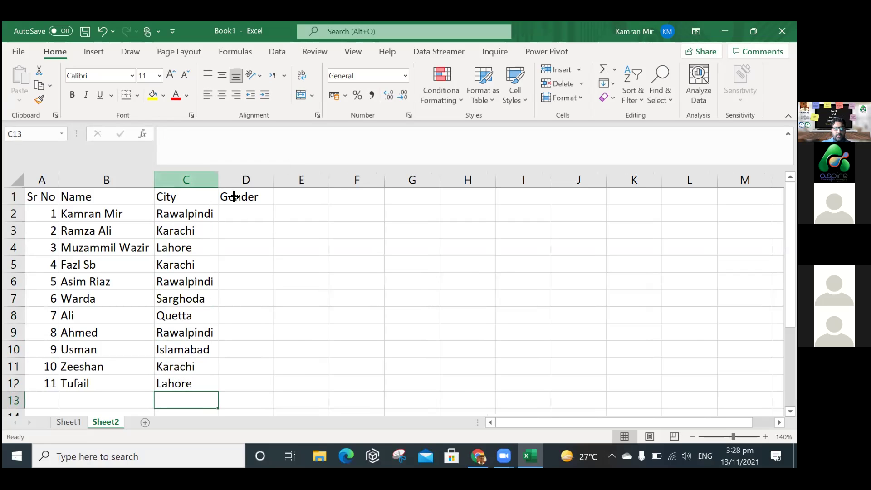
{"action": "left_click", "coordinate": [253, 215]}
{"action": "type", "text": "Male"}
{"action": "key", "text": "Return"}
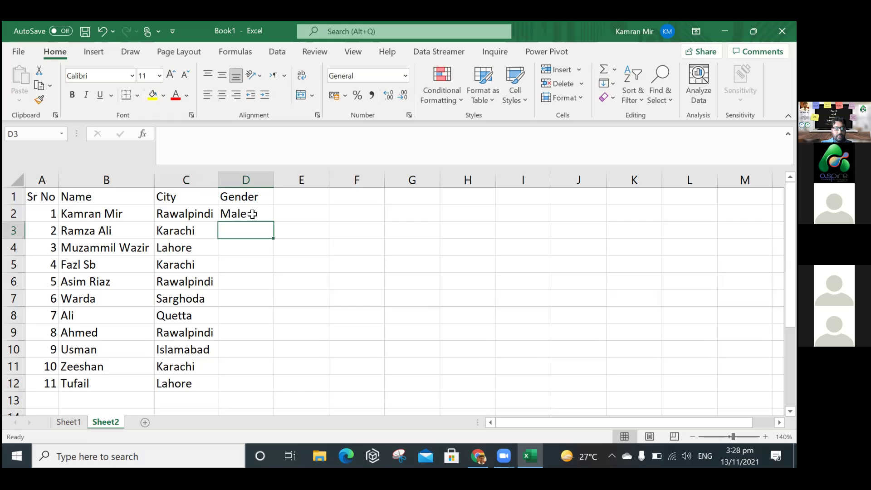
Enter Female, Male, Male, Male, Female in D3:D7, accepting AutoComplete suggestions.
{"action": "type", "text": "Female"}
{"action": "key", "text": "Return"}
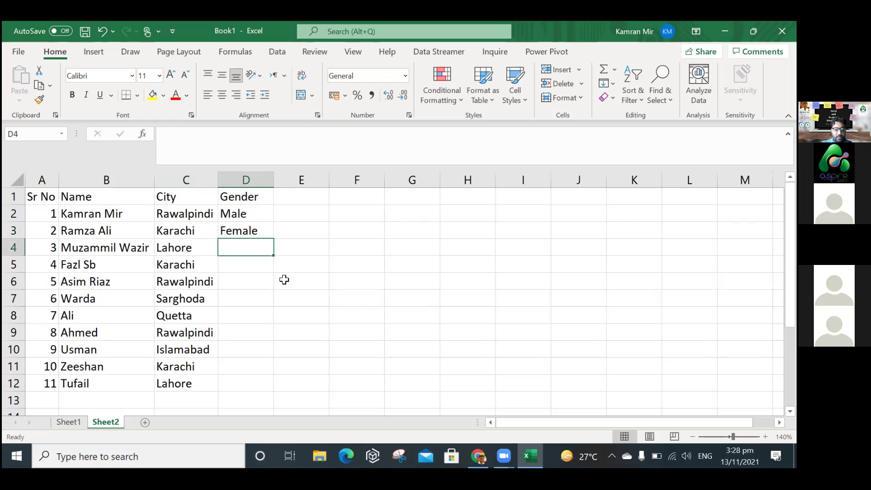
{"action": "type", "text": "M"}
{"action": "key", "text": "Return"}
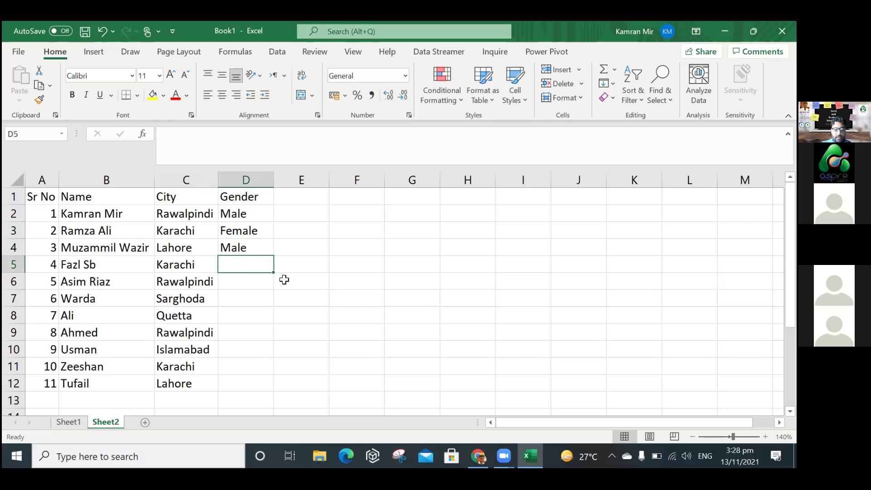
{"action": "type", "text": "M"}
{"action": "key", "text": "Return"}
{"action": "type", "text": "M"}
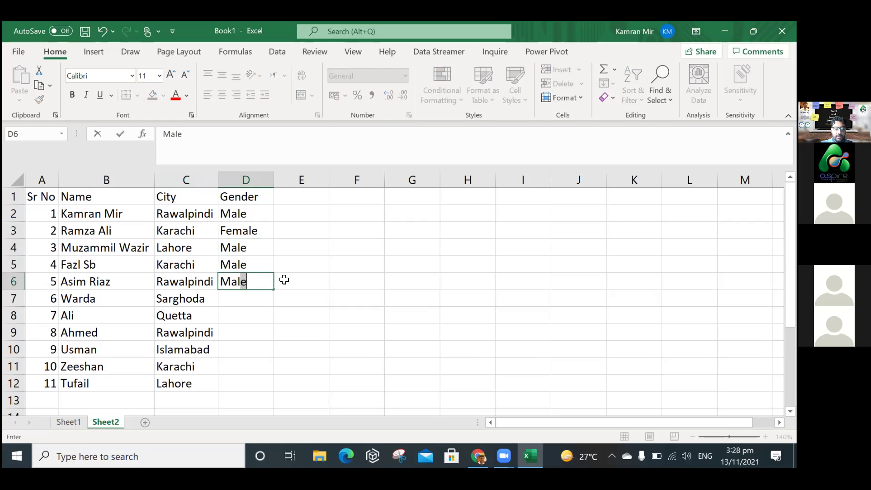
{"action": "key", "text": "Return"}
{"action": "type", "text": "F"}
{"action": "key", "text": "Return"}
Fill D8:D12 with Male using AutoComplete.
{"action": "type", "text": "M"}
{"action": "key", "text": "Return"}
{"action": "type", "text": "M"}
{"action": "key", "text": "Return"}
{"action": "type", "text": "M"}
{"action": "key", "text": "Return"}
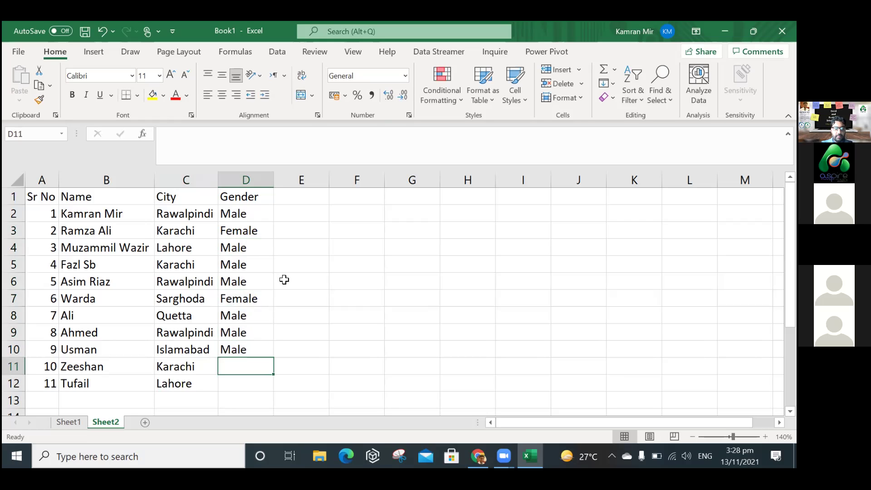
{"action": "type", "text": "M"}
{"action": "key", "text": "Return"}
{"action": "type", "text": "M"}
{"action": "key", "text": "Return"}
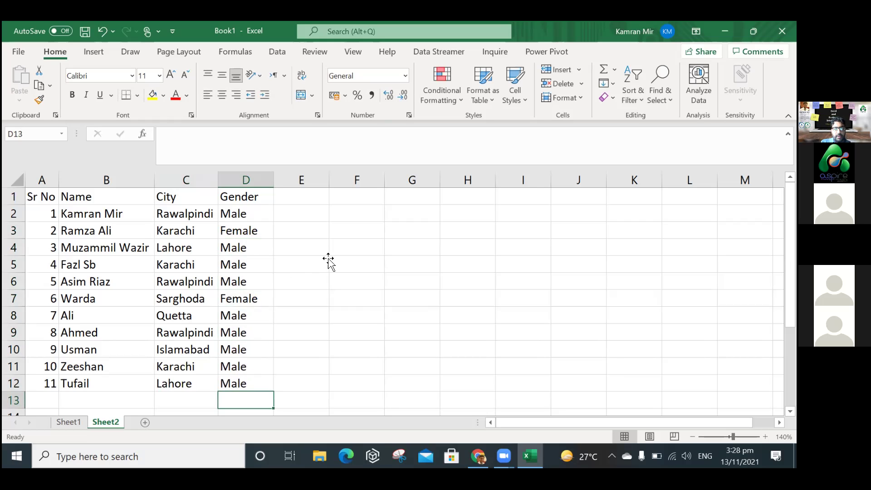
{"action": "left_click", "coordinate": [329, 262]}
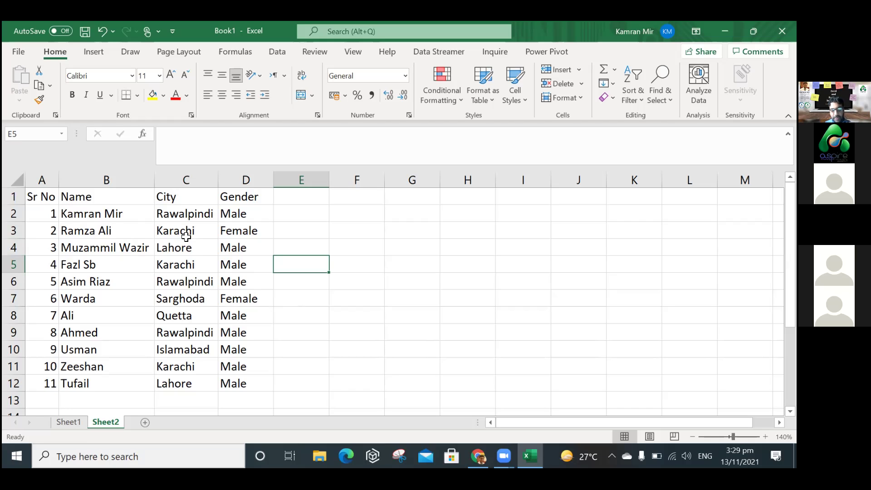
Try replacing C6 with 'rwp', then undo it to restore Rawalpindi.
{"action": "left_click", "coordinate": [186, 196]}
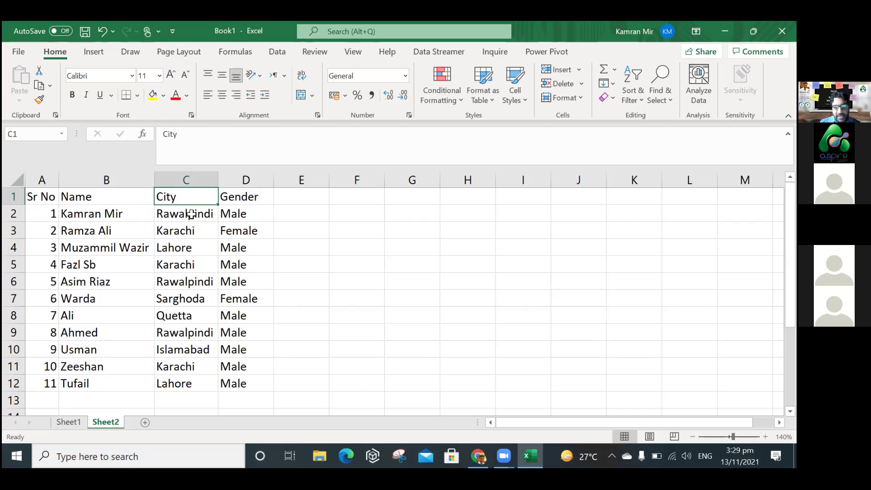
{"action": "left_click", "coordinate": [189, 213]}
{"action": "left_click", "coordinate": [194, 282]}
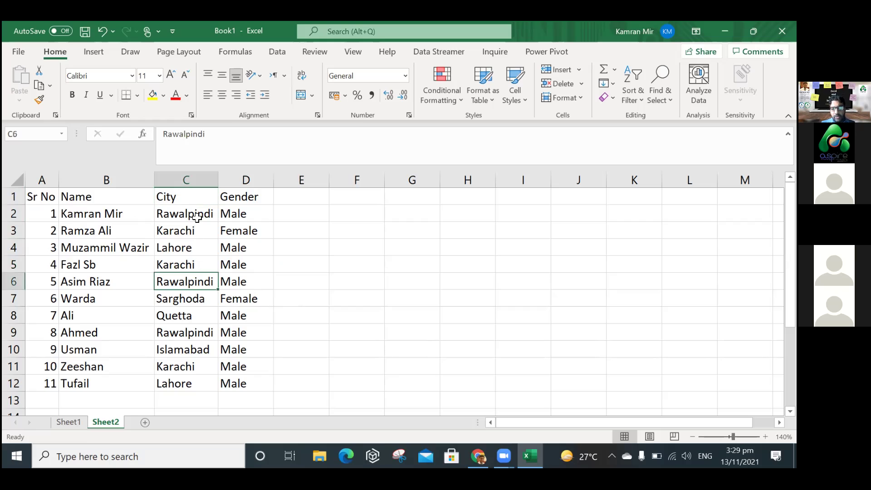
{"action": "left_click", "coordinate": [198, 216]}
{"action": "left_click", "coordinate": [191, 284]}
{"action": "type", "text": "rwp"}
{"action": "key", "text": "Return"}
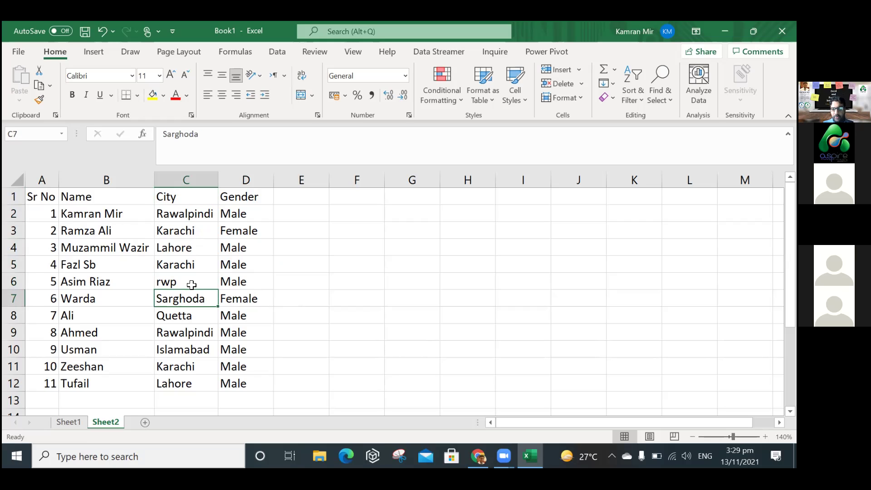
{"action": "left_click", "coordinate": [198, 280]}
{"action": "key", "text": "ctrl+z"}
{"action": "key", "text": "Return"}
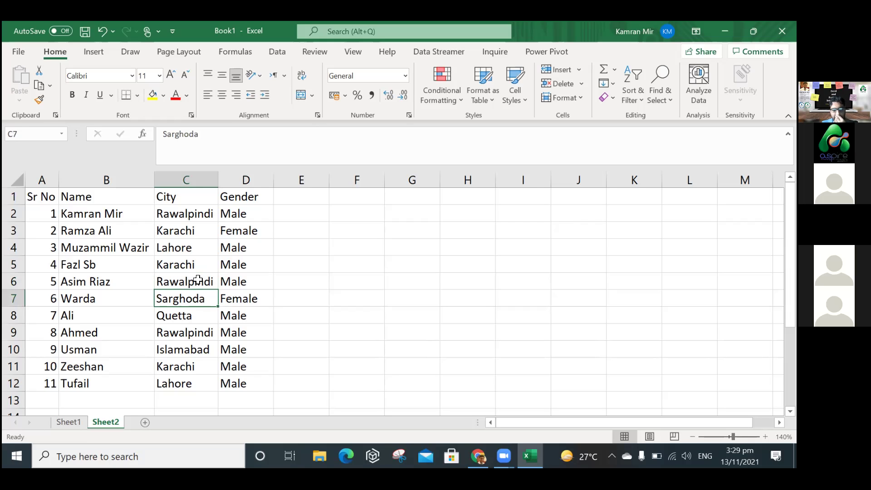
{"action": "left_click", "coordinate": [308, 331]}
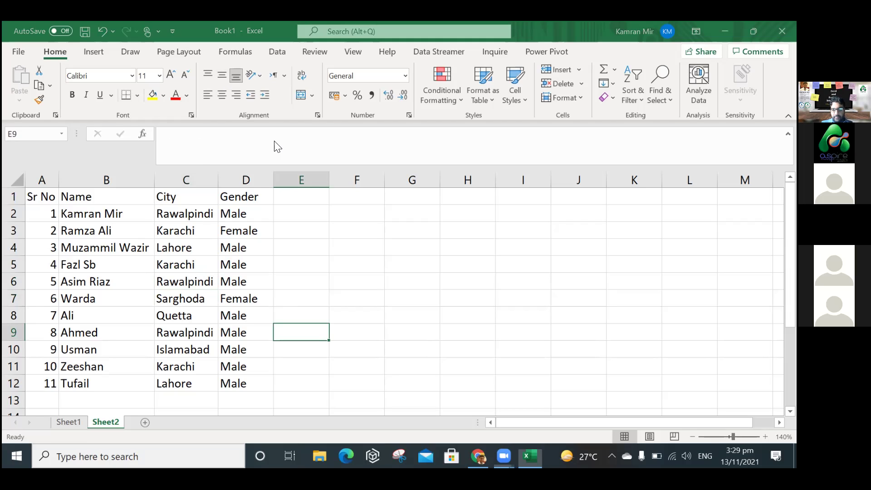
Change C4 from Lahore to Peshawer and narrow the Gender column D.
{"action": "left_click", "coordinate": [518, 234]}
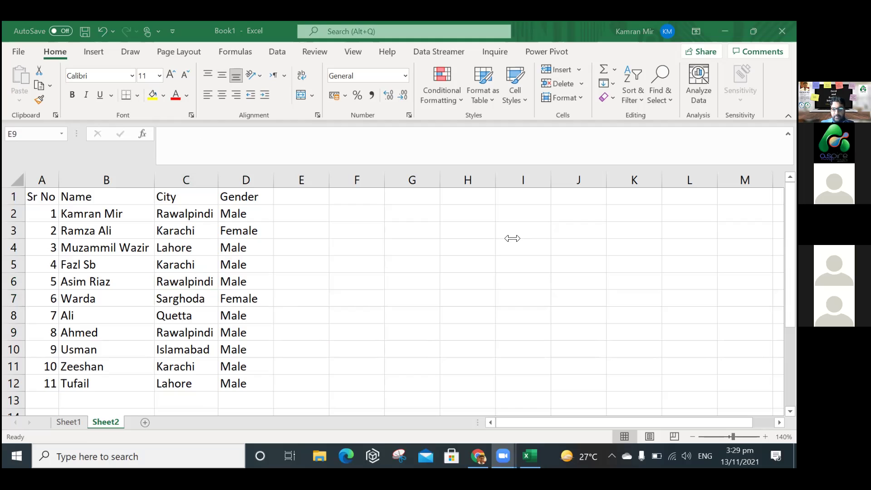
{"action": "left_click", "coordinate": [196, 246]}
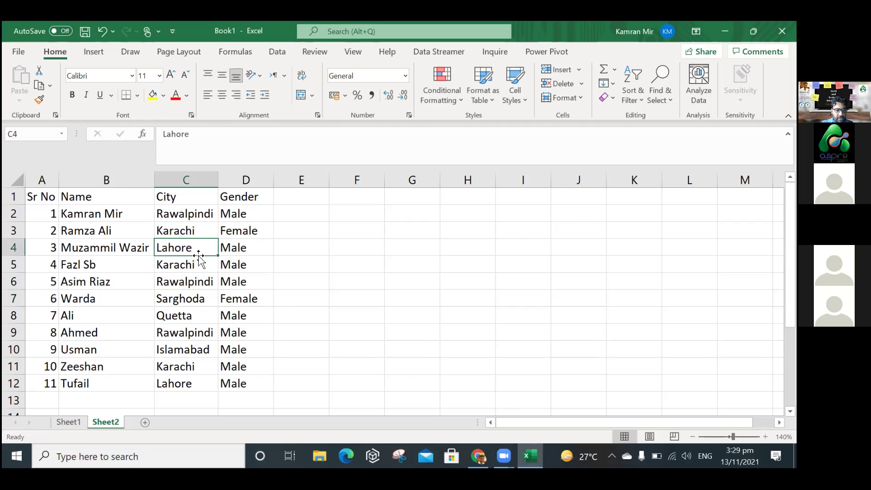
{"action": "type", "text": "Peh"}
{"action": "key", "text": "BackSpace"}
{"action": "type", "text": "shwar"}
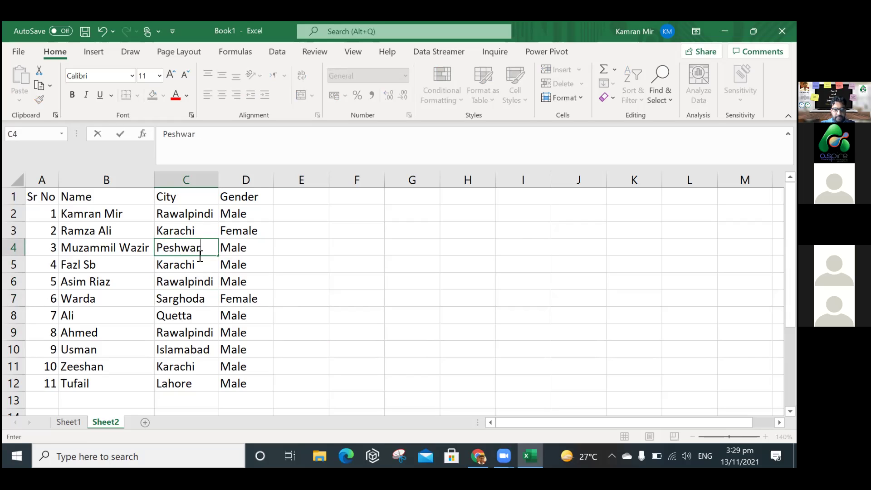
{"action": "key", "text": "BackSpace"}
{"action": "key", "text": "BackSpace"}
{"action": "key", "text": "BackSpace"}
{"action": "type", "text": "awar"}
{"action": "key", "text": "Return"}
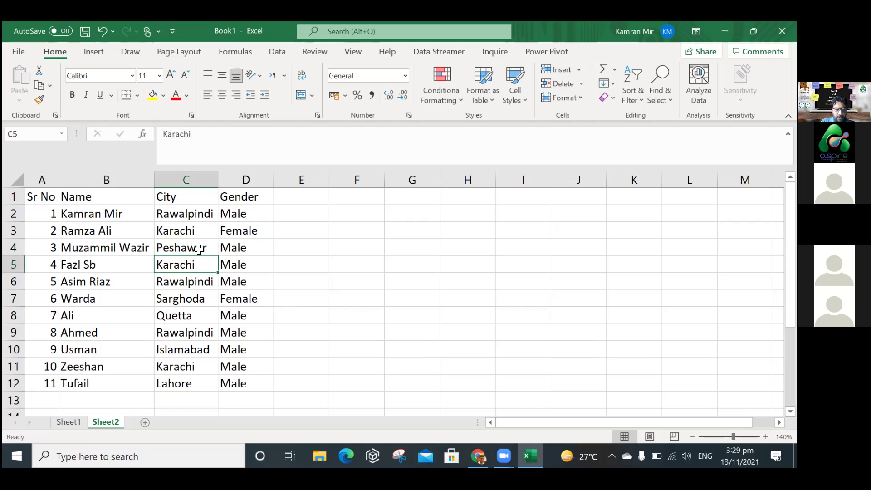
{"action": "key", "text": "ctrl+z"}
{"action": "key", "text": "Down"}
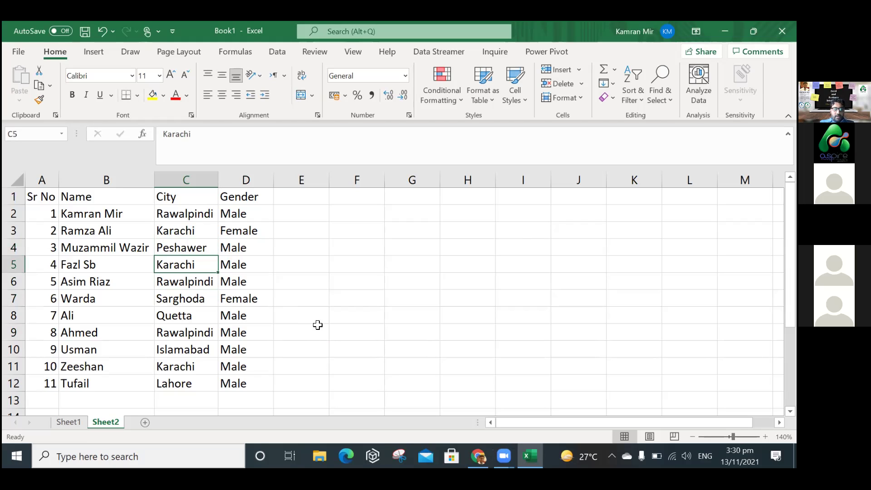
{"action": "left_click", "coordinate": [324, 331]}
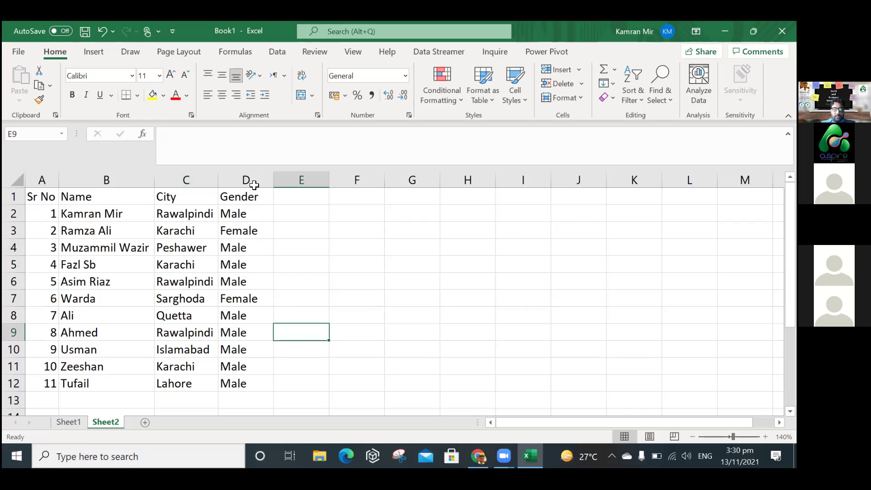
{"action": "left_click_drag", "start_coordinate": [274, 184], "coordinate": [263, 186]}
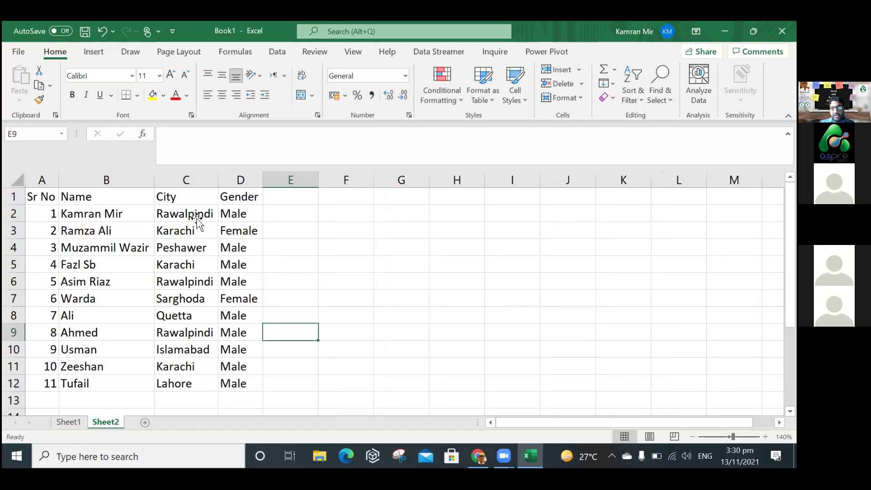
{"action": "left_click", "coordinate": [196, 214]}
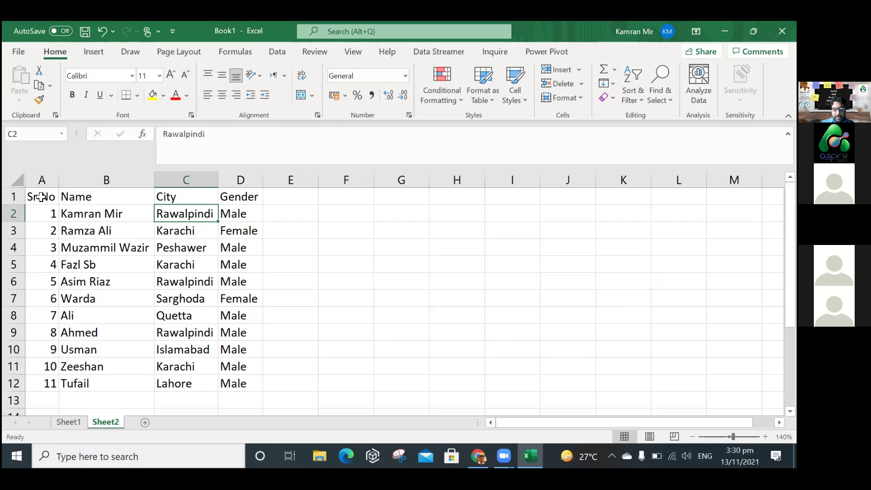
Select A1:D12 and apply a Format as Table style, keeping 'My table has headers' on.
{"action": "key", "text": "ctrl+Home"}
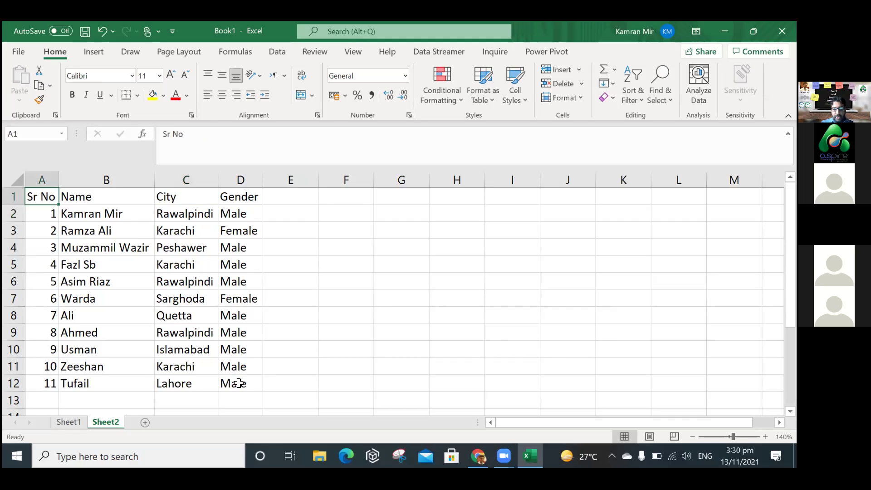
{"action": "left_click", "coordinate": [239, 383], "text": "shift"}
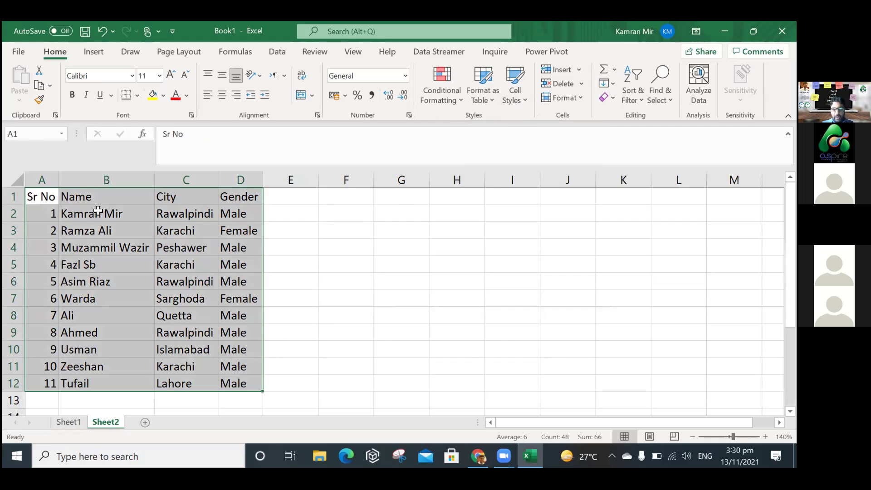
{"action": "left_click", "coordinate": [231, 381], "text": "shift"}
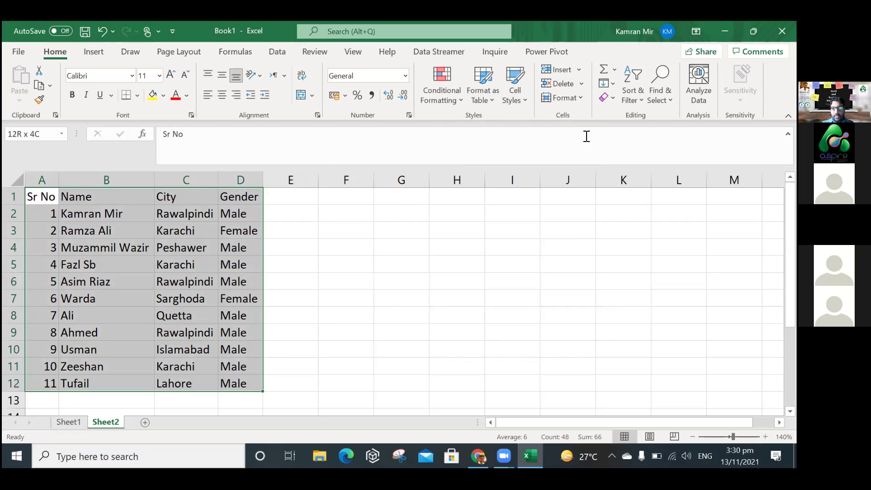
{"action": "left_click", "coordinate": [490, 98]}
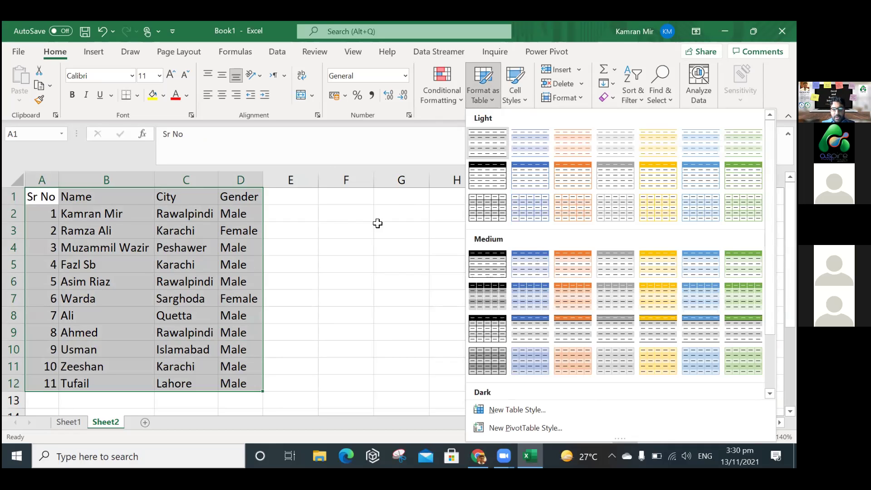
{"action": "key", "text": "Return"}
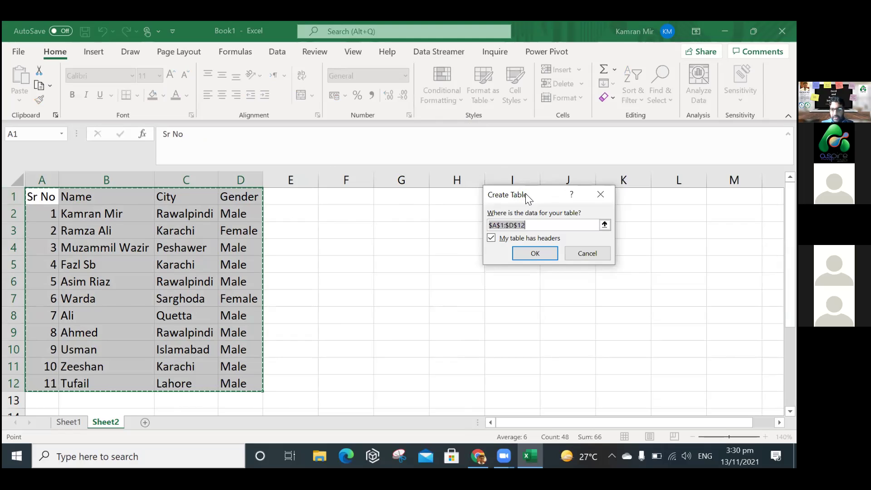
{"action": "left_click_drag", "start_coordinate": [517, 195], "coordinate": [480, 180]}
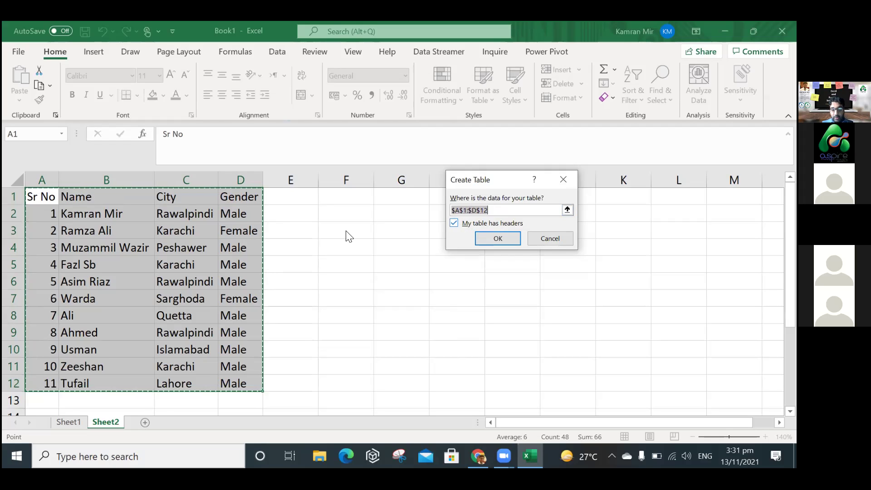
{"action": "key", "text": "Tab"}
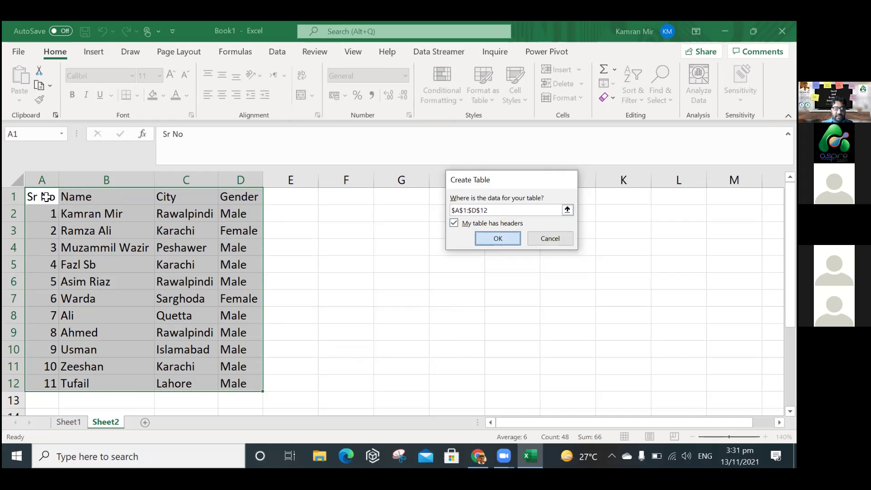
{"action": "key", "text": "Return"}
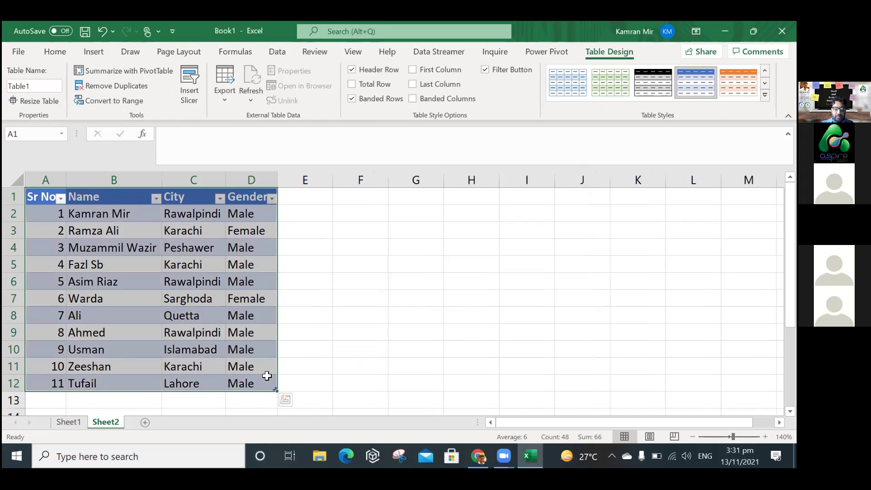
Resize Table1 with its corner handle to span column E, adding an empty Column1.
{"action": "left_click_drag", "start_coordinate": [72, 220], "coordinate": [41, 197]}
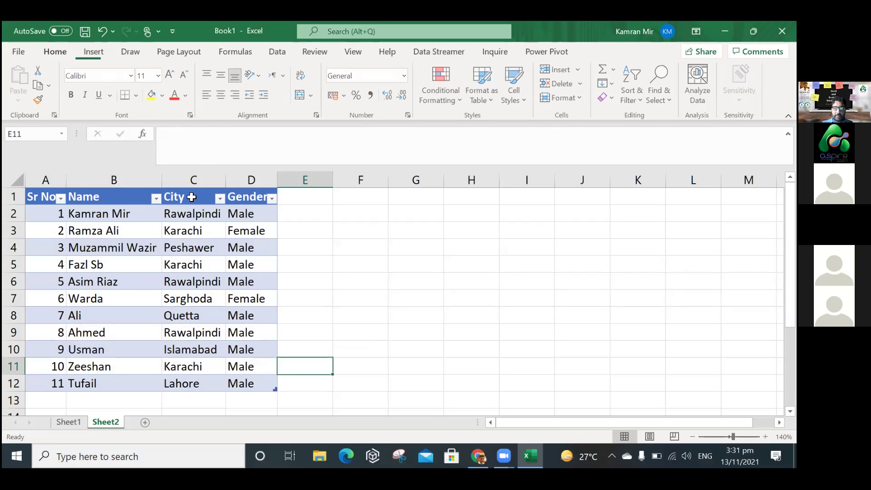
{"action": "left_click", "coordinate": [185, 197]}
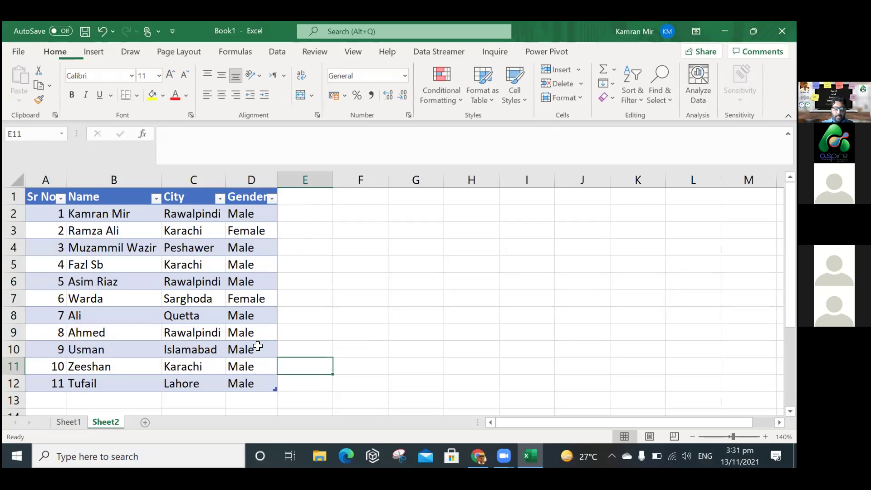
{"action": "key", "text": "Tab"}
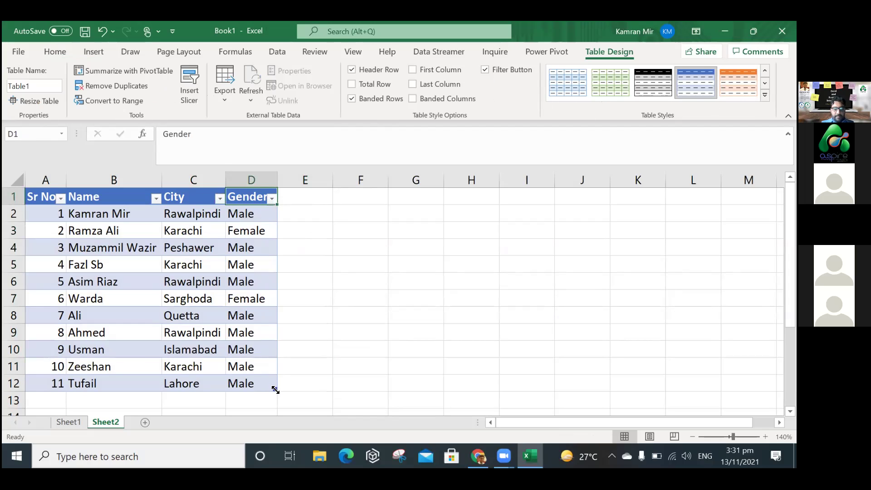
{"action": "key", "text": "Tab"}
{"action": "left_click_drag", "start_coordinate": [275, 390], "coordinate": [320, 197]}
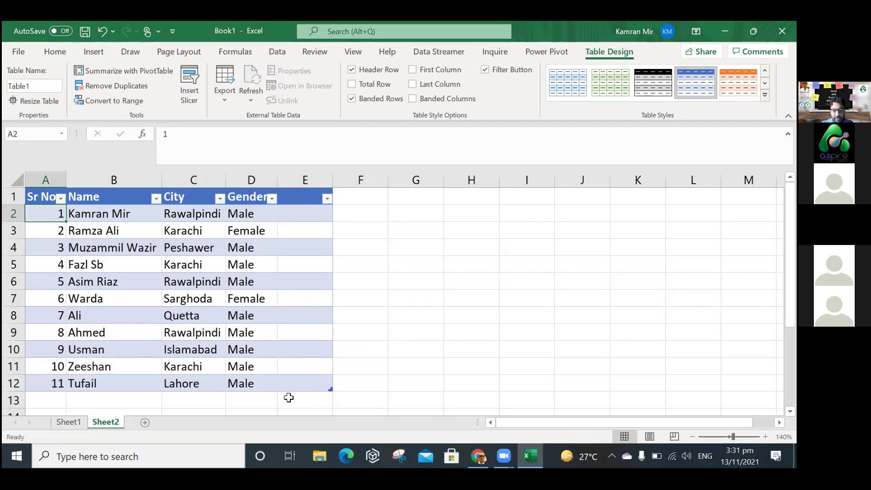
{"action": "key", "text": "ctrl+z"}
{"action": "left_click_drag", "start_coordinate": [295, 392], "coordinate": [332, 389]}
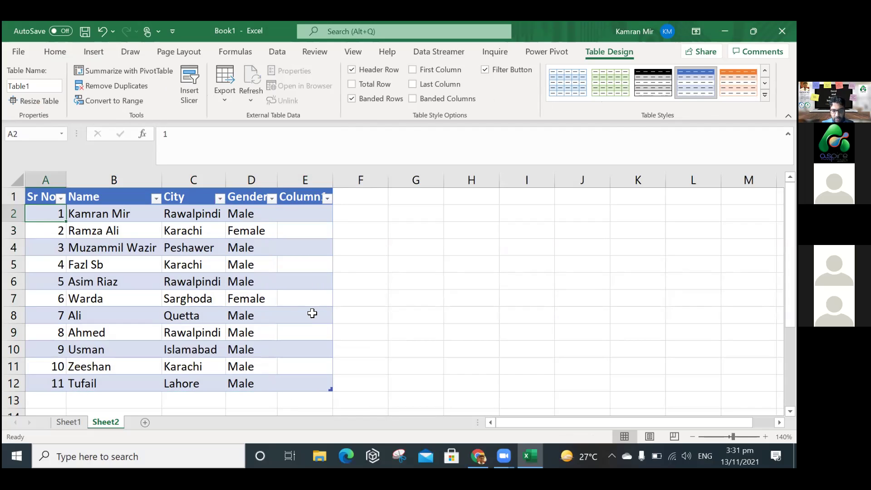
Head column E as Marks and enter 55, 88, 99, 77 in E2:E5.
{"action": "left_click", "coordinate": [309, 197]}
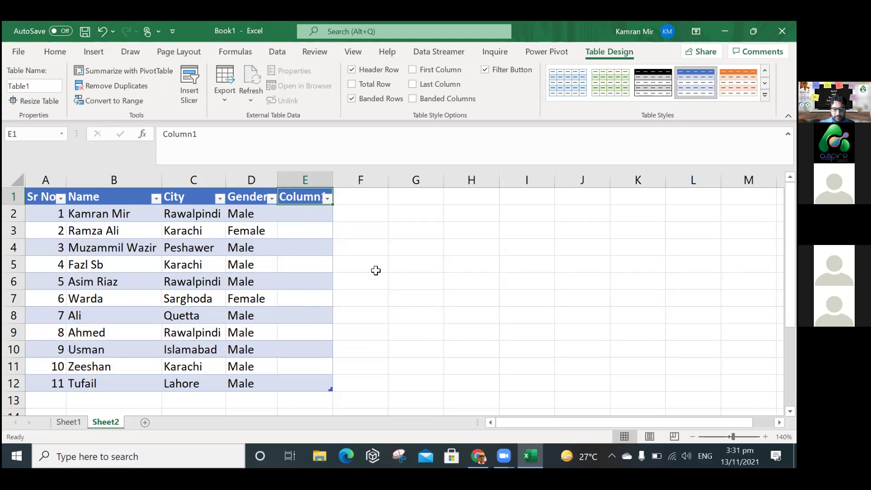
{"action": "type", "text": "Marks"}
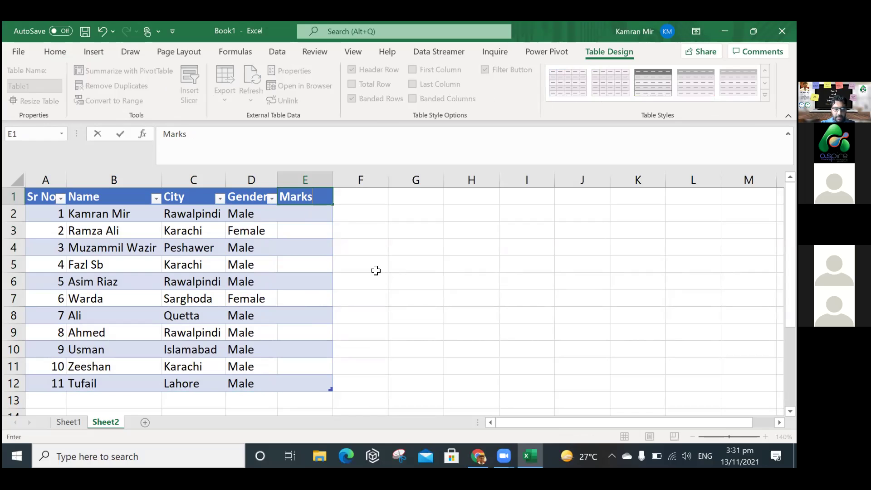
{"action": "key", "text": "Return"}
{"action": "type", "text": "55"}
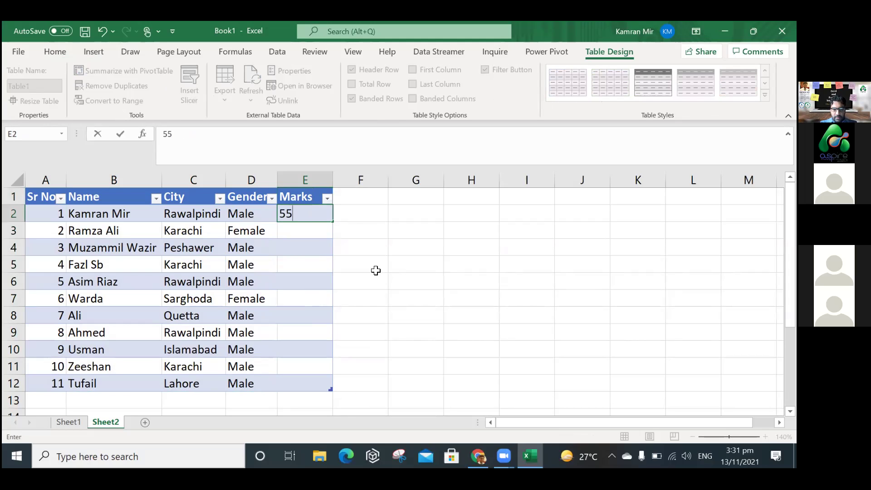
{"action": "key", "text": "Return"}
{"action": "type", "text": "88"}
{"action": "key", "text": "Return"}
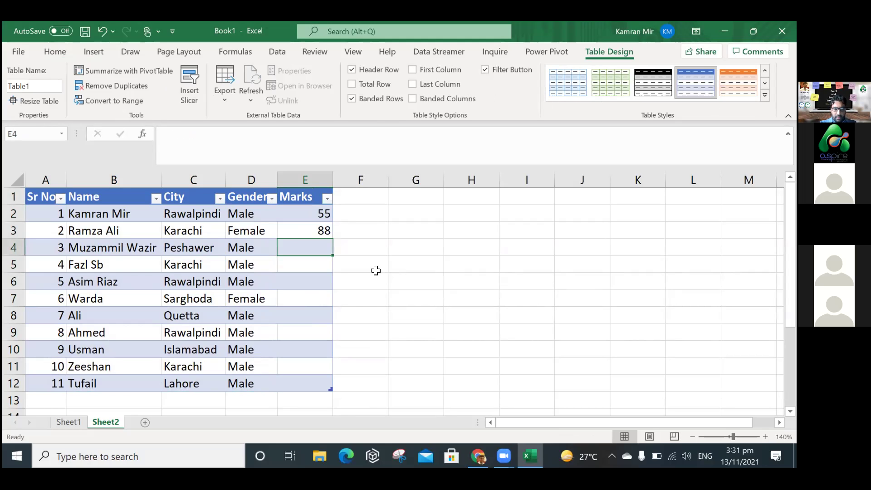
{"action": "type", "text": "99"}
{"action": "key", "text": "Return"}
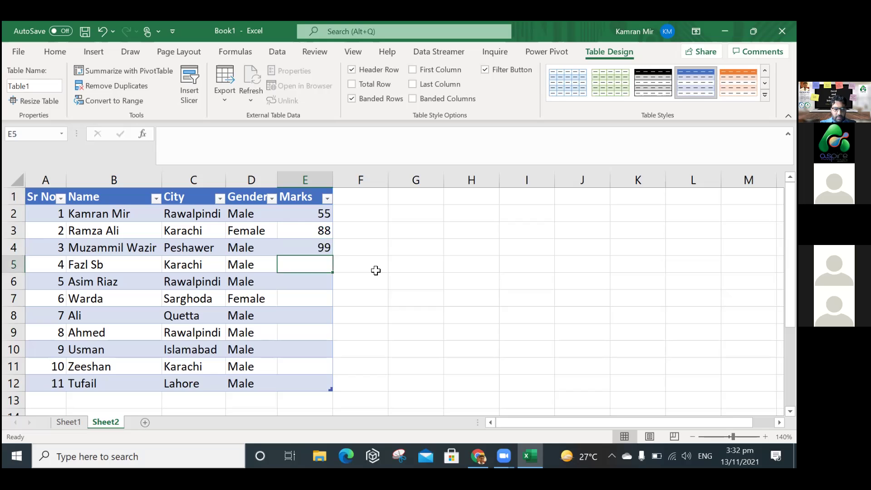
{"action": "type", "text": "33"}
{"action": "key", "text": "Return"}
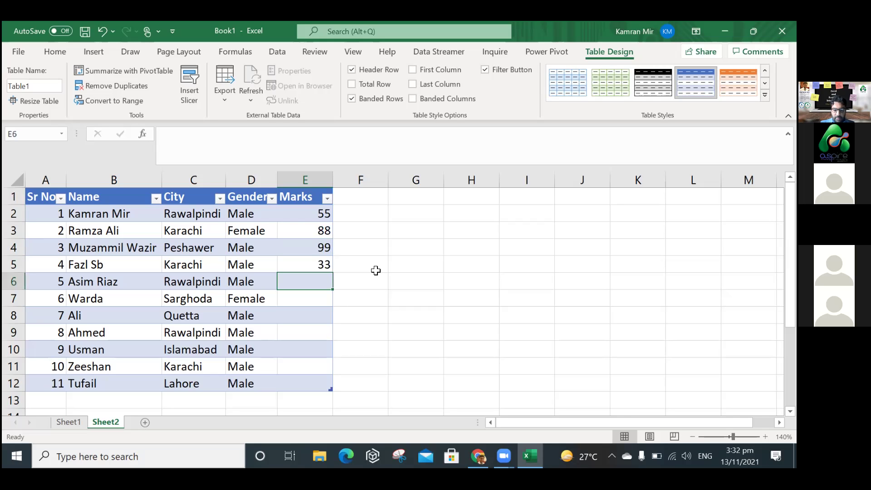
{"action": "key", "text": "Up"}
{"action": "type", "text": "77"}
{"action": "key", "text": "Return"}
Enter marks 66, 33, 99, 77, 33, 44, 55 in E6:E12.
{"action": "type", "text": "66"}
{"action": "key", "text": "Return"}
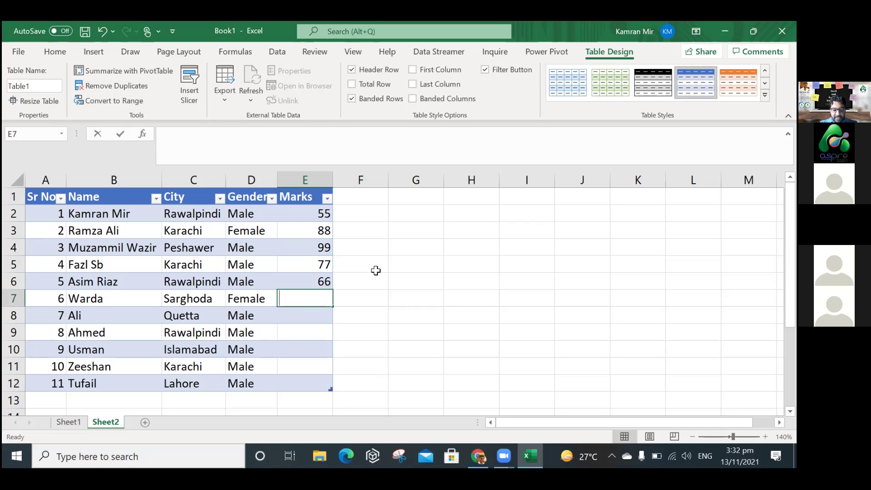
{"action": "type", "text": "33"}
{"action": "key", "text": "Return"}
{"action": "type", "text": "99"}
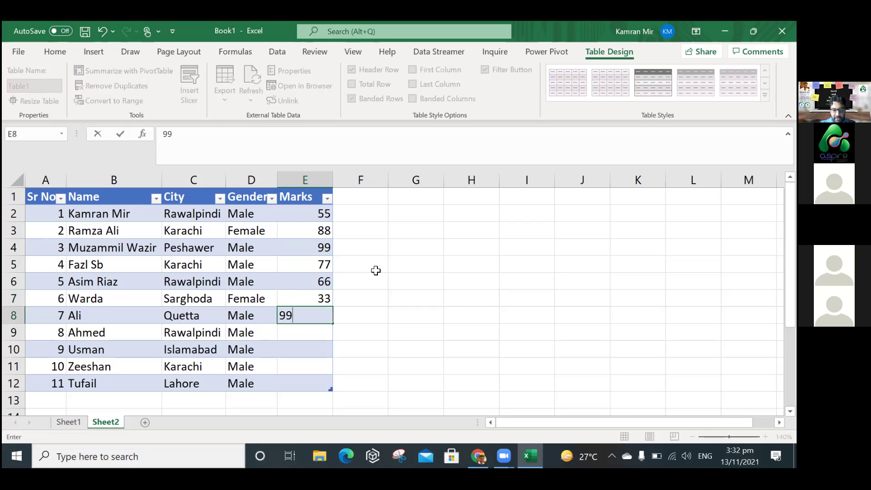
{"action": "key", "text": "Return"}
{"action": "type", "text": "77"}
{"action": "key", "text": "Return"}
{"action": "type", "text": "33"}
{"action": "key", "text": "Return"}
{"action": "type", "text": "44"}
{"action": "key", "text": "Return"}
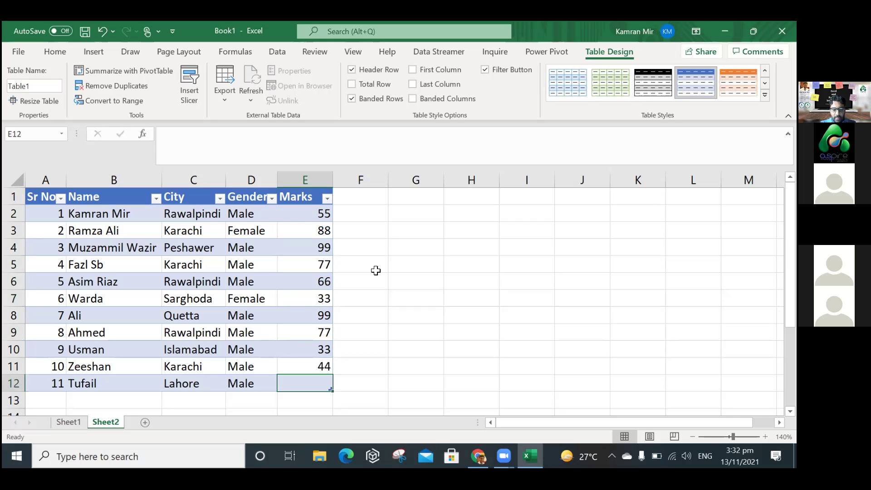
{"action": "type", "text": "55"}
{"action": "key", "text": "Return"}
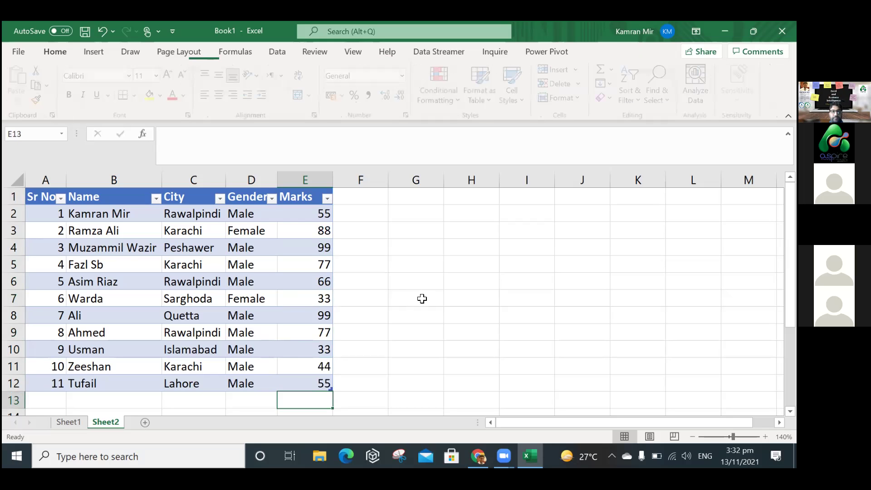
{"action": "left_click", "coordinate": [422, 298]}
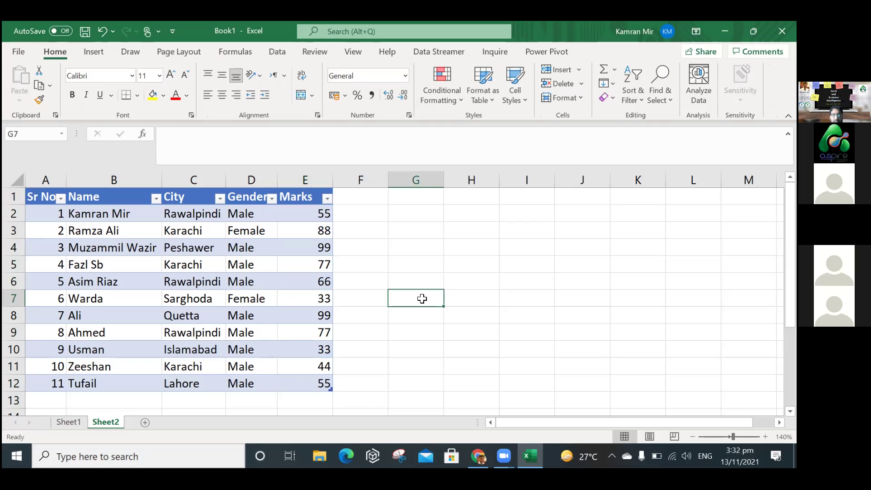
{"action": "left_click", "coordinate": [481, 455]}
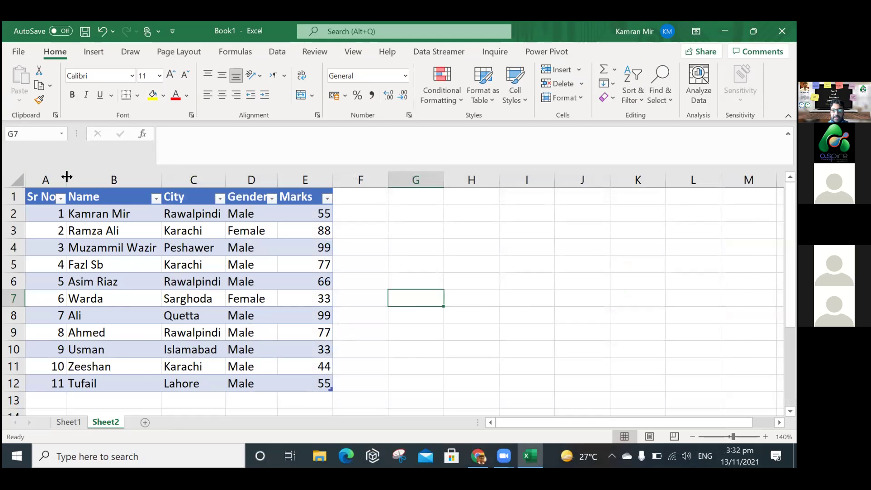
{"action": "left_click", "coordinate": [67, 177]}
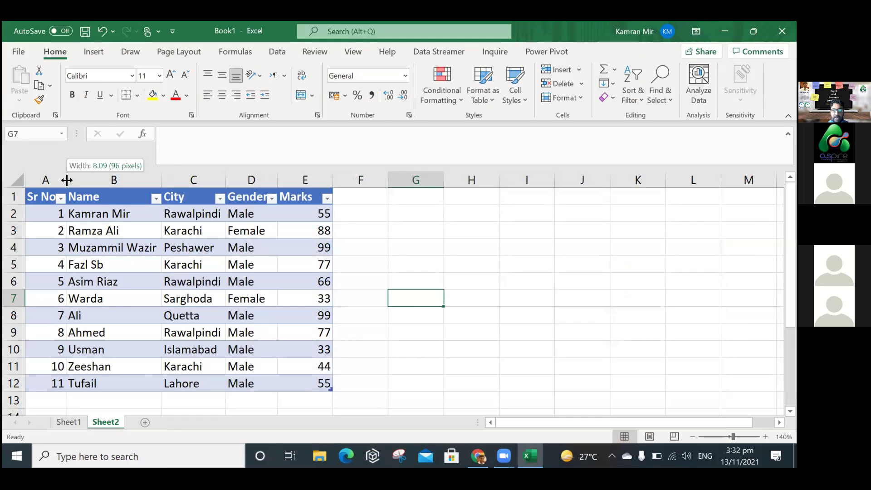
{"action": "left_click", "coordinate": [44, 194]}
{"action": "left_click_drag", "start_coordinate": [112, 207], "coordinate": [181, 299]}
{"action": "left_click", "coordinate": [376, 345]}
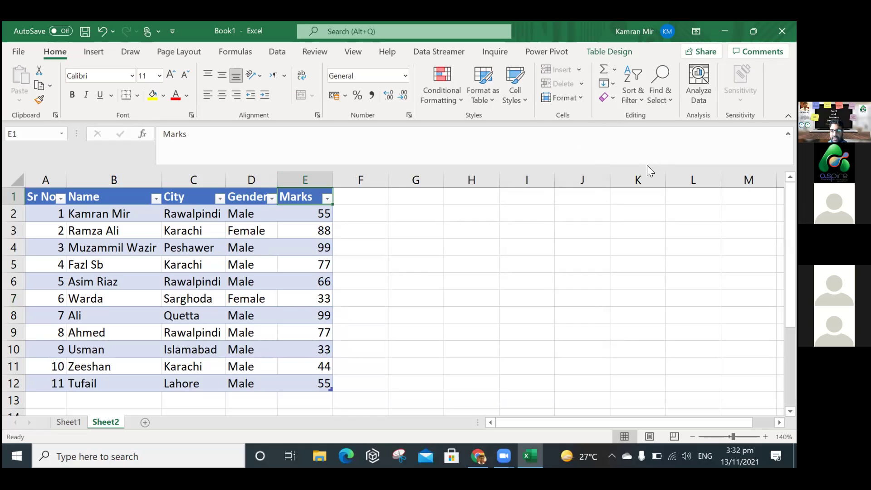
Re-enable filter buttons on all headers via Sort & Filter, then select A1:E12.
{"action": "left_click", "coordinate": [633, 95]}
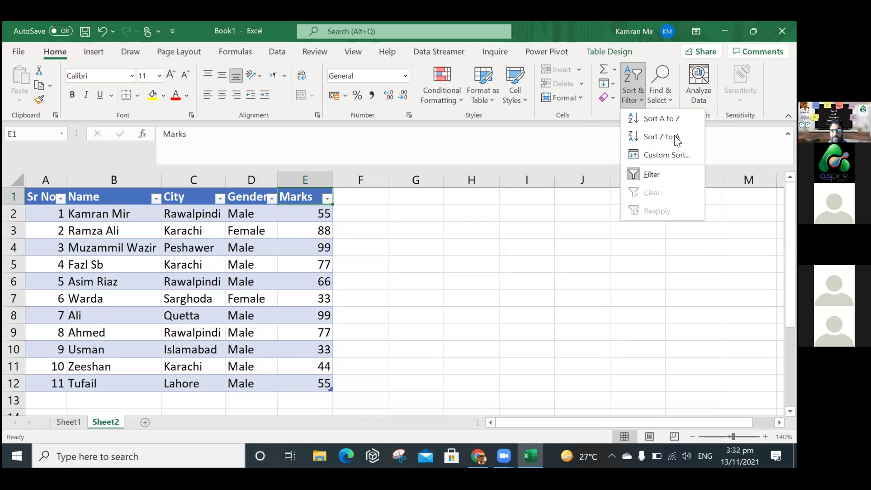
{"action": "left_click", "coordinate": [624, 30]}
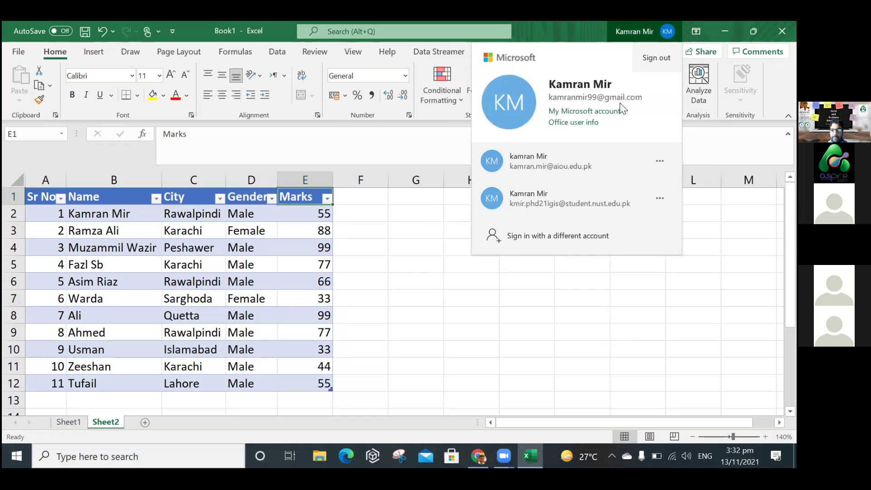
{"action": "key", "text": "Escape"}
{"action": "left_click", "coordinate": [633, 95]}
{"action": "left_click", "coordinate": [635, 174]}
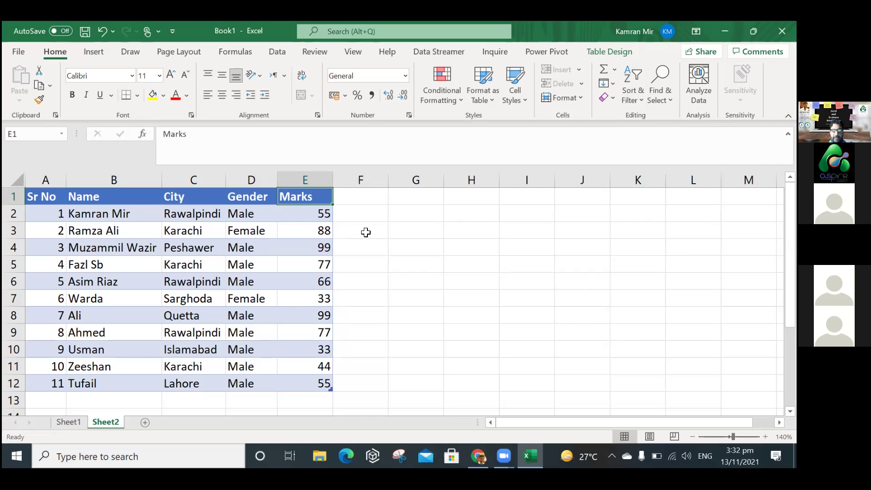
{"action": "left_click", "coordinate": [630, 100]}
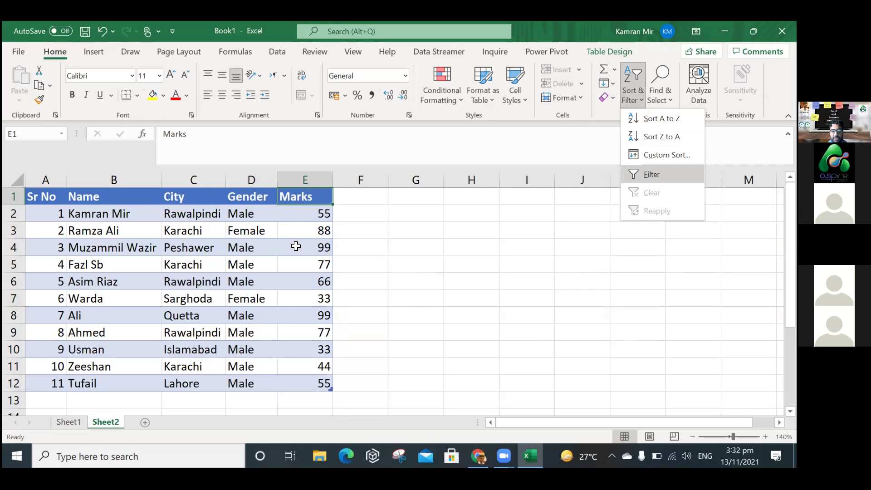
{"action": "key", "text": "f"}
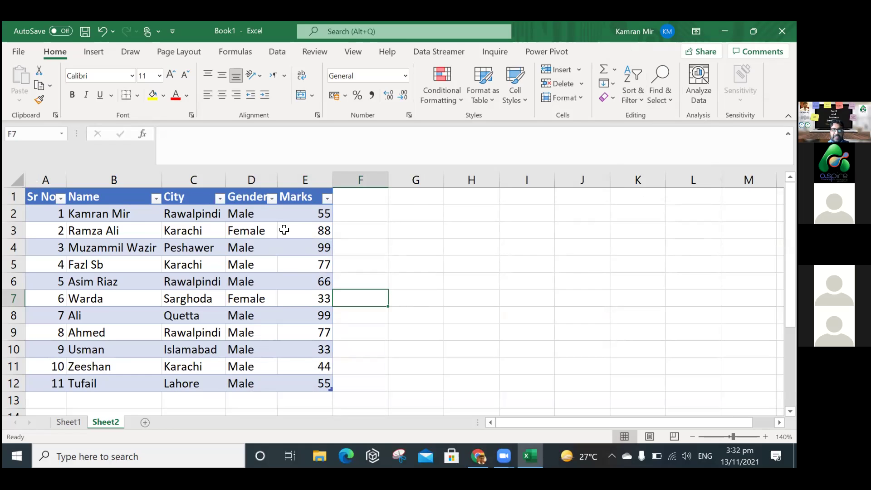
{"action": "left_click_drag", "start_coordinate": [46, 196], "coordinate": [305, 383]}
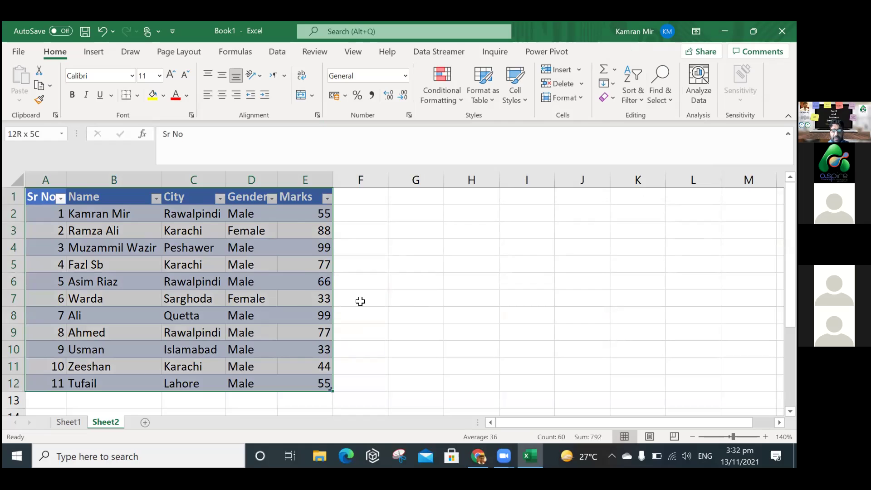
{"action": "left_click", "coordinate": [360, 309]}
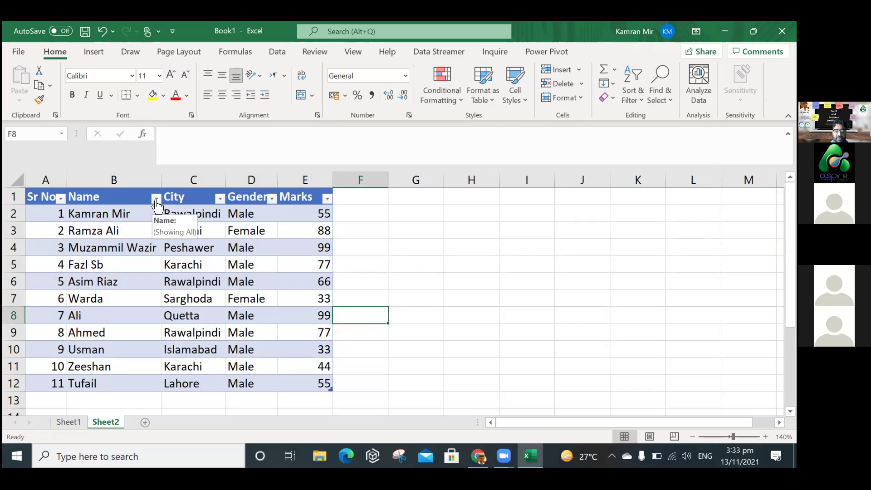
Sort the table by Name A to Z, then Z to A so Zeeshan comes first.
{"action": "left_click", "coordinate": [157, 200]}
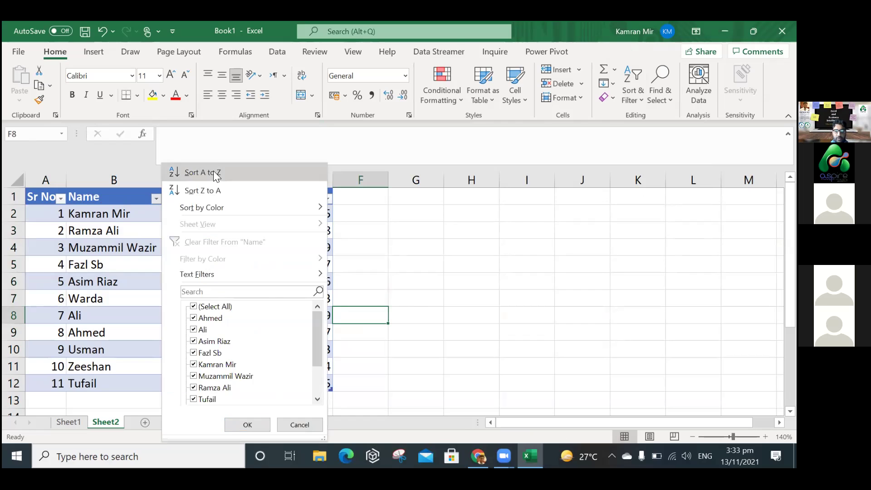
{"action": "left_click", "coordinate": [214, 172]}
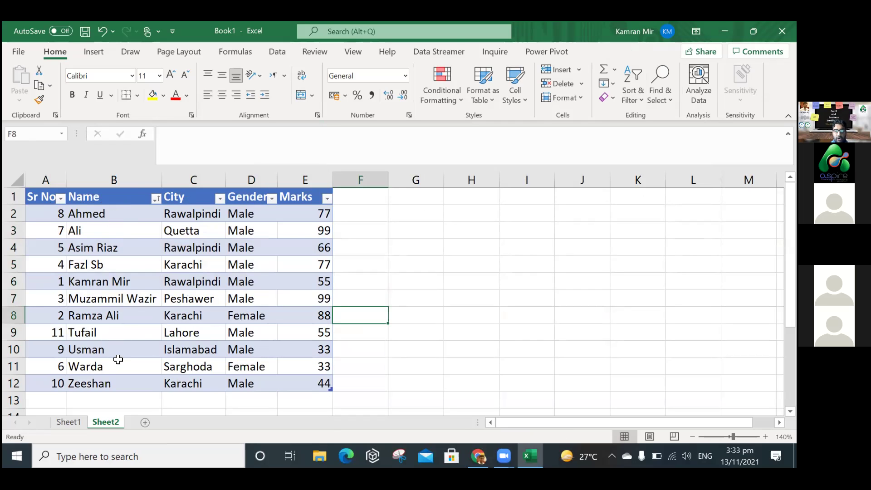
{"action": "left_click", "coordinate": [156, 198]}
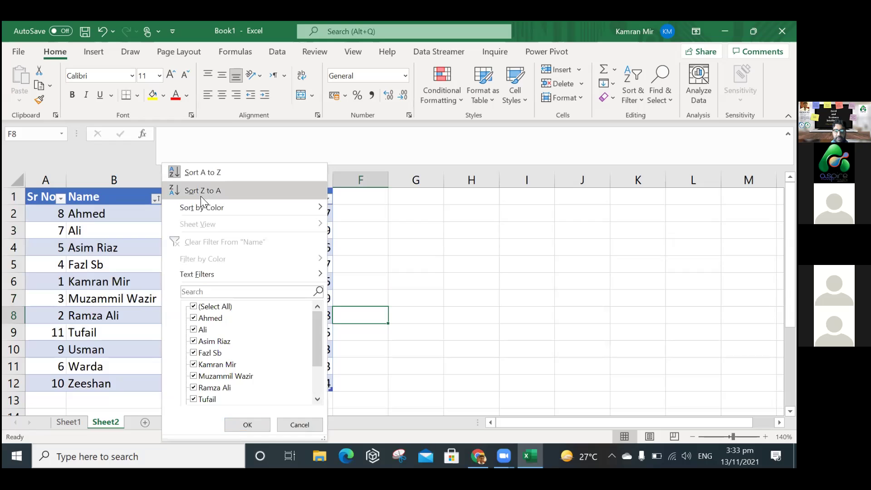
{"action": "left_click", "coordinate": [202, 193]}
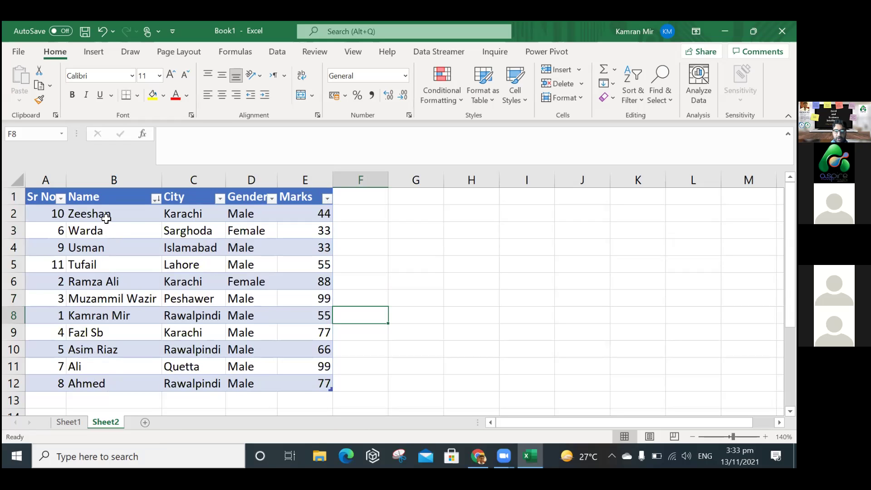
{"action": "left_click", "coordinate": [61, 198]}
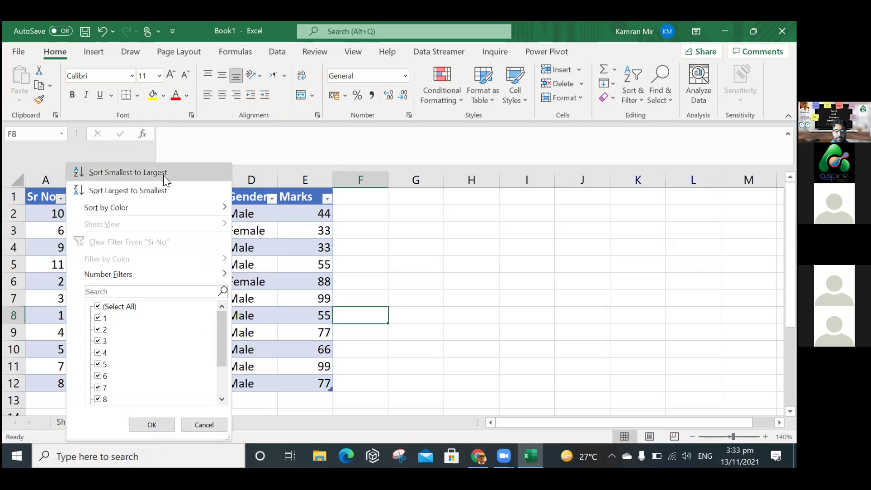
{"action": "left_click", "coordinate": [435, 272]}
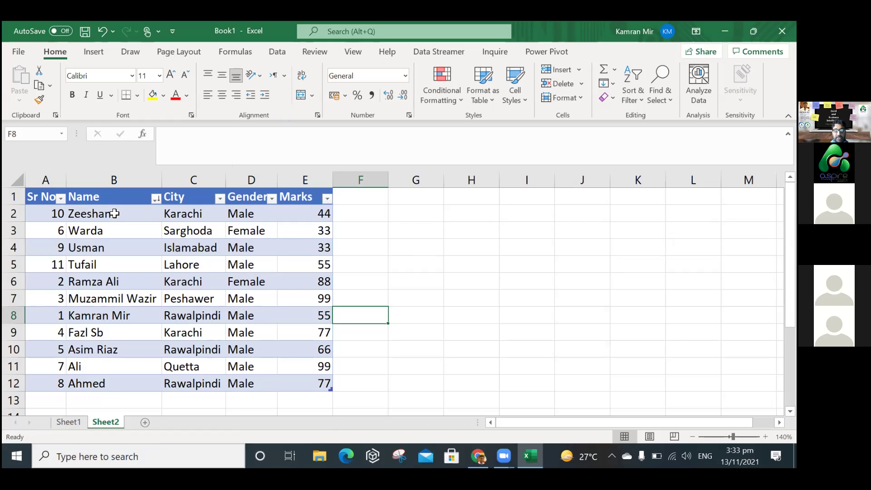
{"action": "left_click_drag", "start_coordinate": [114, 215], "coordinate": [104, 384]}
Inspect the Name and Sr No filter menus without changes, then select A2.
{"action": "left_click", "coordinate": [156, 199]}
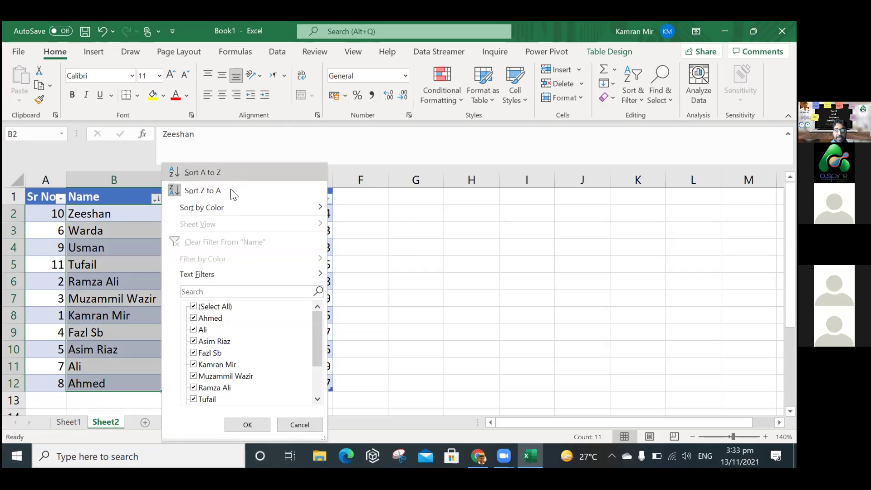
{"action": "mouse_move", "coordinate": [231, 208]}
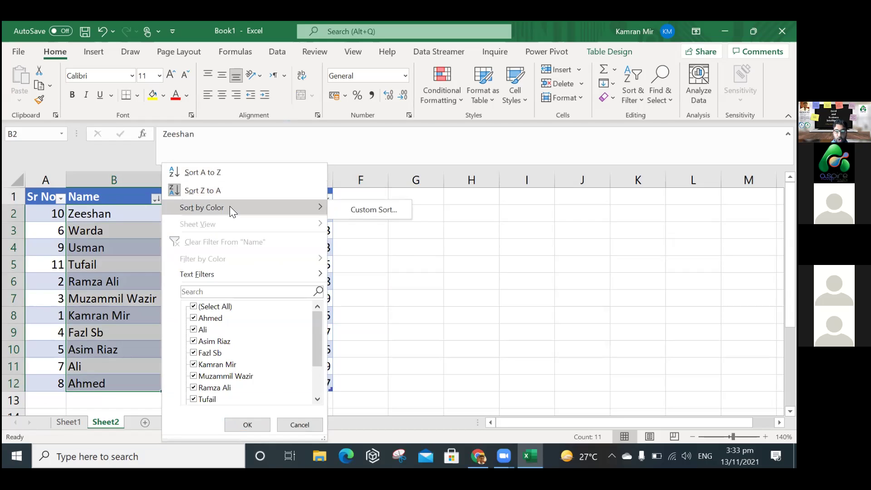
{"action": "mouse_move", "coordinate": [232, 272]}
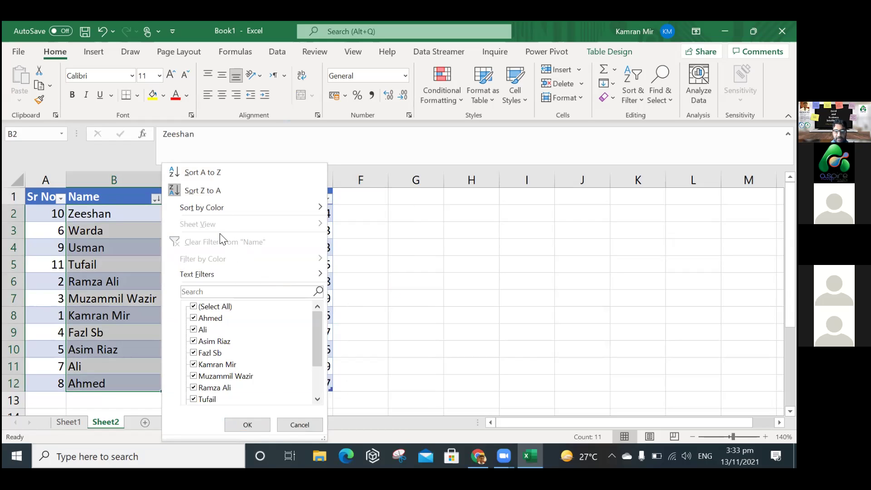
{"action": "left_click", "coordinate": [59, 199]}
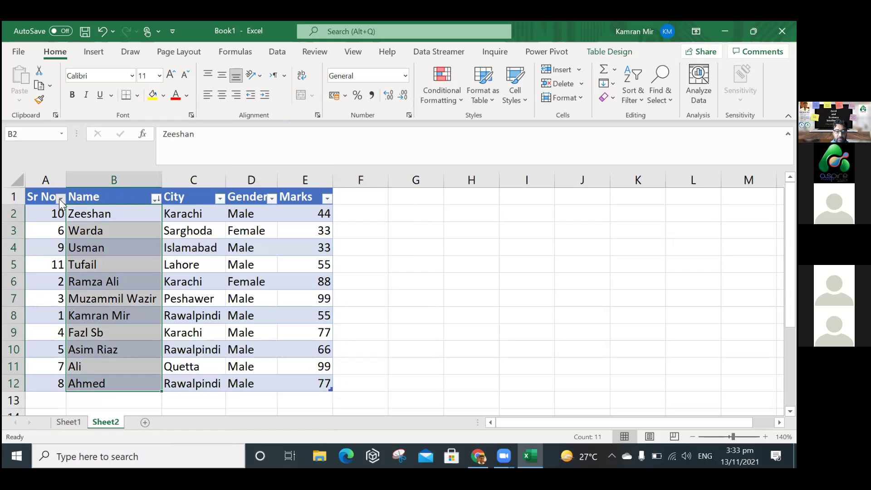
{"action": "left_click", "coordinate": [60, 198]}
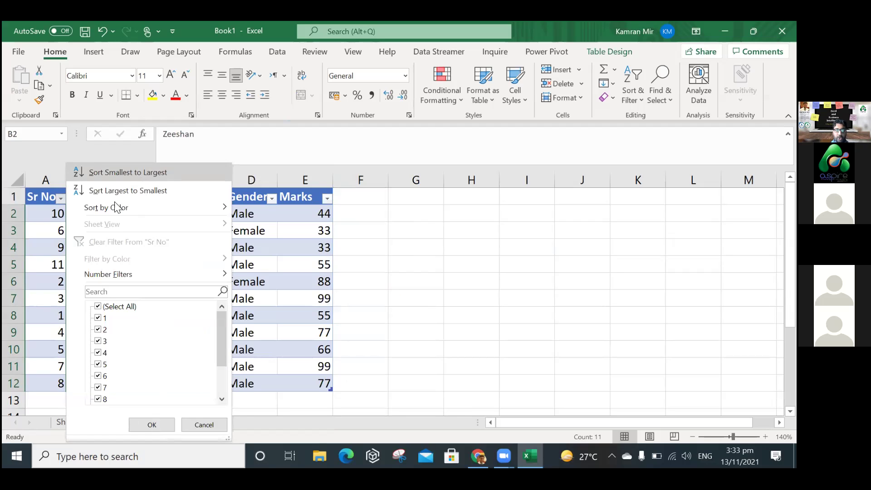
{"action": "left_click", "coordinate": [62, 200]}
{"action": "left_click", "coordinate": [61, 207]}
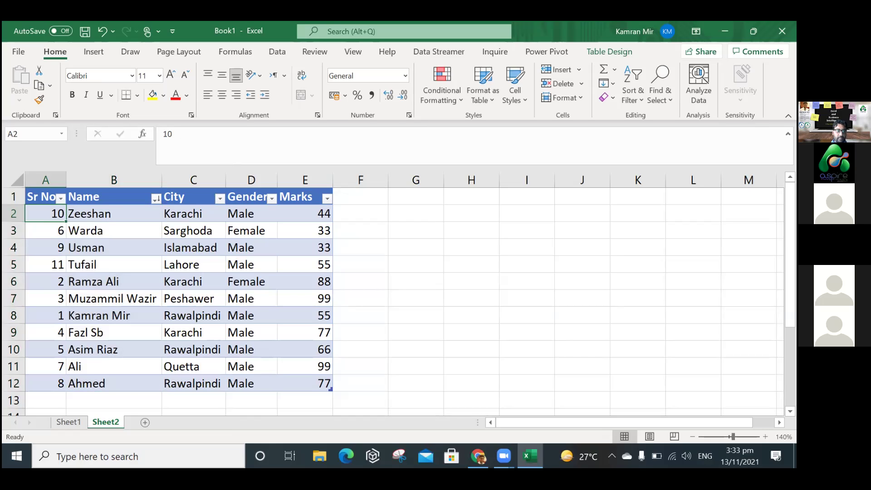
Sort by Sr No, trying descending, and finish with Smallest to Largest (1 to 11).
{"action": "left_click", "coordinate": [60, 198]}
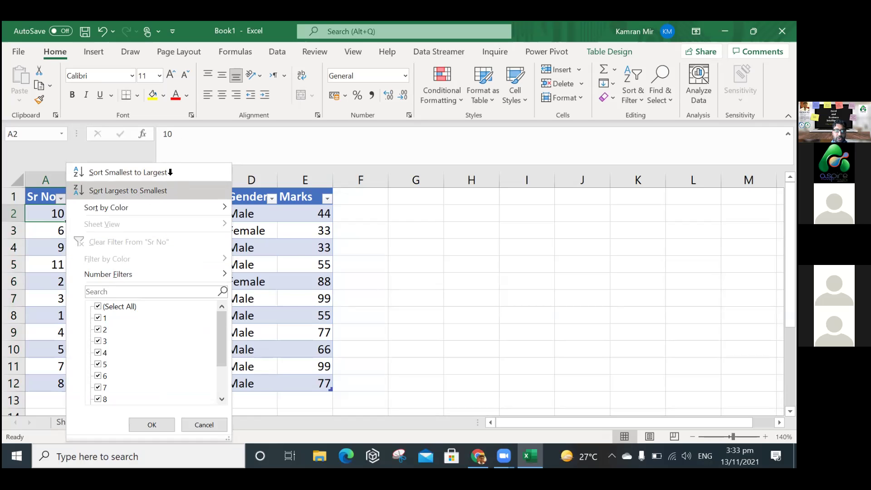
{"action": "left_click", "coordinate": [170, 172]}
{"action": "left_click", "coordinate": [60, 198]}
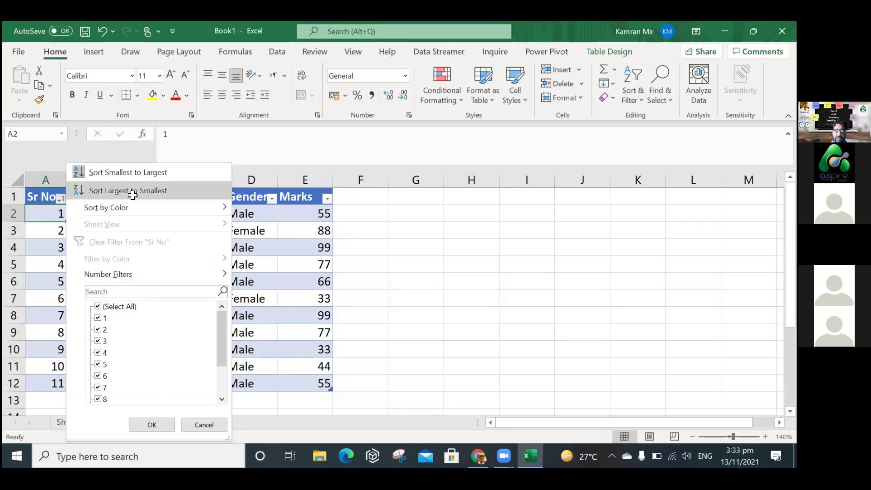
{"action": "left_click", "coordinate": [72, 194]}
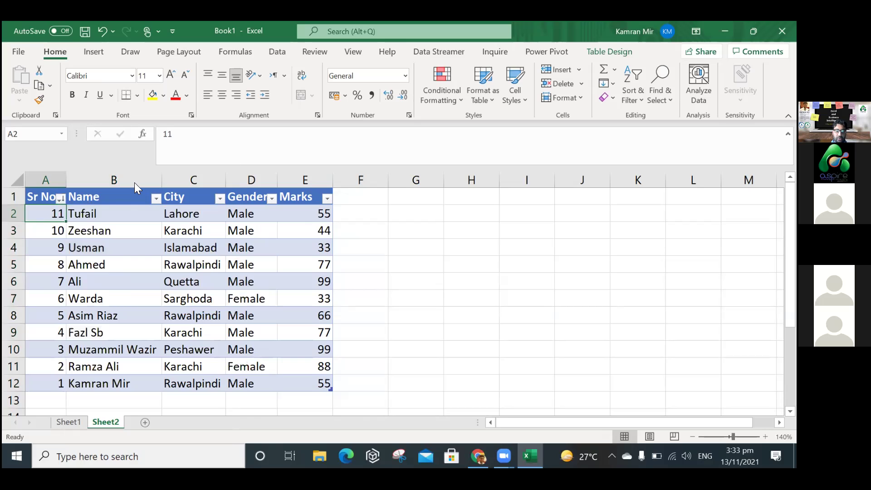
{"action": "key", "text": "alt+Down"}
{"action": "key", "text": "s"}
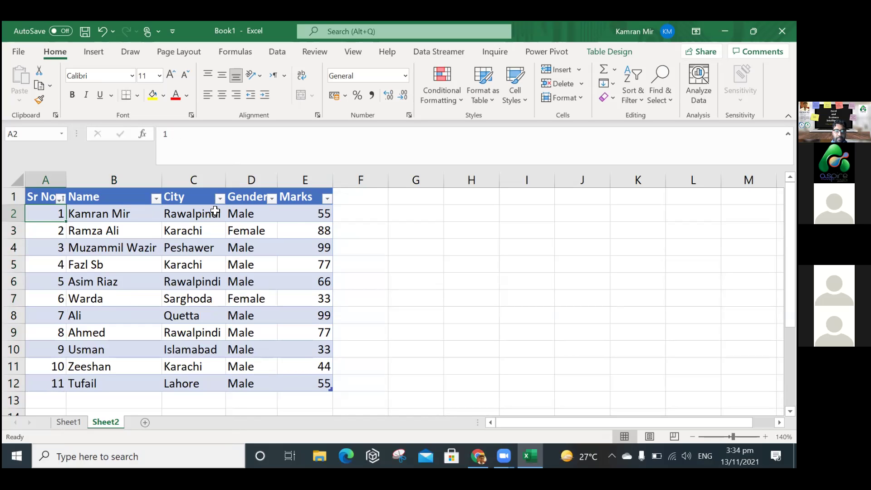
{"action": "left_click", "coordinate": [451, 254]}
{"action": "left_click", "coordinate": [272, 200]}
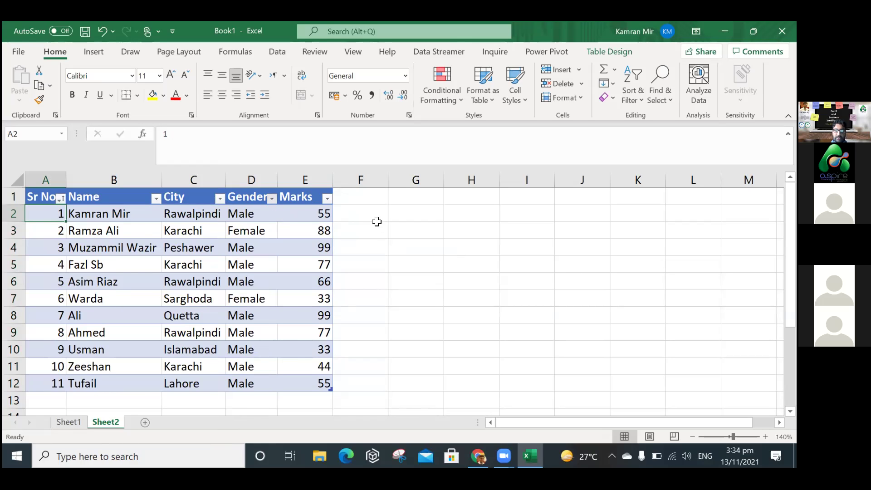
{"action": "left_click", "coordinate": [326, 198]}
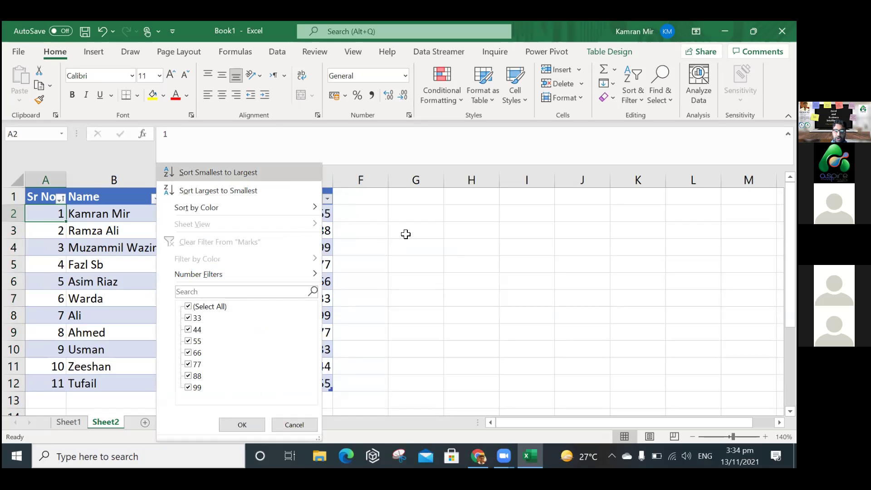
{"action": "key", "text": "Escape"}
{"action": "left_click", "coordinate": [156, 199]}
{"action": "mouse_move", "coordinate": [167, 274]}
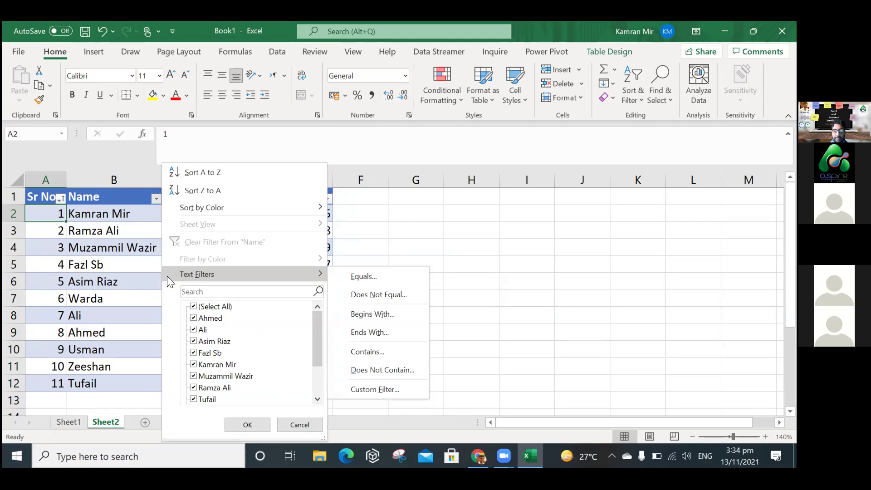
{"action": "left_click", "coordinate": [64, 198]}
{"action": "left_click", "coordinate": [63, 198]}
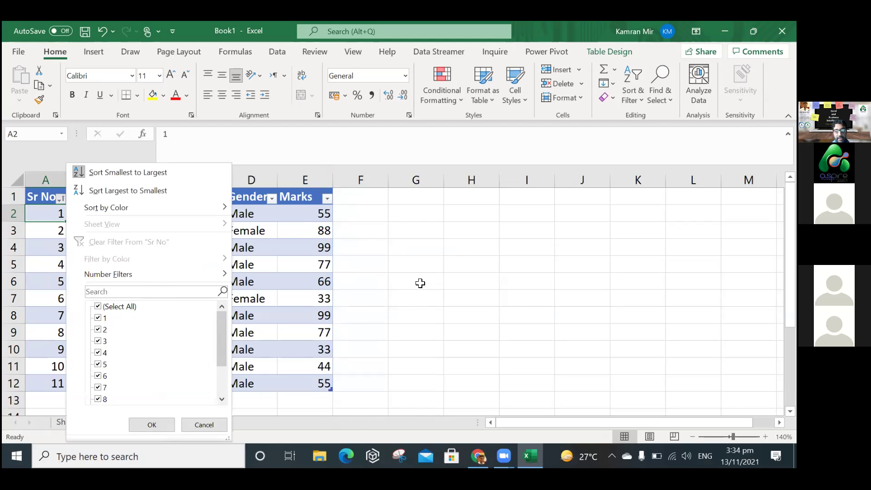
{"action": "key", "text": "f"}
{"action": "key", "text": "Escape"}
{"action": "key", "text": "Escape"}
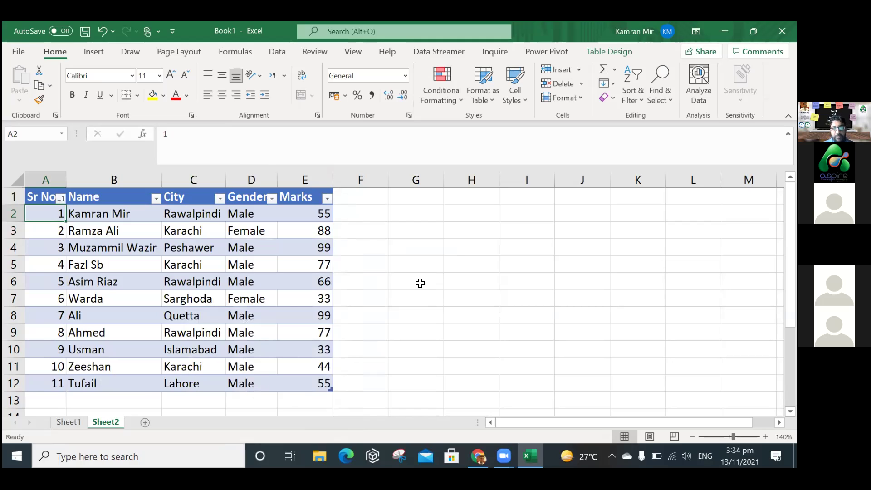
{"action": "left_click", "coordinate": [238, 80]}
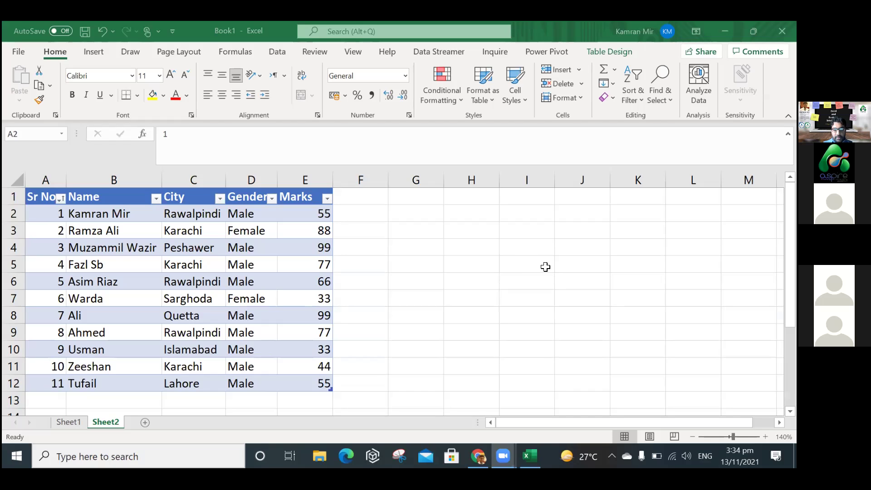
{"action": "key", "text": "alt+Tab"}
{"action": "key", "text": "alt+Tab"}
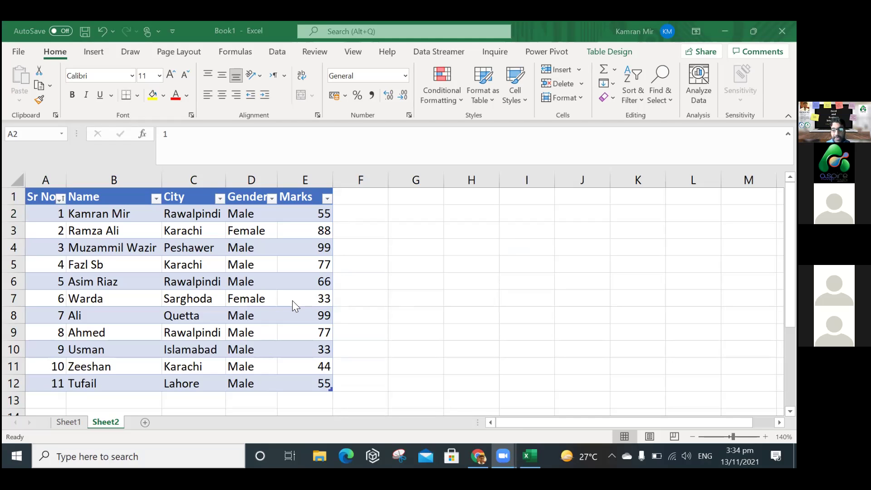
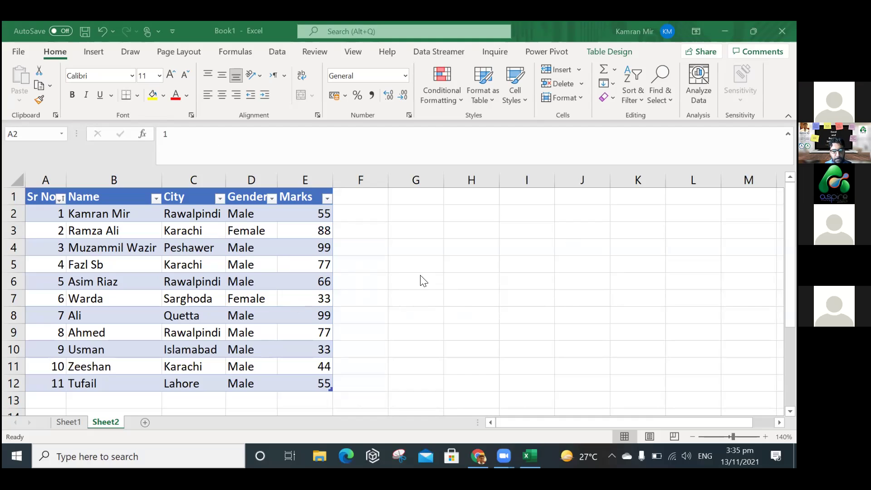
Look over the Name column's Text Filters options, then open the Sr No filter list.
{"action": "left_click", "coordinate": [156, 198]}
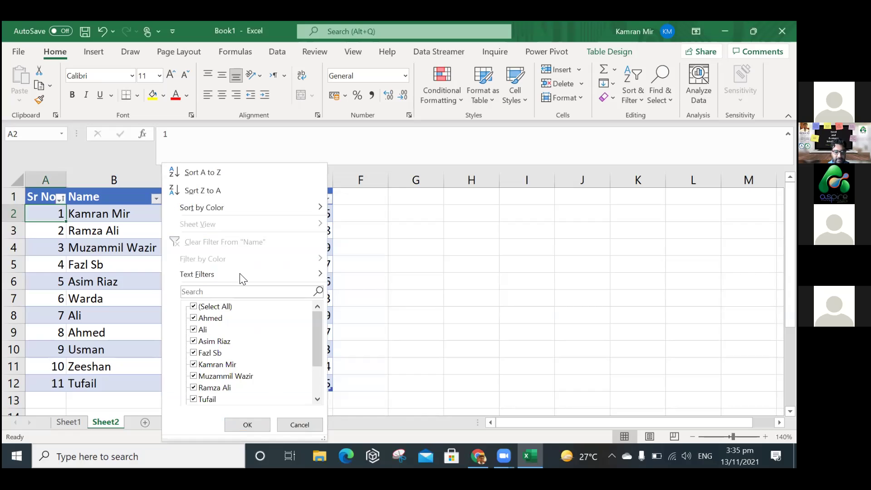
{"action": "mouse_move", "coordinate": [248, 275]}
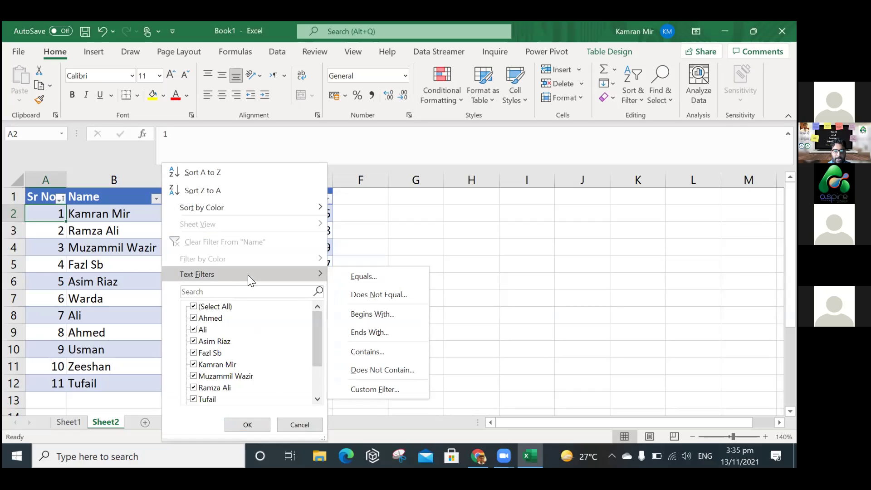
{"action": "left_click", "coordinate": [61, 199]}
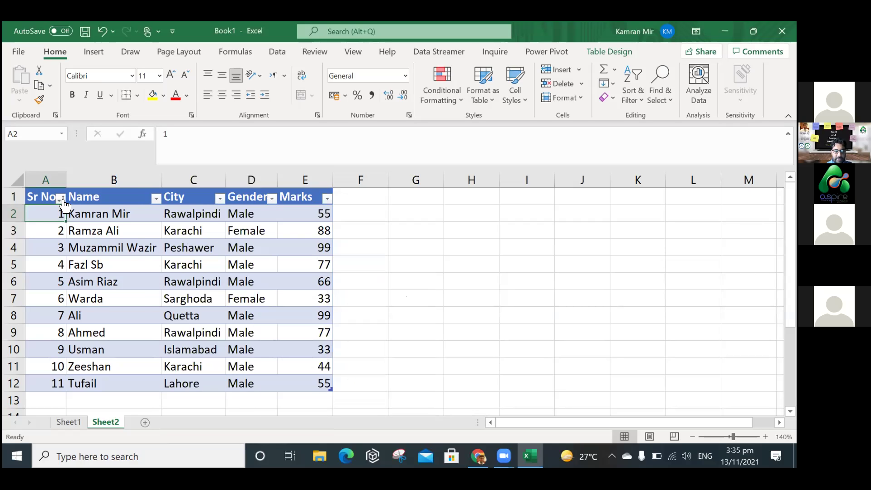
{"action": "left_click", "coordinate": [62, 199]}
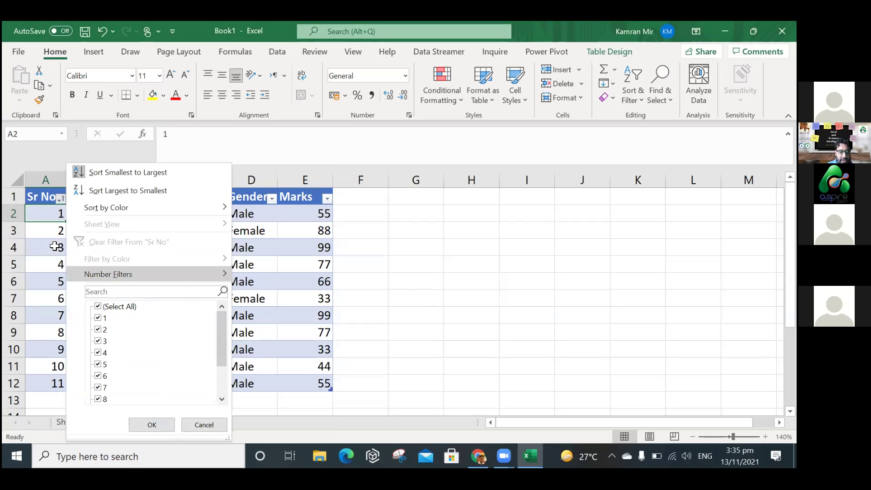
Filter Marks to equal 88, leaving one student, then clear the filter so all 11 rows return.
{"action": "left_click", "coordinate": [327, 199]}
{"action": "left_click", "coordinate": [328, 199]}
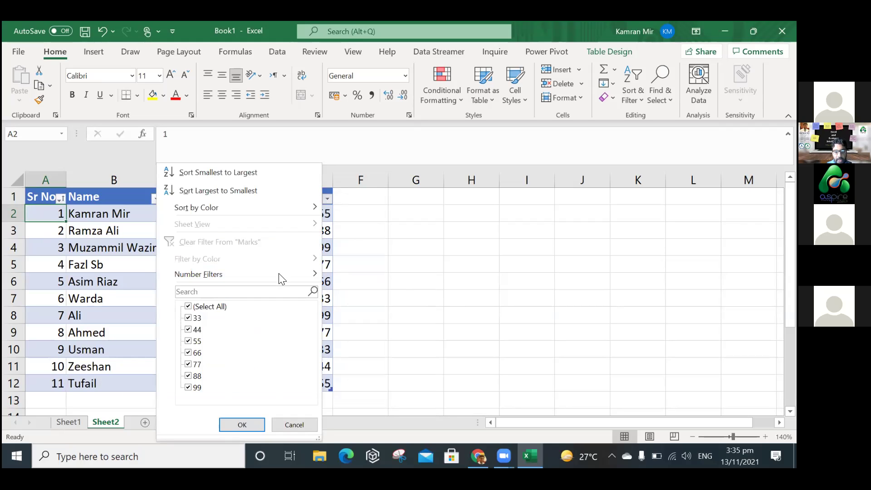
{"action": "mouse_move", "coordinate": [278, 274]}
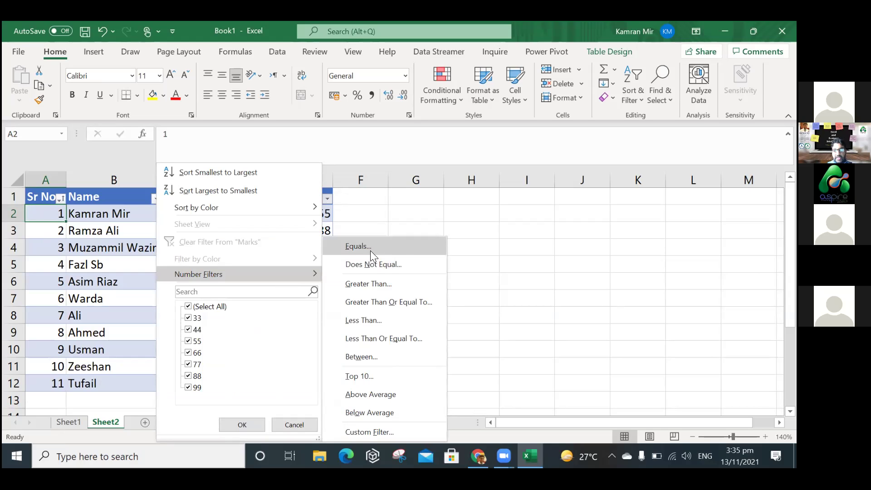
{"action": "left_click", "coordinate": [434, 239]}
{"action": "type", "text": "88"}
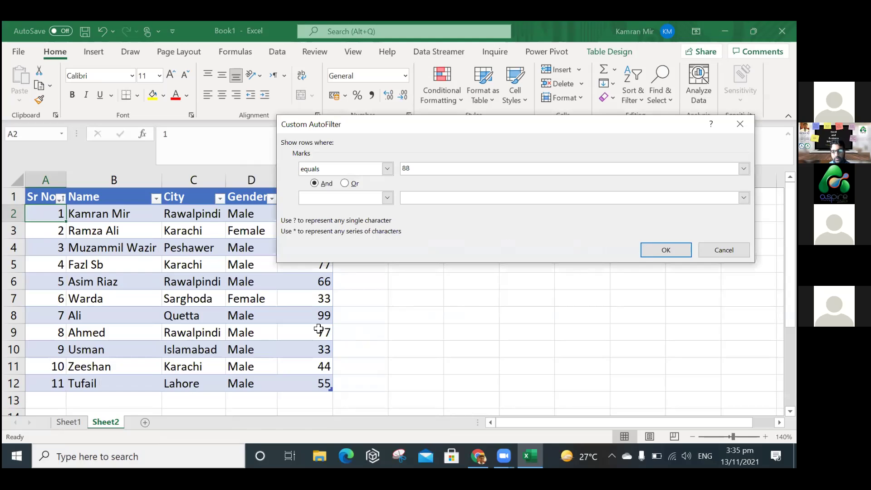
{"action": "key", "text": "Return"}
{"action": "left_click", "coordinate": [328, 200]}
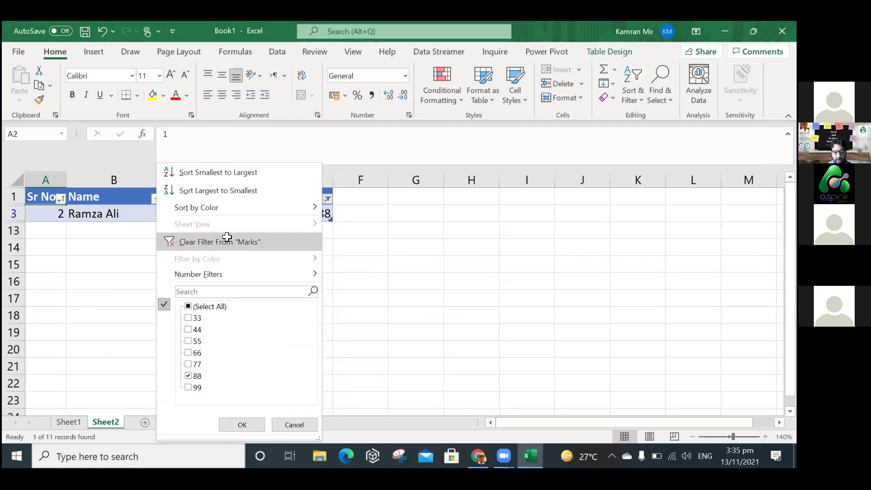
{"action": "key", "text": "Return"}
{"action": "left_click", "coordinate": [327, 199]}
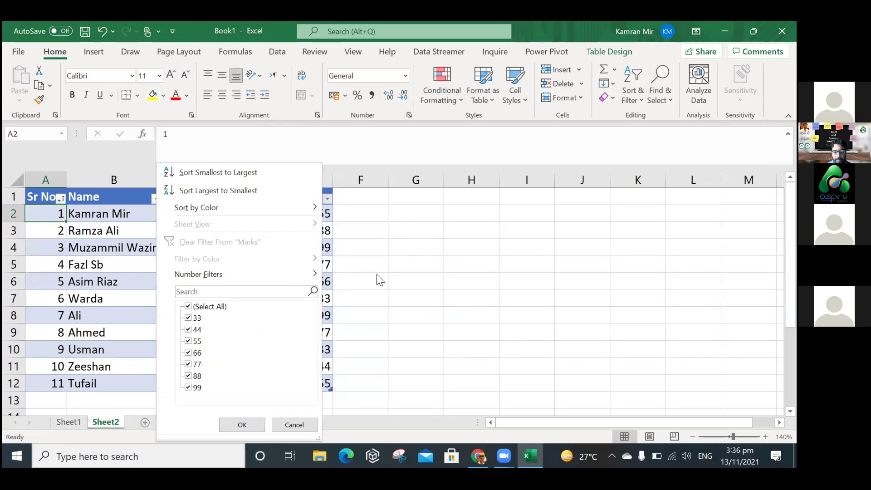
Filter Marks to values greater than 50, showing 8 of 11 rows, then clear that filter.
{"action": "mouse_move", "coordinate": [254, 274]}
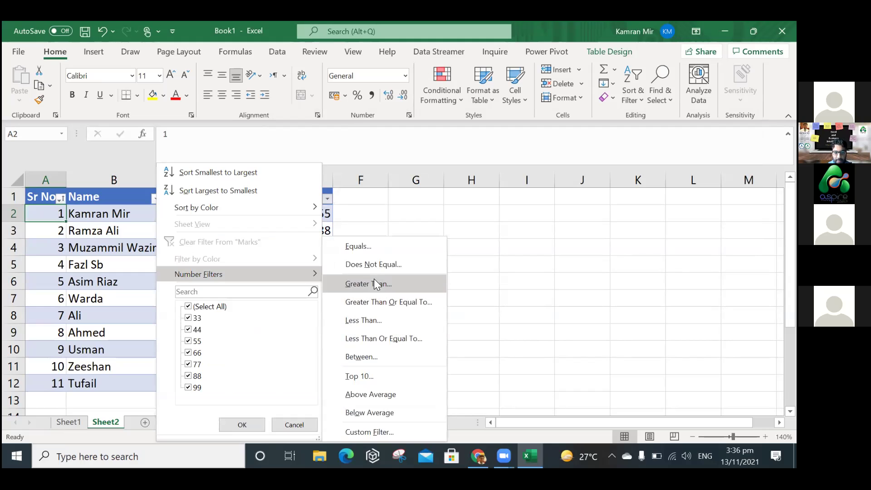
{"action": "left_click", "coordinate": [418, 271]}
{"action": "type", "text": "50"}
{"action": "left_click", "coordinate": [650, 248]}
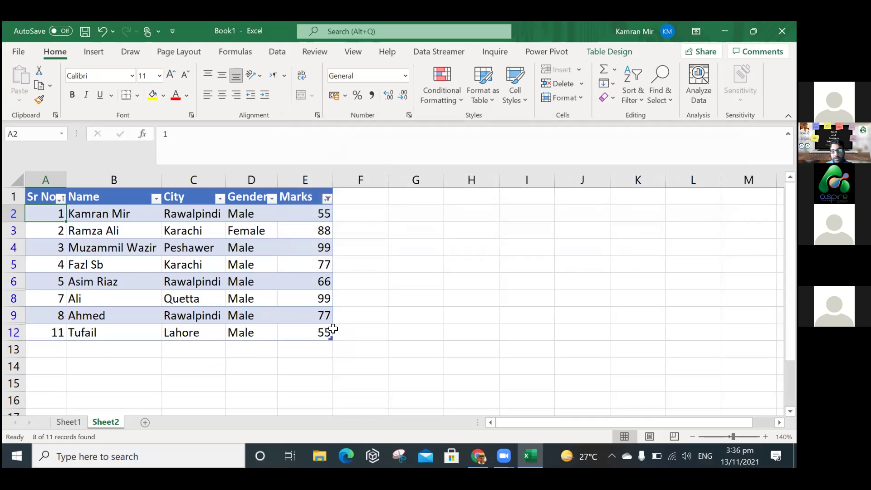
{"action": "left_click", "coordinate": [327, 199]}
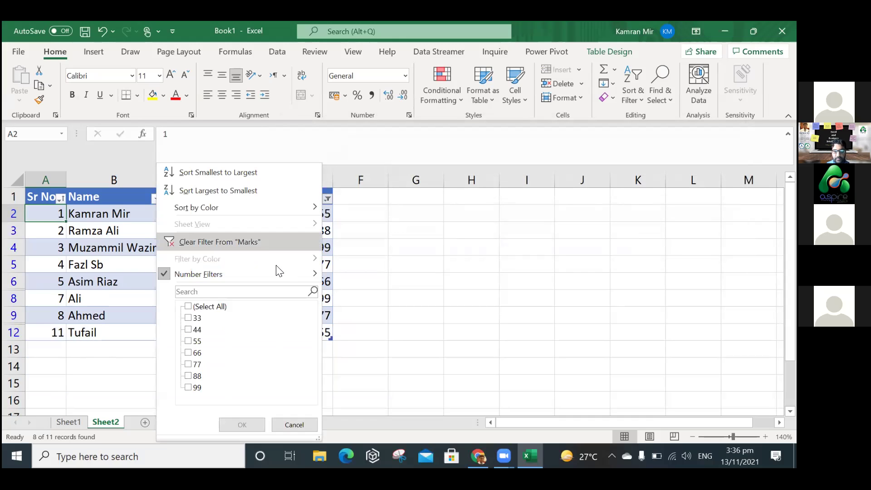
{"action": "left_click", "coordinate": [278, 243]}
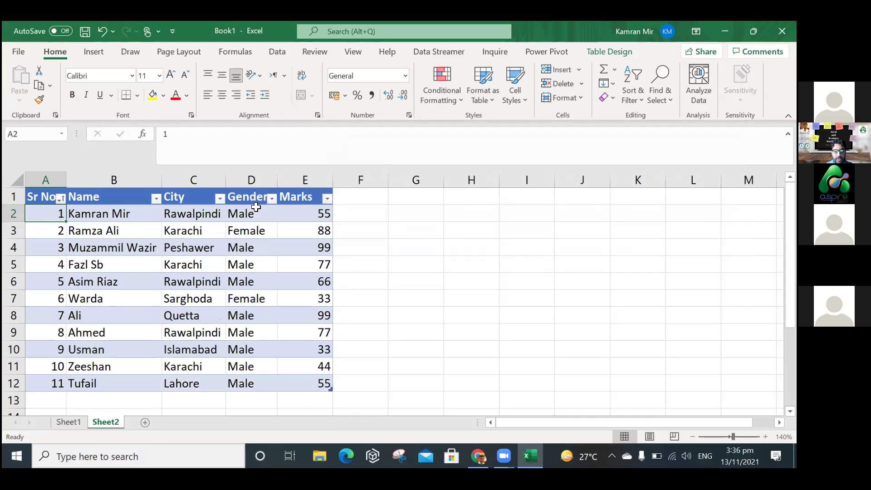
Filter Name to entries containing 'Ali', showing two students, then undo the filter.
{"action": "left_click", "coordinate": [155, 199]}
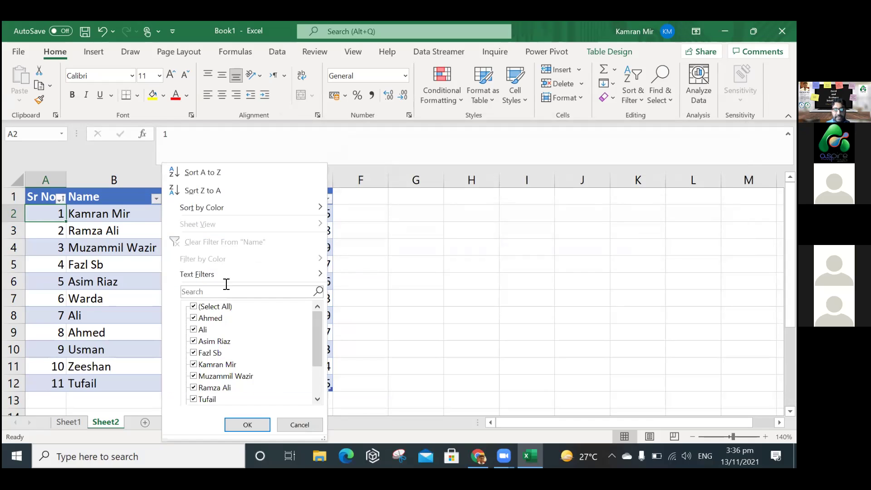
{"action": "mouse_move", "coordinate": [215, 277]}
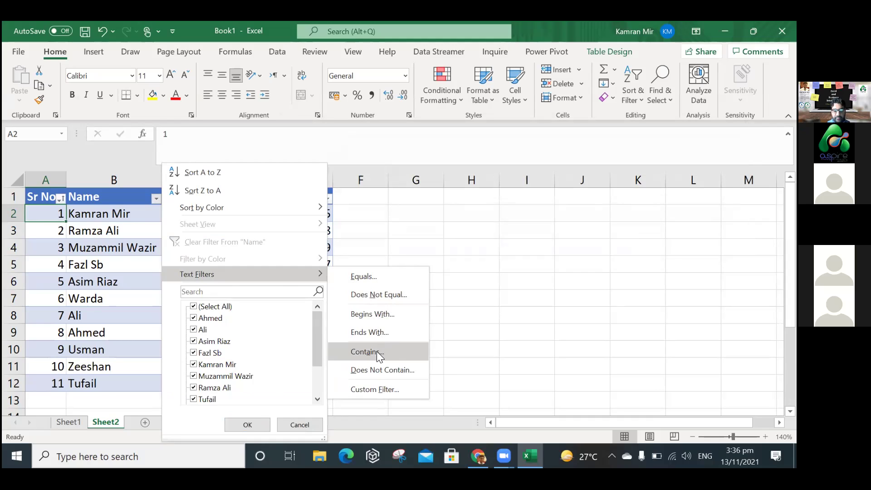
{"action": "left_click", "coordinate": [385, 333]}
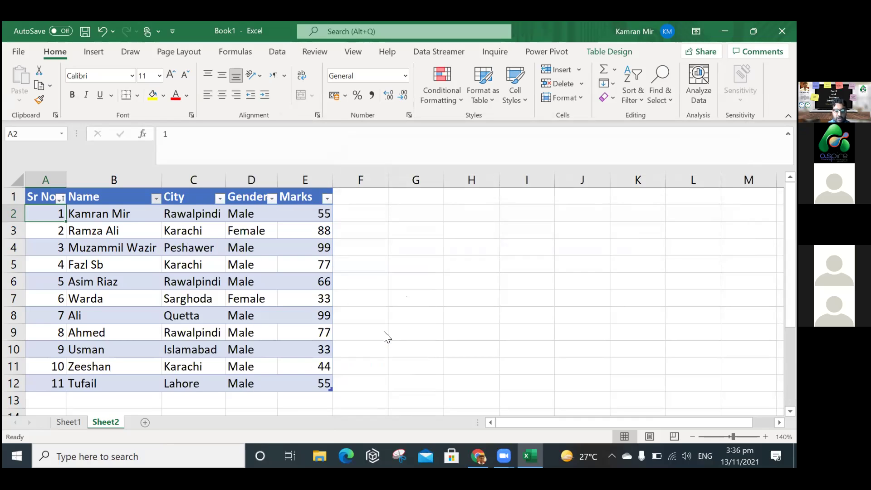
{"action": "type", "text": "Ali"}
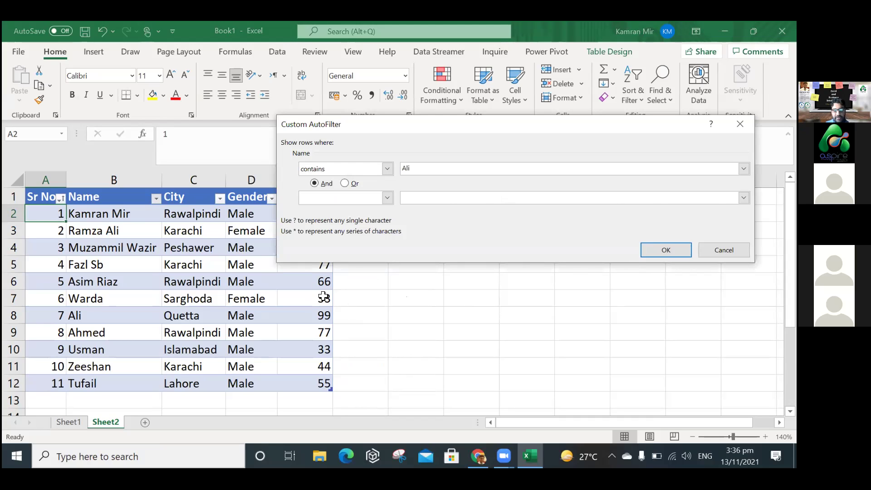
{"action": "key", "text": "Return"}
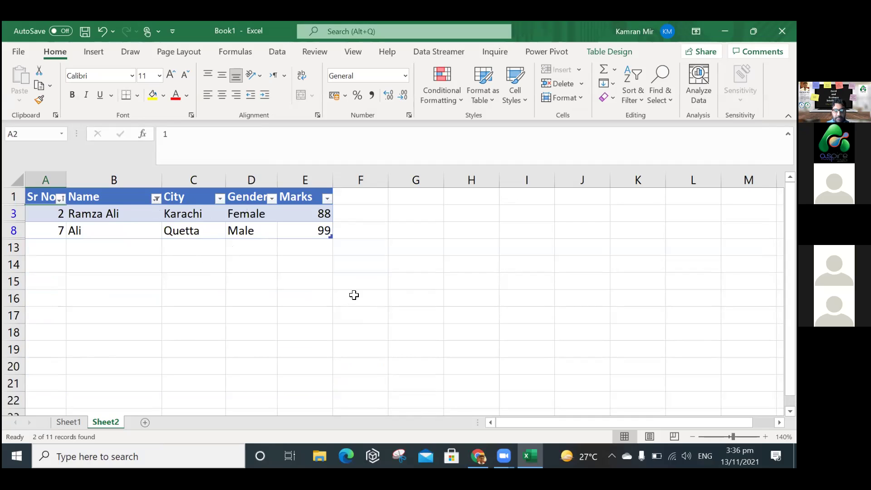
{"action": "key", "text": "ctrl+z"}
{"action": "key", "text": "ctrl+z"}
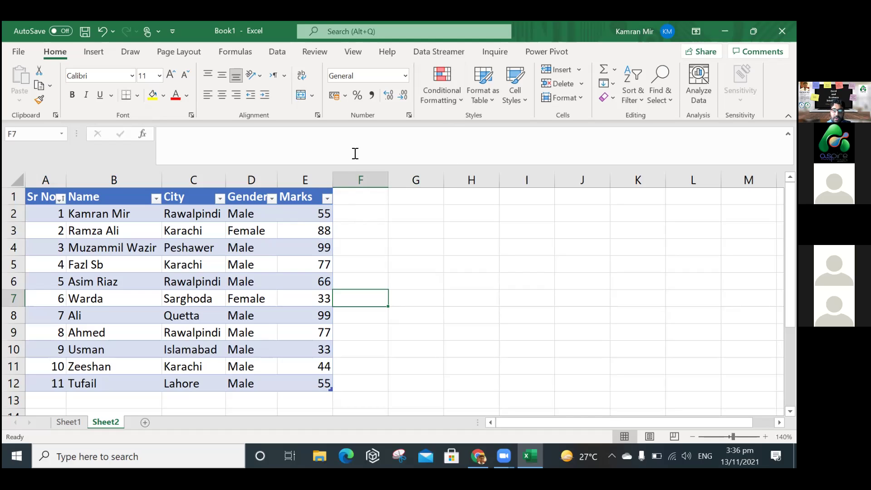
Highlight duplicate values in column E (55, 99, 77, 33) with Yellow Fill and Dark Yellow Text.
{"action": "left_click", "coordinate": [441, 98]}
{"action": "left_click", "coordinate": [306, 197]}
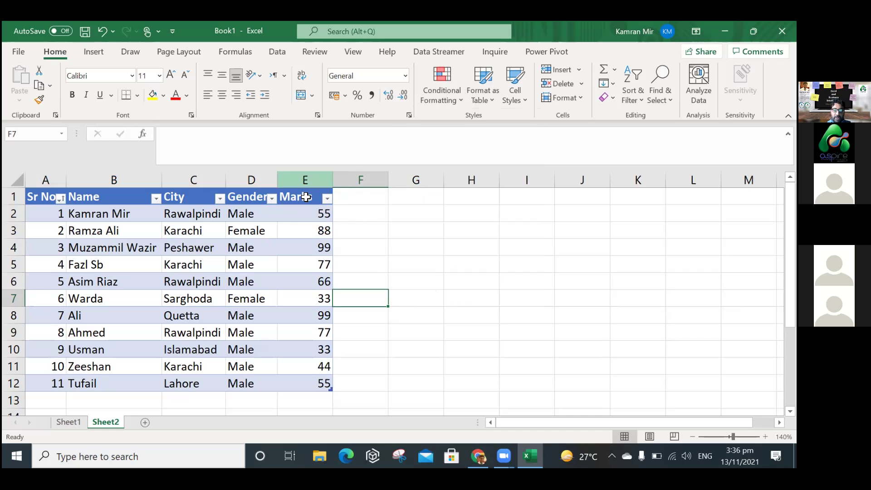
{"action": "left_click_drag", "start_coordinate": [305, 197], "coordinate": [302, 383]}
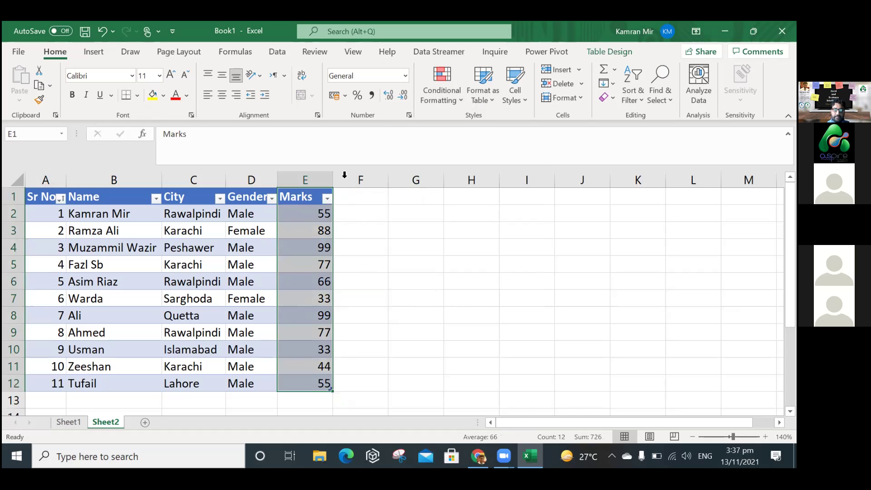
{"action": "left_click", "coordinate": [307, 178]}
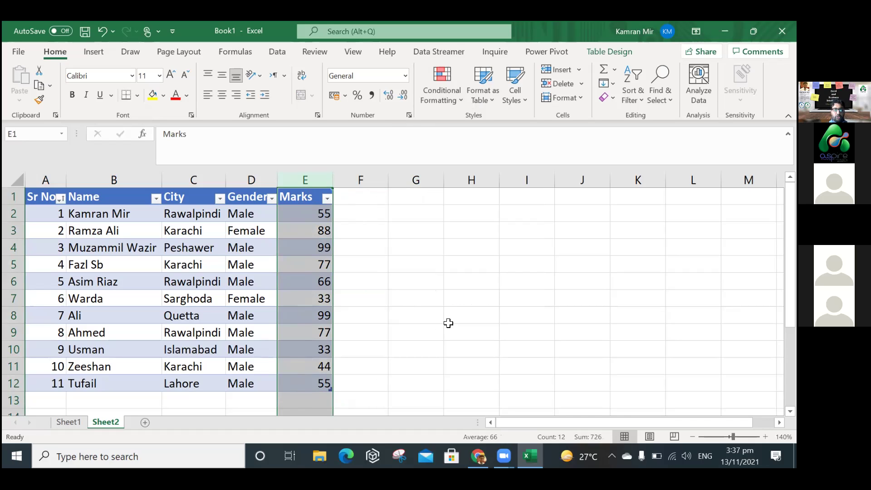
{"action": "left_click", "coordinate": [449, 97]}
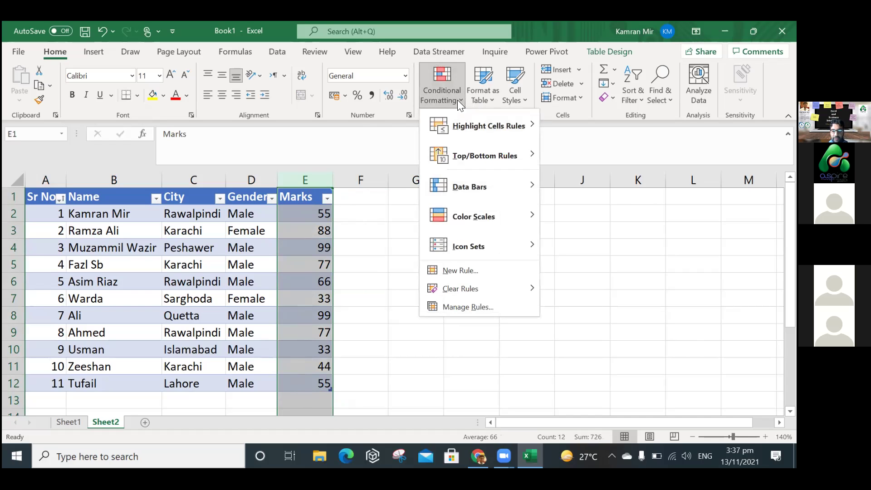
{"action": "mouse_move", "coordinate": [462, 127]}
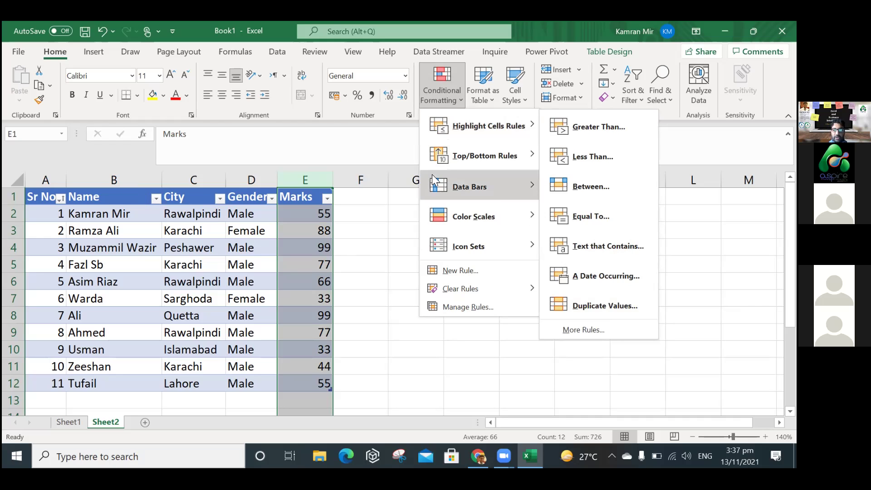
{"action": "mouse_move", "coordinate": [502, 131]}
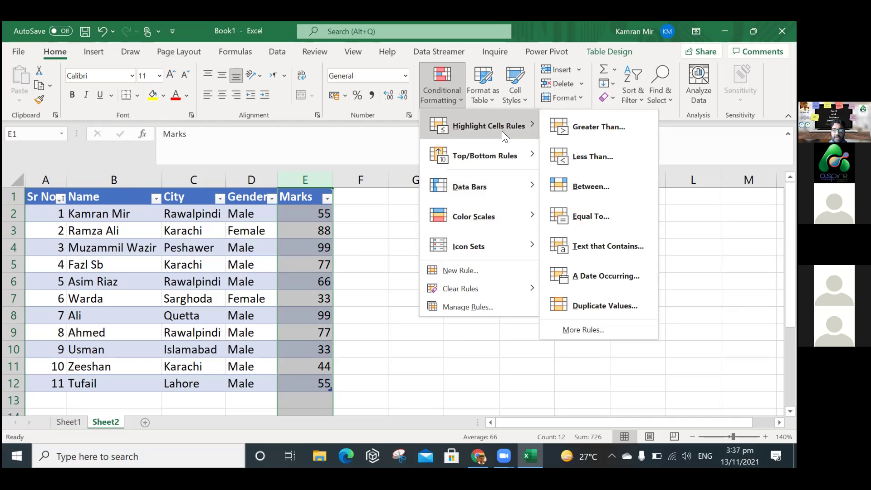
{"action": "left_click", "coordinate": [607, 305]}
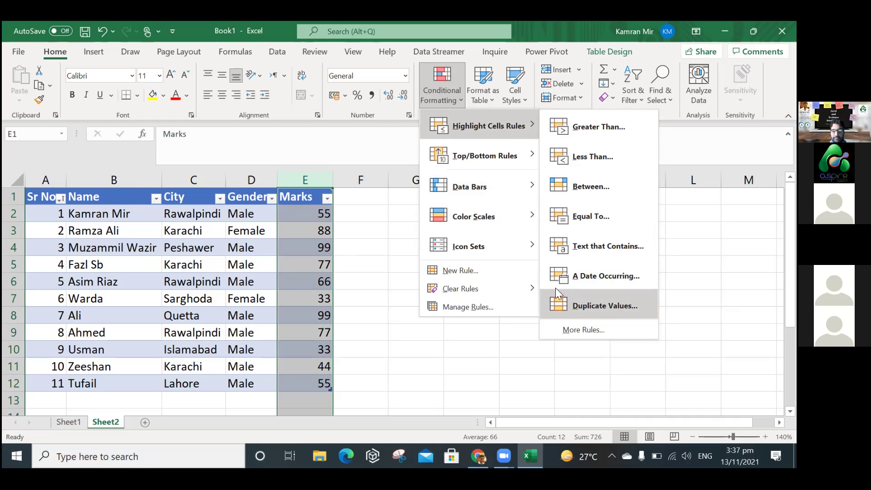
{"action": "left_click", "coordinate": [535, 201]}
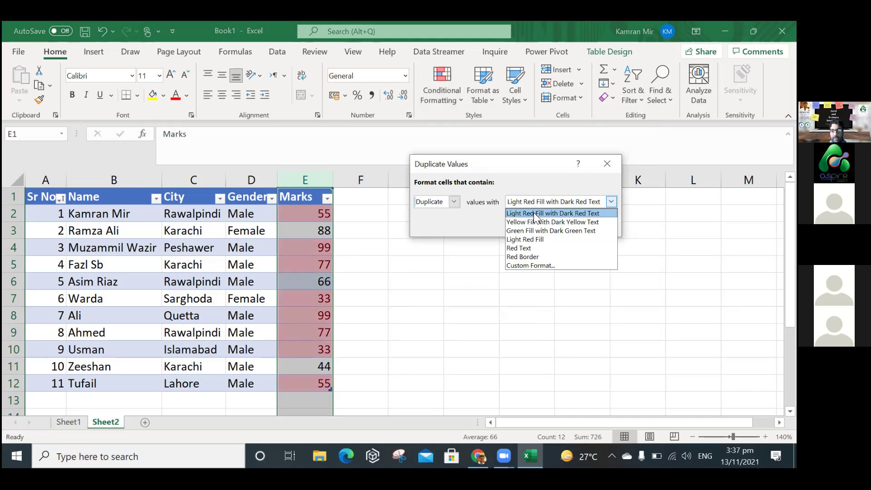
{"action": "left_click", "coordinate": [538, 221]}
{"action": "left_click", "coordinate": [541, 225]}
{"action": "left_click", "coordinate": [448, 314]}
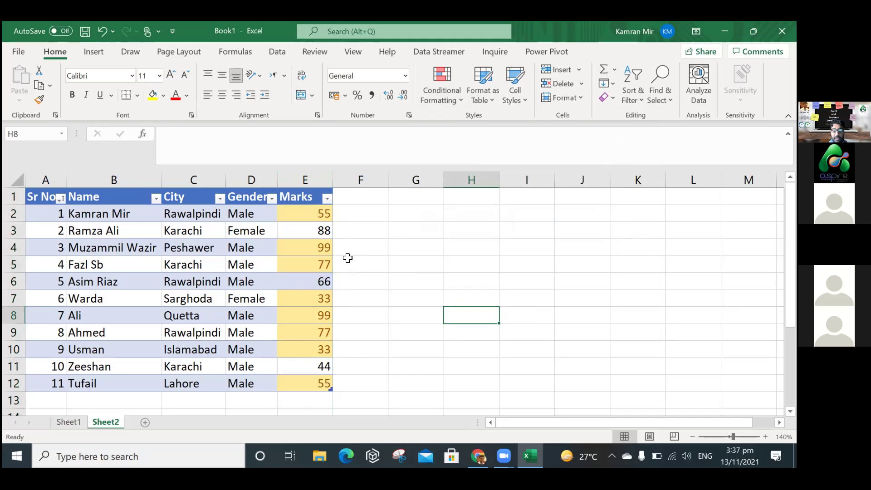
Change the mark in cell E12 to 56.
{"action": "left_click", "coordinate": [315, 384]}
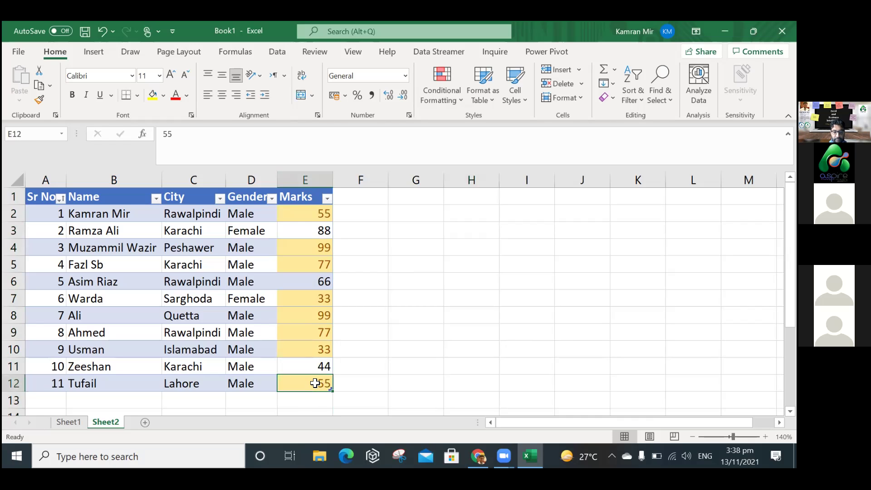
{"action": "type", "text": "56"}
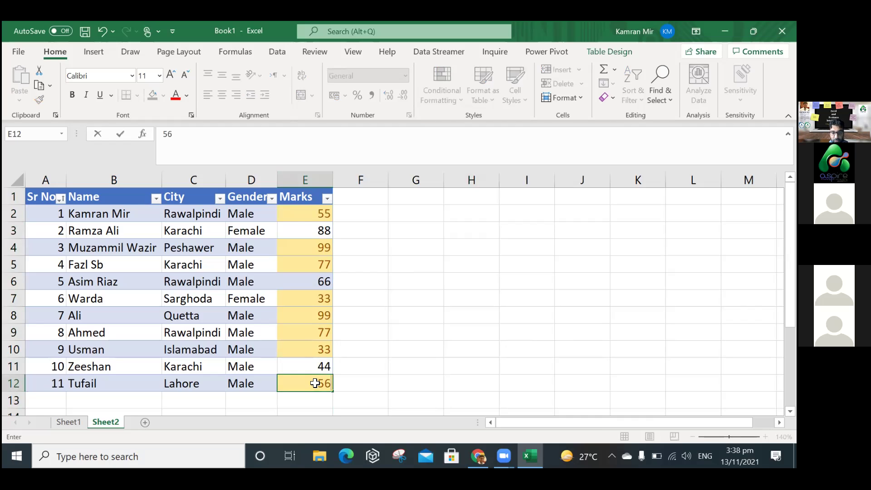
{"action": "key", "text": "Return"}
{"action": "left_click", "coordinate": [384, 370]}
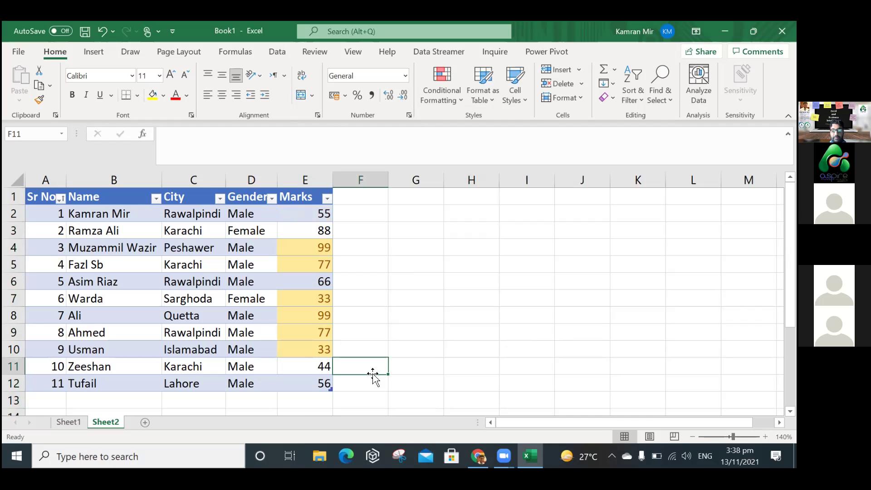
Change the mark in cell E4 to 89, leaving only the 77s and 33s highlighted.
{"action": "left_click", "coordinate": [308, 385]}
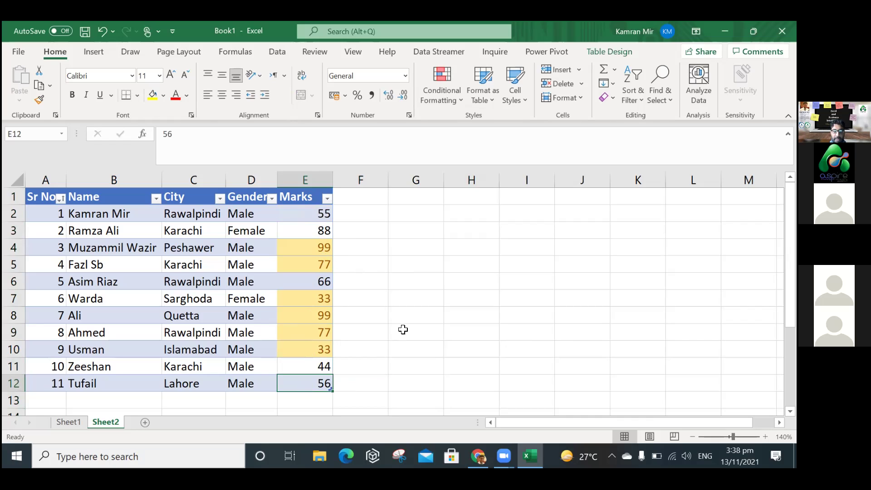
{"action": "key", "text": "ctrl+Up"}
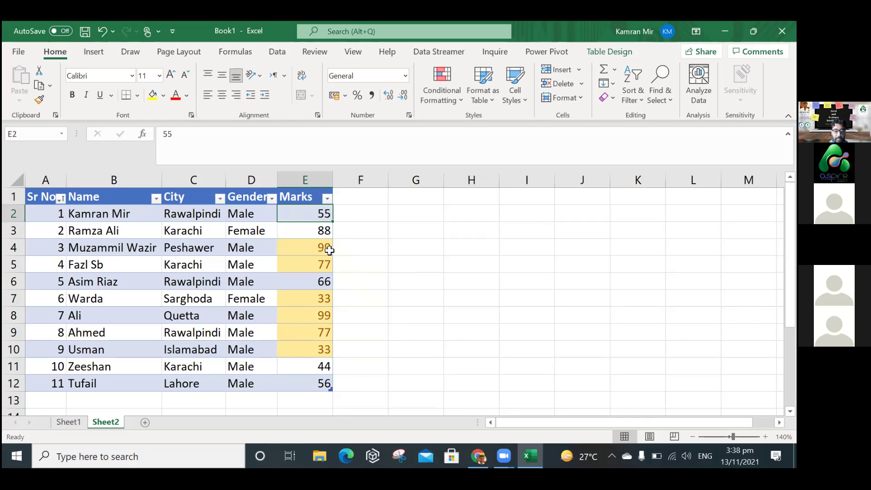
{"action": "key", "text": "Down"}
{"action": "key", "text": "Down"}
{"action": "key", "text": "Down"}
{"action": "key", "text": "Down"}
{"action": "key", "text": "Down"}
{"action": "key", "text": "Down"}
{"action": "left_click", "coordinate": [327, 250]}
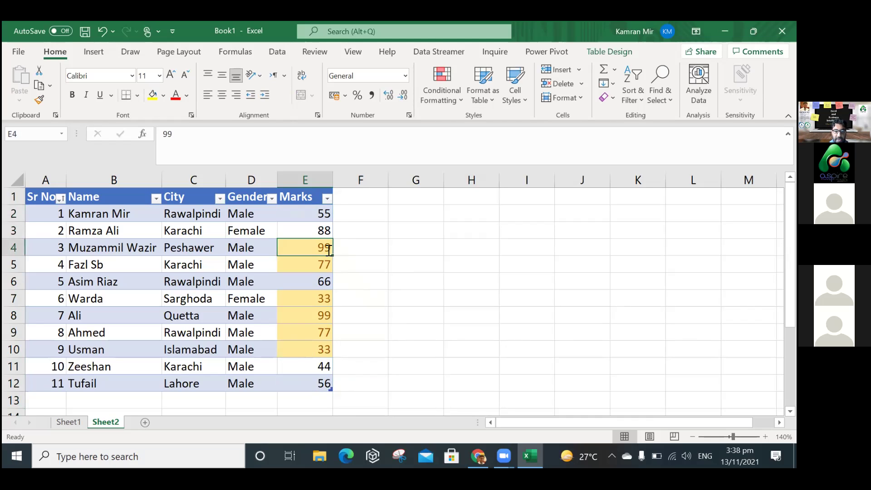
{"action": "type", "text": "89"}
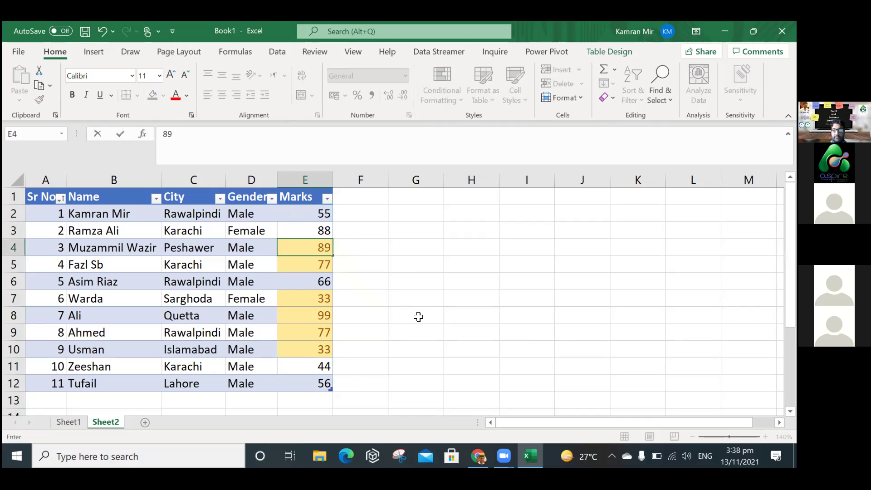
{"action": "key", "text": "Return"}
{"action": "left_click", "coordinate": [391, 311]}
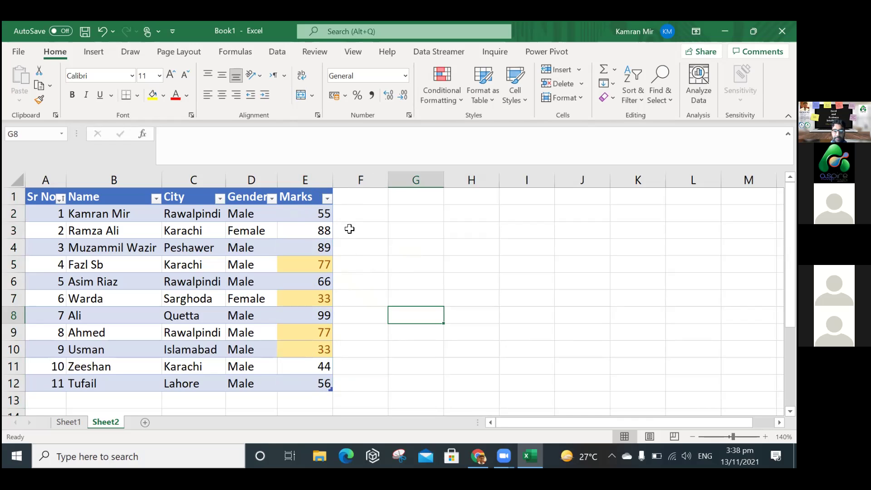
Clear the existing conditional formatting rules from the Marks column.
{"action": "left_click", "coordinate": [305, 180]}
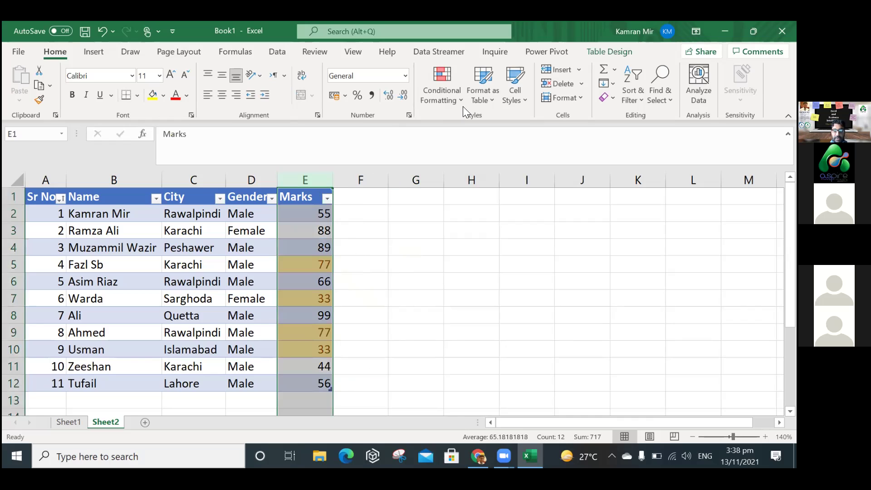
{"action": "left_click", "coordinate": [462, 103]}
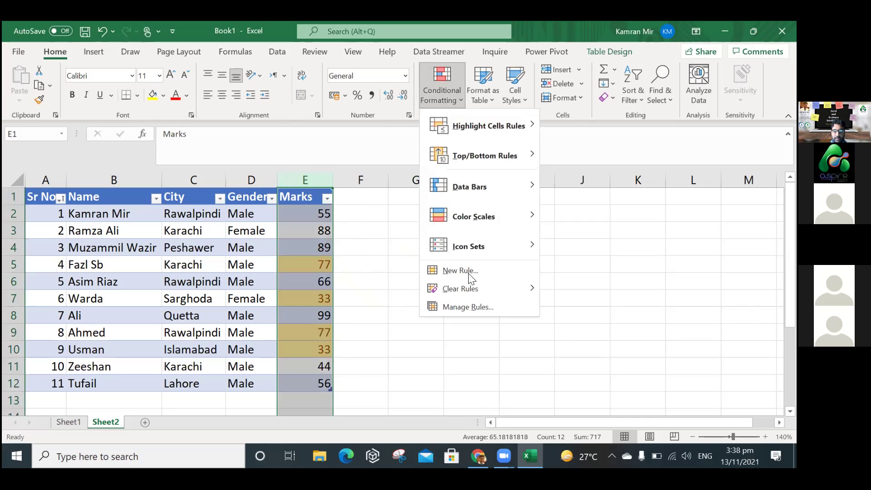
{"action": "mouse_move", "coordinate": [472, 288]}
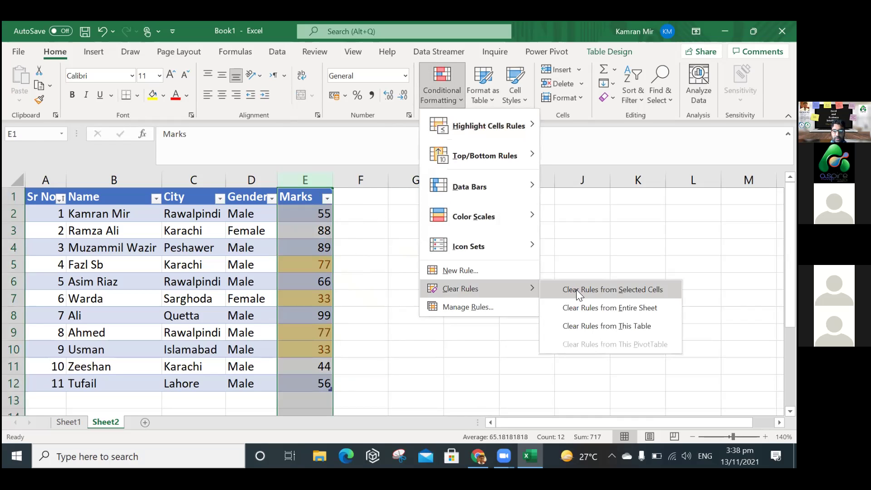
{"action": "left_click", "coordinate": [545, 293]}
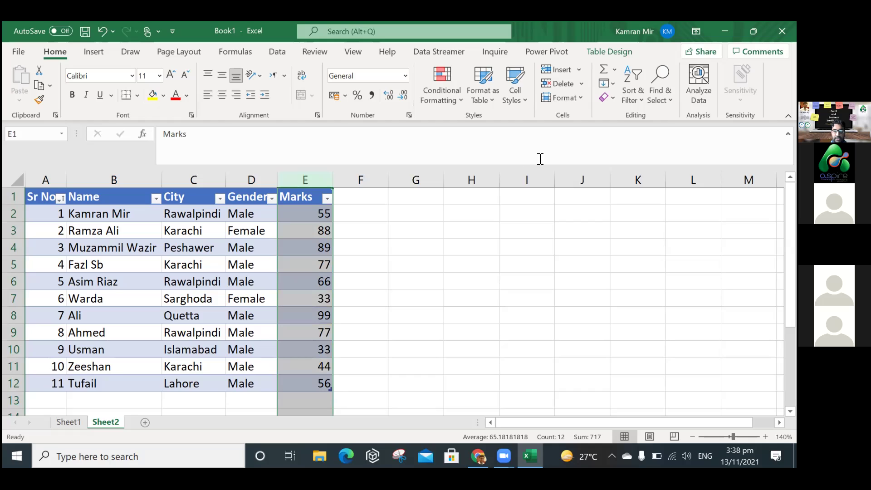
Add Green Gradient Fill data bars to the Marks values and widen column E.
{"action": "left_click", "coordinate": [448, 101]}
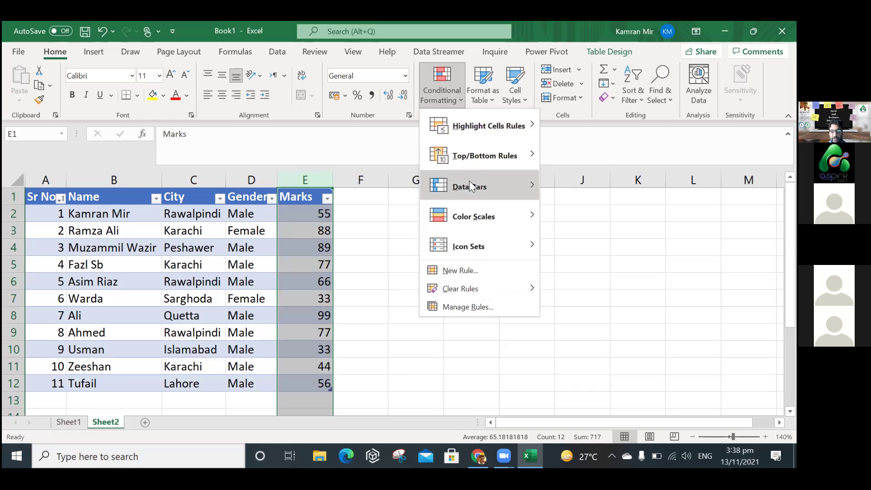
{"action": "mouse_move", "coordinate": [470, 184]}
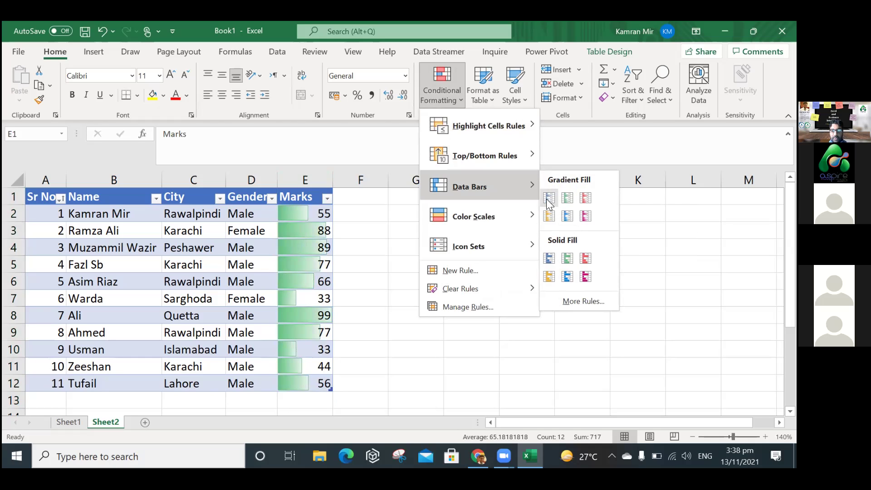
{"action": "left_click", "coordinate": [565, 200]}
{"action": "left_click", "coordinate": [469, 308]}
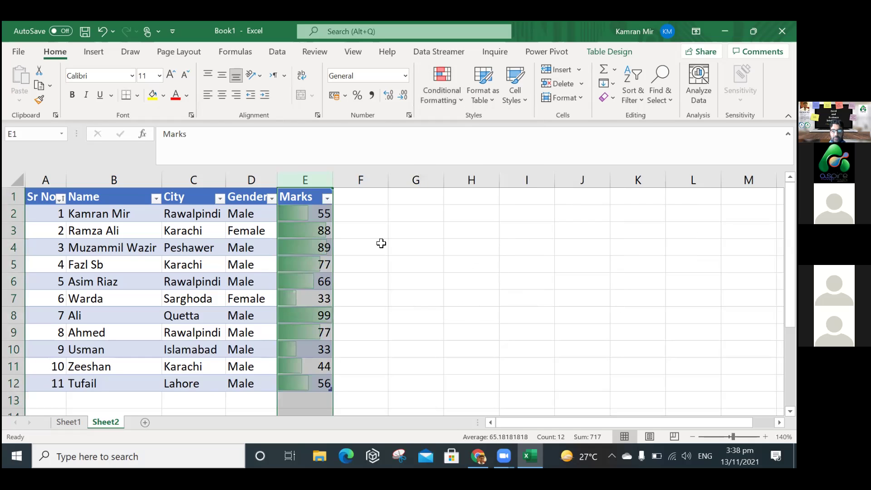
{"action": "left_click_drag", "start_coordinate": [336, 182], "coordinate": [428, 177]}
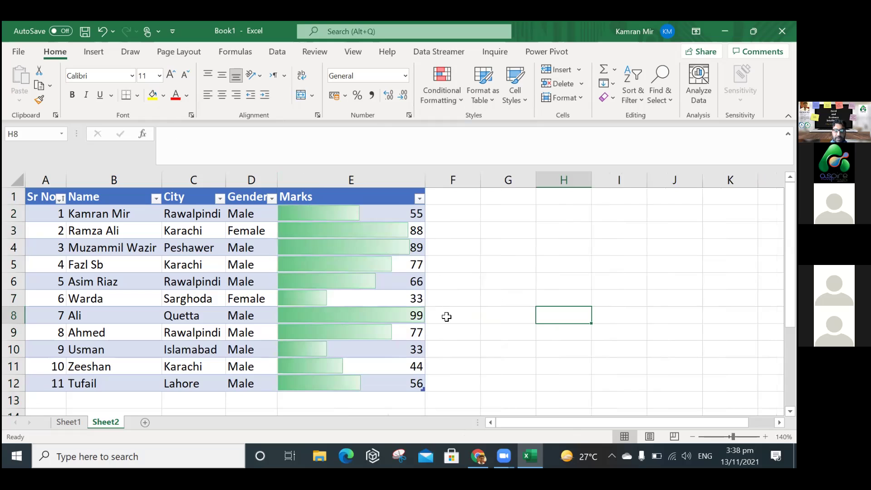
{"action": "left_click", "coordinate": [473, 234]}
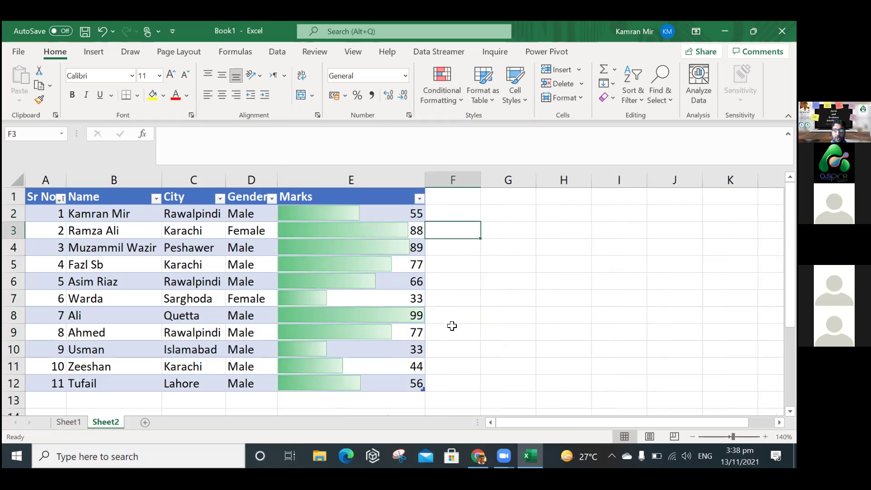
{"action": "left_click", "coordinate": [457, 102]}
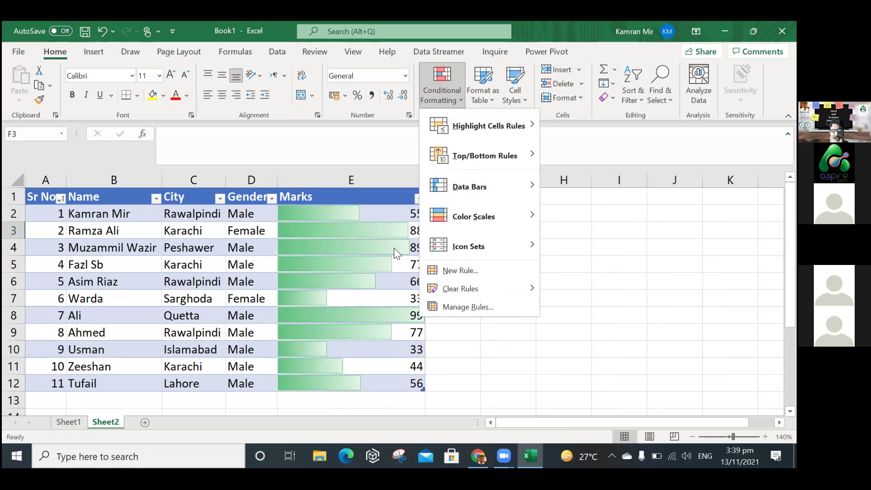
{"action": "mouse_move", "coordinate": [475, 221]}
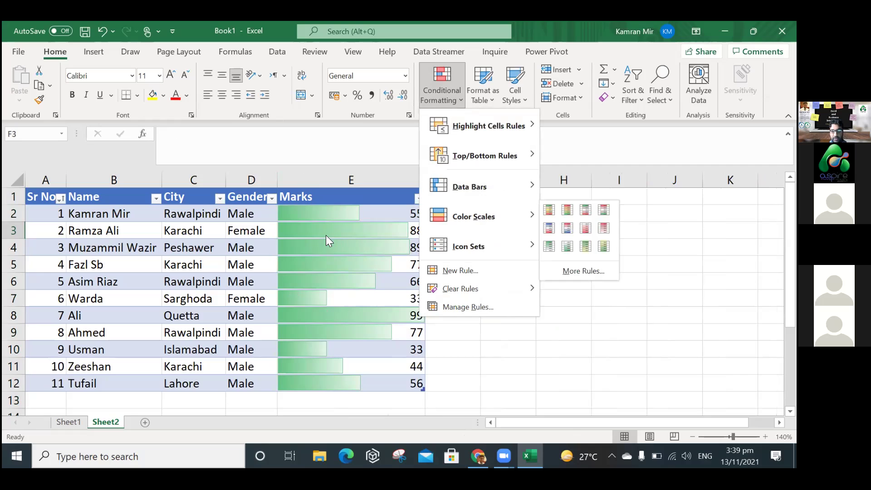
{"action": "mouse_move", "coordinate": [484, 245]}
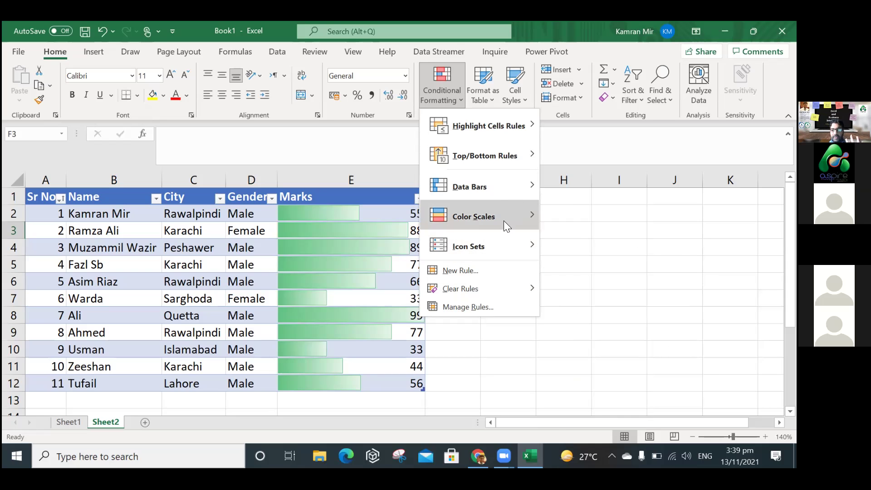
{"action": "mouse_move", "coordinate": [515, 245]}
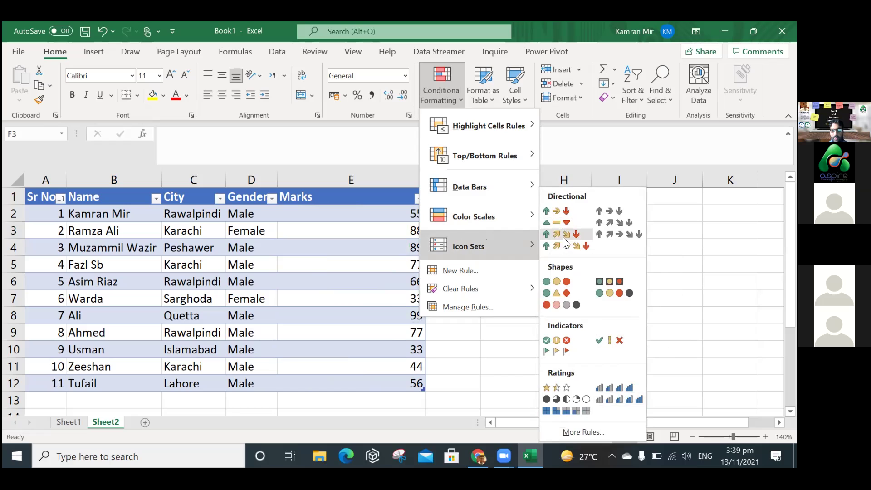
{"action": "key", "text": "Escape"}
{"action": "left_click", "coordinate": [444, 278]}
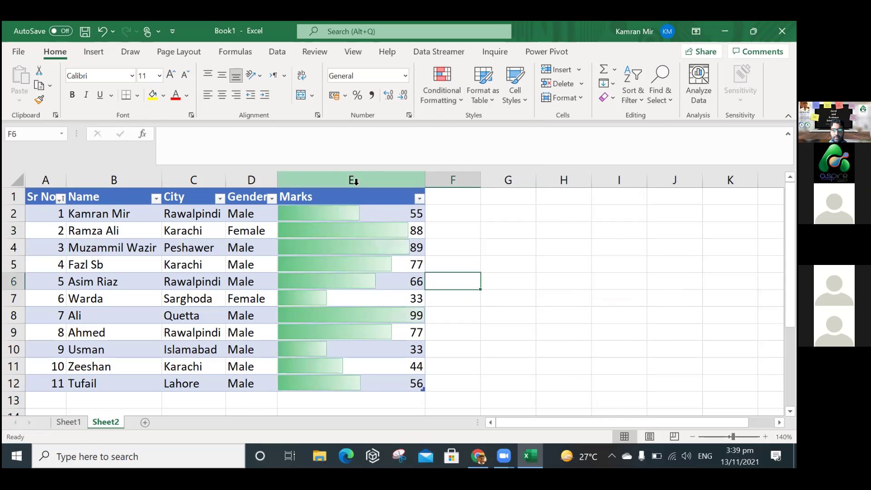
{"action": "left_click", "coordinate": [355, 182]}
{"action": "left_click", "coordinate": [449, 81]}
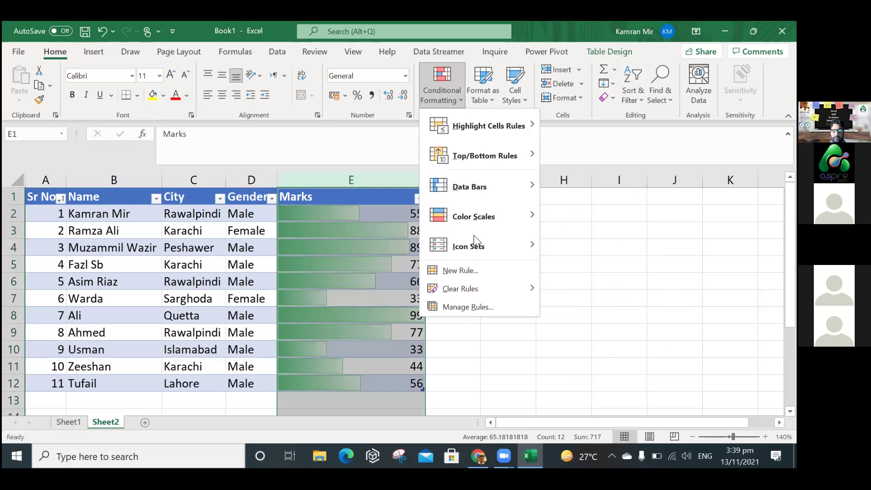
Add 4 Arrows (Colored) icons to the Marks values and narrow column E back.
{"action": "left_click", "coordinate": [565, 241]}
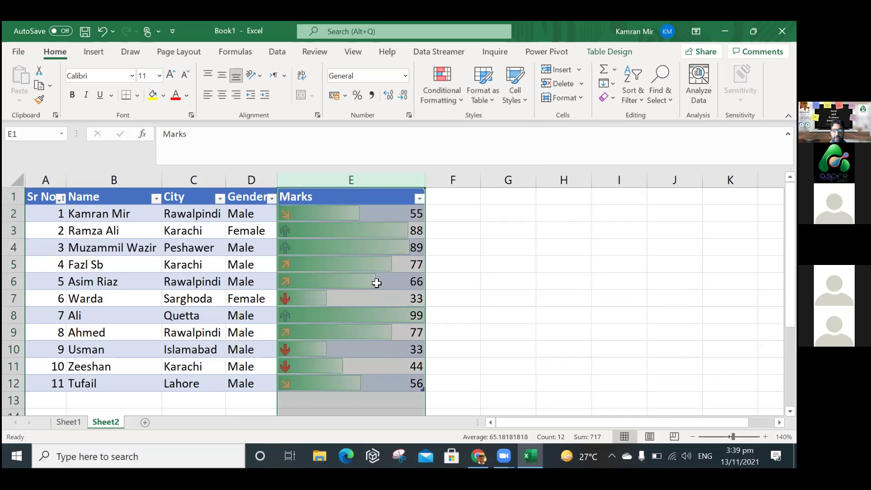
{"action": "left_click", "coordinate": [508, 280]}
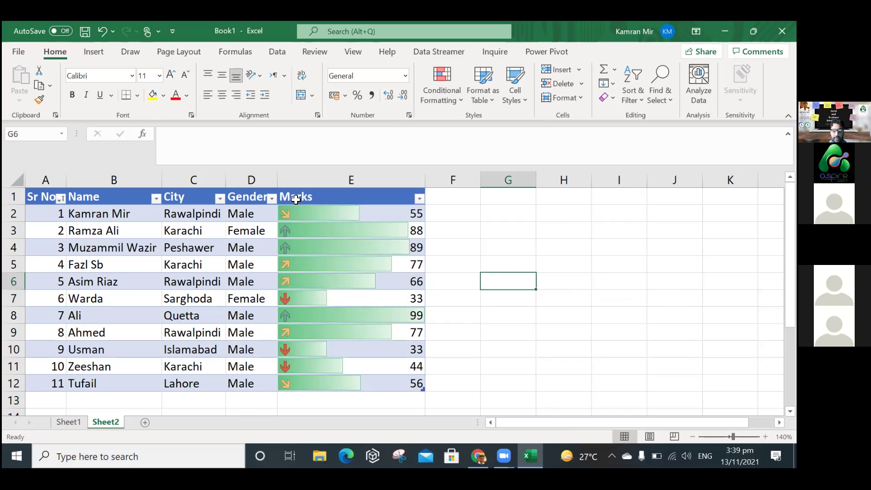
{"action": "left_click_drag", "start_coordinate": [423, 180], "coordinate": [342, 181]}
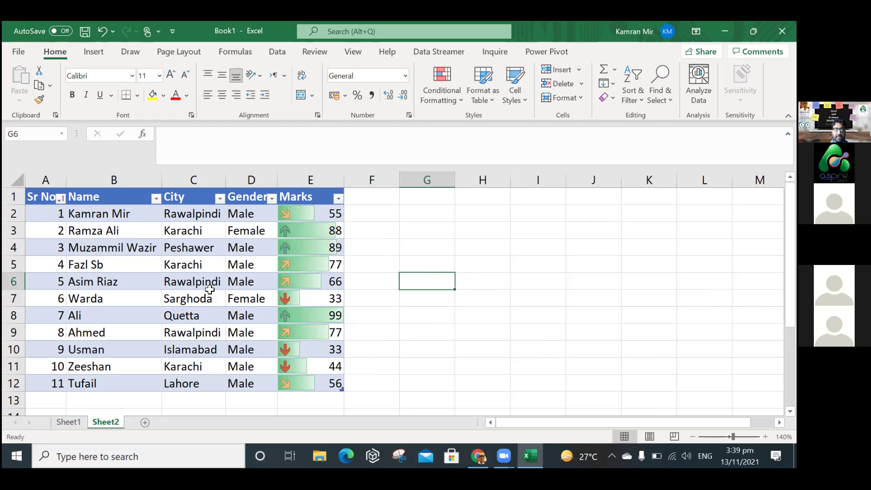
Briefly select A1:E10, then switch to the Prezi presentation in Chrome.
{"action": "left_click_drag", "start_coordinate": [46, 198], "coordinate": [200, 216]}
{"action": "left_click_drag", "start_coordinate": [317, 305], "coordinate": [397, 328]}
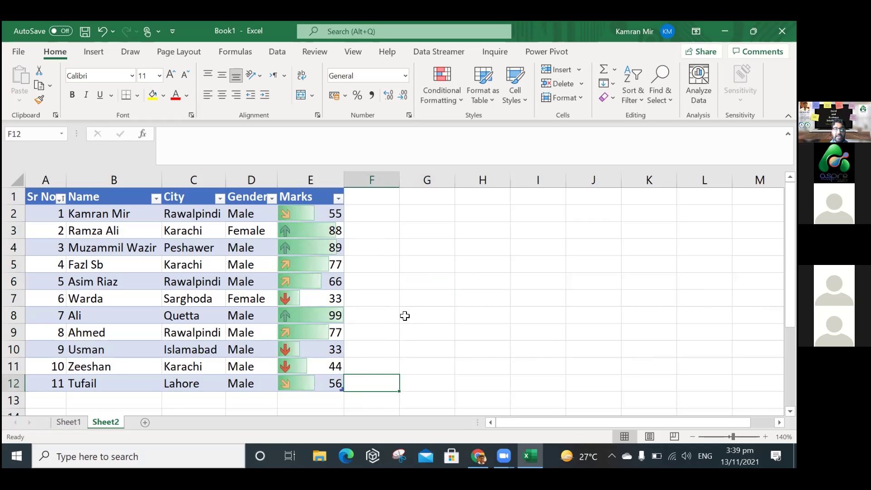
{"action": "left_click", "coordinate": [404, 315]}
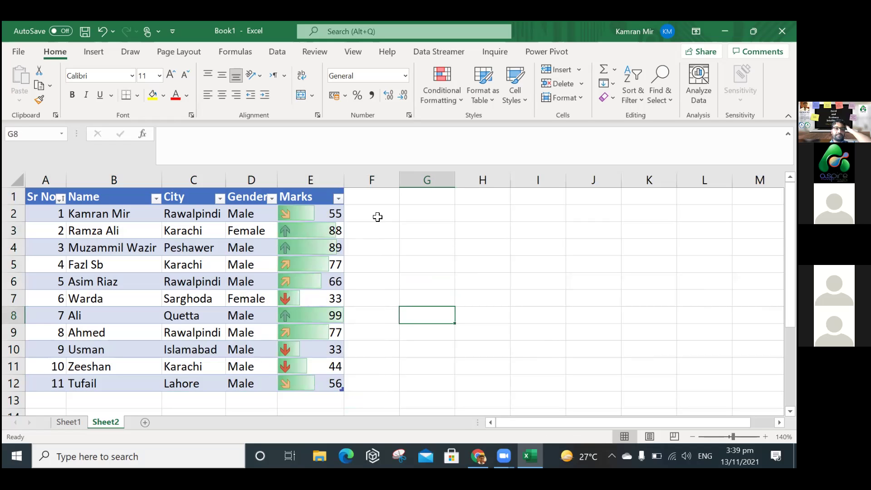
{"action": "left_click", "coordinate": [478, 456]}
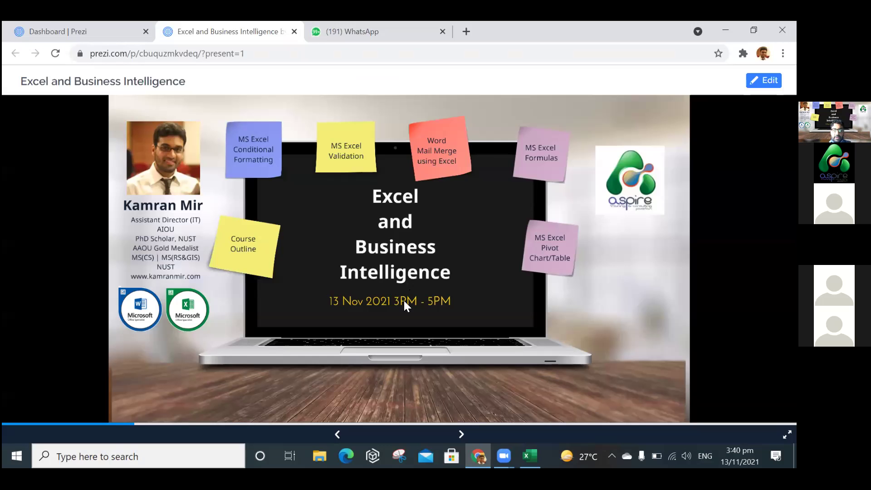
Go to the 'MS Excel Validation' slide (8 of 13), then minimize Chrome to return to Excel.
{"action": "left_click", "coordinate": [342, 421]}
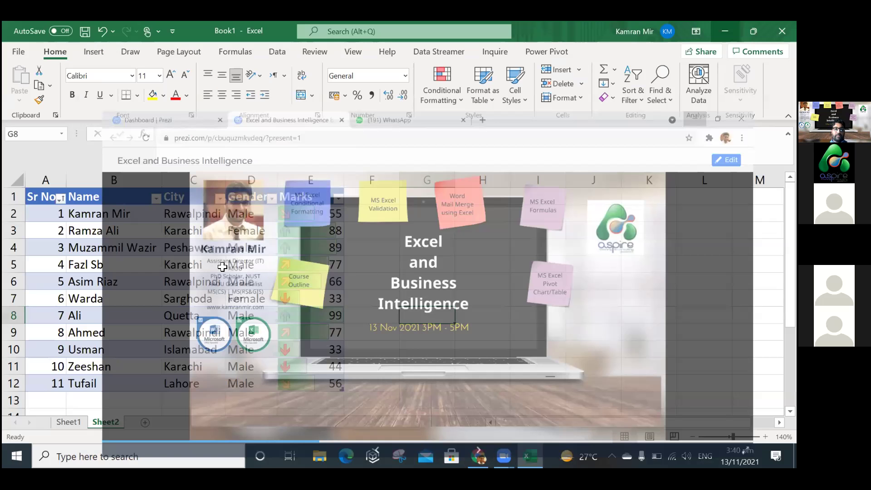
{"action": "left_click", "coordinate": [202, 249]}
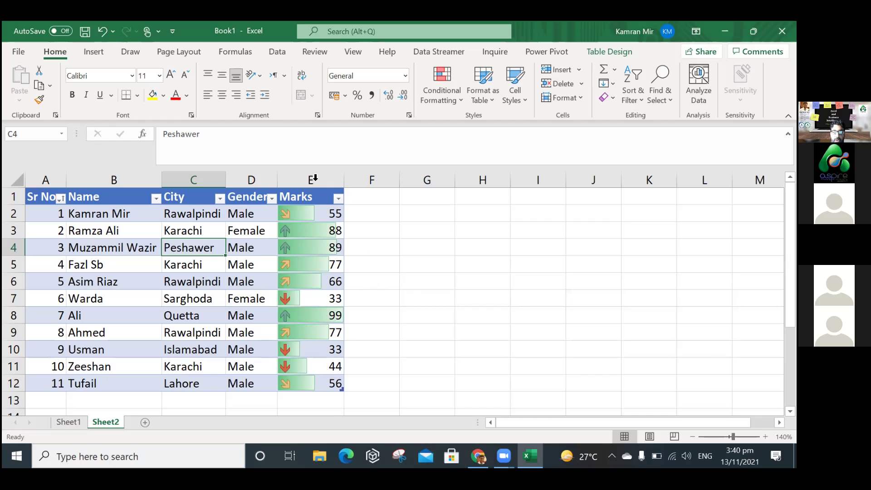
Select the Marks column E and open the Data Validation options on the Data tab.
{"action": "left_click", "coordinate": [314, 180]}
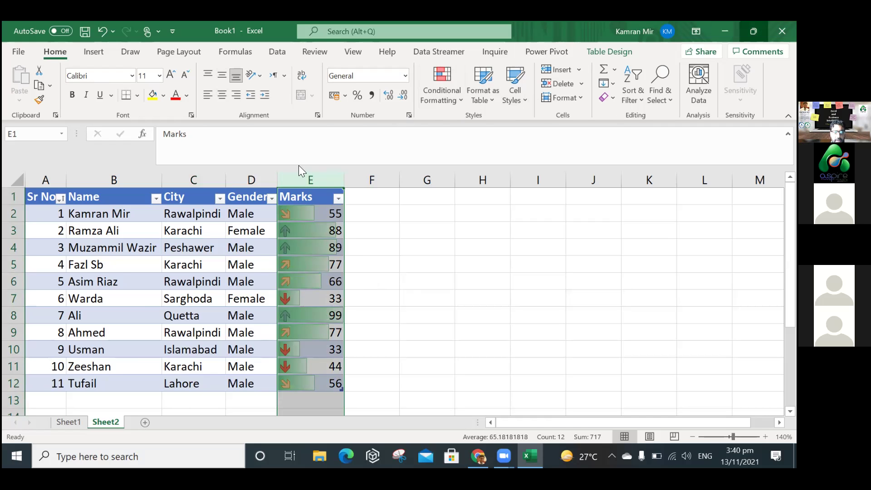
{"action": "key", "text": "super+Down"}
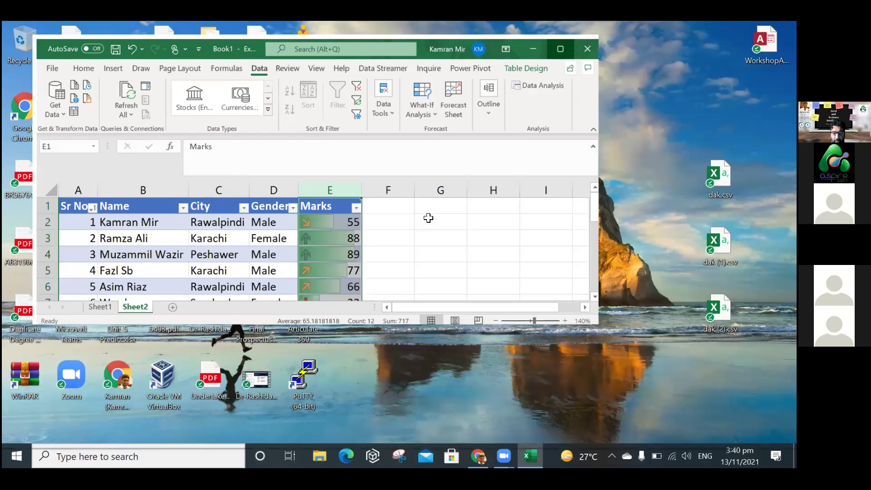
{"action": "key", "text": "super+Up"}
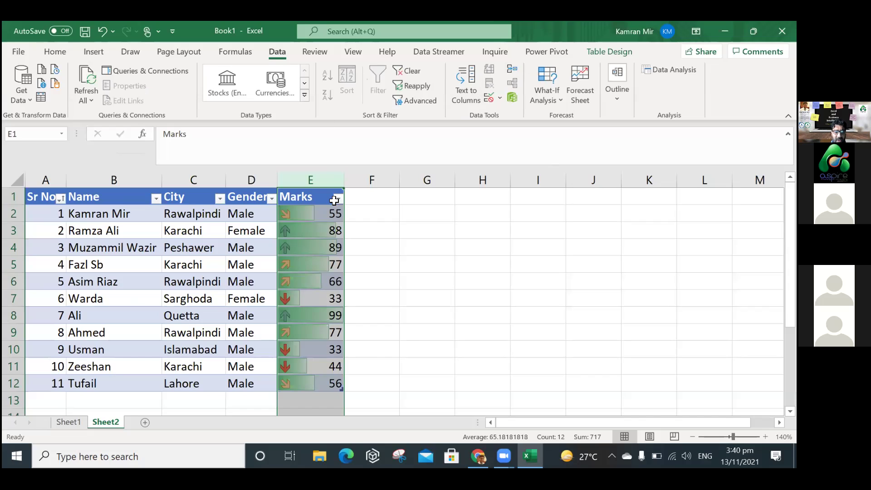
{"action": "left_click", "coordinate": [501, 98]}
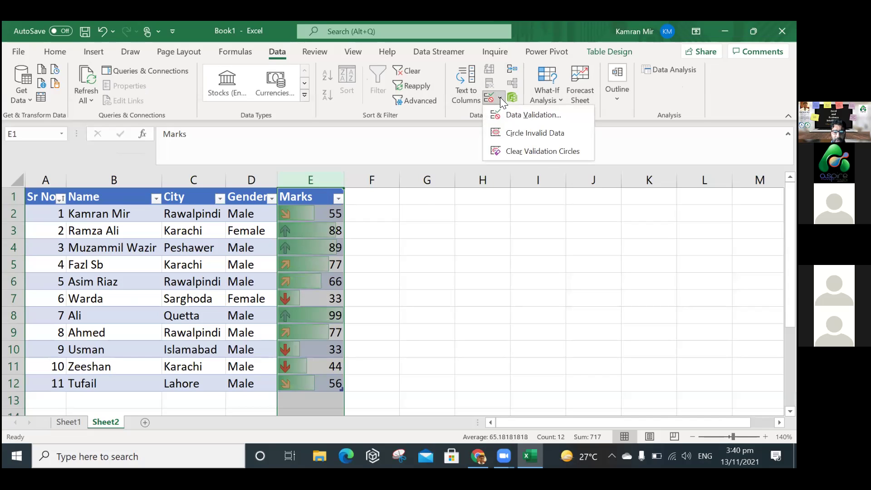
Open Data Validation for the Marks column and choose Decimal as the allowed type.
{"action": "left_click", "coordinate": [523, 114]}
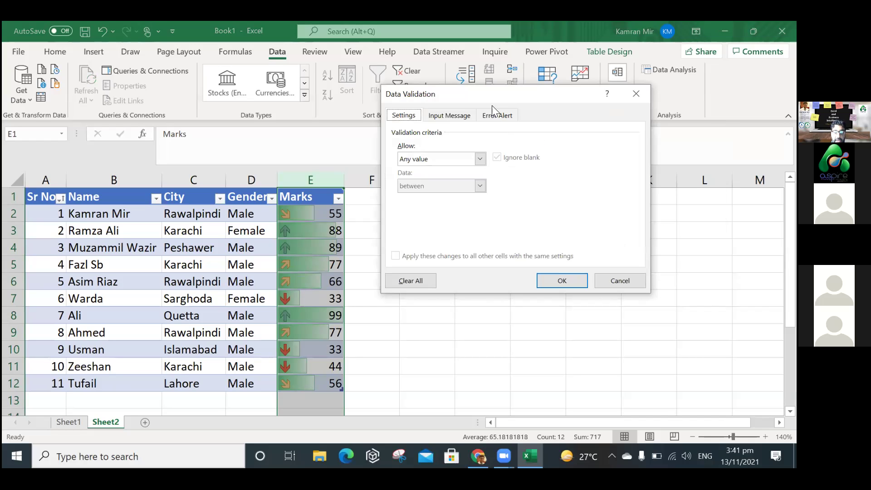
{"action": "left_click_drag", "start_coordinate": [494, 101], "coordinate": [503, 182]}
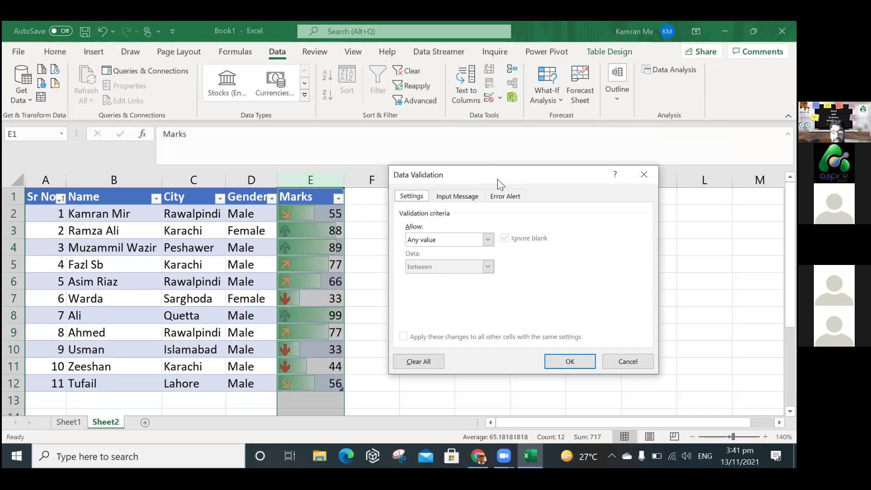
{"action": "left_click", "coordinate": [461, 241]}
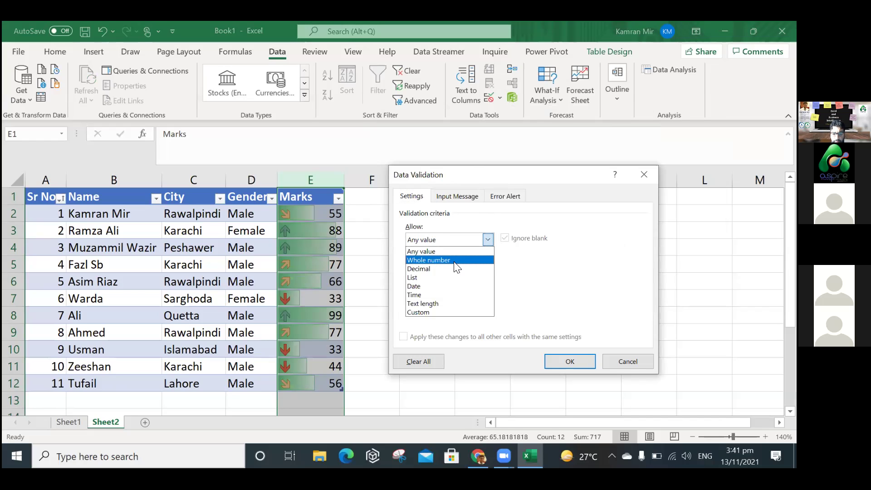
{"action": "left_click", "coordinate": [454, 258]}
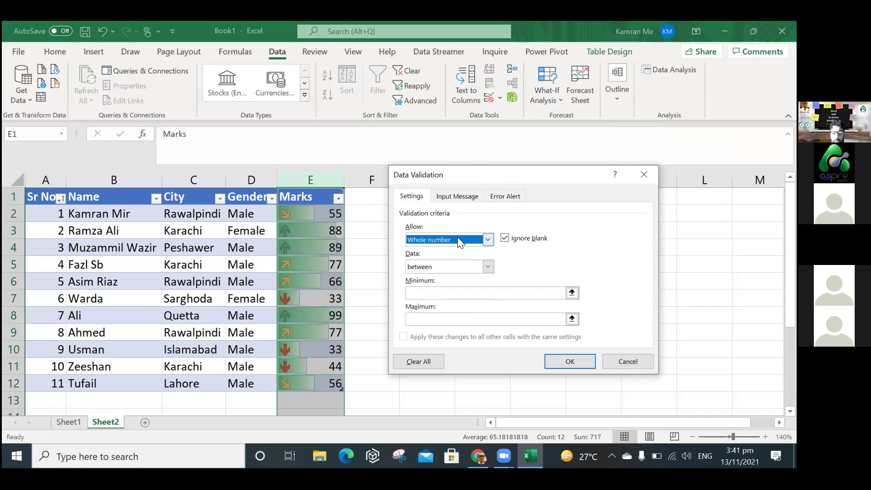
{"action": "left_click", "coordinate": [458, 237]}
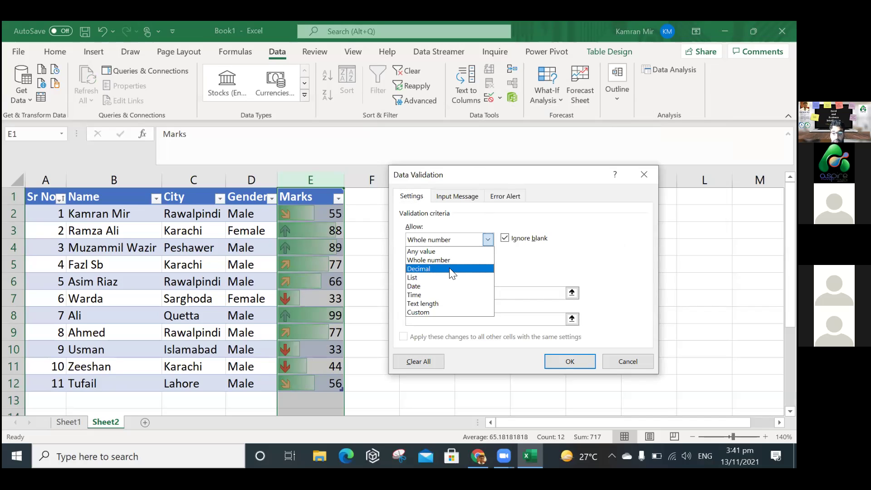
{"action": "left_click", "coordinate": [451, 271]}
Keep the between condition with minimum 33 and maximum 100, then begin the input message title.
{"action": "left_click", "coordinate": [471, 268]}
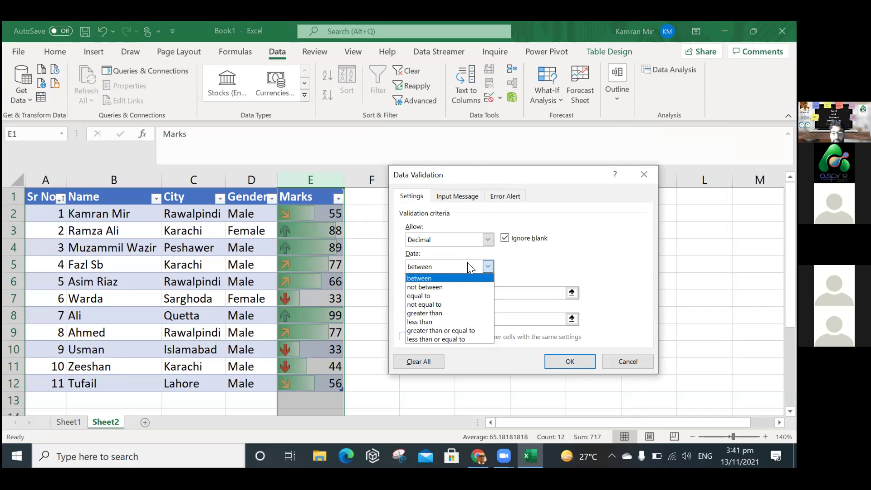
{"action": "key", "text": "Escape"}
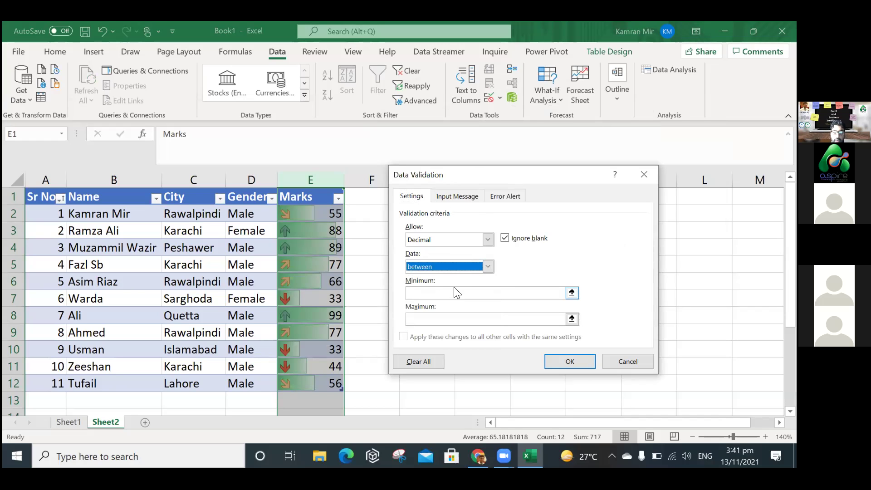
{"action": "left_click", "coordinate": [455, 290]}
{"action": "type", "text": "33"}
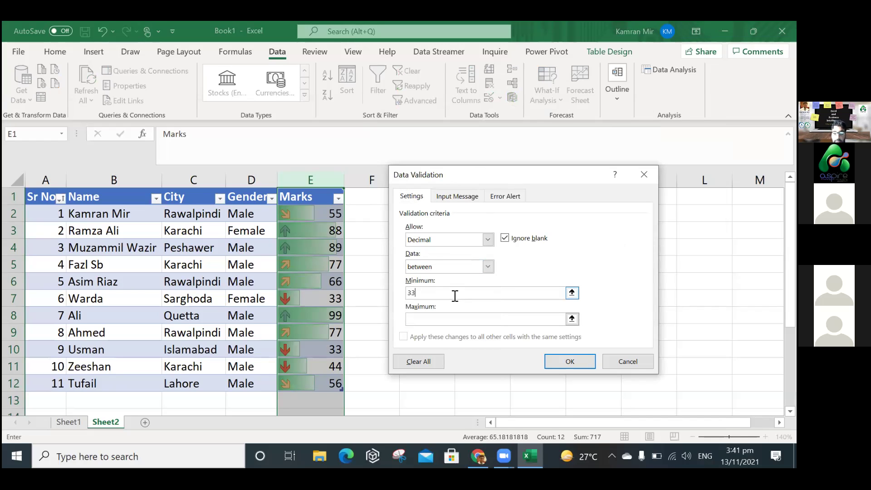
{"action": "left_click", "coordinate": [454, 320]}
{"action": "type", "text": "100"}
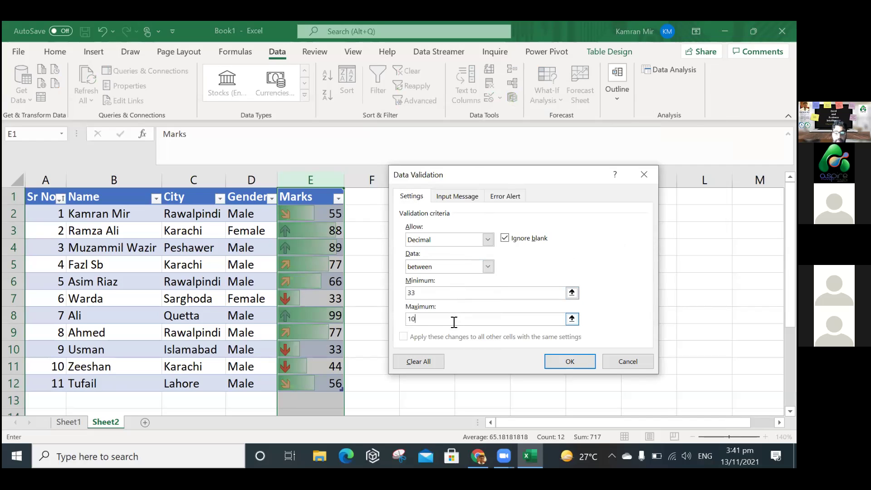
{"action": "left_click", "coordinate": [468, 202]}
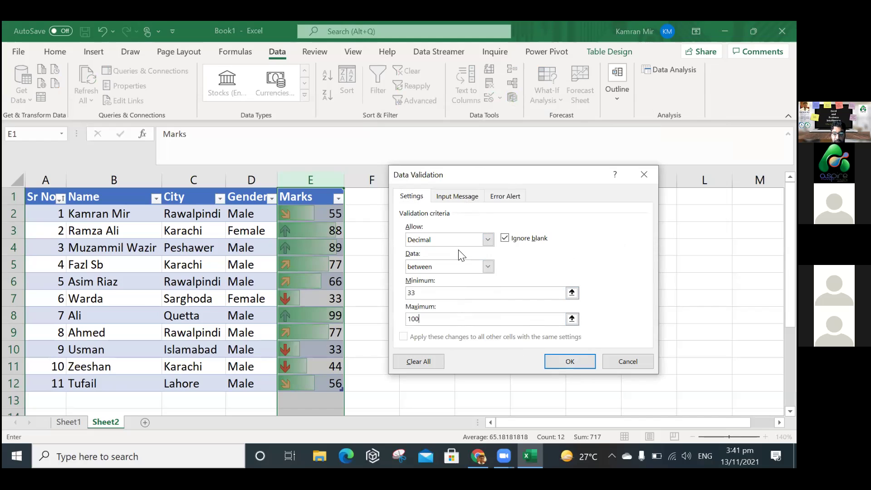
{"action": "left_click", "coordinate": [457, 256]}
Enter input message title 'Information' with text 'Marks cannot exceed 100 or below 33'.
{"action": "type", "text": "Information"}
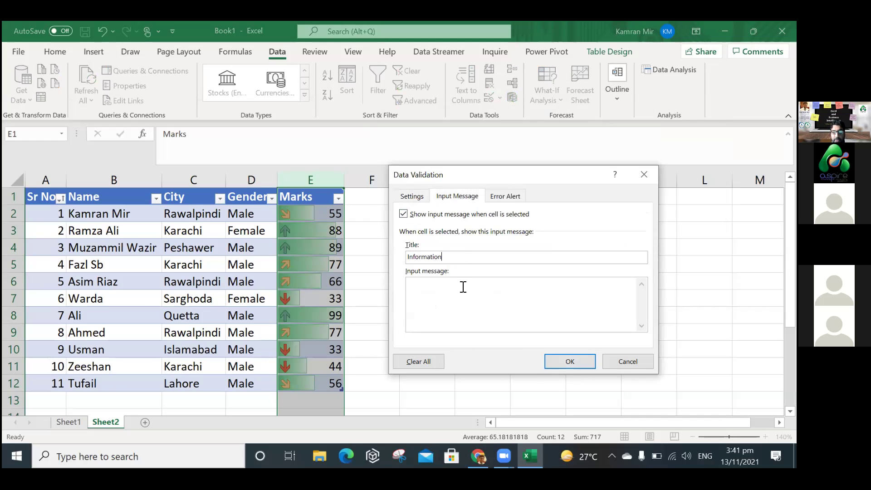
{"action": "type", "text": "Marks cannot excee"}
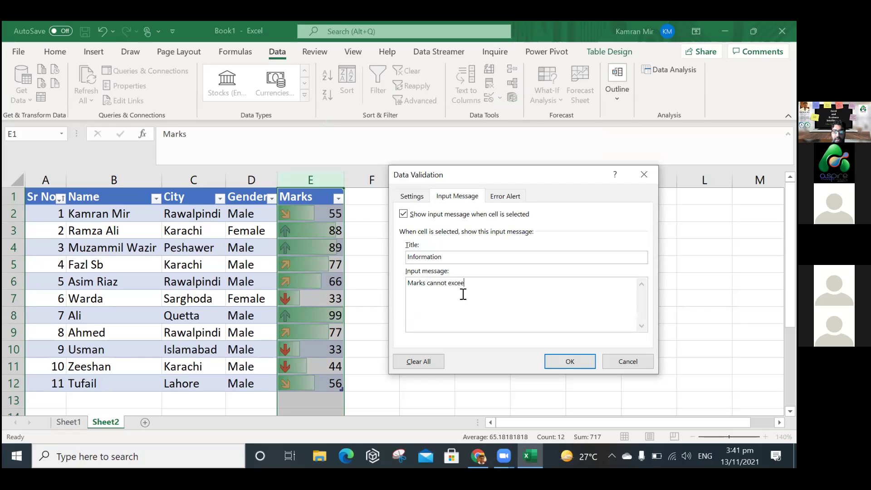
{"action": "type", "text": "d 100 or below 33"}
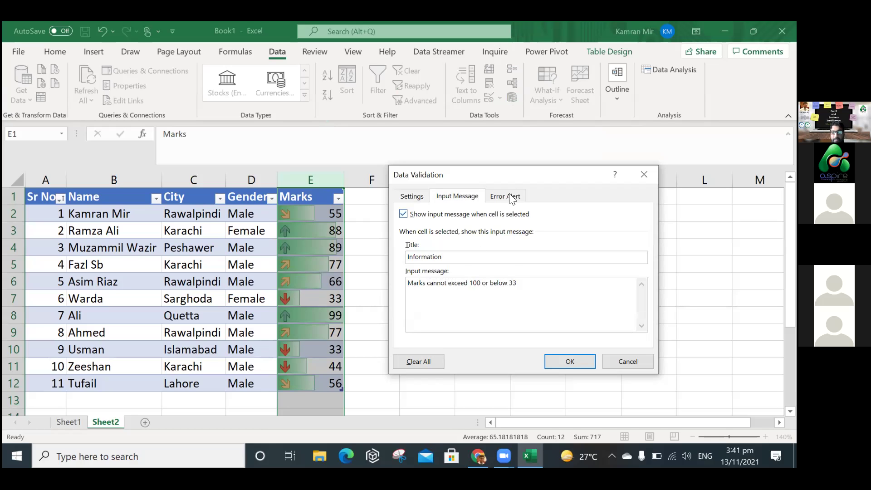
Add a Stop error alert 'Wrong Marks' with message 'Please re-enter' and apply the validation.
{"action": "left_click", "coordinate": [514, 198]}
{"action": "left_click", "coordinate": [539, 259]}
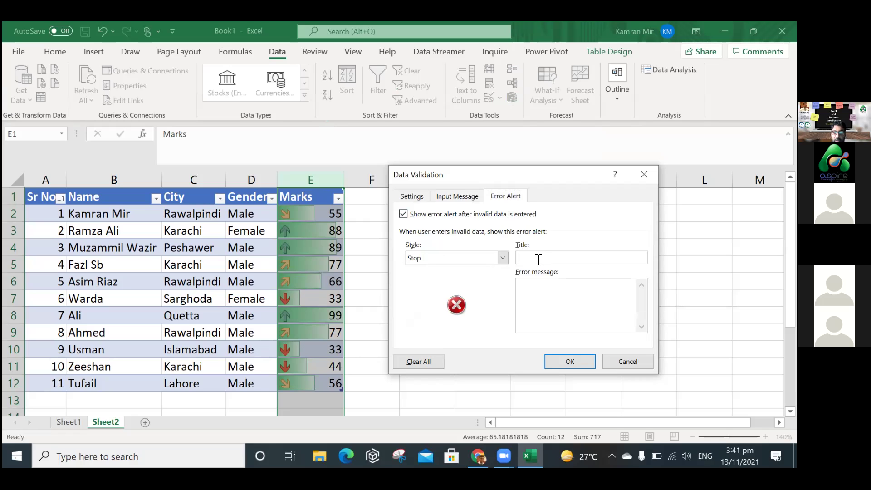
{"action": "type", "text": "Wrong Marks"}
{"action": "key", "text": "Tab"}
{"action": "type", "text": "Please re-enter"}
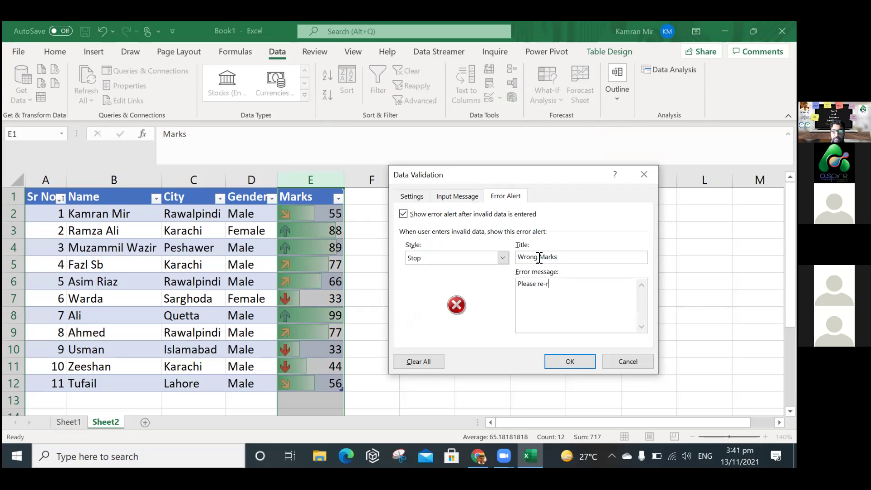
{"action": "left_click", "coordinate": [566, 360]}
{"action": "left_click", "coordinate": [432, 321]}
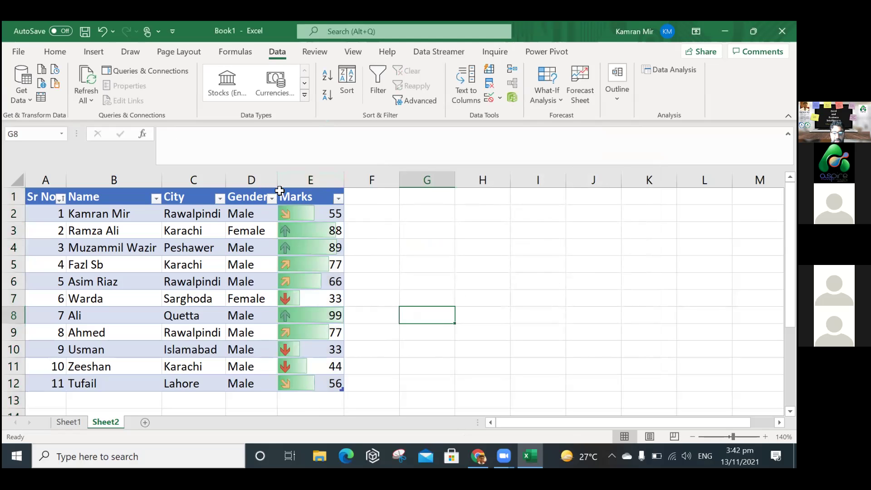
View the Marks input message, then enter 45 in the first empty Marks cell.
{"action": "key", "text": "Up"}
{"action": "key", "text": "Up"}
{"action": "key", "text": "Up"}
{"action": "key", "text": "Up"}
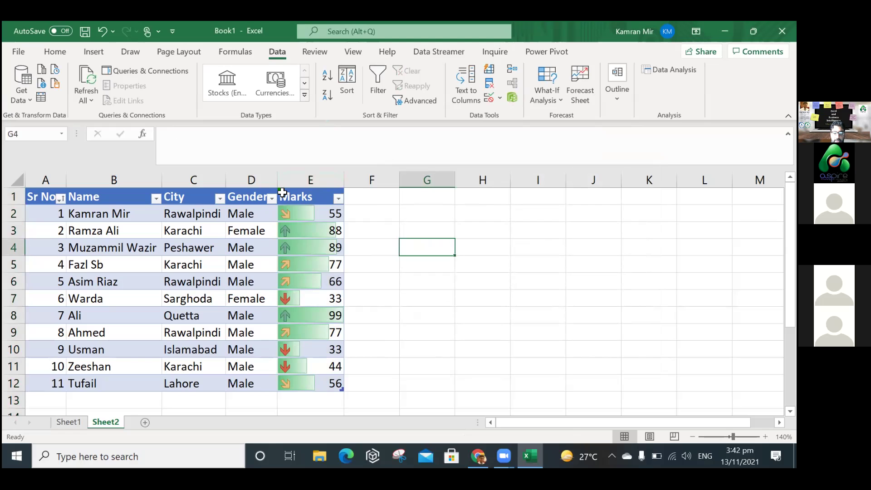
{"action": "left_click", "coordinate": [282, 195]}
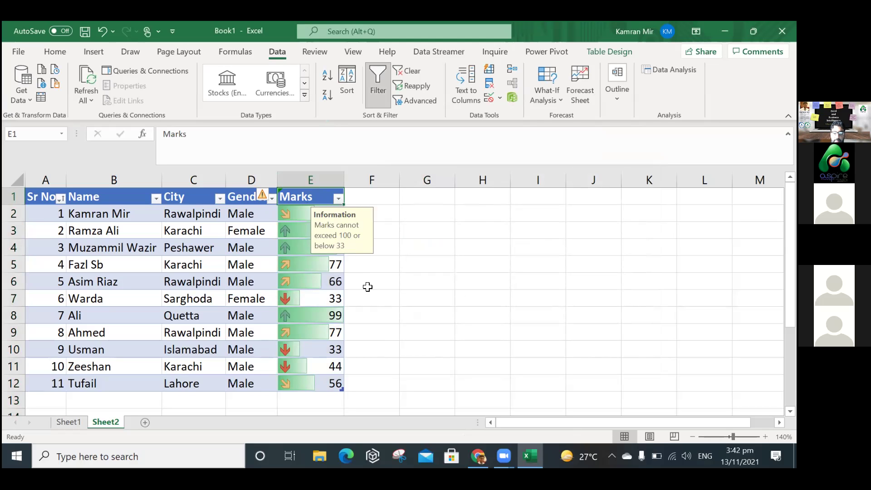
{"action": "key", "text": "Down"}
{"action": "key", "text": "Down"}
{"action": "key", "text": "Down"}
{"action": "key", "text": "Down"}
{"action": "key", "text": "Down"}
{"action": "key", "text": "Down"}
{"action": "key", "text": "Down"}
{"action": "key", "text": "Down"}
{"action": "key", "text": "Down"}
{"action": "key", "text": "Down"}
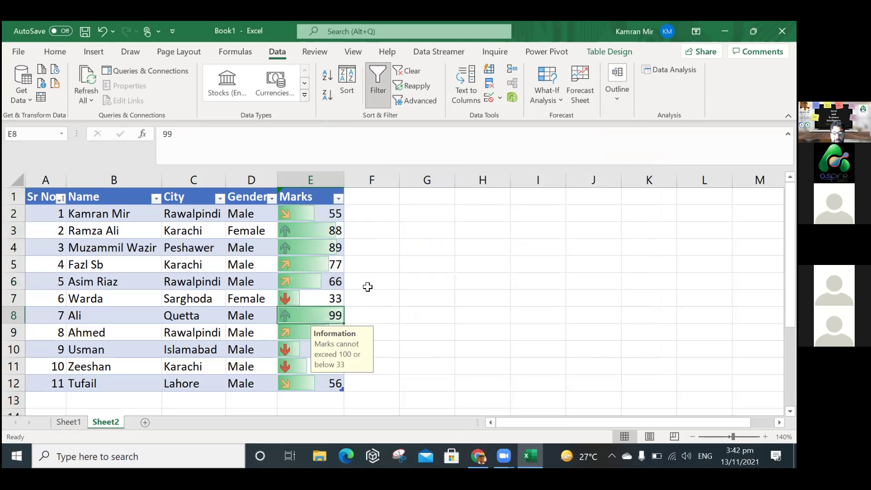
{"action": "key", "text": "Down"}
{"action": "key", "text": "Down"}
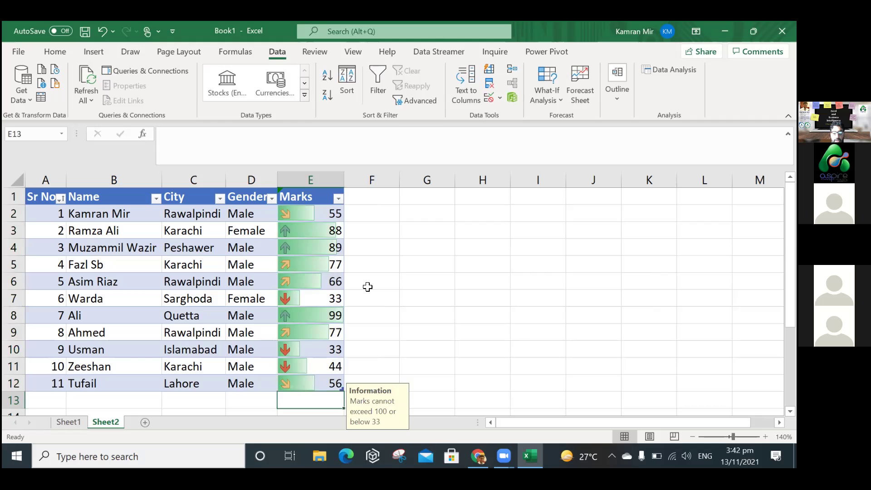
{"action": "type", "text": "45"}
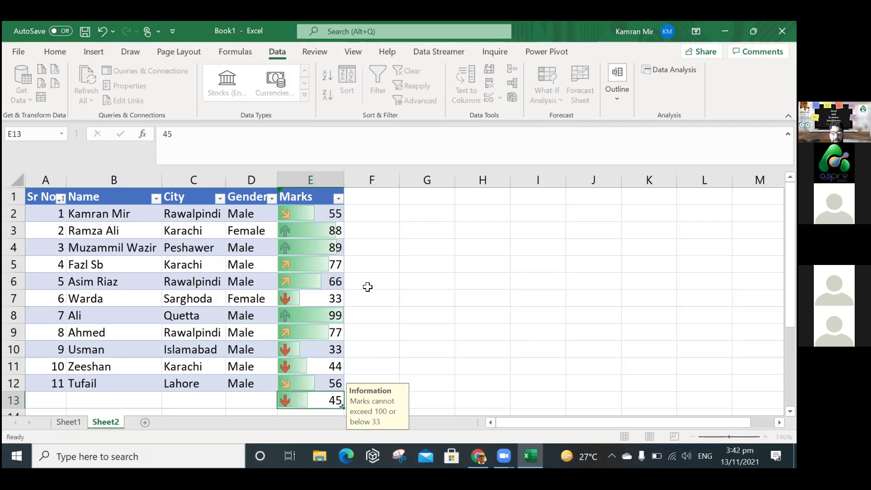
{"action": "key", "text": "Return"}
Try 31, retry after the Wrong Marks alert with 99, then add 100.
{"action": "type", "text": "31"}
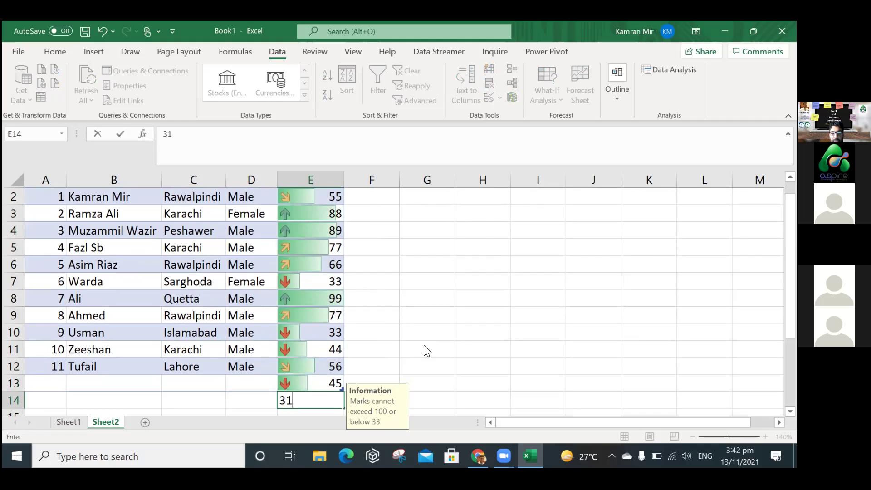
{"action": "key", "text": "Return"}
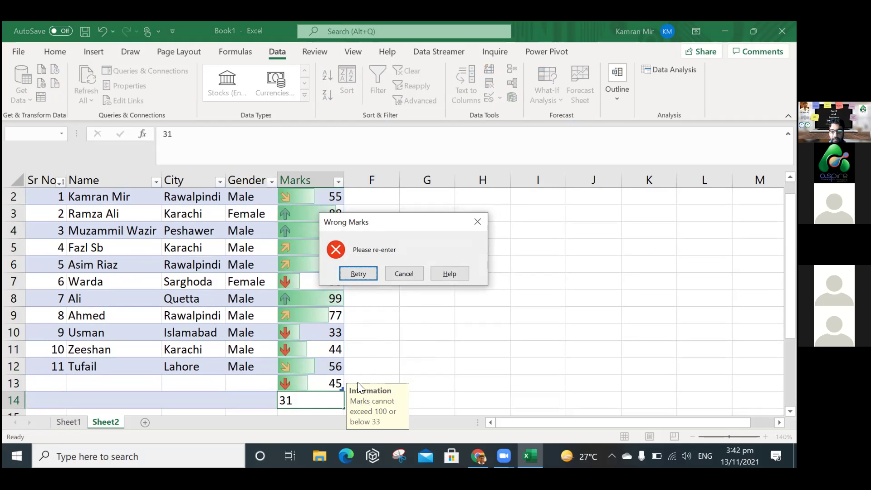
{"action": "left_click", "coordinate": [370, 273]}
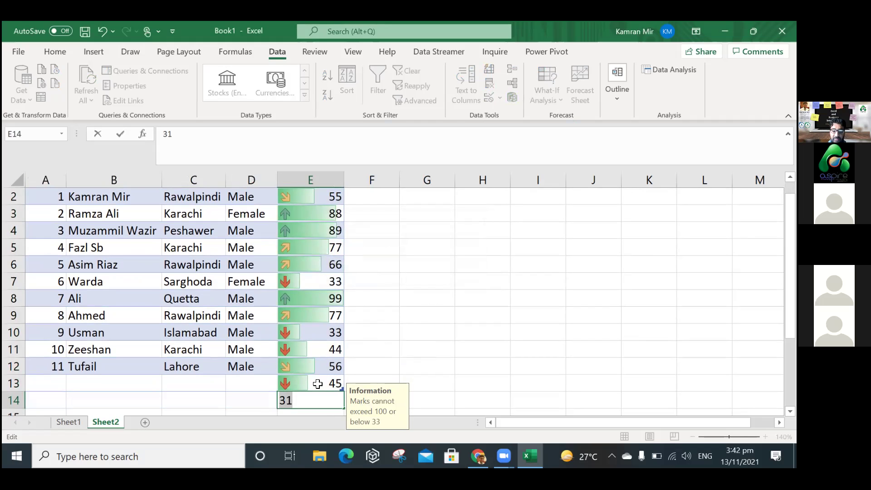
{"action": "type", "text": "99"}
{"action": "key", "text": "Return"}
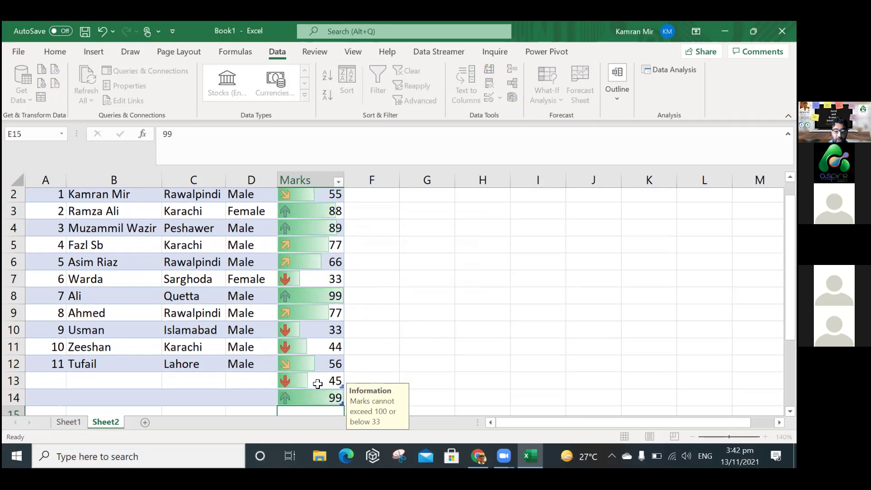
{"action": "type", "text": "100"}
{"action": "key", "text": "Return"}
Try 101, retry after the Wrong Marks alert, and enter 100 instead.
{"action": "type", "text": "101"}
{"action": "key", "text": "Return"}
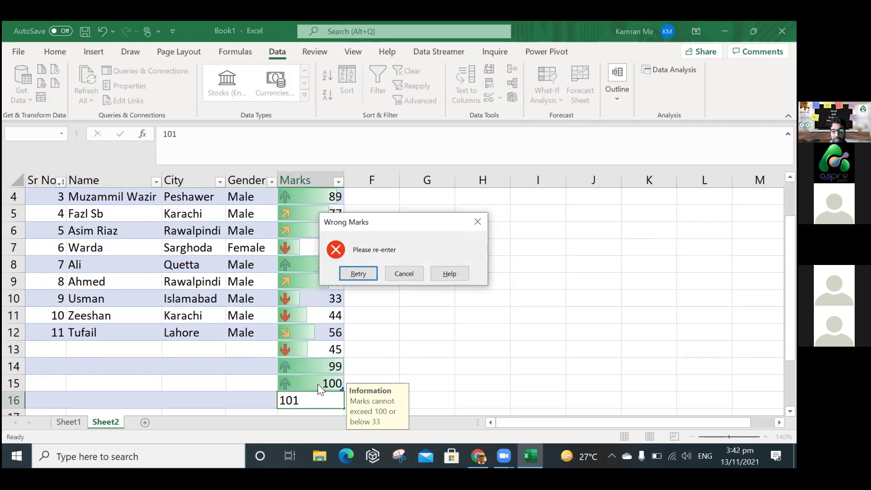
{"action": "left_click", "coordinate": [362, 275]}
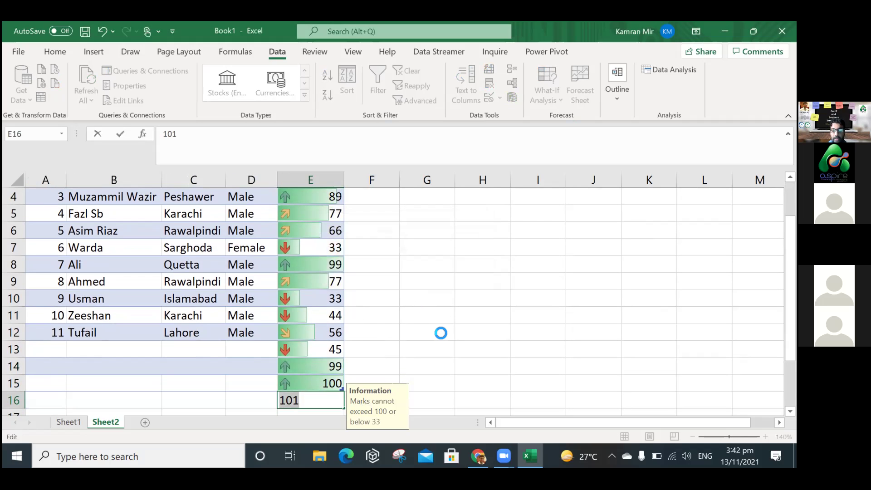
{"action": "type", "text": "100"}
{"action": "key", "text": "Return"}
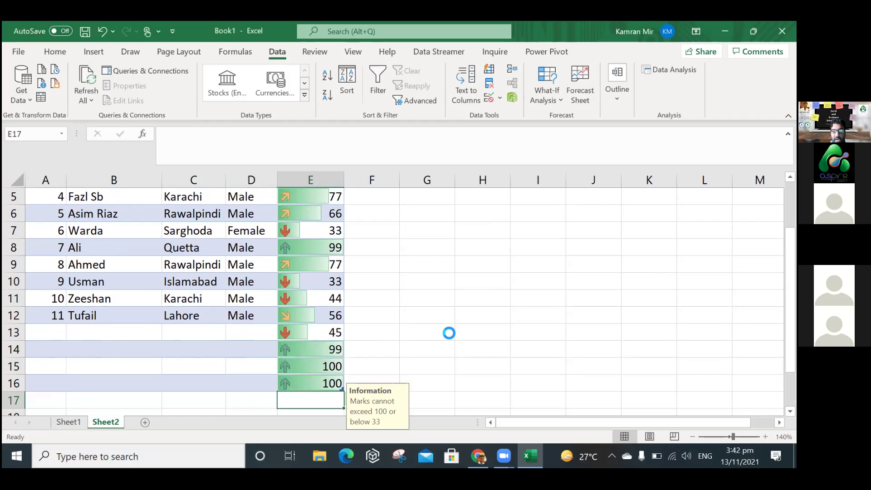
{"action": "left_click", "coordinate": [448, 333]}
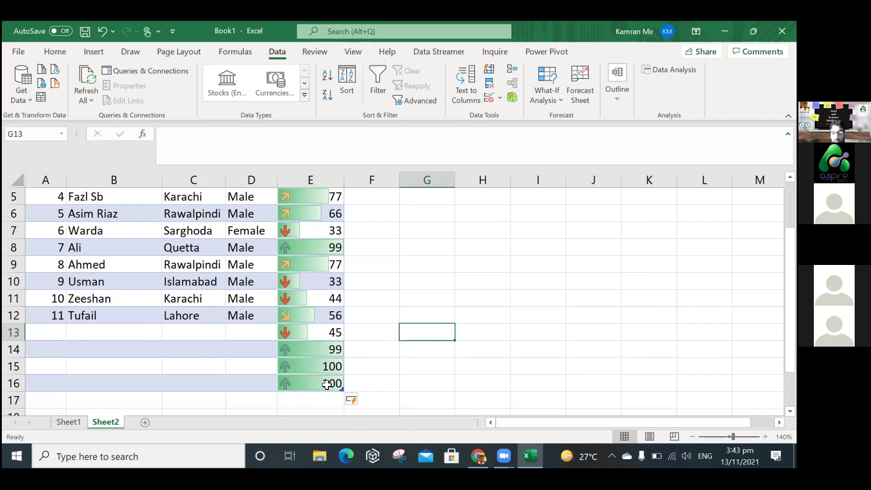
Return to the sheet, browse around the table, and select the whole Marks column E.
{"action": "left_click", "coordinate": [222, 75]}
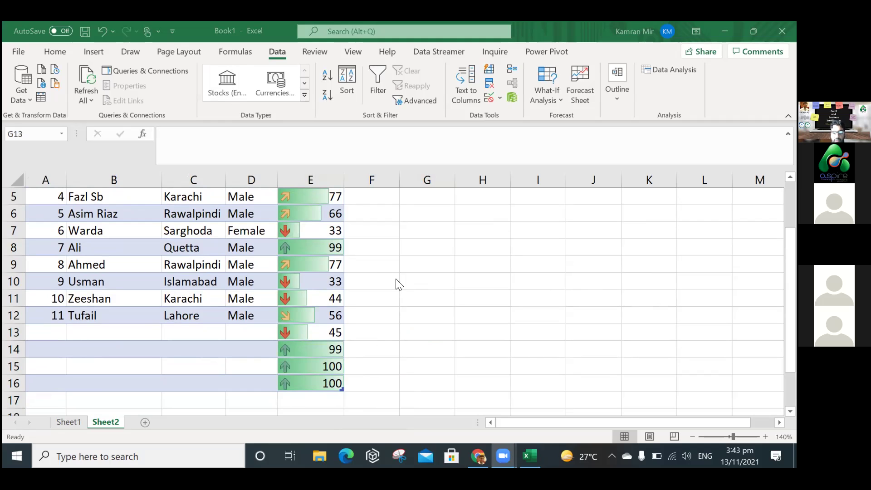
{"action": "key", "text": "alt+Tab"}
{"action": "key", "text": "Up"}
{"action": "key", "text": "Up"}
{"action": "key", "text": "Up"}
{"action": "key", "text": "Up"}
{"action": "key", "text": "Up"}
{"action": "key", "text": "Up"}
{"action": "key", "text": "Up"}
{"action": "key", "text": "Up"}
{"action": "key", "text": "Up"}
{"action": "key", "text": "Up"}
{"action": "key", "text": "Up"}
{"action": "key", "text": "Up"}
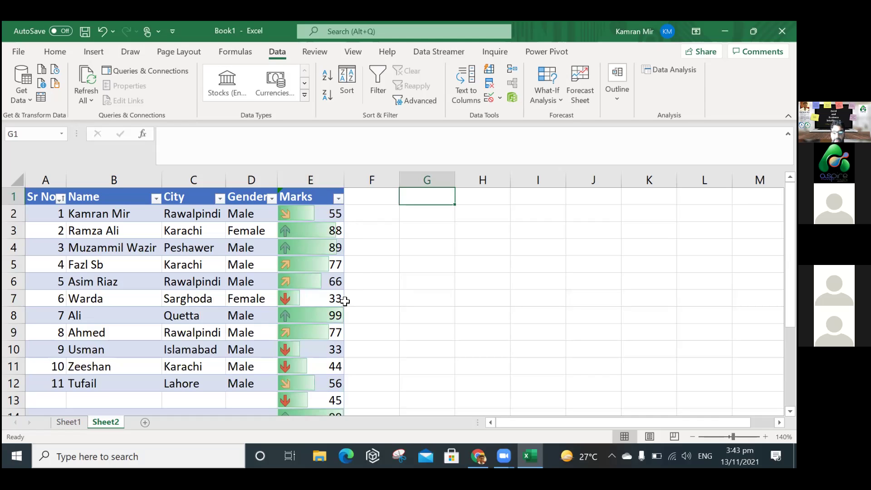
{"action": "left_click", "coordinate": [330, 314]}
{"action": "key", "text": "Right"}
{"action": "key", "text": "Down"}
{"action": "key", "text": "Down"}
{"action": "key", "text": "Down"}
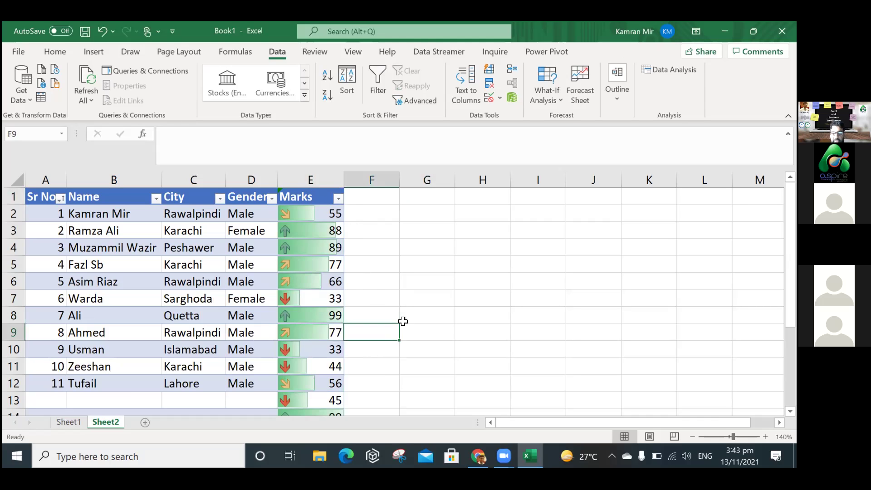
{"action": "key", "text": "Down"}
{"action": "key", "text": "Down"}
{"action": "key", "text": "Down"}
{"action": "key", "text": "Down"}
{"action": "key", "text": "Down"}
{"action": "key", "text": "Down"}
{"action": "key", "text": "Up"}
{"action": "key", "text": "ctrl+Up"}
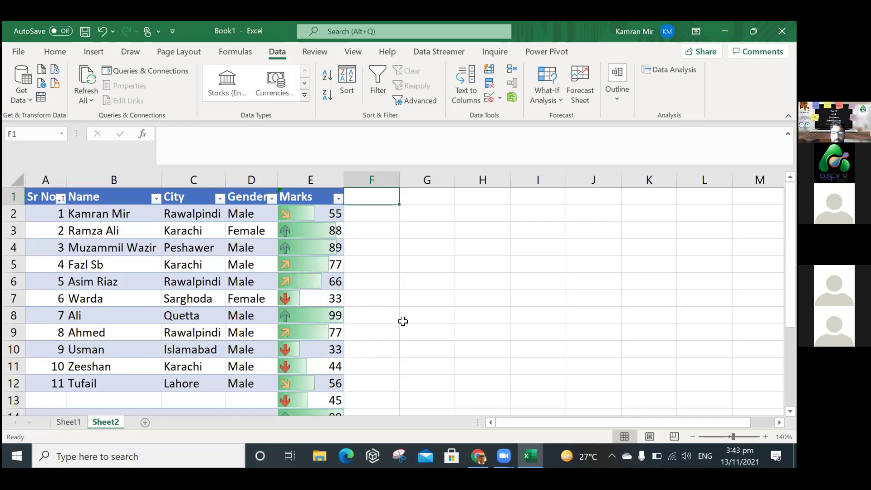
{"action": "left_click", "coordinate": [327, 177]}
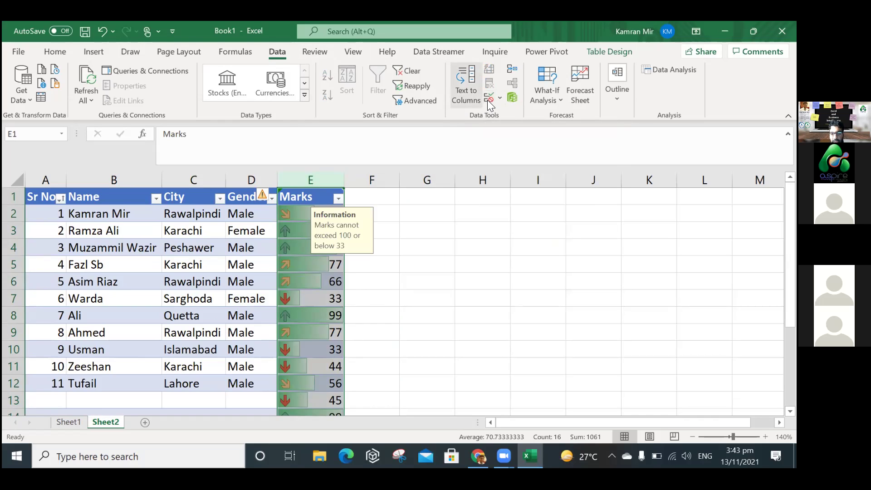
{"action": "left_click", "coordinate": [487, 100]}
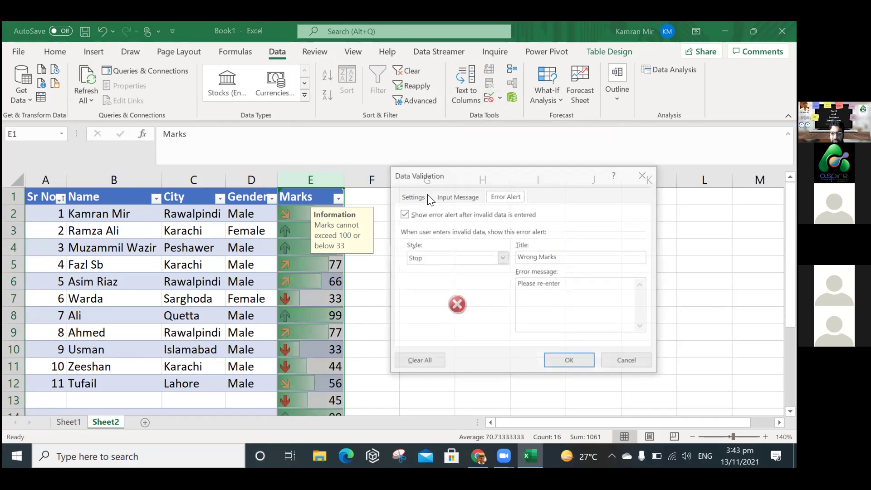
{"action": "left_click", "coordinate": [417, 196]}
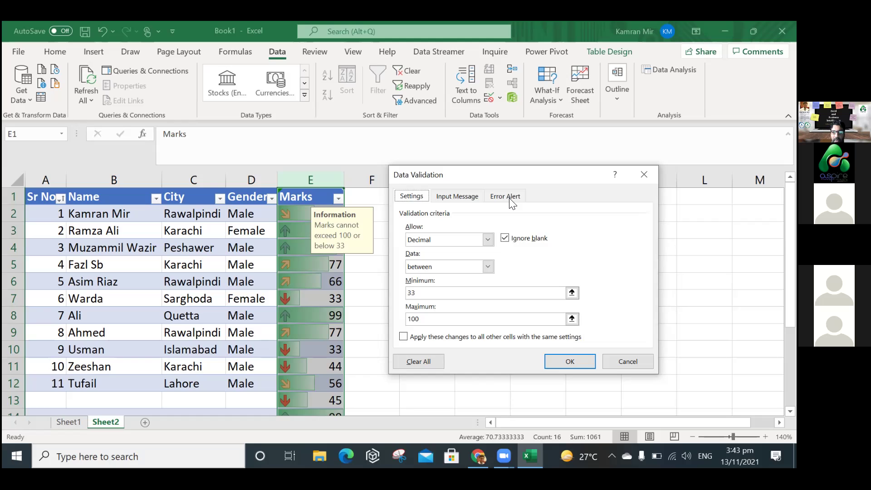
{"action": "left_click", "coordinate": [563, 361]}
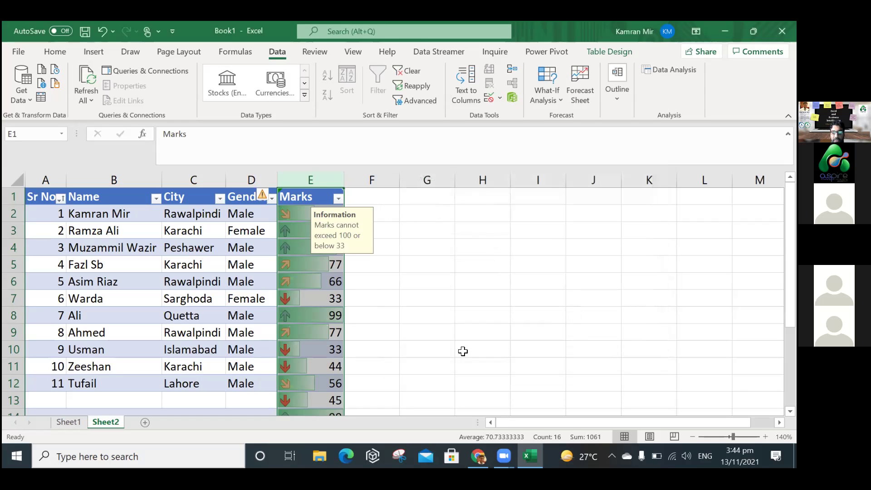
{"action": "left_click", "coordinate": [463, 351]}
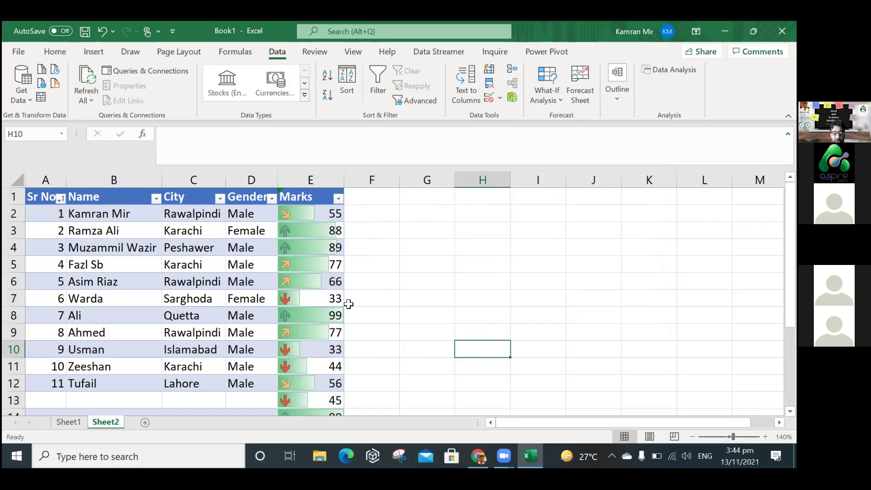
{"action": "left_click", "coordinate": [199, 384]}
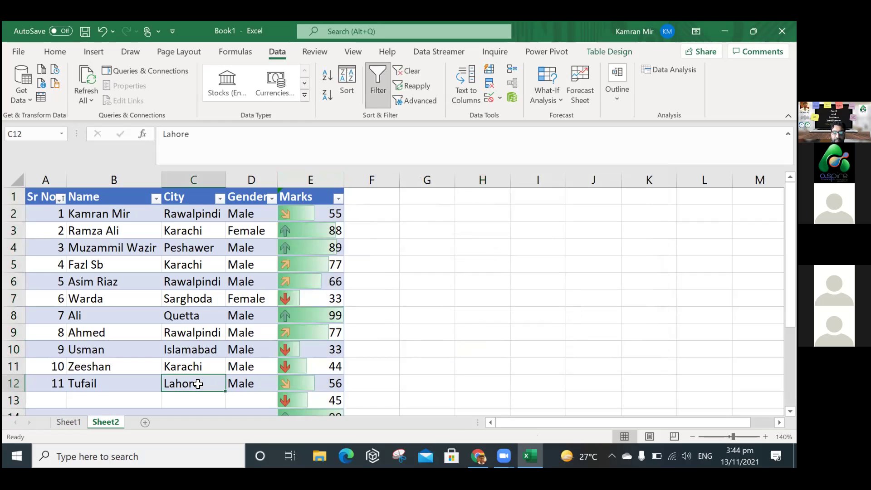
{"action": "key", "text": "Left"}
{"action": "key", "text": "Right"}
{"action": "key", "text": "Down"}
{"action": "key", "text": "Down"}
{"action": "key", "text": "Down"}
{"action": "key", "text": "Up"}
{"action": "key", "text": "Up"}
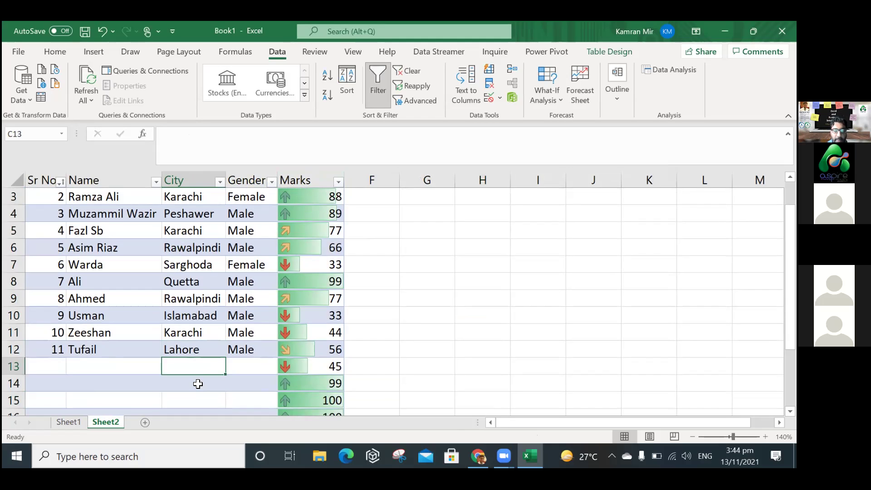
{"action": "type", "text": "K"}
{"action": "key", "text": "BackSpace"}
{"action": "key", "text": "BackSpace"}
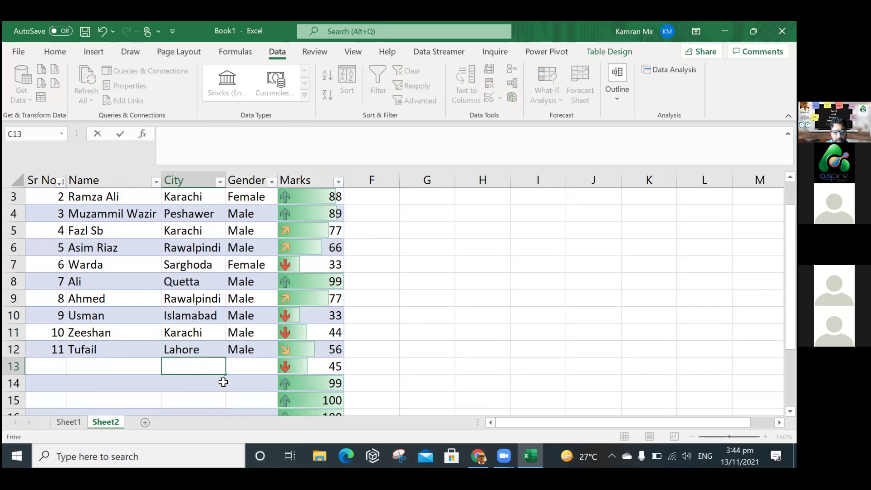
{"action": "left_click", "coordinate": [205, 298]}
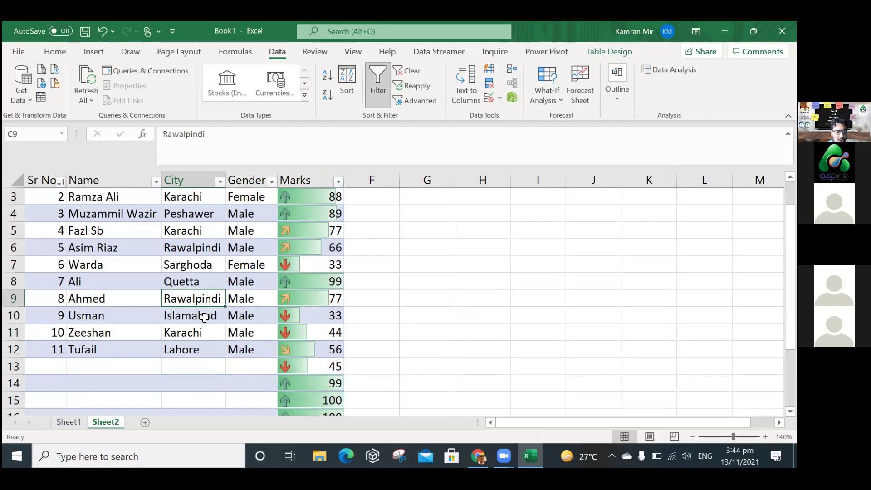
{"action": "left_click", "coordinate": [249, 317]}
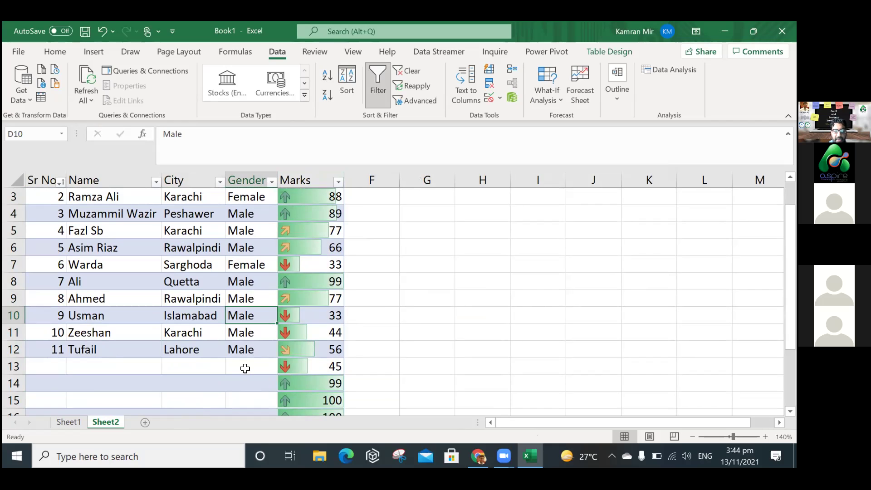
{"action": "left_click", "coordinate": [245, 368]}
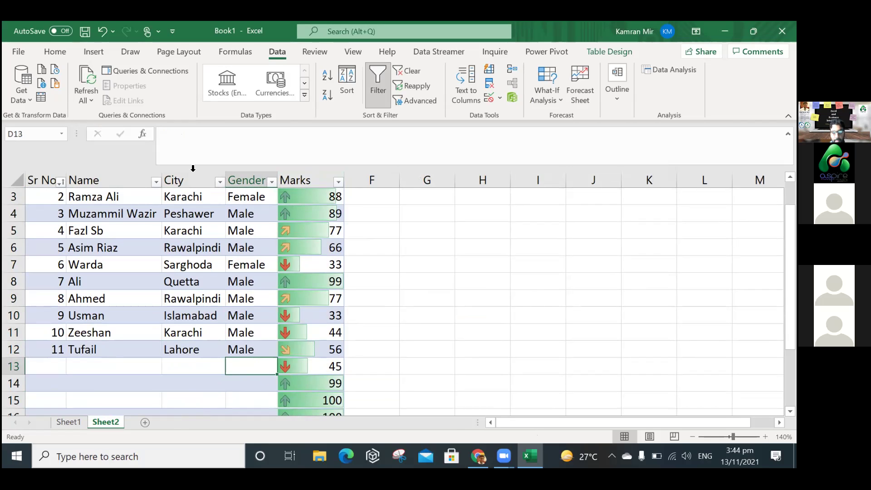
{"action": "left_click", "coordinate": [440, 182]}
{"action": "left_click", "coordinate": [505, 296]}
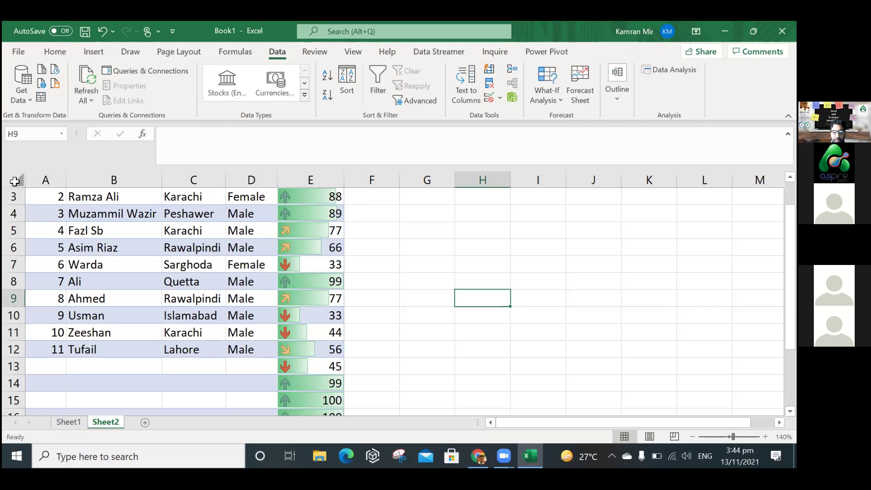
{"action": "left_click", "coordinate": [340, 234]}
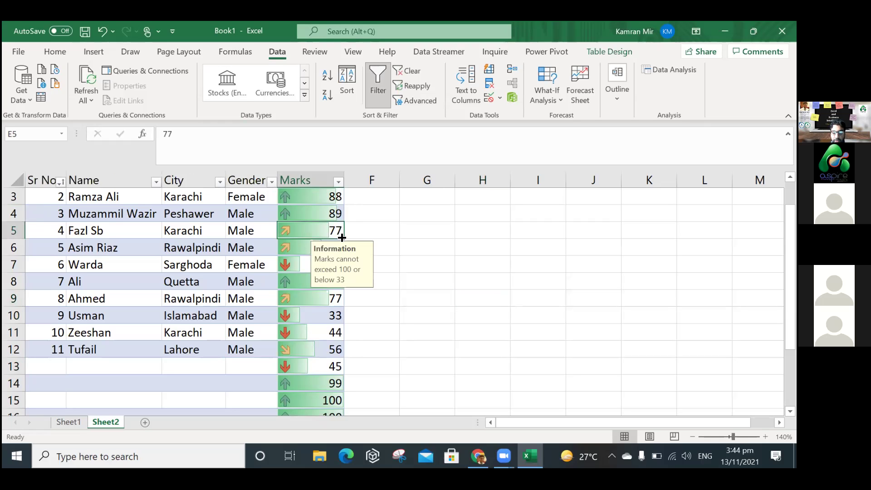
{"action": "key", "text": "Up"}
{"action": "key", "text": "Up"}
{"action": "key", "text": "Up"}
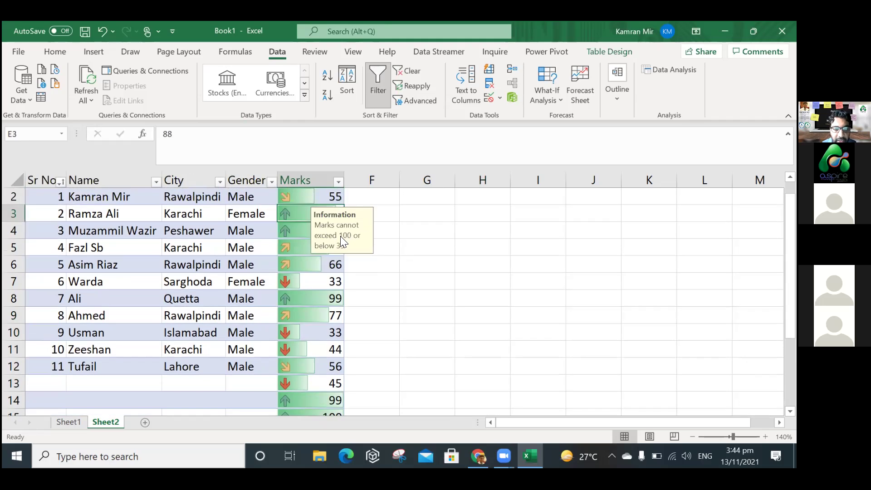
{"action": "key", "text": "Up"}
{"action": "key", "text": "Left"}
{"action": "key", "text": "Left"}
{"action": "key", "text": "Down"}
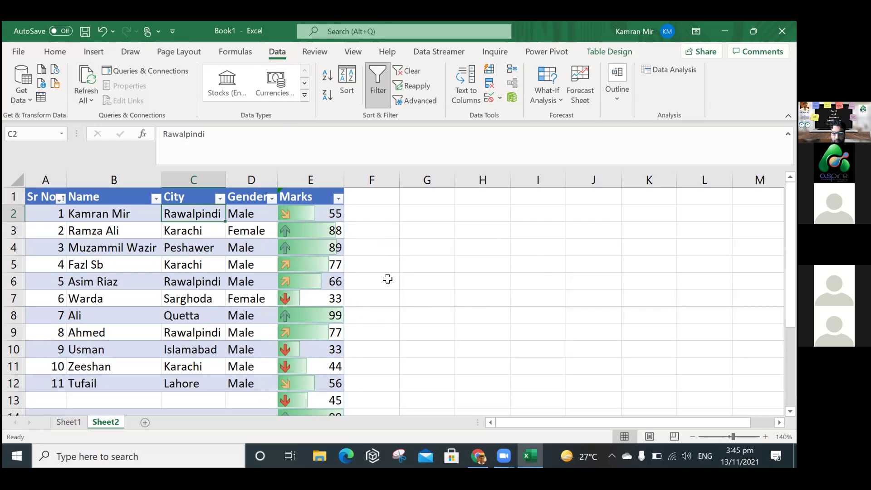
Move around column F near row 12 and refocus the spreadsheet.
{"action": "left_click", "coordinate": [368, 317]}
{"action": "left_click", "coordinate": [388, 279]}
{"action": "key", "text": "Down"}
{"action": "key", "text": "Down"}
{"action": "key", "text": "Down"}
{"action": "key", "text": "Down"}
{"action": "key", "text": "Down"}
{"action": "key", "text": "Down"}
{"action": "key", "text": "Down"}
{"action": "key", "text": "Down"}
{"action": "key", "text": "Down"}
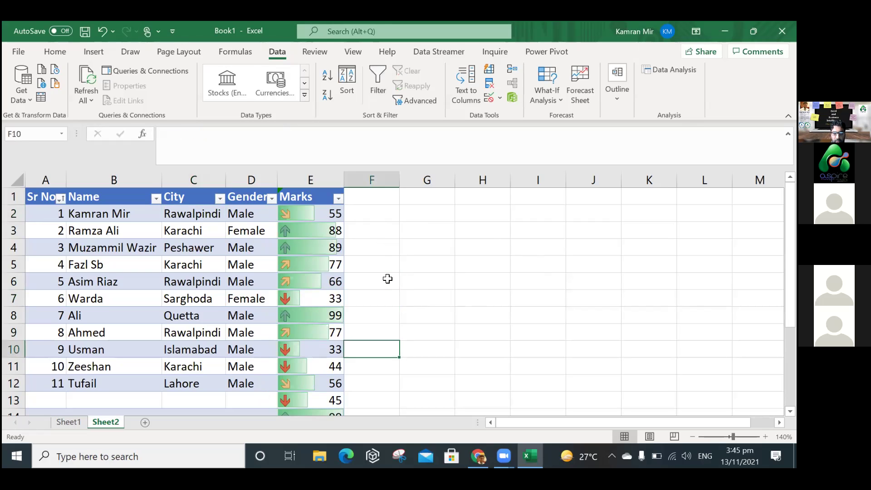
{"action": "key", "text": "Up"}
{"action": "key", "text": "Up"}
{"action": "key", "text": "Up"}
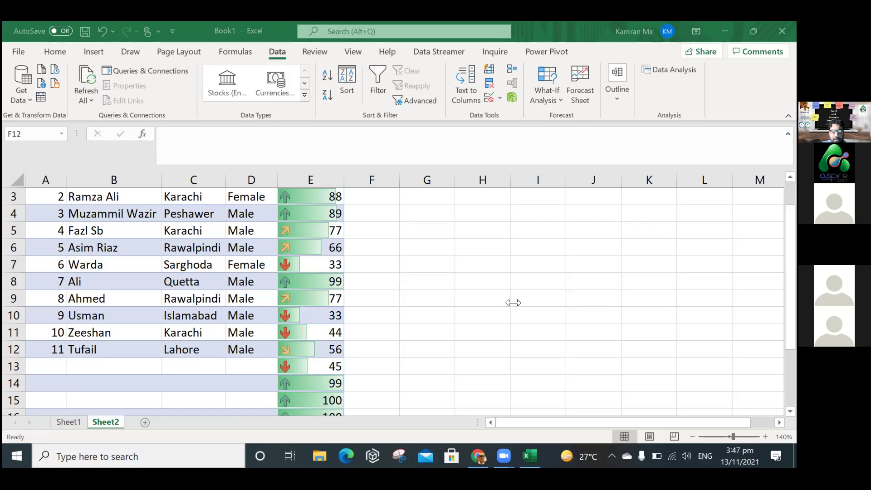
{"action": "left_click", "coordinate": [406, 343]}
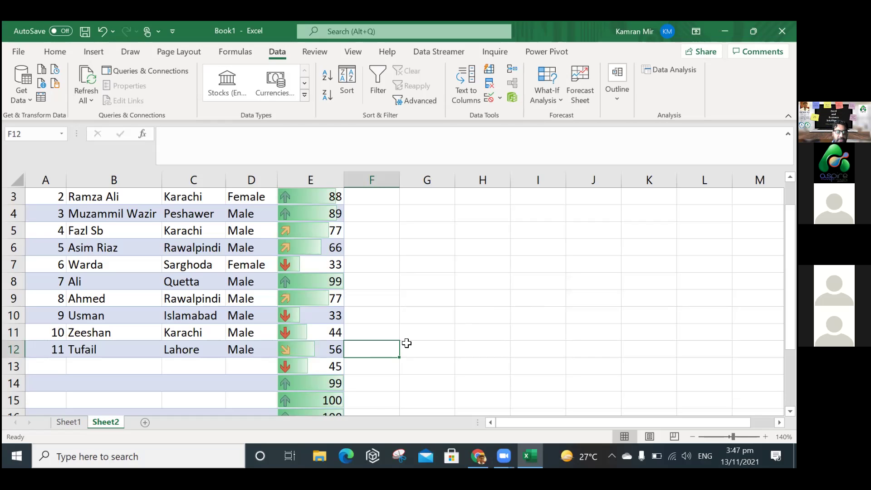
Select the Marks column, then the Gender cell in row 12.
{"action": "left_click", "coordinate": [322, 177]}
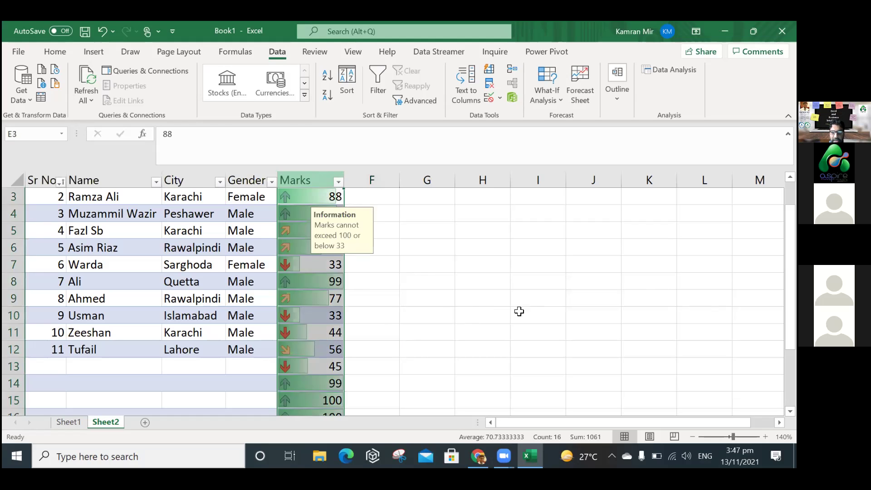
{"action": "left_click", "coordinate": [248, 348]}
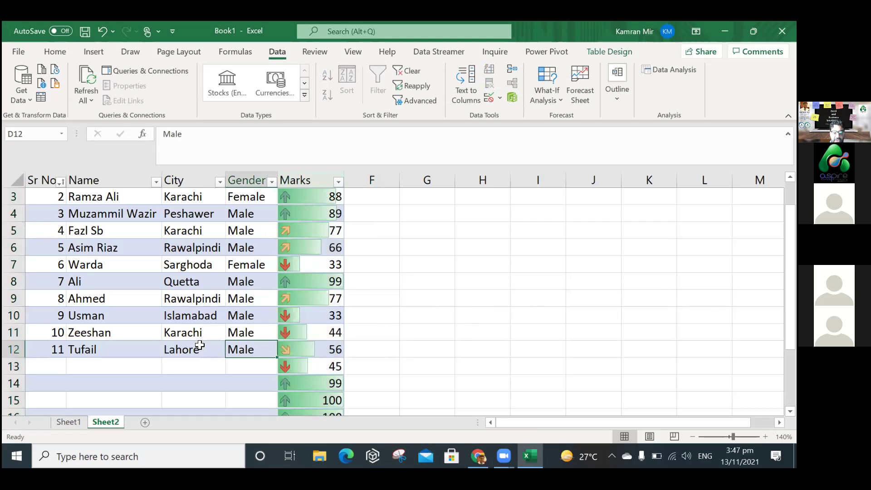
{"action": "left_click", "coordinate": [255, 336]}
{"action": "left_click", "coordinate": [255, 346]}
{"action": "left_click", "coordinate": [255, 336]}
{"action": "left_click", "coordinate": [253, 350]}
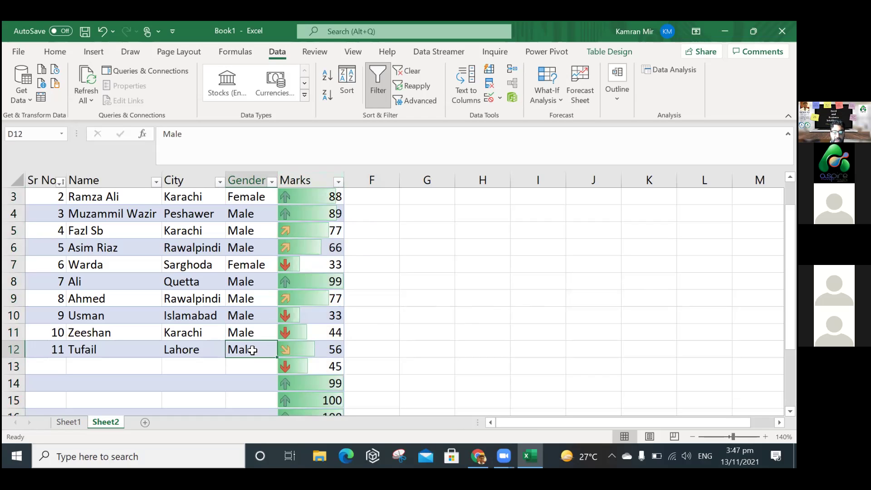
Add a new worksheet named Lists.
{"action": "left_click", "coordinate": [146, 423]}
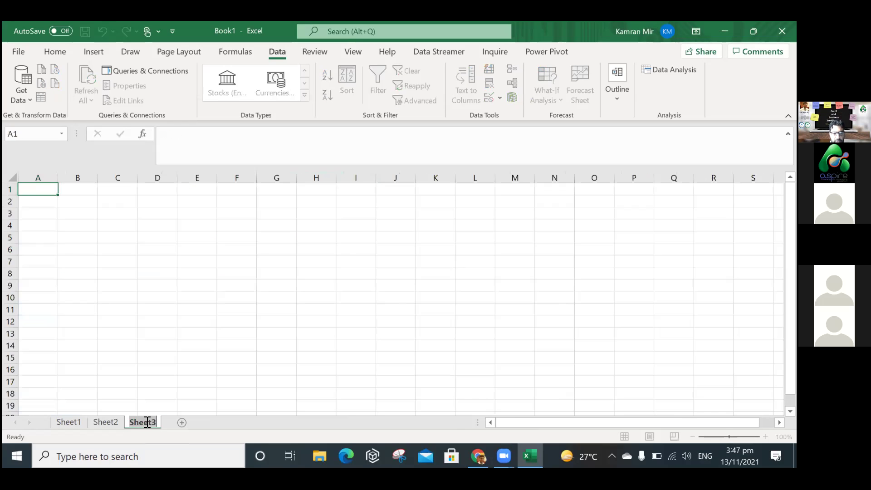
{"action": "type", "text": "Lists"}
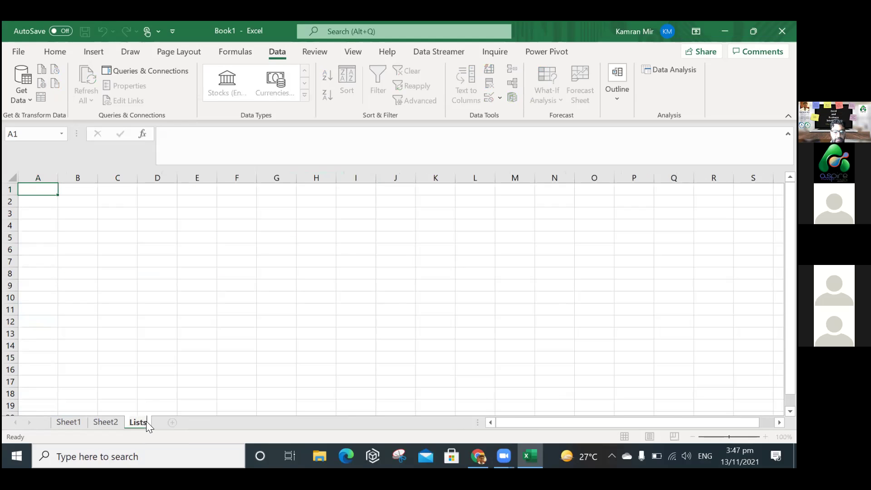
{"action": "key", "text": "Return"}
Enter Male, Female and N/A in cells A1 to A3 of the Lists sheet.
{"action": "left_click", "coordinate": [223, 286]}
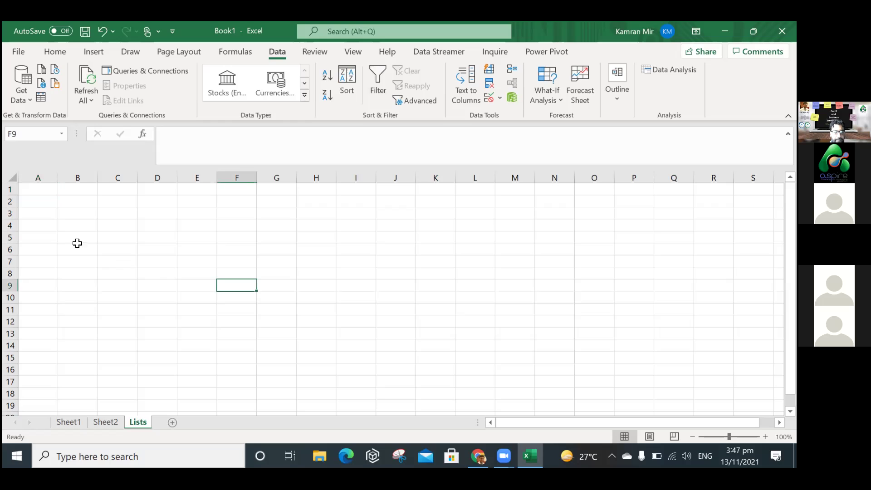
{"action": "left_click", "coordinate": [48, 190]}
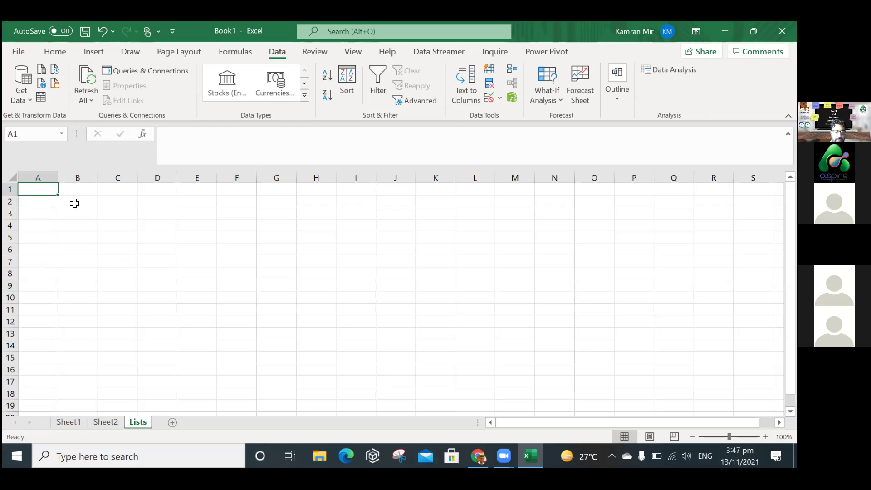
{"action": "type", "text": "Male"}
{"action": "key", "text": "Return"}
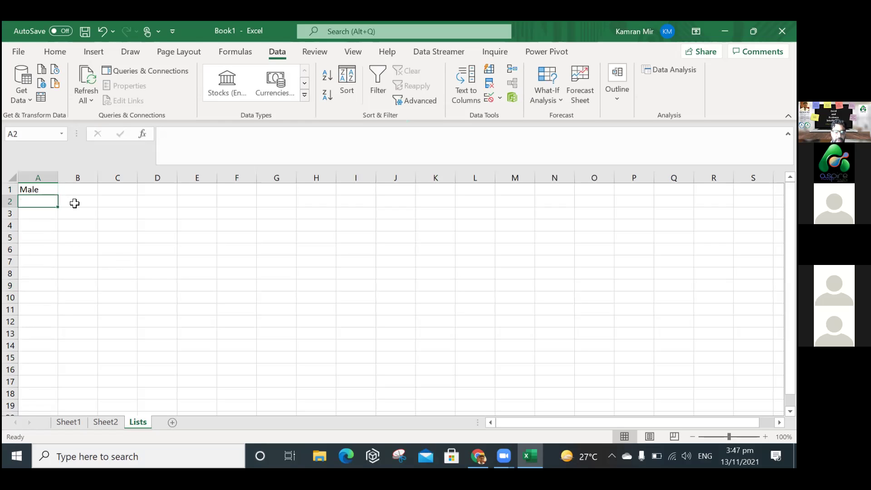
{"action": "type", "text": "Female"}
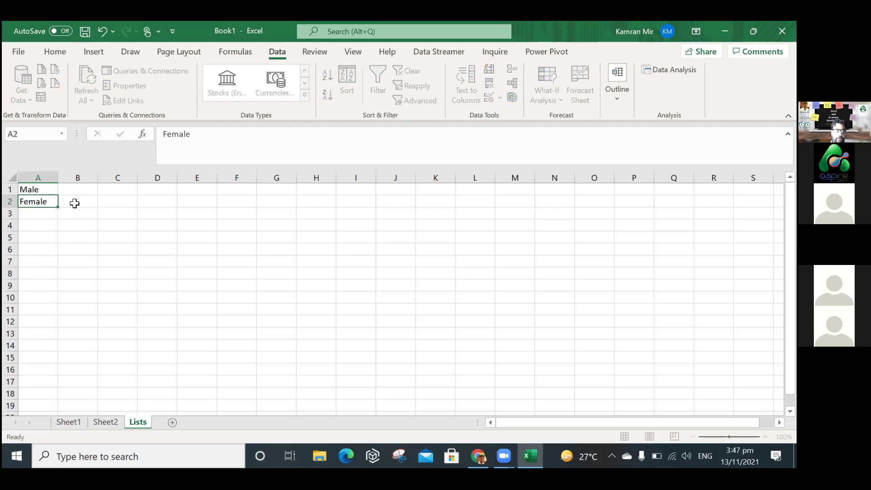
{"action": "key", "text": "Return"}
{"action": "left_click", "coordinate": [82, 189]}
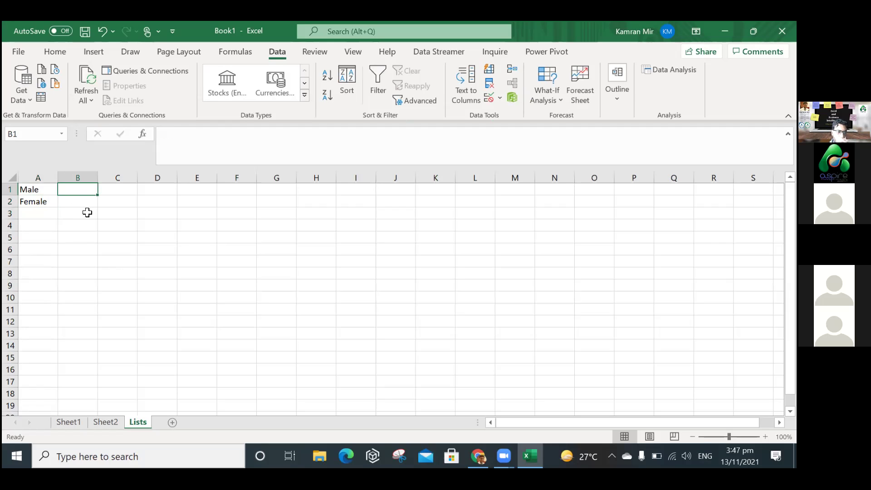
{"action": "left_click", "coordinate": [48, 215]}
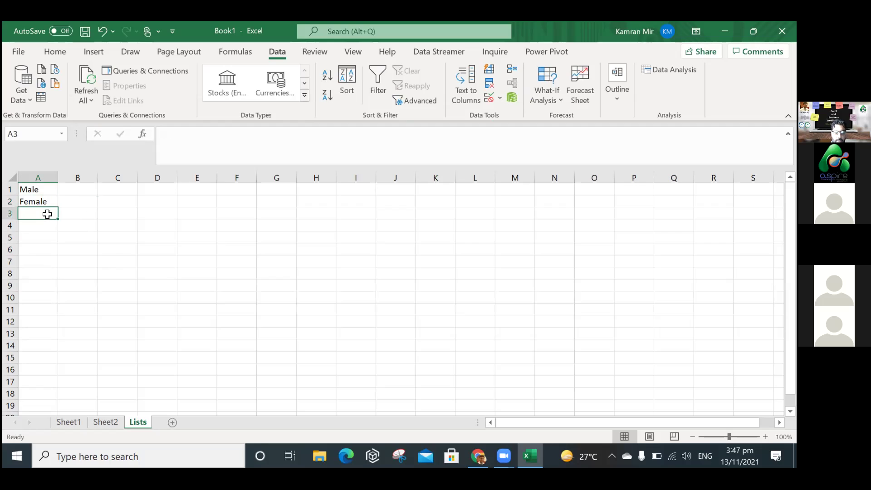
{"action": "type", "text": "N/A"}
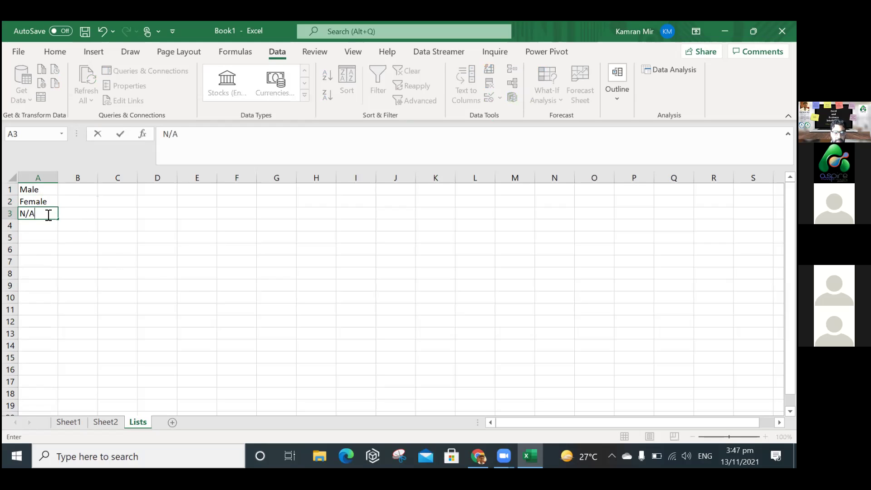
{"action": "key", "text": "Return"}
{"action": "left_click", "coordinate": [91, 226]}
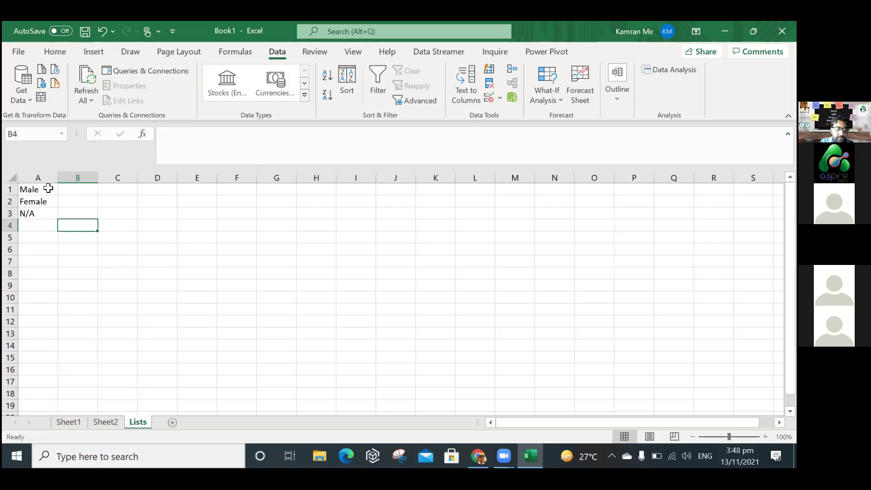
Define the name GenderList for the range A1:A3.
{"action": "left_click_drag", "start_coordinate": [48, 189], "coordinate": [48, 213]}
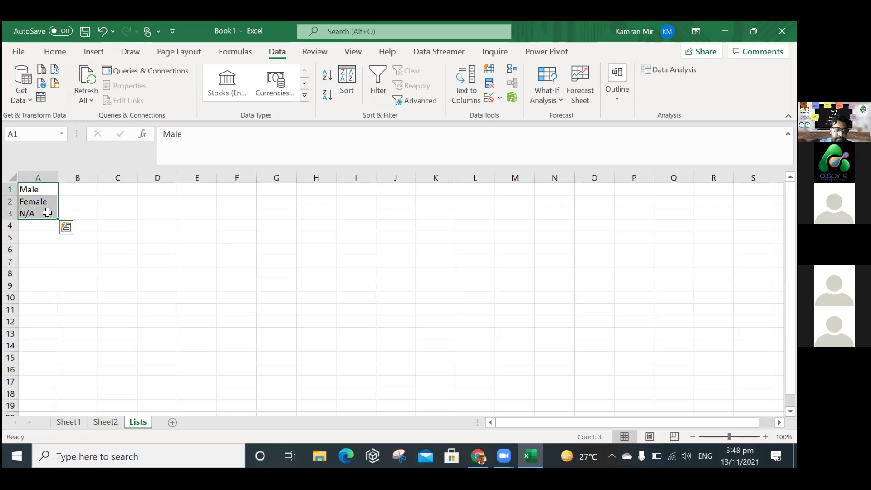
{"action": "right_click", "coordinate": [47, 212]}
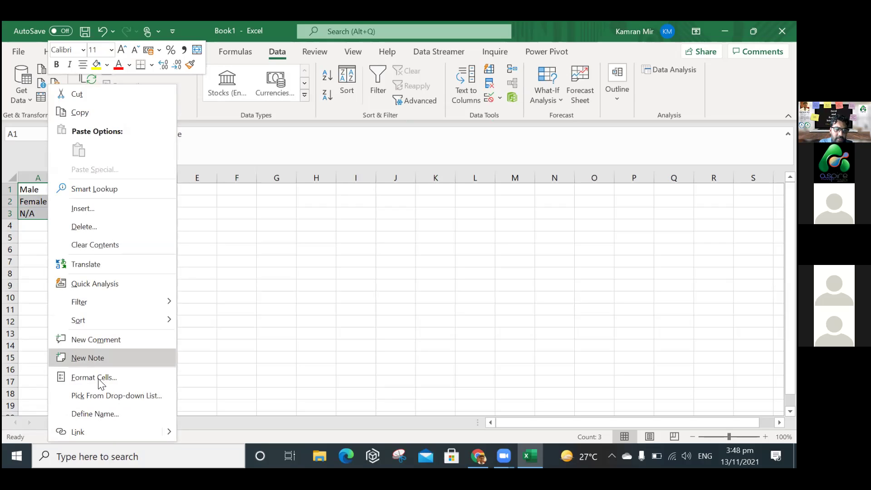
{"action": "left_click", "coordinate": [101, 414]}
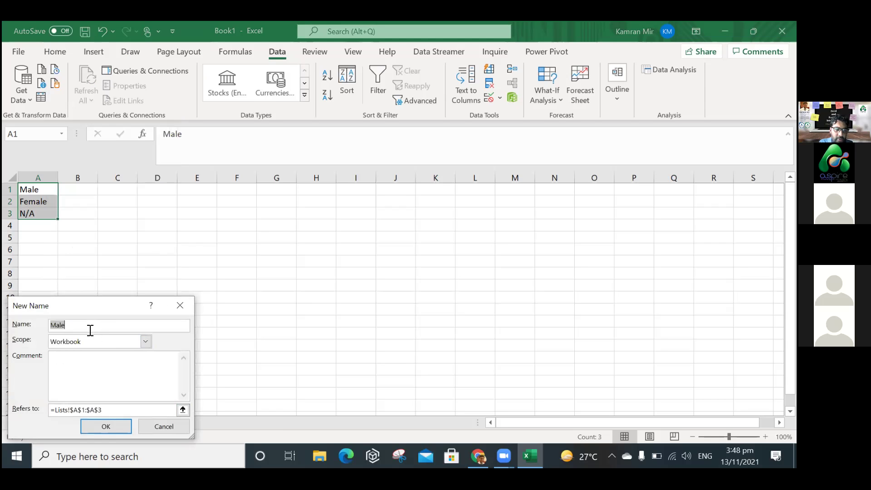
{"action": "type", "text": "GenderList"}
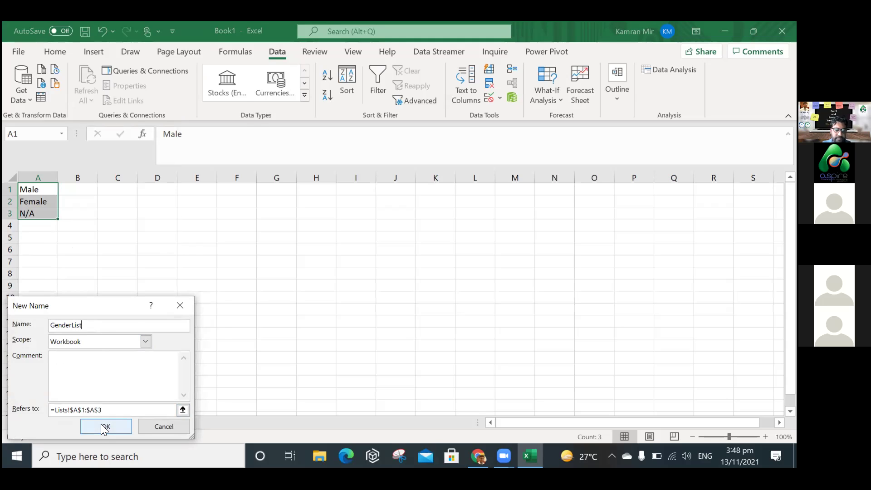
{"action": "left_click", "coordinate": [101, 424]}
Reselect A1:A3, then switch back to the Sheet2 student table.
{"action": "left_click_drag", "start_coordinate": [43, 189], "coordinate": [46, 212]}
{"action": "right_click", "coordinate": [46, 209]}
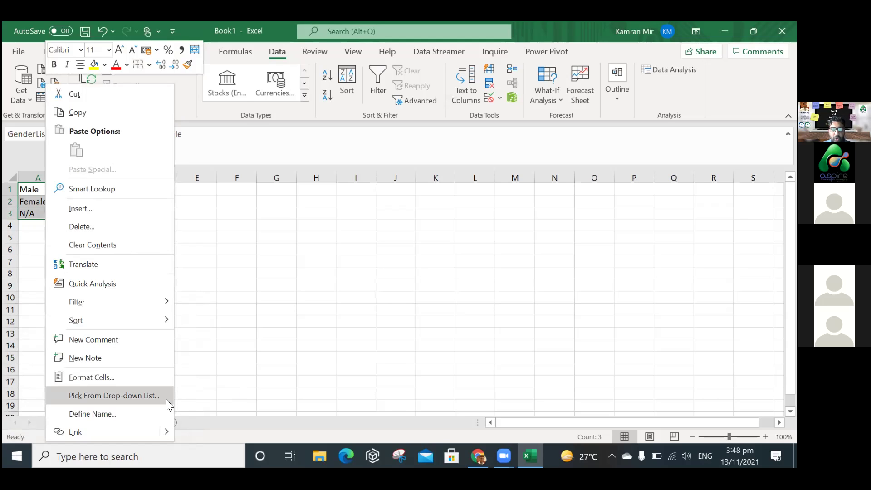
{"action": "key", "text": "Escape"}
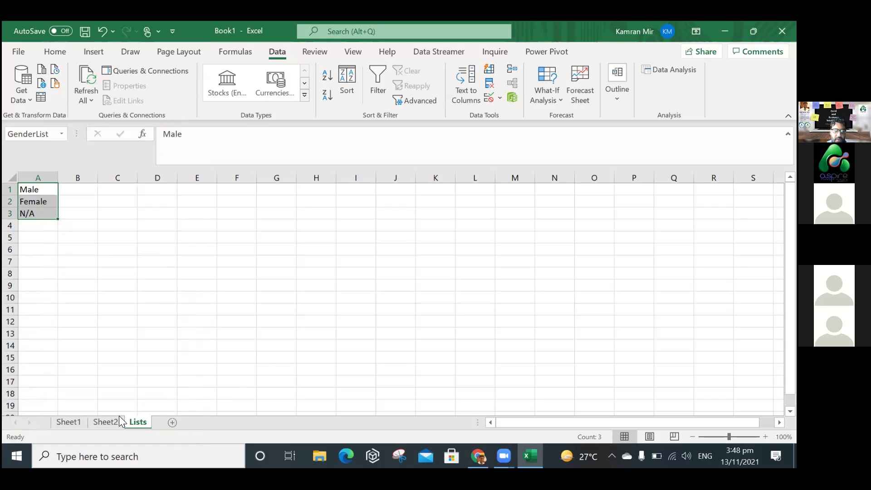
{"action": "key", "text": "ctrl+Page_Up"}
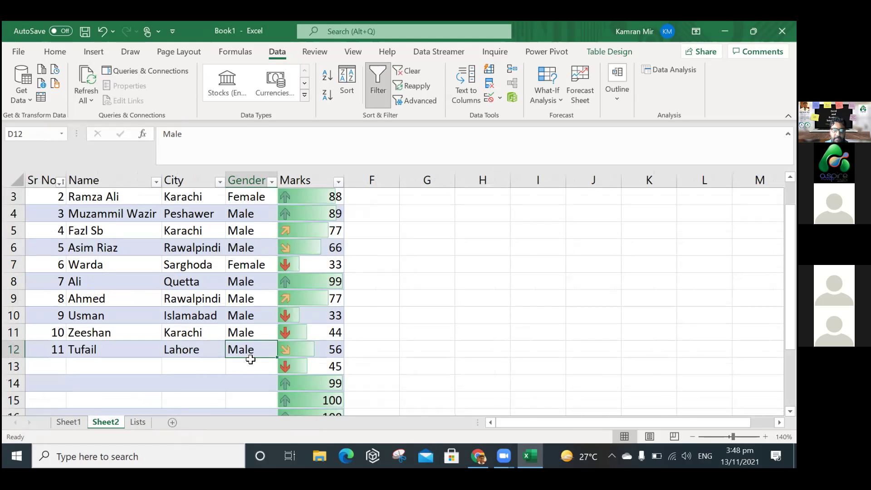
Give the Gender data List validation with source =GenderList.
{"action": "left_click", "coordinate": [243, 178]}
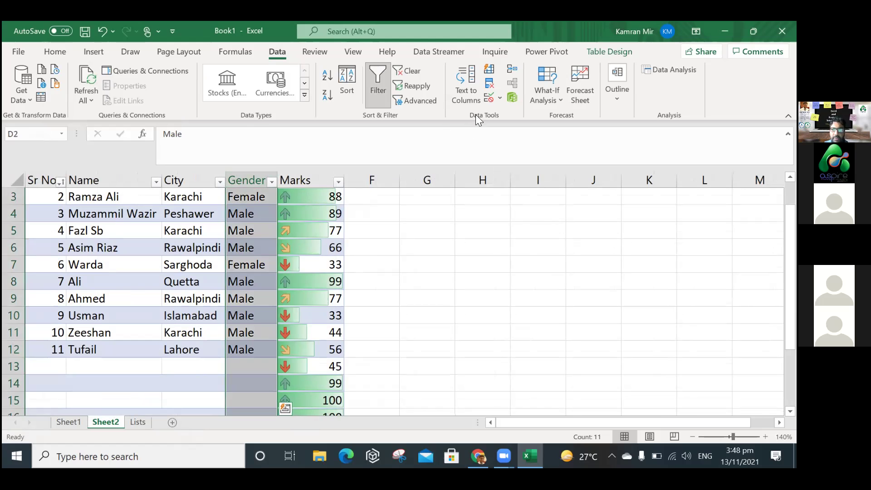
{"action": "left_click", "coordinate": [489, 96]}
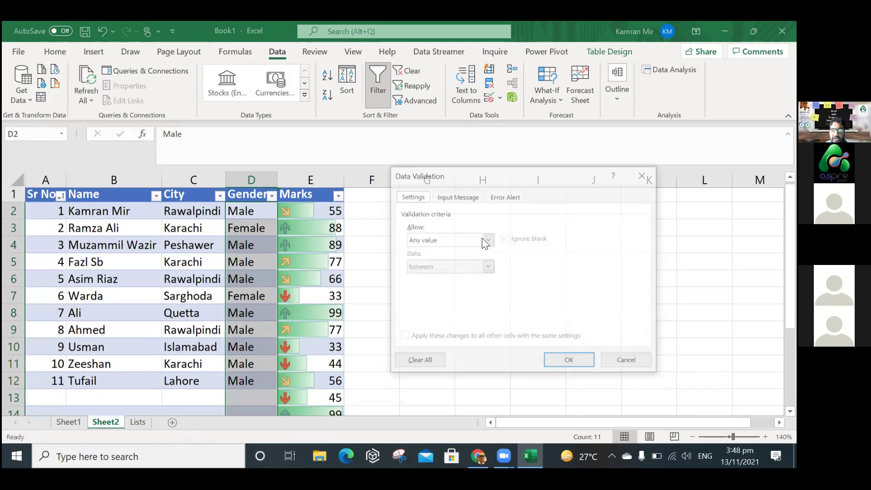
{"action": "left_click", "coordinate": [486, 240]}
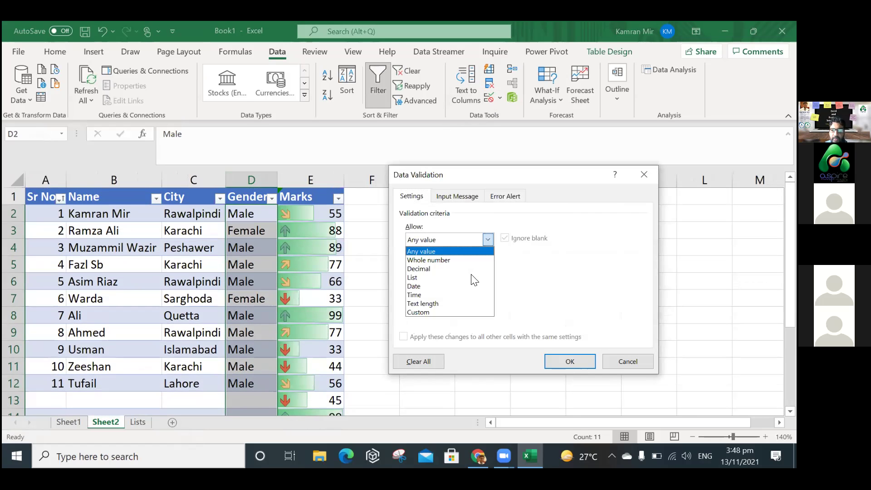
{"action": "left_click", "coordinate": [483, 278]}
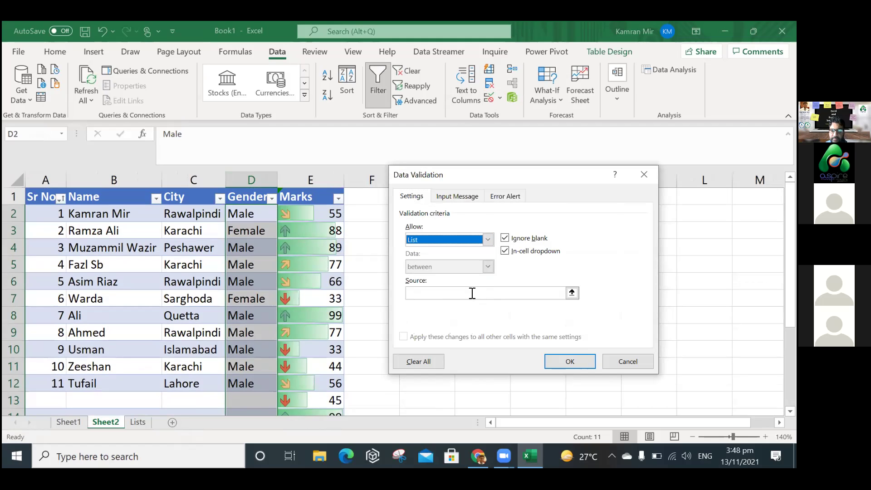
{"action": "left_click", "coordinate": [457, 239]}
{"action": "left_click", "coordinate": [460, 278]}
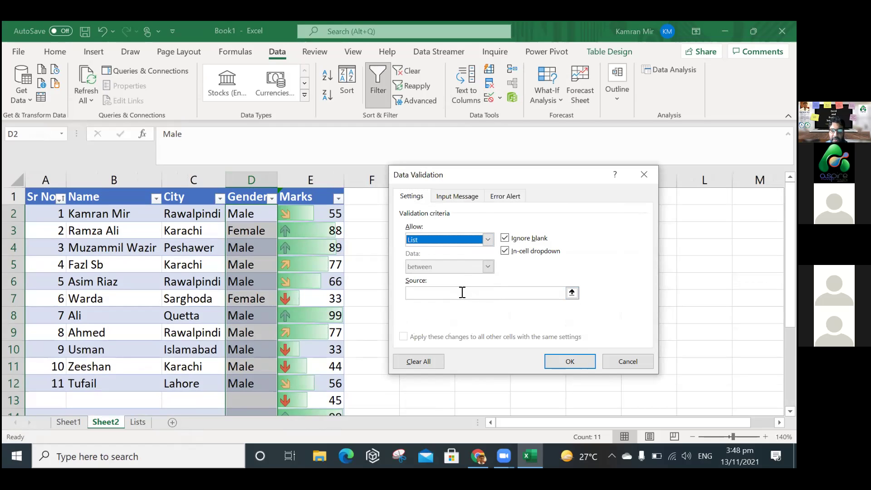
{"action": "left_click", "coordinate": [461, 293]}
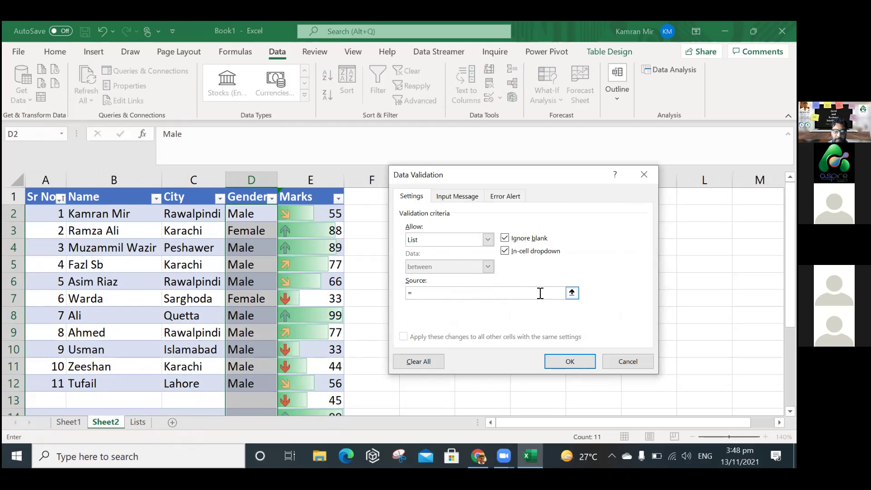
{"action": "type", "text": "=GenderList"}
{"action": "key", "text": "Return"}
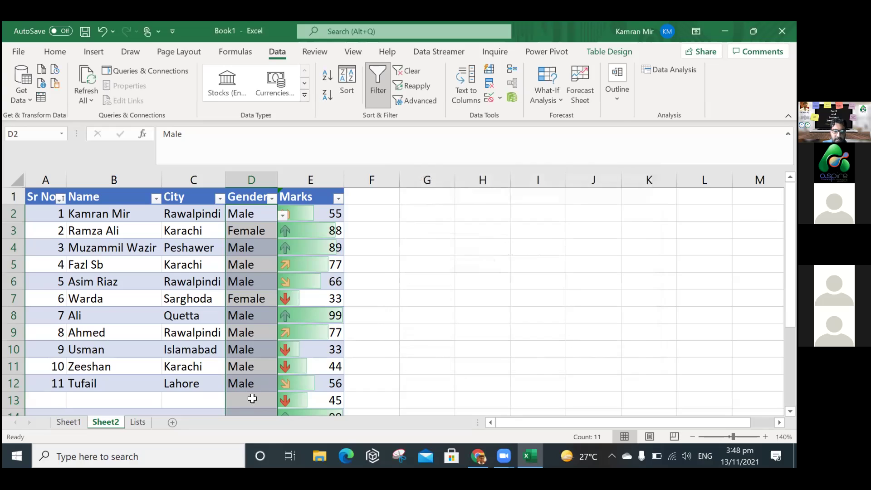
Try the dropdown in D13, then select all of column D and reopen Data Validation (Alt+A, V).
{"action": "left_click", "coordinate": [274, 401]}
{"action": "left_click", "coordinate": [281, 403]}
{"action": "left_click", "coordinate": [359, 373]}
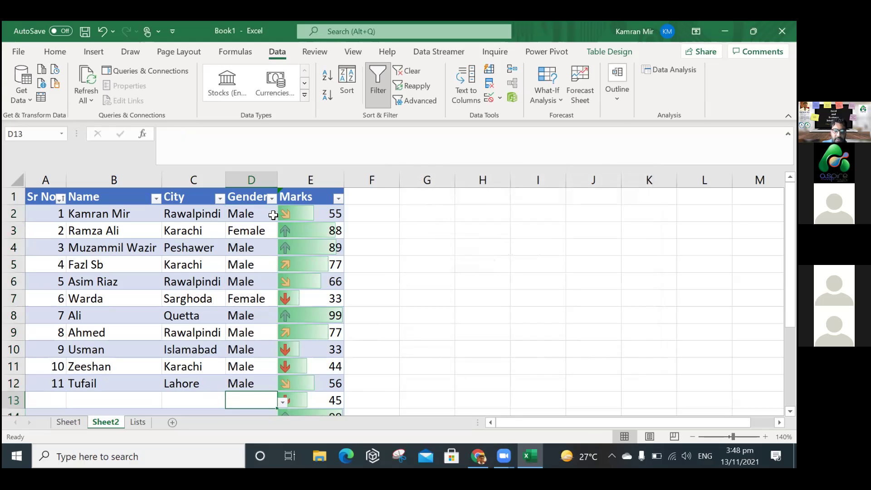
{"action": "left_click", "coordinate": [254, 181]}
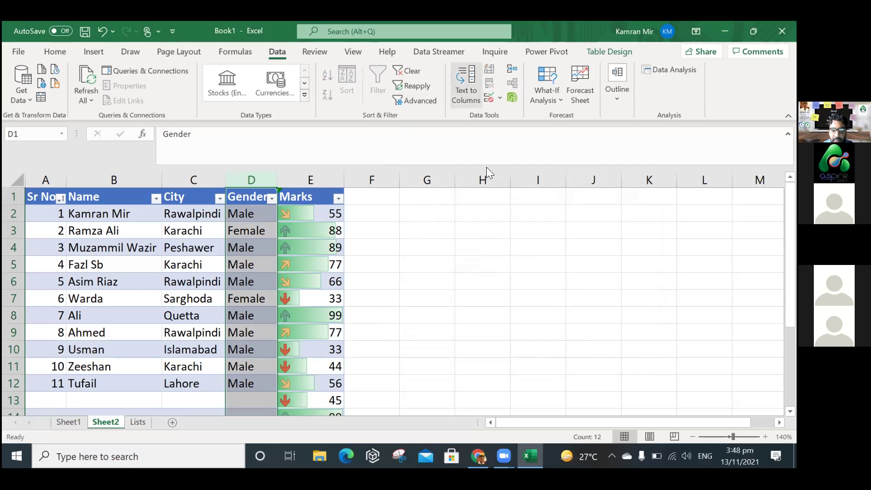
{"action": "key", "text": "alt+a"}
{"action": "key", "text": "v"}
{"action": "key", "text": "v"}
Confirm List with source =GenderList for column D and apply it.
{"action": "left_click", "coordinate": [443, 231]}
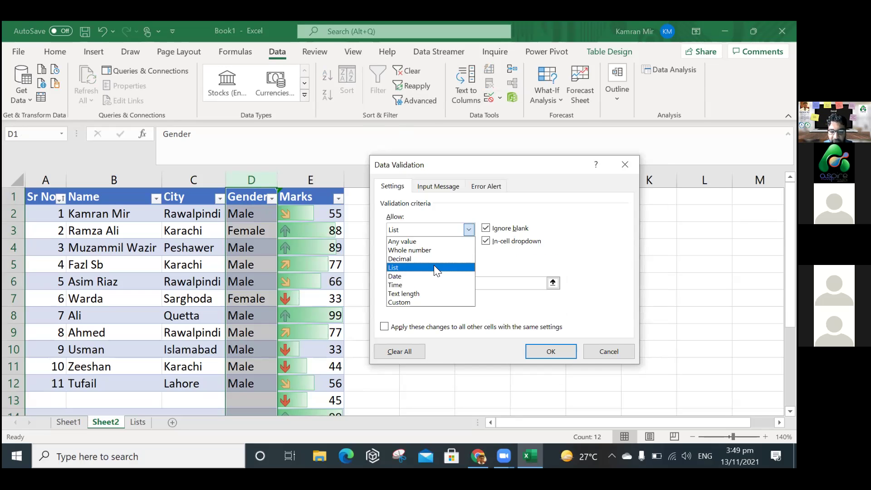
{"action": "left_click", "coordinate": [433, 266]}
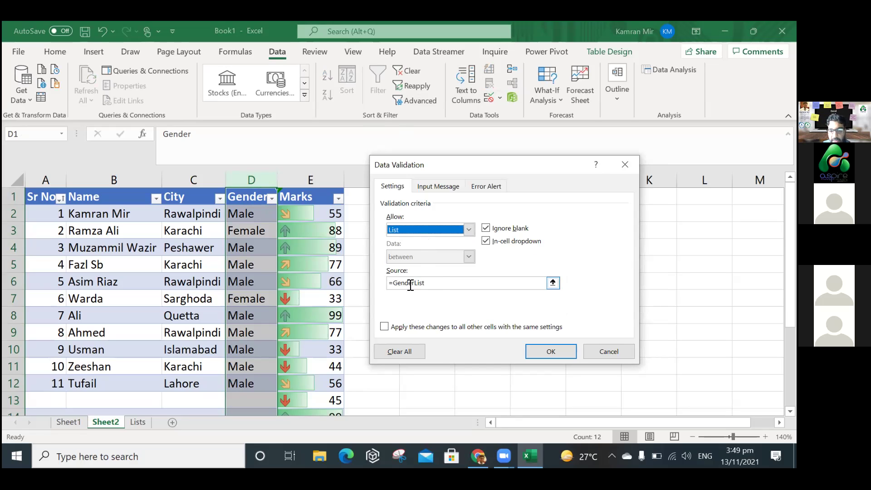
{"action": "left_click_drag", "start_coordinate": [393, 283], "coordinate": [435, 286]}
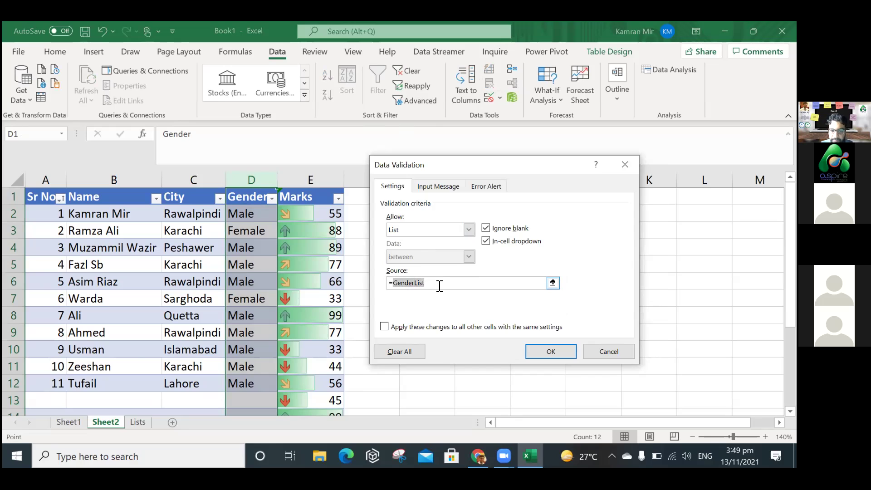
{"action": "left_click", "coordinate": [439, 286]}
{"action": "left_click_drag", "start_coordinate": [394, 283], "coordinate": [443, 286]}
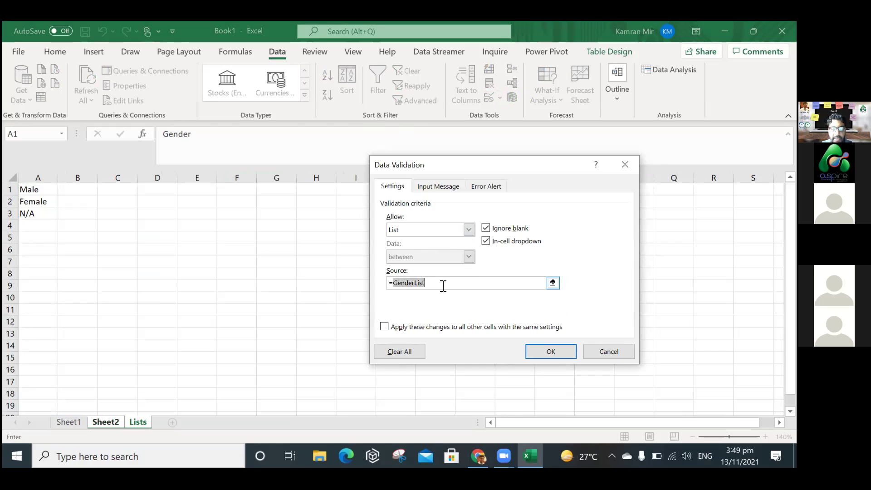
{"action": "left_click", "coordinate": [549, 352]}
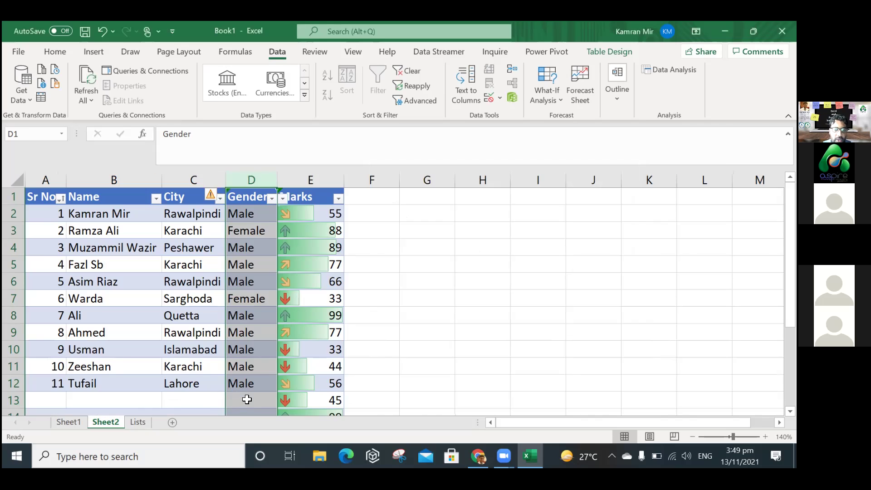
{"action": "left_click", "coordinate": [247, 400]}
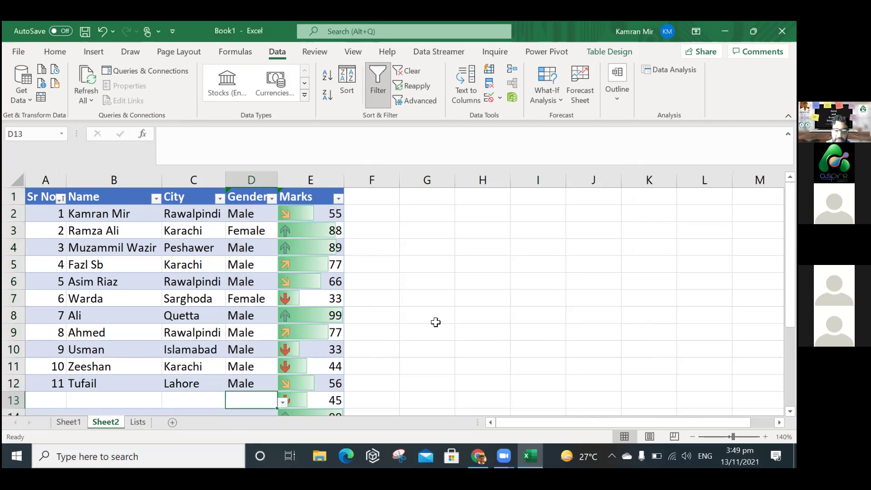
Pick N/A for D13 and Female for D14 from the gender dropdowns.
{"action": "scroll", "coordinate": [435, 323], "scroll_direction": "down", "scroll_amount": 4}
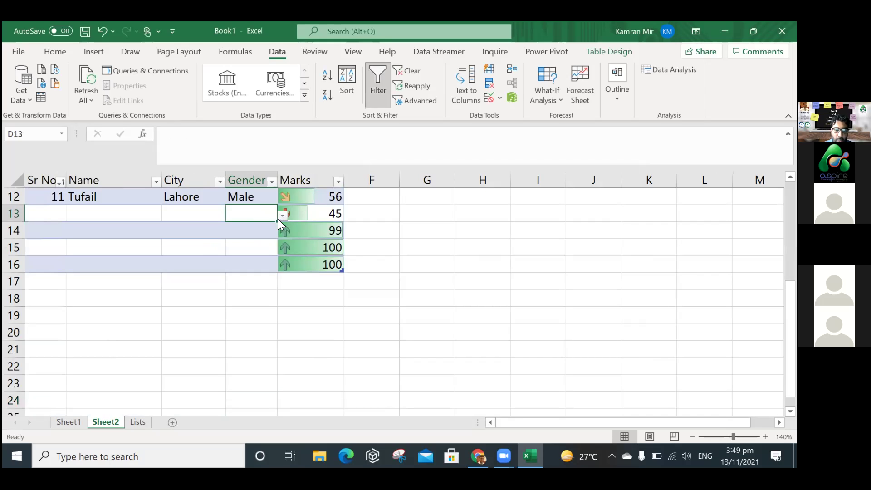
{"action": "left_click", "coordinate": [281, 217]}
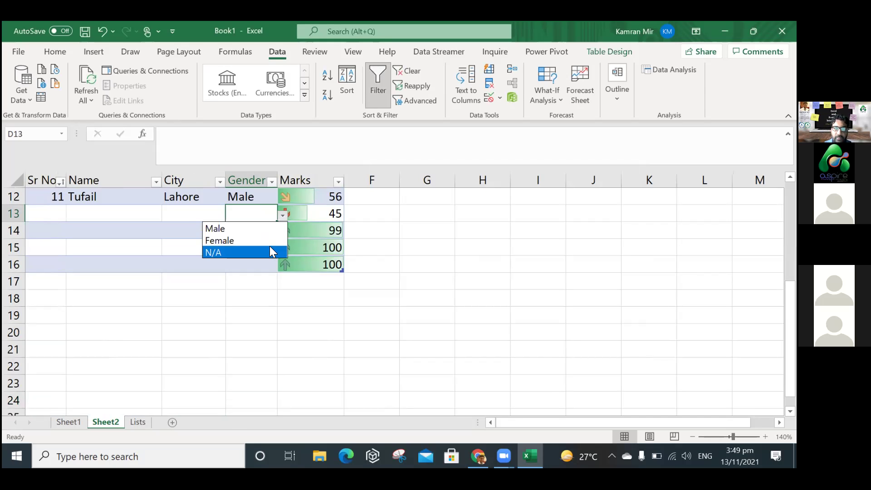
{"action": "left_click", "coordinate": [270, 252]}
{"action": "left_click", "coordinate": [270, 230]}
{"action": "left_click", "coordinate": [282, 232]}
{"action": "left_click", "coordinate": [266, 257]}
Enter the invalid value 'ds' in D15 and cancel it after the validation error.
{"action": "left_click", "coordinate": [263, 250]}
{"action": "type", "text": "ds"}
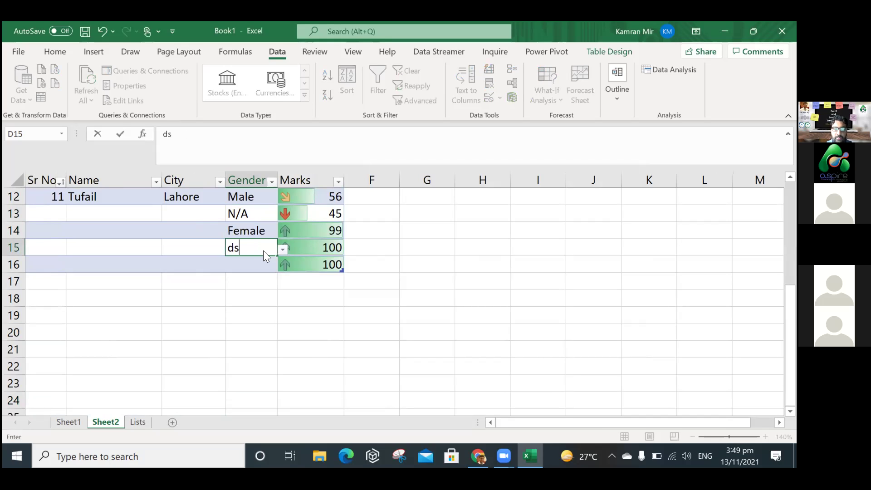
{"action": "key", "text": "Return"}
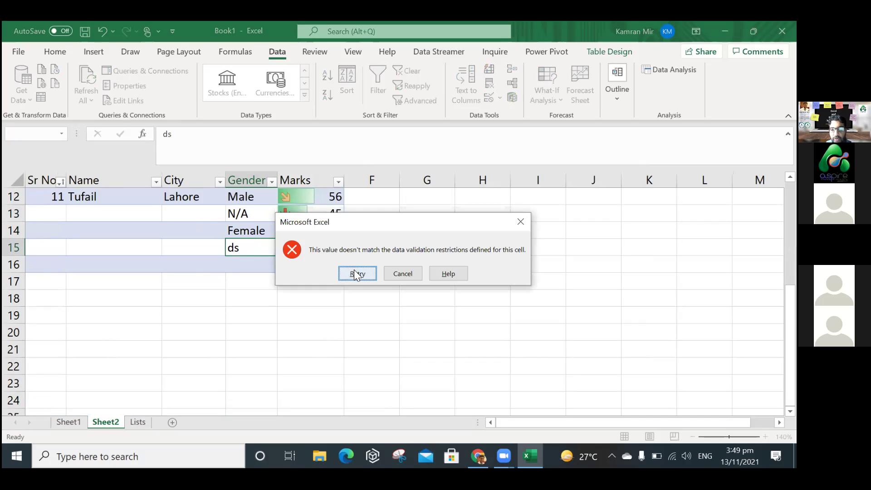
{"action": "left_click", "coordinate": [357, 272]}
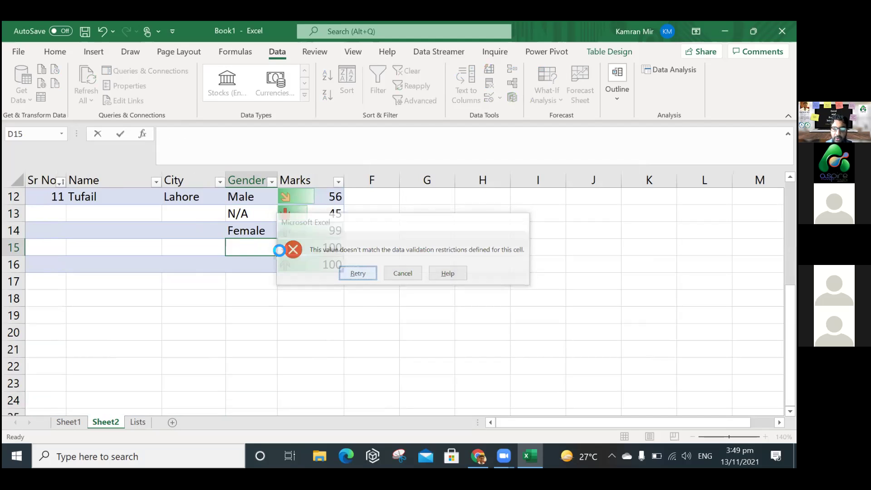
{"action": "key", "text": "Return"}
{"action": "key", "text": "Tab"}
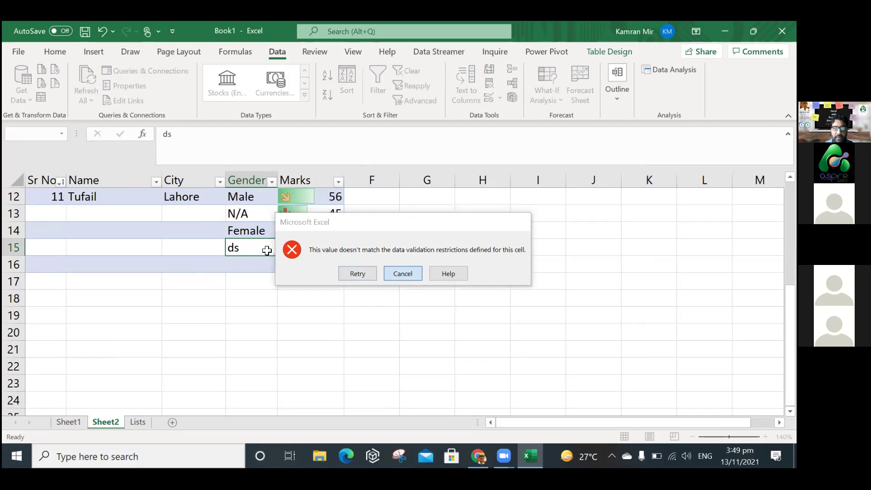
{"action": "key", "text": "Return"}
Set D15 to Female from its dropdown and move back up the column.
{"action": "left_click", "coordinate": [282, 249]}
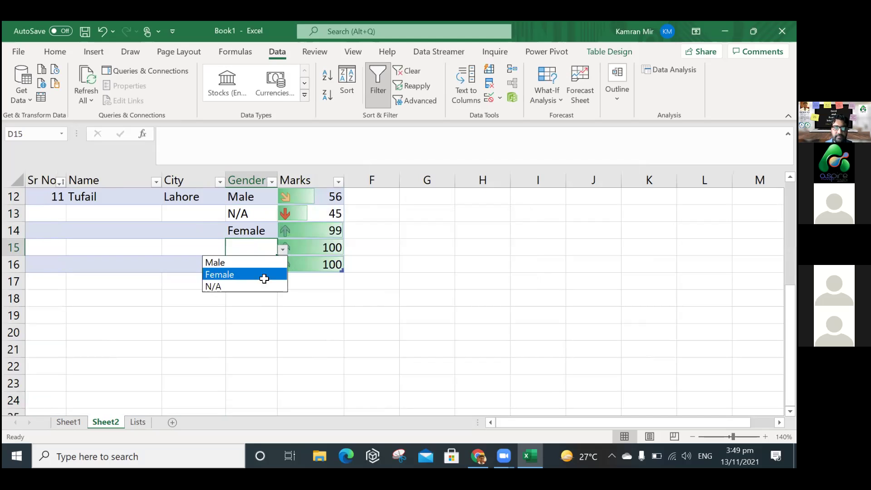
{"action": "left_click", "coordinate": [264, 275]}
{"action": "key", "text": "Up"}
{"action": "key", "text": "Up"}
{"action": "key", "text": "Up"}
{"action": "key", "text": "Up"}
{"action": "key", "text": "Up"}
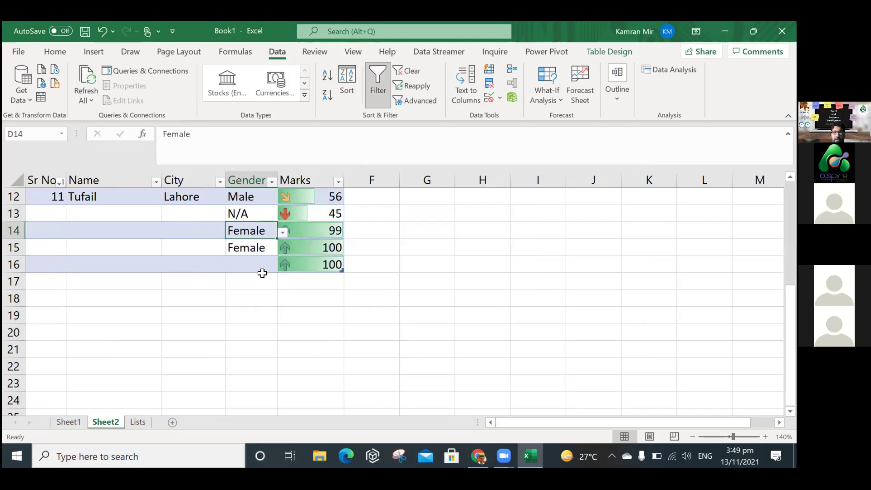
{"action": "key", "text": "Up"}
{"action": "key", "text": "Up"}
{"action": "key", "text": "Up"}
{"action": "key", "text": "Up"}
{"action": "key", "text": "Up"}
{"action": "key", "text": "Up"}
{"action": "key", "text": "Up"}
{"action": "key", "text": "Up"}
{"action": "key", "text": "Up"}
{"action": "key", "text": "Up"}
{"action": "key", "text": "Up"}
{"action": "key", "text": "Up"}
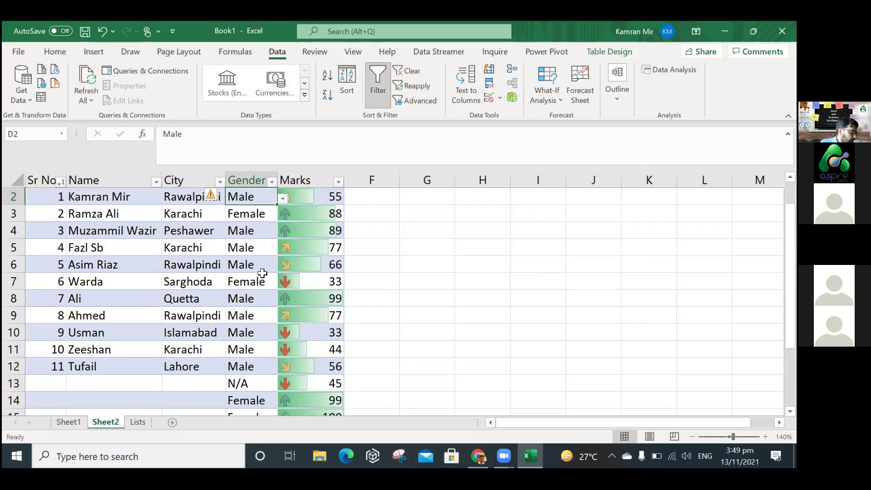
{"action": "key", "text": "Up"}
{"action": "key", "text": "Down"}
{"action": "key", "text": "Down"}
{"action": "key", "text": "Down"}
{"action": "key", "text": "Down"}
{"action": "key", "text": "Down"}
{"action": "key", "text": "Down"}
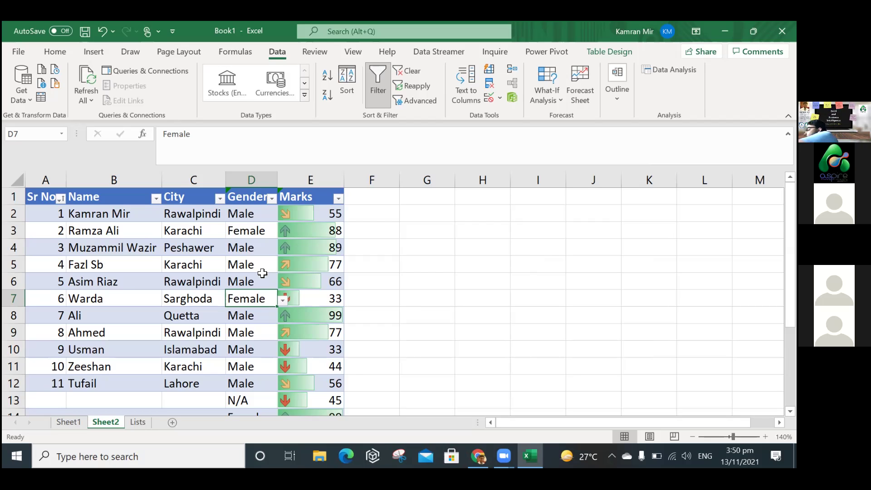
Start column B of the Lists sheet with Rawalpindi and Islamabad, widening the column to fit.
{"action": "left_click", "coordinate": [411, 286]}
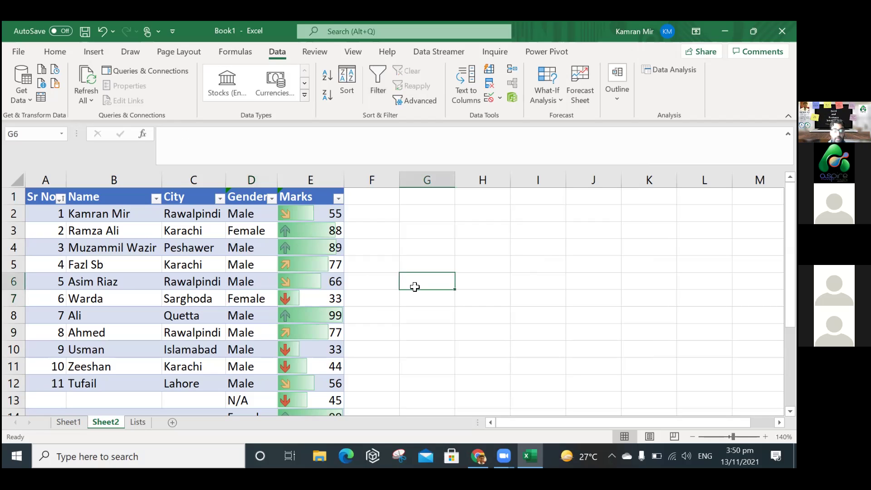
{"action": "left_click", "coordinate": [205, 295]}
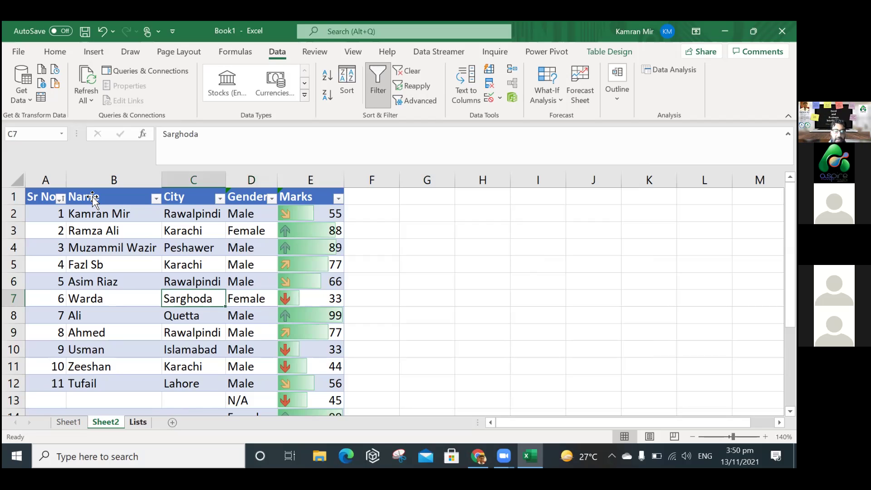
{"action": "key", "text": "ctrl+Page_Down"}
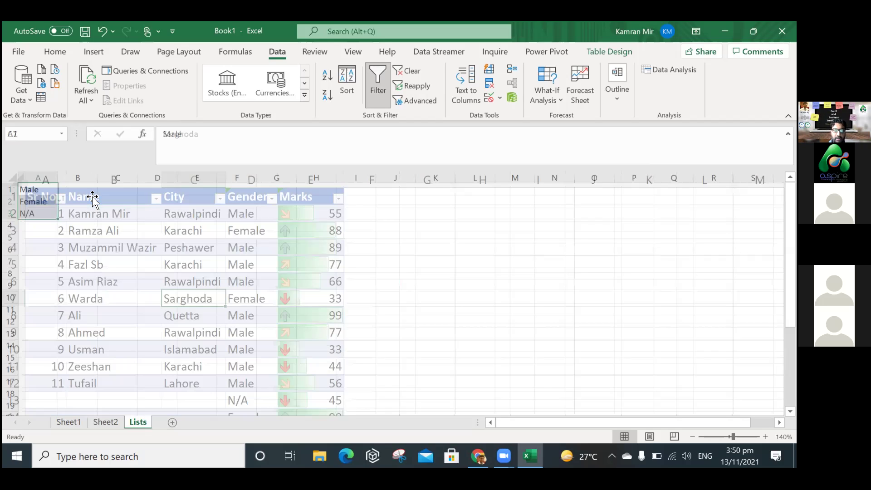
{"action": "key", "text": "Right"}
{"action": "type", "text": "Rawalpindi"}
{"action": "key", "text": "Return"}
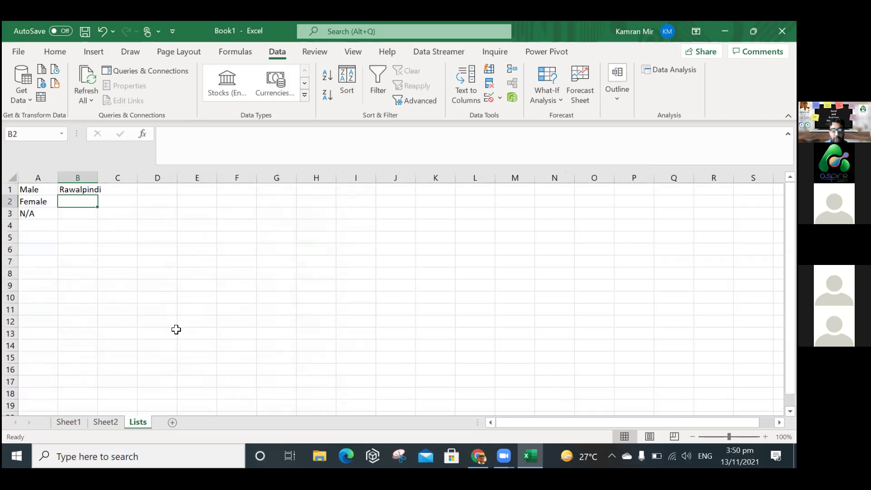
{"action": "left_click_drag", "start_coordinate": [95, 172], "coordinate": [103, 212]}
{"action": "type", "text": "Islamabad"}
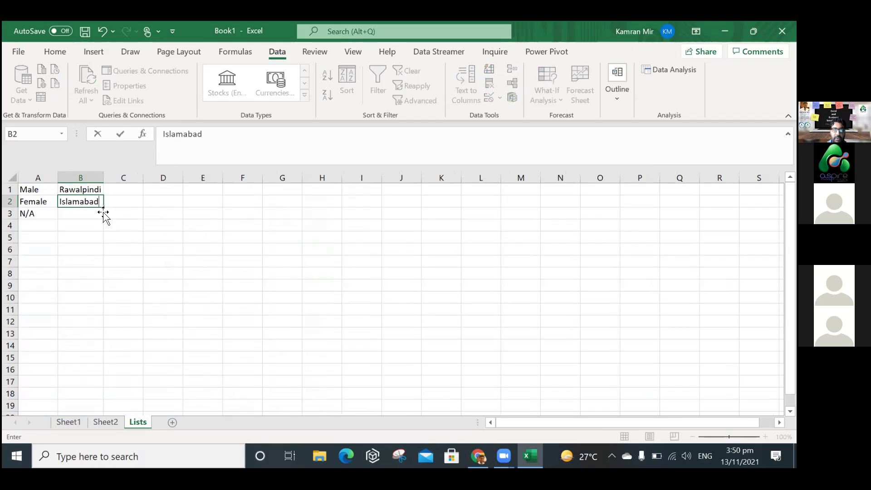
{"action": "key", "text": "Return"}
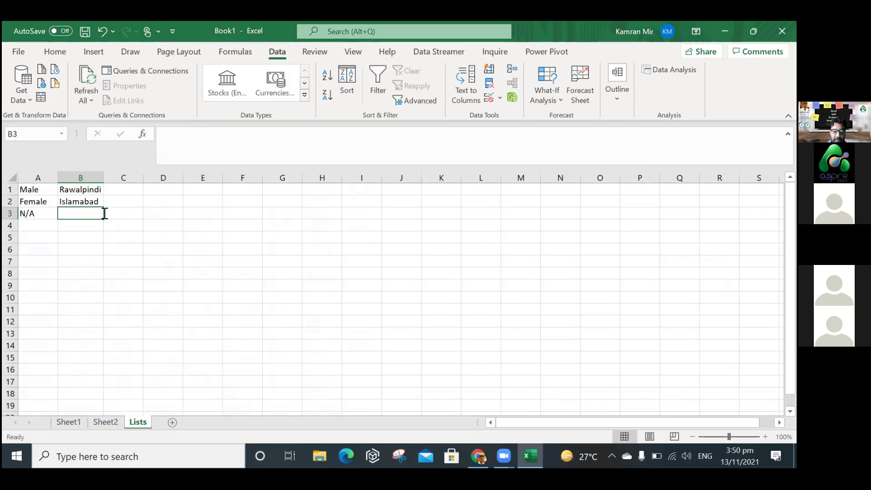
Paste the eleven city names copied from Sheet2 into column B of Lists.
{"action": "type", "text": "Pe"}
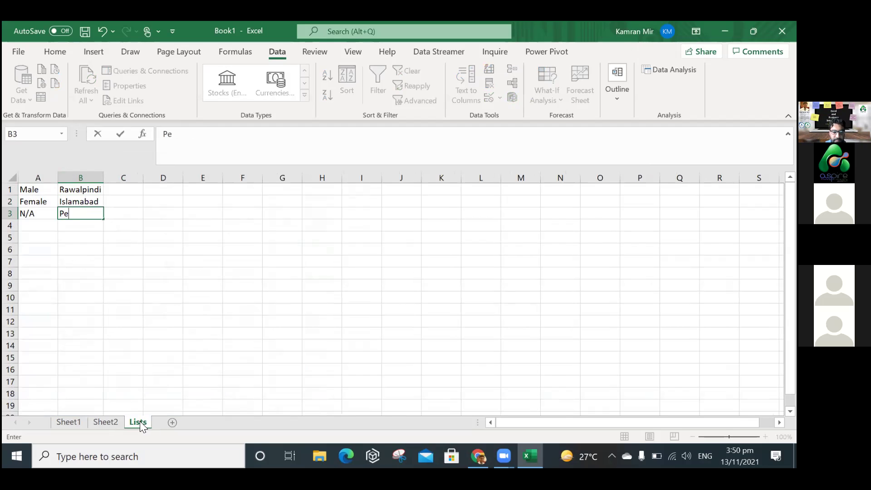
{"action": "left_click", "coordinate": [109, 423]}
{"action": "key", "text": "ctrl+Page_Down"}
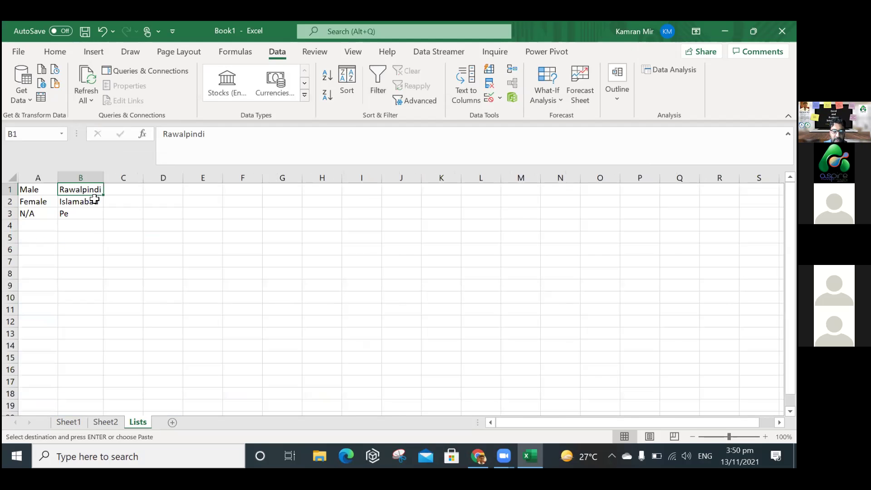
{"action": "type", "text": "Rawalpindi Karachi Peshawer Karachi Rawalpindi Sarghoda Quetta Rawalpindi Islamabad Karachi Lahore"}
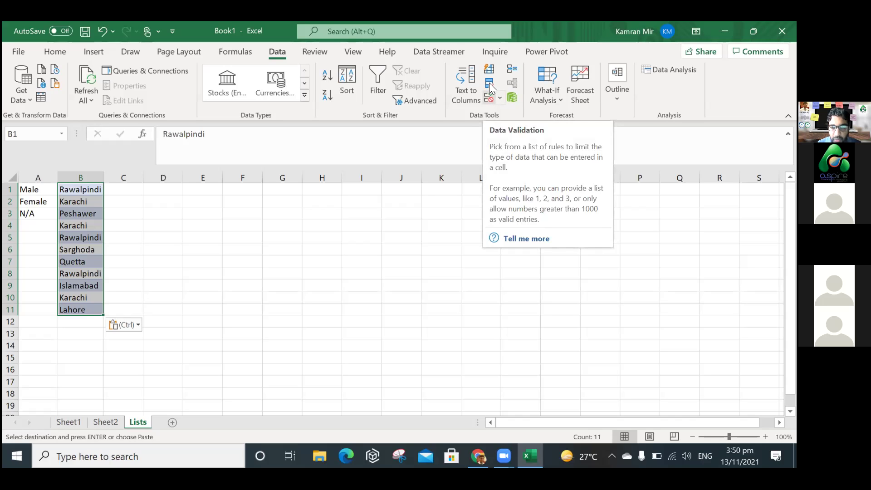
Remove duplicate city names from the current selection only with Remove Duplicates.
{"action": "left_click", "coordinate": [490, 86]}
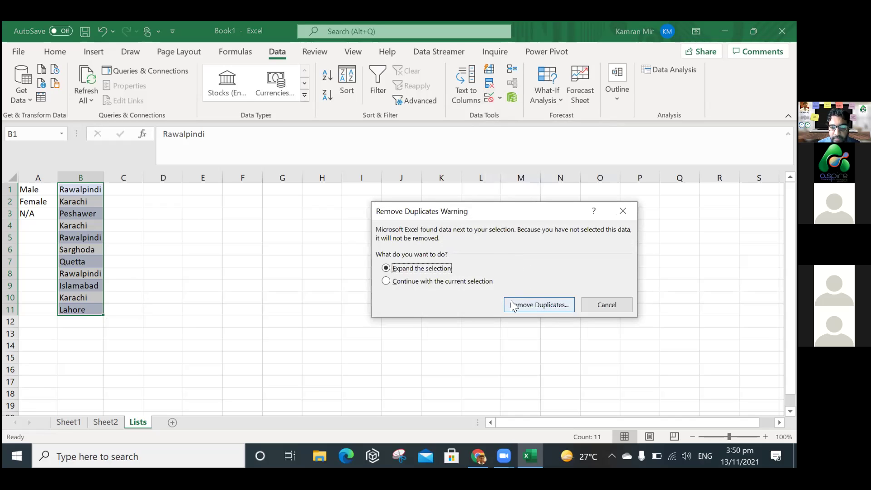
{"action": "left_click", "coordinate": [460, 283]}
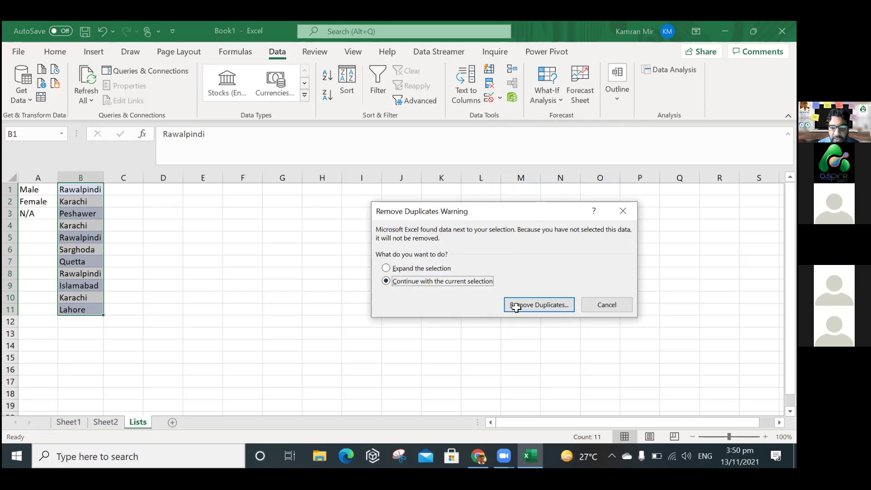
{"action": "left_click", "coordinate": [511, 309]}
{"action": "left_click", "coordinate": [524, 347]}
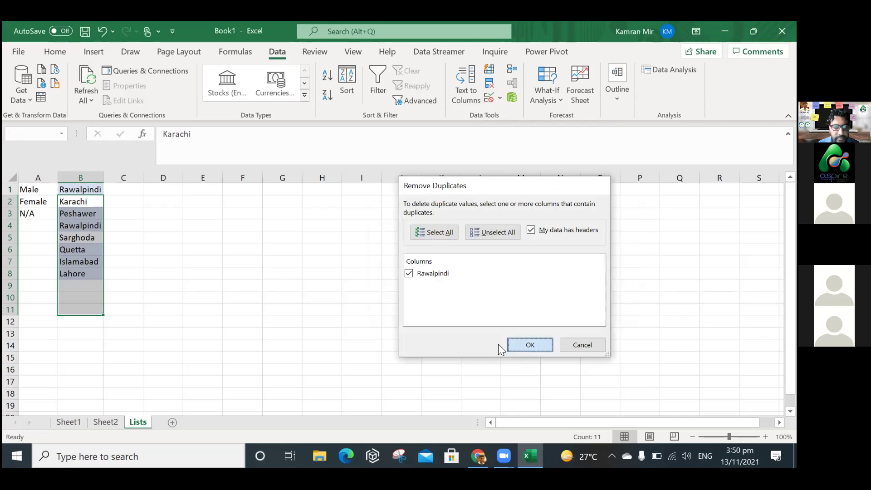
{"action": "left_click", "coordinate": [403, 274]}
{"action": "left_click", "coordinate": [204, 321]}
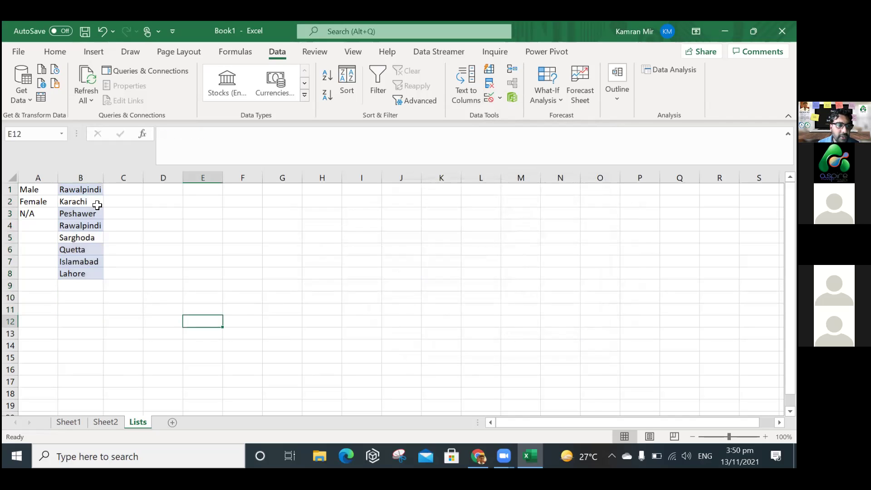
Delete the leftover Rawalpindi in B4 and move Sarghoda through Lahore up into B4:B7.
{"action": "left_click", "coordinate": [86, 225]}
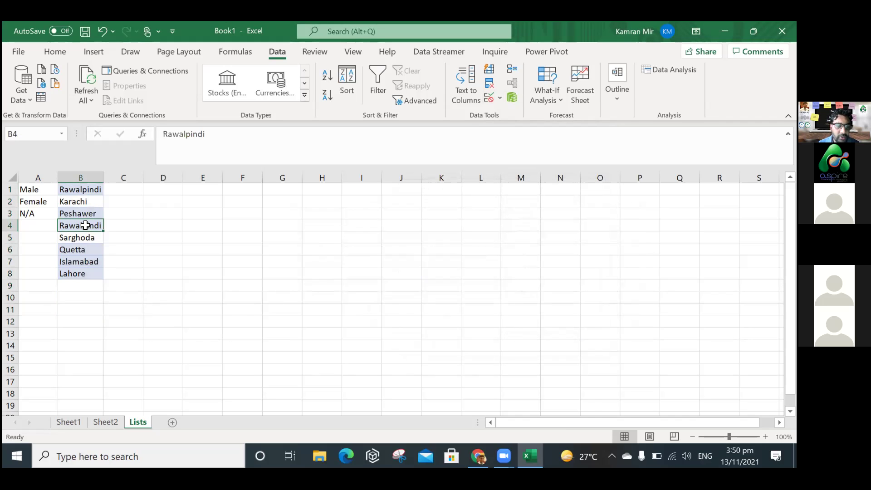
{"action": "key", "text": "Delete"}
{"action": "left_click_drag", "start_coordinate": [84, 236], "coordinate": [88, 272]}
{"action": "key", "text": "ctrl+x"}
{"action": "left_click", "coordinate": [84, 226]}
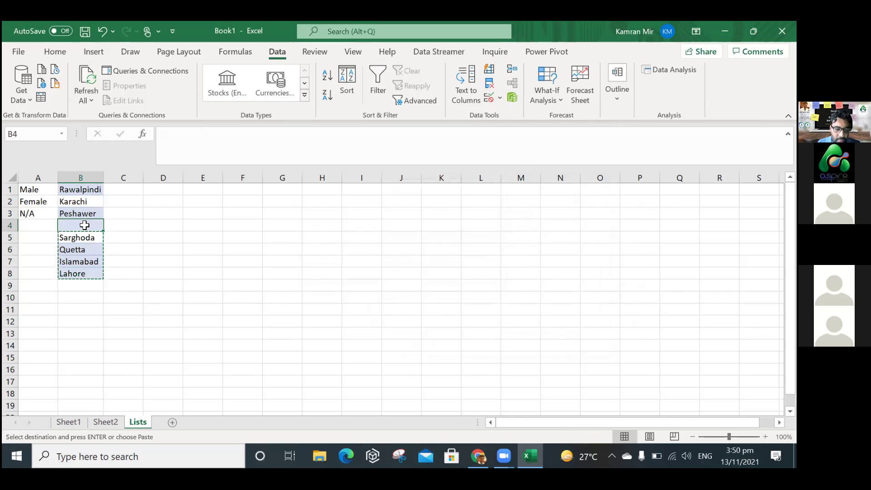
{"action": "key", "text": "ctrl+v"}
{"action": "left_click", "coordinate": [154, 264]}
{"action": "left_click_drag", "start_coordinate": [90, 188], "coordinate": [88, 259]}
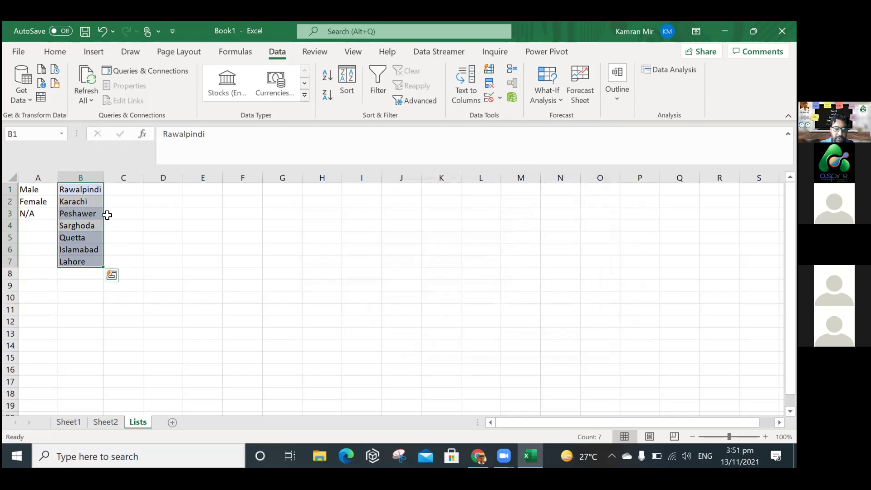
{"action": "left_click_drag", "start_coordinate": [94, 189], "coordinate": [90, 262]}
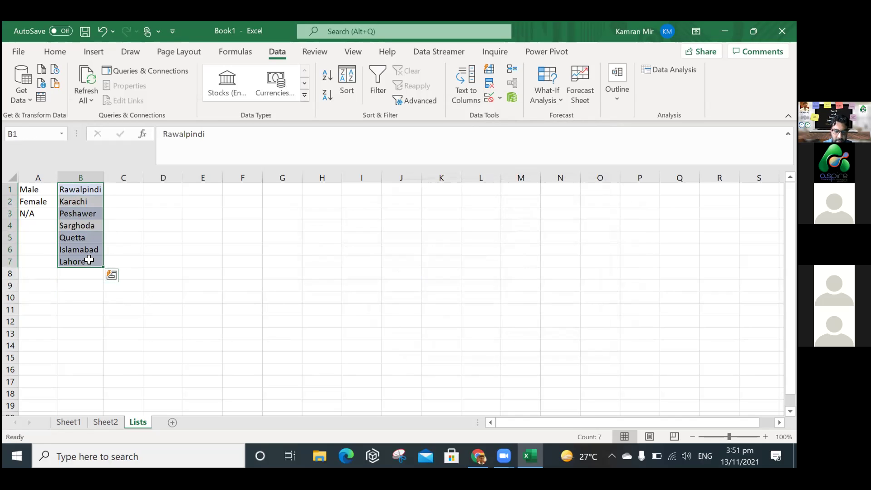
Define the name CityList for the range B1:B7 on the Lists sheet.
{"action": "right_click", "coordinate": [89, 259]}
{"action": "left_click", "coordinate": [132, 413]}
{"action": "type", "text": "CityList"}
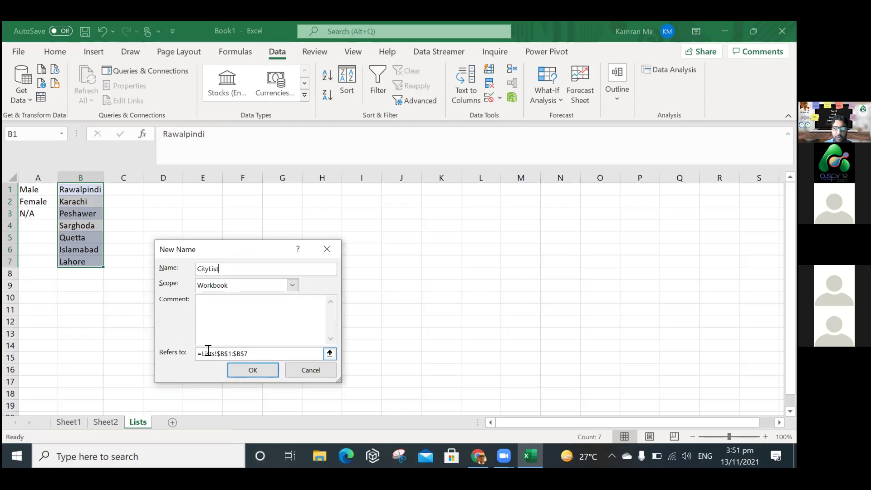
{"action": "left_click", "coordinate": [253, 368]}
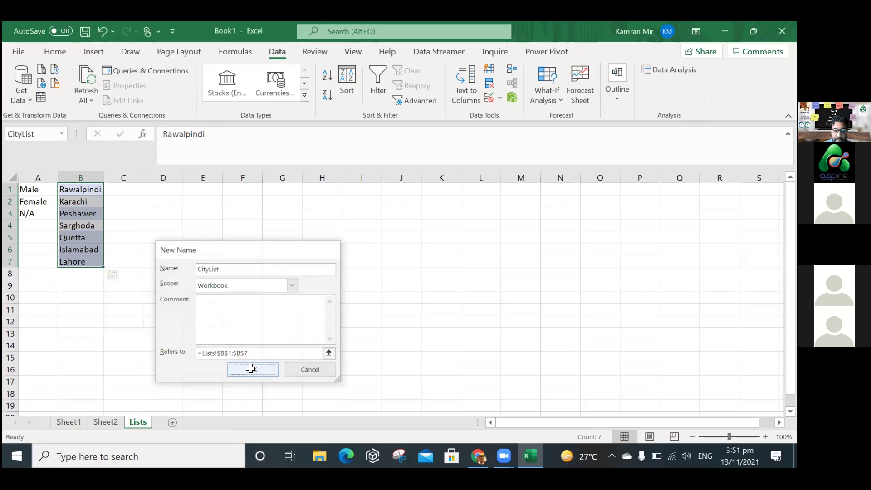
Restrict Sheet2's City column to a list validation with source =CityList.
{"action": "left_click", "coordinate": [102, 421]}
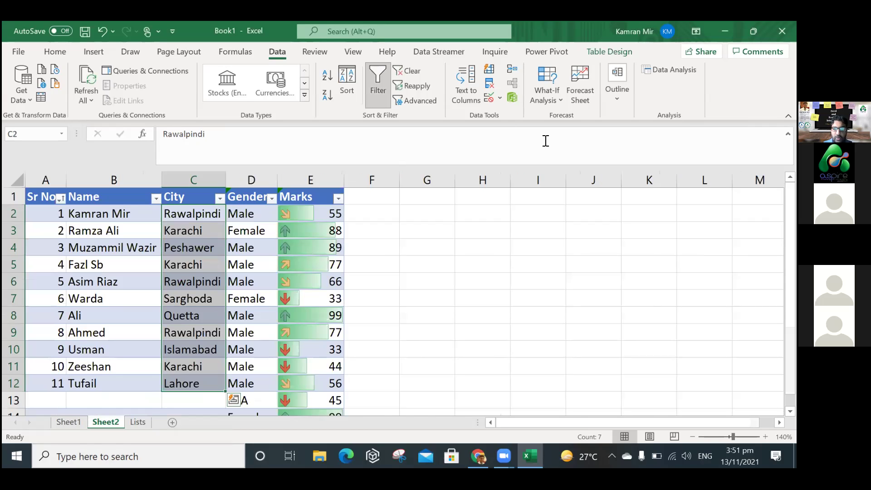
{"action": "left_click", "coordinate": [490, 99]}
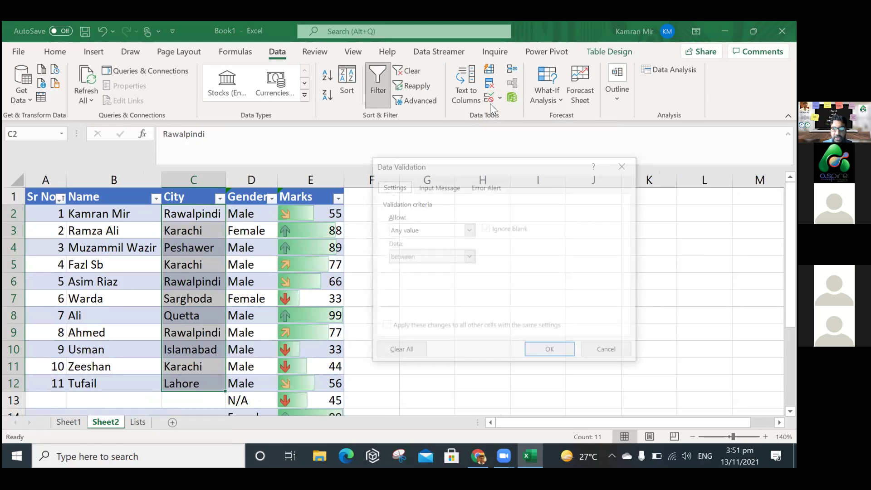
{"action": "left_click", "coordinate": [469, 230]}
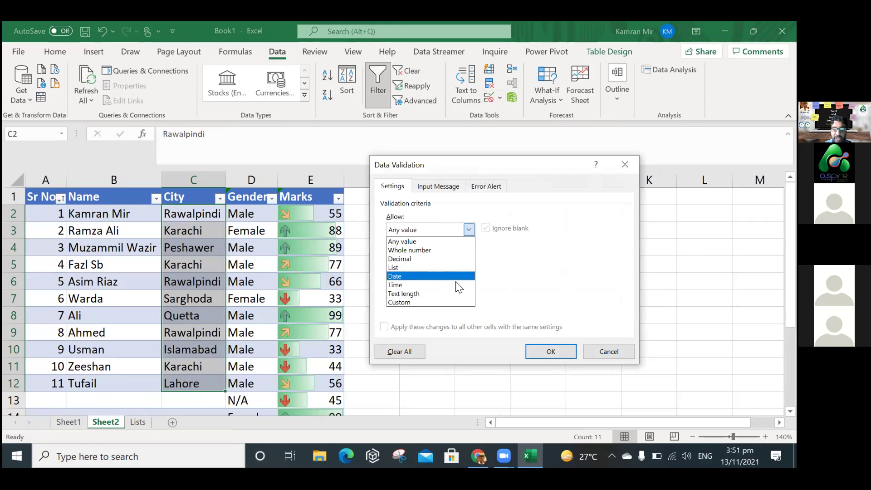
{"action": "left_click", "coordinate": [457, 267]}
{"action": "left_click", "coordinate": [453, 282]}
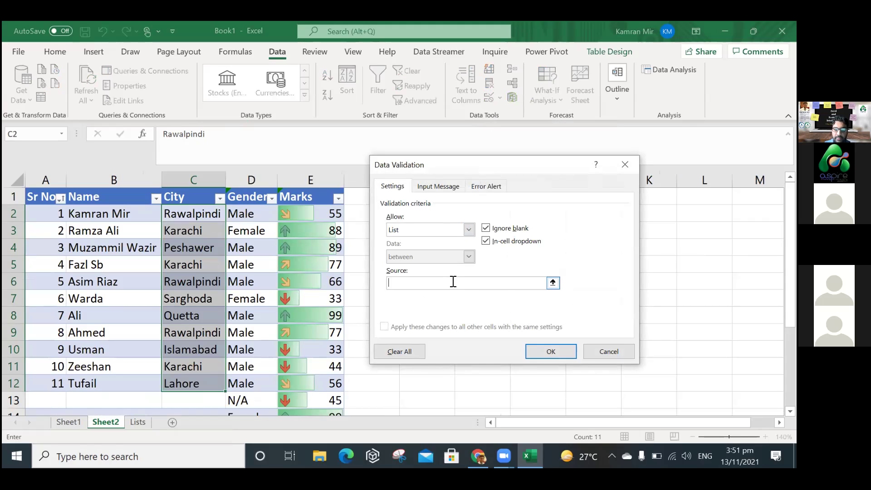
{"action": "type", "text": "=CityList"}
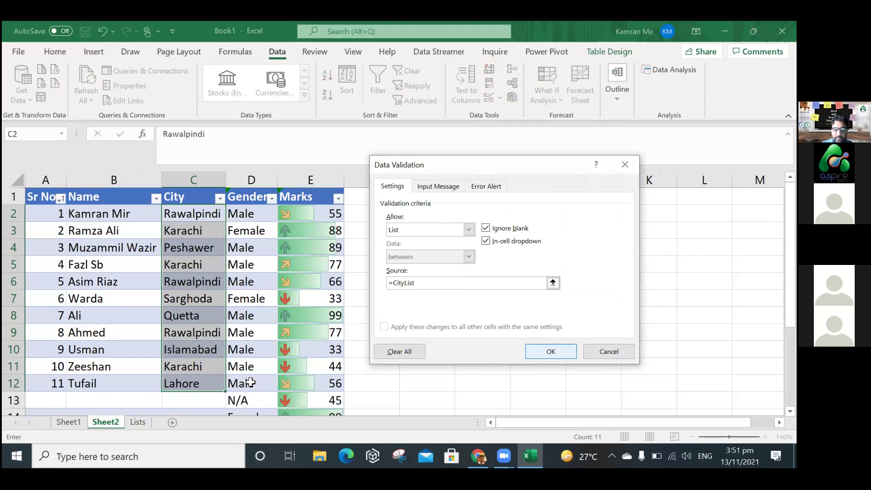
{"action": "key", "text": "Return"}
Use cell C10's dropdown to change its city from Islamabad to Peshawer.
{"action": "left_click", "coordinate": [197, 398]}
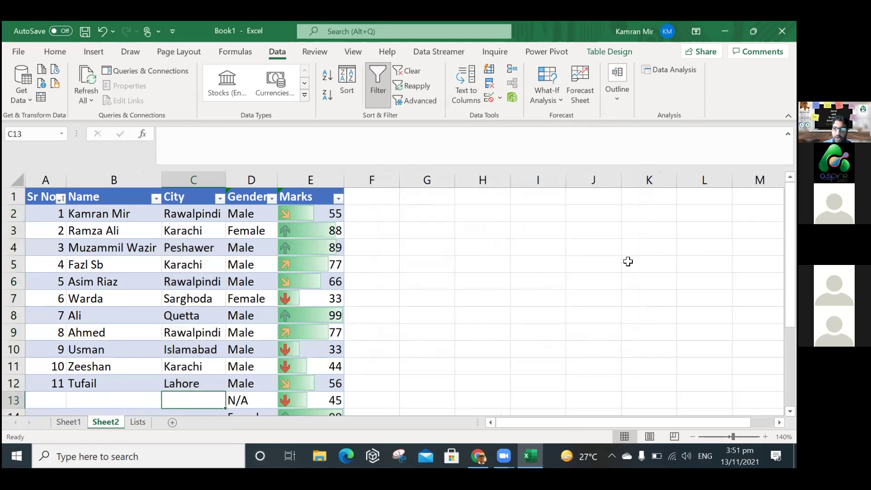
{"action": "scroll", "coordinate": [220, 311], "scroll_direction": "down", "scroll_amount": 2}
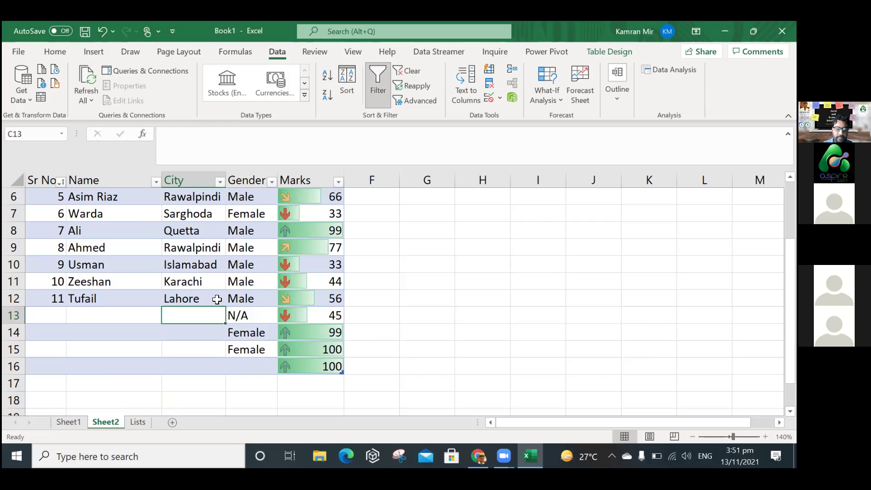
{"action": "left_click", "coordinate": [217, 299]}
{"action": "left_click", "coordinate": [213, 283]}
{"action": "left_click", "coordinate": [232, 284]}
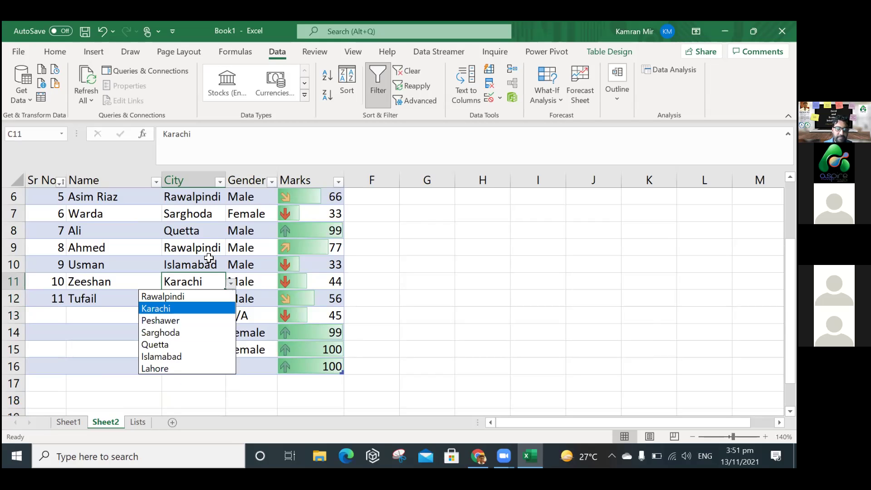
{"action": "left_click", "coordinate": [223, 267]}
{"action": "left_click", "coordinate": [227, 268]}
{"action": "left_click", "coordinate": [230, 267]}
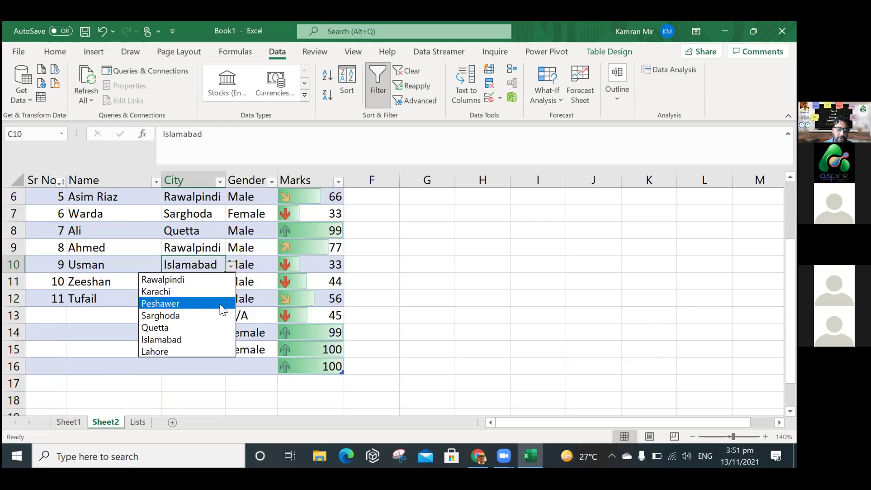
{"action": "left_click", "coordinate": [196, 303]}
{"action": "key", "text": "Down"}
{"action": "key", "text": "Up"}
{"action": "key", "text": "Up"}
{"action": "key", "text": "Up"}
{"action": "key", "text": "Up"}
{"action": "key", "text": "Up"}
{"action": "key", "text": "Up"}
{"action": "key", "text": "Up"}
{"action": "key", "text": "Up"}
{"action": "key", "text": "Up"}
{"action": "key", "text": "Up"}
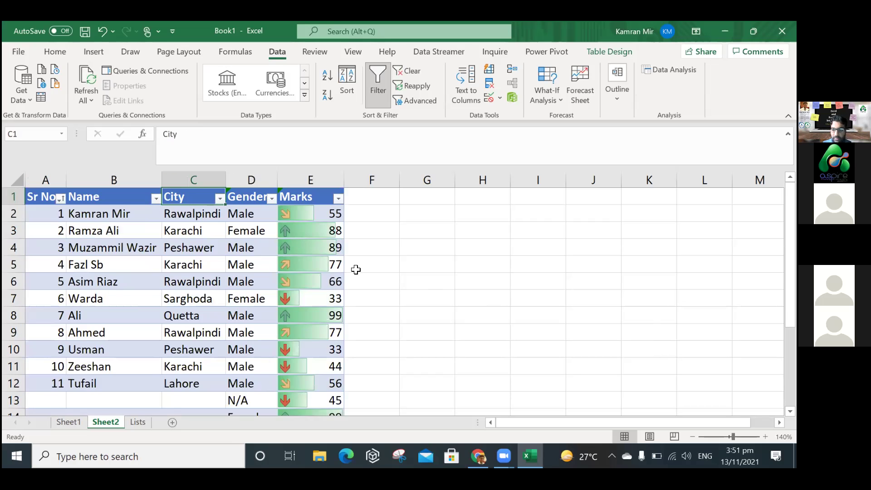
{"action": "key", "text": "Down"}
{"action": "key", "text": "Down"}
{"action": "key", "text": "Down"}
{"action": "key", "text": "Down"}
{"action": "key", "text": "Down"}
{"action": "key", "text": "Down"}
{"action": "key", "text": "Down"}
{"action": "key", "text": "Down"}
{"action": "key", "text": "Down"}
{"action": "key", "text": "Down"}
{"action": "key", "text": "Down"}
{"action": "key", "text": "Down"}
{"action": "key", "text": "Down"}
{"action": "key", "text": "Up"}
{"action": "key", "text": "Up"}
{"action": "key", "text": "Up"}
{"action": "key", "text": "Up"}
{"action": "key", "text": "Up"}
{"action": "key", "text": "Up"}
{"action": "key", "text": "Up"}
{"action": "key", "text": "Up"}
{"action": "key", "text": "Up"}
{"action": "key", "text": "Up"}
{"action": "key", "text": "Up"}
{"action": "key", "text": "Up"}
{"action": "key", "text": "Up"}
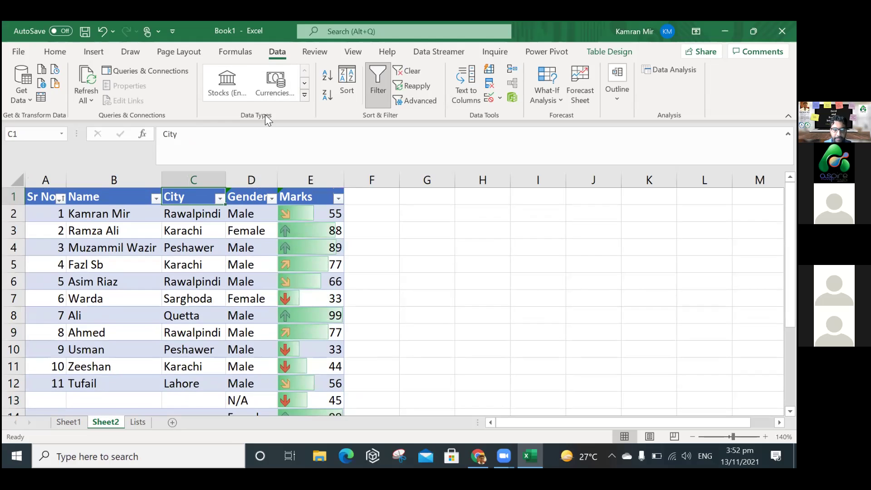
Deselect the table by clicking empty cells such as I6.
{"action": "left_click", "coordinate": [539, 278]}
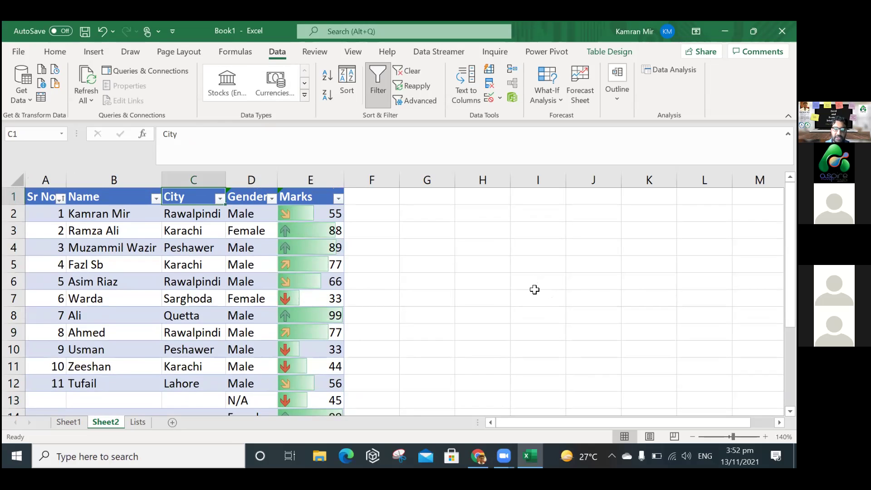
{"action": "left_click", "coordinate": [561, 289]}
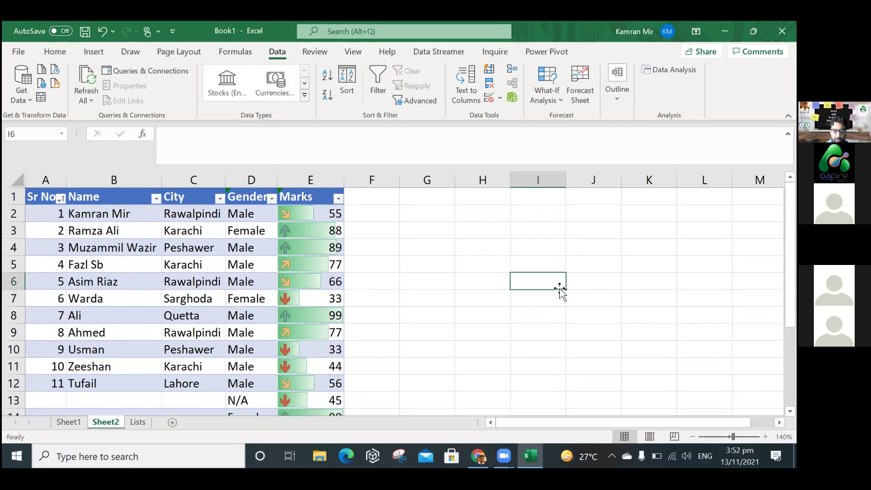
{"action": "left_click", "coordinate": [520, 325]}
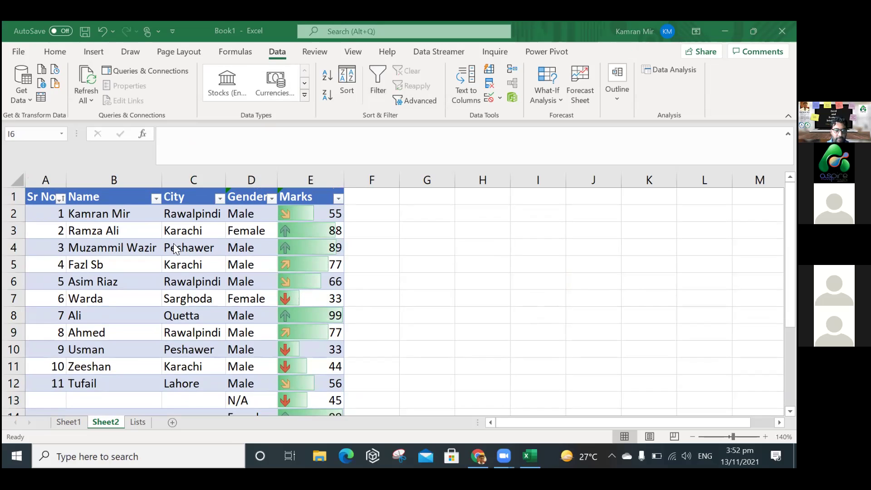
{"action": "left_click", "coordinate": [190, 214]}
Copy the cities in C2:C12 and type a City heading in Lists!F1.
{"action": "left_click", "coordinate": [190, 215]}
{"action": "left_click_drag", "start_coordinate": [190, 336], "coordinate": [190, 382]}
{"action": "key", "text": "ctrl+c"}
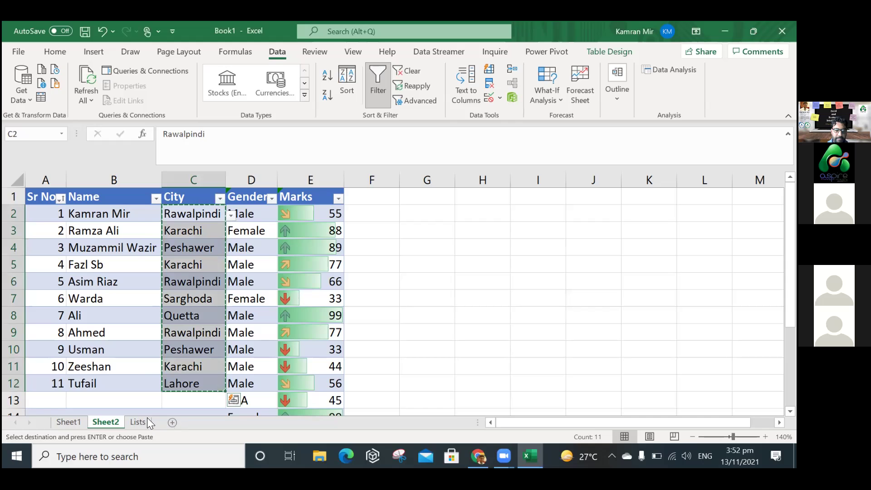
{"action": "key", "text": "ctrl+Page_Down"}
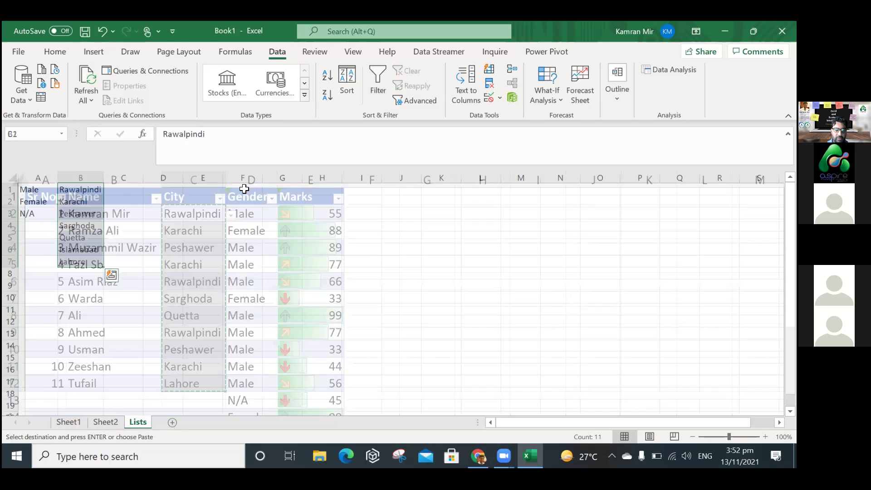
{"action": "left_click", "coordinate": [247, 191]}
{"action": "type", "text": "City"}
{"action": "key", "text": "Return"}
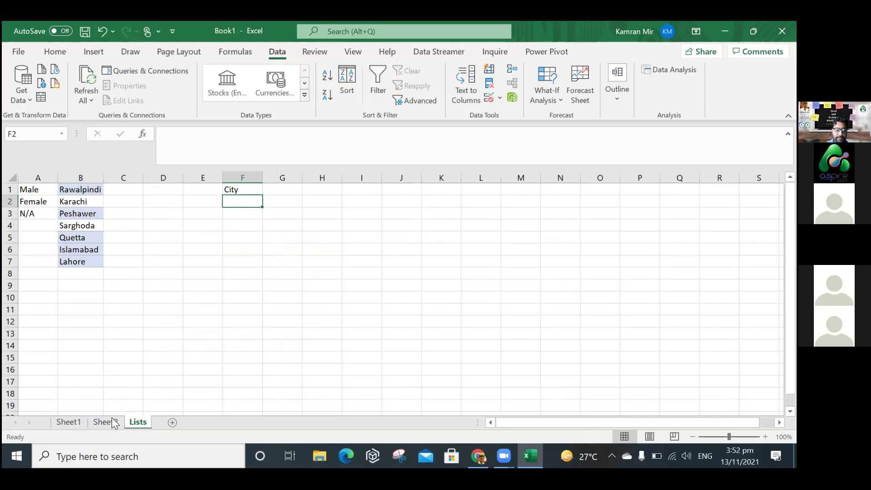
Paste the eleven cities into F2:F12 and widen column F to fit them.
{"action": "left_click", "coordinate": [106, 422]}
{"action": "key", "text": "ctrl+c"}
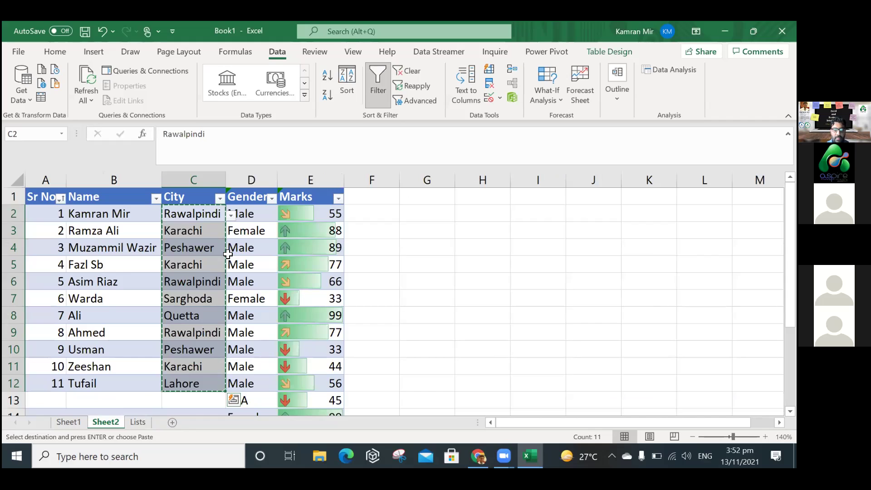
{"action": "key", "text": "ctrl+Page_Down"}
{"action": "key", "text": "ctrl+v"}
{"action": "left_click_drag", "start_coordinate": [263, 178], "coordinate": [271, 177]}
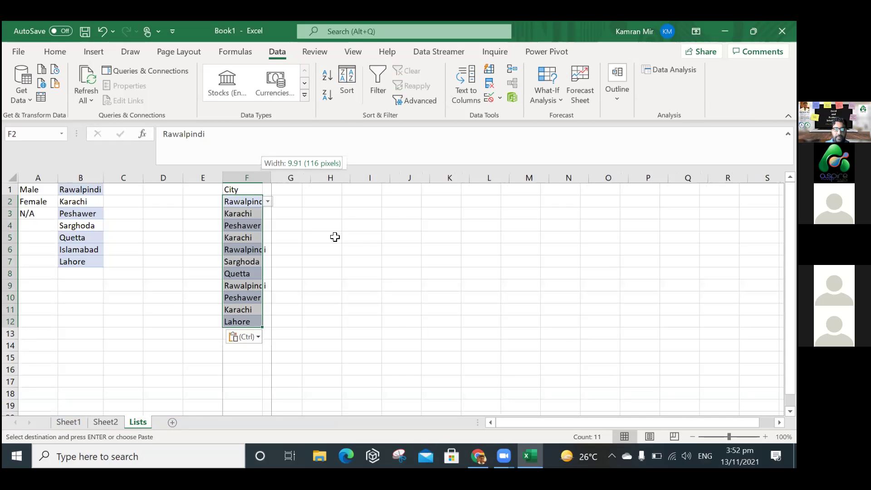
{"action": "left_click", "coordinate": [341, 243]}
{"action": "left_click", "coordinate": [259, 201]}
{"action": "left_click_drag", "start_coordinate": [266, 271], "coordinate": [269, 324]}
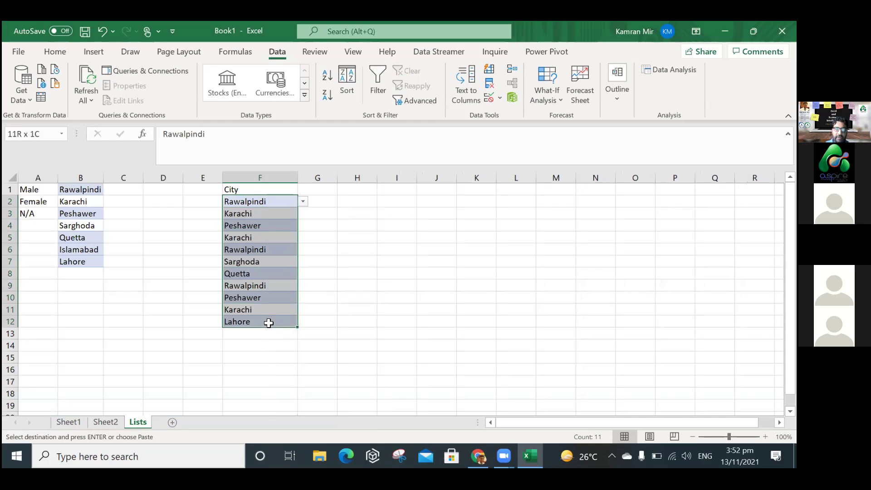
{"action": "left_click", "coordinate": [288, 362]}
{"action": "left_click_drag", "start_coordinate": [250, 191], "coordinate": [251, 203]}
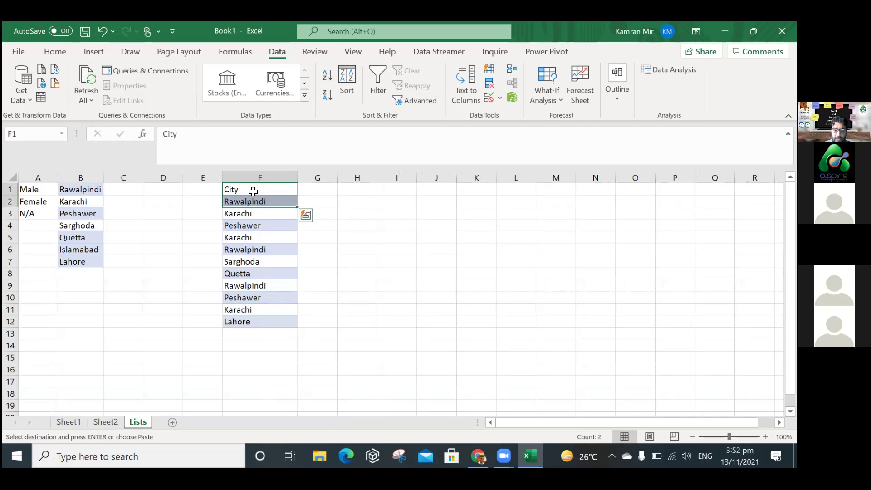
{"action": "left_click", "coordinate": [272, 173]}
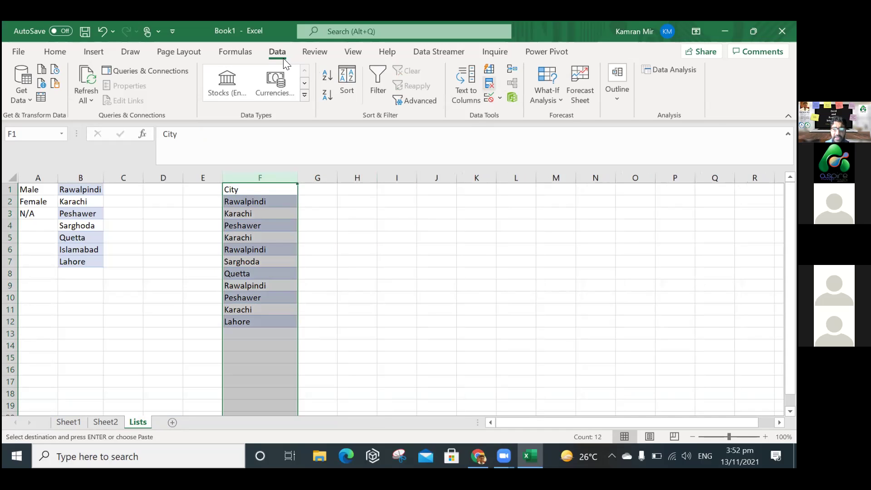
Highlight duplicate cities in column F light red via Duplicate Values conditional formatting.
{"action": "left_click", "coordinate": [490, 84]}
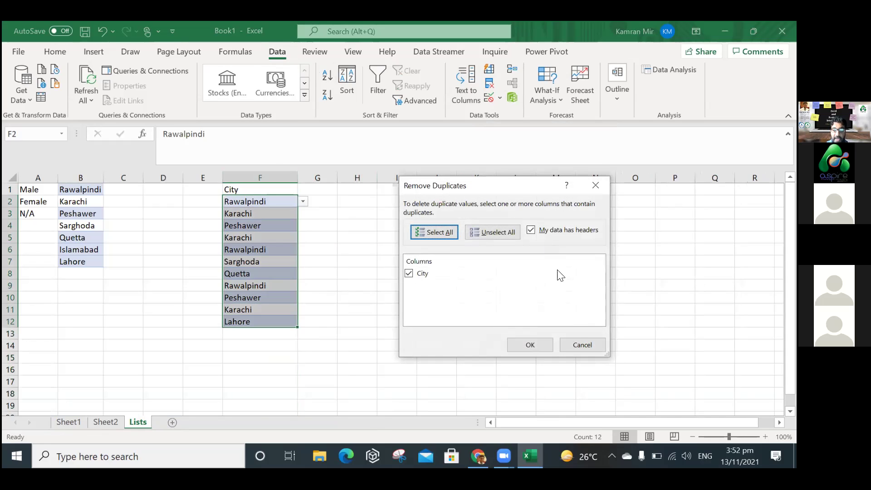
{"action": "left_click", "coordinate": [579, 344]}
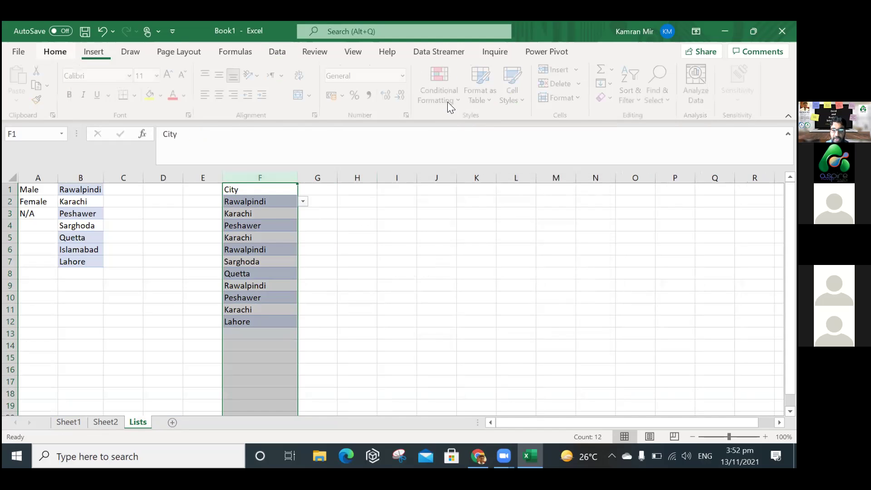
{"action": "left_click", "coordinate": [448, 101]}
{"action": "mouse_move", "coordinate": [488, 126]}
{"action": "left_click", "coordinate": [619, 305]}
{"action": "left_click", "coordinate": [530, 296]}
{"action": "left_click", "coordinate": [429, 308]}
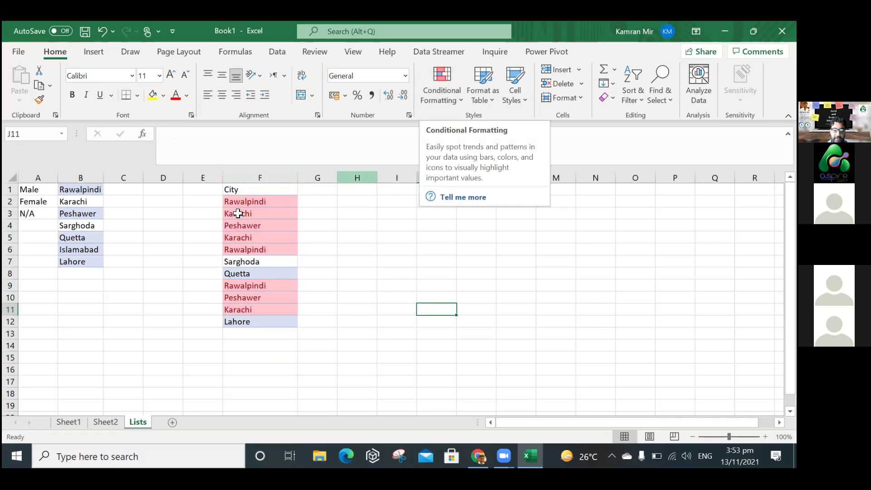
Remove duplicates from column F, leaving six unique cities in F2:F7.
{"action": "left_click", "coordinate": [251, 177]}
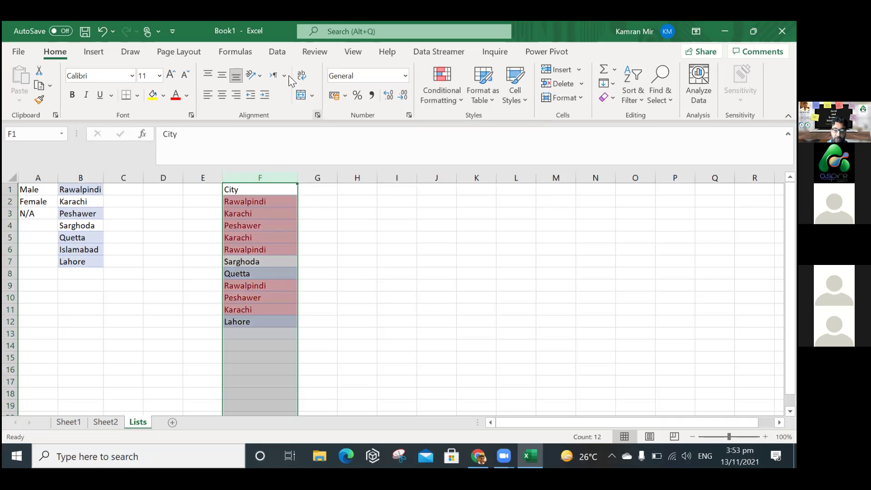
{"action": "left_click", "coordinate": [278, 52]}
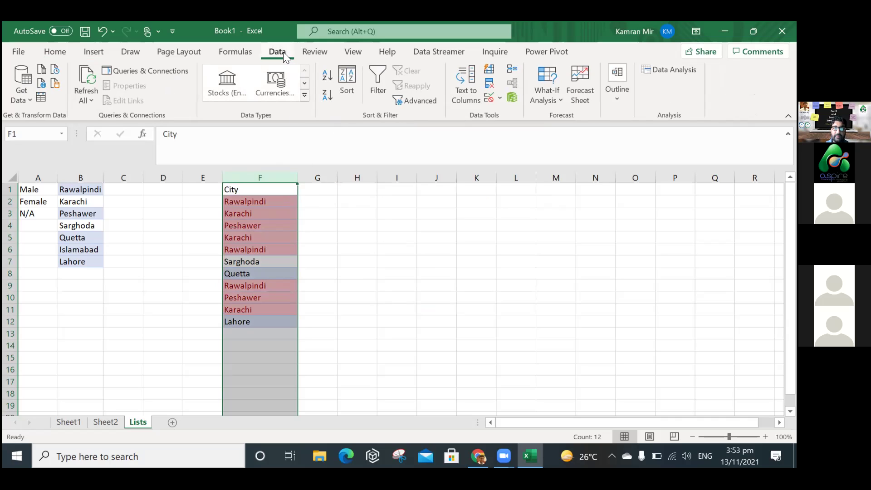
{"action": "left_click", "coordinate": [489, 86]}
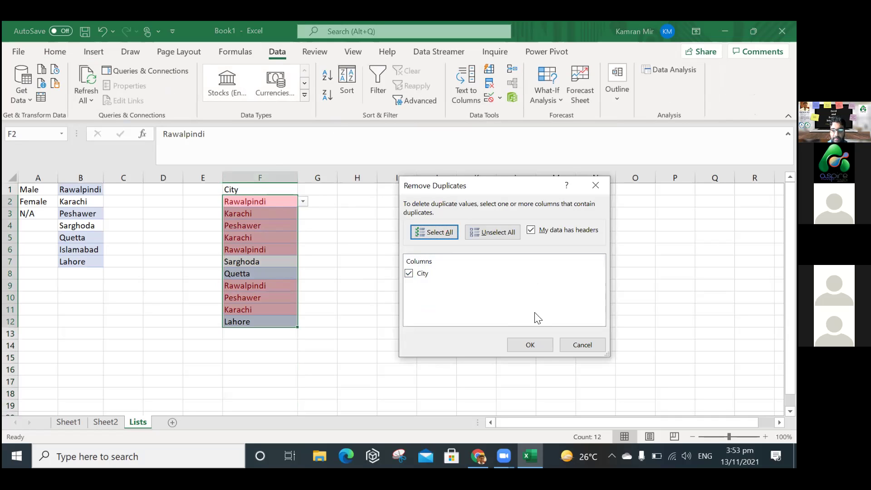
{"action": "left_click", "coordinate": [522, 345]}
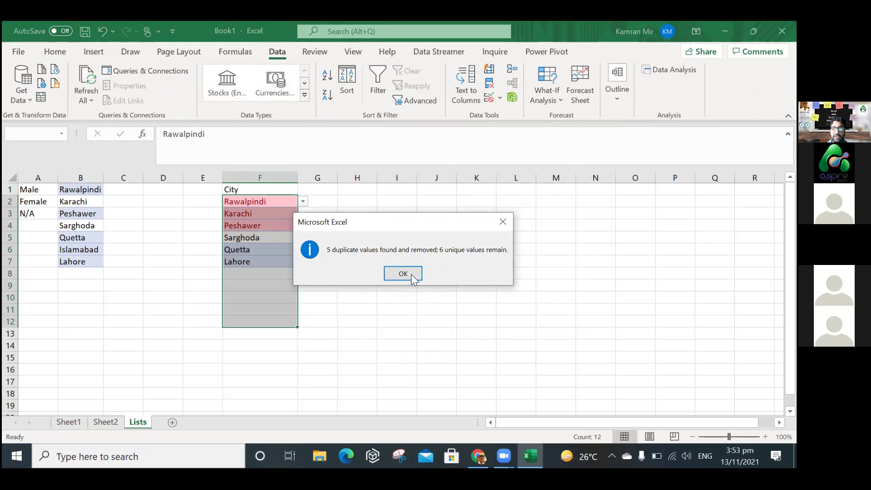
{"action": "left_click", "coordinate": [411, 274]}
{"action": "left_click", "coordinate": [343, 274]}
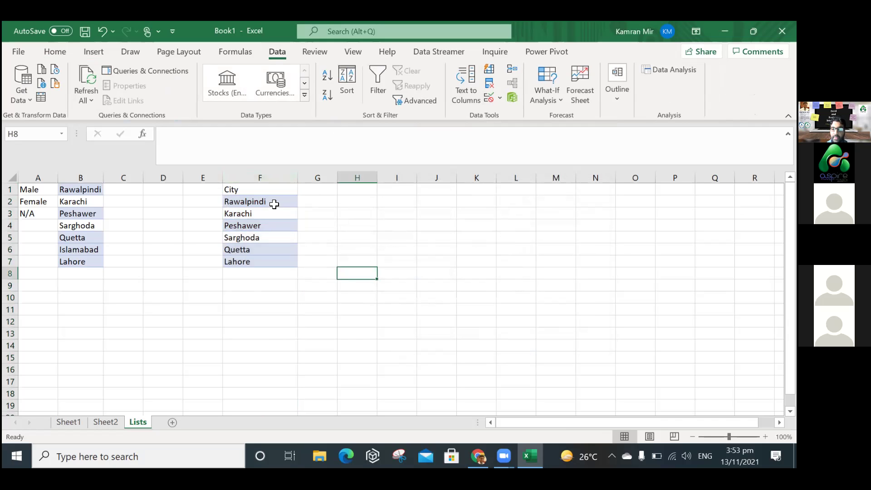
{"action": "left_click", "coordinate": [274, 205]}
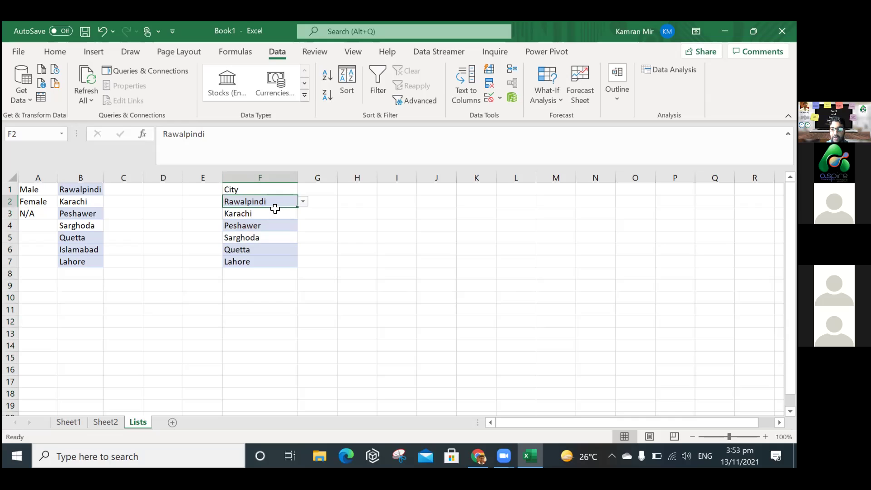
{"action": "left_click_drag", "start_coordinate": [274, 202], "coordinate": [271, 262]}
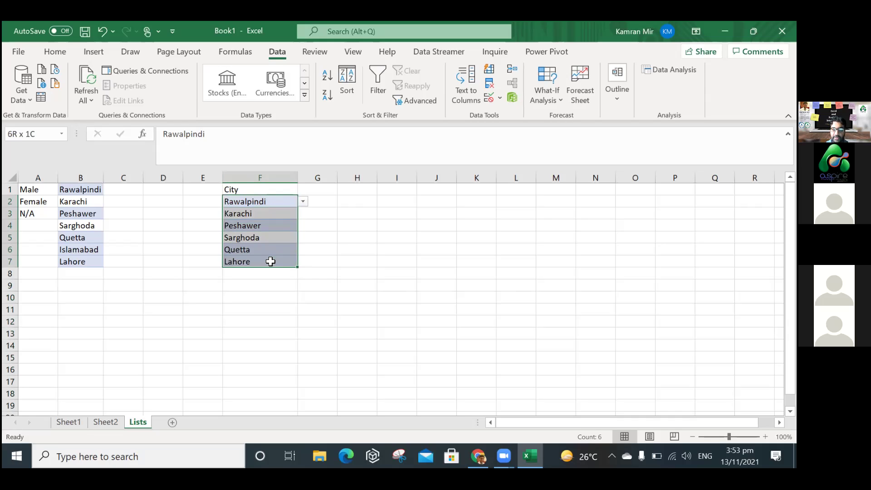
{"action": "left_click_drag", "start_coordinate": [270, 262], "coordinate": [271, 262]}
Leave the six-city list on Lists and switch sheets back toward the student marks table.
{"action": "left_click_drag", "start_coordinate": [260, 201], "coordinate": [260, 260]}
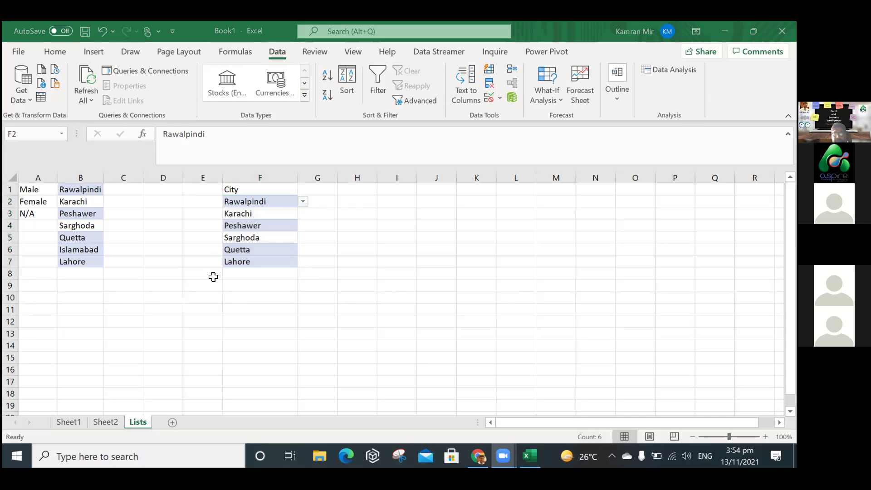
{"action": "left_click", "coordinate": [526, 170]}
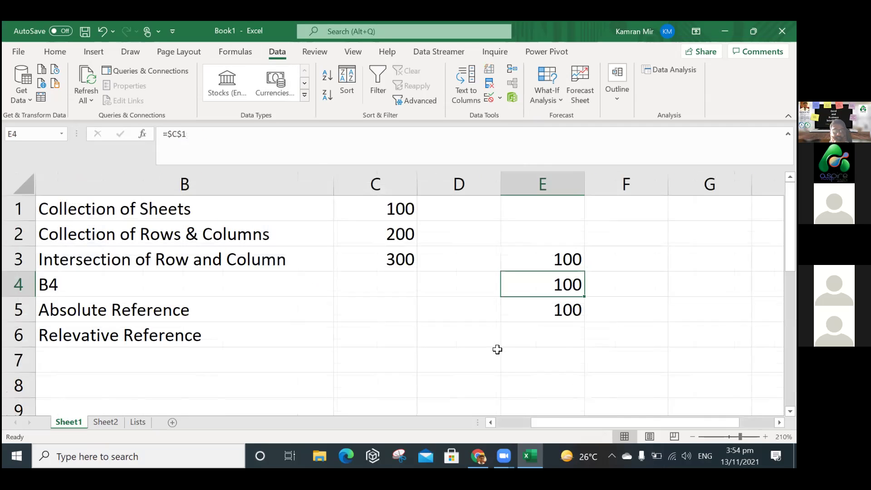
{"action": "key", "text": "ctrl+Page_Down"}
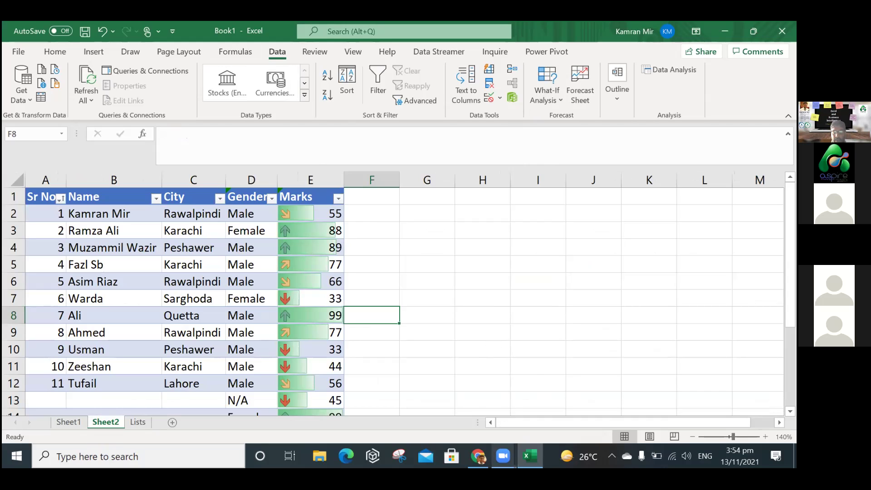
{"action": "key", "text": "alt+Tab"}
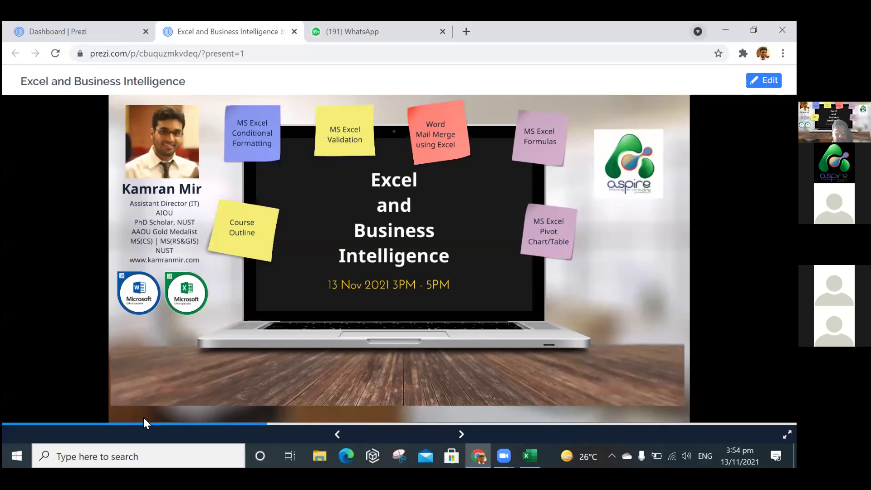
{"action": "key", "text": "alt+Tab"}
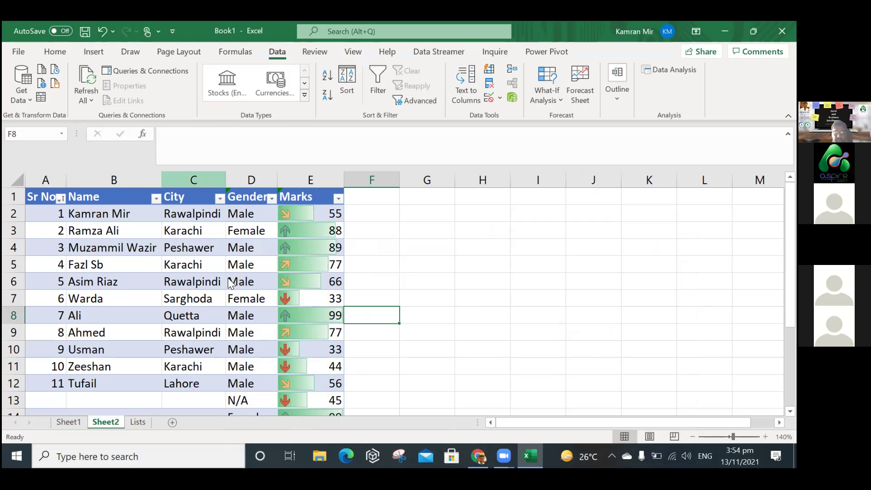
Insert a new table column before City with the header Address.
{"action": "right_click", "coordinate": [198, 182]}
{"action": "key", "text": "Escape"}
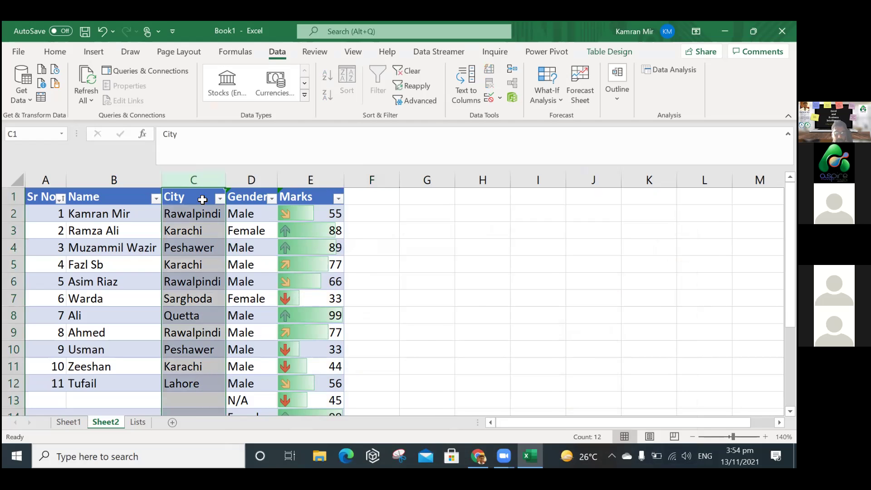
{"action": "key", "text": "ctrl+shift+plus"}
{"action": "left_click", "coordinate": [202, 198]}
{"action": "type", "text": "Addres"}
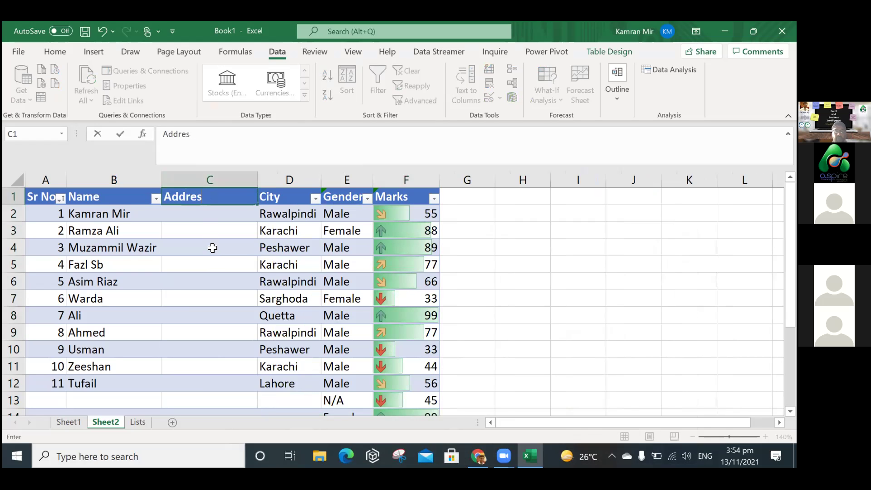
{"action": "type", "text": "s"}
{"action": "key", "text": "Return"}
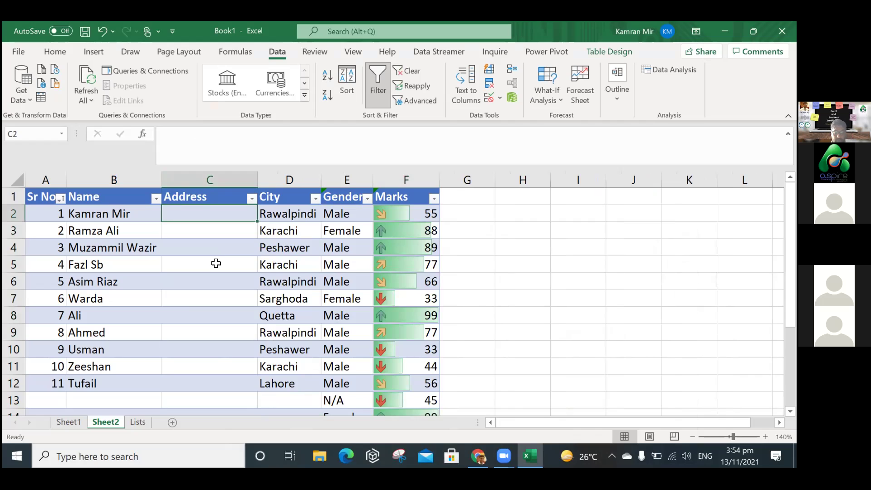
Enter placeholder addresses for the first seven students, starting with 'abx 555 dadsadsa'.
{"action": "type", "text": "abx"}
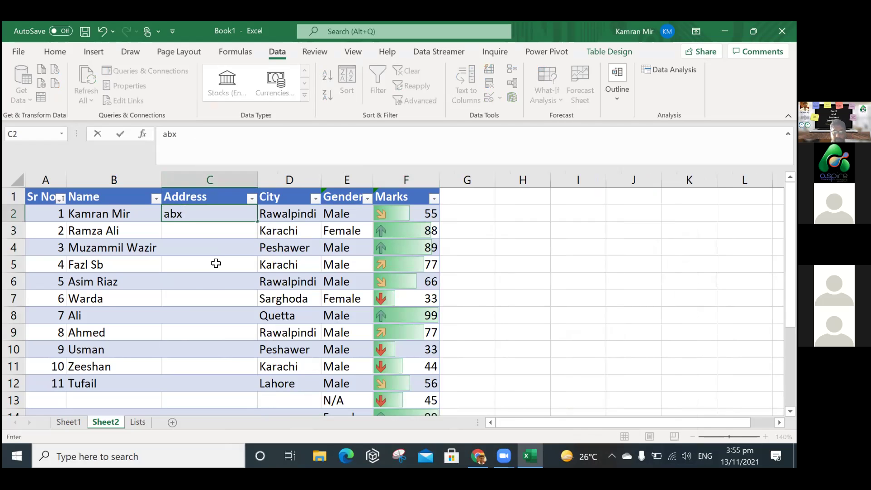
{"action": "type", "text": " 555 dadsadsa"}
{"action": "key", "text": "Return"}
{"action": "type", "text": "dsadsd"}
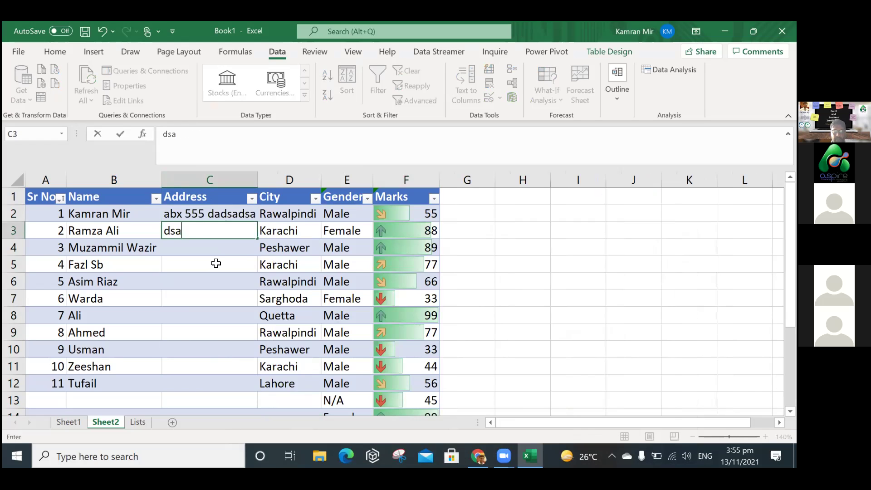
{"action": "key", "text": "Return"}
{"action": "type", "text": "dasdasd"}
{"action": "key", "text": "Return"}
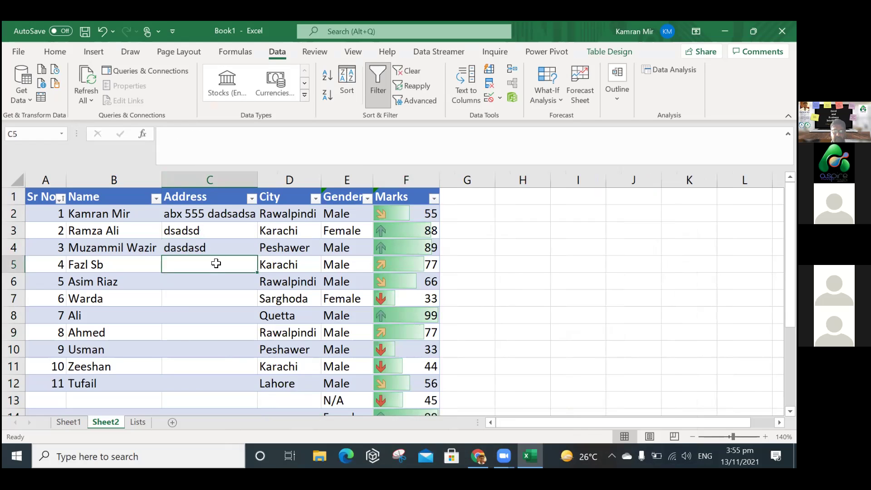
{"action": "type", "text": "dasdsdsa"}
{"action": "key", "text": "Return"}
{"action": "type", "text": "dasdsad"}
{"action": "key", "text": "Return"}
{"action": "type", "text": "dasd"}
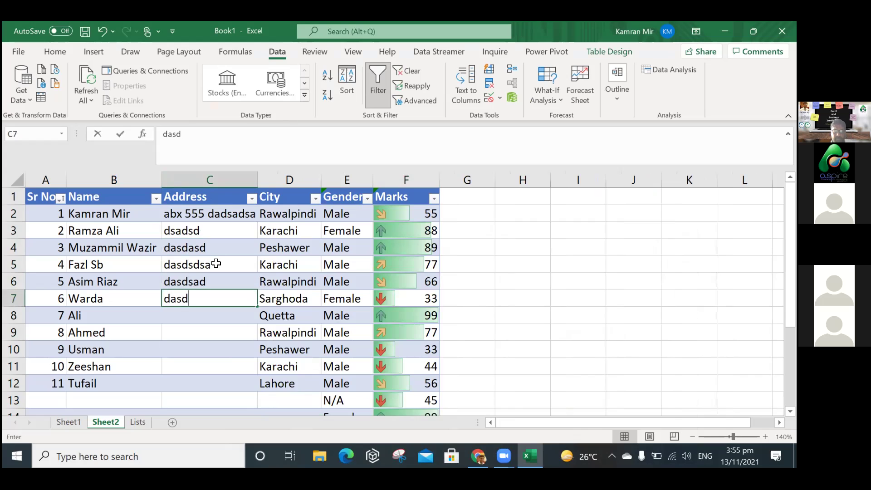
{"action": "key", "text": "Return"}
{"action": "type", "text": "ddd"}
{"action": "key", "text": "Return"}
{"action": "key", "text": "Return"}
{"action": "key", "text": "Return"}
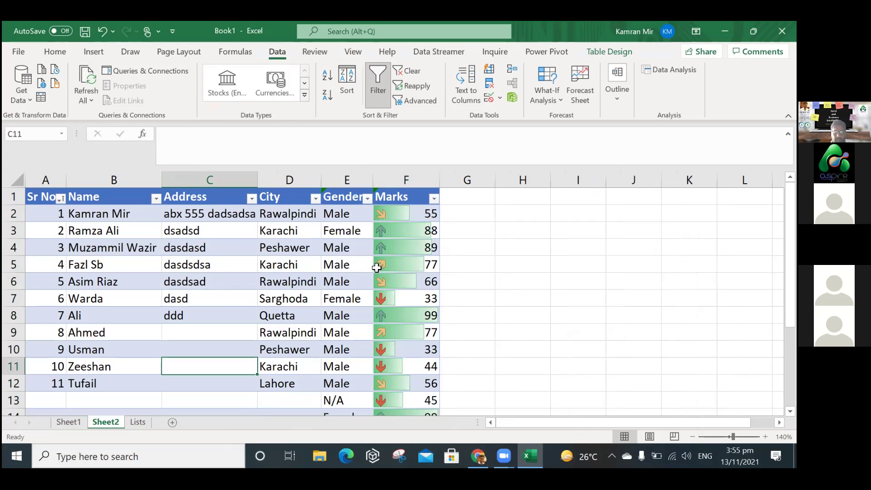
Fill the remaining addresses from C9 down, such as 434 and sadsad.
{"action": "left_click", "coordinate": [233, 253]}
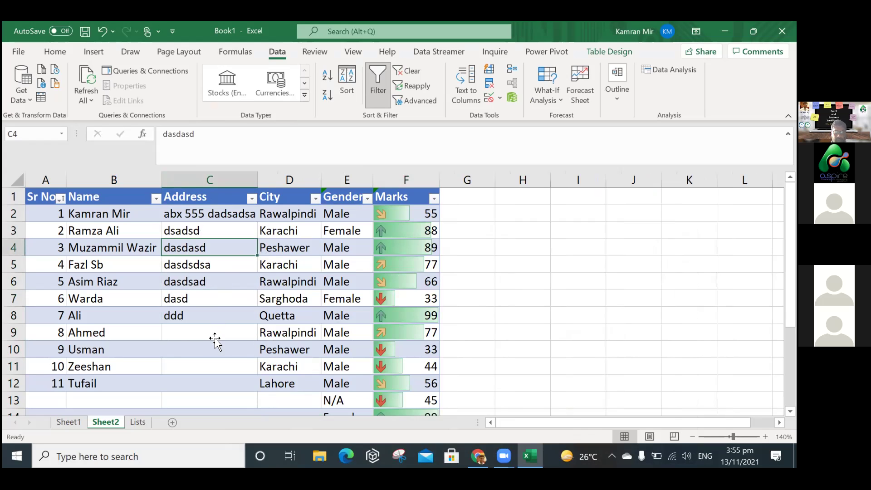
{"action": "left_click", "coordinate": [216, 338]}
{"action": "type", "text": "434"}
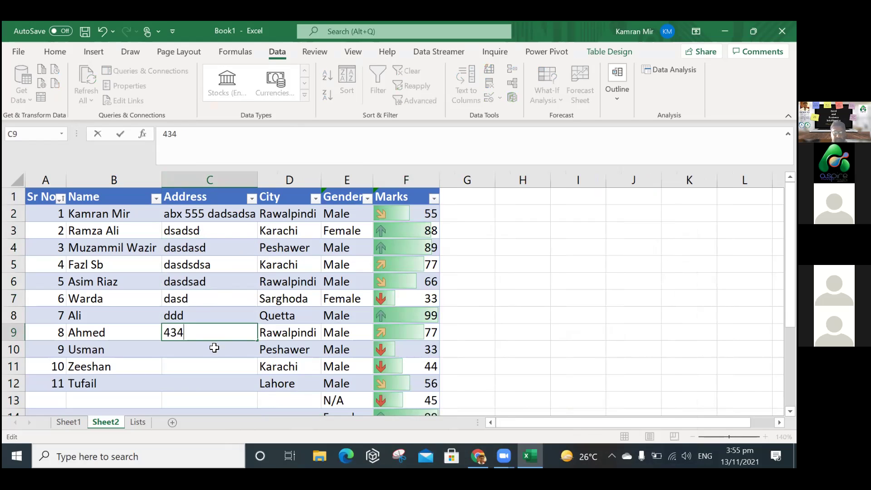
{"action": "key", "text": "Return"}
{"action": "type", "text": "sadsa"}
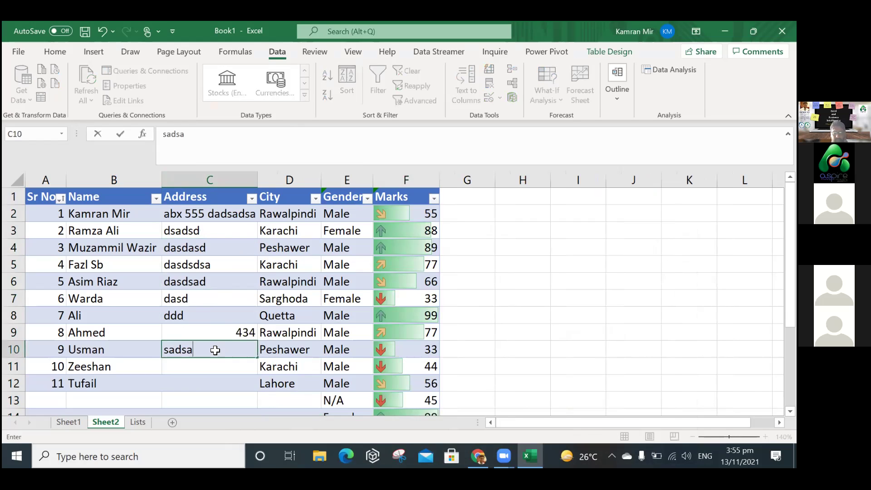
{"action": "type", "text": "d"}
{"action": "key", "text": "Return"}
{"action": "type", "text": "ds"}
{"action": "key", "text": "Return"}
{"action": "type", "text": "dddd"}
{"action": "key", "text": "Return"}
{"action": "left_click", "coordinate": [564, 327]}
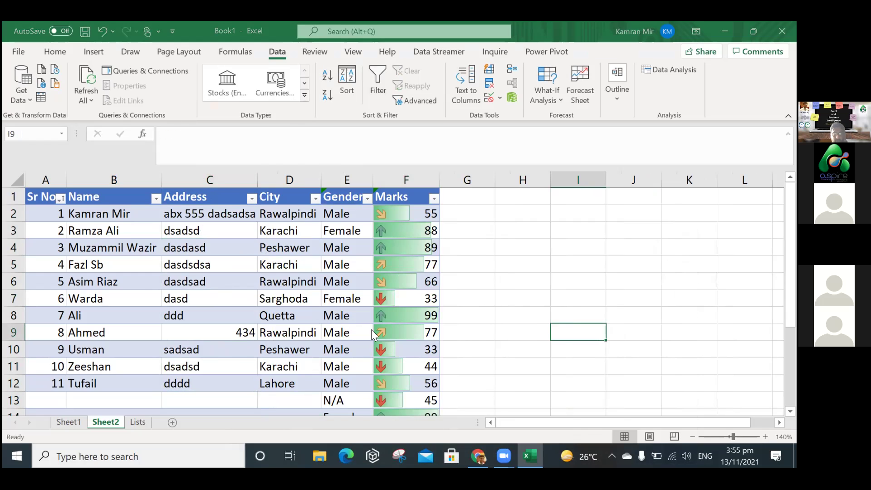
Save the workbook as DataAspire in C: > Training > Excel & Business Intelligence.
{"action": "key", "text": "ctrl+s"}
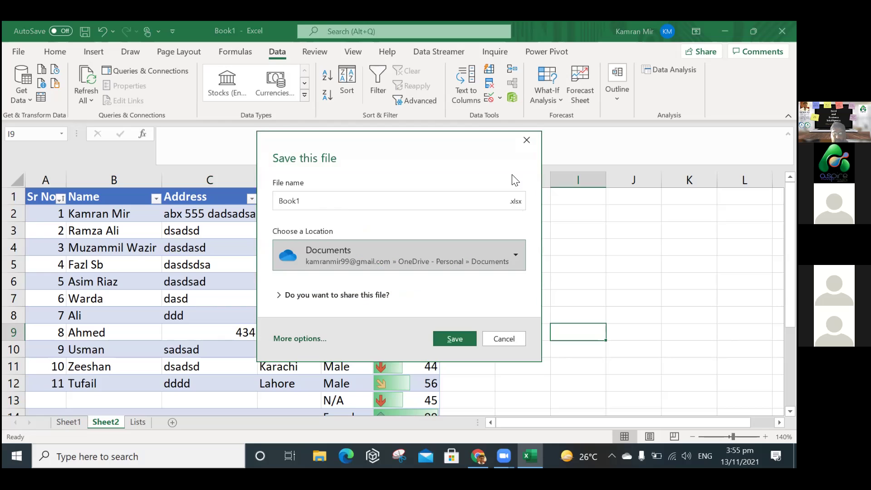
{"action": "left_click", "coordinate": [431, 252]}
{"action": "scroll", "coordinate": [434, 233], "scroll_direction": "down", "scroll_amount": 1}
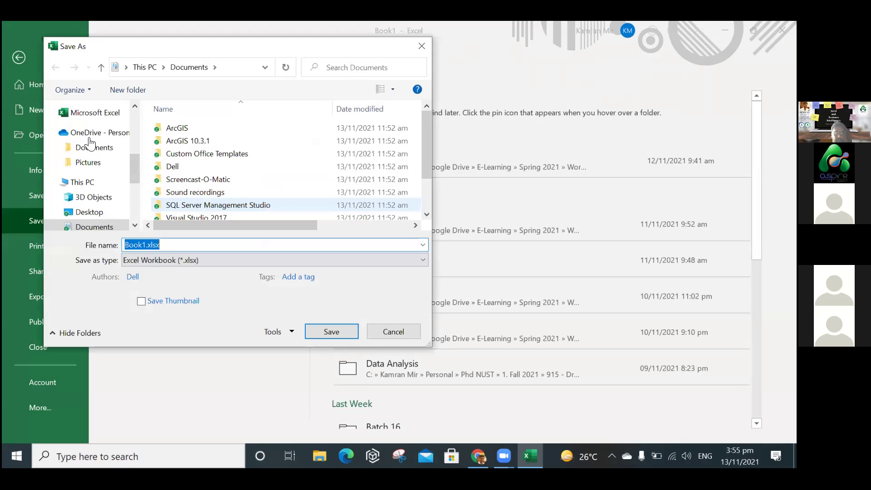
{"action": "scroll", "coordinate": [91, 138], "scroll_direction": "down", "scroll_amount": 4}
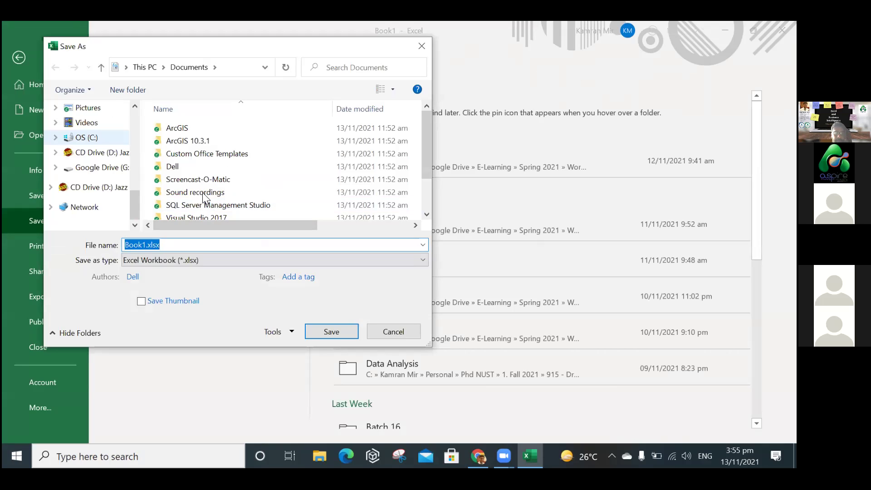
{"action": "left_click", "coordinate": [86, 137]}
{"action": "double_click", "coordinate": [229, 214]}
{"action": "scroll", "coordinate": [203, 141], "scroll_direction": "down", "scroll_amount": 5}
{"action": "double_click", "coordinate": [203, 141]}
{"action": "double_click", "coordinate": [202, 131]}
{"action": "key", "text": "Return"}
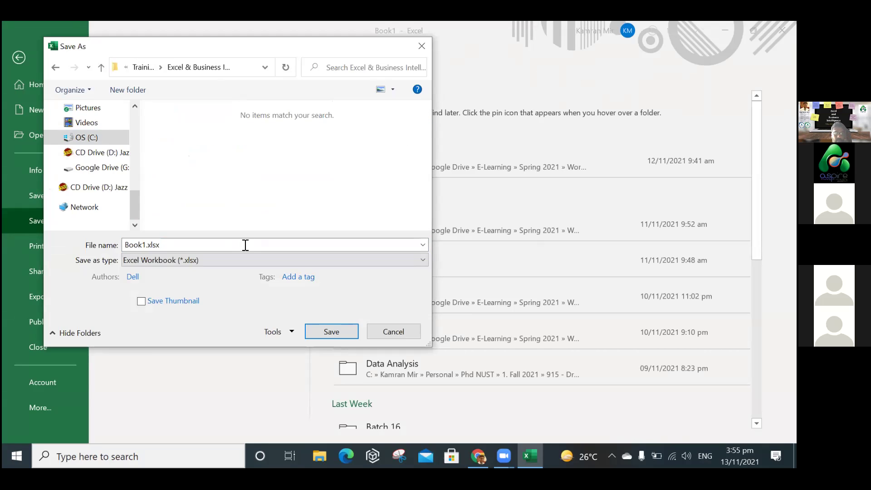
{"action": "type", "text": "DataAspire"}
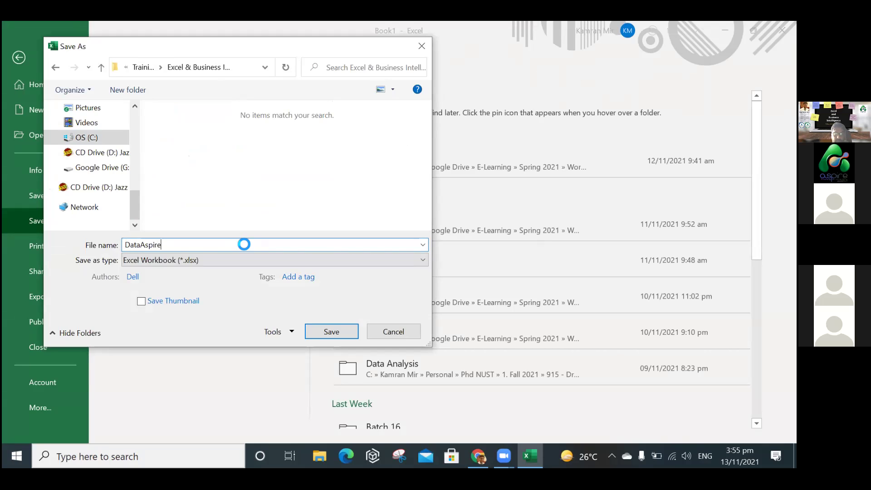
{"action": "key", "text": "Return"}
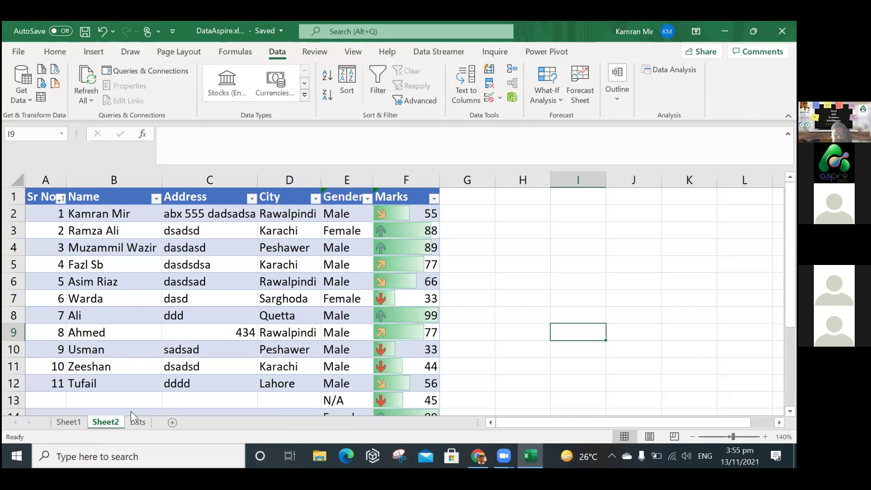
Rename the Sheet2 tab to Customers.
{"action": "double_click", "coordinate": [111, 422]}
{"action": "type", "text": "Customers"}
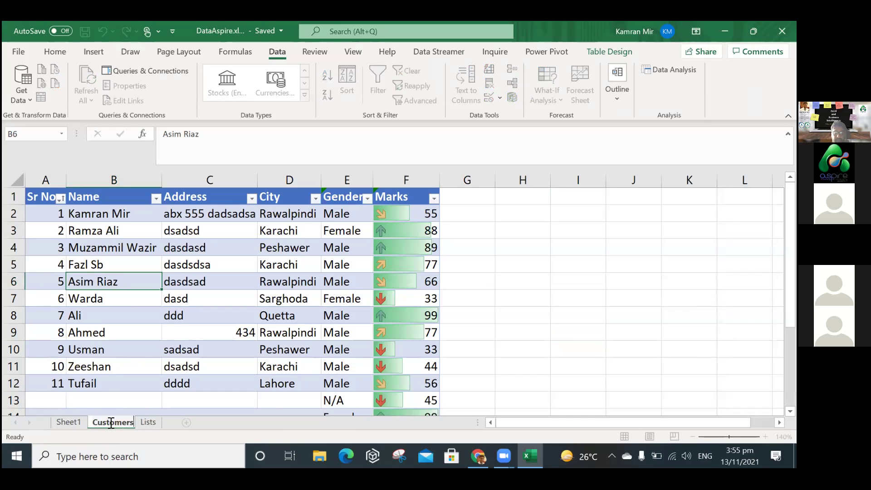
{"action": "key", "text": "Return"}
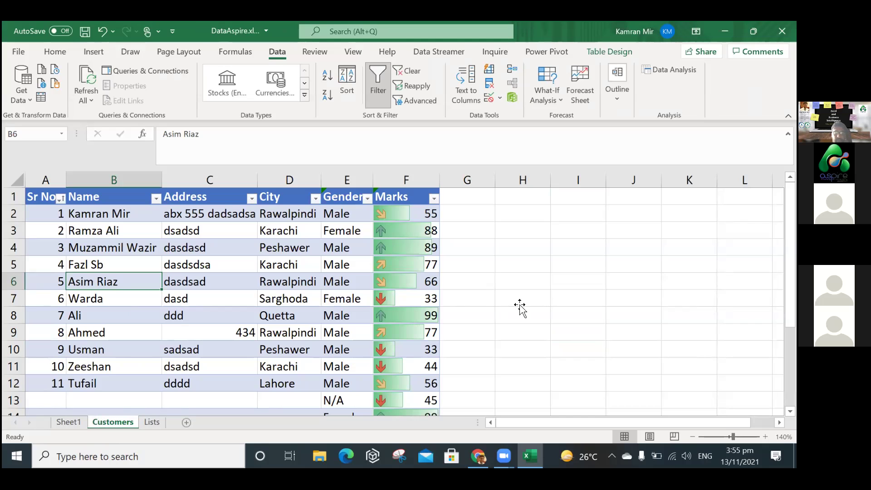
{"action": "left_click", "coordinate": [520, 302]}
{"action": "left_click_drag", "start_coordinate": [37, 197], "coordinate": [346, 383]}
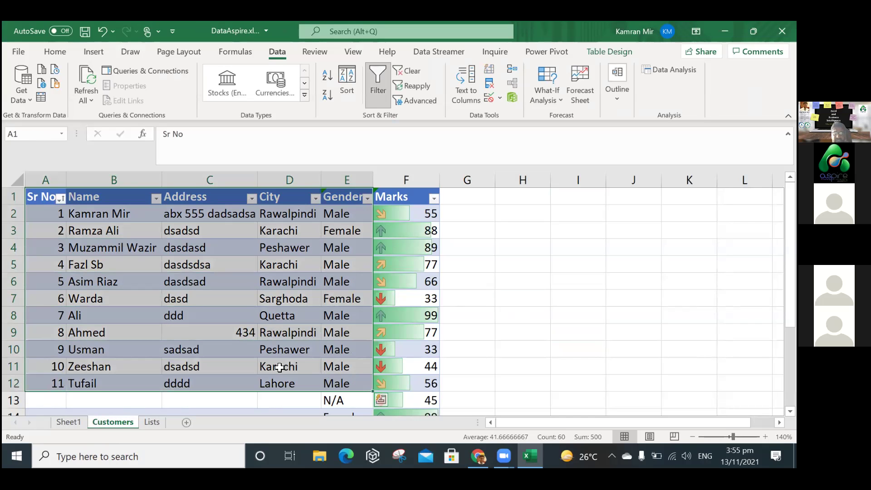
{"action": "left_click", "coordinate": [279, 366]}
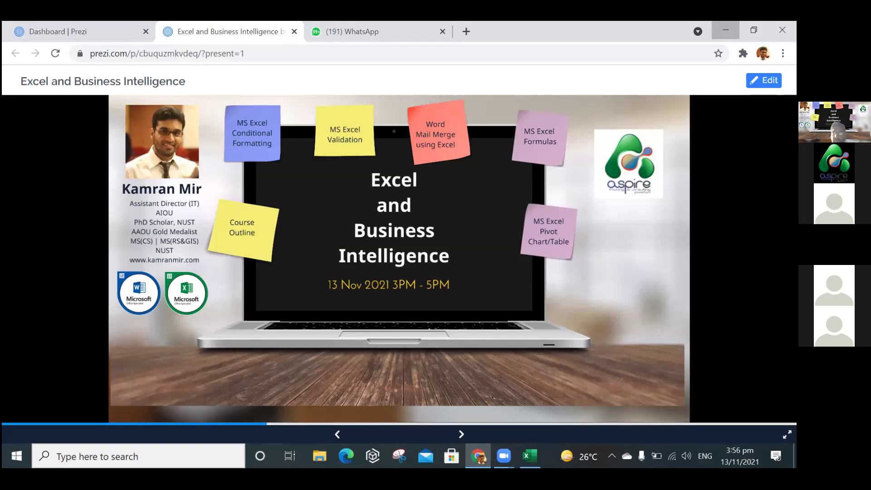
{"action": "left_click", "coordinate": [725, 30]}
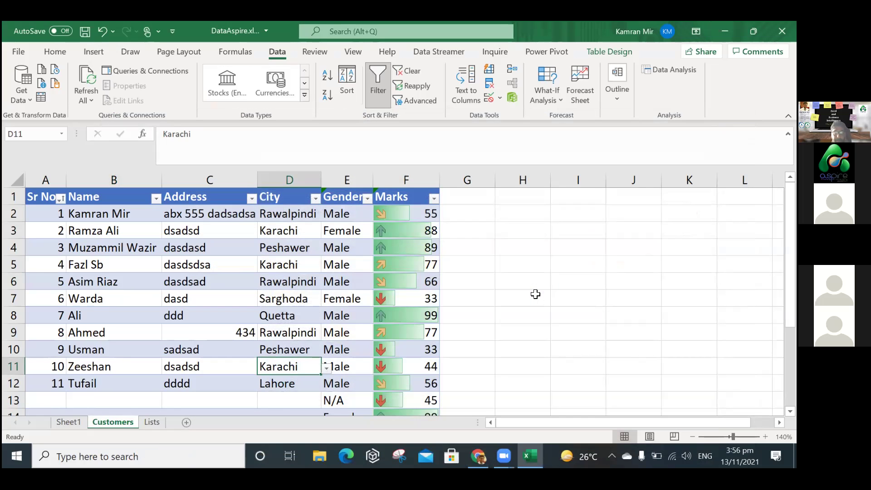
{"action": "left_click_drag", "start_coordinate": [95, 218], "coordinate": [316, 381]}
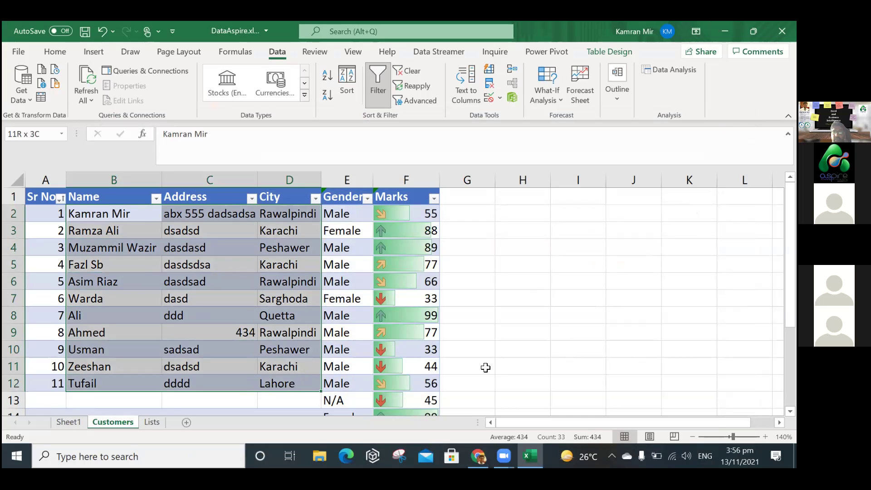
{"action": "left_click", "coordinate": [485, 368]}
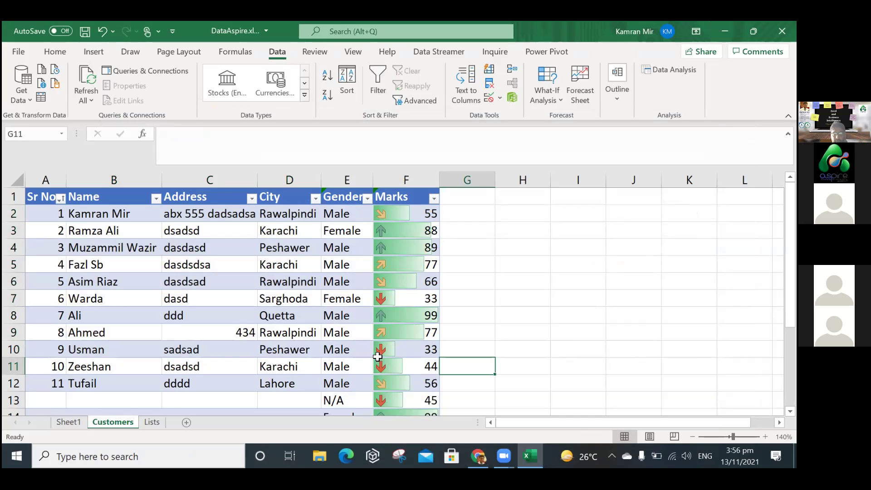
Rename the Customers sheet tab to 'Students'.
{"action": "double_click", "coordinate": [113, 422]}
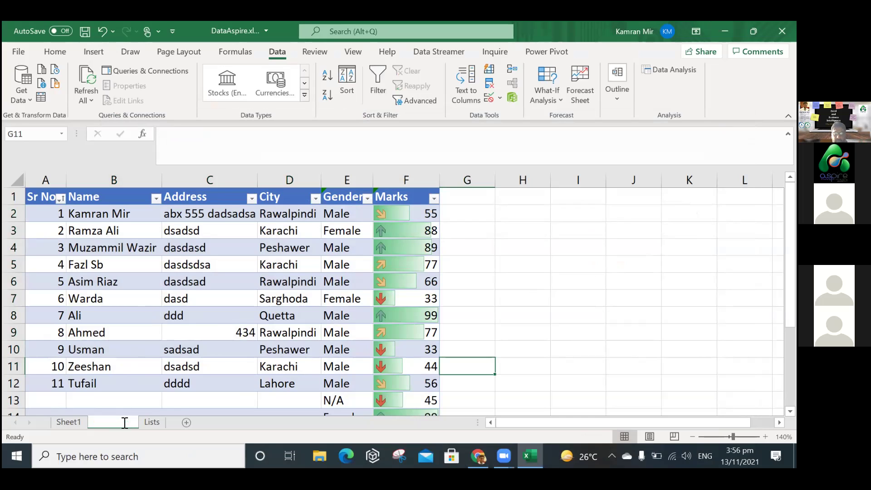
{"action": "type", "text": "Students"}
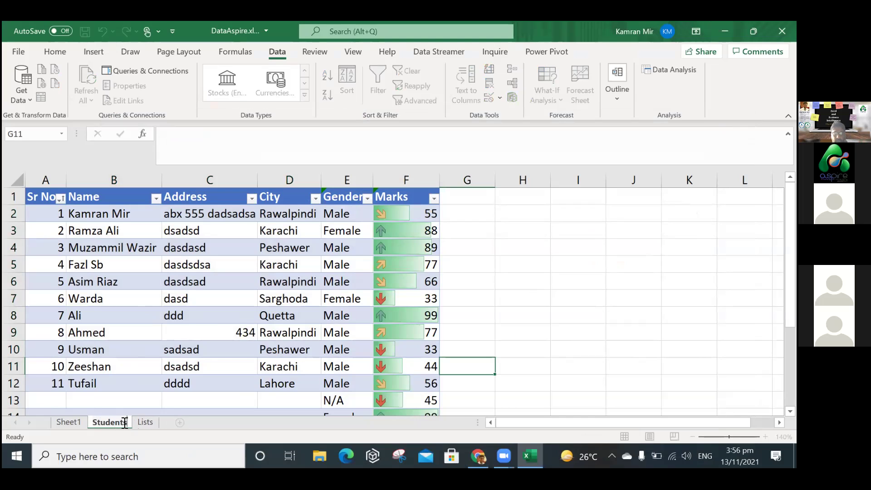
{"action": "left_click", "coordinate": [515, 311]}
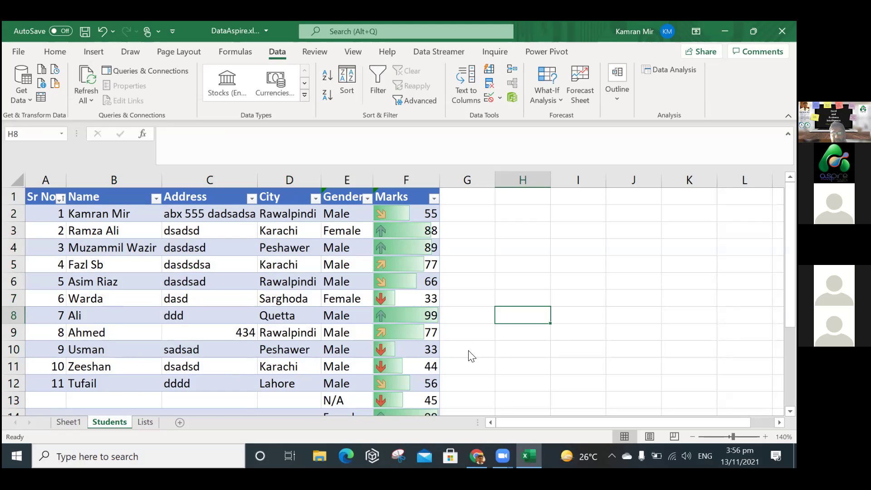
Launch Word from the Run prompt and start a new blank document.
{"action": "key", "text": "super+r"}
{"action": "type", "text": "powerpnt"}
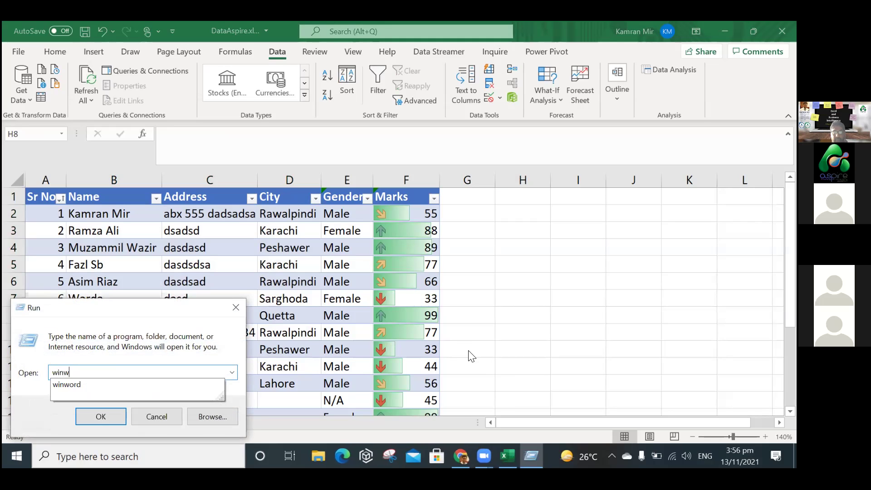
{"action": "key", "text": "Return"}
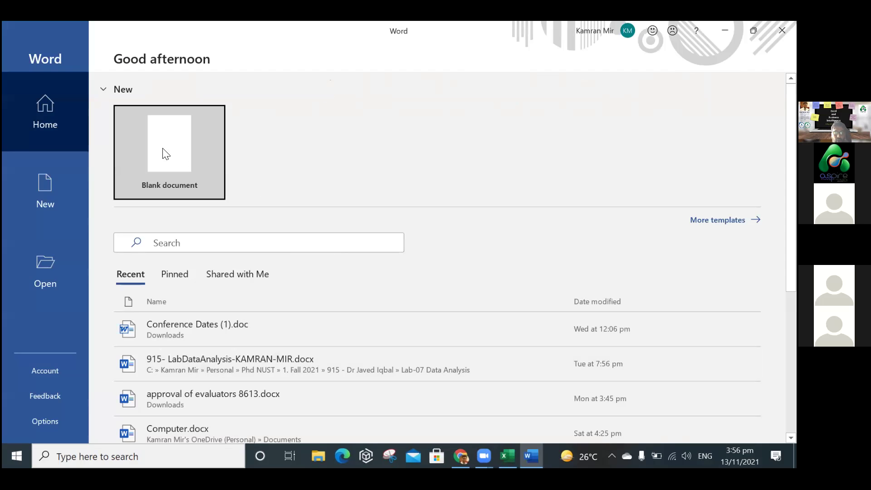
{"action": "left_click", "coordinate": [162, 154]}
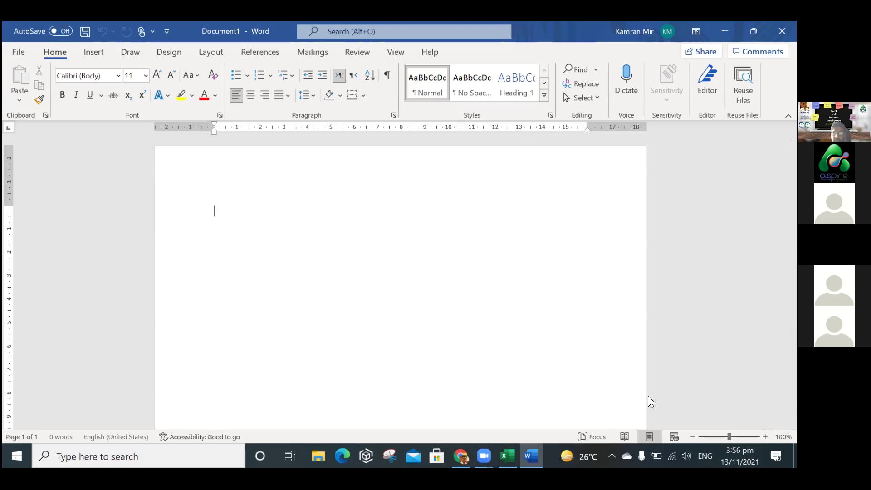
Switch the page orientation to landscape.
{"action": "left_click", "coordinate": [211, 52]}
{"action": "left_click", "coordinate": [56, 86]}
{"action": "left_click", "coordinate": [77, 154]}
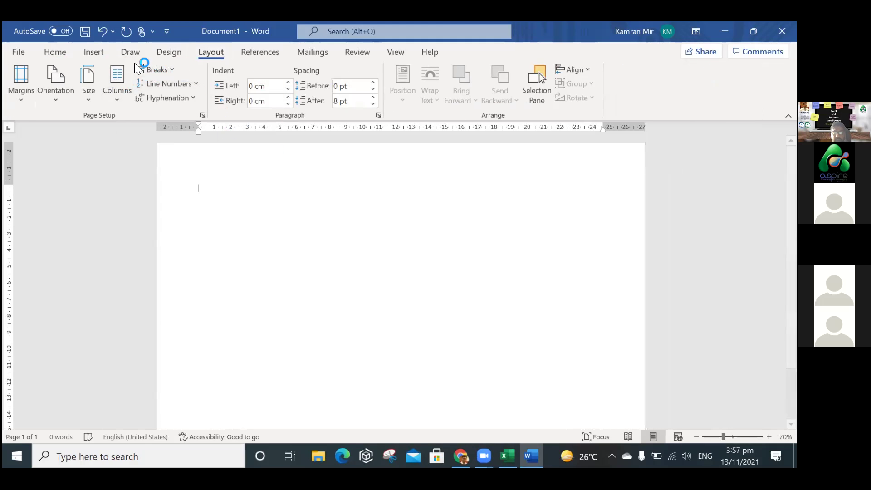
{"action": "left_click", "coordinate": [58, 53]}
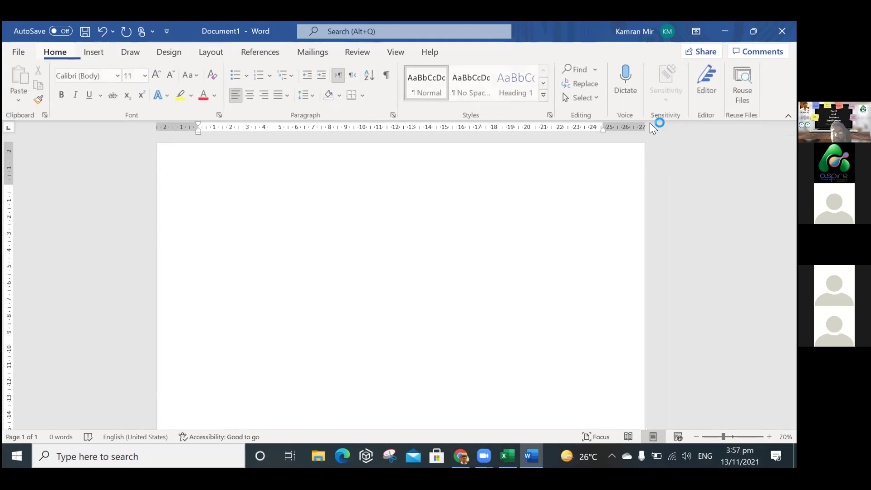
Give the page a light blue page colour from the Design tab.
{"action": "left_click", "coordinate": [168, 53]}
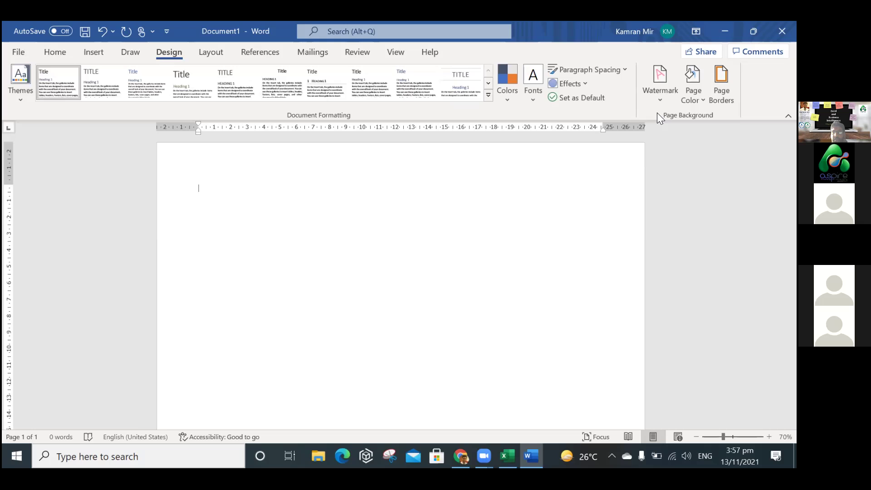
{"action": "left_click", "coordinate": [694, 91]}
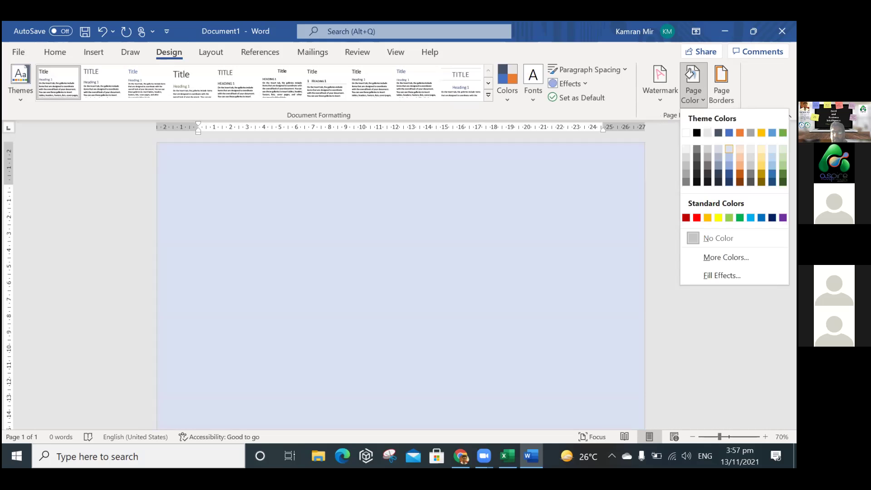
{"action": "left_click", "coordinate": [54, 51]}
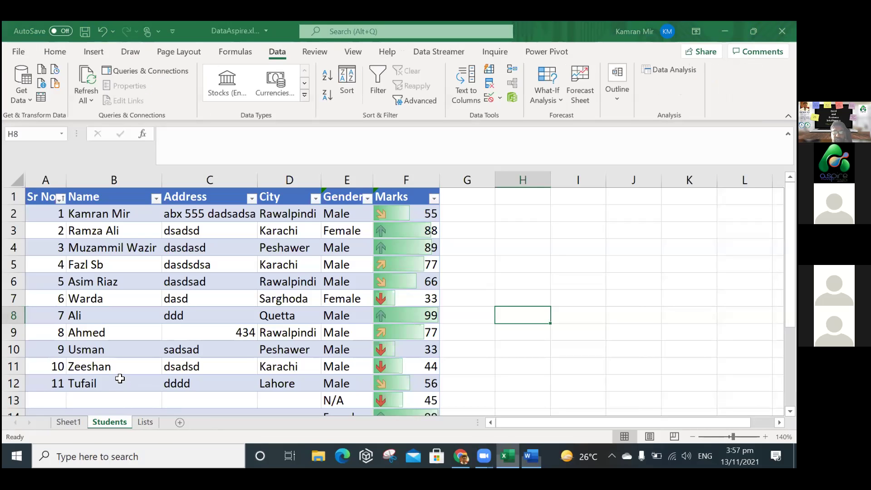
Select B2:B12, save and close DataAspire, then bring up the Prezi presentation.
{"action": "left_click_drag", "start_coordinate": [114, 214], "coordinate": [120, 378]}
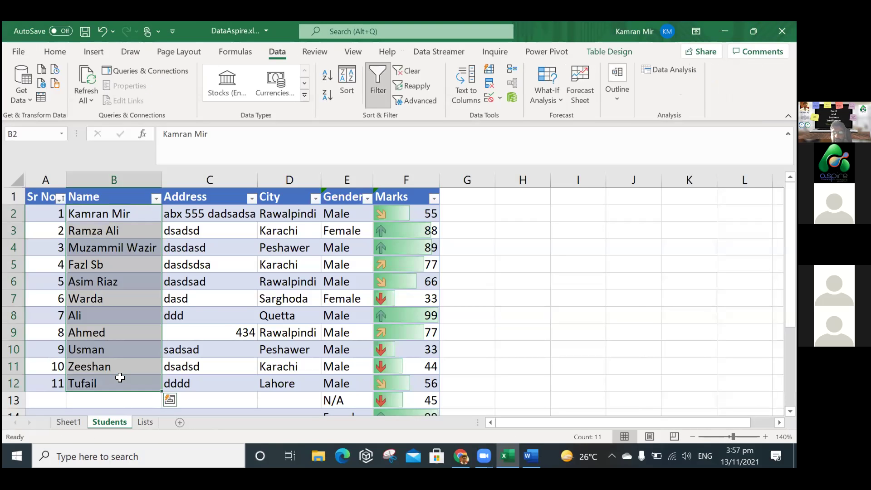
{"action": "key", "text": "ctrl+s"}
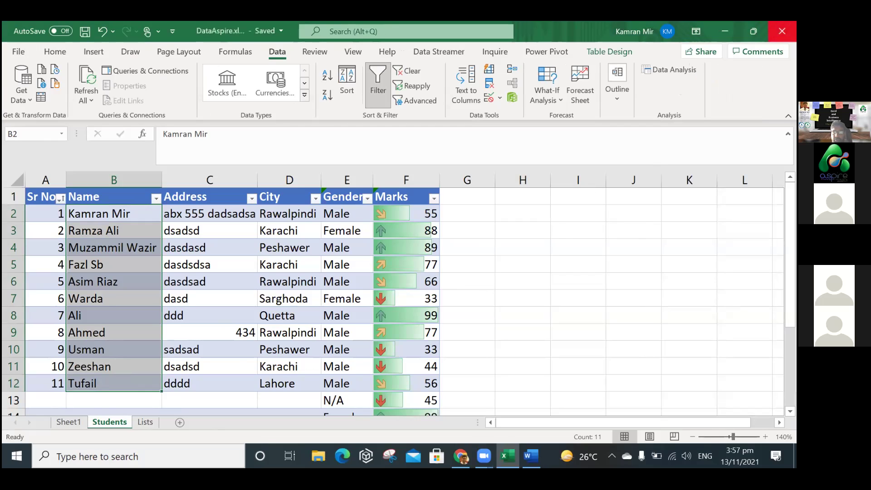
{"action": "left_click", "coordinate": [782, 30]}
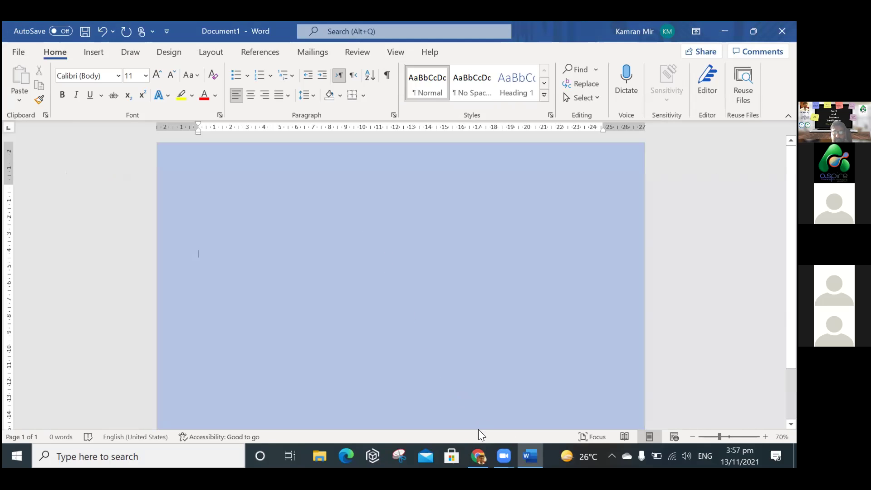
{"action": "left_click", "coordinate": [478, 456]}
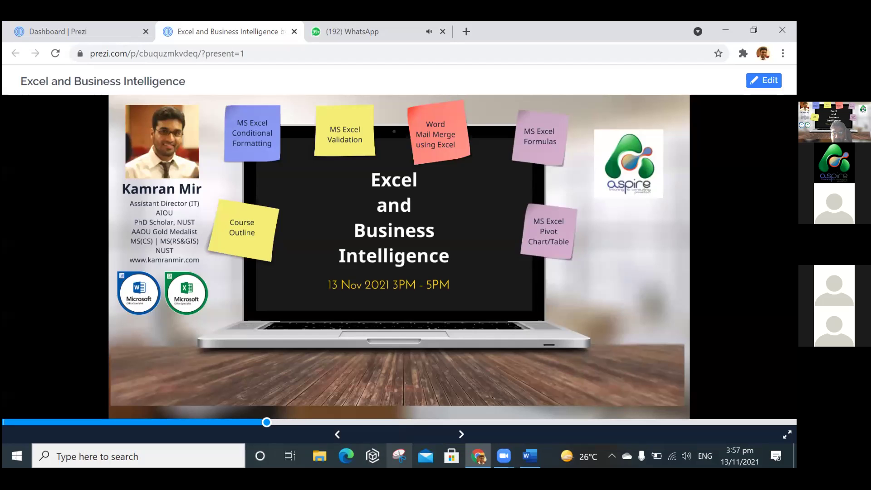
Launch Snipping Tool and snip the Aspire logo from the Prezi title slide.
{"action": "key", "text": "super"}
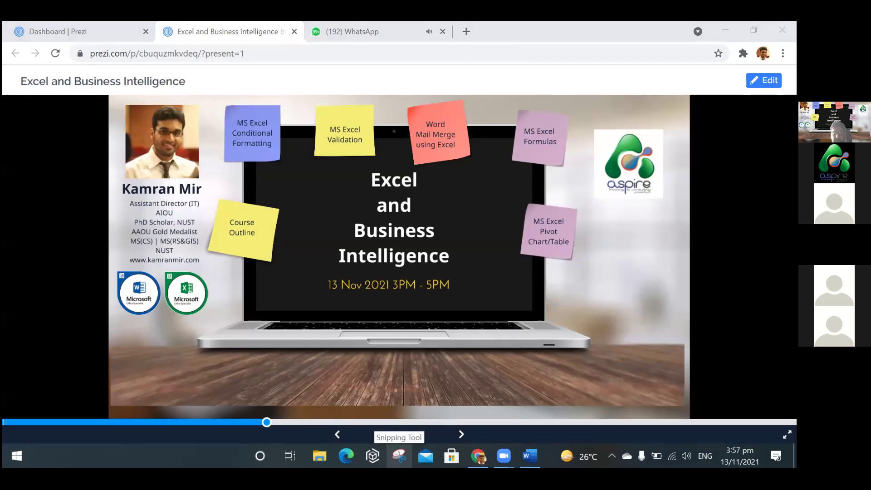
{"action": "type", "text": "snip"}
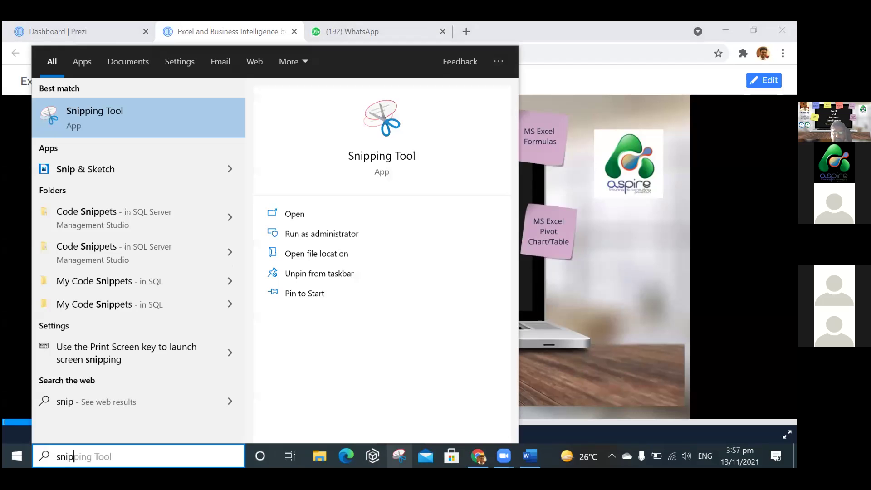
{"action": "key", "text": "Return"}
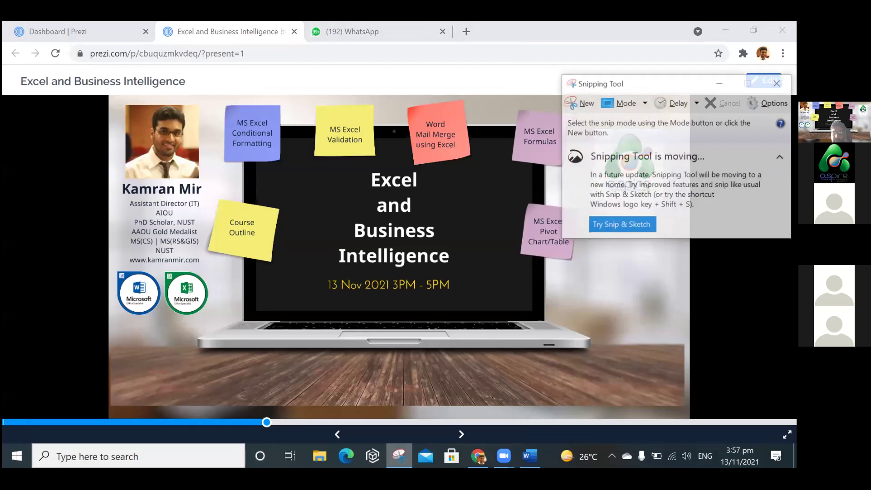
{"action": "left_click_drag", "start_coordinate": [651, 84], "coordinate": [208, 139]}
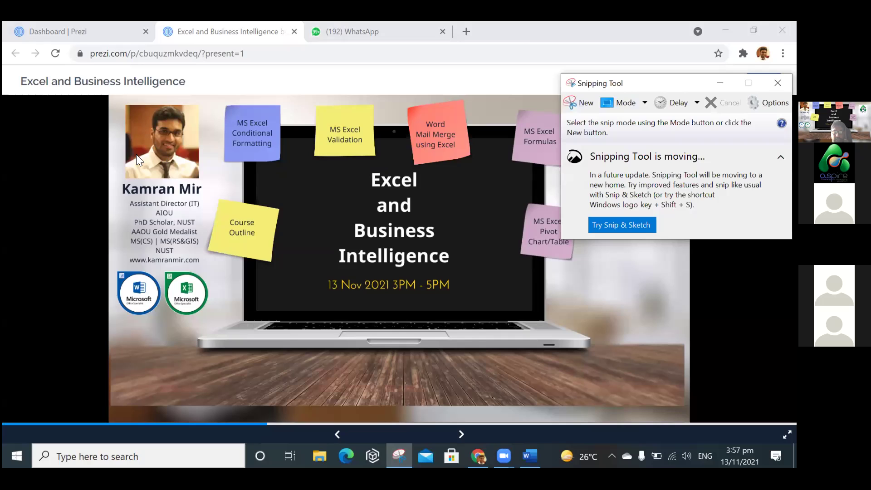
{"action": "left_click_drag", "start_coordinate": [597, 132], "coordinate": [663, 199]}
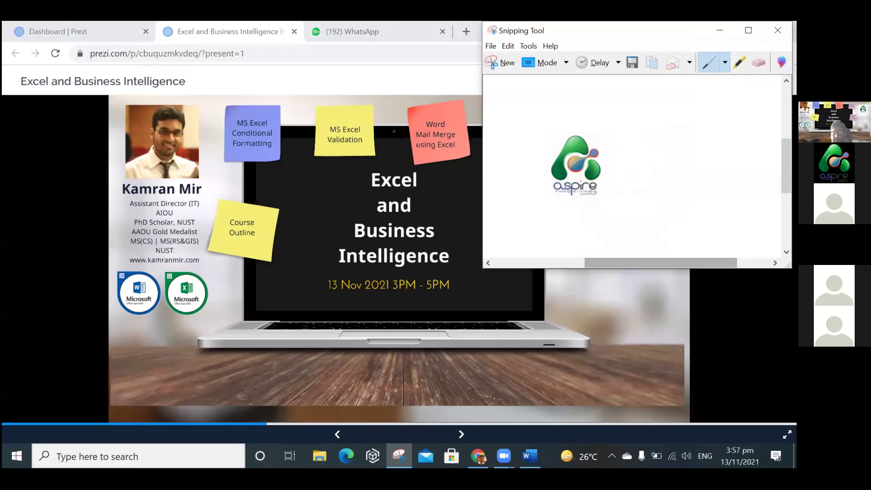
Paste the Aspire logo onto the first line of the Word page and centre it.
{"action": "key", "text": "alt+Tab"}
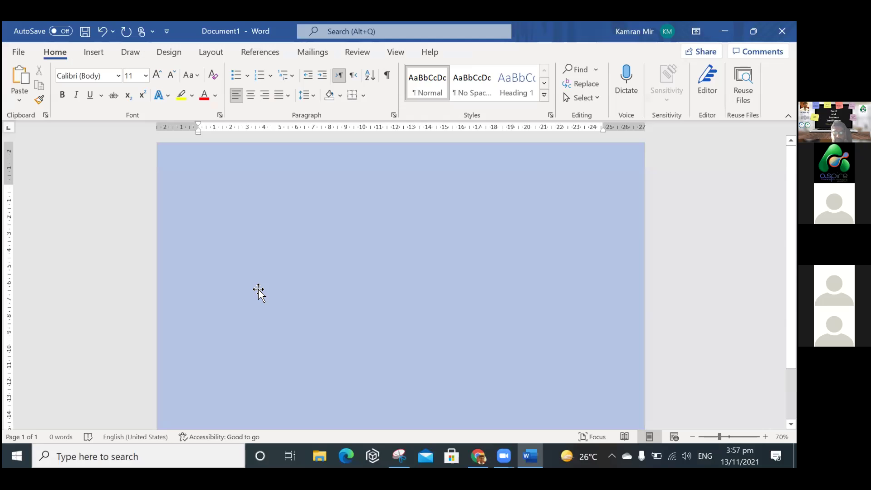
{"action": "key", "text": "ctrl+v"}
{"action": "left_click_drag", "start_coordinate": [218, 250], "coordinate": [219, 204]}
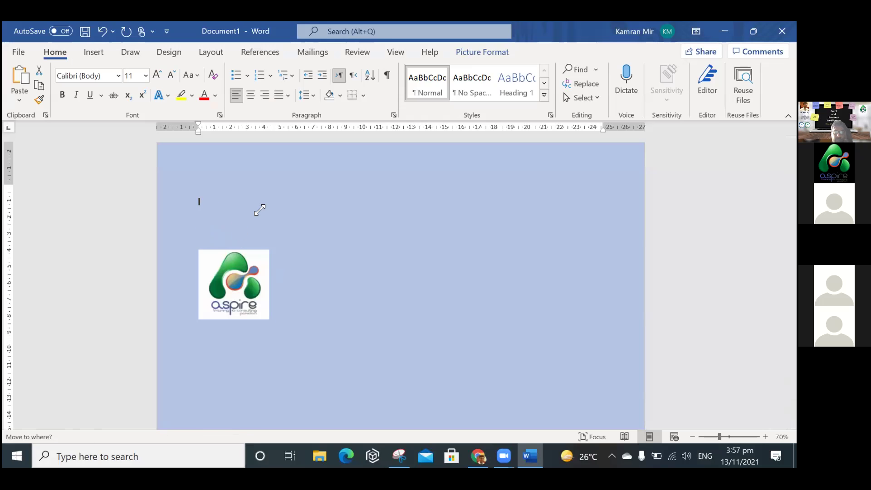
{"action": "left_click", "coordinate": [254, 97]}
Below the logo, write 'This certificate goes to' in 22 pt and add new lines.
{"action": "left_click", "coordinate": [463, 256]}
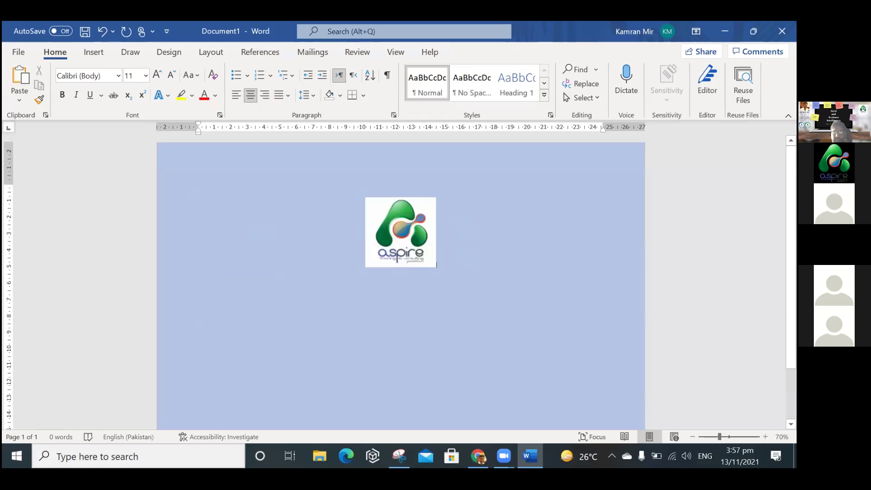
{"action": "type", "text": "T"}
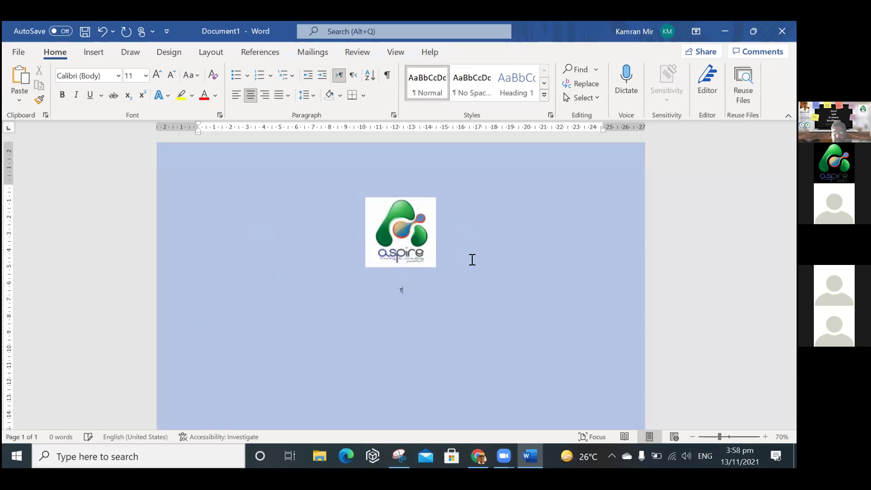
{"action": "double_click", "coordinate": [400, 290]}
{"action": "left_click", "coordinate": [157, 74]}
{"action": "left_click", "coordinate": [157, 74]}
{"action": "left_click", "coordinate": [157, 74]}
{"action": "left_click", "coordinate": [157, 74]}
{"action": "left_click", "coordinate": [158, 74]}
{"action": "left_click", "coordinate": [157, 74]}
{"action": "left_click", "coordinate": [435, 296]}
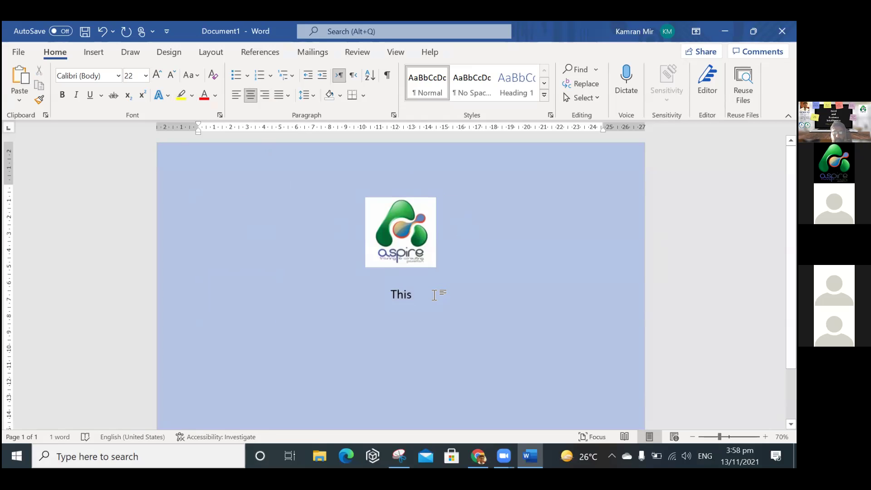
{"action": "type", "text": "certificate "}
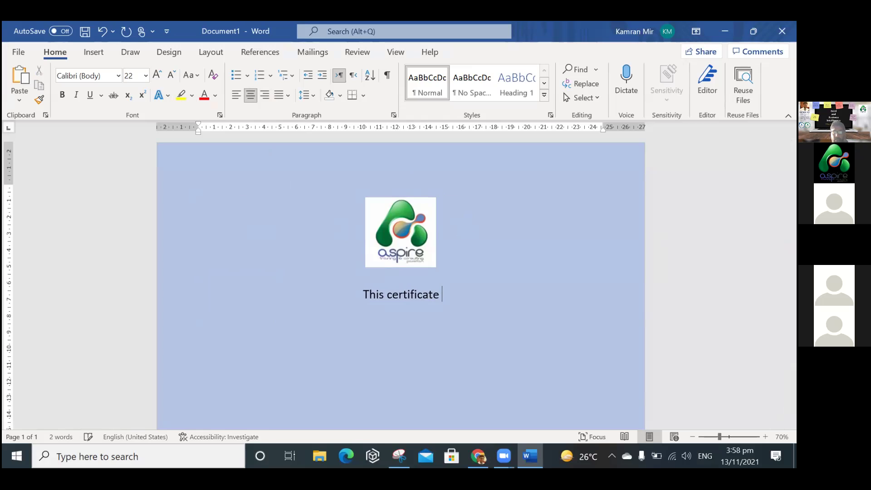
{"action": "type", "text": "goes to"}
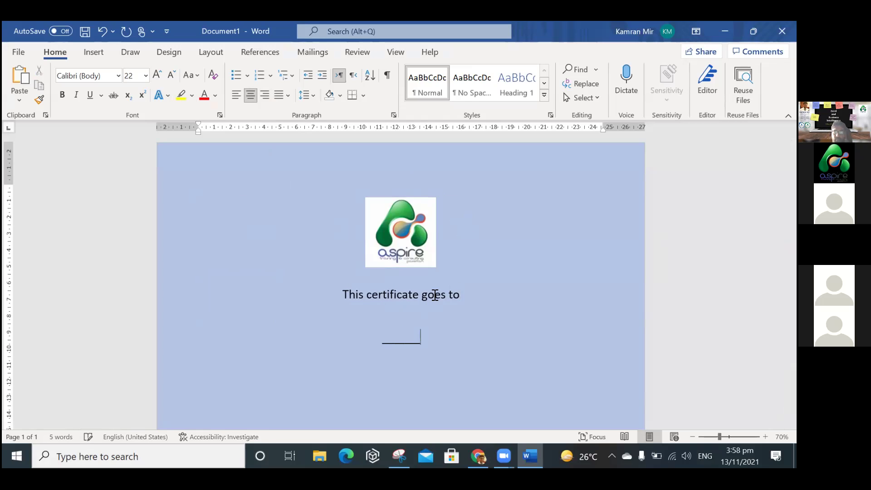
{"action": "key", "text": "Return"}
{"action": "key", "text": "Return"}
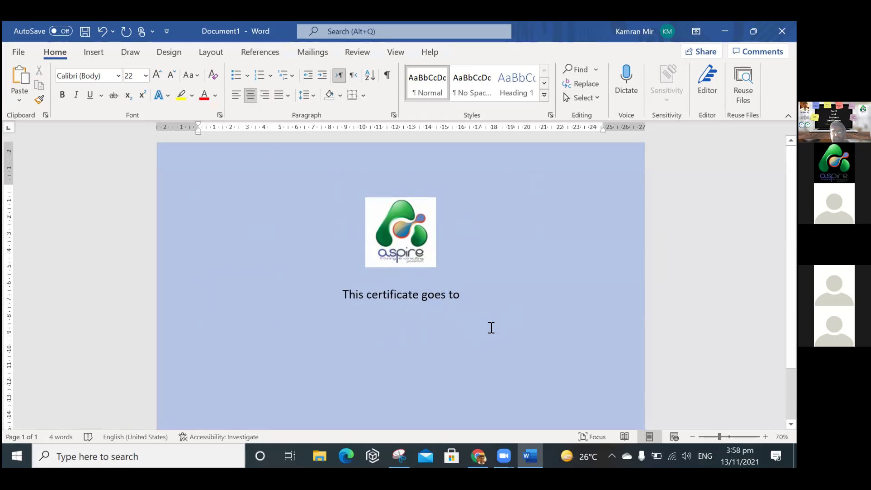
Use DataAspire.xlsx from the Excel & Business Intelligence folder as the existing recipient list.
{"action": "left_click", "coordinate": [310, 53]}
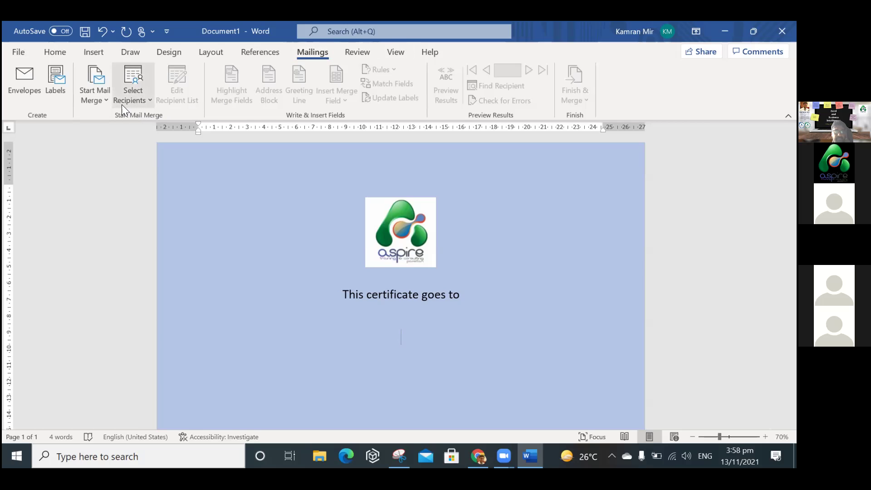
{"action": "left_click", "coordinate": [146, 100]}
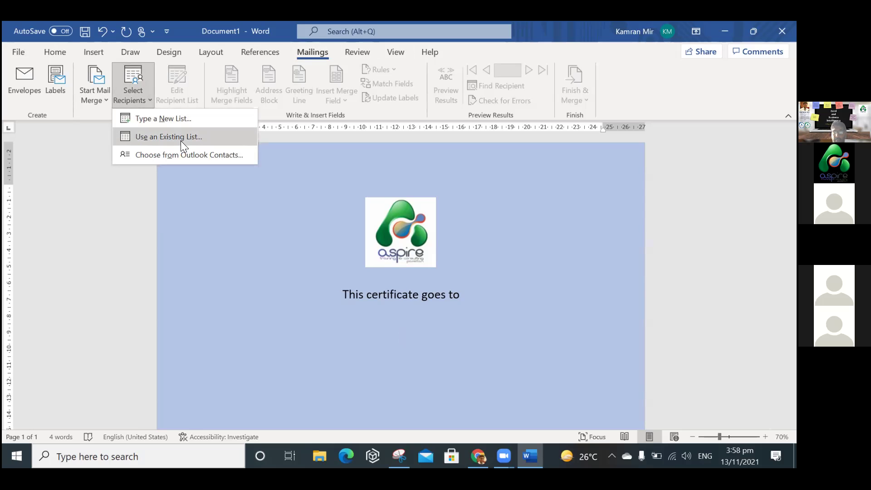
{"action": "left_click", "coordinate": [181, 140]}
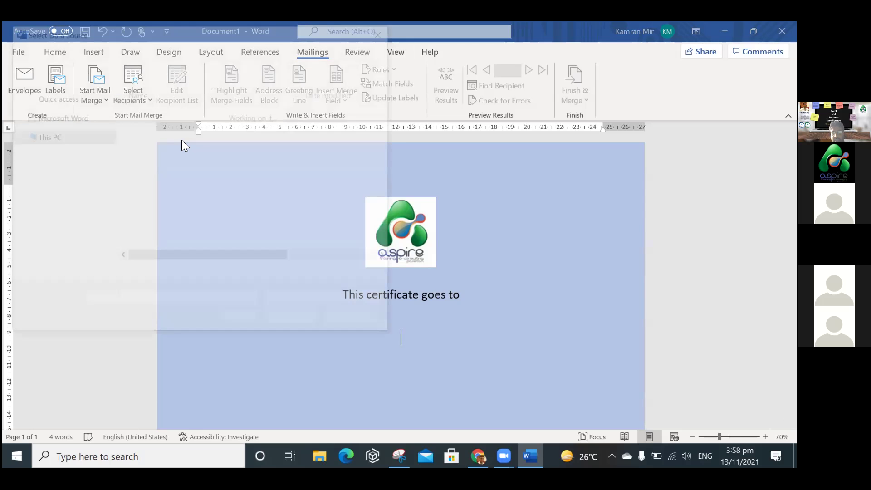
{"action": "scroll", "coordinate": [110, 222], "scroll_direction": "down", "scroll_amount": 3}
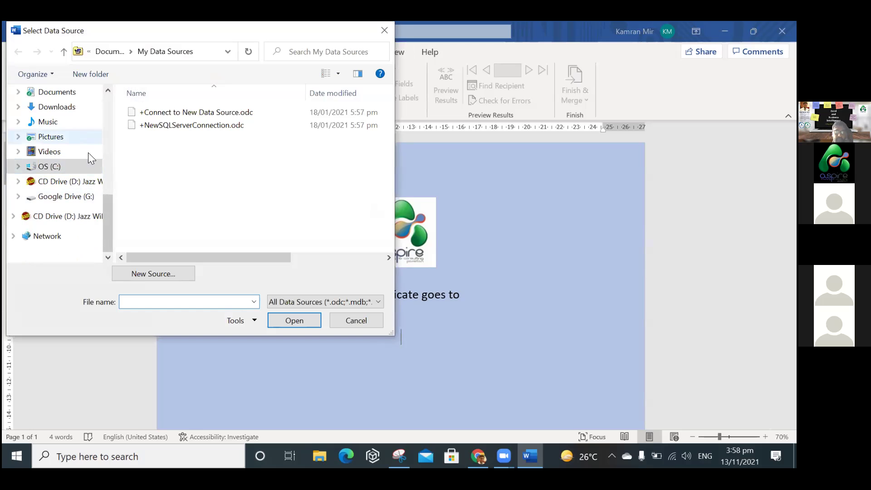
{"action": "left_click_drag", "start_coordinate": [107, 207], "coordinate": [105, 142]}
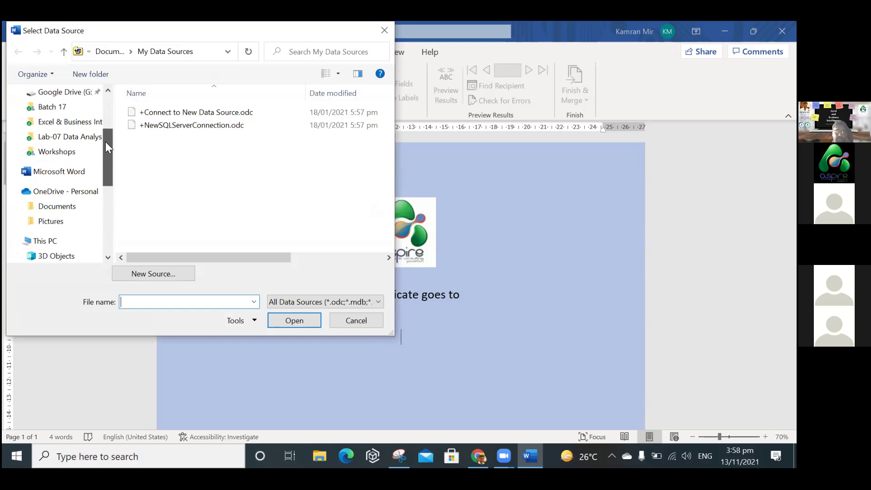
{"action": "left_click", "coordinate": [77, 123]}
{"action": "left_click", "coordinate": [172, 114]}
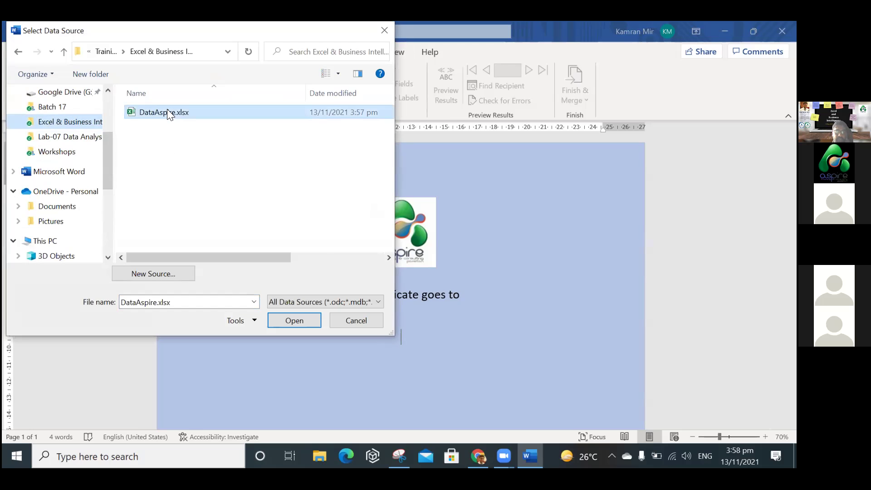
{"action": "left_click", "coordinate": [295, 319]}
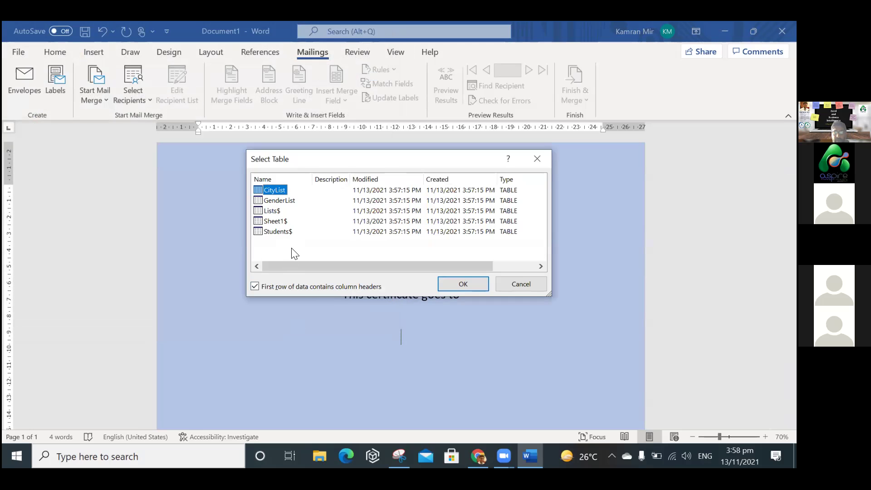
Select the Students$ table as recipients and show the Insert Merge Field list.
{"action": "left_click", "coordinate": [282, 233]}
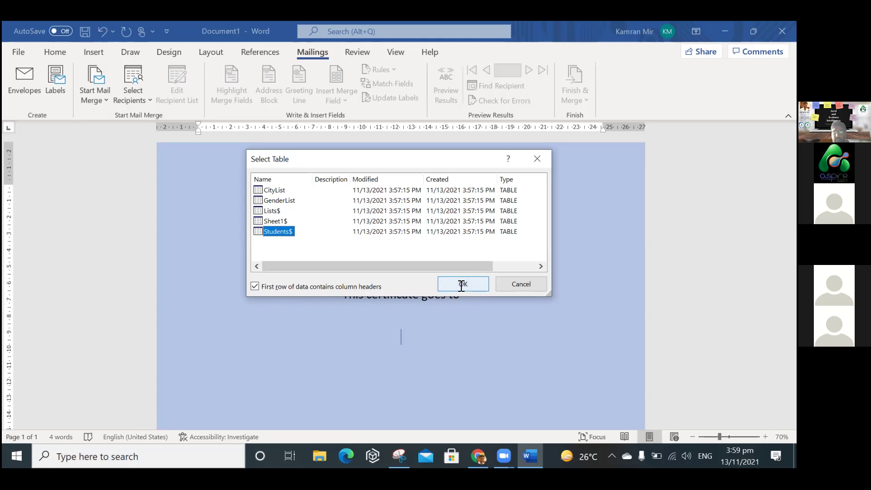
{"action": "left_click", "coordinate": [461, 285]}
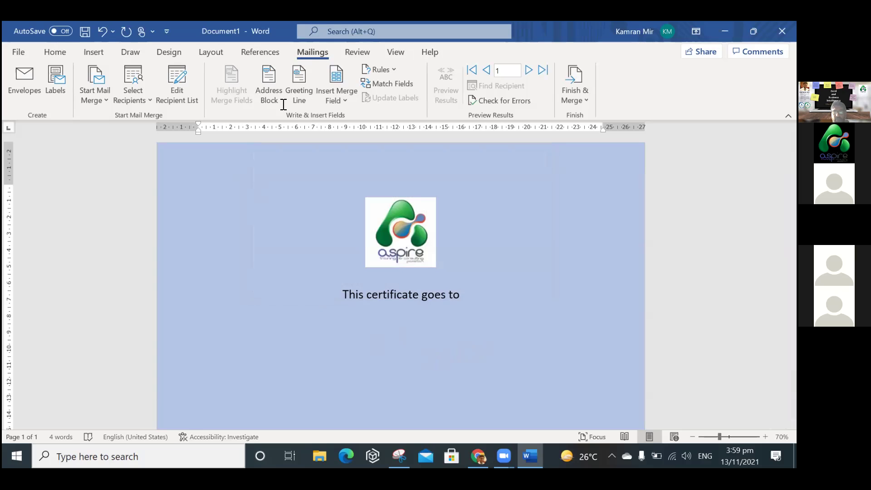
{"action": "left_click", "coordinate": [343, 100]}
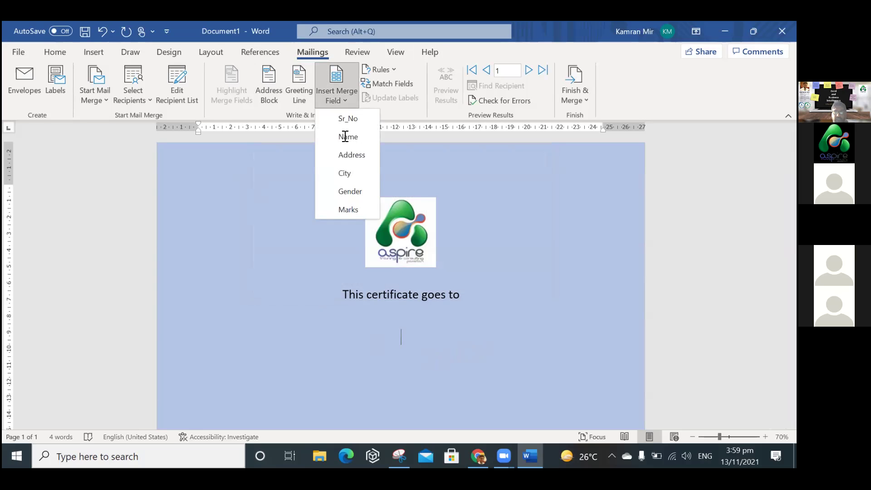
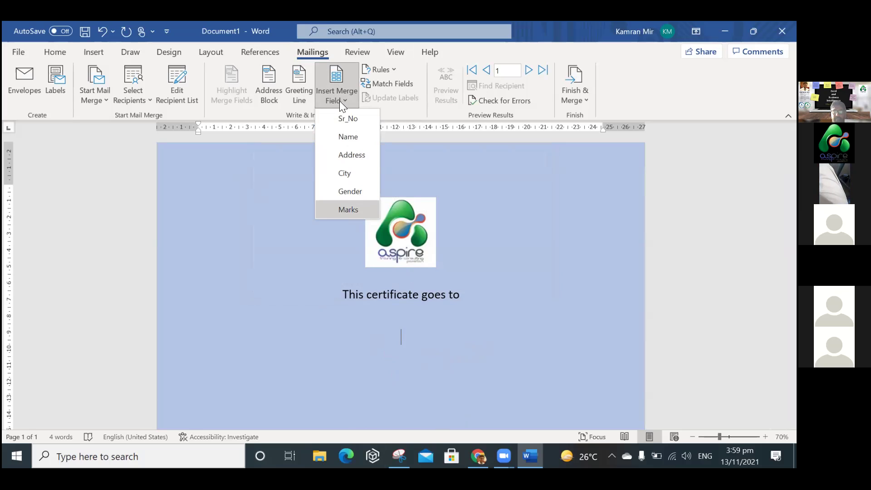
Insert the Name merge field on the line below the certificate heading.
{"action": "left_click", "coordinate": [318, 55]}
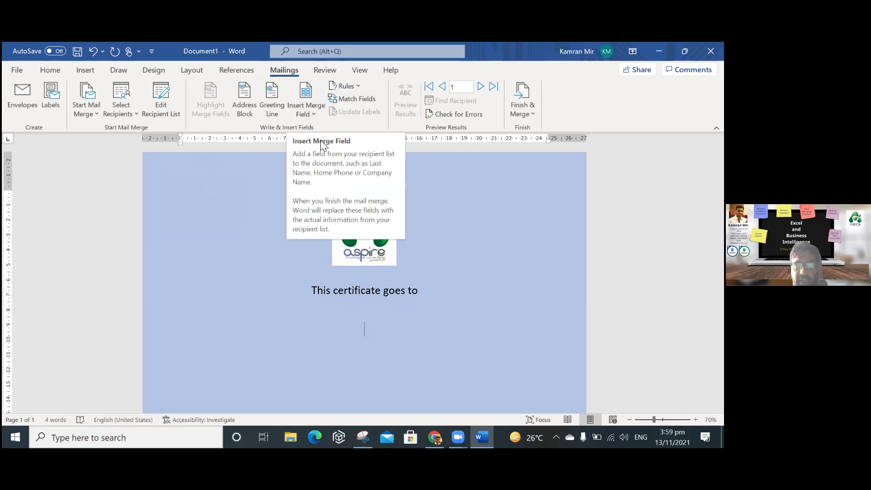
{"action": "left_click", "coordinate": [315, 116]}
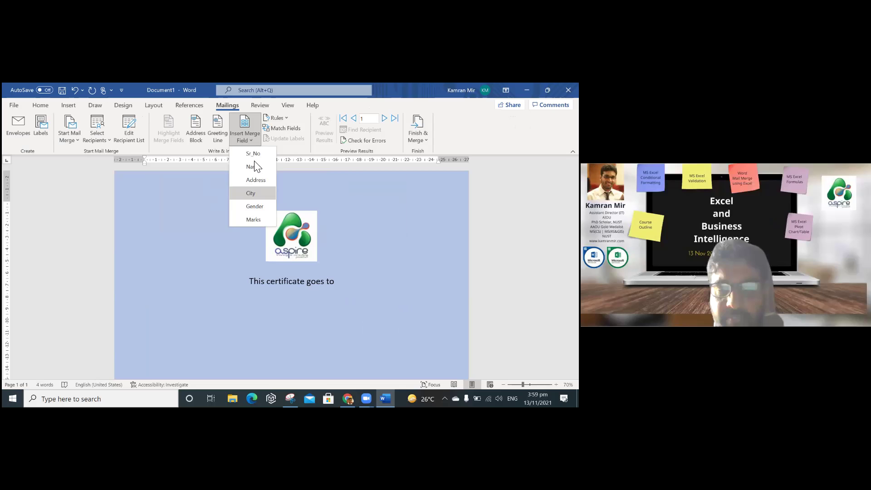
{"action": "left_click", "coordinate": [316, 302]}
{"action": "left_click", "coordinate": [312, 304]}
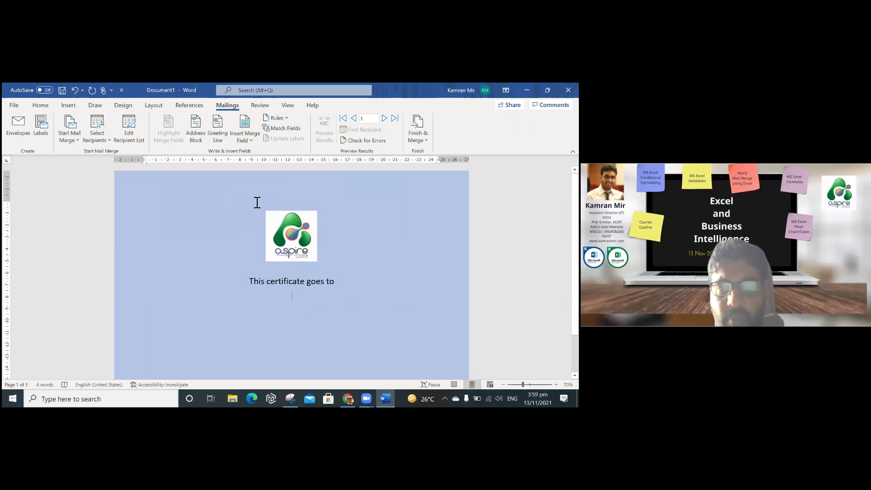
{"action": "left_click", "coordinate": [243, 141]}
{"action": "left_click", "coordinate": [253, 168]}
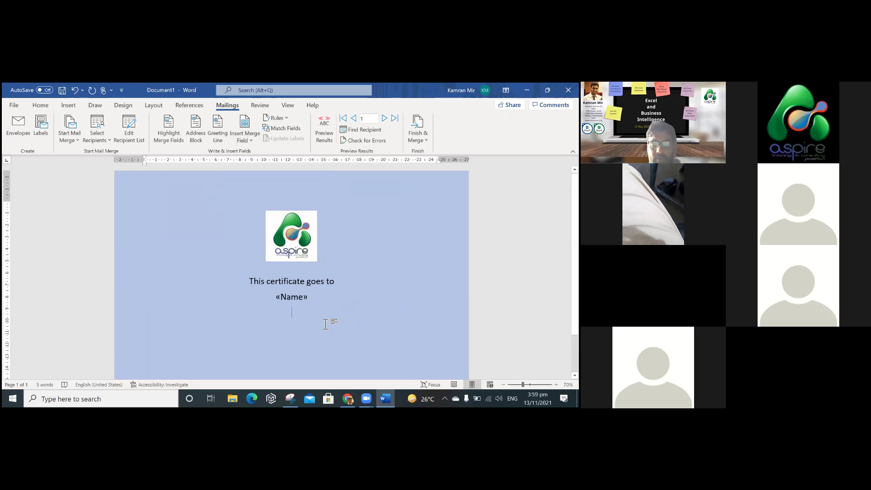
Add the City merge field on a new line below Name.
{"action": "key", "text": "Return"}
{"action": "type", "text": "You"}
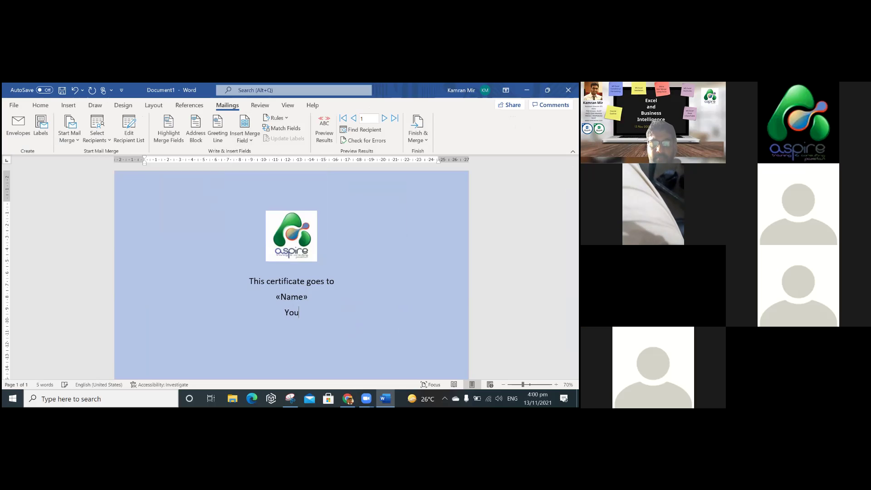
{"action": "double_click", "coordinate": [292, 312]}
{"action": "left_click", "coordinate": [244, 145]}
{"action": "left_click", "coordinate": [258, 202]}
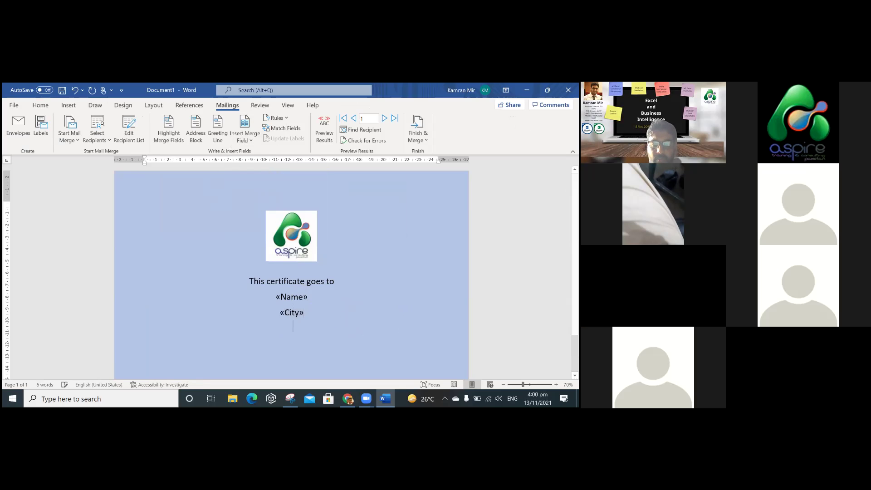
Write the line 'You have scored «Marks» in your exam!' using the Marks merge field.
{"action": "type", "text": "You have scored"}
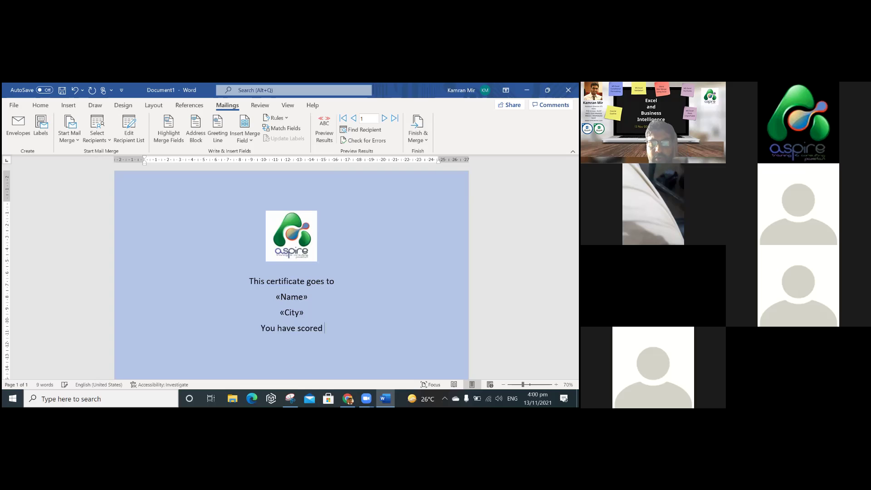
{"action": "left_click", "coordinate": [249, 140]}
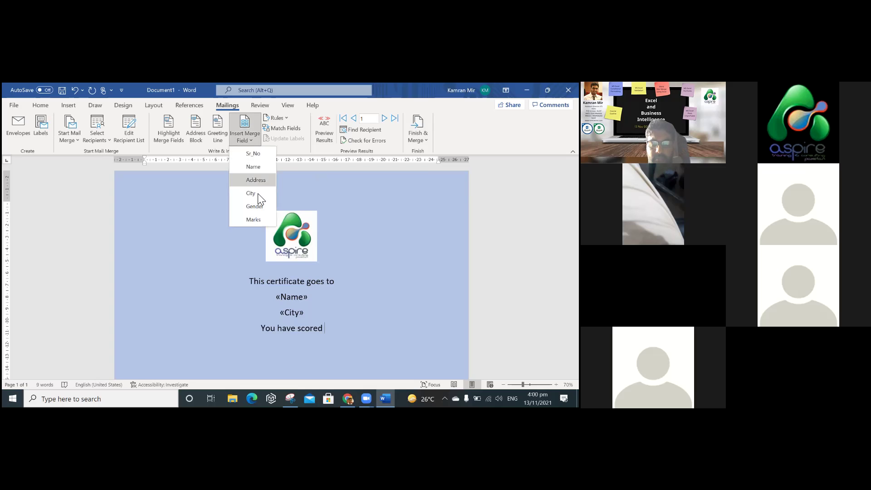
{"action": "left_click", "coordinate": [257, 219]}
{"action": "type", "text": "in y"}
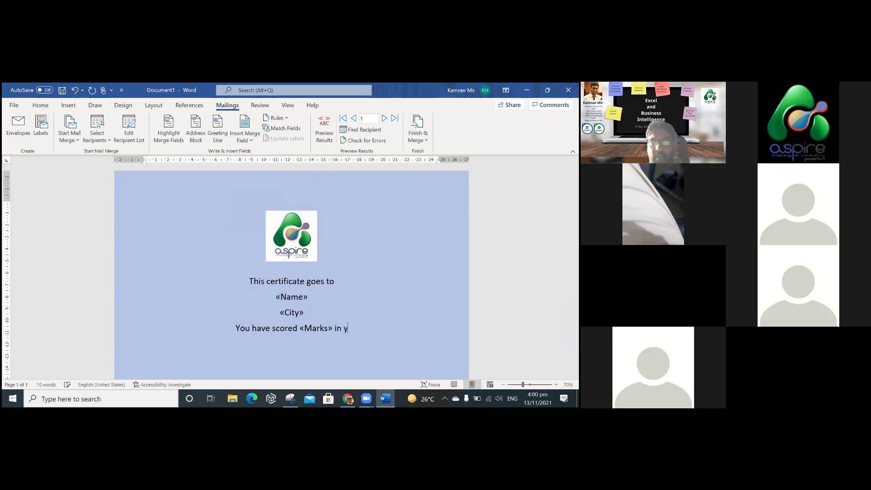
{"action": "type", "text": "our exam!"}
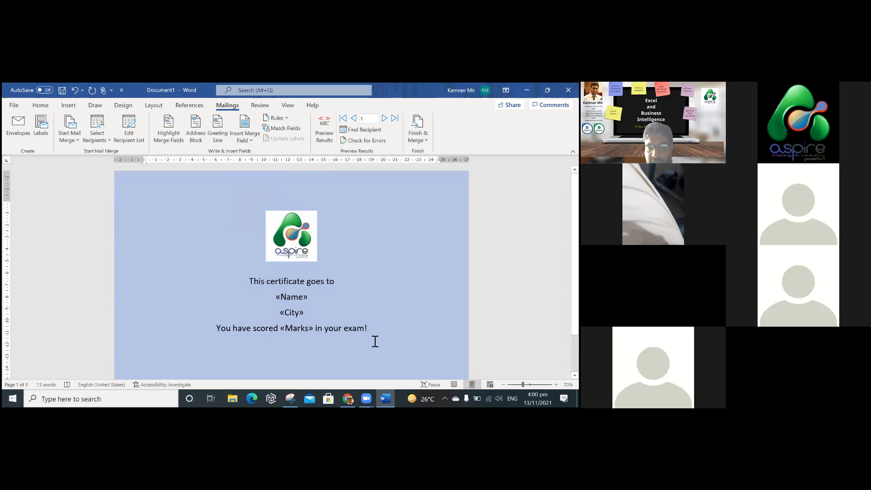
{"action": "left_click_drag", "start_coordinate": [370, 332], "coordinate": [249, 281]}
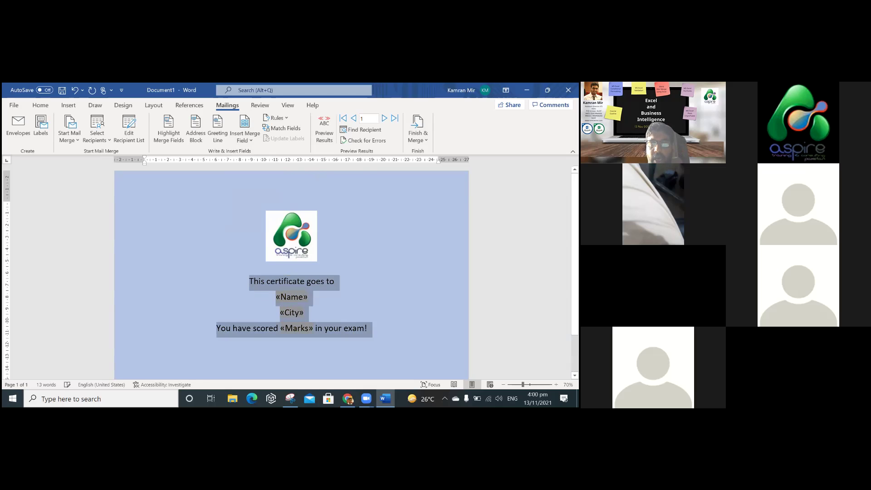
Finish the merge to individual documents for all records, producing the 15-page Letters1 document.
{"action": "left_click", "coordinate": [205, 240]}
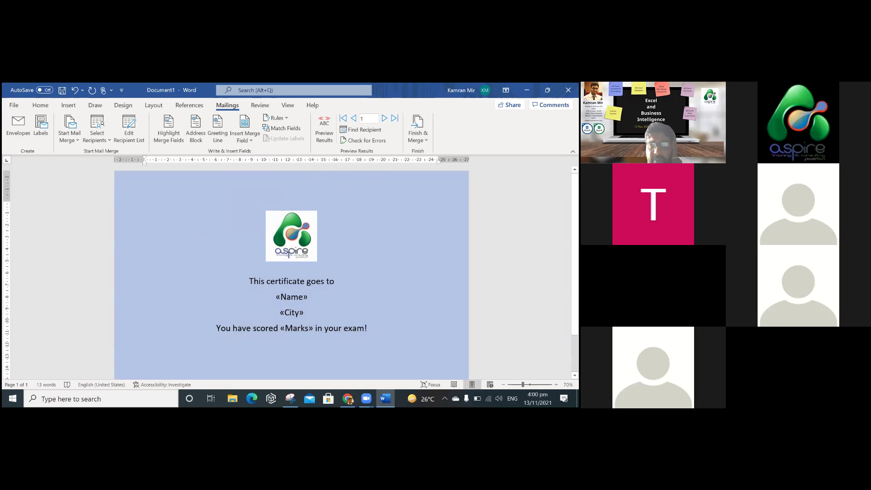
{"action": "left_click", "coordinate": [418, 129]}
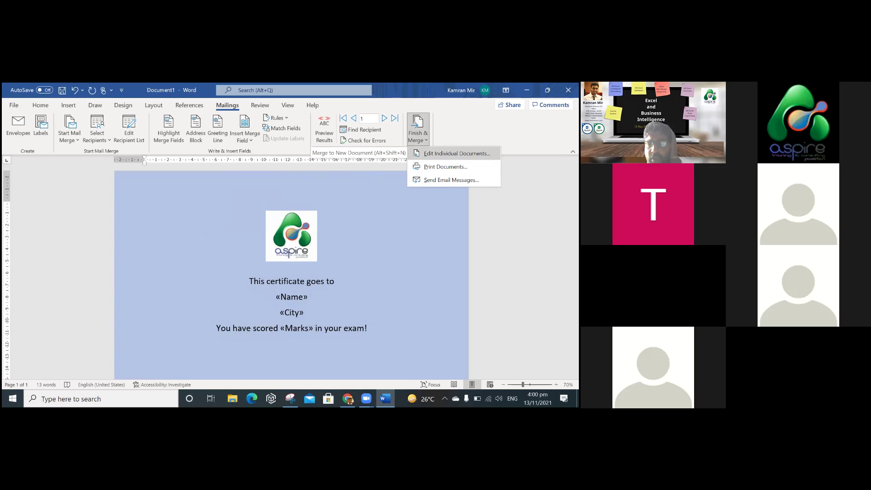
{"action": "left_click", "coordinate": [457, 153]}
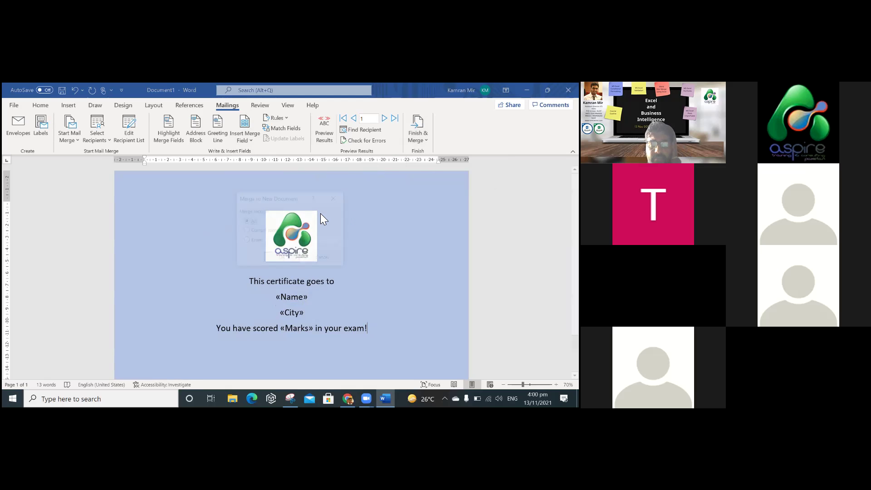
{"action": "left_click", "coordinate": [281, 259]}
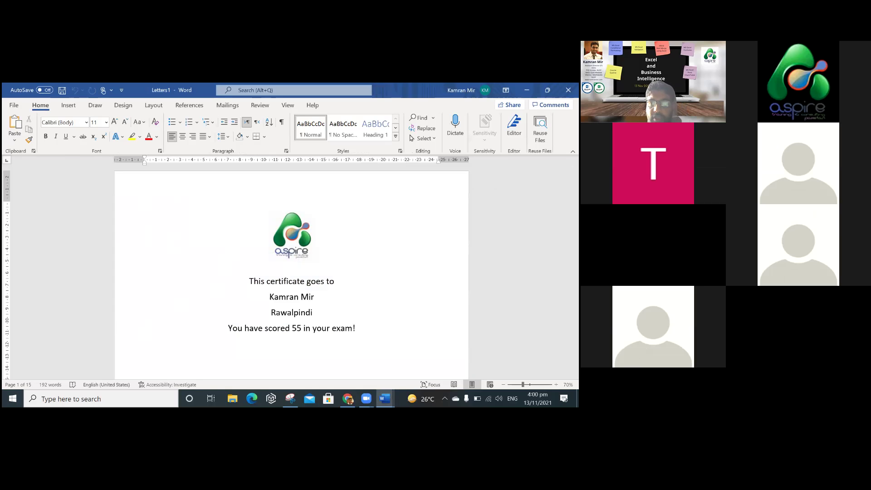
{"action": "scroll", "coordinate": [292, 272], "scroll_direction": "down", "scroll_amount": 10}
{"action": "scroll", "coordinate": [291, 272], "scroll_direction": "down", "scroll_amount": 10}
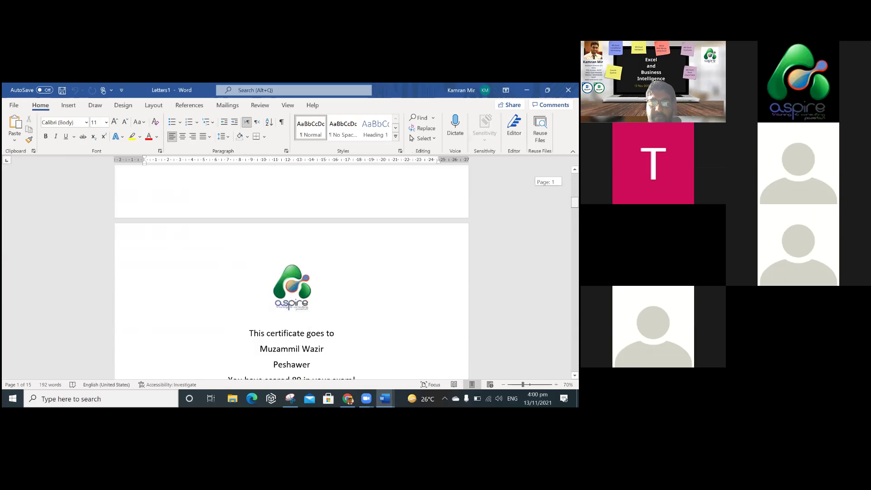
{"action": "scroll", "coordinate": [291, 272], "scroll_direction": "down", "scroll_amount": 10}
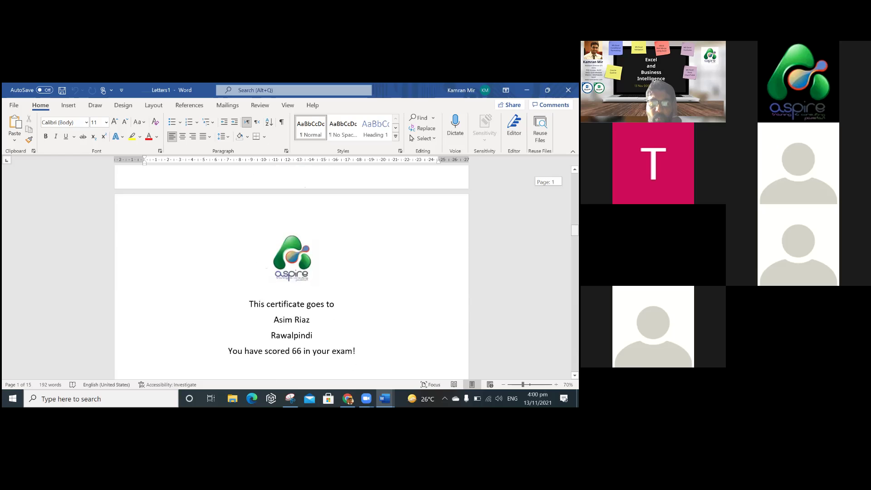
{"action": "scroll", "coordinate": [292, 272], "scroll_direction": "down", "scroll_amount": 10}
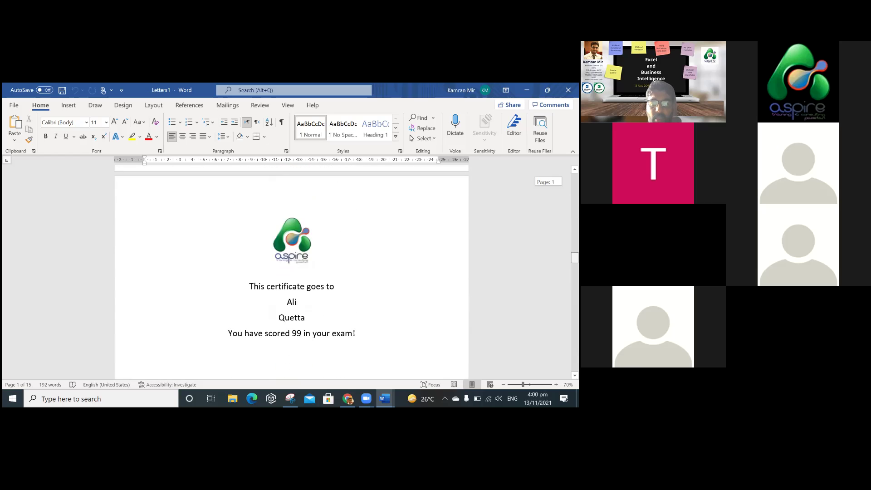
{"action": "scroll", "coordinate": [292, 272], "scroll_direction": "down", "scroll_amount": 10}
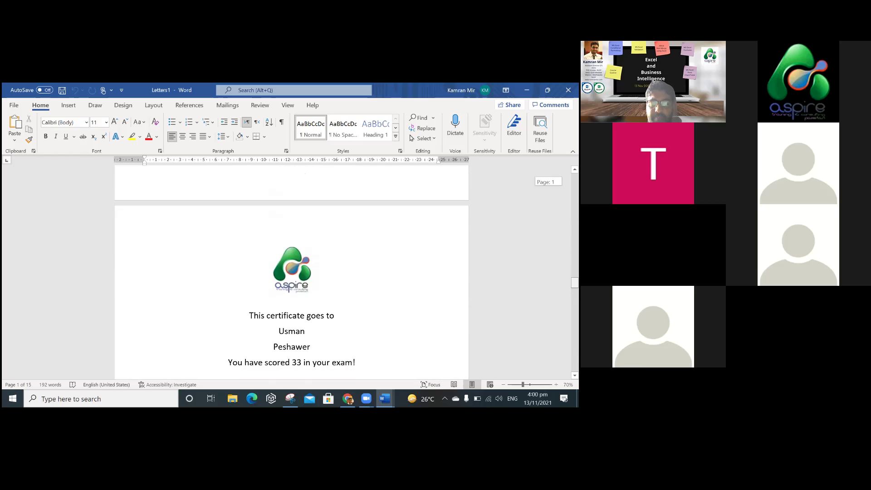
{"action": "scroll", "coordinate": [292, 272], "scroll_direction": "down", "scroll_amount": 10}
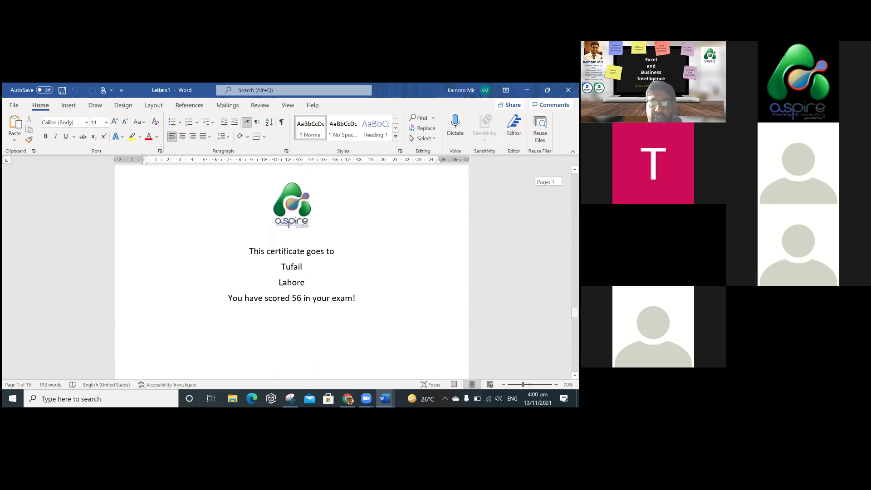
{"action": "scroll", "coordinate": [292, 272], "scroll_direction": "down", "scroll_amount": 10}
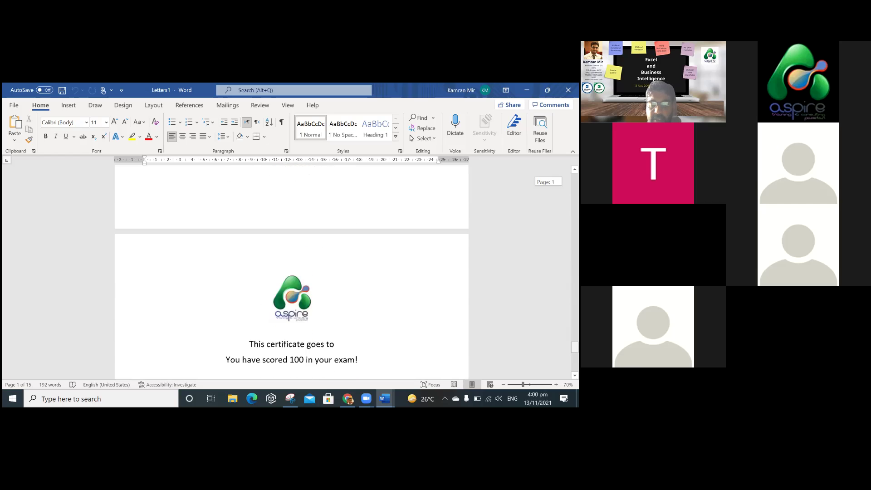
{"action": "scroll", "coordinate": [292, 272], "scroll_direction": "up", "scroll_amount": 10}
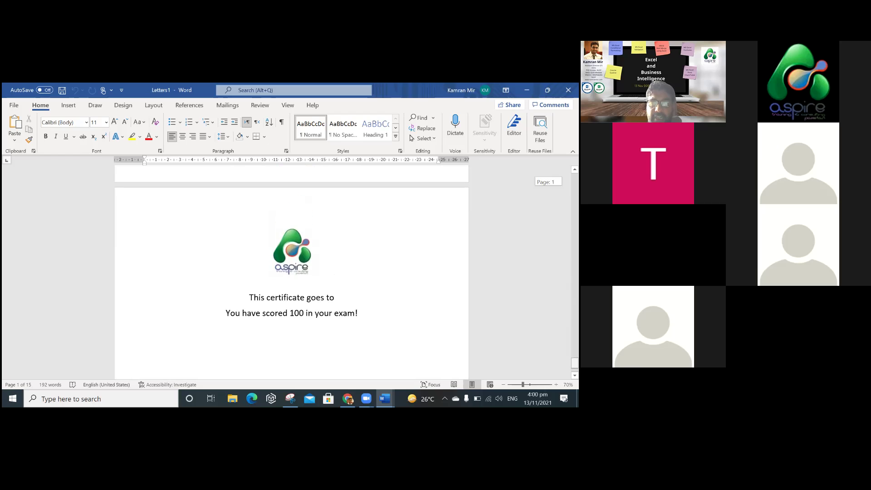
{"action": "scroll", "coordinate": [291, 273], "scroll_direction": "up", "scroll_amount": 10}
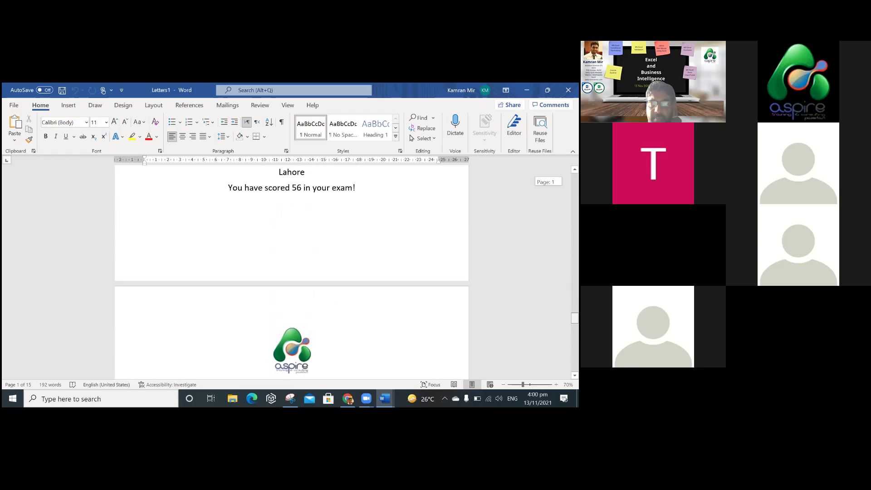
{"action": "scroll", "coordinate": [292, 272], "scroll_direction": "up", "scroll_amount": 8}
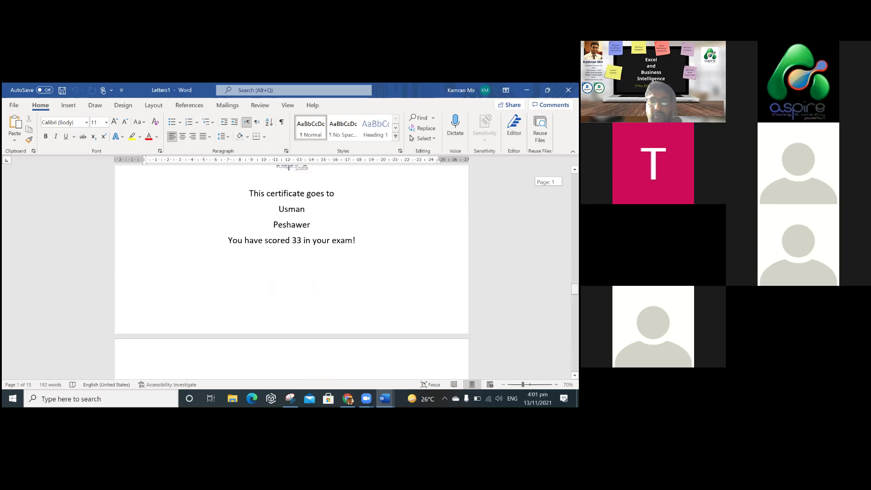
{"action": "scroll", "coordinate": [292, 272], "scroll_direction": "up", "scroll_amount": 15}
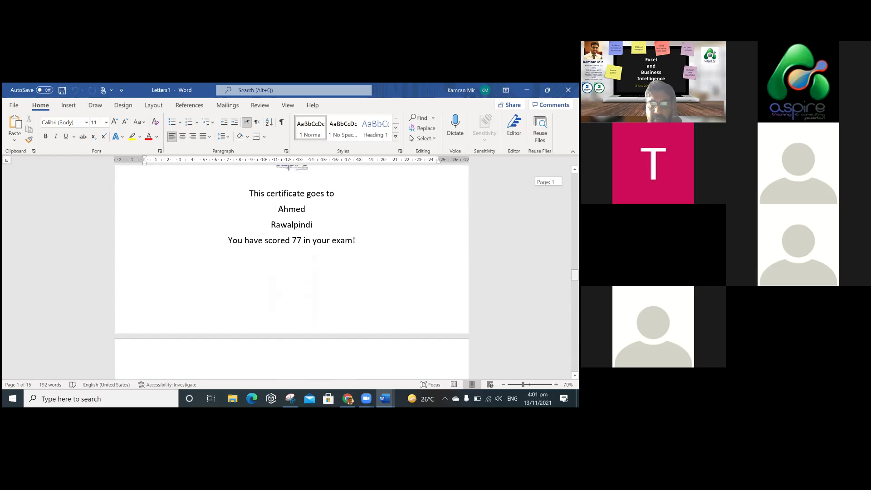
{"action": "scroll", "coordinate": [292, 272], "scroll_direction": "up", "scroll_amount": 15}
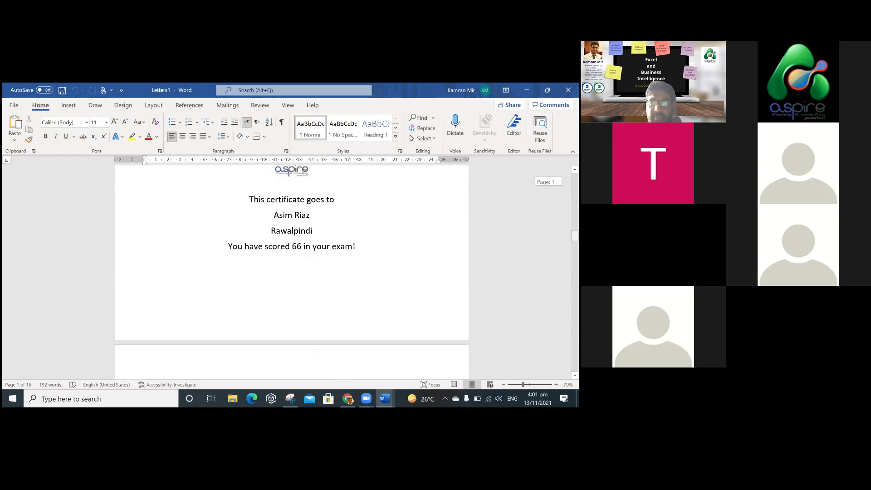
{"action": "scroll", "coordinate": [292, 272], "scroll_direction": "up", "scroll_amount": 12}
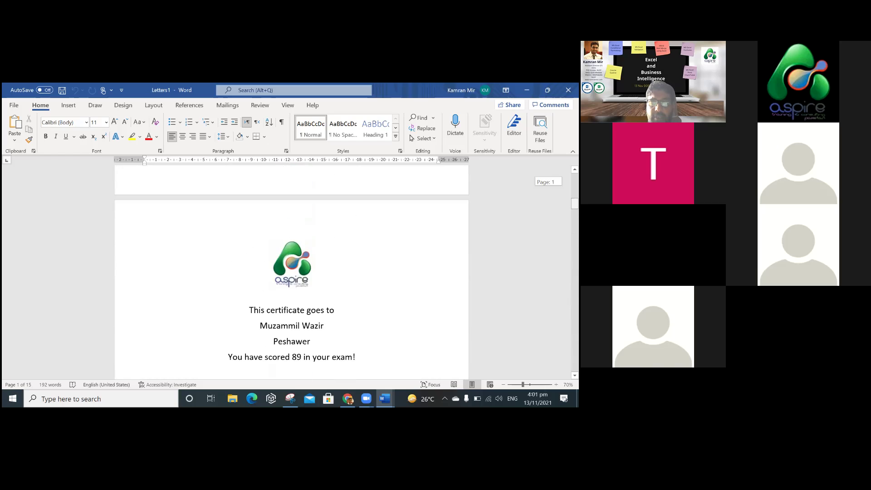
{"action": "scroll", "coordinate": [292, 272], "scroll_direction": "up", "scroll_amount": 3}
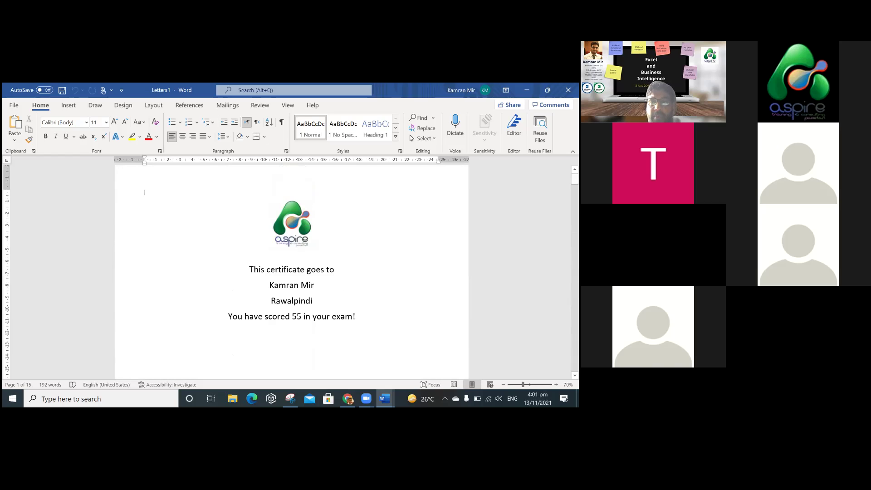
{"action": "scroll", "coordinate": [291, 273], "scroll_direction": "down", "scroll_amount": 7}
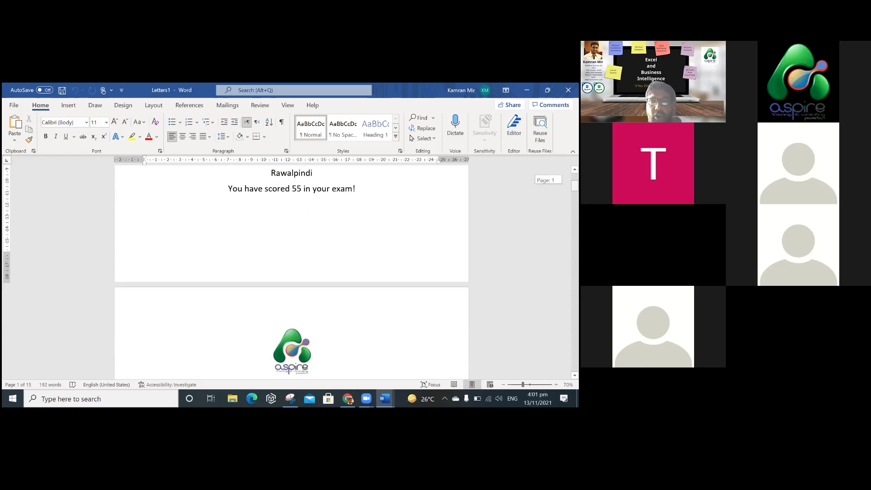
{"action": "scroll", "coordinate": [292, 267], "scroll_direction": "down", "scroll_amount": 1}
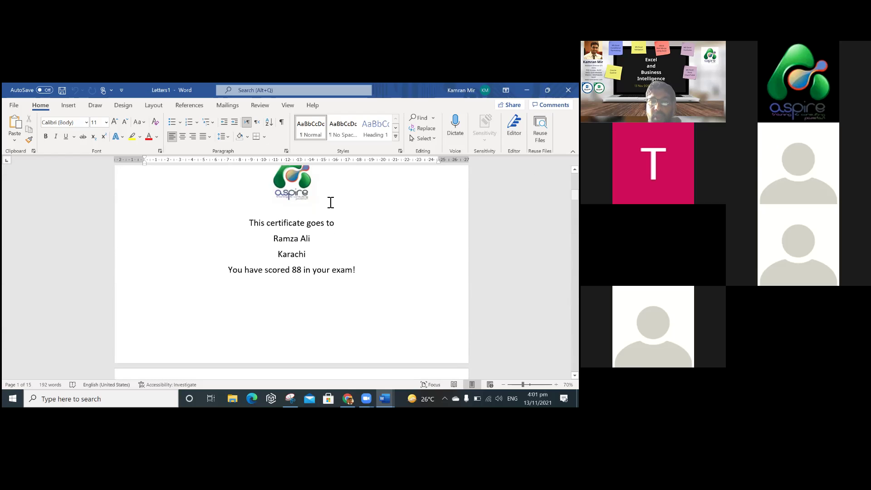
{"action": "double_click", "coordinate": [290, 254]}
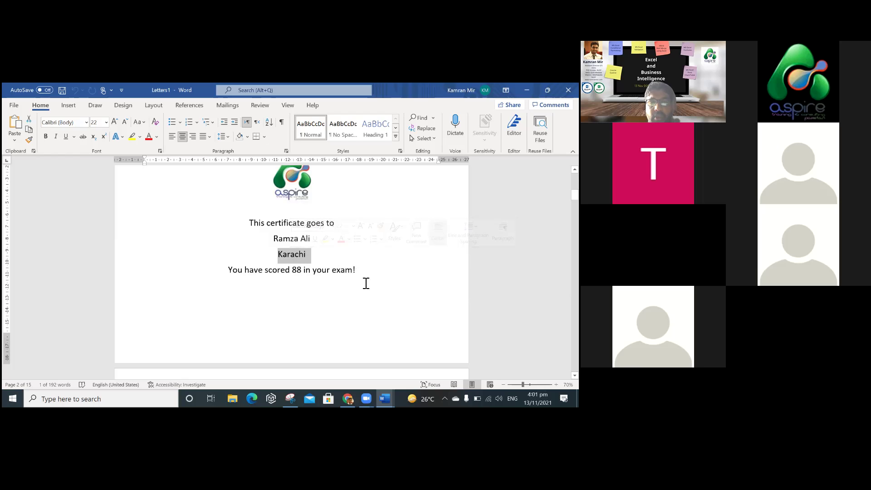
{"action": "mouse_move", "coordinate": [575, 194]}
{"action": "left_mouse_down"}
{"action": "mouse_move", "coordinate": [575, 335]}
{"action": "mouse_move", "coordinate": [575, 179]}
{"action": "left_mouse_up"}
Close the merged letters, saving them as Certificates.docx in the Excel & Business Intelligence folder.
{"action": "left_click", "coordinate": [568, 90]}
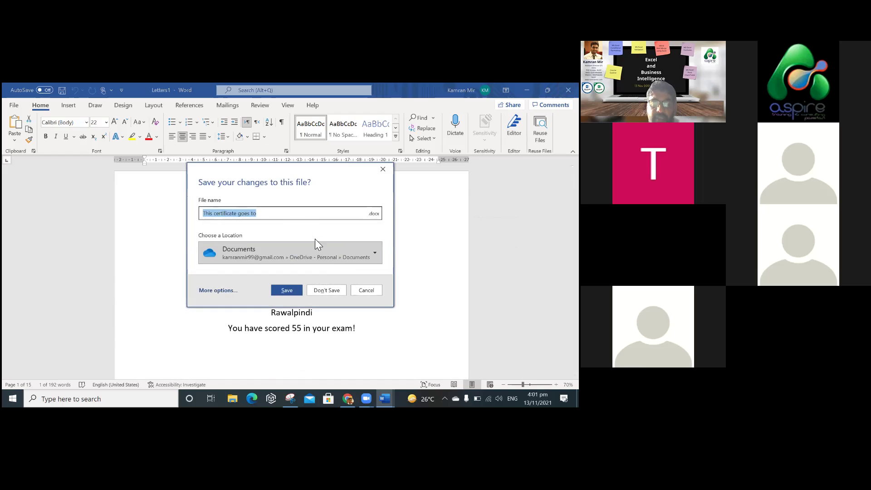
{"action": "left_click", "coordinate": [316, 245]}
{"action": "scroll", "coordinate": [291, 190], "scroll_direction": "down", "scroll_amount": 2}
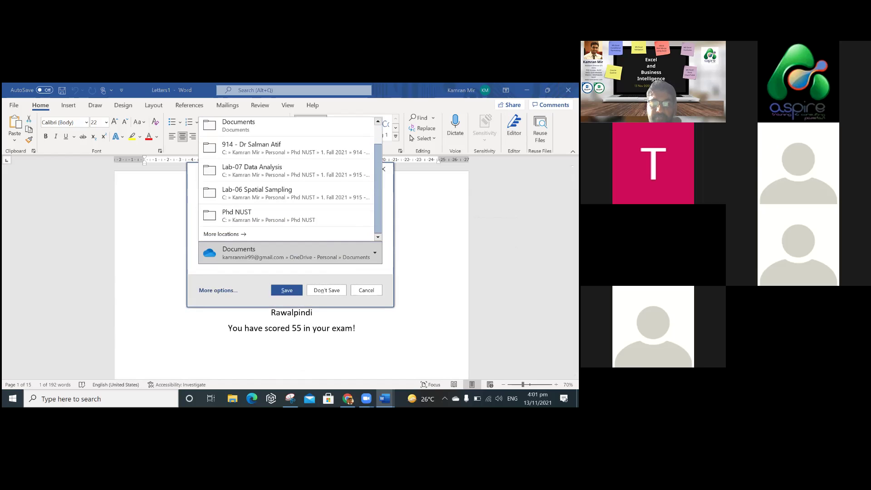
{"action": "left_click", "coordinate": [339, 239]}
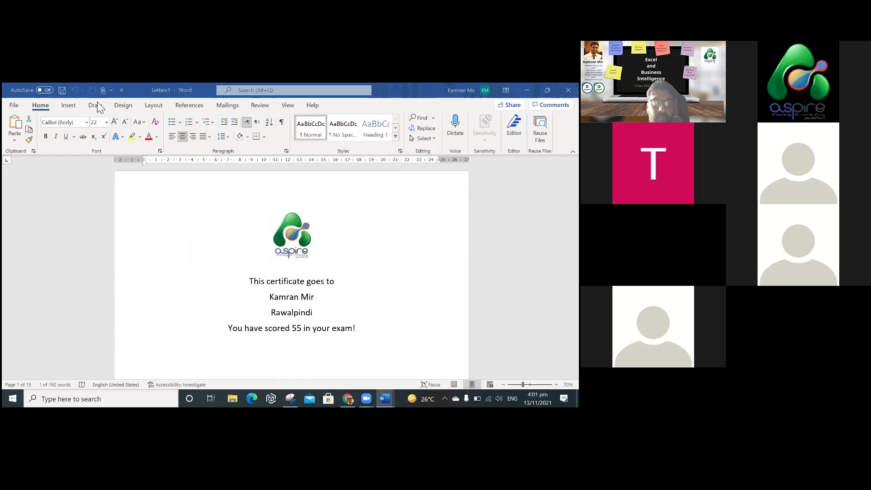
{"action": "scroll", "coordinate": [226, 222], "scroll_direction": "up", "scroll_amount": 3}
{"action": "left_click", "coordinate": [317, 286]}
{"action": "type", "text": "Certificates"}
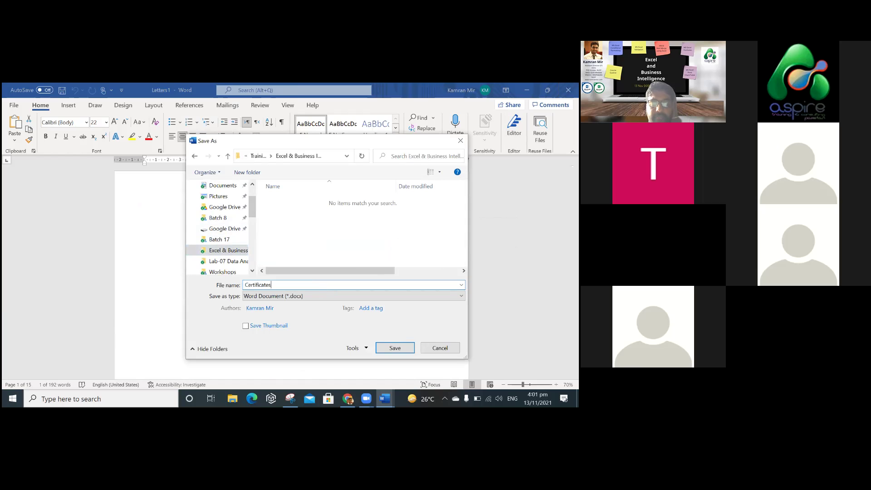
{"action": "key", "text": "Return"}
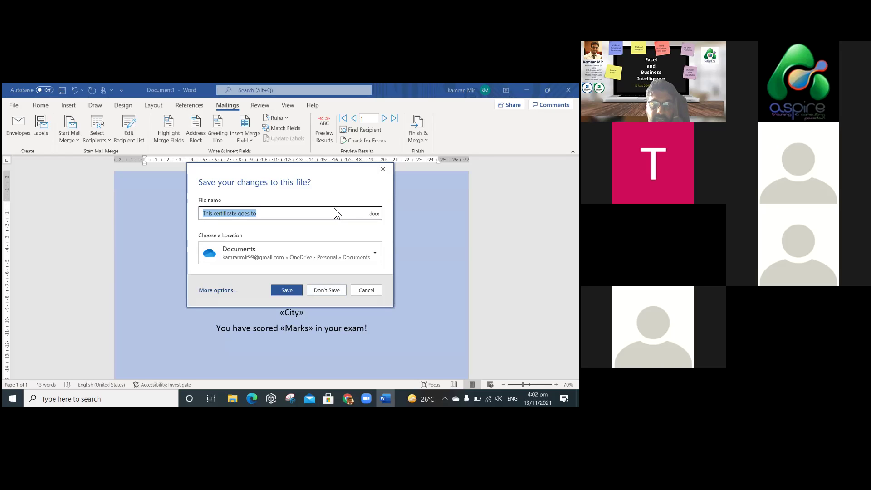
Save the certificate template as Mail Merge.docx, then close Word and return to the Prezi presentation.
{"action": "type", "text": "C"}
{"action": "key", "text": "BackSpace"}
{"action": "type", "text": "Mail Merge"}
{"action": "key", "text": "Tab"}
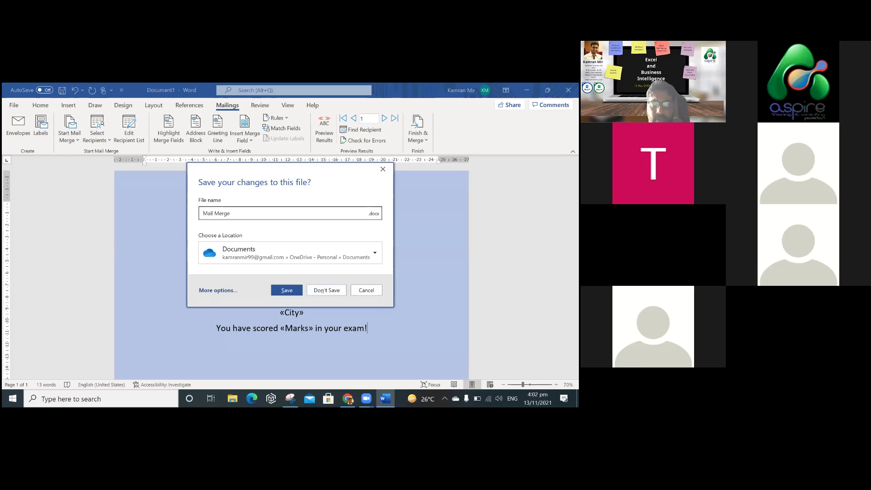
{"action": "key", "text": "Return"}
{"action": "scroll", "coordinate": [291, 177], "scroll_direction": "down", "scroll_amount": 1}
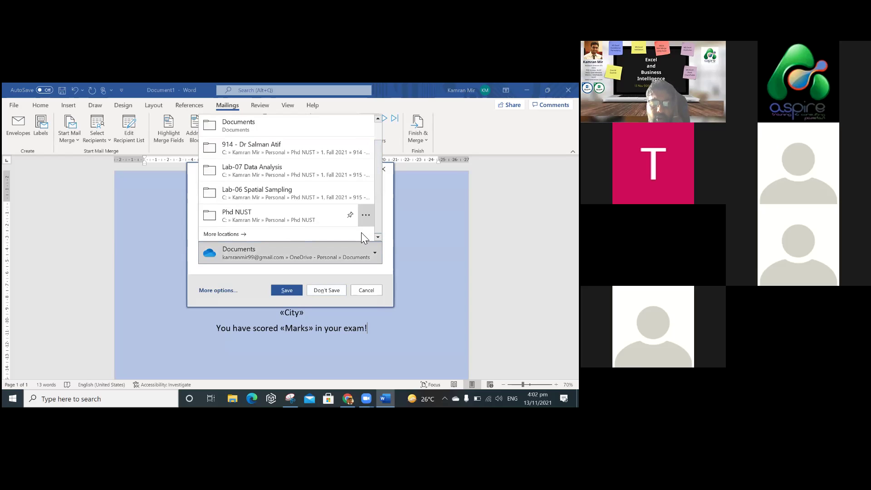
{"action": "key", "text": "Escape"}
{"action": "key", "text": "Escape"}
{"action": "key", "text": "F12"}
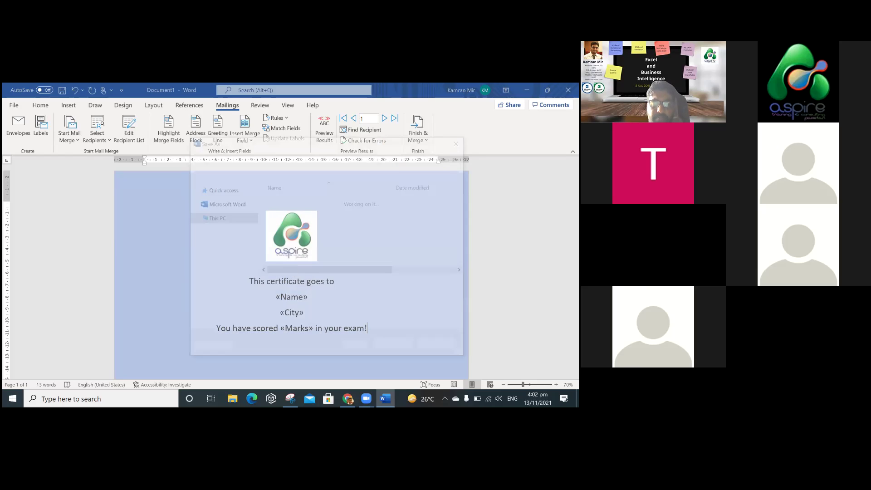
{"action": "key", "text": "Return"}
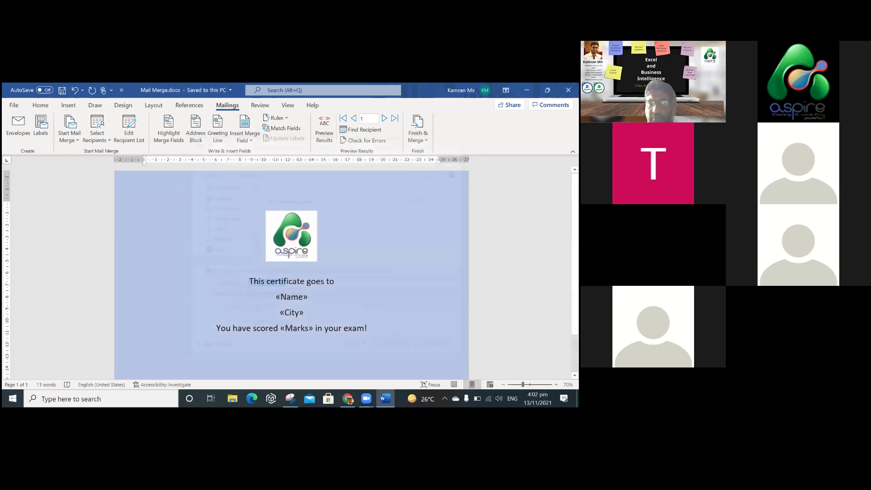
{"action": "key", "text": "alt+F4"}
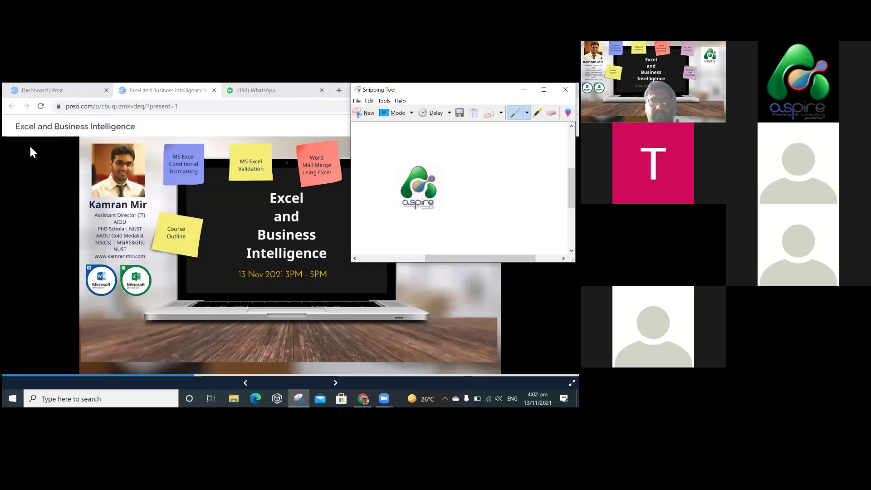
{"action": "left_click", "coordinate": [30, 146]}
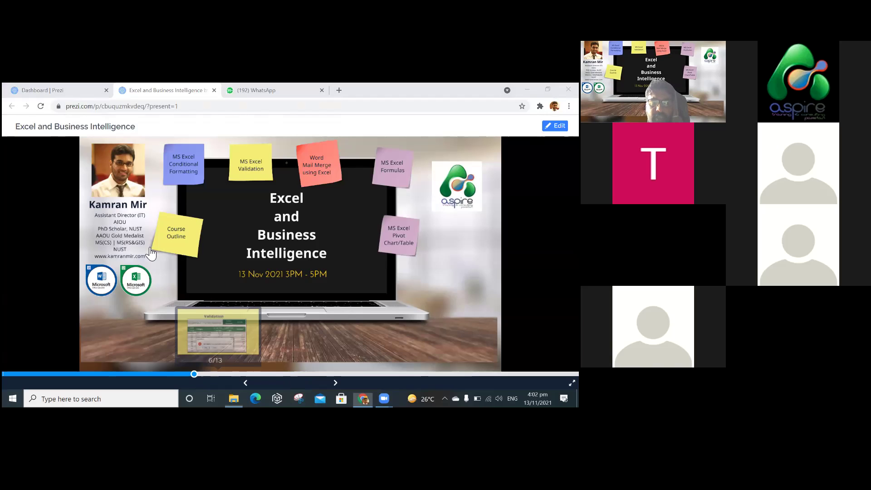
Open DataAspire.xlsx from File Explorer to view its Students table, then switch back to Prezi.
{"action": "key", "text": "super+e"}
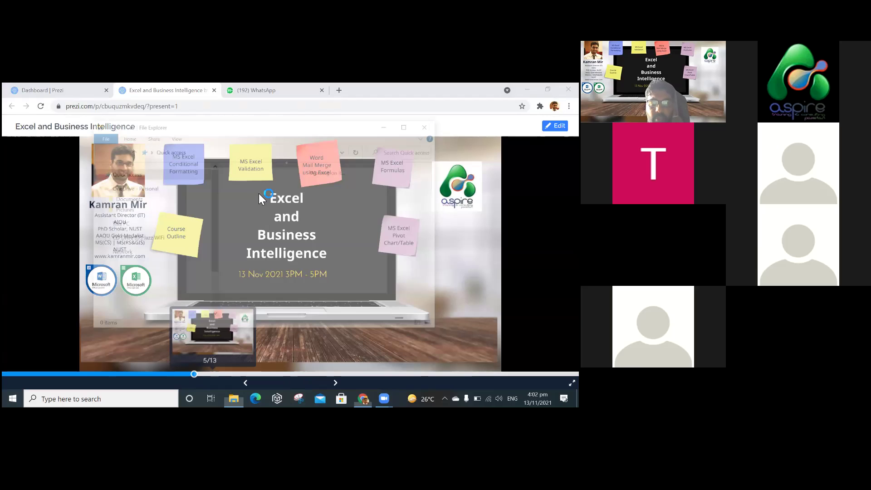
{"action": "double_click", "coordinate": [254, 190]}
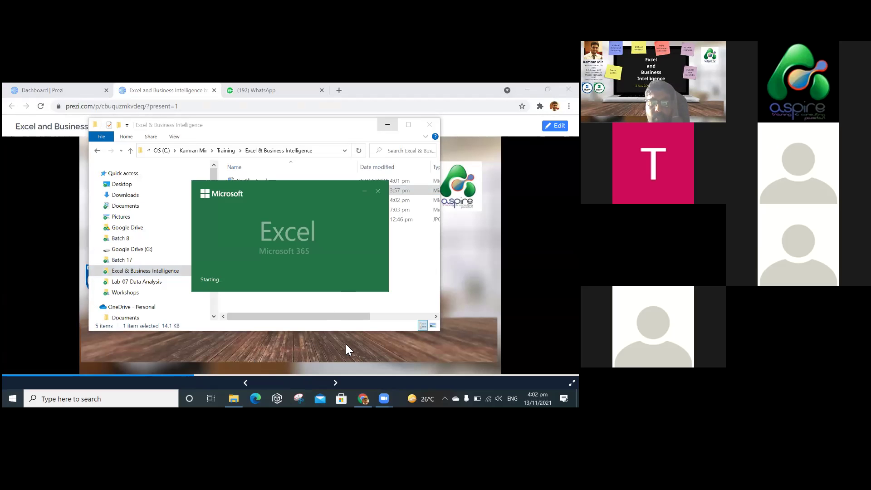
{"action": "left_click", "coordinate": [325, 337]}
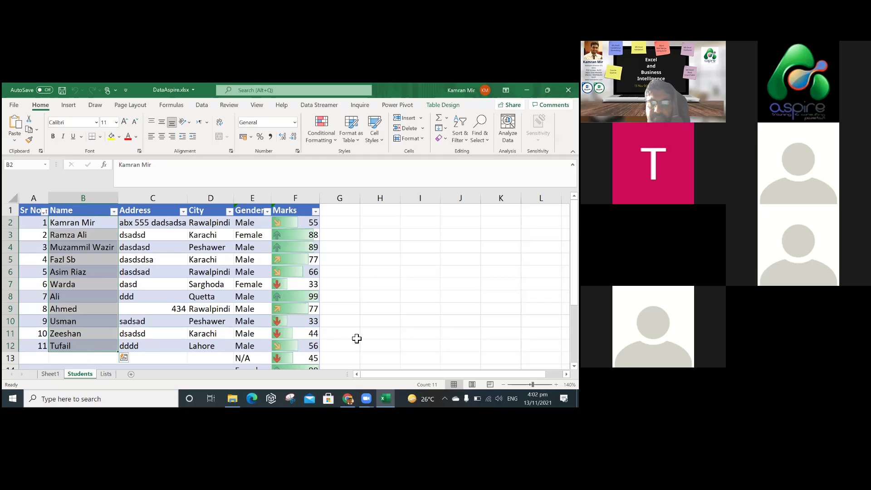
{"action": "left_click", "coordinate": [357, 338]}
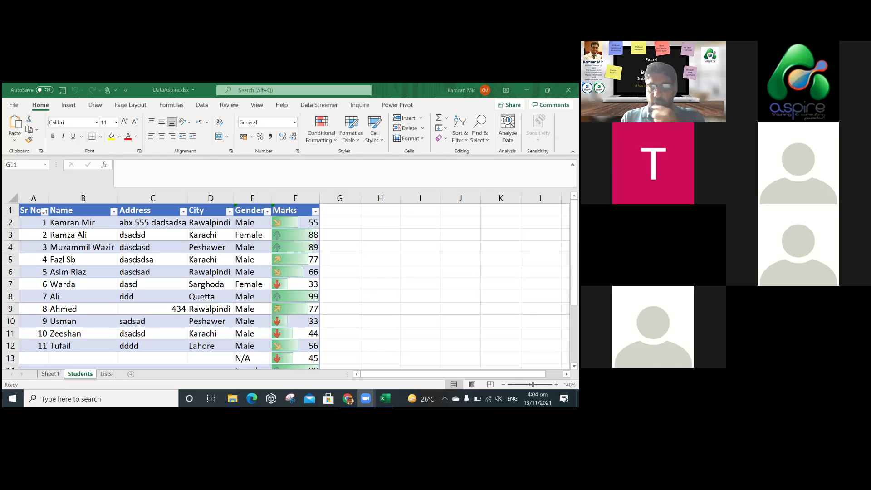
{"action": "left_click", "coordinate": [339, 334]}
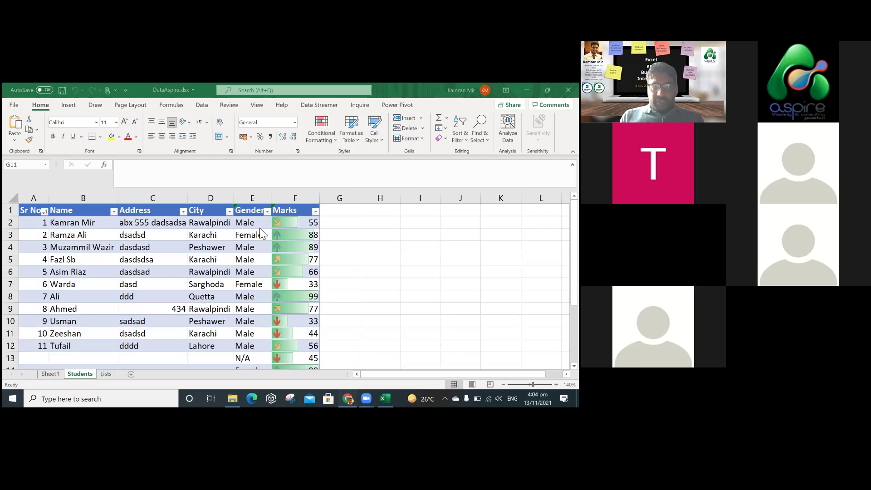
{"action": "key", "text": "alt+Tab"}
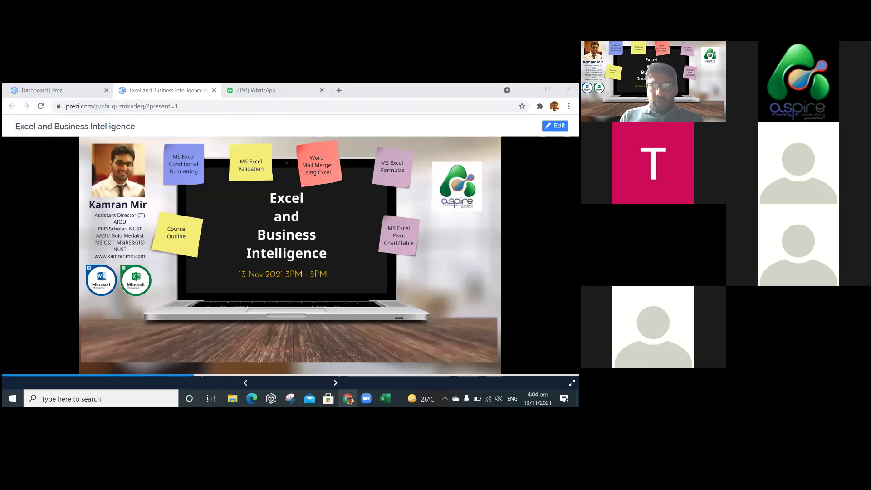
Advance Prezi to the Formulas slide and switch back to the DataAspire workbook.
{"action": "key", "text": "Right"}
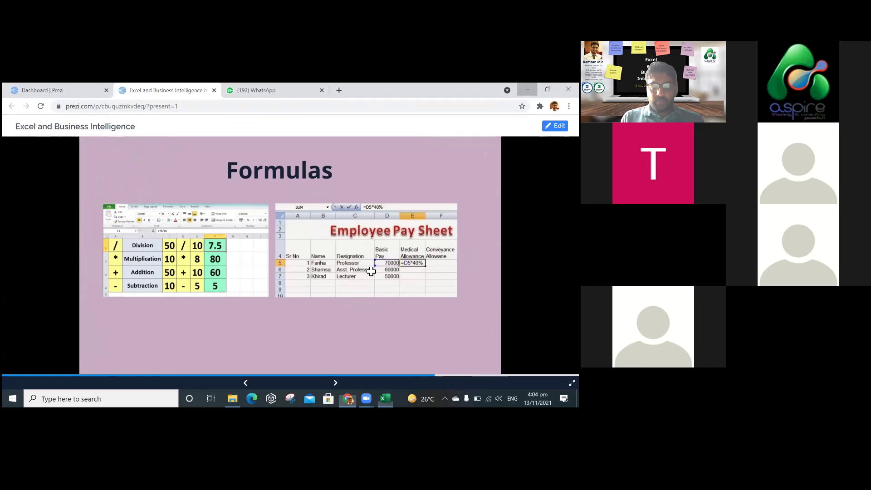
{"action": "key", "text": "alt+Tab"}
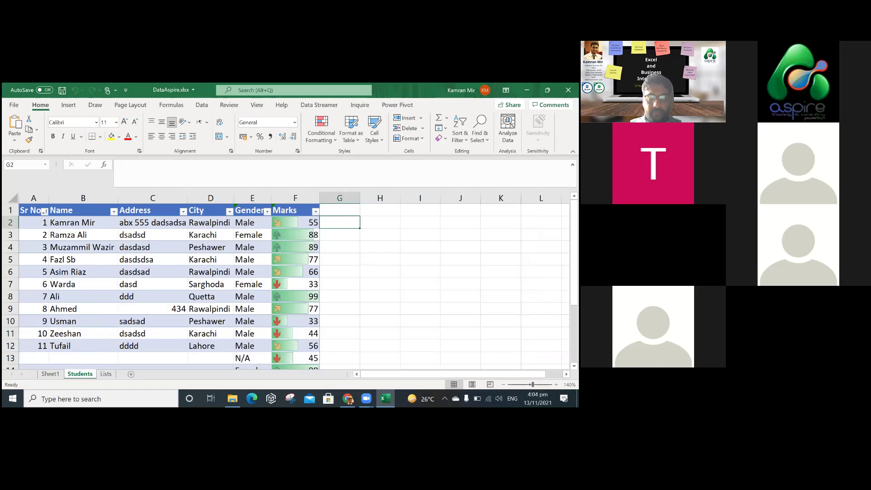
Select the header row A1:F1 and preview the Format as Table styles without applying one.
{"action": "left_click", "coordinate": [339, 210]}
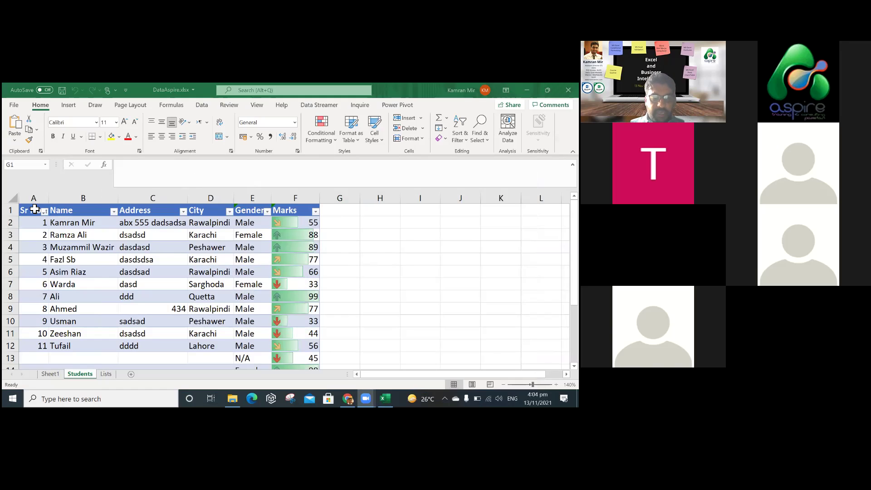
{"action": "left_click_drag", "start_coordinate": [35, 209], "coordinate": [301, 219]}
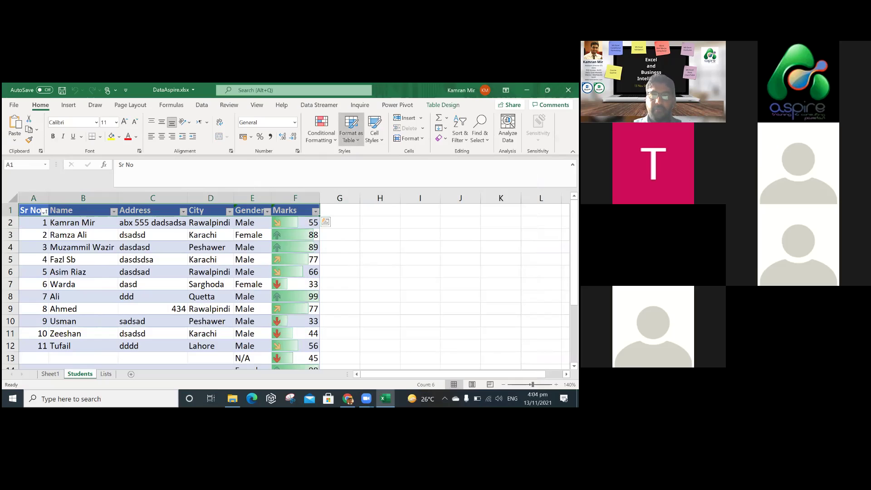
{"action": "left_click", "coordinate": [351, 129]}
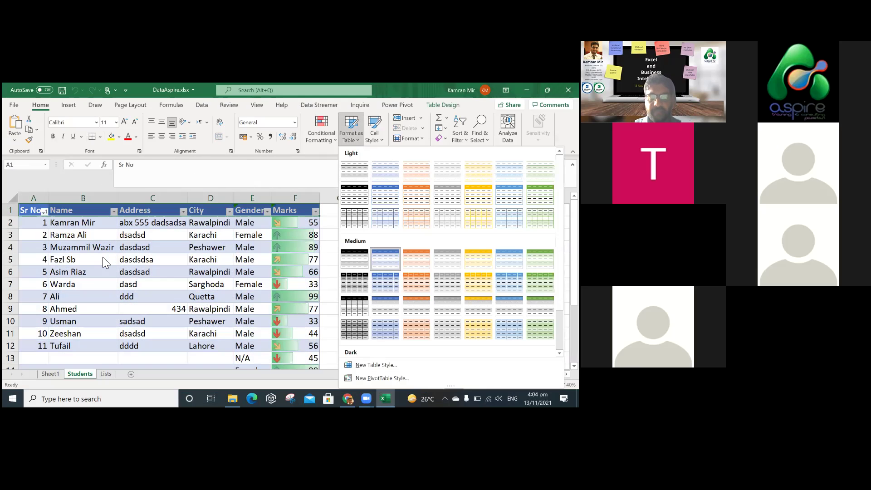
{"action": "key", "text": "Escape"}
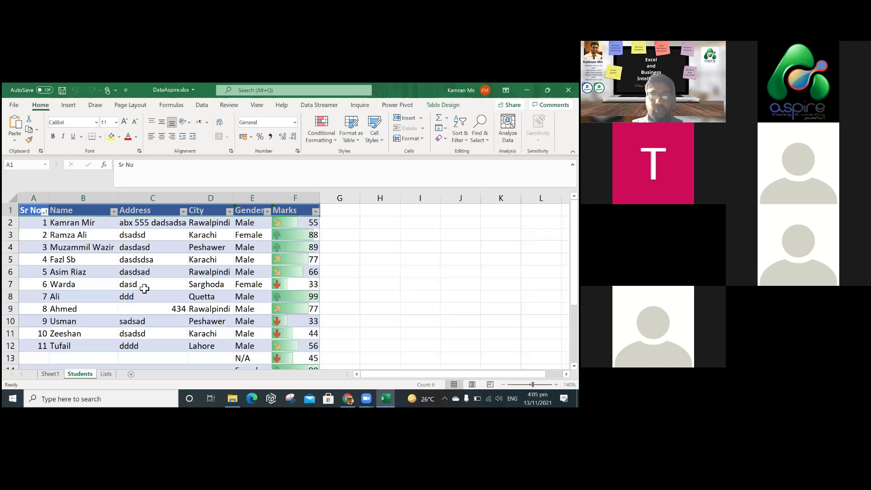
Select cells A1:E2, E5, then the Sr No and Name headers, ending on B1.
{"action": "left_click", "coordinate": [34, 209]}
{"action": "left_click_drag", "start_coordinate": [196, 215], "coordinate": [272, 229]}
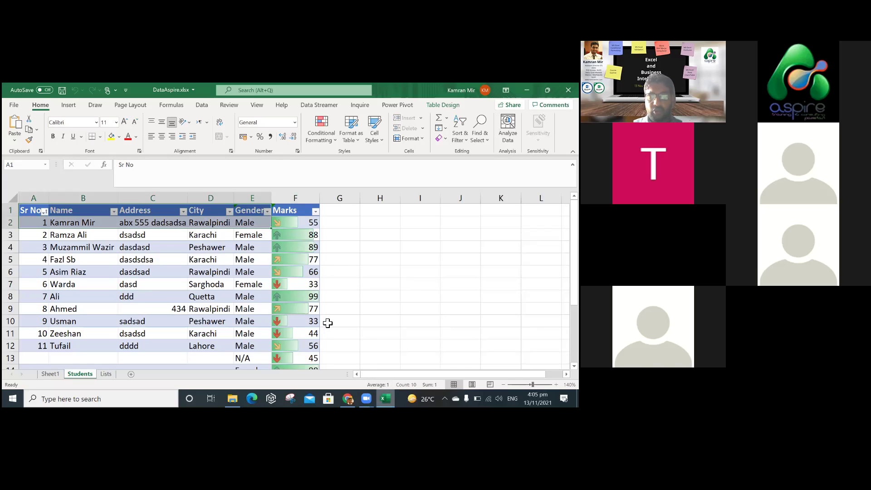
{"action": "left_click", "coordinate": [241, 266]}
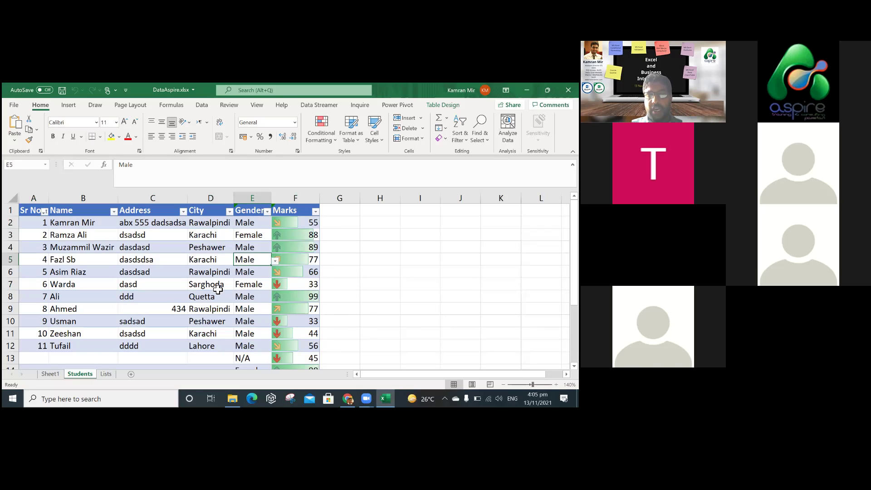
{"action": "left_click_drag", "start_coordinate": [32, 212], "coordinate": [93, 213]}
{"action": "left_click", "coordinate": [92, 214]}
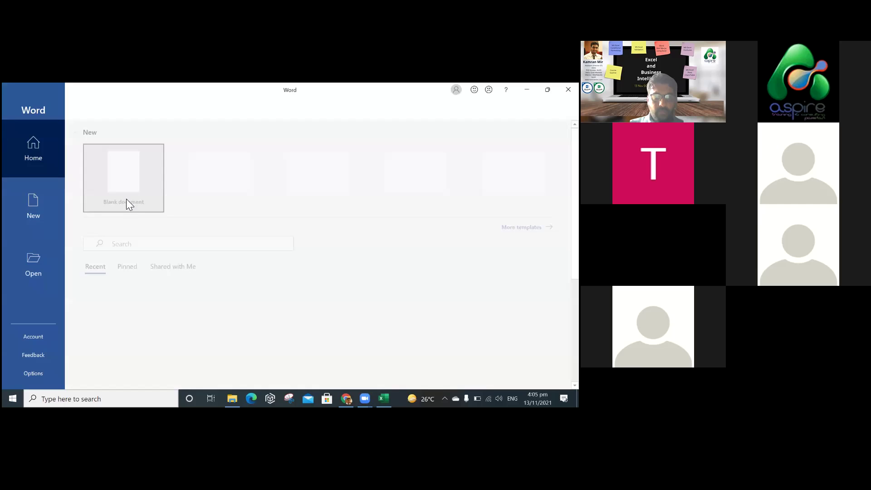
Create a blank document using DataAspire.xlsx's Students$ sheet as mail merge recipients, then return to Excel.
{"action": "left_click", "coordinate": [115, 195]}
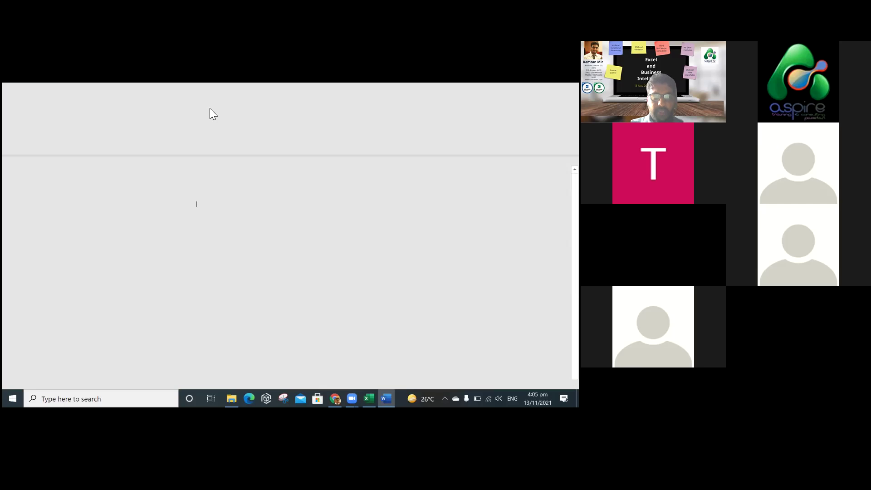
{"action": "left_click", "coordinate": [220, 108]}
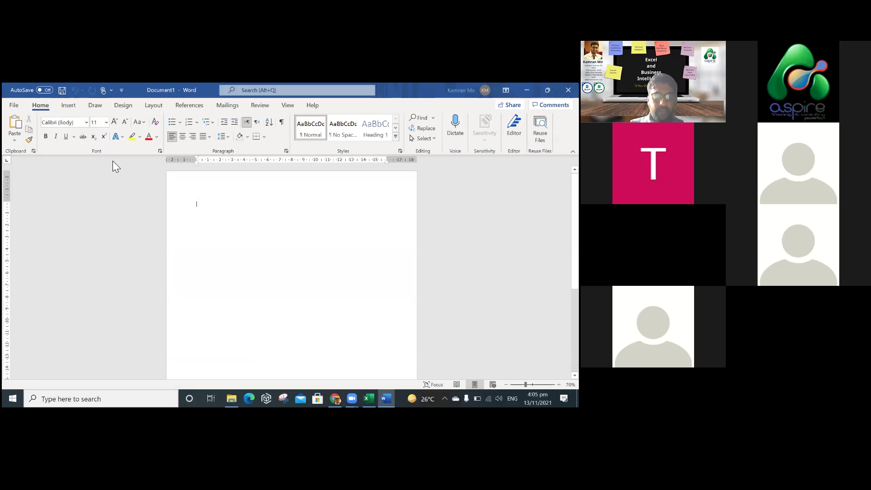
{"action": "left_click", "coordinate": [97, 129]}
{"action": "left_click", "coordinate": [129, 166]}
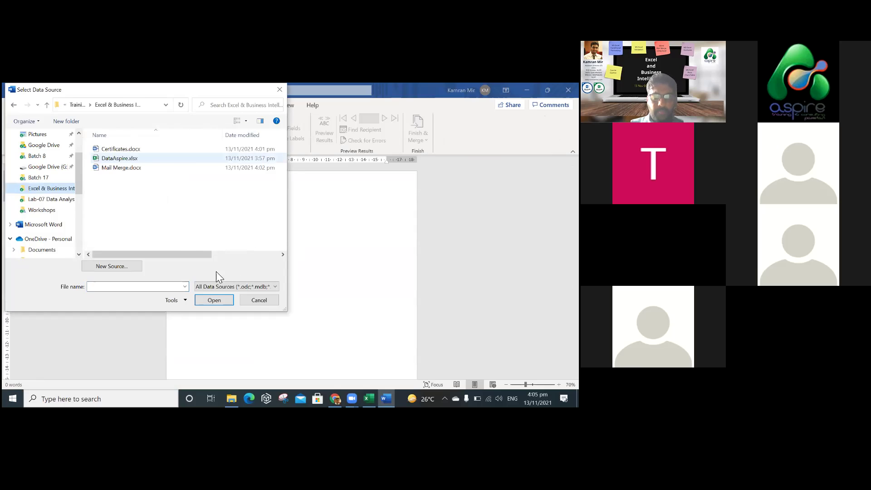
{"action": "left_click", "coordinate": [214, 300]}
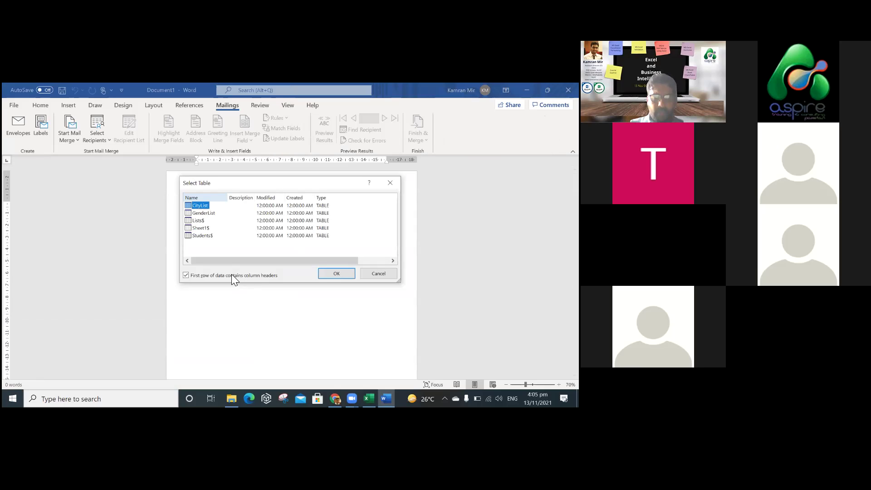
{"action": "left_click", "coordinate": [208, 236]}
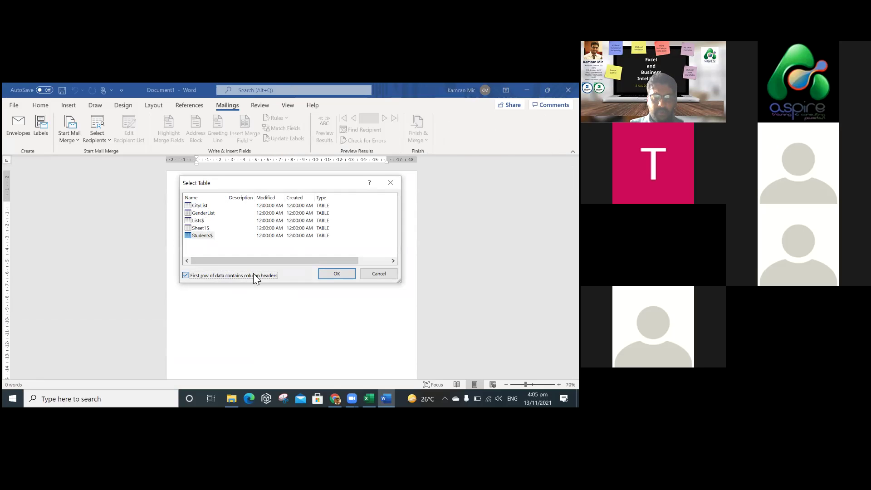
{"action": "left_click", "coordinate": [329, 274]}
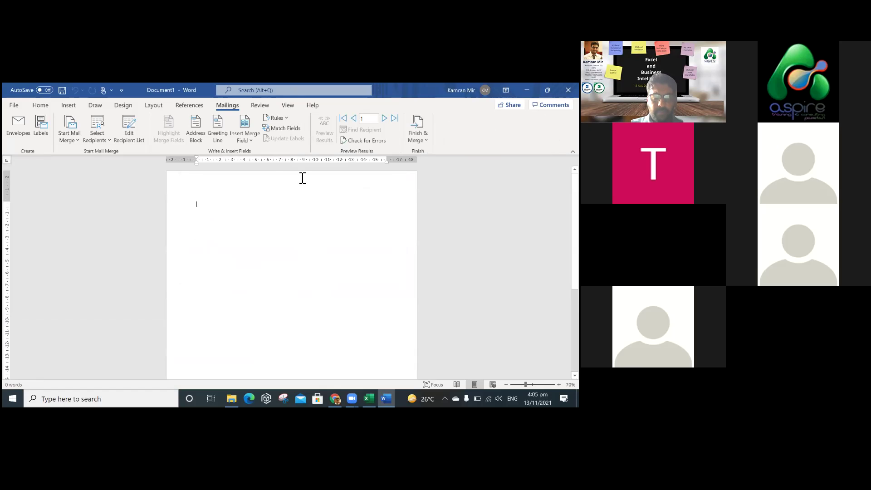
{"action": "left_click", "coordinate": [252, 141]}
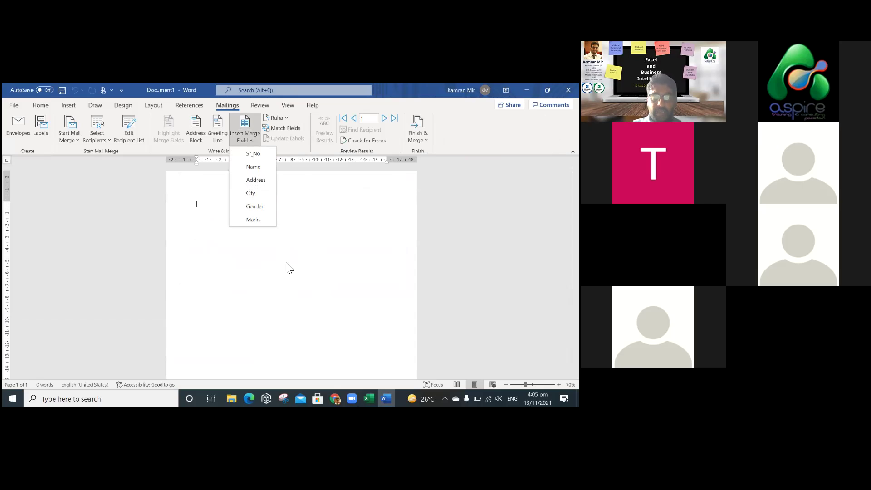
{"action": "left_click", "coordinate": [369, 399]}
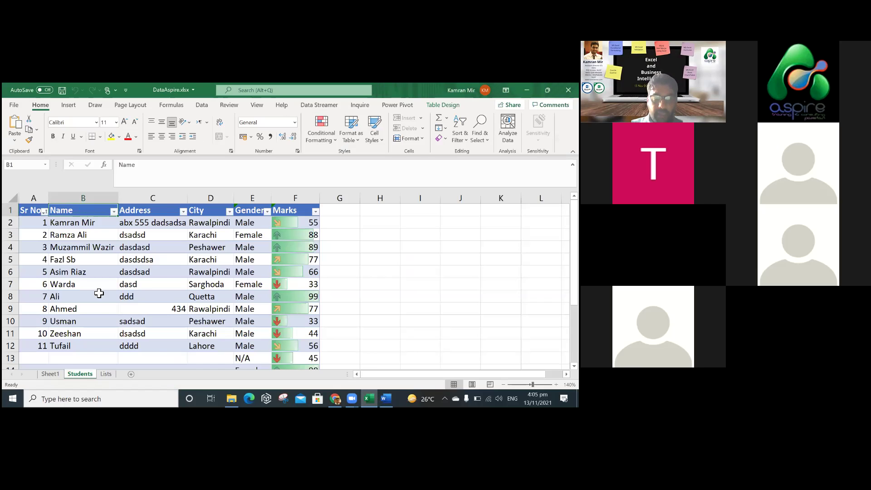
Look over Sheet1, Lists and Students, then add a new blank worksheet.
{"action": "left_click", "coordinate": [50, 375]}
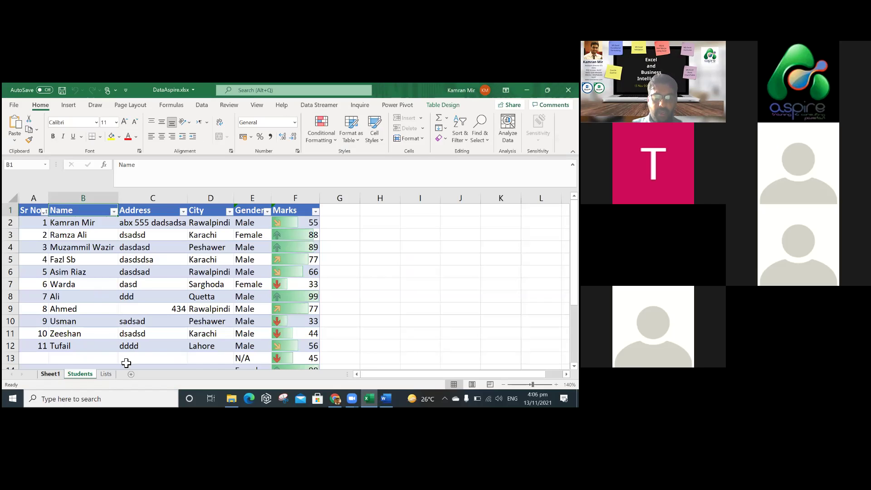
{"action": "left_click", "coordinate": [88, 374]}
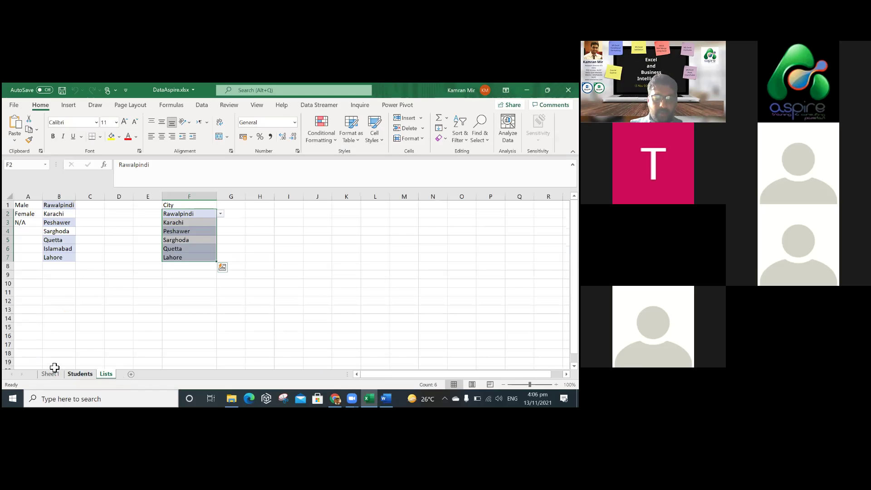
{"action": "left_click", "coordinate": [80, 374]}
{"action": "left_click", "coordinate": [131, 374]}
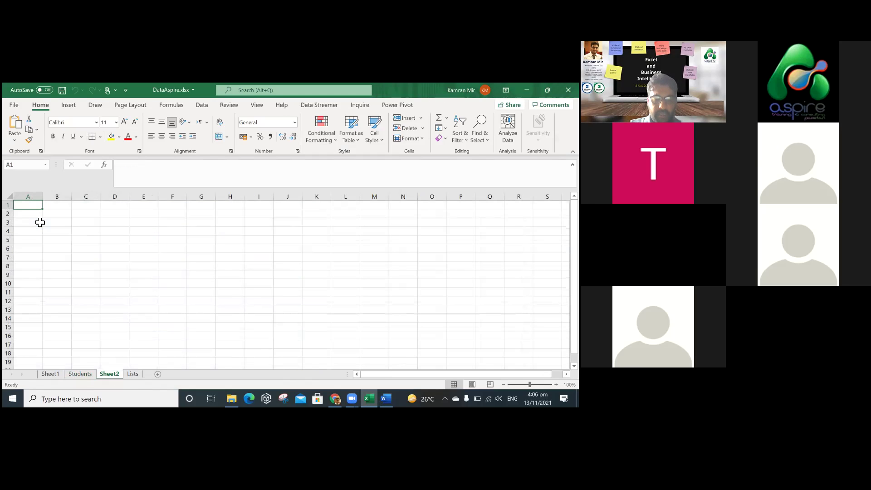
Fill Sheet2's A1:B5 with placeholder text under headers 'Kamran' and 'ddd', then return to Word.
{"action": "type", "text": "Kamran"}
{"action": "key", "text": "Tab"}
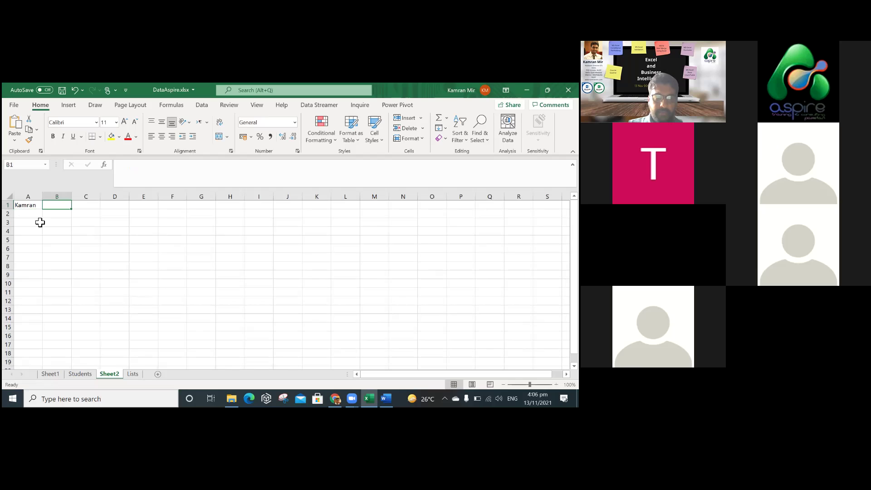
{"action": "type", "text": "ddd"}
{"action": "key", "text": "Return"}
{"action": "type", "text": "dsad"}
{"action": "key", "text": "Return"}
{"action": "type", "text": "dsad"}
{"action": "key", "text": "Return"}
{"action": "type", "text": "dsad"}
{"action": "key", "text": "Return"}
{"action": "type", "text": "dsad"}
{"action": "key", "text": "Return"}
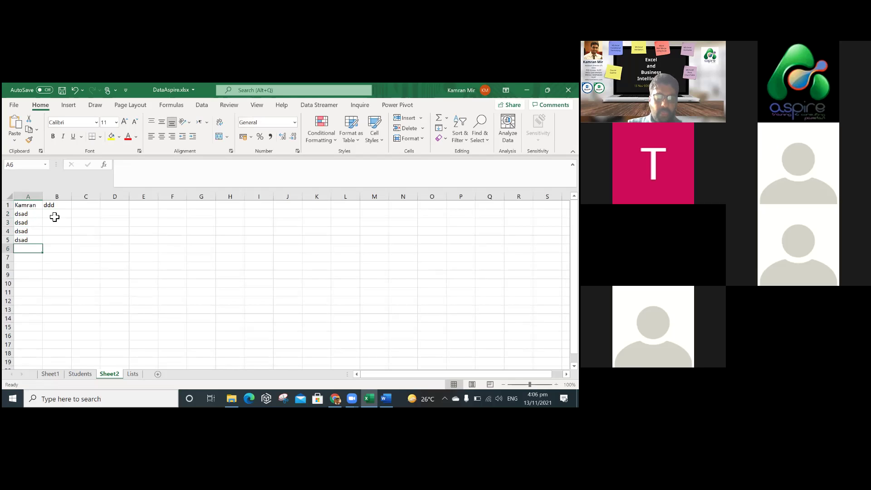
{"action": "left_click", "coordinate": [55, 217]}
{"action": "type", "text": "dasda"}
{"action": "key", "text": "Return"}
{"action": "type", "text": "dsdsa"}
{"action": "key", "text": "Return"}
{"action": "key", "text": "Return"}
{"action": "type", "text": "dsa"}
{"action": "key", "text": "Return"}
{"action": "left_click", "coordinate": [60, 231]}
{"action": "type", "text": "dasdsa"}
{"action": "key", "text": "Return"}
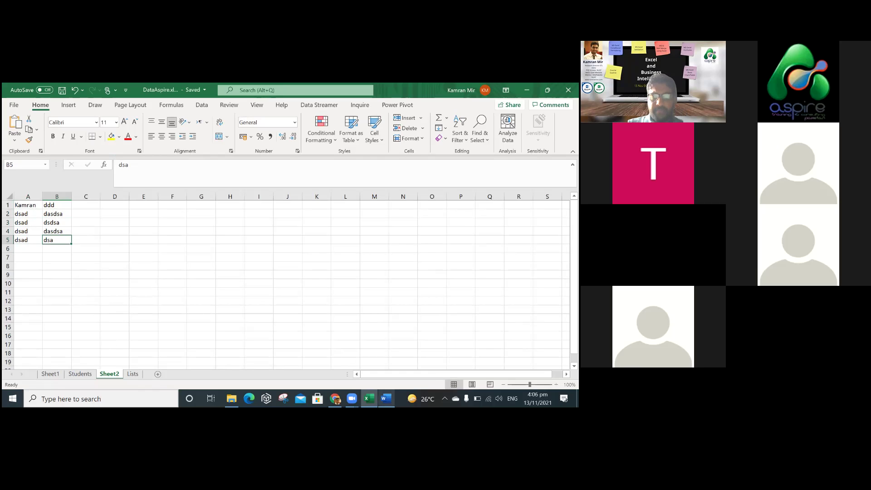
{"action": "left_click", "coordinate": [386, 399]}
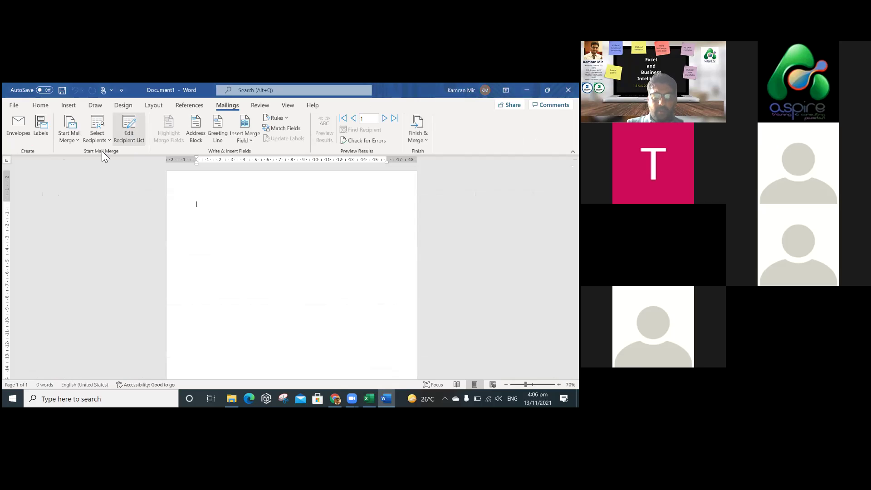
Begin choosing an existing recipient list from the Excel & Business Intelligence folder.
{"action": "key", "text": "Escape"}
{"action": "left_click", "coordinate": [103, 140]}
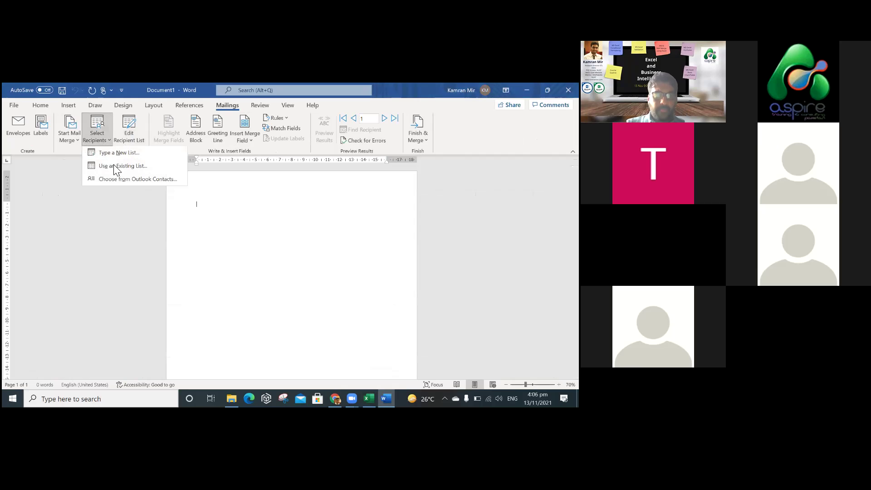
{"action": "left_click", "coordinate": [113, 166]}
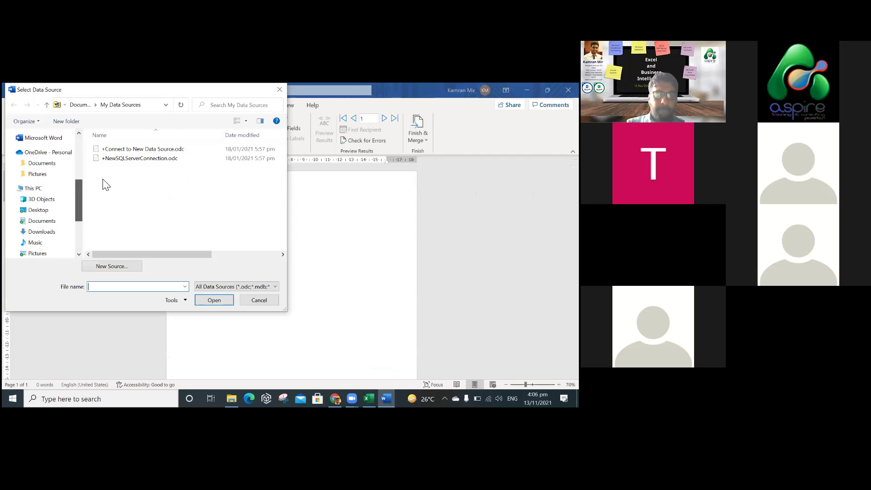
{"action": "scroll", "coordinate": [51, 177], "scroll_direction": "up", "scroll_amount": 2}
{"action": "left_click", "coordinate": [50, 177]}
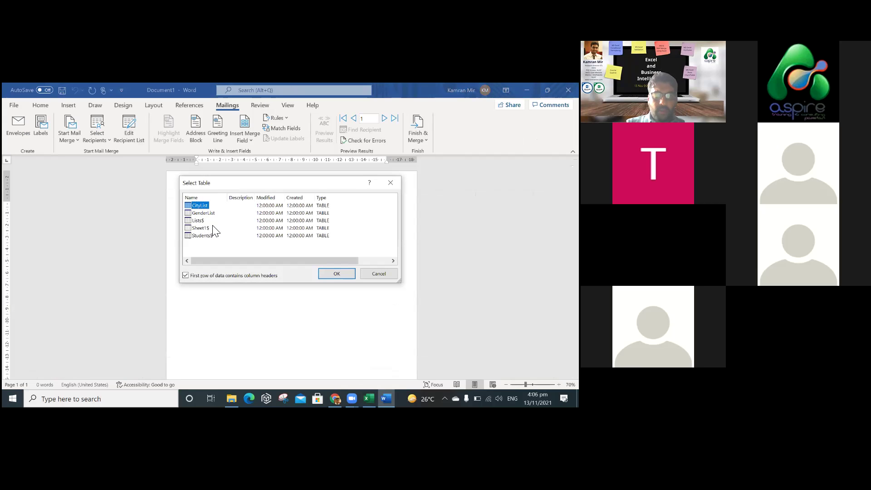
{"action": "left_click", "coordinate": [346, 275]}
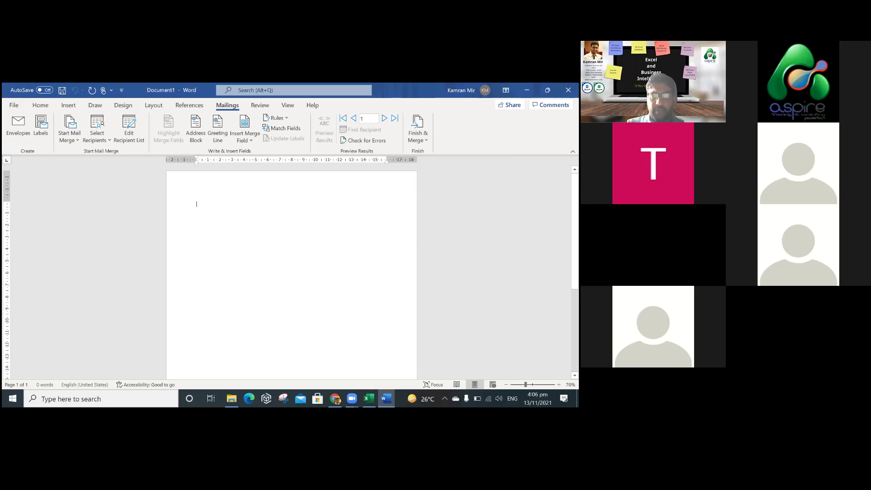
Close the Excel workbook, then set DataAspire.xlsx's Sheet2 as recipients and list its merge fields.
{"action": "key", "text": "alt+Tab"}
{"action": "left_click", "coordinate": [568, 90]}
{"action": "left_click", "coordinate": [568, 90]}
{"action": "left_click", "coordinate": [325, 289]}
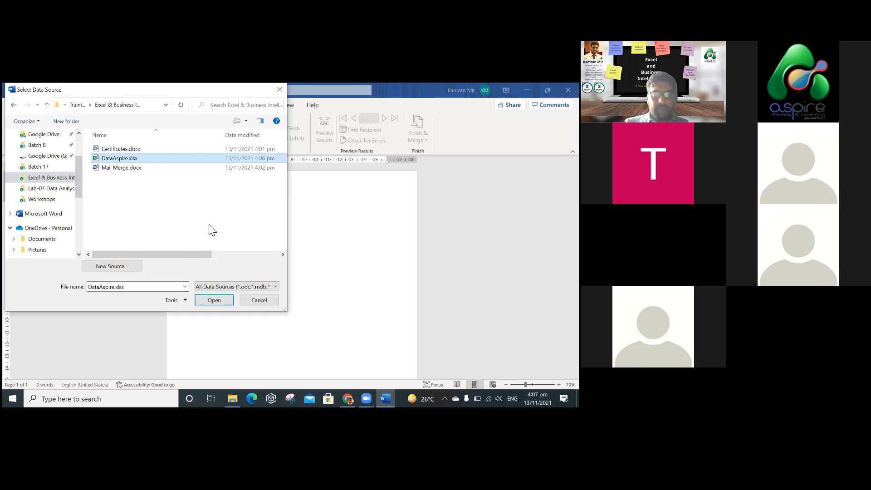
{"action": "left_click", "coordinate": [207, 235]}
{"action": "left_click", "coordinate": [256, 276]}
{"action": "left_click", "coordinate": [334, 274]}
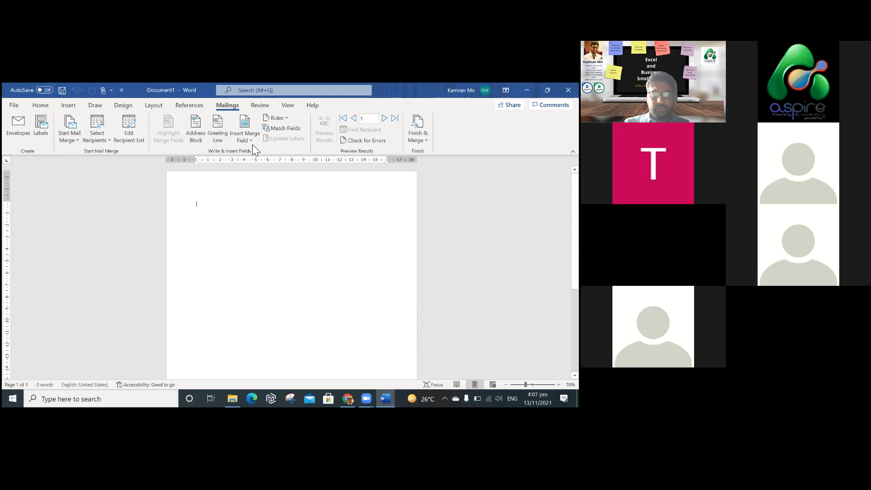
{"action": "left_click", "coordinate": [249, 144]}
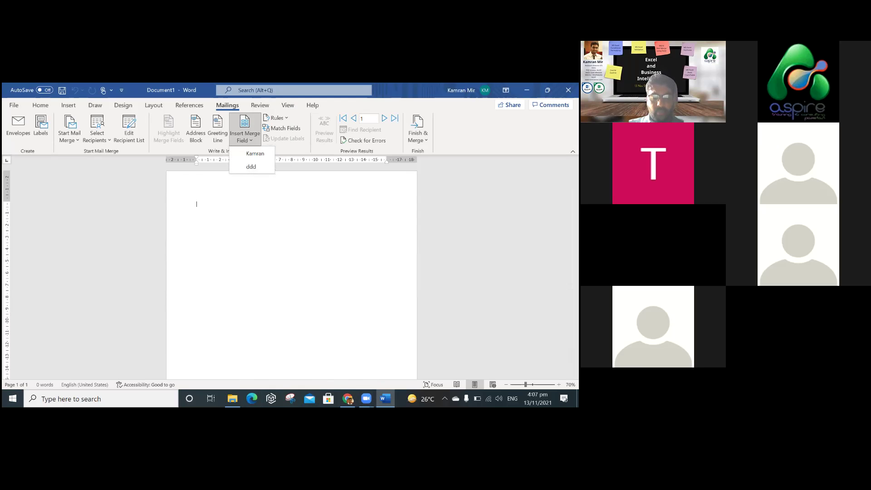
Reopen DataAspire.xlsx in Excel after closing the Word merge document without saving it.
{"action": "left_click", "coordinate": [232, 399]}
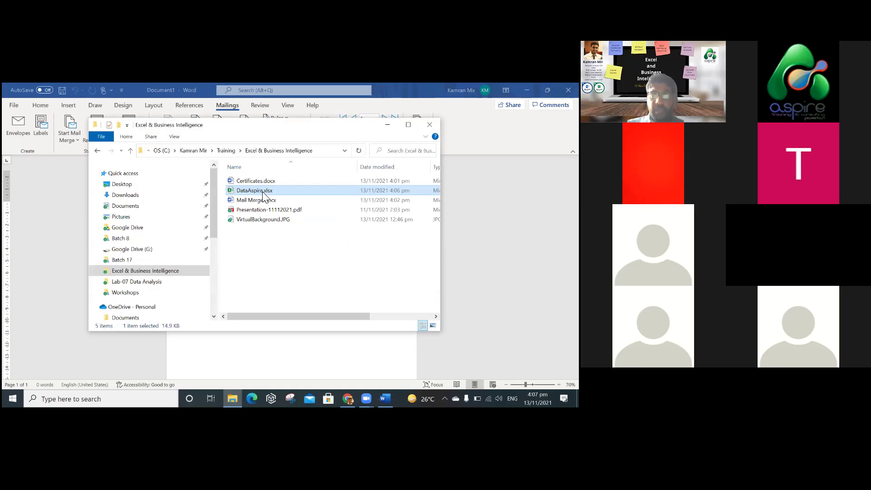
{"action": "double_click", "coordinate": [262, 191]}
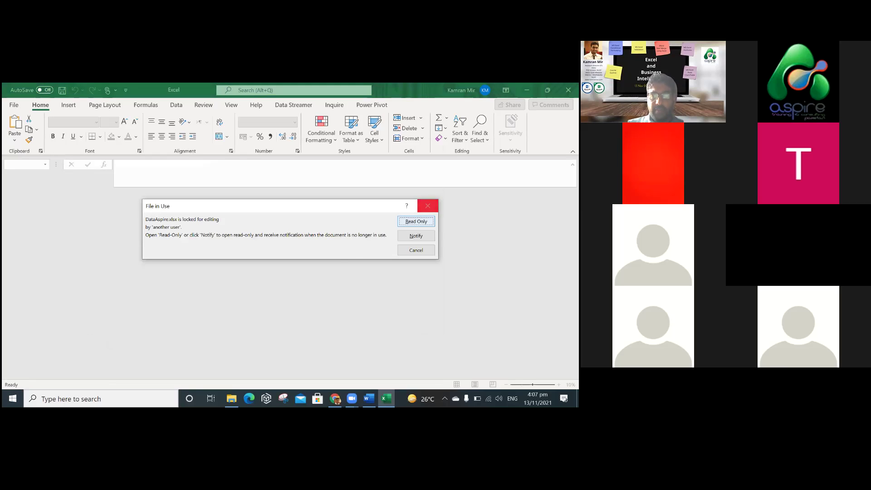
{"action": "left_click", "coordinate": [369, 399]}
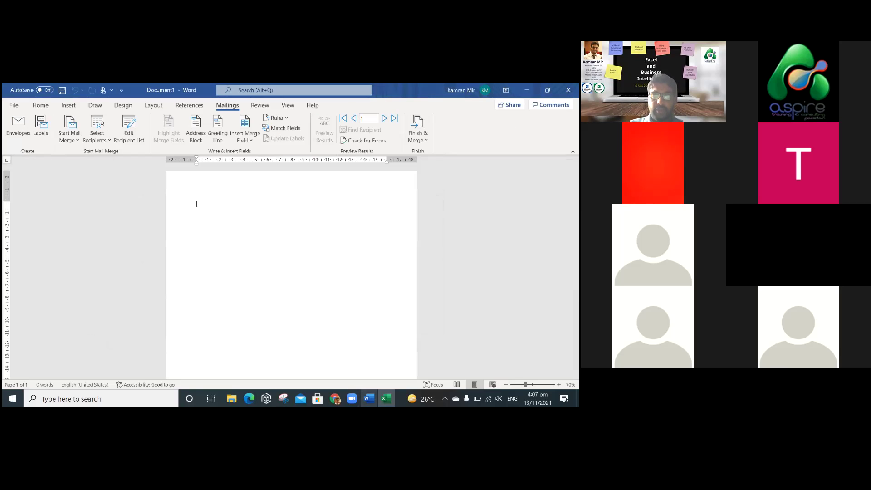
{"action": "left_click", "coordinate": [568, 90]}
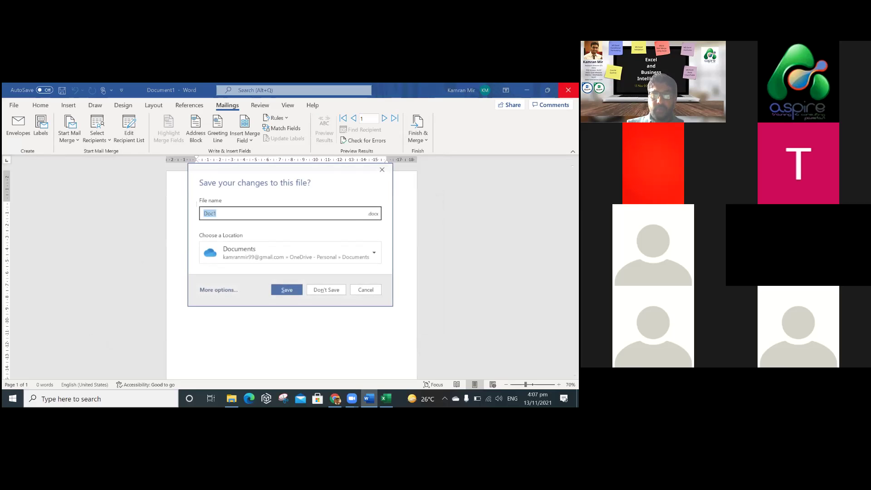
{"action": "left_click", "coordinate": [326, 289]}
{"action": "left_click", "coordinate": [416, 236]}
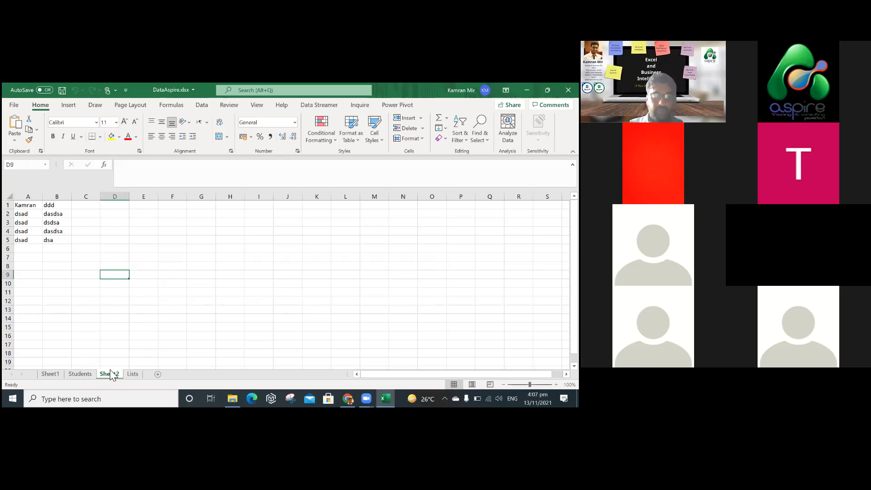
Delete the Sheet2 worksheet, confirming the deletion.
{"action": "right_click", "coordinate": [110, 371]}
{"action": "left_click", "coordinate": [146, 258]}
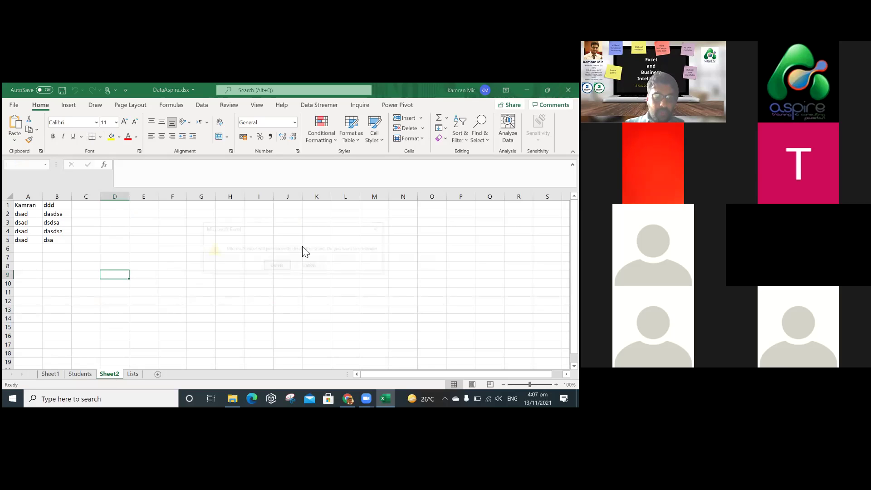
{"action": "left_click", "coordinate": [277, 266]}
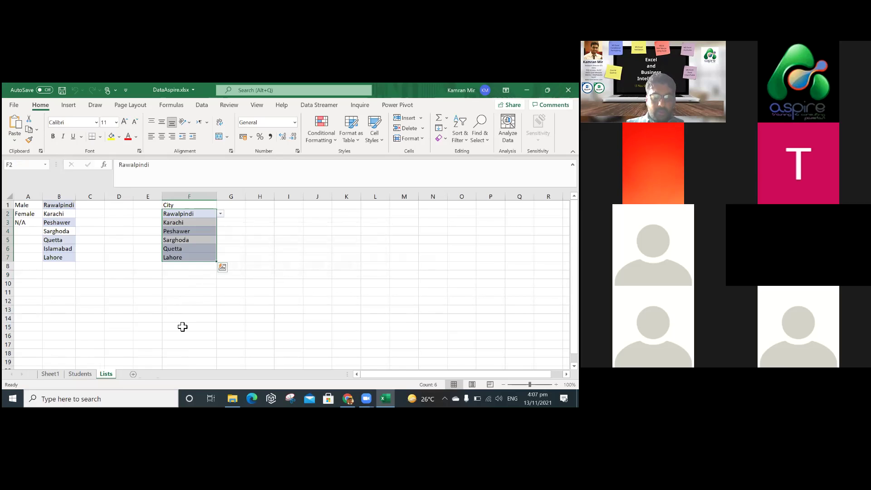
Return to the Students sheet and select the names and addresses in the table.
{"action": "left_click", "coordinate": [149, 322]}
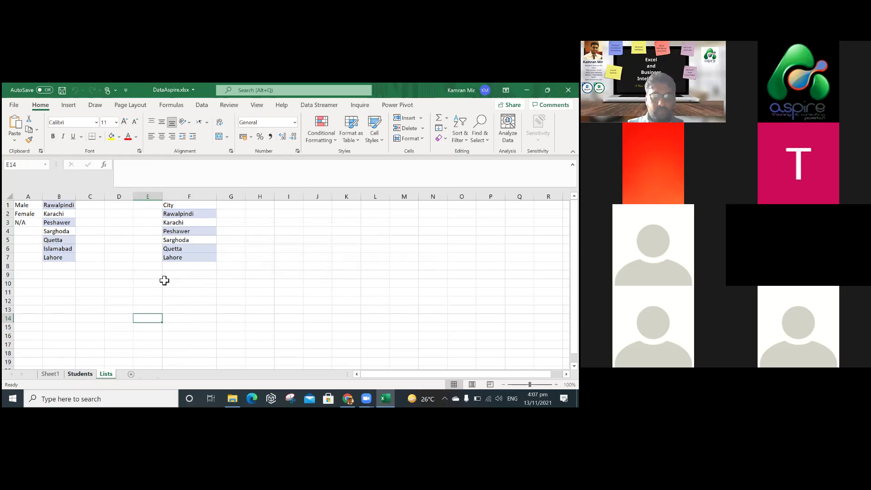
{"action": "key", "text": "ctrl+Page_Up"}
{"action": "left_click_drag", "start_coordinate": [61, 224], "coordinate": [182, 297]}
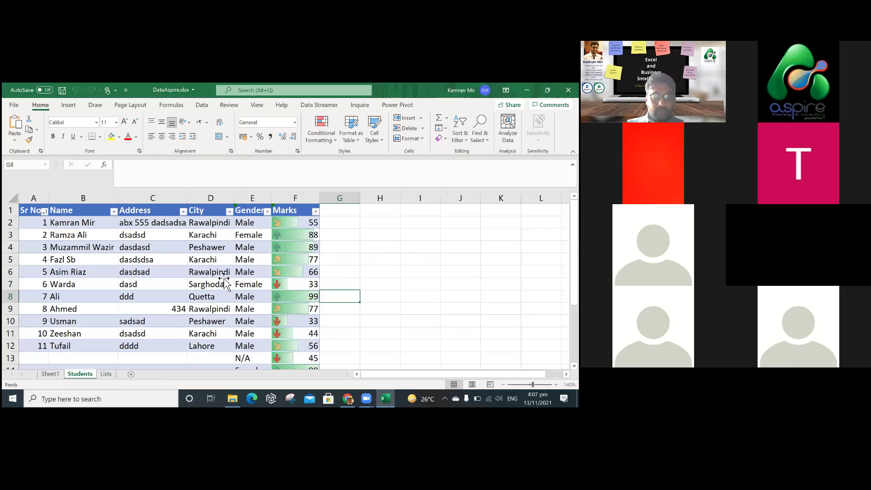
{"action": "left_click_drag", "start_coordinate": [97, 224], "coordinate": [259, 347]}
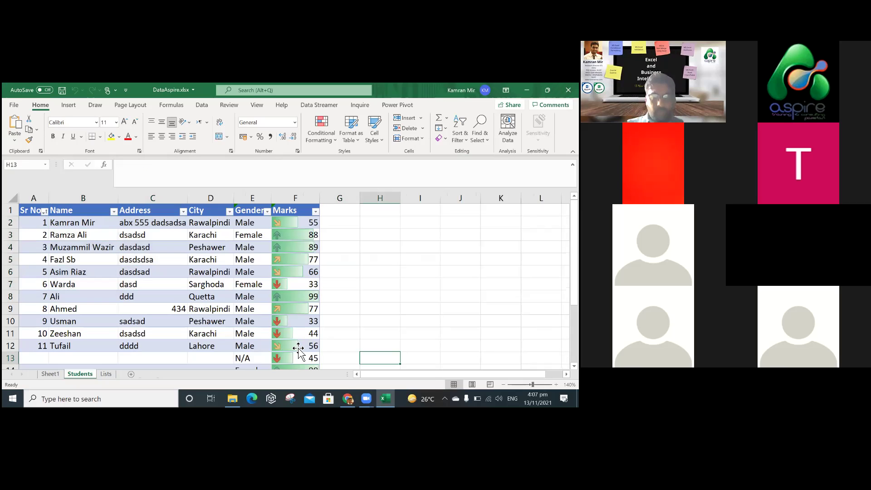
{"action": "left_click", "coordinate": [328, 353]}
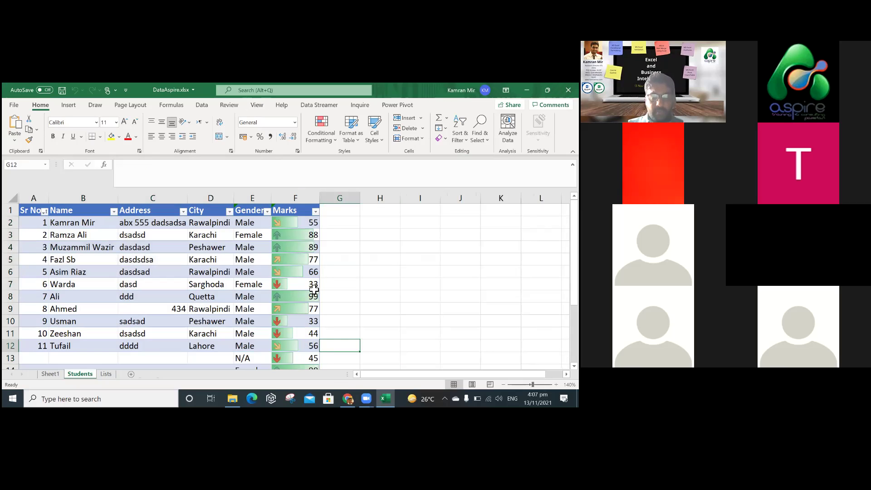
{"action": "left_click", "coordinate": [340, 261]}
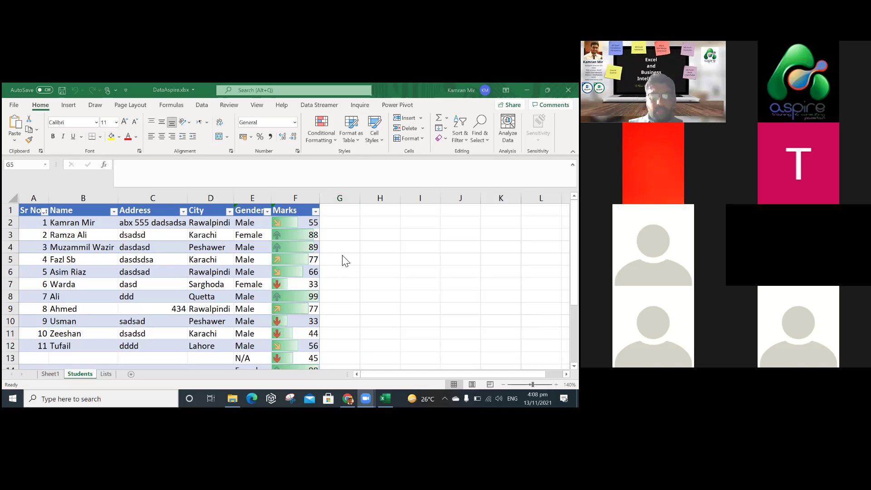
{"action": "key", "text": "alt+Tab"}
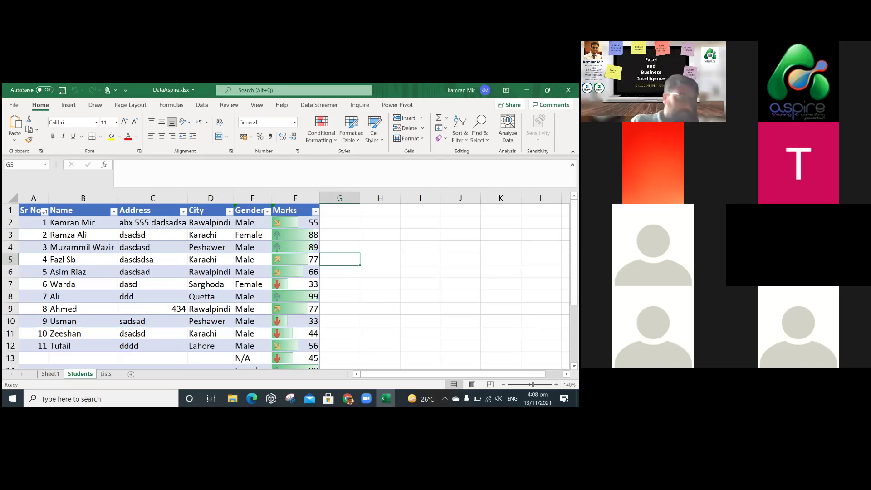
{"action": "left_click", "coordinate": [369, 299]}
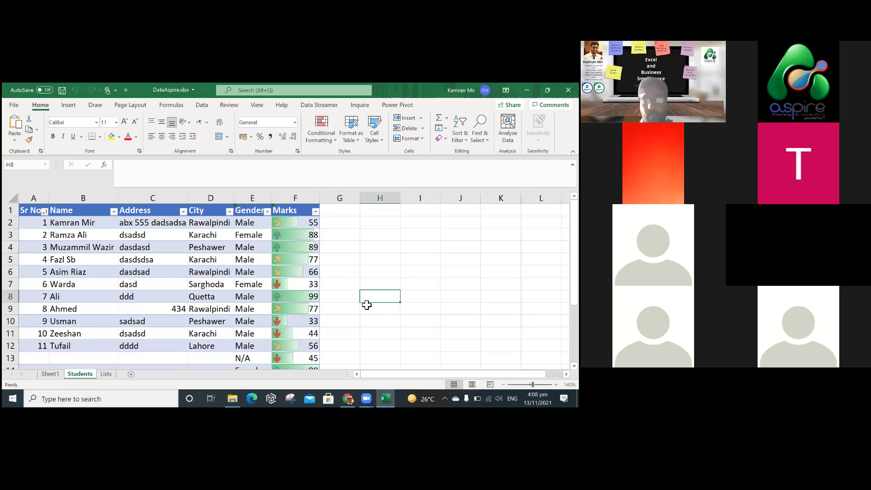
{"action": "left_click", "coordinate": [343, 227]}
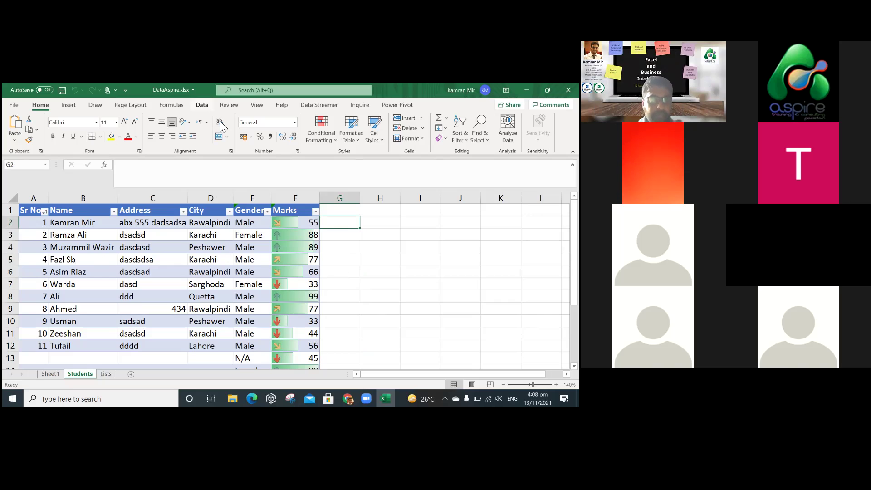
{"action": "left_click", "coordinate": [353, 225]}
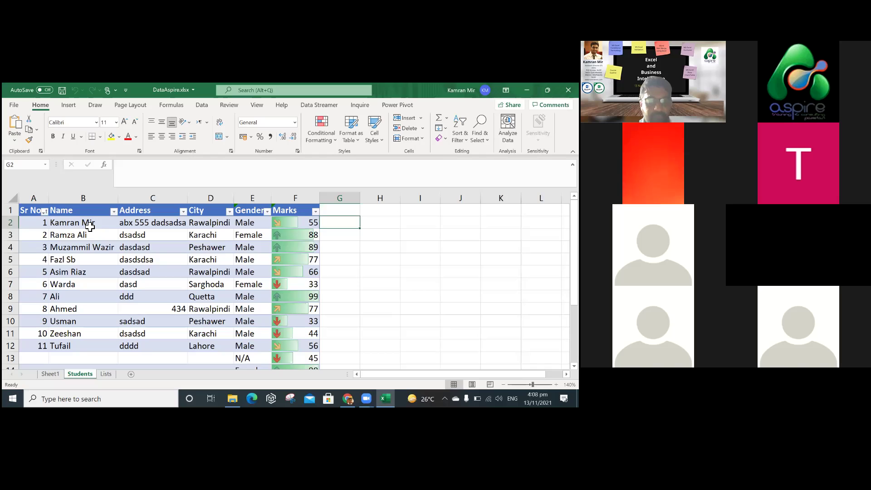
{"action": "left_click", "coordinate": [90, 227]}
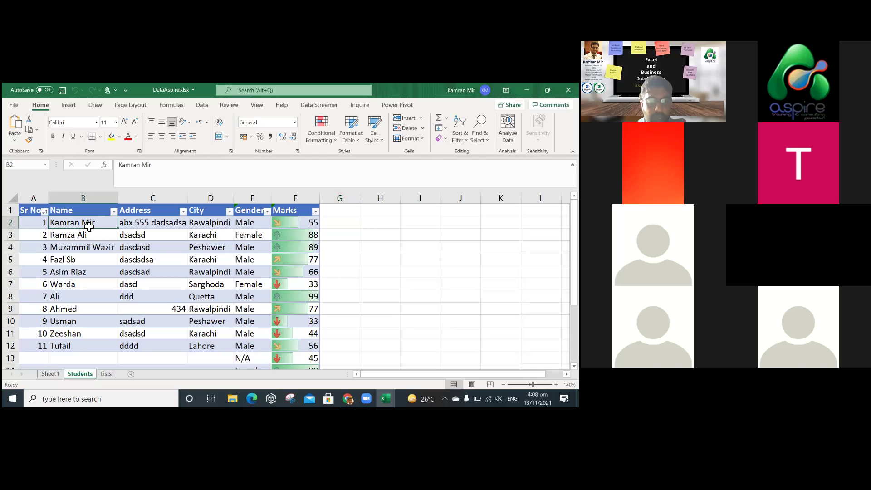
{"action": "left_click", "coordinate": [209, 227]}
{"action": "left_click", "coordinate": [354, 227]}
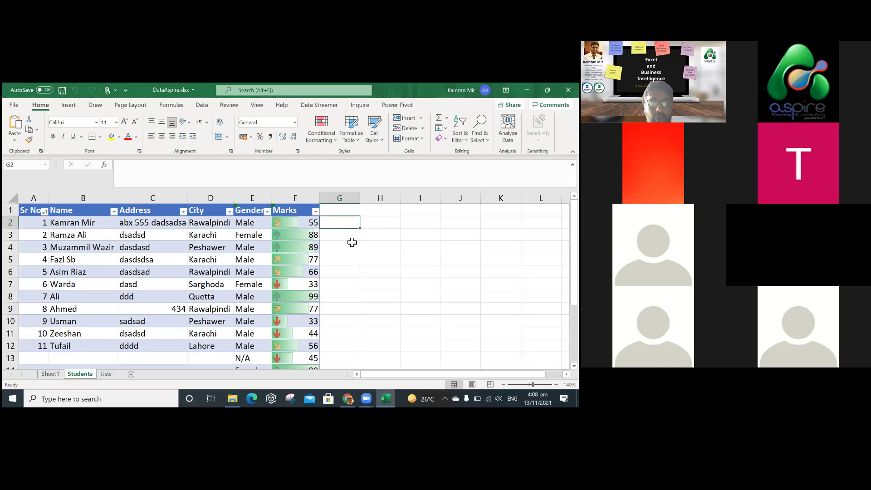
Enter =F2+H2 in G2 and 99 in H2.
{"action": "type", "text": "="}
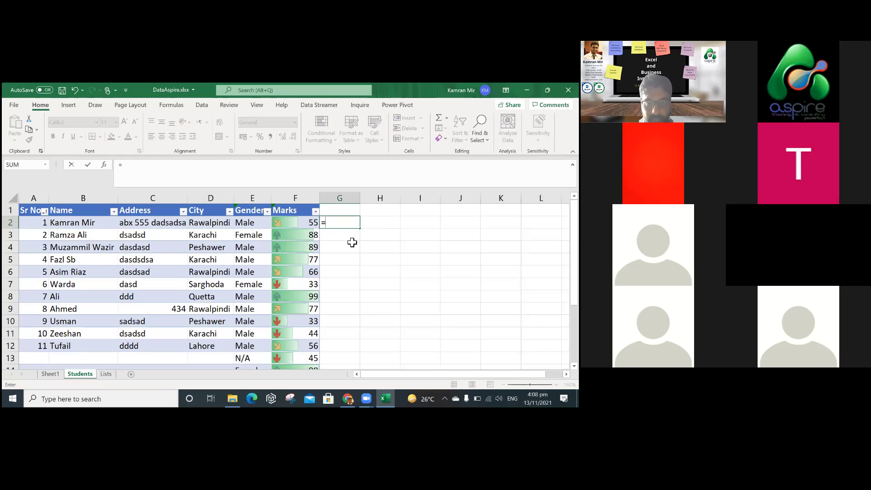
{"action": "key", "text": "BackSpace"}
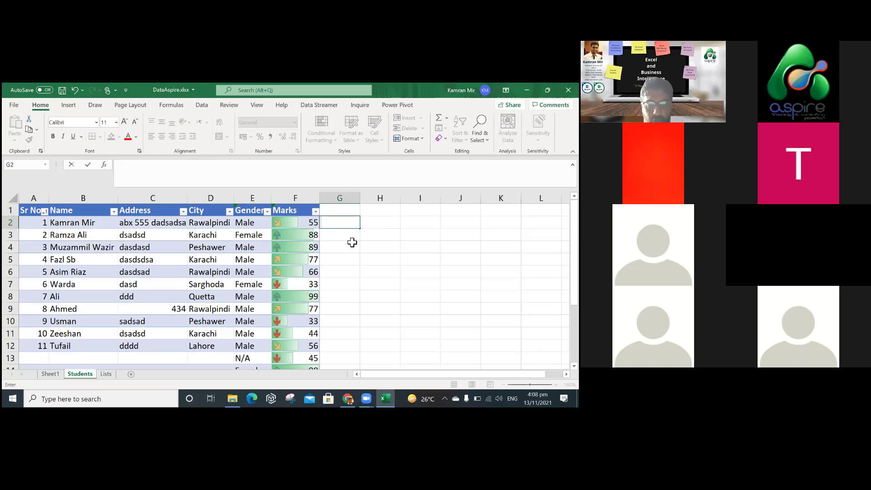
{"action": "key", "text": "Escape"}
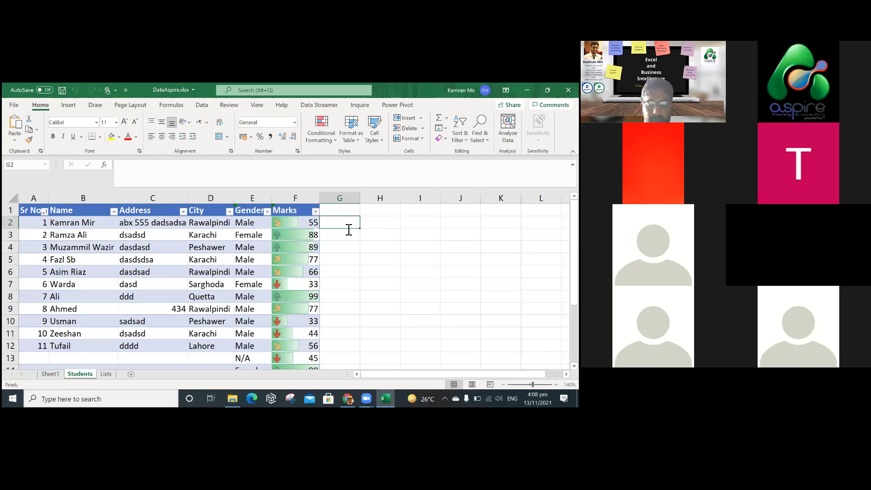
{"action": "type", "text": "="}
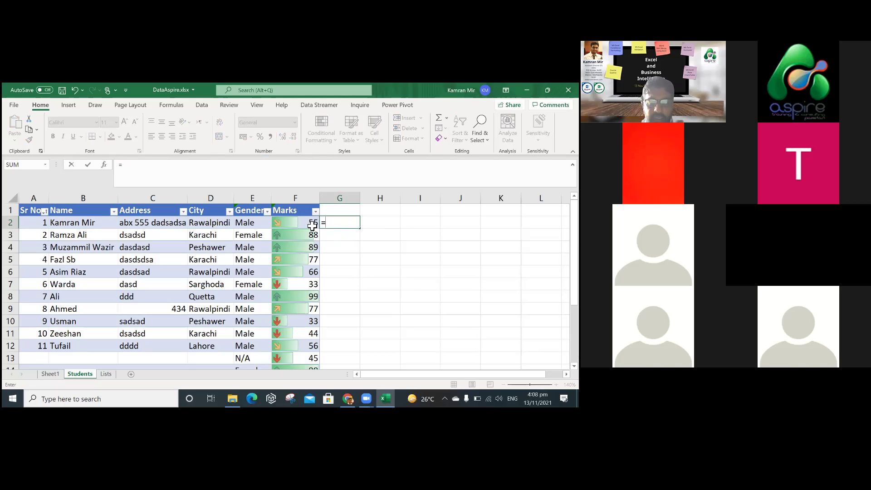
{"action": "type", "text": "F"}
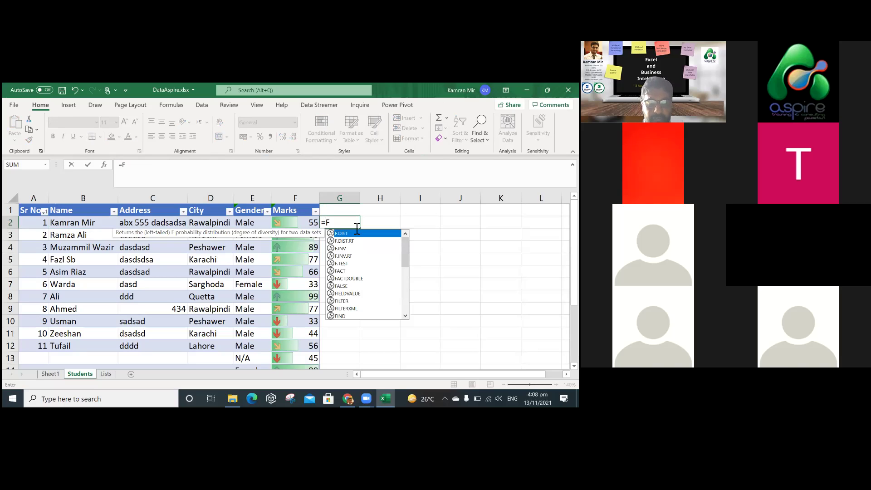
{"action": "type", "text": "2+"}
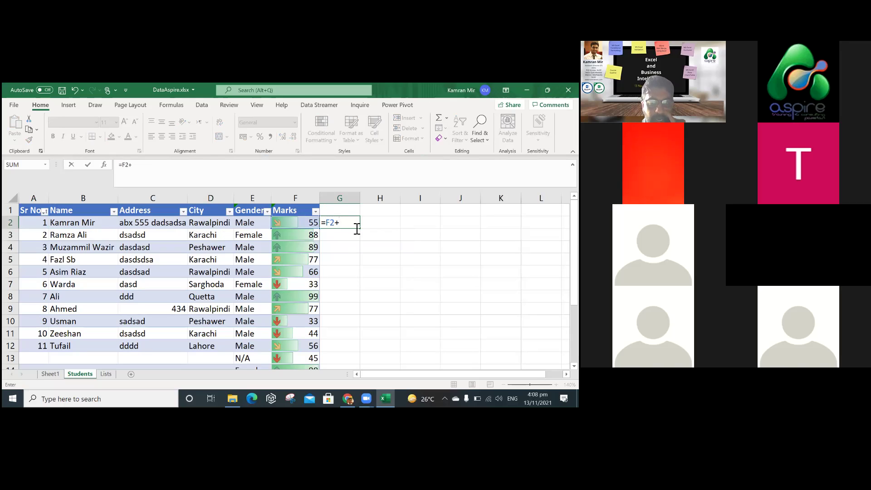
{"action": "type", "text": "H2"}
{"action": "key", "text": "Tab"}
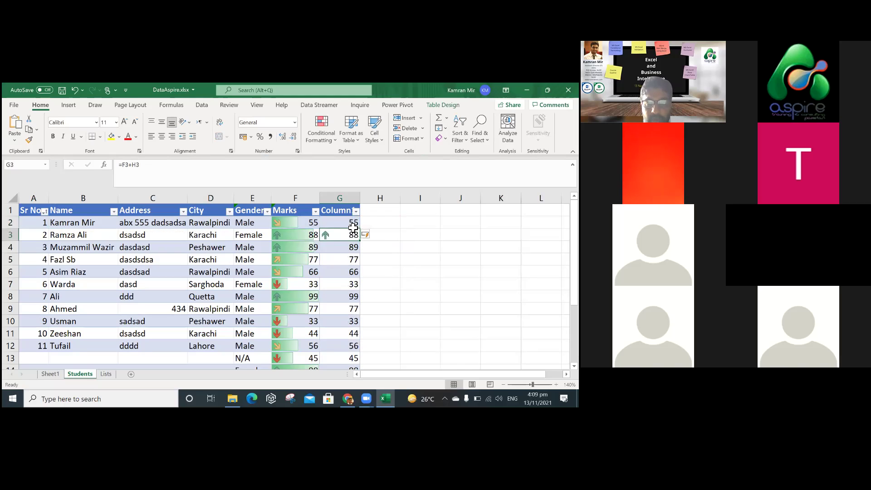
{"action": "type", "text": "99"}
{"action": "key", "text": "Return"}
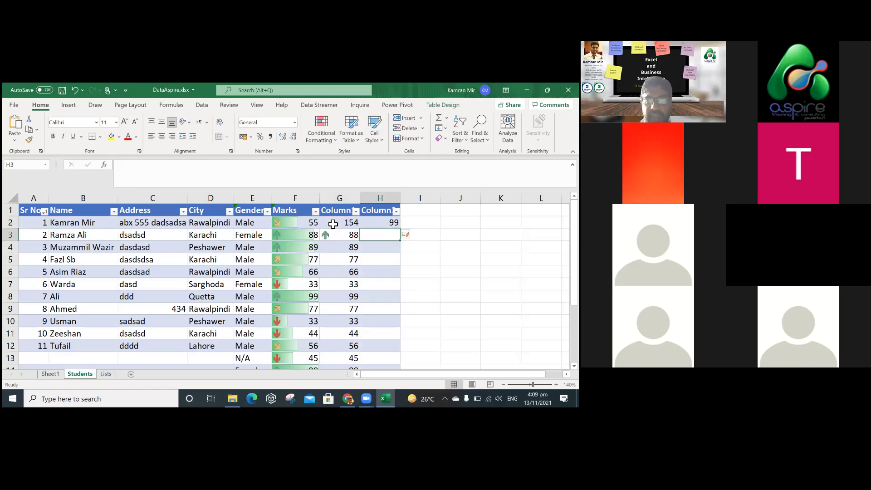
Change G2's formula to =F2-H2 and enter 888 in H3.
{"action": "double_click", "coordinate": [341, 223]}
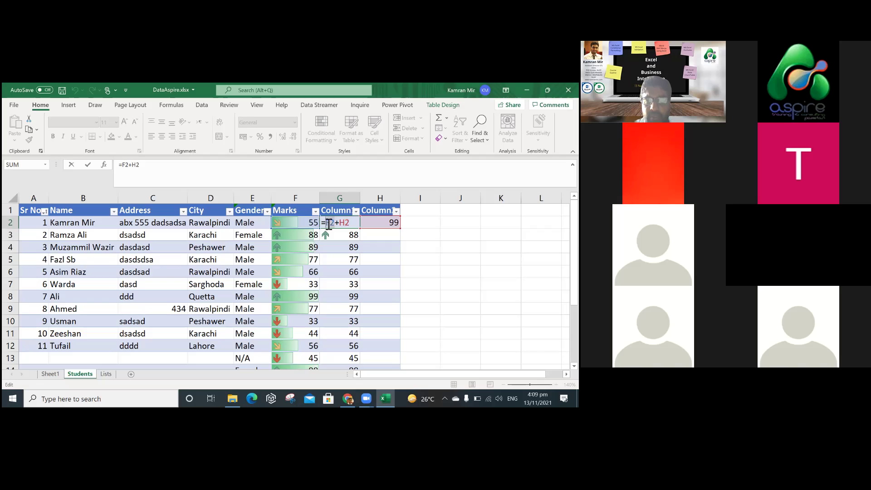
{"action": "left_click", "coordinate": [339, 226]}
{"action": "type", "text": "-"}
{"action": "key", "text": "Return"}
{"action": "key", "text": "Right"}
{"action": "type", "text": "888"}
{"action": "key", "text": "Return"}
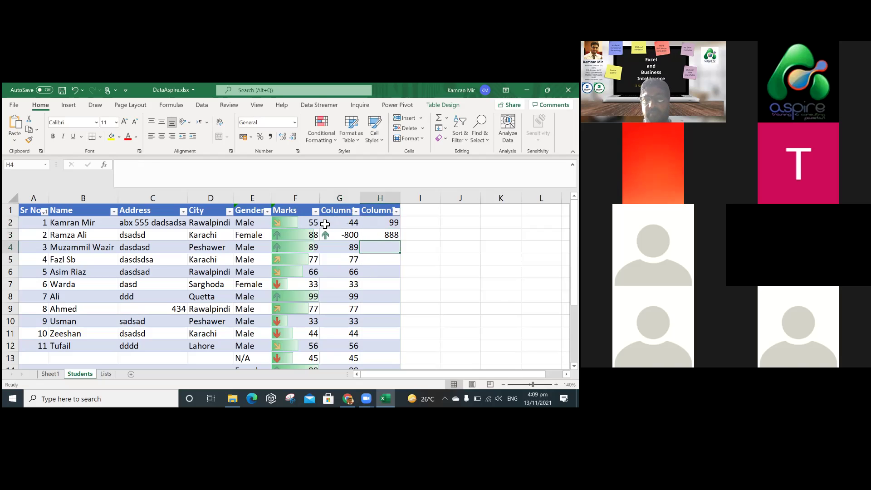
Clear the formula from G2, leaving the cell empty.
{"action": "left_click", "coordinate": [344, 227]}
{"action": "double_click", "coordinate": [344, 227]}
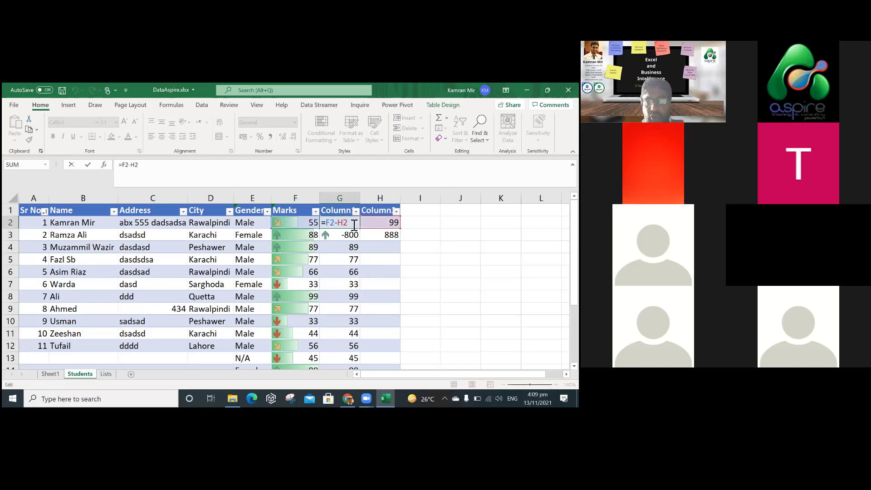
{"action": "key", "text": "BackSpace"}
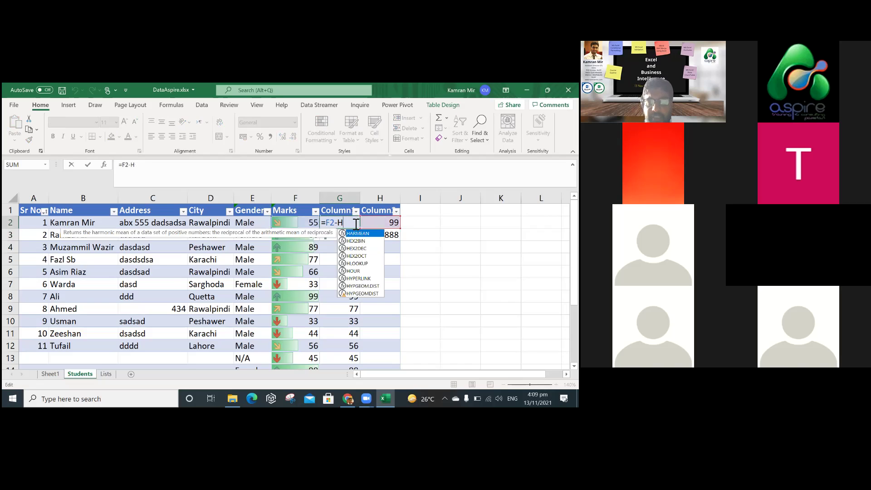
{"action": "key", "text": "BackSpace"}
{"action": "key", "text": "BackSpace"}
{"action": "key", "text": "BackSpace"}
{"action": "key", "text": "BackSpace"}
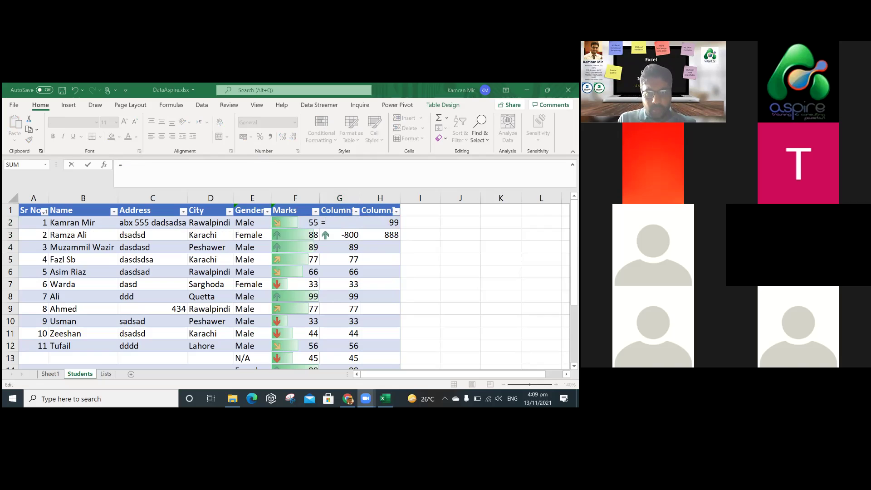
{"action": "left_click", "coordinate": [353, 232]}
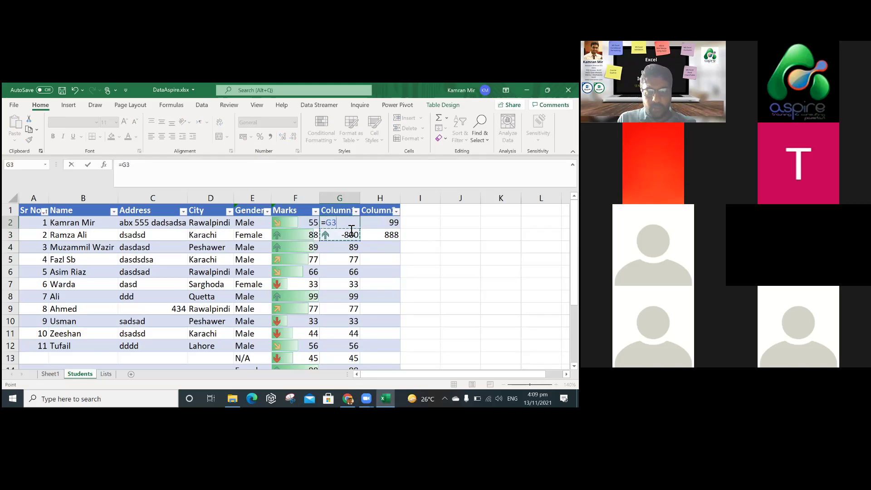
{"action": "key", "text": "Escape"}
{"action": "left_click", "coordinate": [353, 231]}
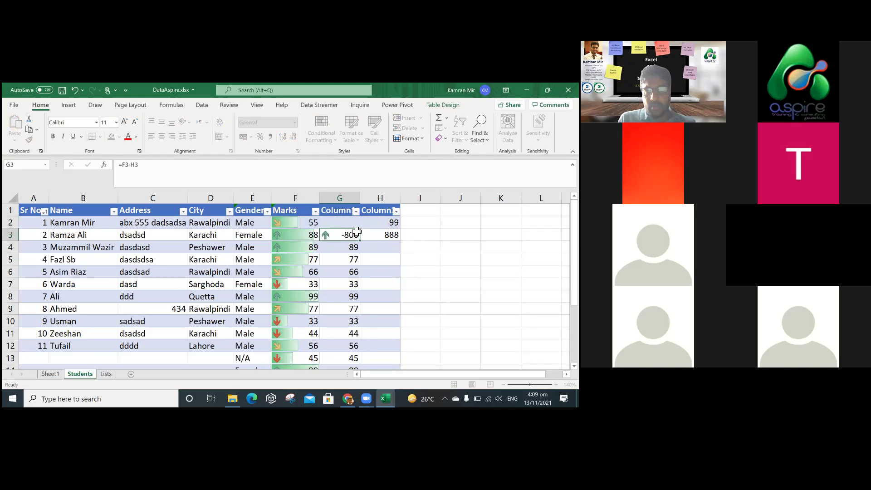
{"action": "left_click", "coordinate": [354, 225]}
{"action": "left_click", "coordinate": [420, 247]}
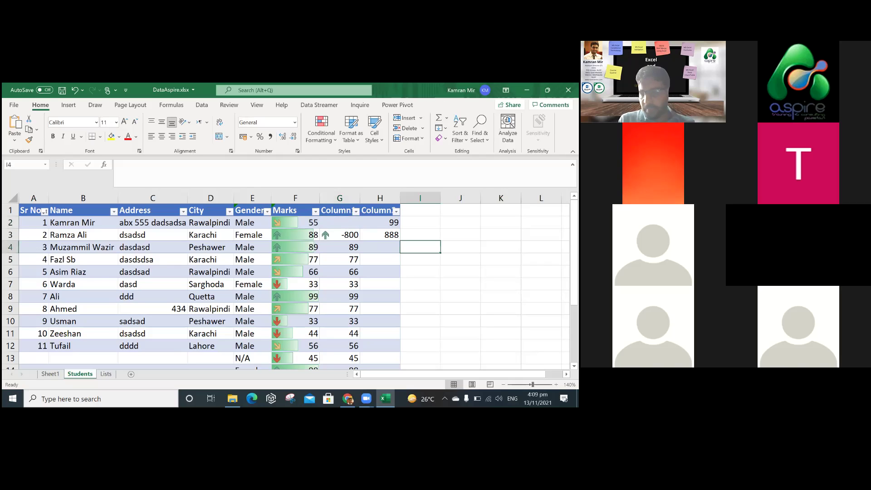
{"action": "key", "text": "alt+Tab"}
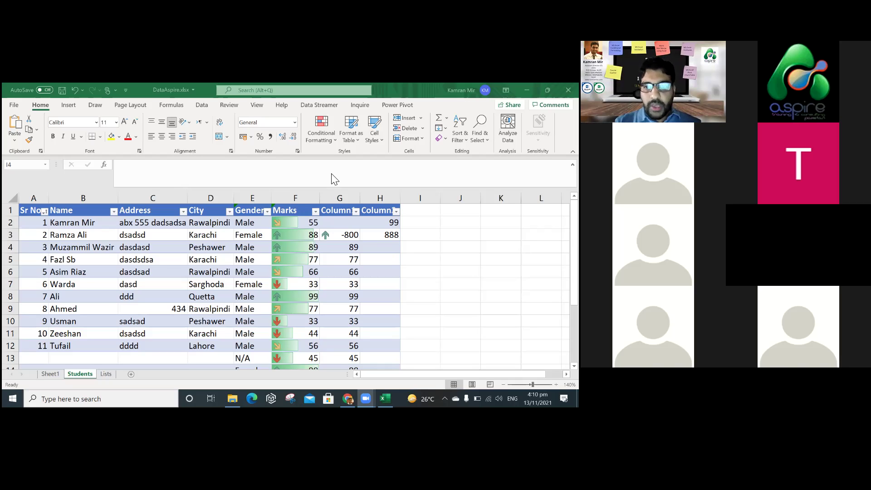
{"action": "left_click", "coordinate": [345, 226]}
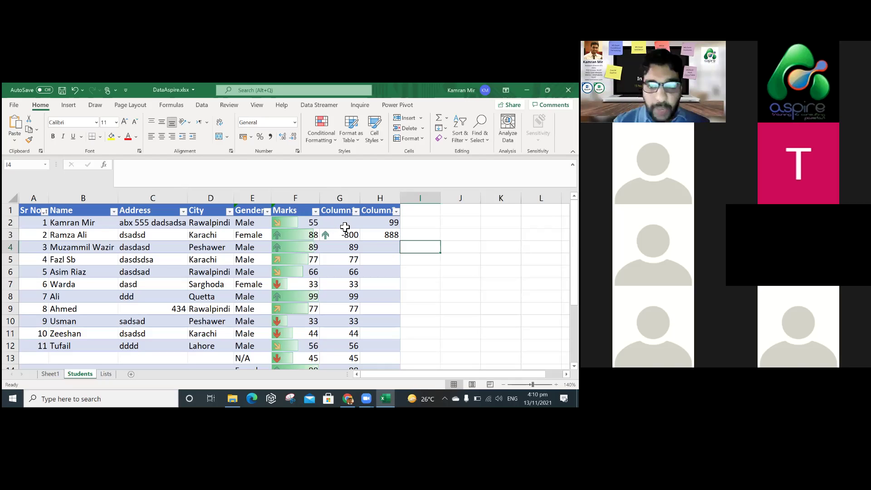
{"action": "left_click", "coordinate": [345, 226]}
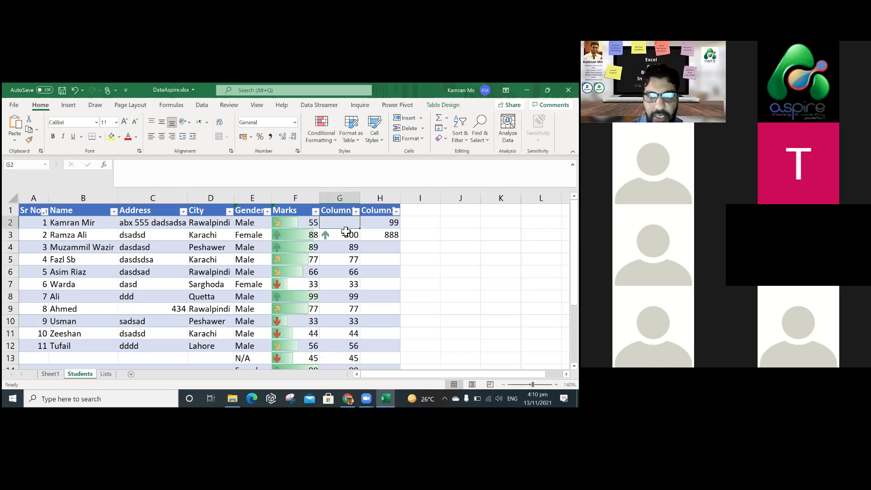
{"action": "double_click", "coordinate": [345, 227]}
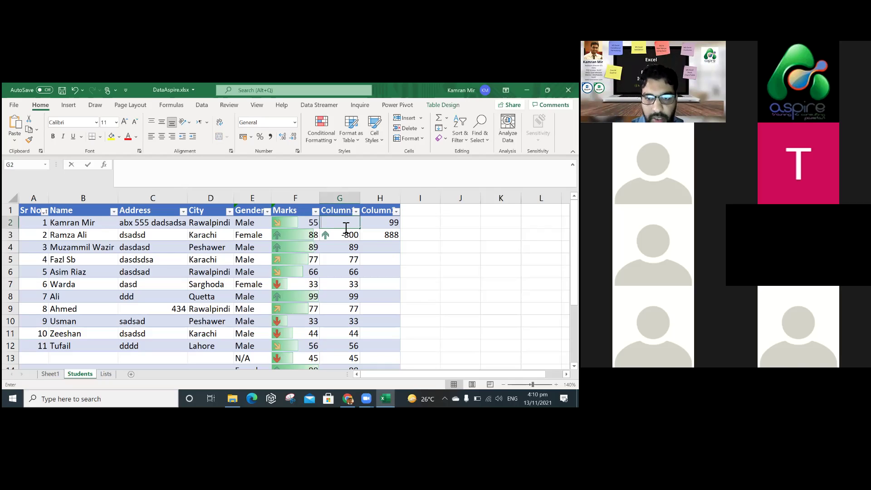
{"action": "type", "text": "="}
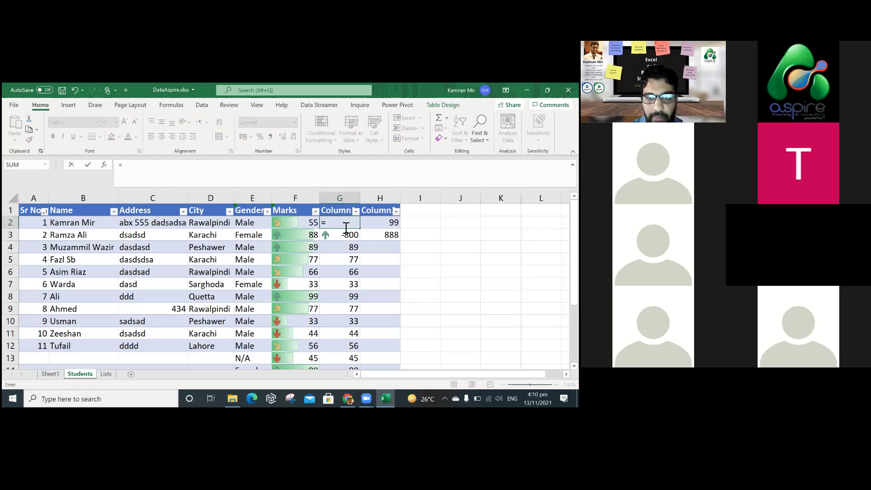
{"action": "type", "text": "C"}
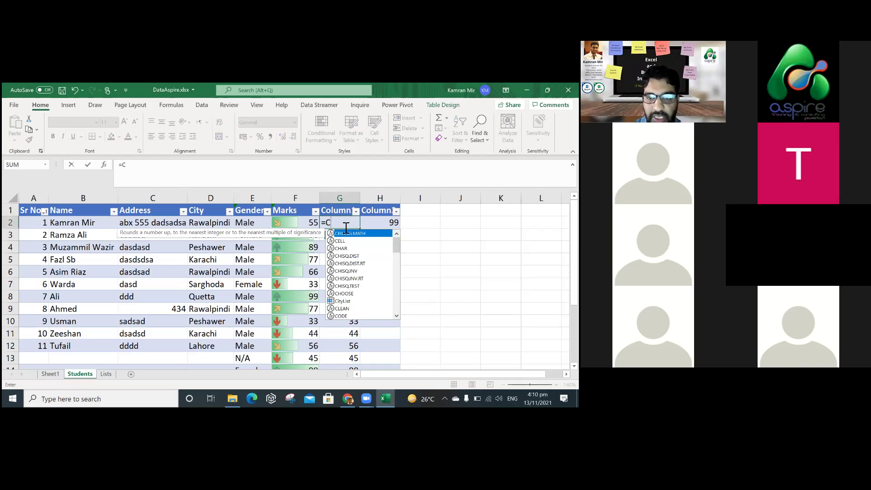
{"action": "key", "text": "BackSpace"}
{"action": "left_click", "coordinate": [364, 229]}
{"action": "key", "text": "BackSpace"}
{"action": "key", "text": "BackSpace"}
{"action": "key", "text": "BackSpace"}
{"action": "key", "text": "Escape"}
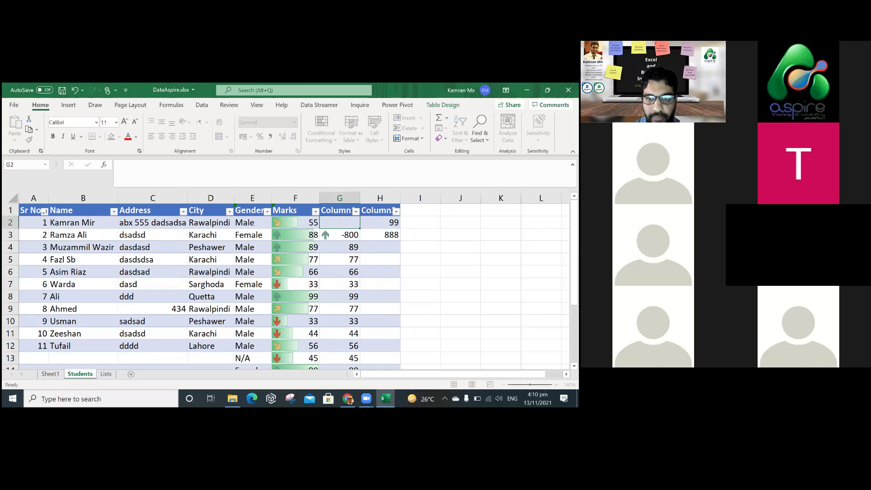
Delete table column H and clear the #REF! errors from column G.
{"action": "right_click", "coordinate": [383, 200]}
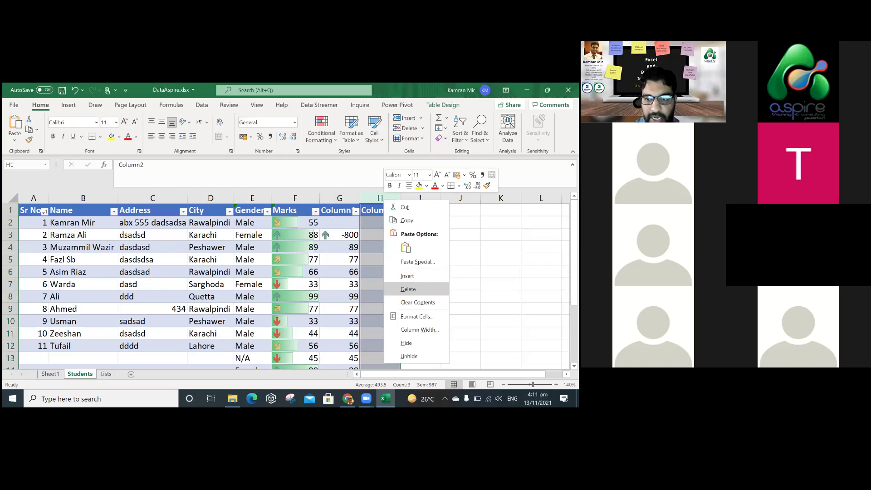
{"action": "key", "text": "d"}
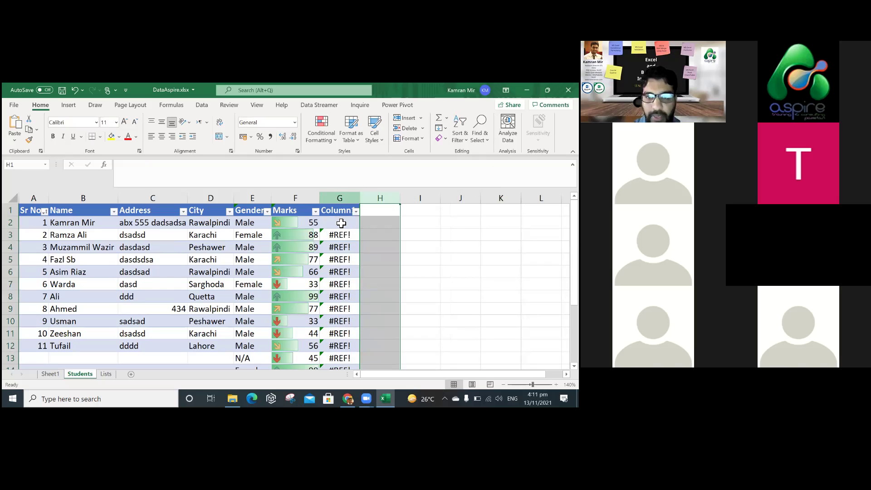
{"action": "left_click", "coordinate": [341, 198]}
{"action": "key", "text": "Delete"}
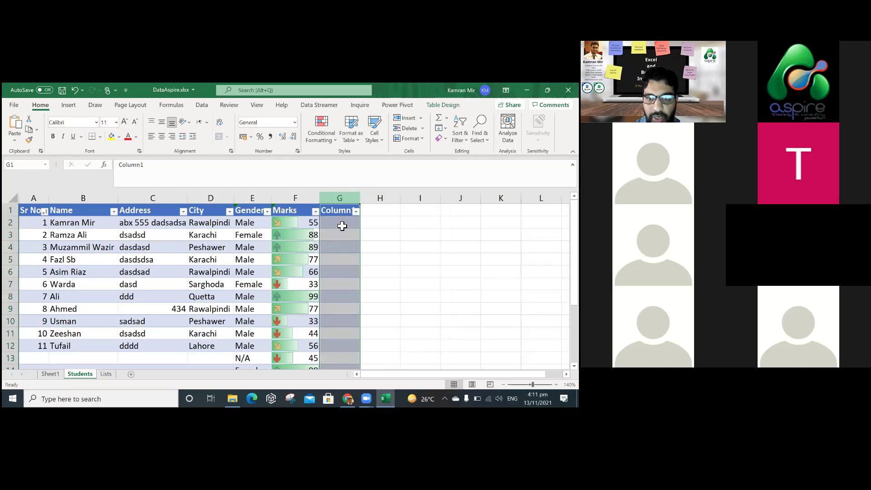
{"action": "left_click", "coordinate": [343, 225]}
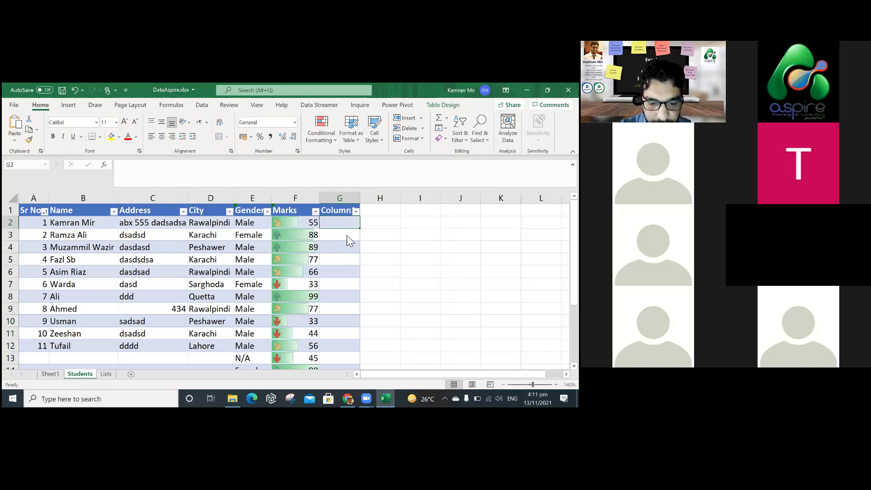
{"action": "type", "text": "=concat"}
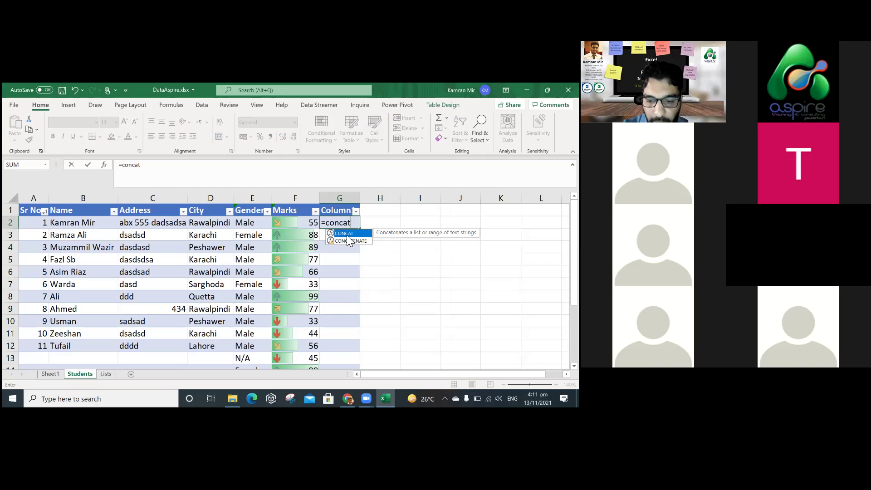
{"action": "type", "text": "("}
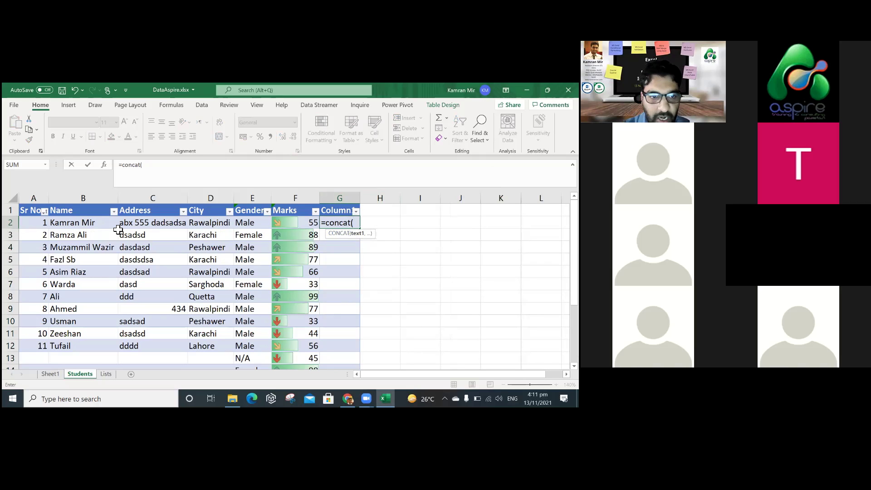
{"action": "left_click", "coordinate": [88, 223]}
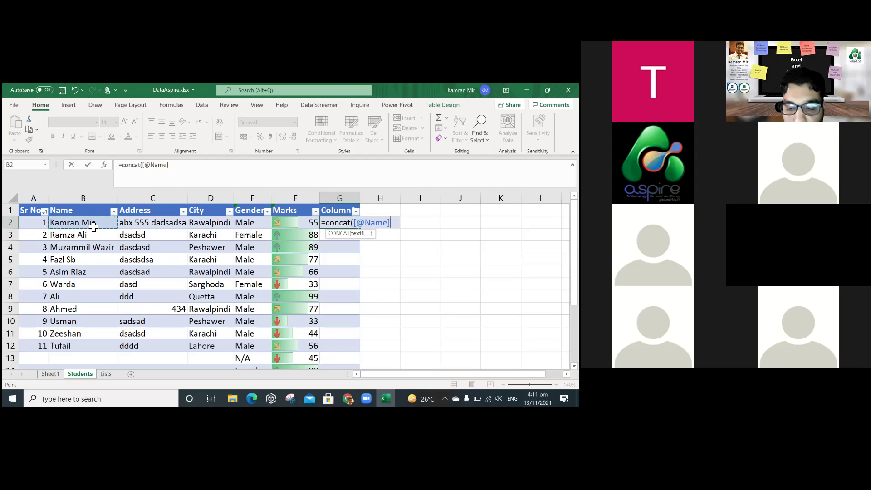
{"action": "type", "text": ",\""}
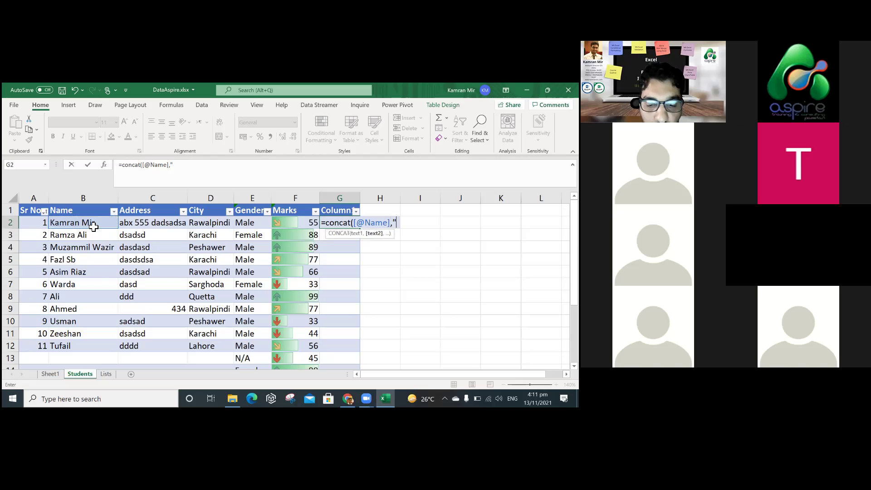
{"action": "type", "text": " ,"}
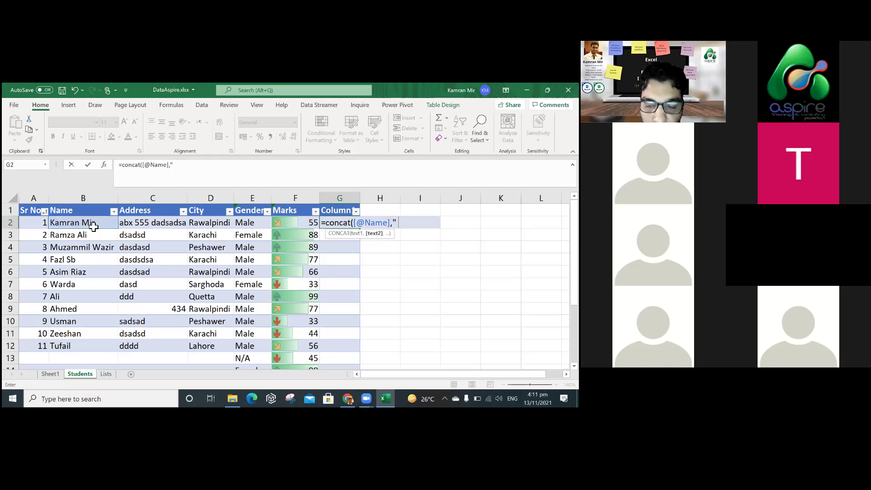
{"action": "type", "text": "\""}
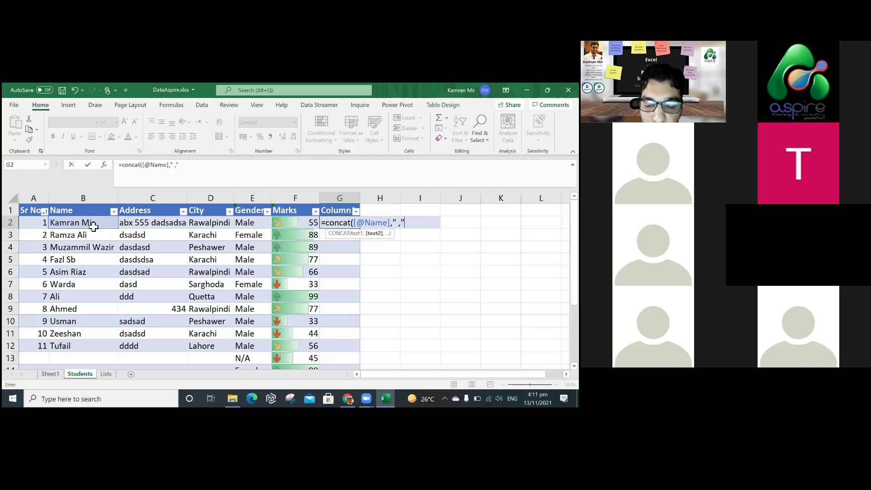
{"action": "type", "text": ","}
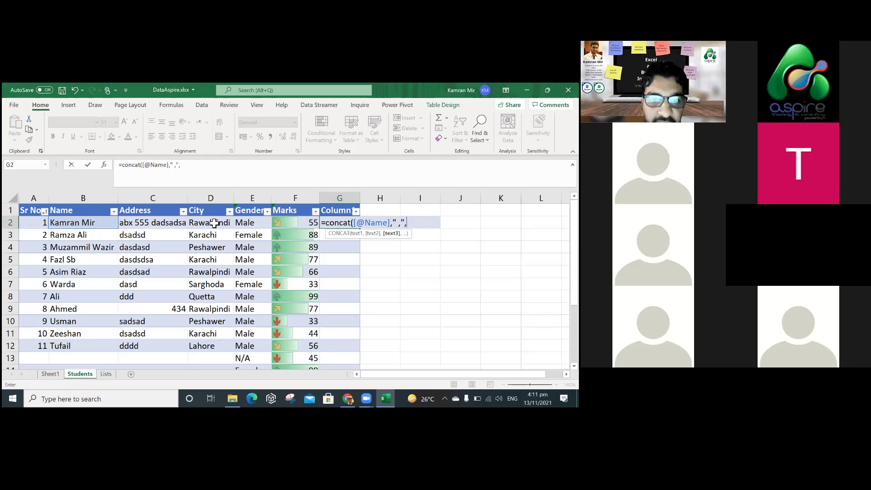
{"action": "left_click", "coordinate": [214, 223]}
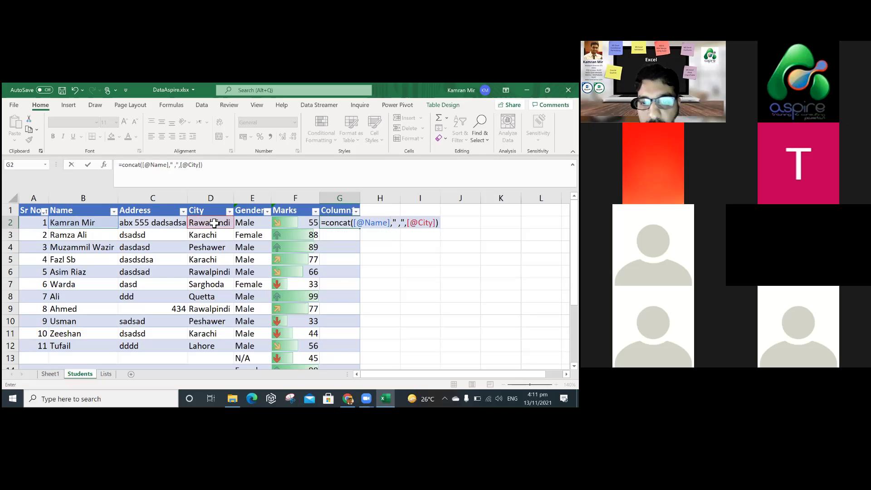
{"action": "key", "text": "Return"}
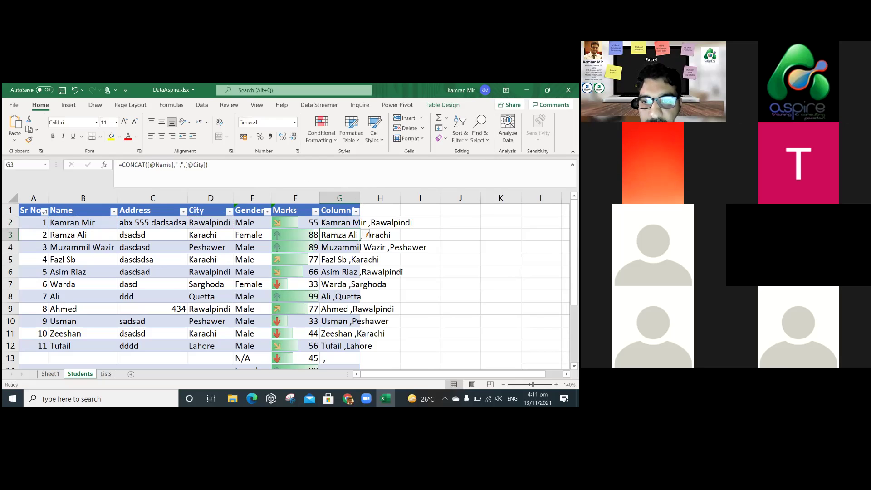
{"action": "double_click", "coordinate": [364, 198]}
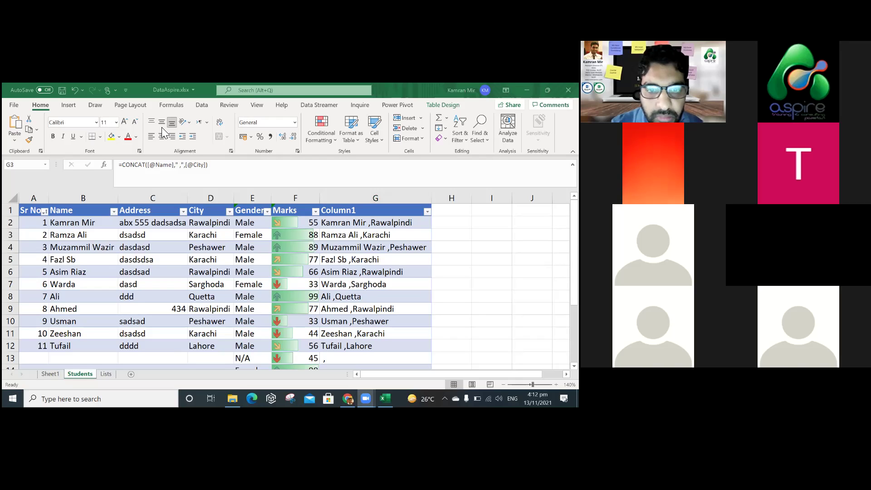
{"action": "left_click", "coordinate": [357, 297]}
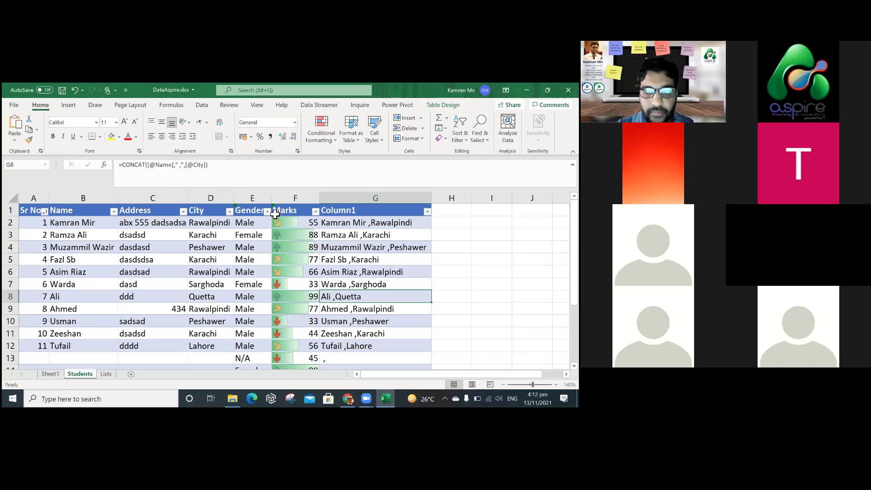
{"action": "left_click", "coordinate": [452, 345]}
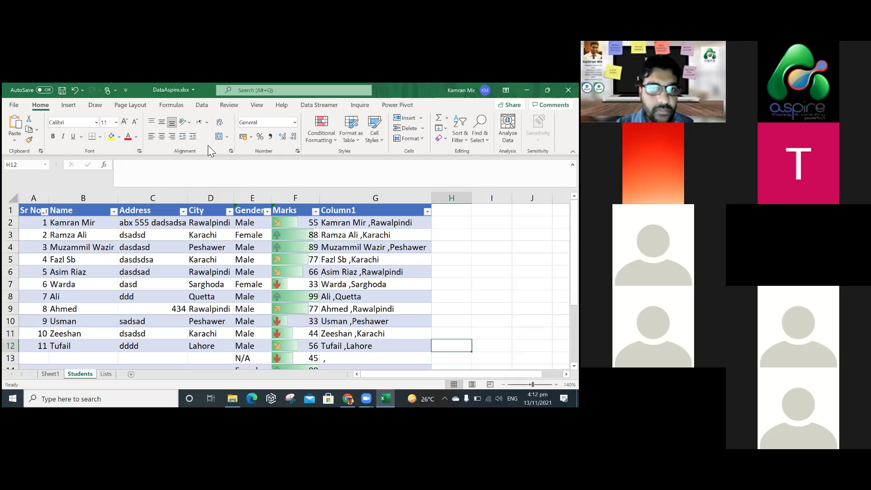
{"action": "left_click", "coordinate": [208, 145]}
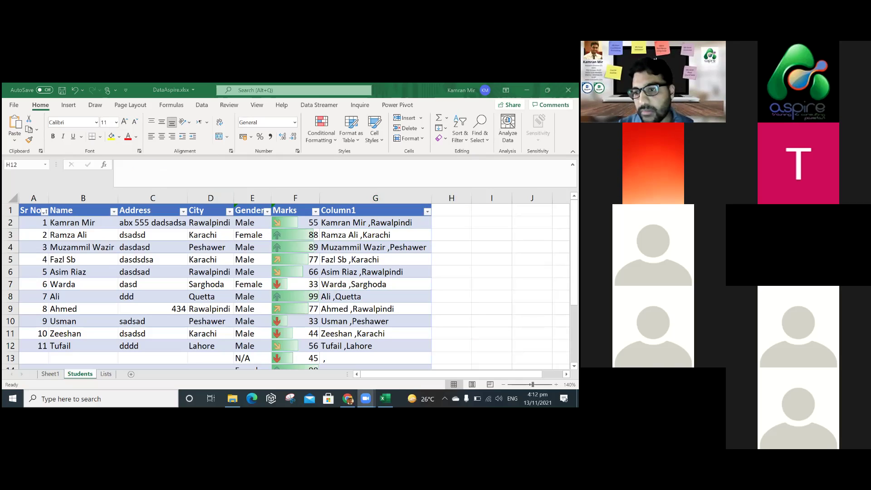
{"action": "key", "text": "alt+Tab"}
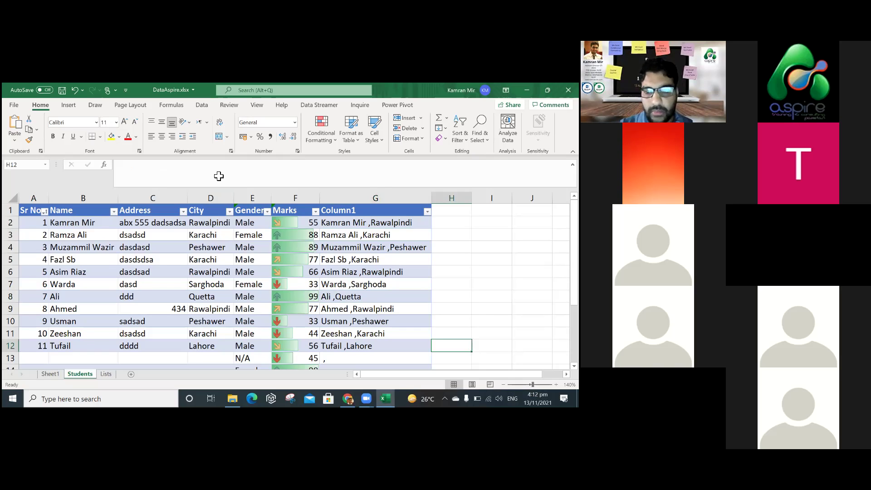
{"action": "key", "text": "Up"}
{"action": "key", "text": "Up"}
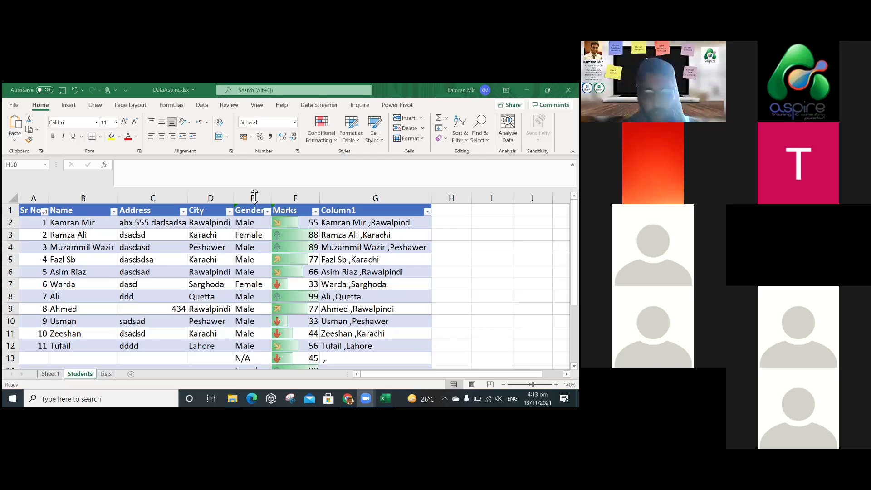
{"action": "key", "text": "alt+Tab"}
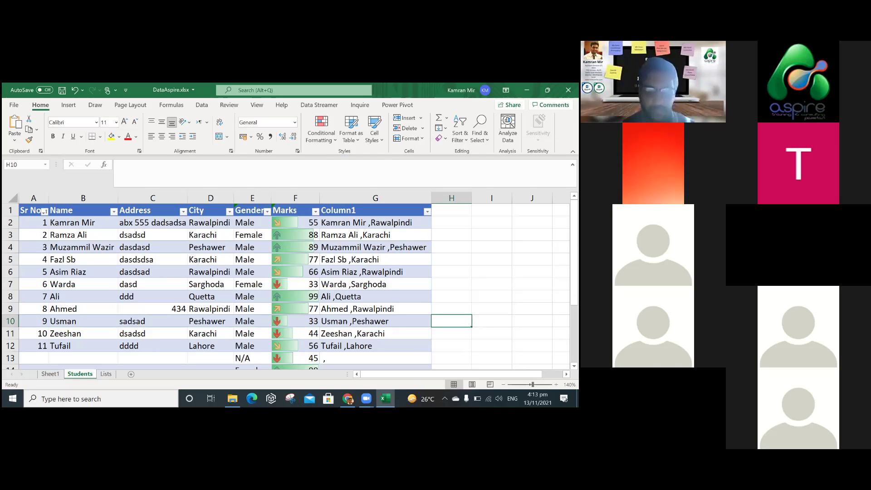
{"action": "left_click", "coordinate": [452, 285]}
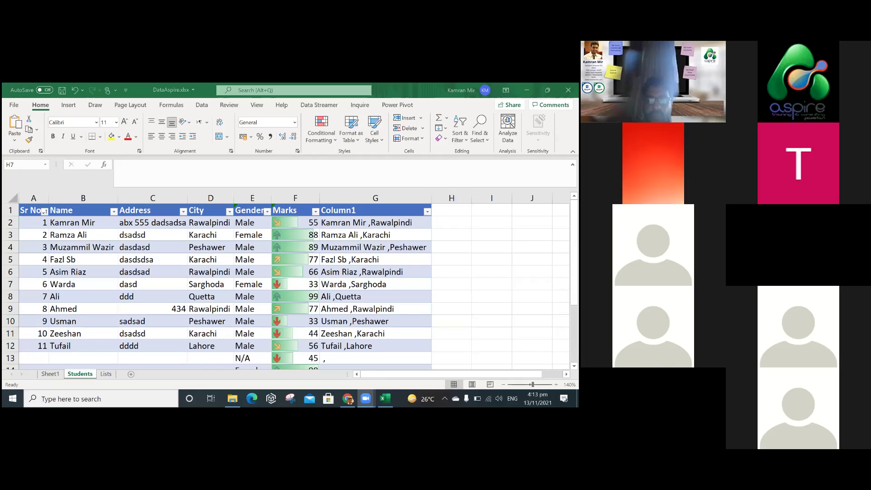
{"action": "key", "text": "alt+Tab"}
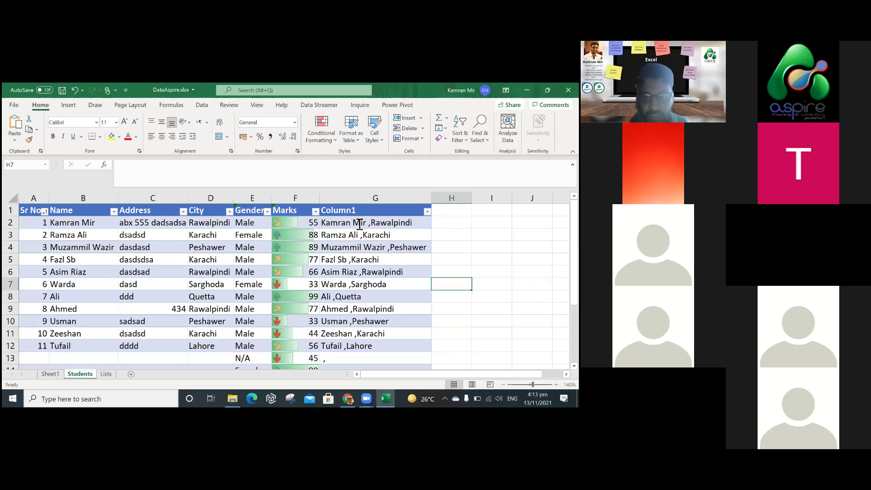
{"action": "double_click", "coordinate": [360, 223]}
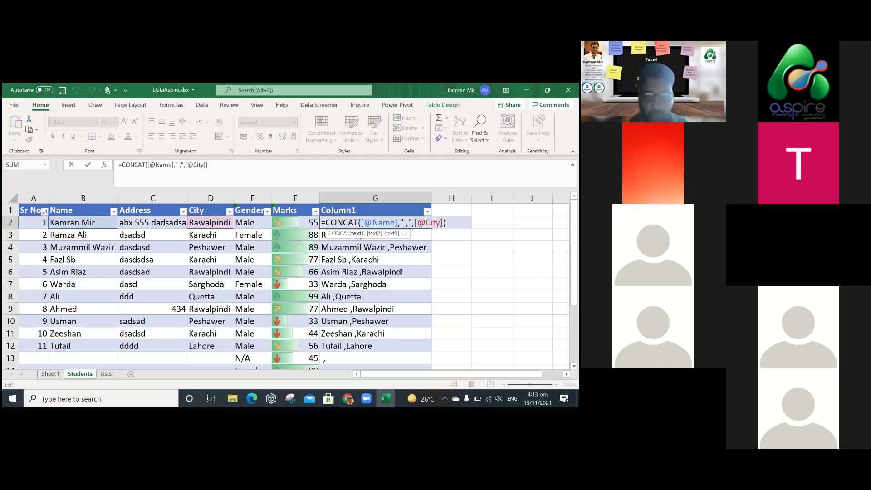
{"action": "left_click_drag", "start_coordinate": [326, 223], "coordinate": [358, 223]}
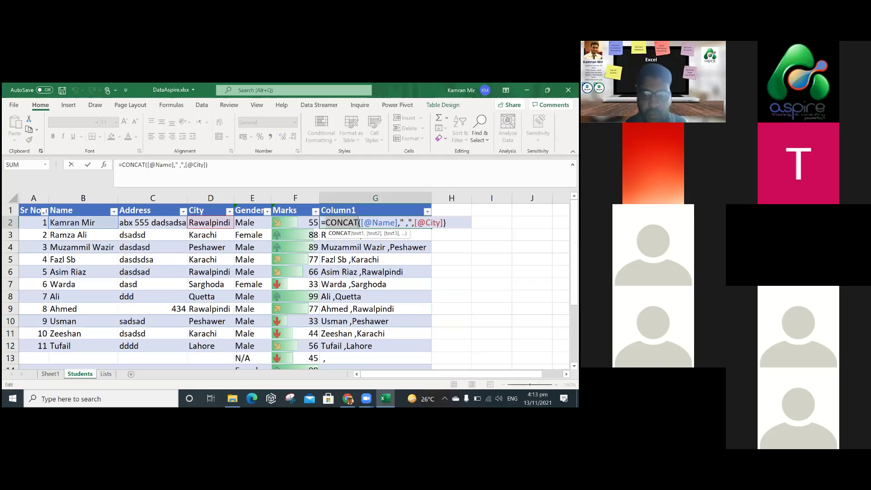
{"action": "double_click", "coordinate": [380, 223]}
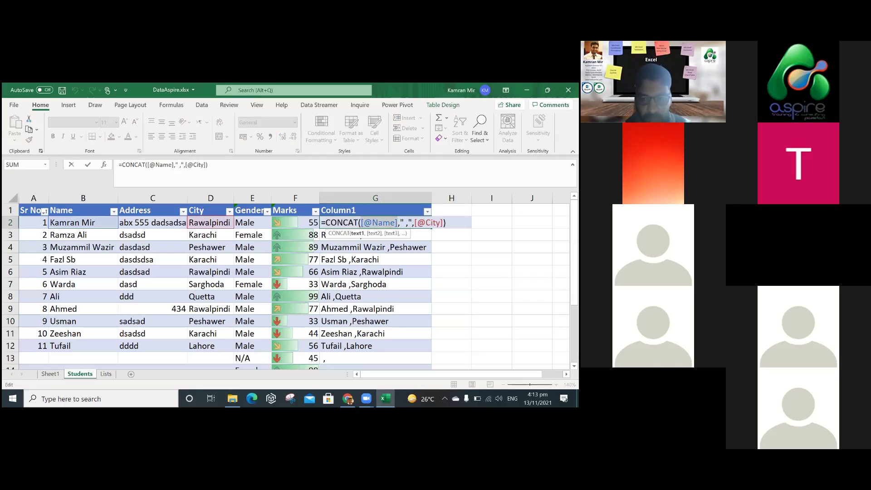
{"action": "left_click_drag", "start_coordinate": [400, 223], "coordinate": [444, 223]}
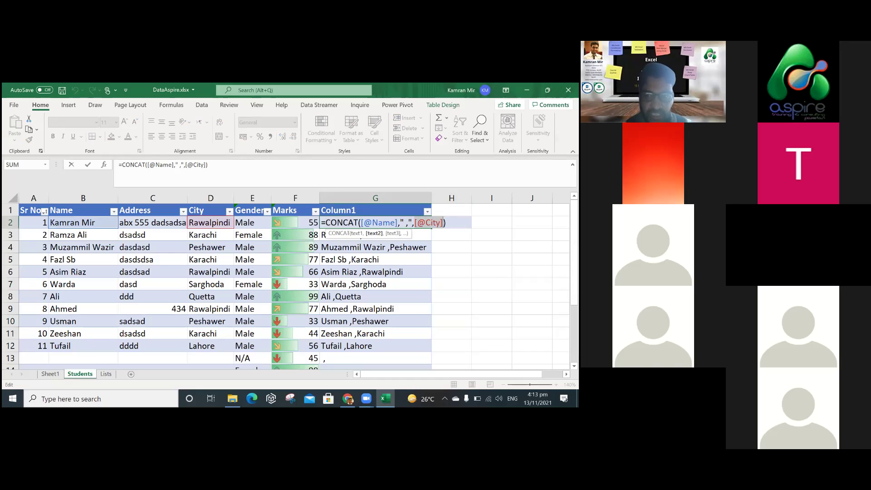
{"action": "left_click", "coordinate": [445, 223]}
{"action": "key", "text": "Return"}
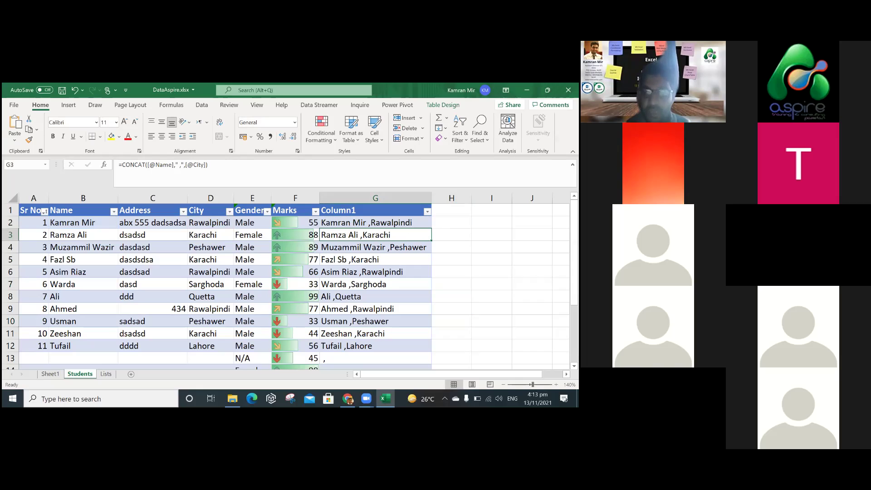
{"action": "left_click", "coordinate": [370, 210]}
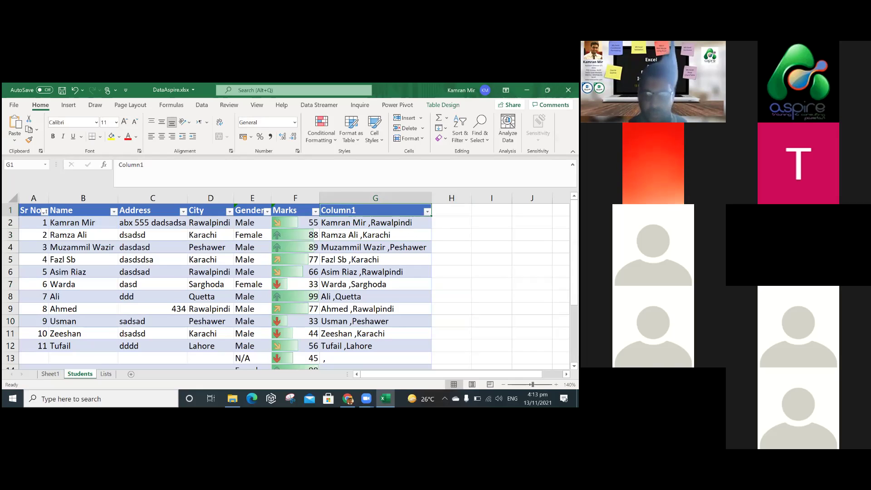
{"action": "left_click", "coordinate": [451, 222]}
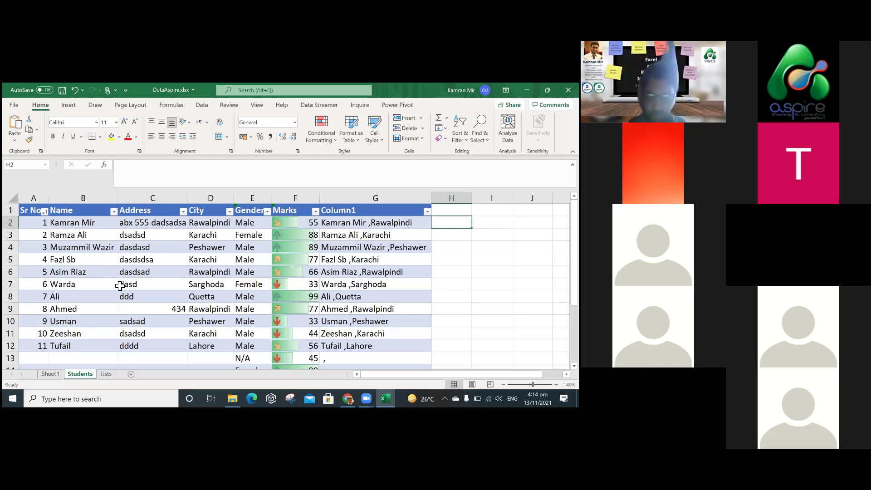
{"action": "type", "text": "="}
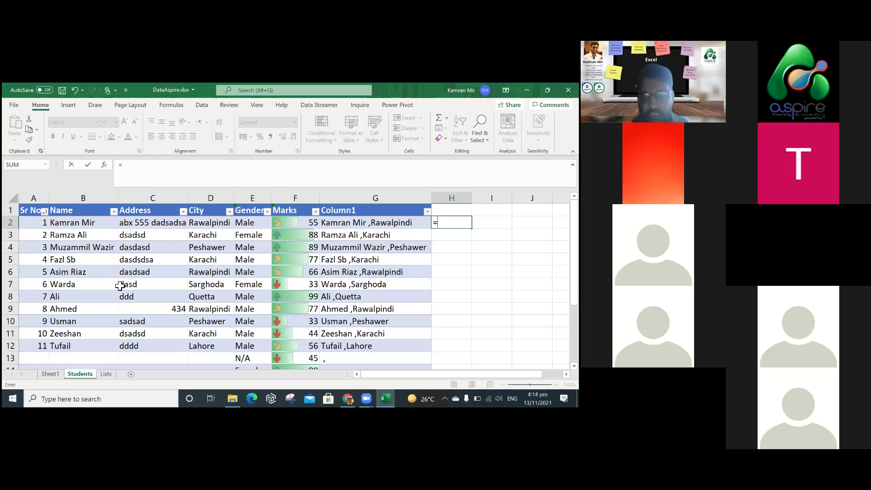
{"action": "type", "text": "LEFT"}
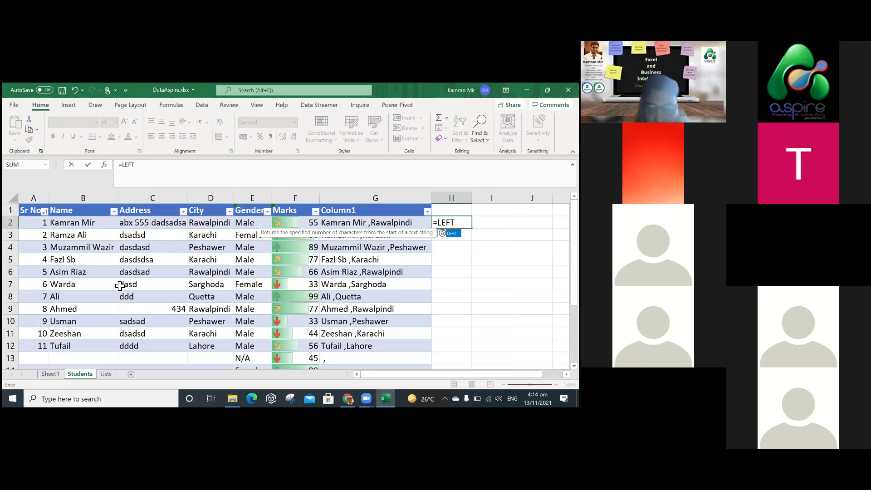
{"action": "type", "text": "("}
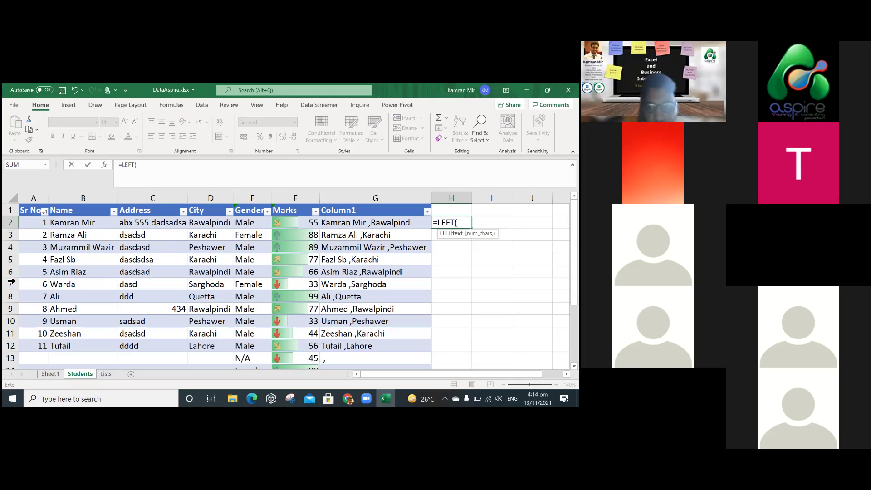
{"action": "left_click", "coordinate": [97, 223]}
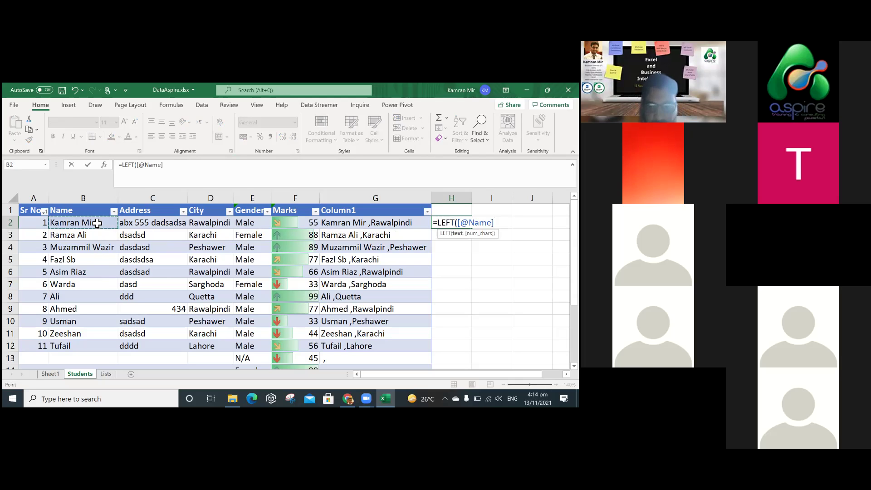
{"action": "type", "text": ",5"}
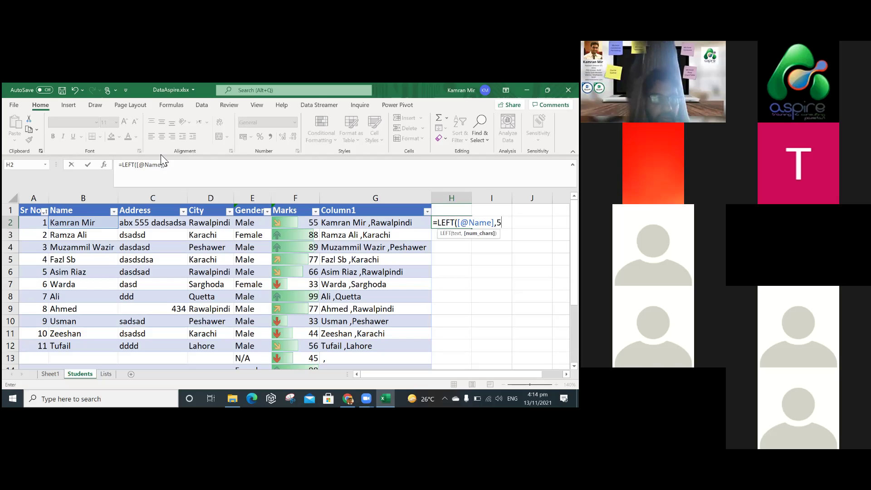
{"action": "key", "text": "Return"}
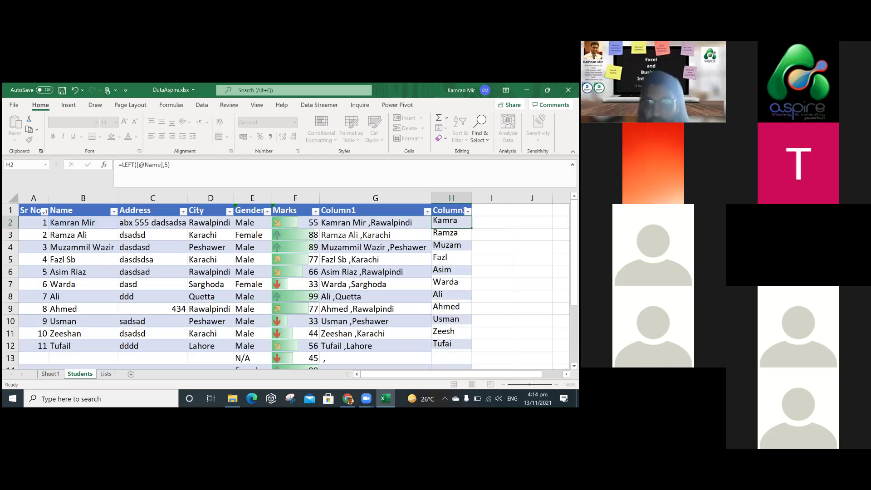
Change the LEFT character count in H2 from 5 to 6.
{"action": "key", "text": "Up"}
{"action": "key", "text": "F2"}
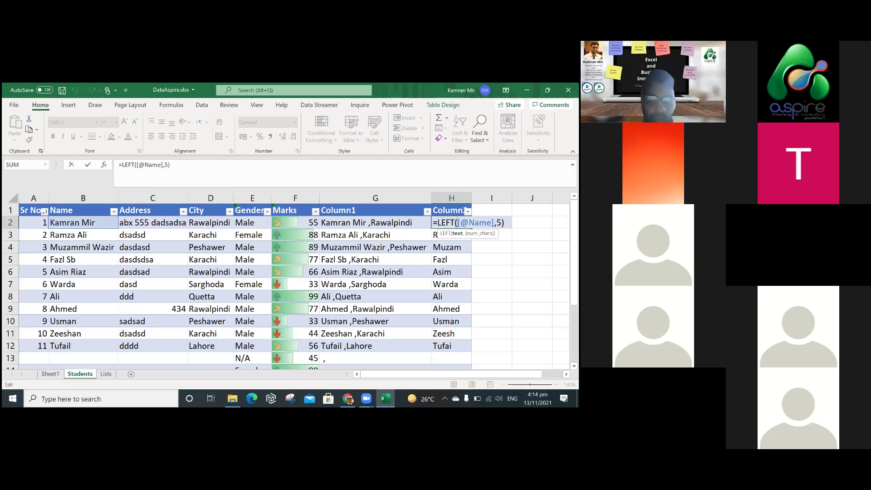
{"action": "left_click_drag", "start_coordinate": [459, 223], "coordinate": [494, 223]}
{"action": "double_click", "coordinate": [499, 222]}
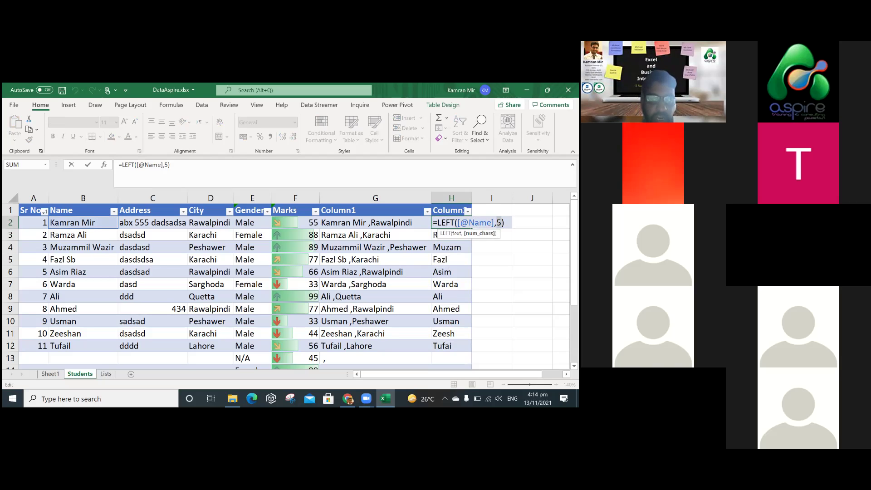
{"action": "type", "text": "6"}
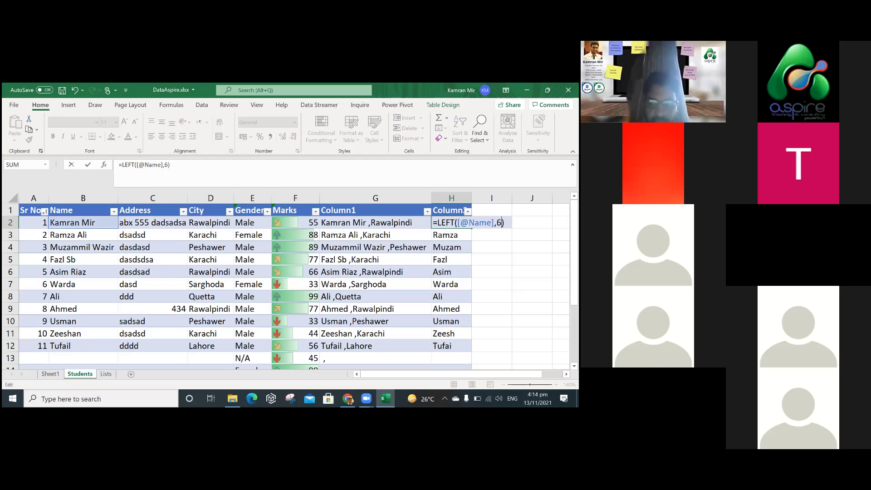
{"action": "key", "text": "Return"}
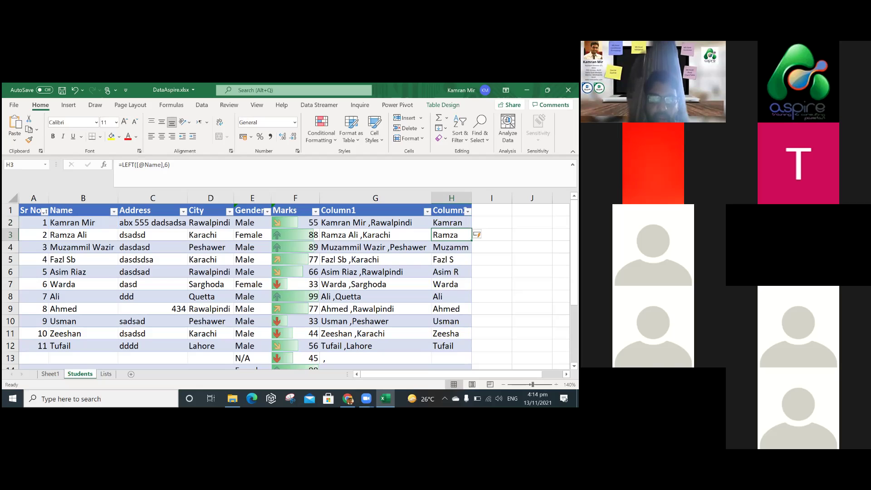
{"action": "double_click", "coordinate": [383, 223]}
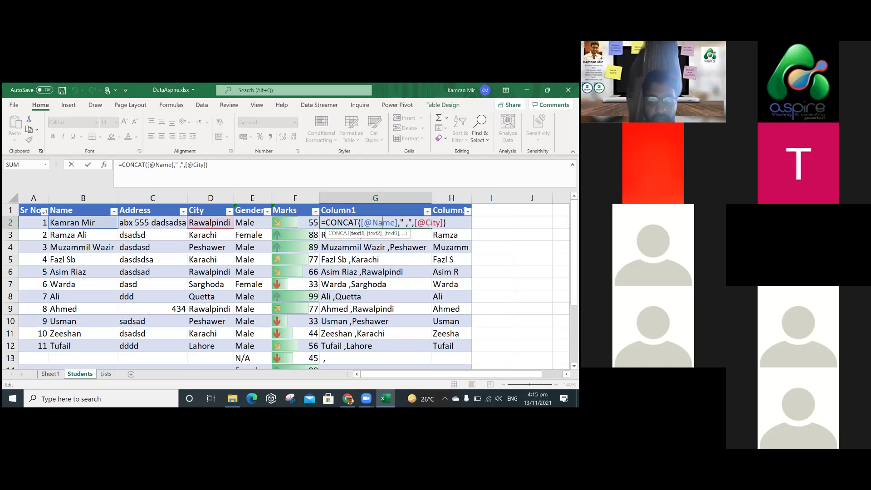
{"action": "key", "text": "Escape"}
{"action": "double_click", "coordinate": [452, 222]}
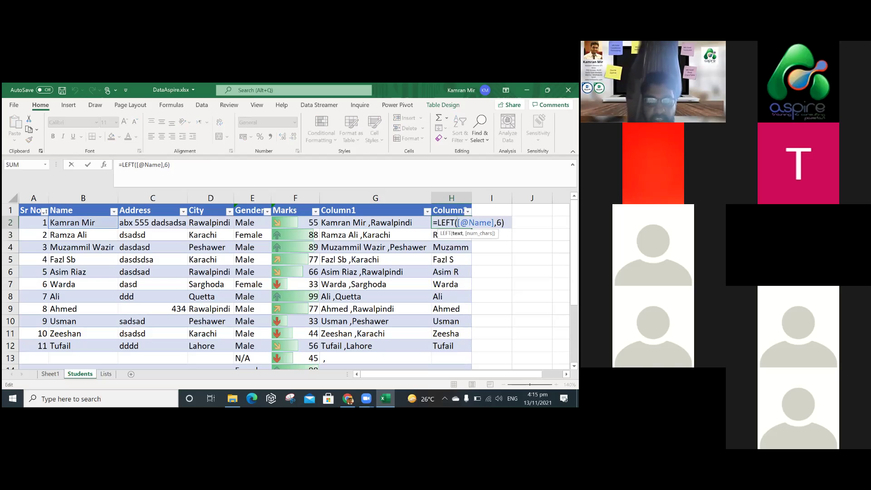
{"action": "left_click", "coordinate": [489, 247]}
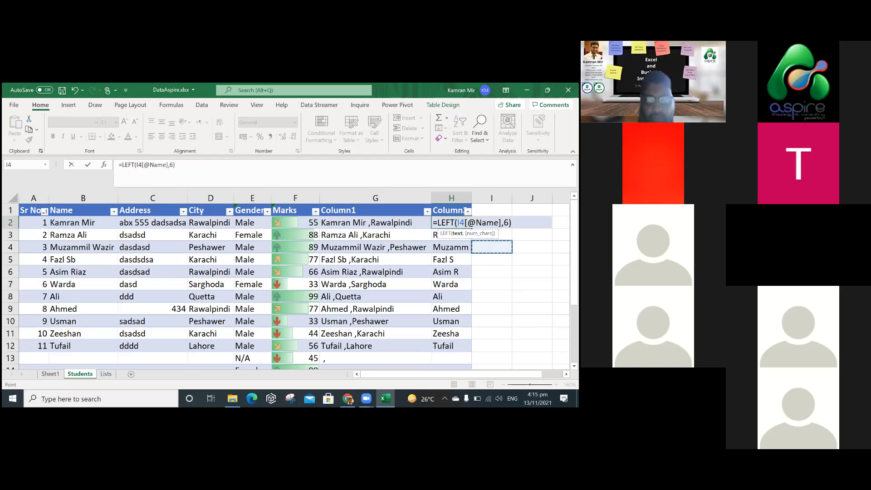
{"action": "key", "text": "Escape"}
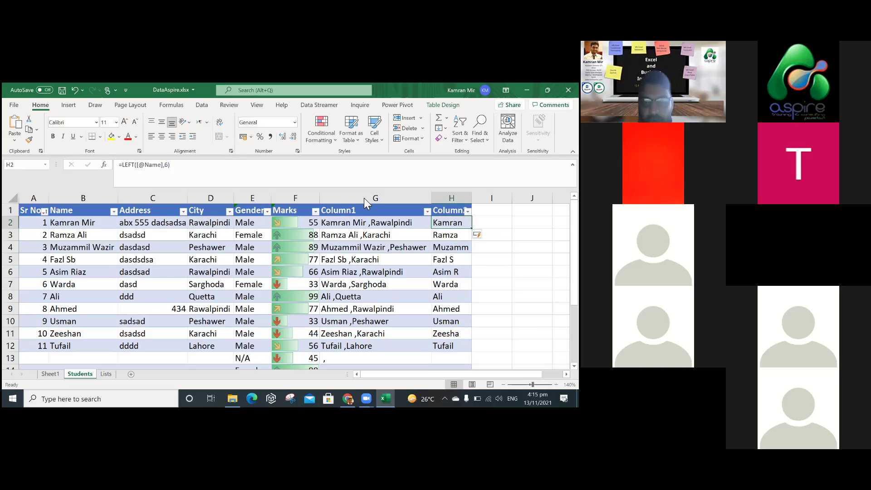
Insert a column before Column1 and name it Grade, retyping after the Wrong Marks error.
{"action": "right_click", "coordinate": [365, 198]}
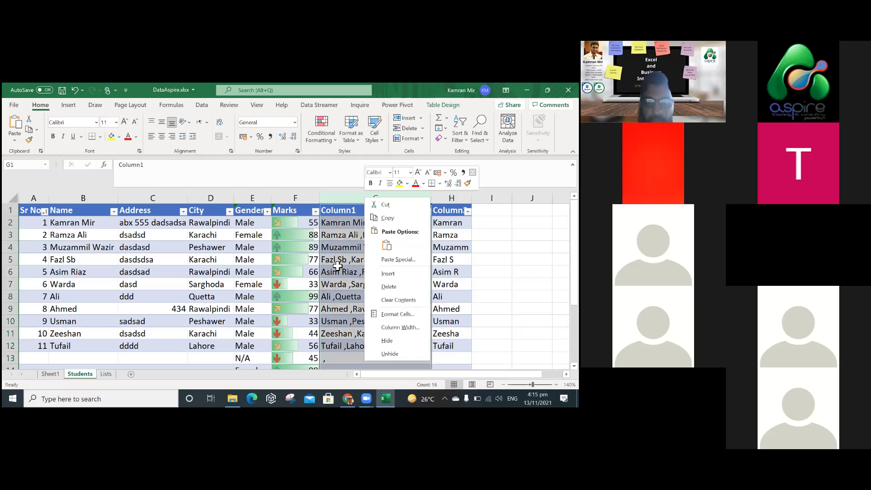
{"action": "key", "text": "i"}
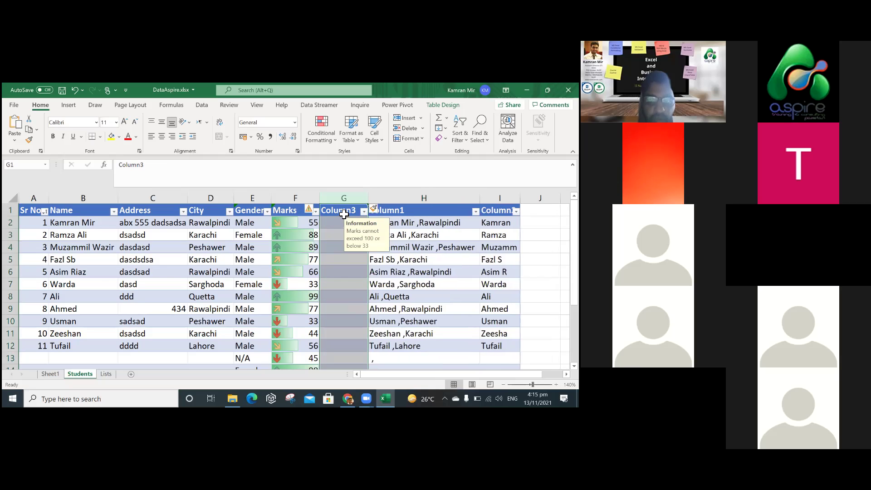
{"action": "left_click", "coordinate": [343, 215]}
{"action": "double_click", "coordinate": [345, 216]}
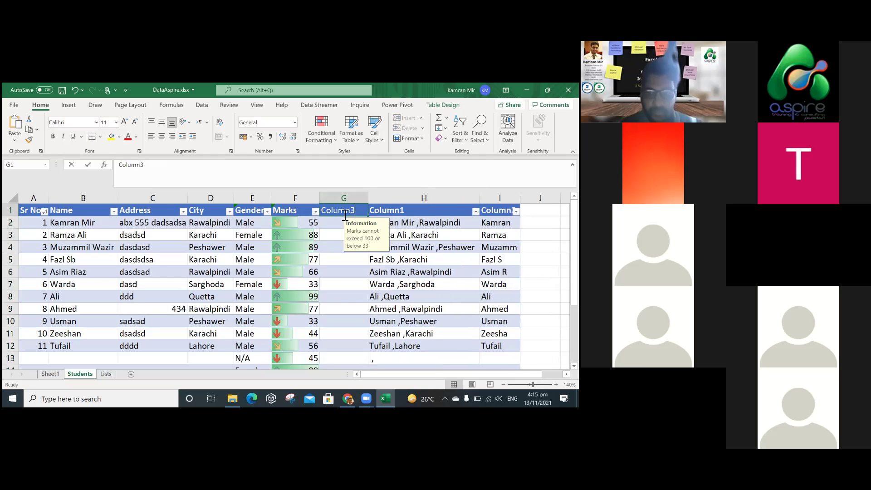
{"action": "type", "text": "Grade"}
{"action": "key", "text": "Return"}
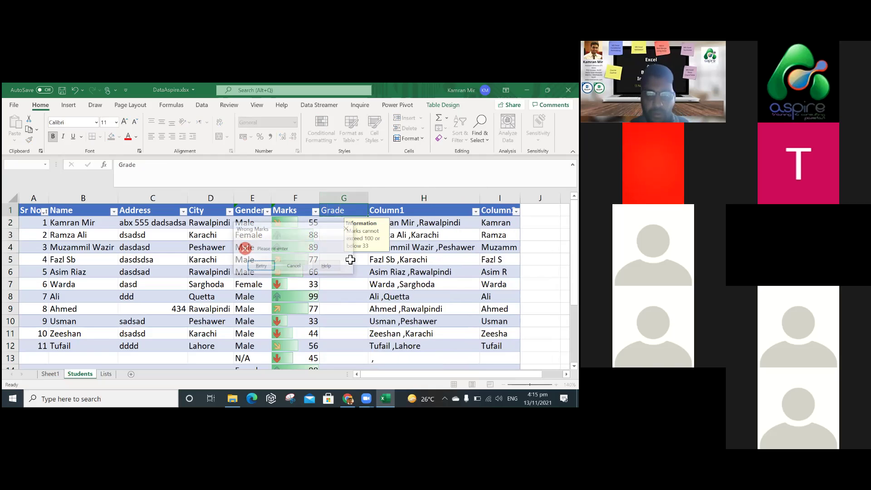
{"action": "key", "text": "Escape"}
{"action": "left_click", "coordinate": [345, 198]}
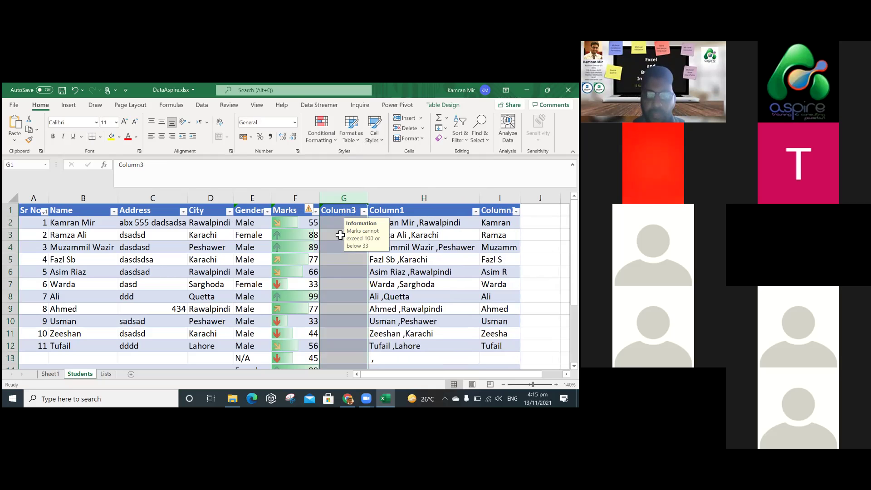
{"action": "key", "text": "super+Down"}
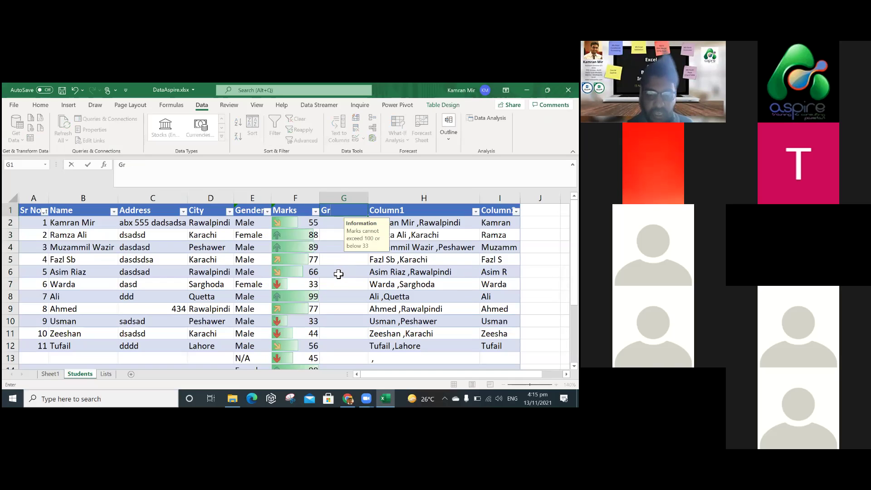
{"action": "type", "text": "ade"}
{"action": "key", "text": "Return"}
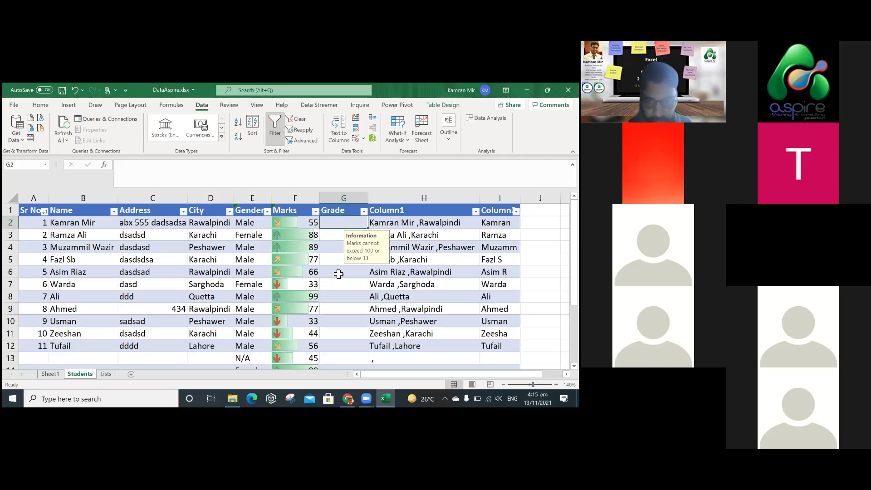
{"action": "type", "text": "="}
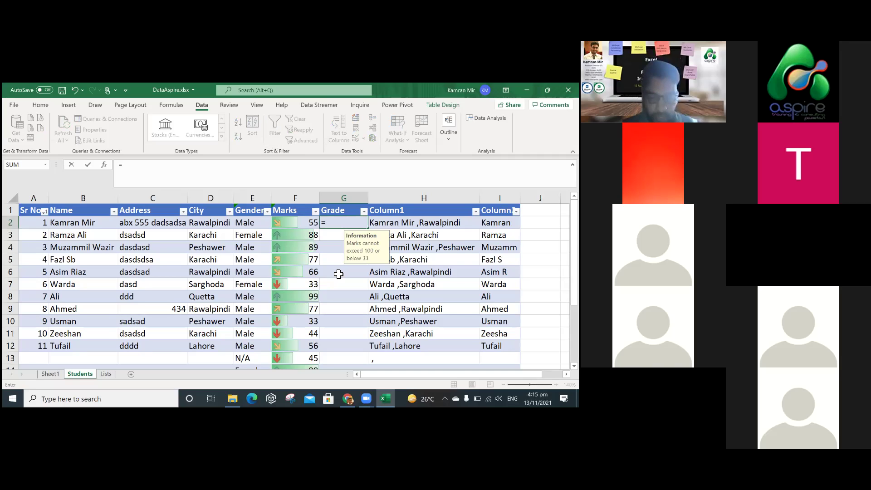
{"action": "type", "text": "if("}
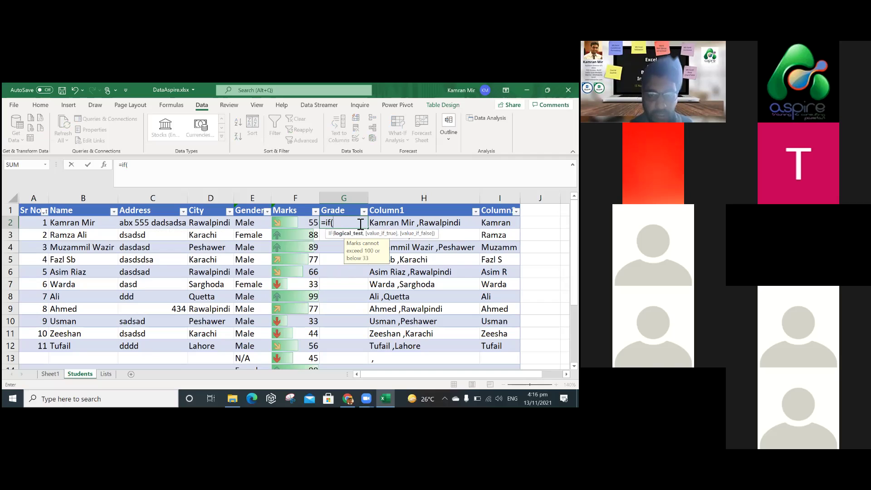
Fill the Grade column with =IF(F2>80,"A+","P") and check the result in G8.
{"action": "type", "text": "F"}
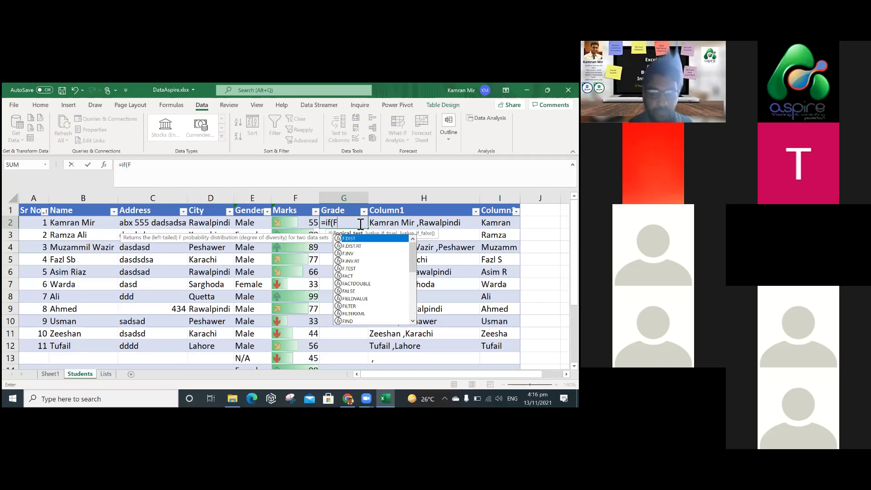
{"action": "type", "text": "2"}
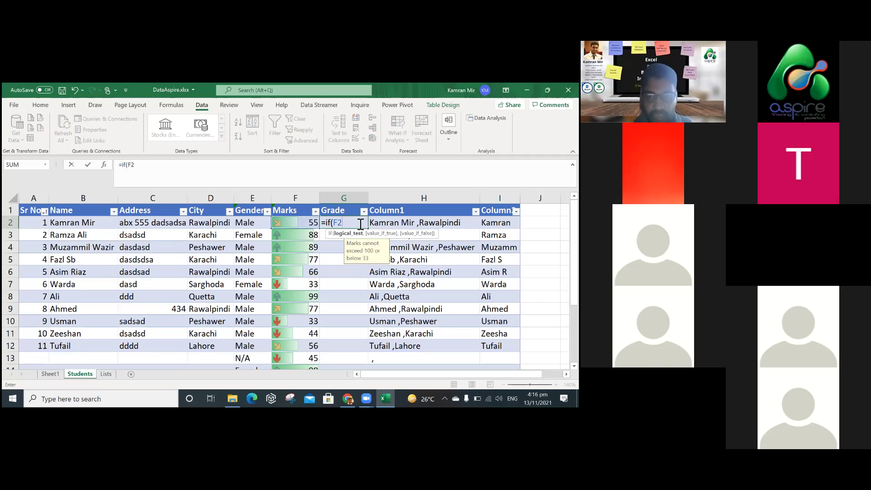
{"action": "type", "text": ">80"}
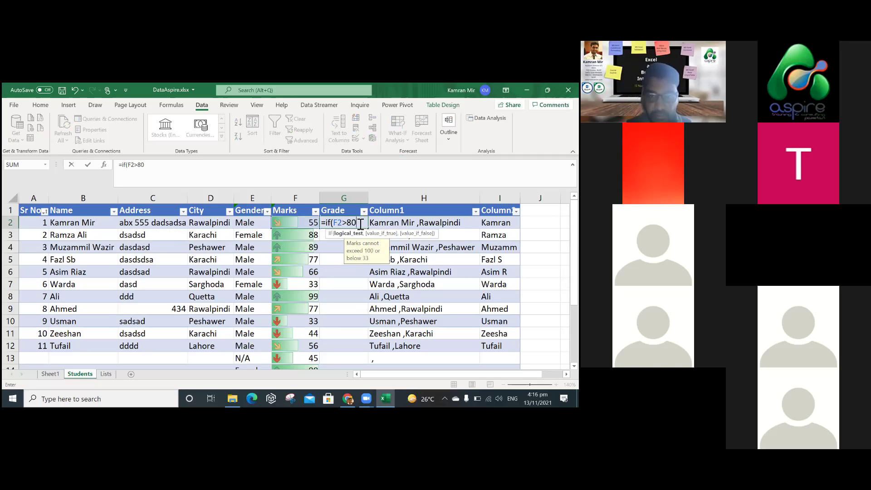
{"action": "type", "text": ",\""}
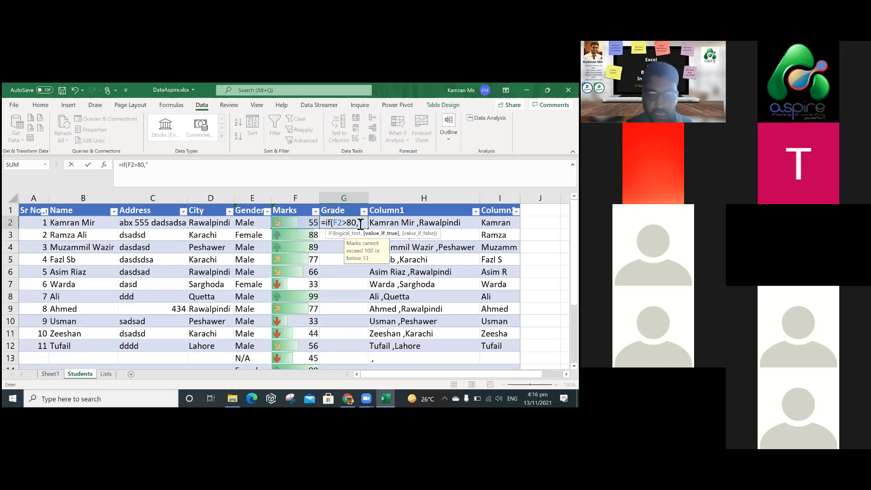
{"action": "type", "text": "A"}
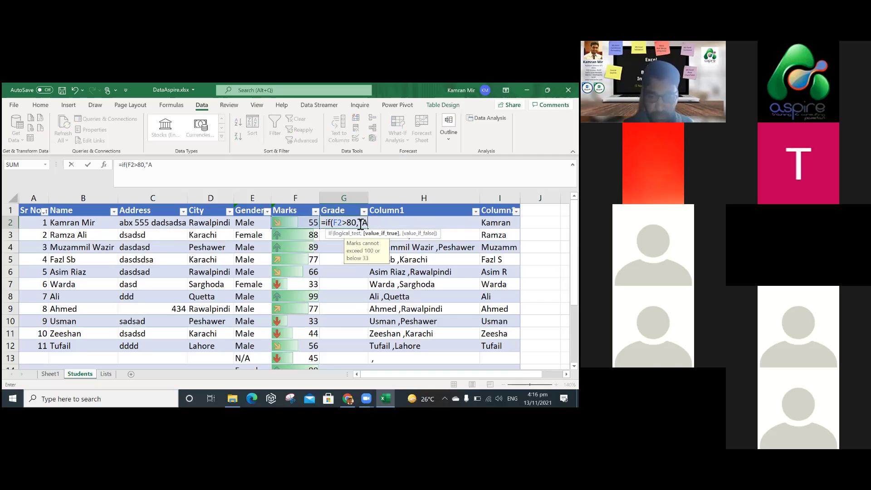
{"action": "type", "text": "+,"}
{"action": "key", "text": "BackSpace"}
{"action": "type", "text": "\","}
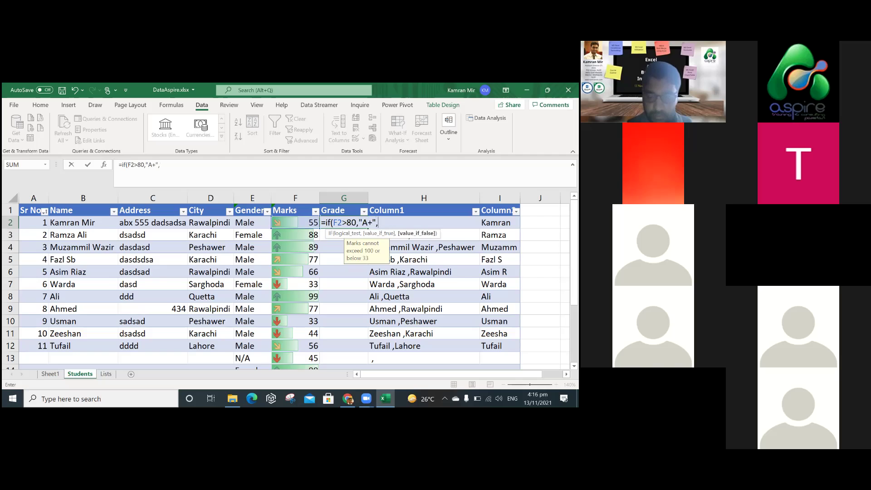
{"action": "type", "text": "\"P\")"}
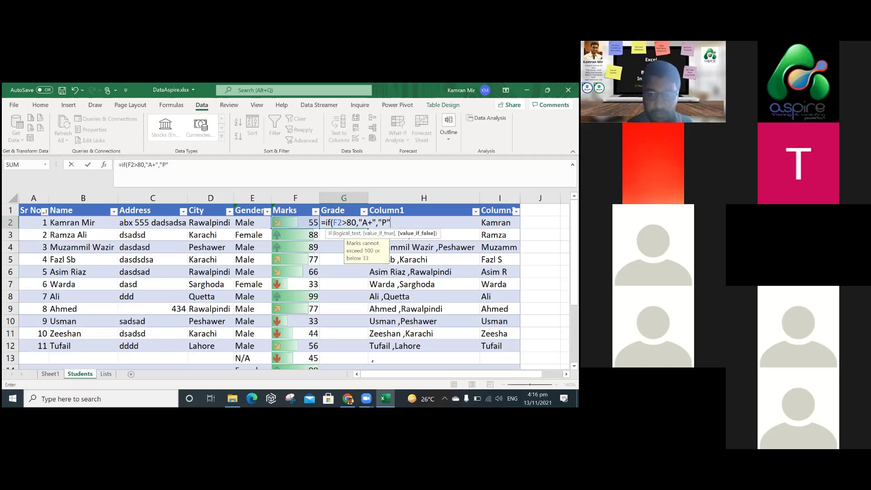
{"action": "key", "text": "Return"}
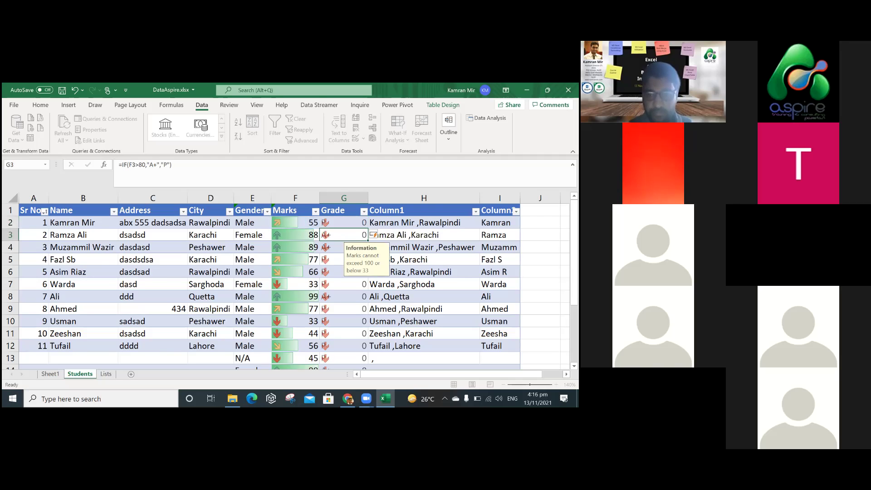
{"action": "left_click", "coordinate": [359, 299]}
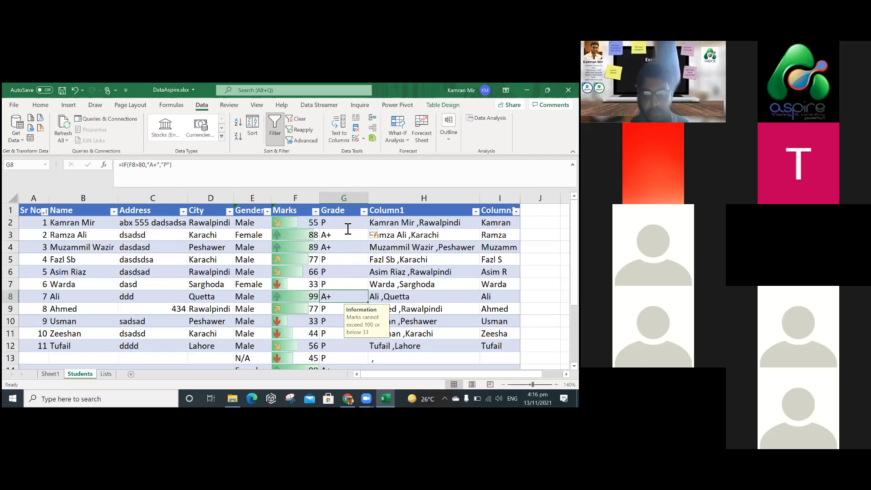
Replace the P result in G2 with nested IFs: A above 70, B above 60, else P.
{"action": "double_click", "coordinate": [347, 224]}
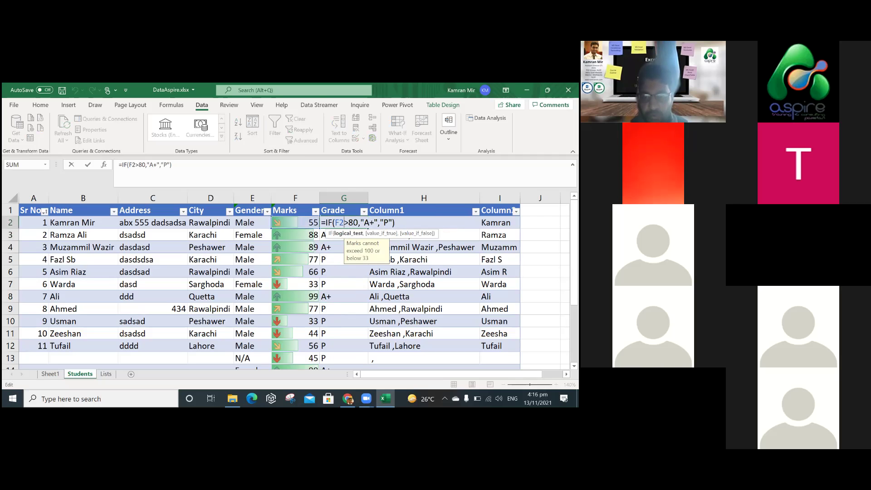
{"action": "left_click_drag", "start_coordinate": [380, 223], "coordinate": [392, 223]}
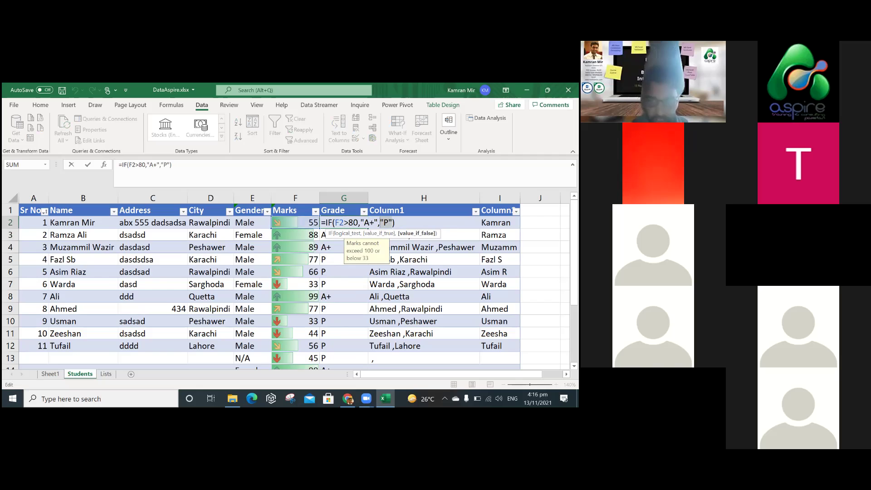
{"action": "key", "text": "BackSpace"}
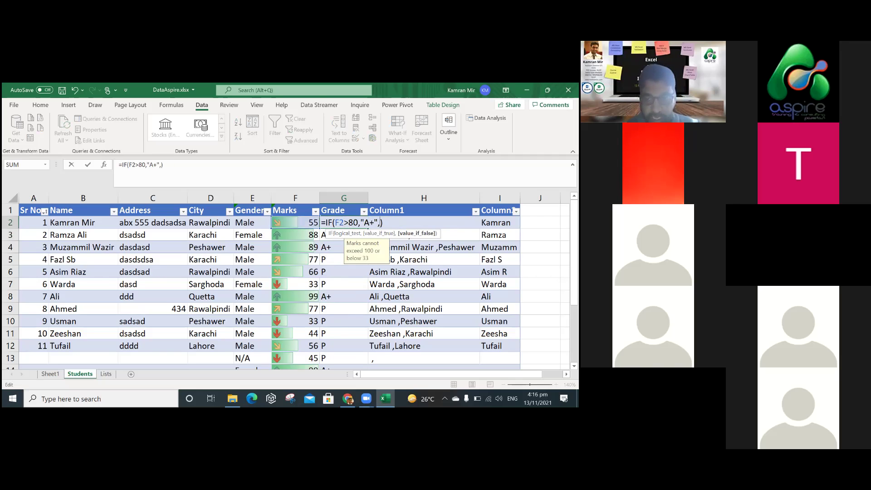
{"action": "type", "text": "if(F2"}
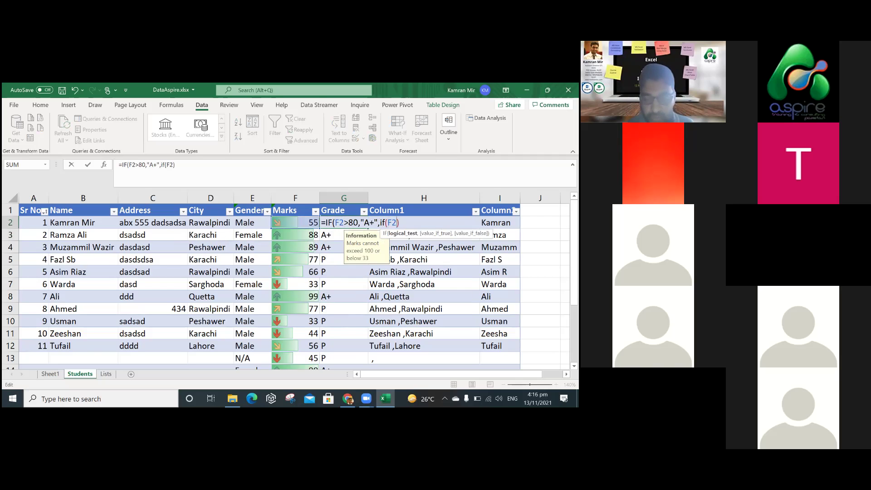
{"action": "type", "text": ">70,\"A"}
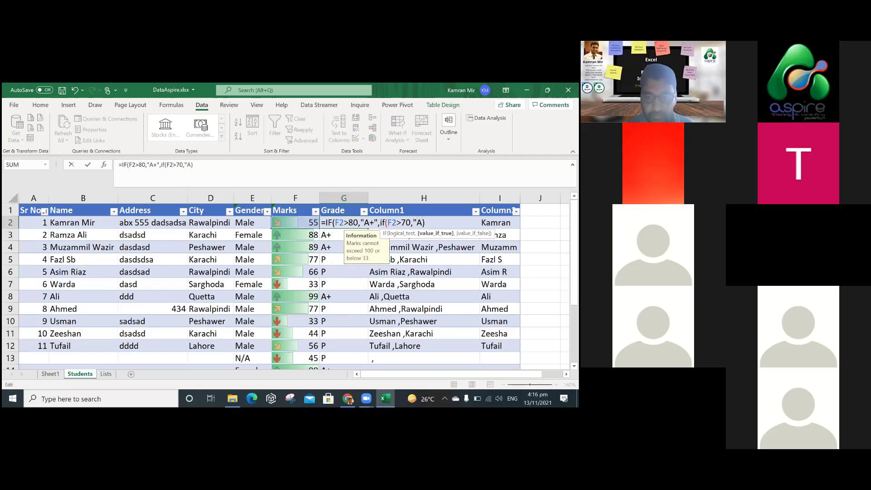
{"action": "type", "text": "\""}
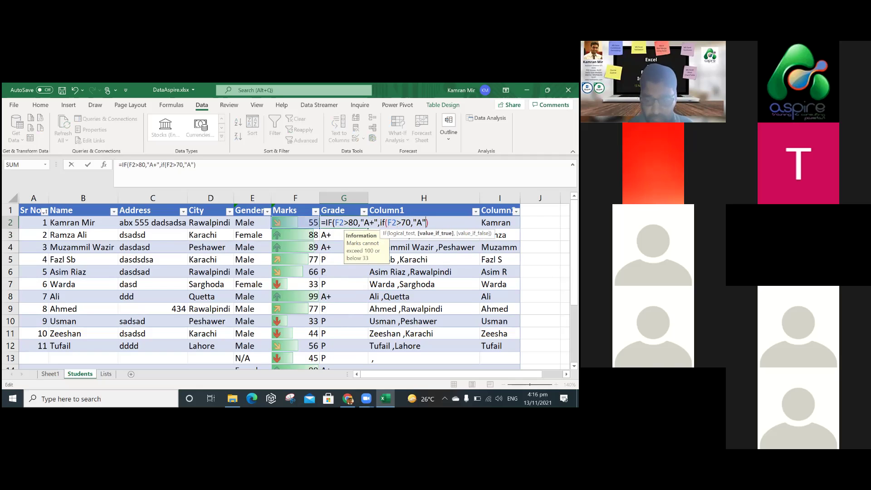
{"action": "type", "text": "m"}
{"action": "key", "text": "BackSpace"}
{"action": "type", "text": ",if(f"}
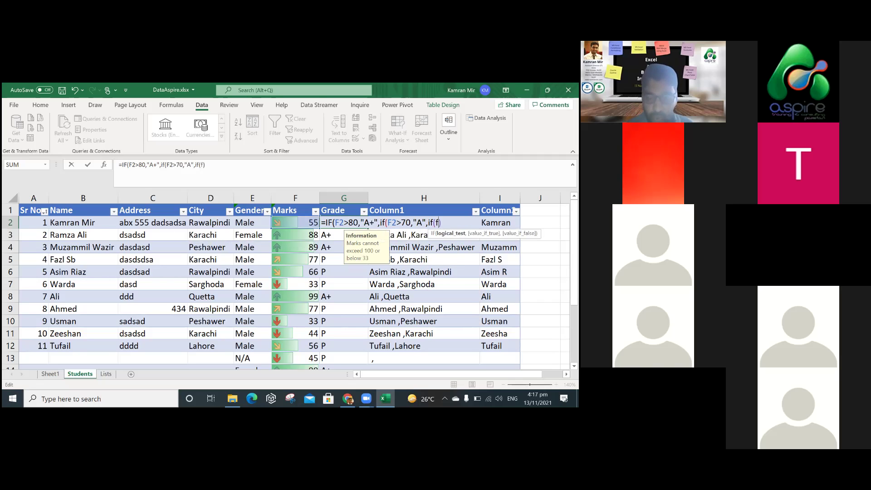
{"action": "type", "text": "2>60"}
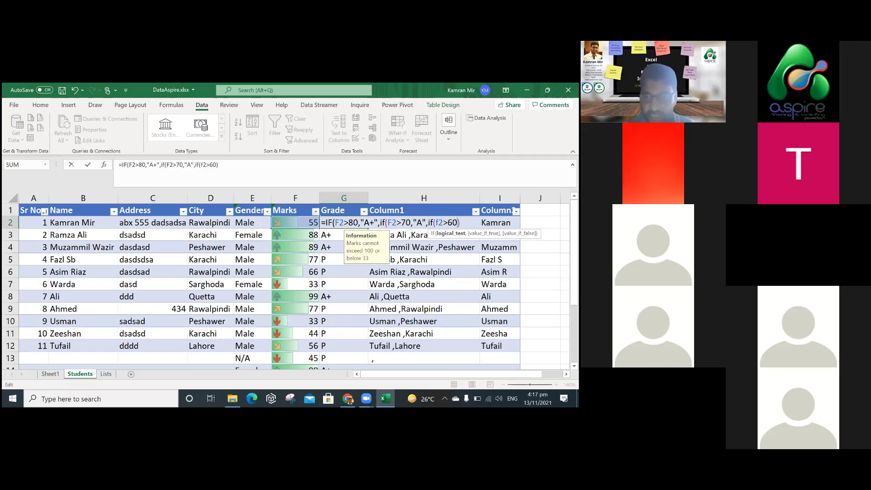
{"action": "type", "text": ",\"B\""}
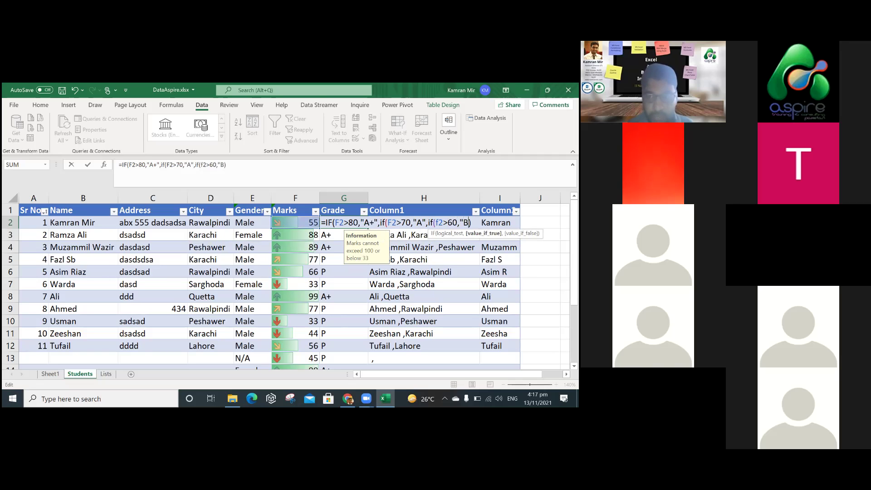
{"action": "type", "text": ",\""}
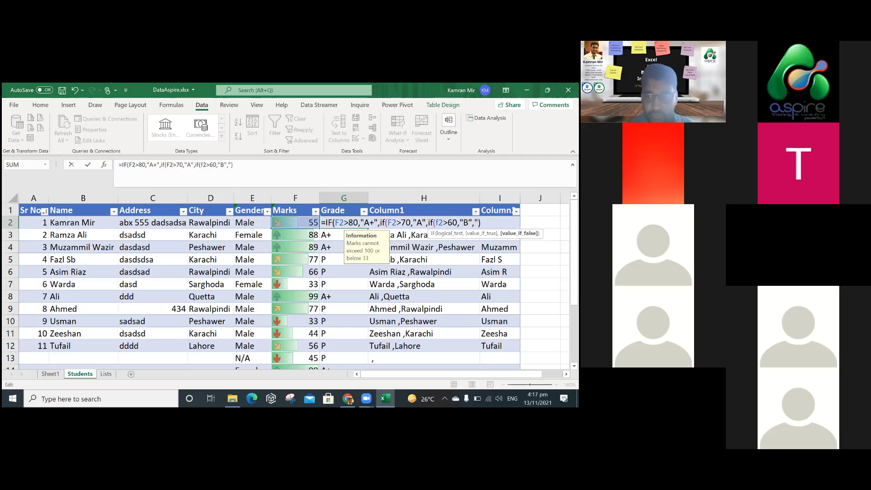
{"action": "type", "text": "P\""}
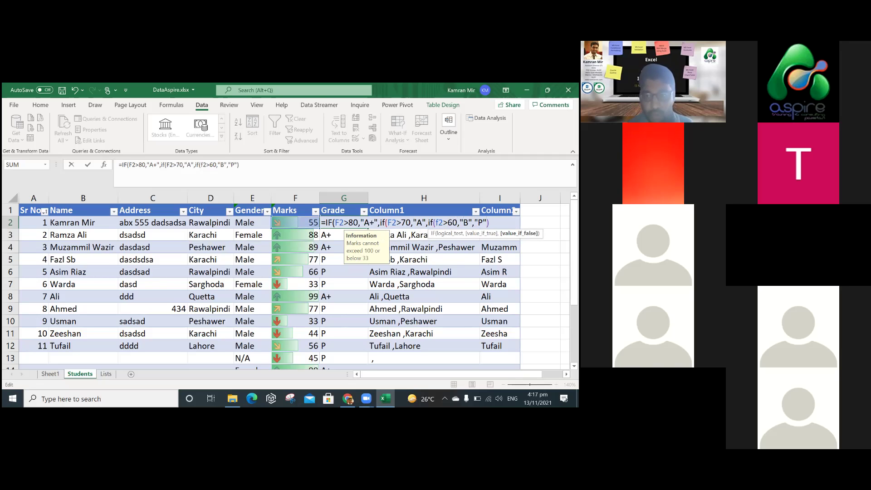
{"action": "type", "text": ")"}
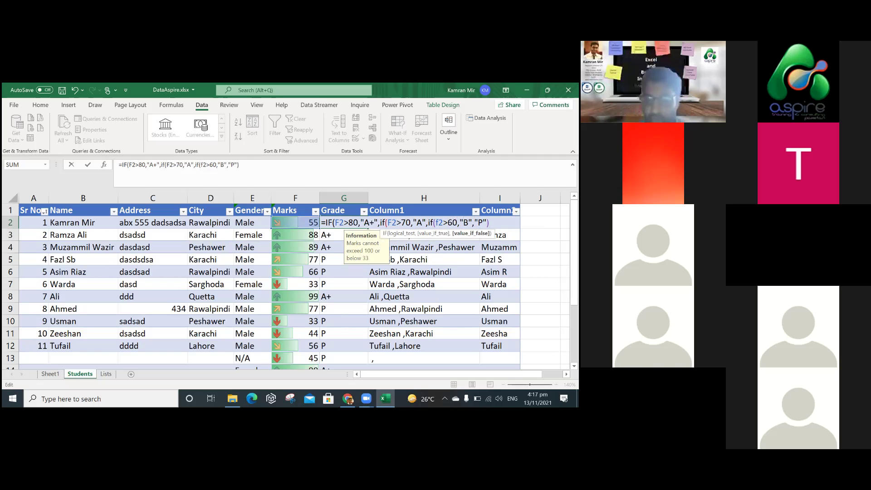
{"action": "type", "text": ")"}
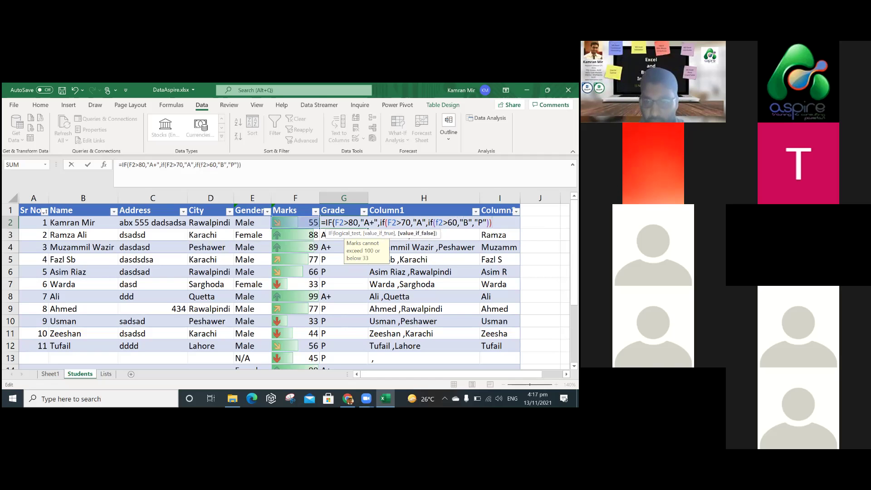
{"action": "type", "text": ")"}
{"action": "key", "text": "Return"}
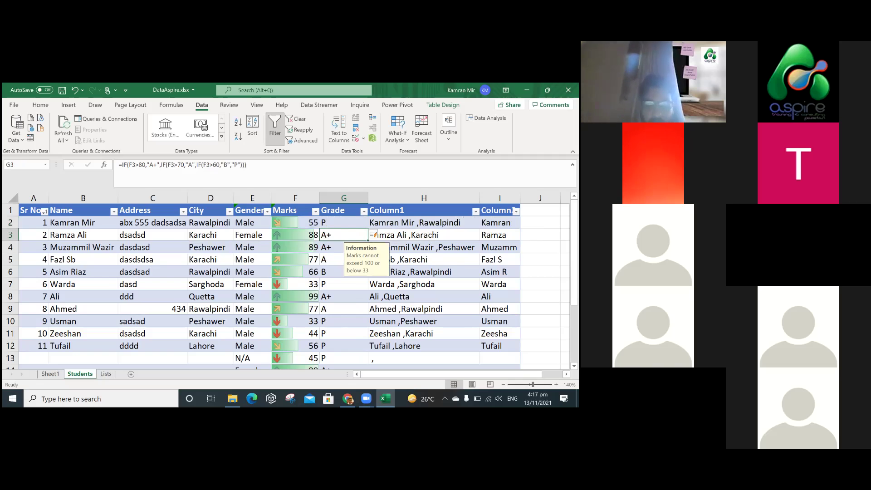
{"action": "left_click", "coordinate": [344, 225]}
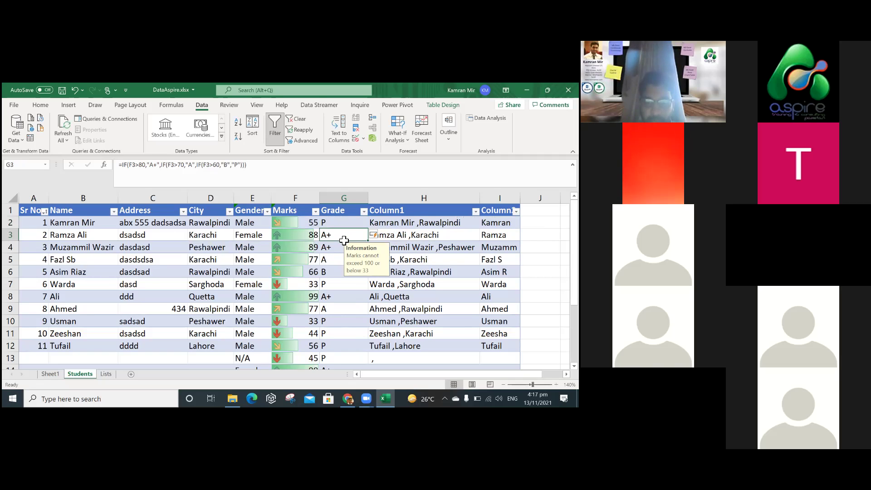
{"action": "left_click", "coordinate": [338, 276]}
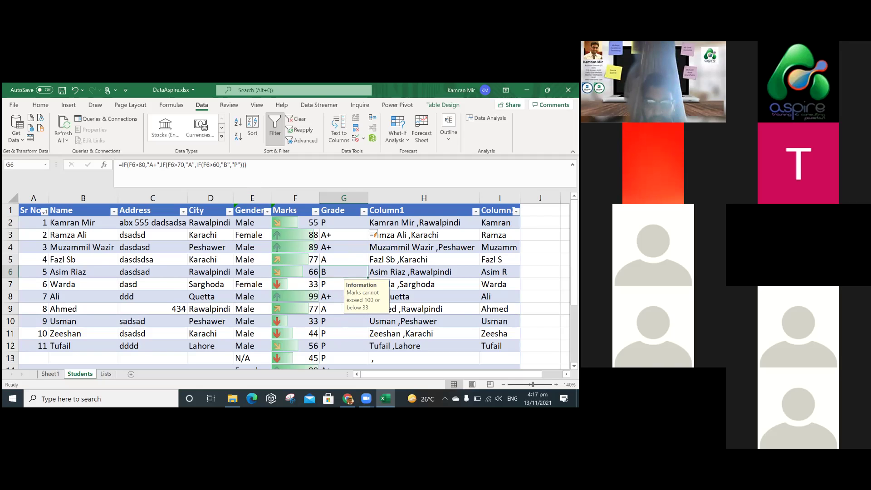
{"action": "left_click", "coordinate": [328, 275]}
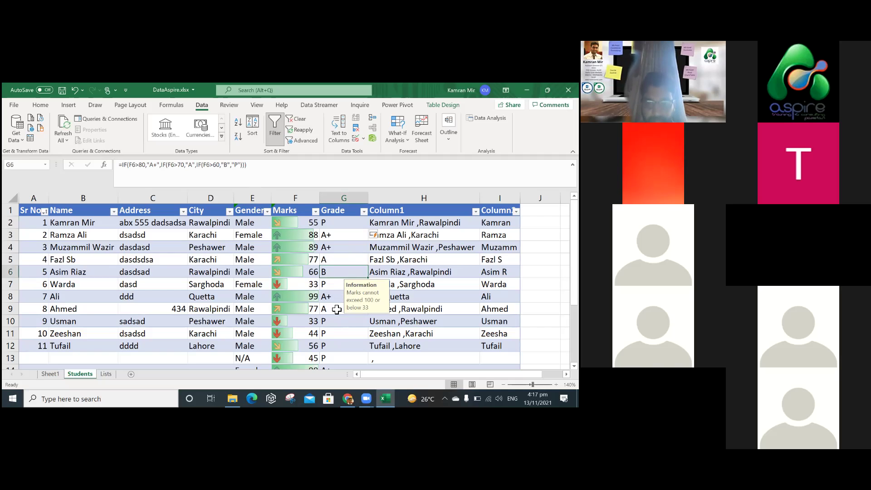
{"action": "left_click", "coordinate": [337, 309]}
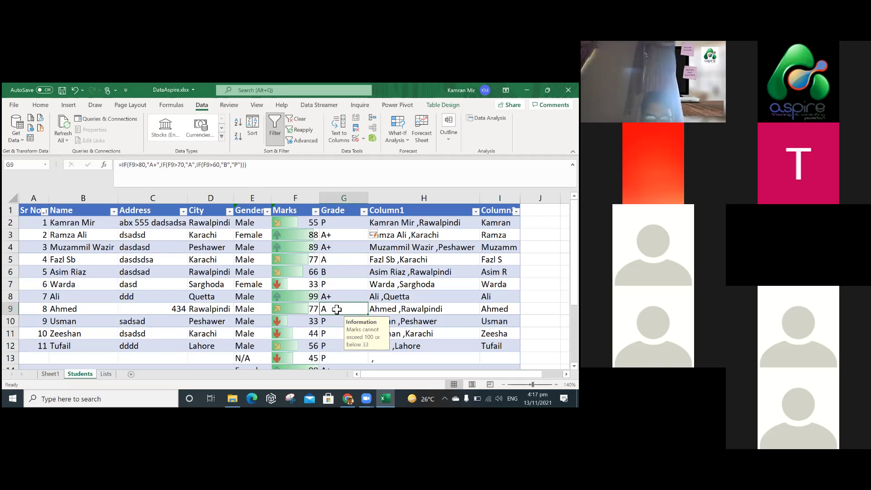
{"action": "left_click_drag", "start_coordinate": [341, 234], "coordinate": [340, 358]}
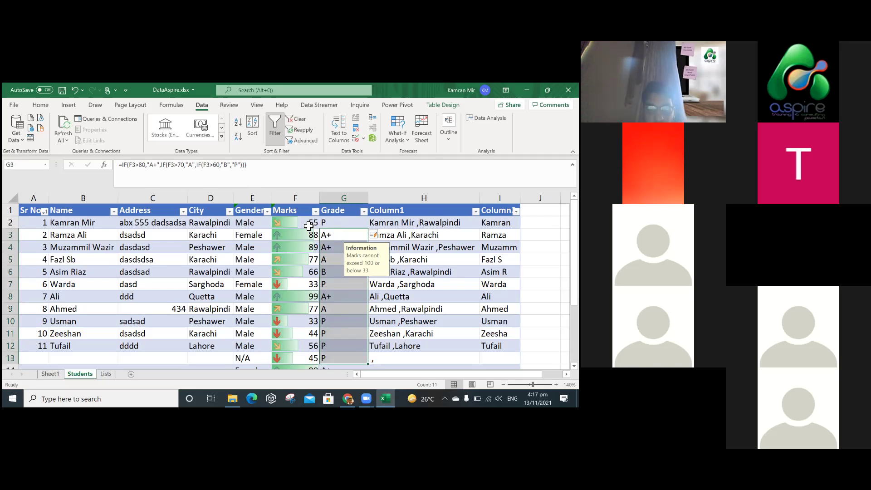
{"action": "double_click", "coordinate": [400, 224]}
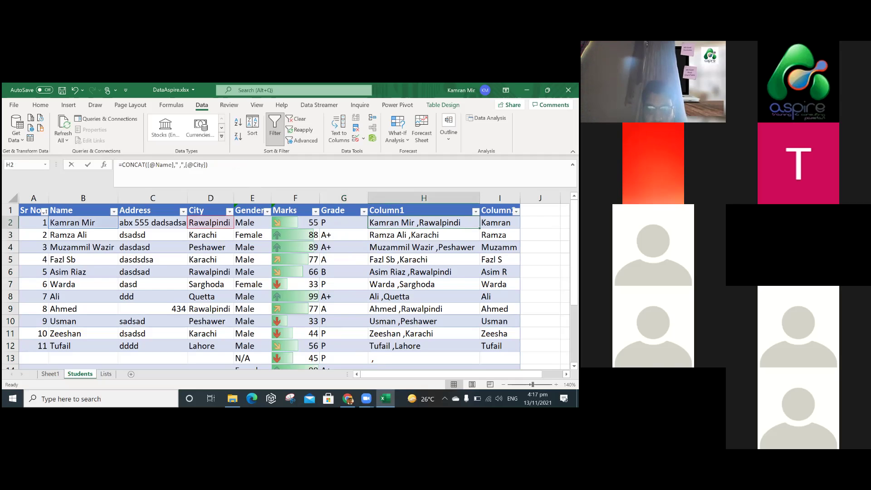
{"action": "key", "text": "Escape"}
{"action": "double_click", "coordinate": [498, 222]}
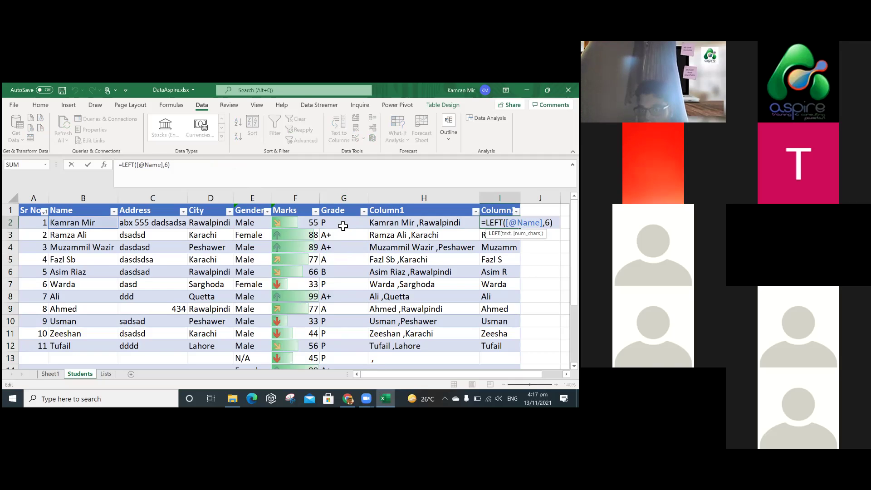
{"action": "key", "text": "Return"}
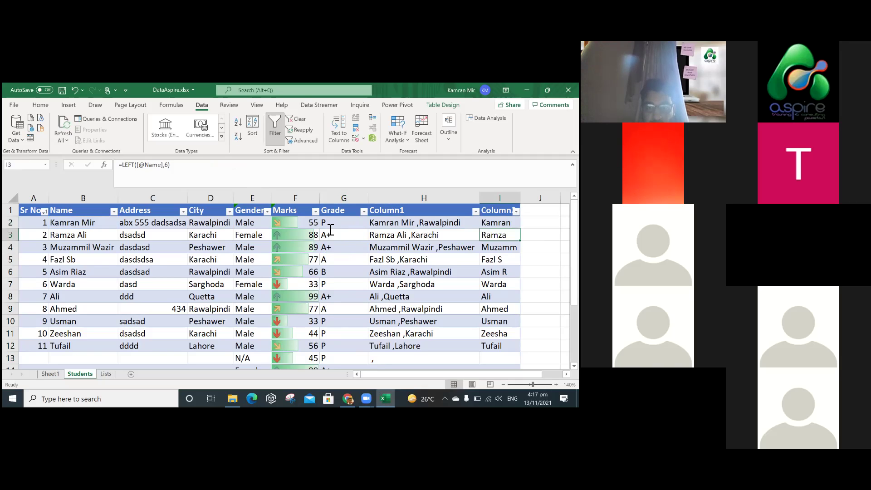
{"action": "left_click", "coordinate": [324, 224]}
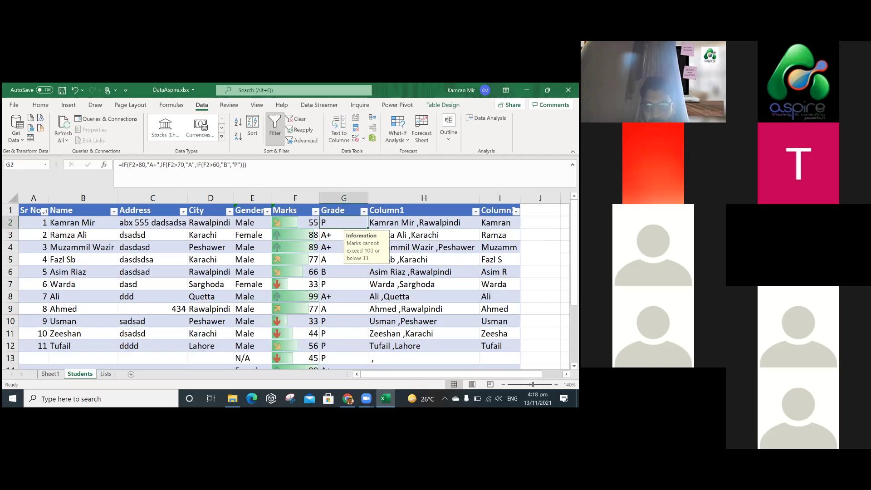
{"action": "key", "text": "F2"}
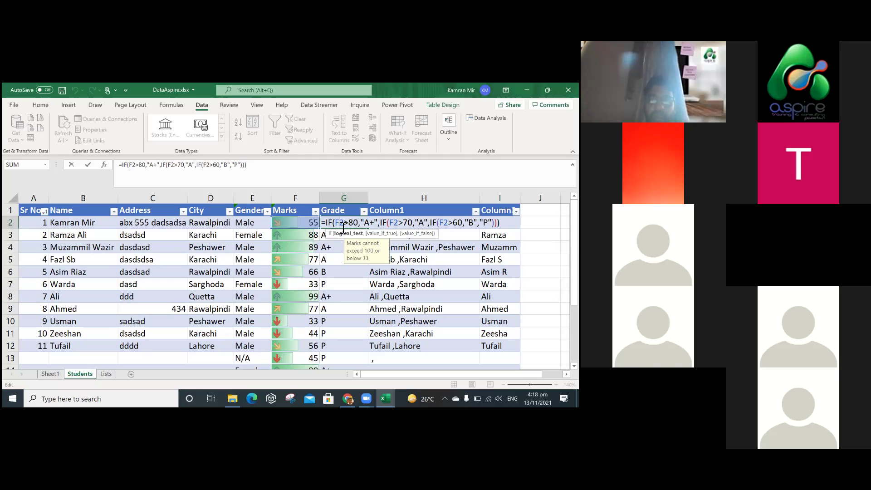
{"action": "key", "text": "ctrl+a"}
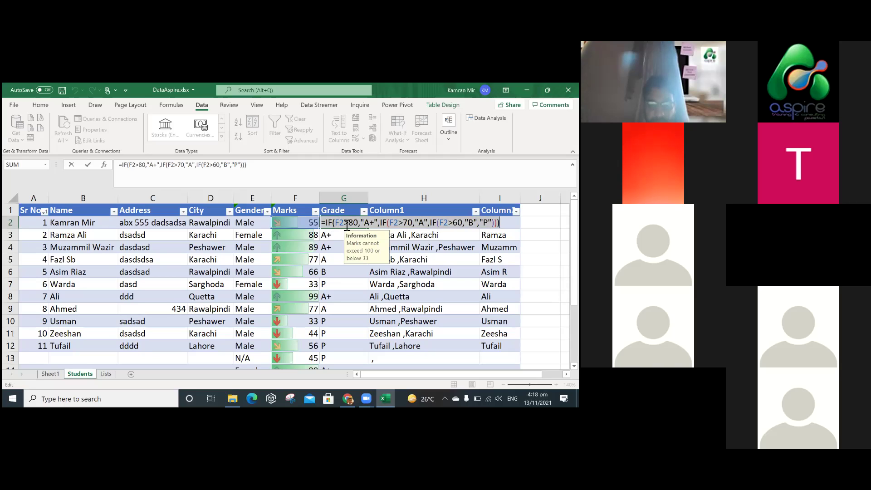
{"action": "key", "text": "Left"}
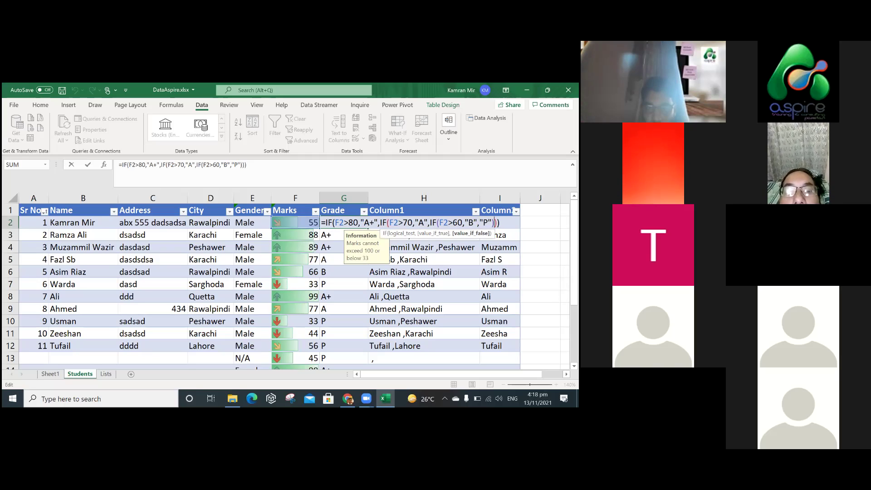
{"action": "key", "text": "Return"}
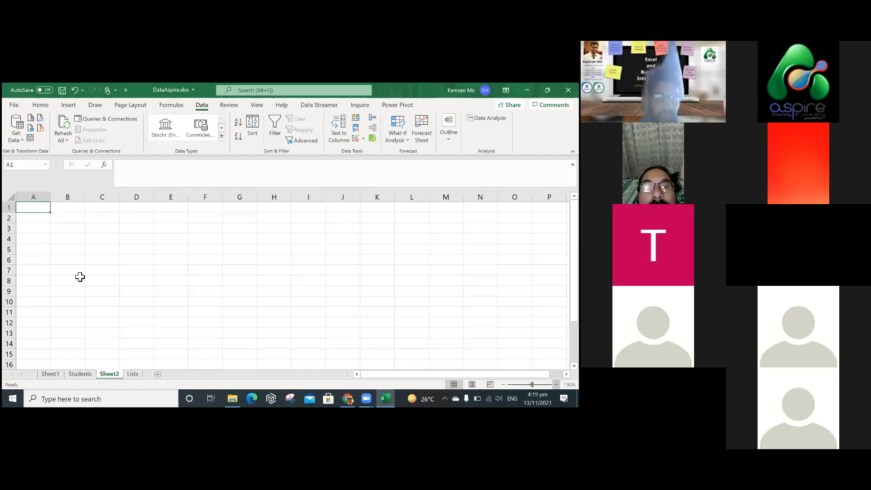
Enter the headings Product ID in A1 and Product Name in B1 on Sheet2.
{"action": "scroll", "coordinate": [80, 277], "scroll_direction": "up", "scroll_amount": 2}
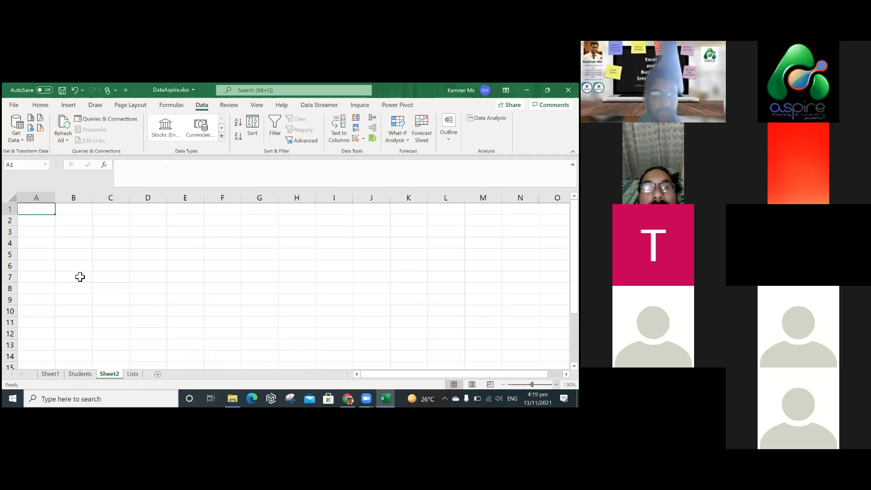
{"action": "scroll", "coordinate": [80, 277], "scroll_direction": "up", "scroll_amount": 4}
{"action": "type", "text": "Product"}
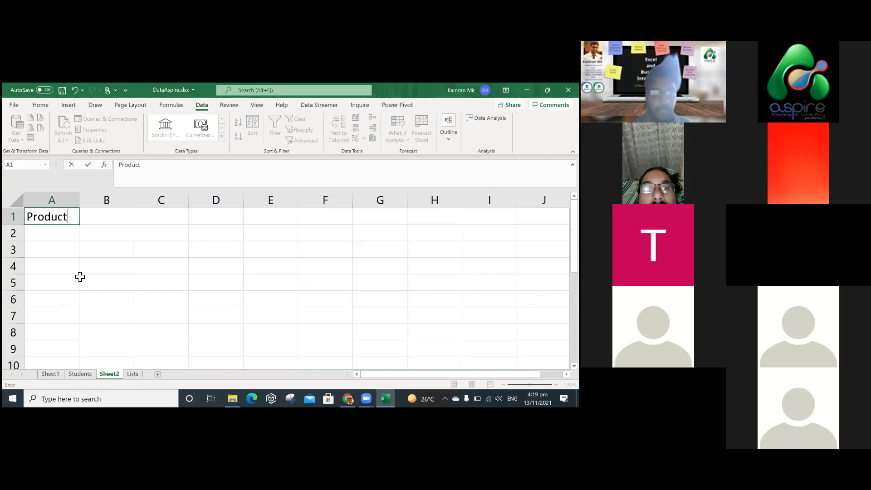
{"action": "type", "text": " ID"}
{"action": "key", "text": "Tab"}
{"action": "type", "text": "Product "}
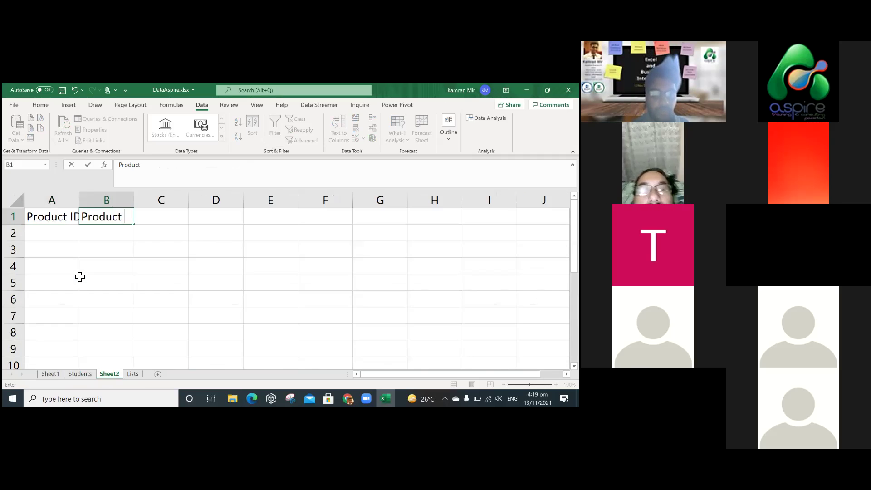
{"action": "type", "text": "Nam"}
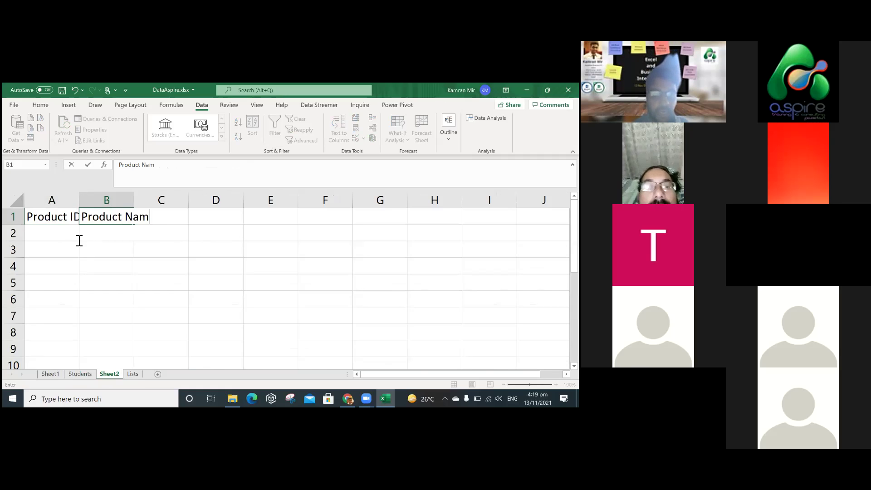
{"action": "type", "text": "e"}
{"action": "left_click", "coordinate": [78, 240]}
Enter product IDs 100, 200, 300, 400, 500, 600 and 700 down column A.
{"action": "type", "text": "100"}
{"action": "key", "text": "Return"}
{"action": "type", "text": "200"}
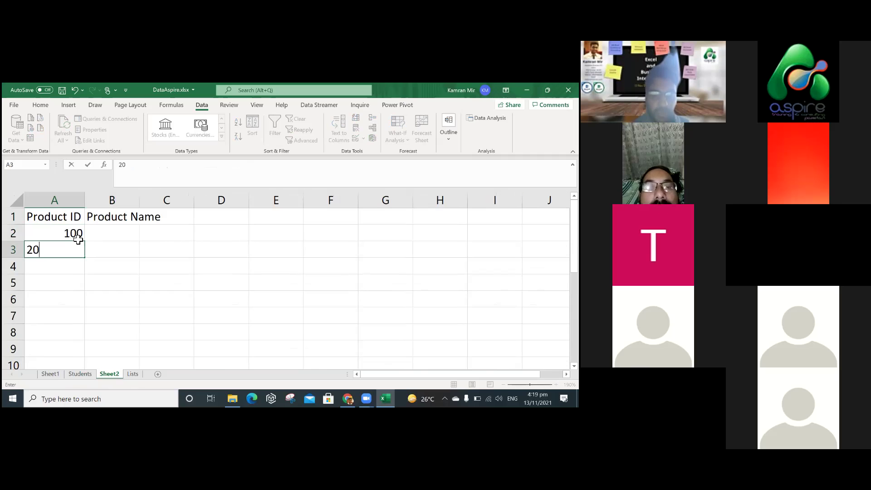
{"action": "key", "text": "Return"}
{"action": "type", "text": "300"}
{"action": "key", "text": "Return"}
{"action": "type", "text": "400"}
{"action": "key", "text": "Return"}
{"action": "type", "text": "500"}
{"action": "key", "text": "Return"}
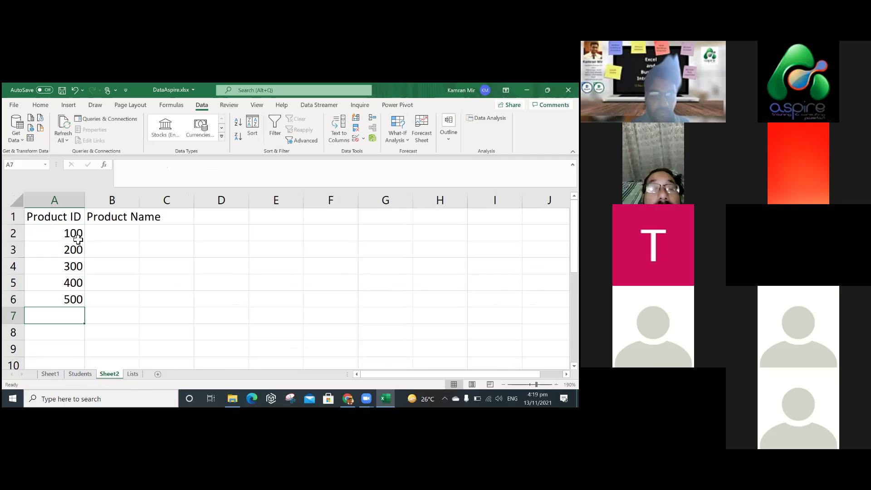
{"action": "type", "text": "600"}
{"action": "key", "text": "Return"}
{"action": "type", "text": "700"}
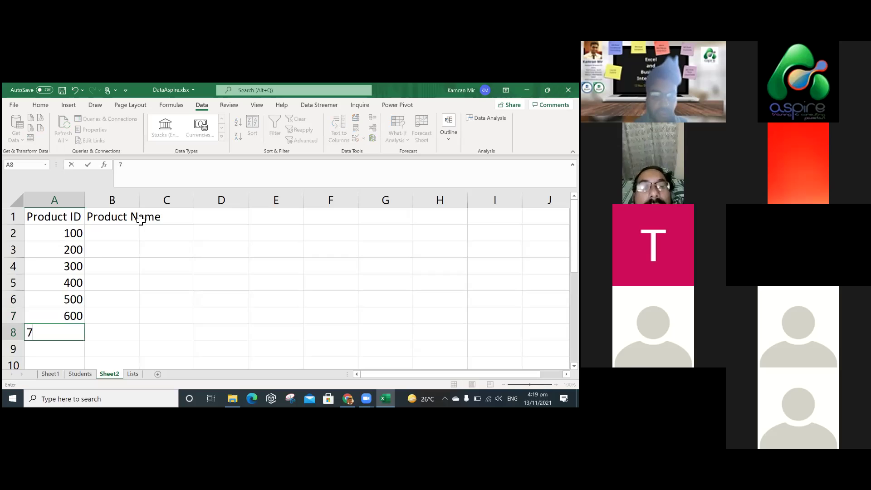
{"action": "key", "text": "Return"}
Widen column B and enter Iphone 5s and Samsung A200 as the first product names.
{"action": "left_click_drag", "start_coordinate": [139, 200], "coordinate": [208, 200]}
{"action": "left_click", "coordinate": [165, 235]}
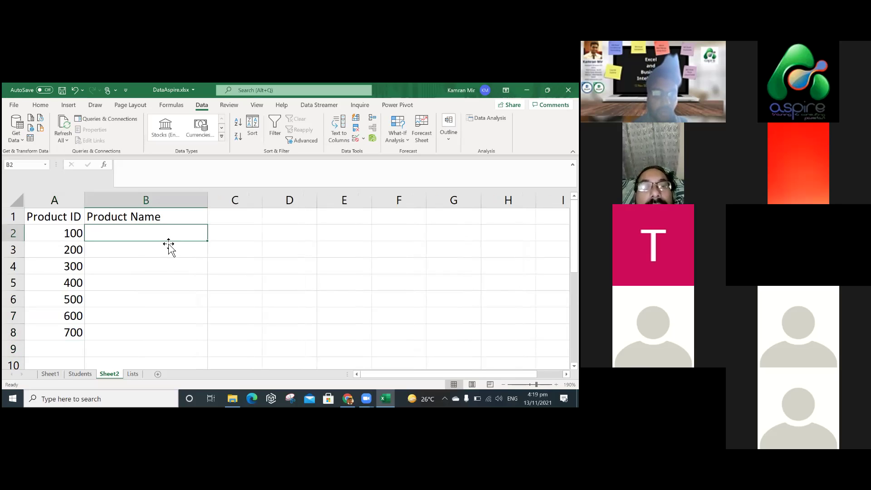
{"action": "type", "text": "Iph"}
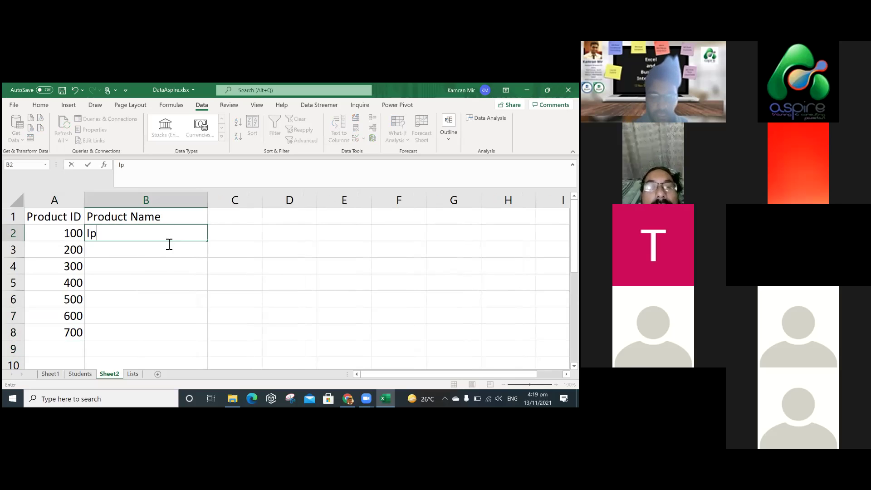
{"action": "key", "text": "BackSpace"}
{"action": "key", "text": "BackSpace"}
{"action": "type", "text": "phone"}
{"action": "key", "text": "Return"}
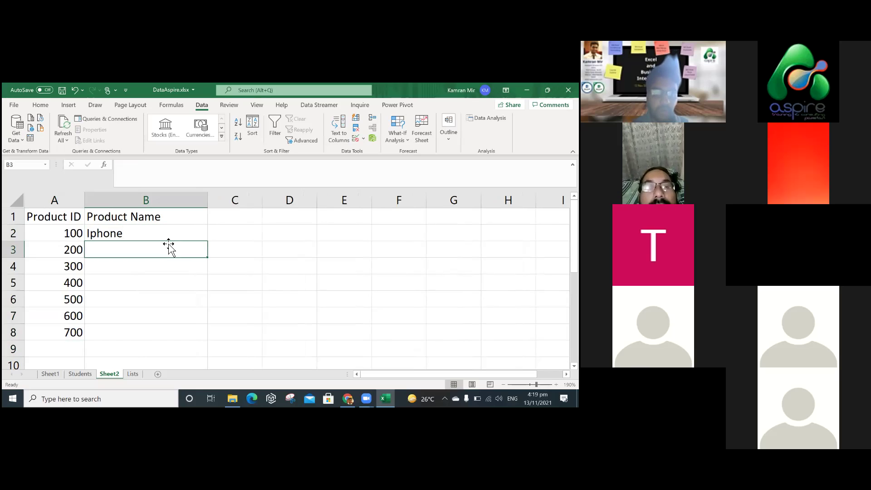
{"action": "type", "text": "Sa"}
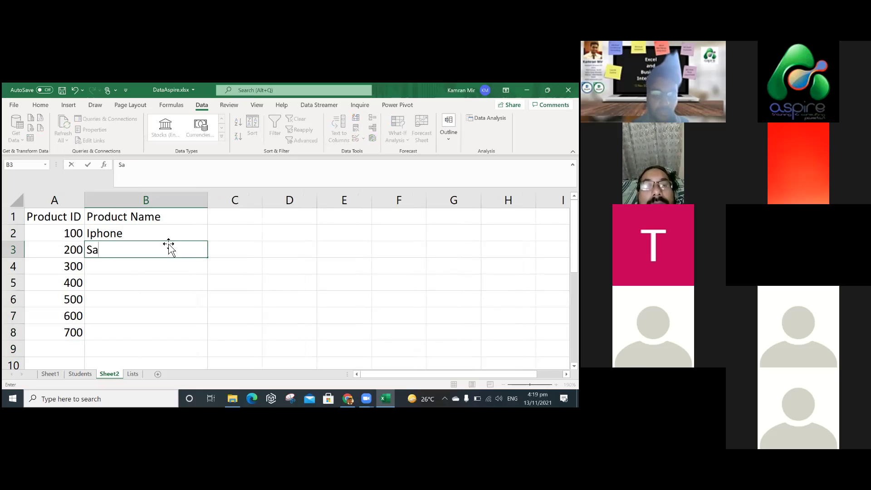
{"action": "type", "text": "msung"}
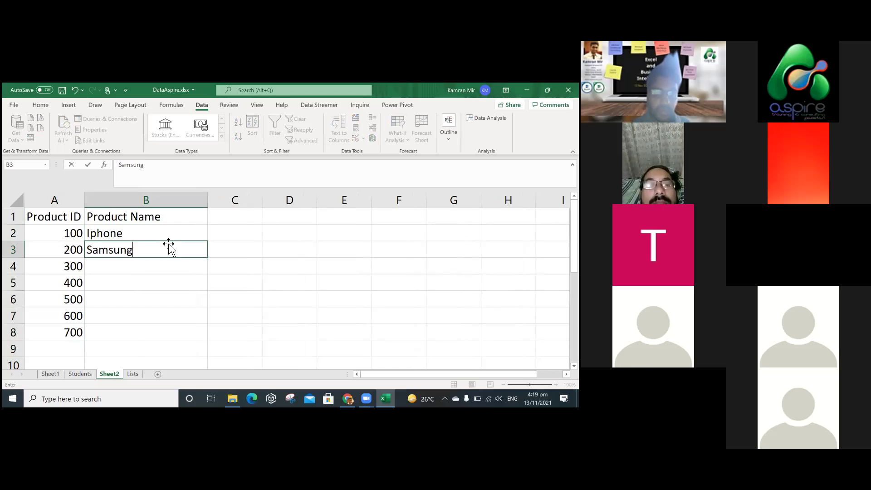
{"action": "type", "text": " A200"}
{"action": "key", "text": "Return"}
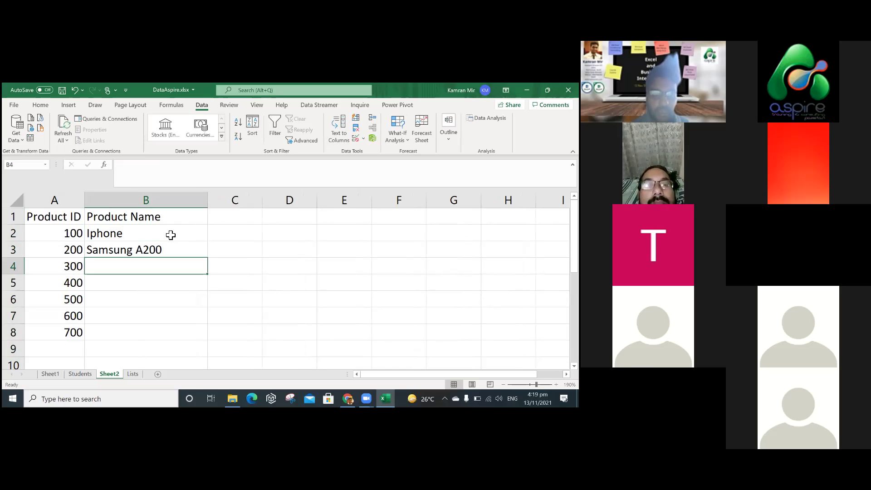
{"action": "double_click", "coordinate": [173, 236]}
{"action": "type", "text": "5s"}
{"action": "key", "text": "Return"}
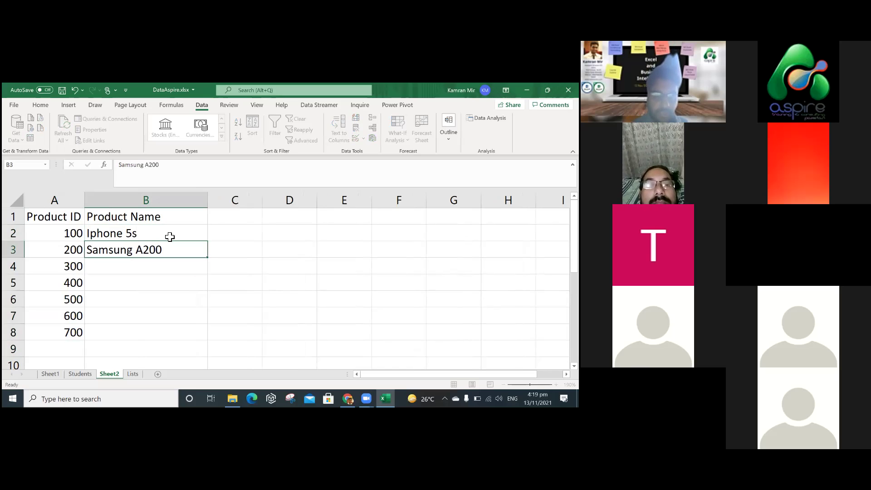
{"action": "key", "text": "Return"}
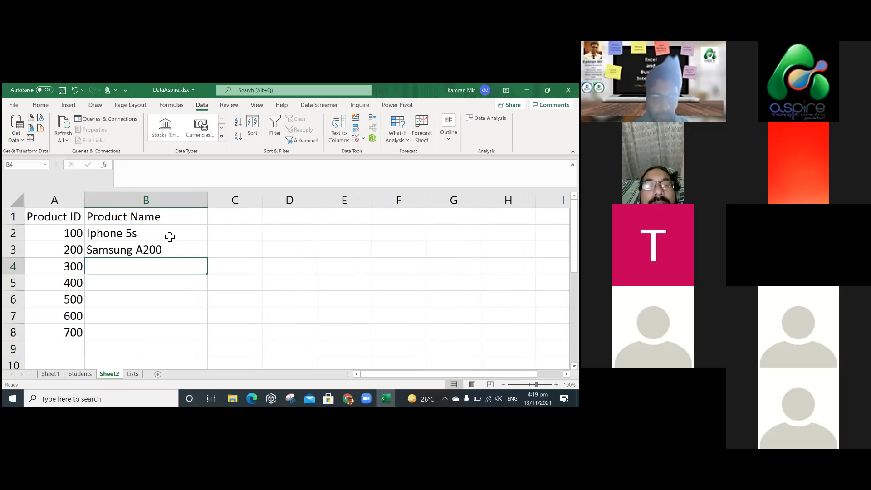
Enter Vivo 4GB, Casing IPhone, XYZ, AbC and AAA in B4:B8.
{"action": "type", "text": "Vivo 4GV"}
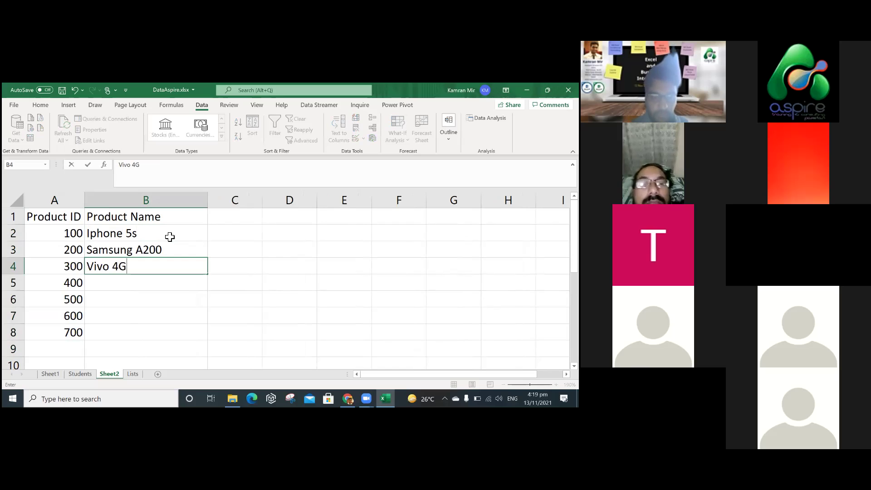
{"action": "key", "text": "BackSpace"}
{"action": "type", "text": "B"}
{"action": "key", "text": "Return"}
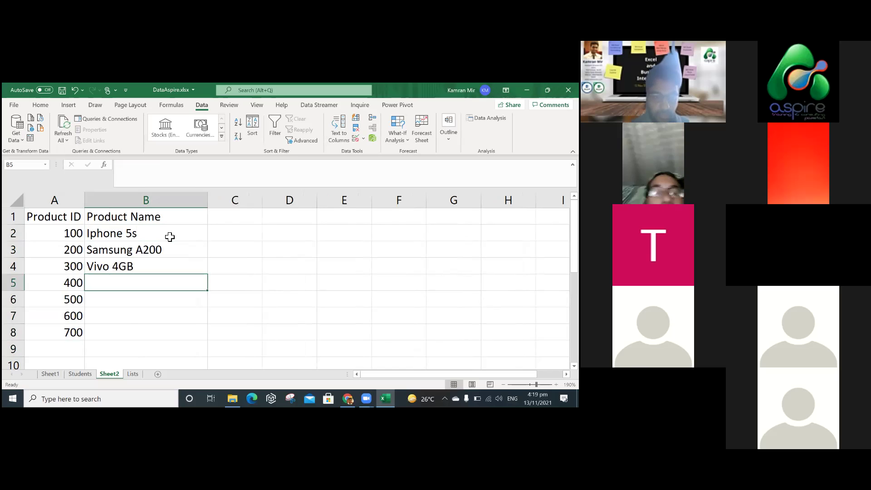
{"action": "type", "text": "C"}
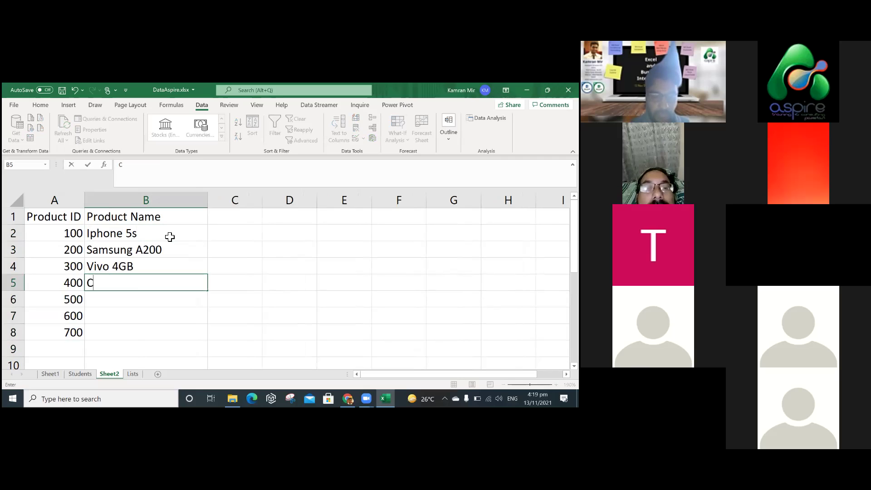
{"action": "type", "text": "asing IPhone"}
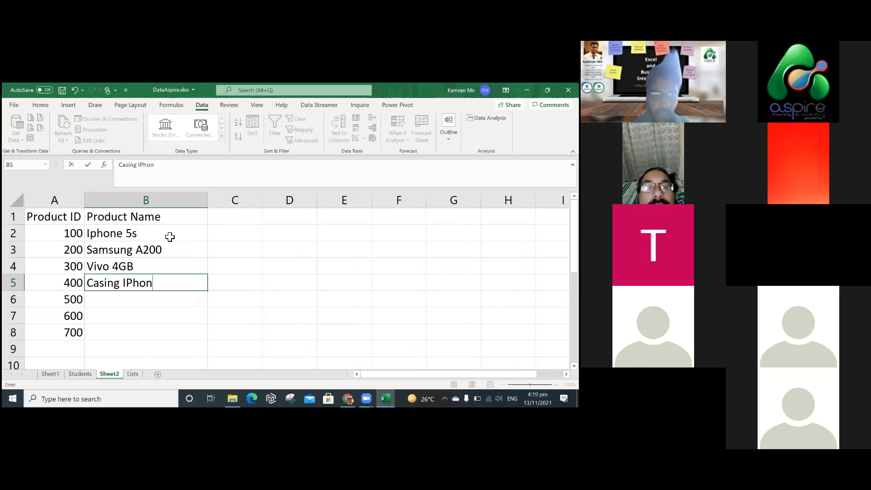
{"action": "key", "text": "Return"}
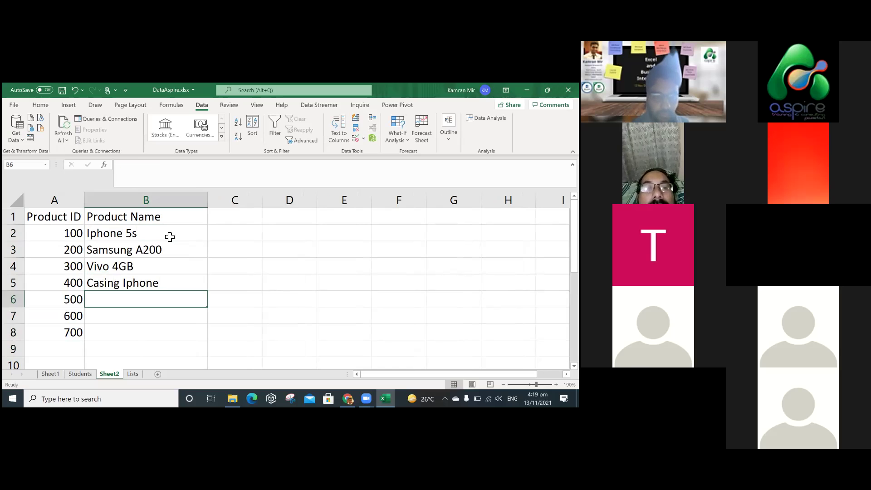
{"action": "type", "text": "XYZ"}
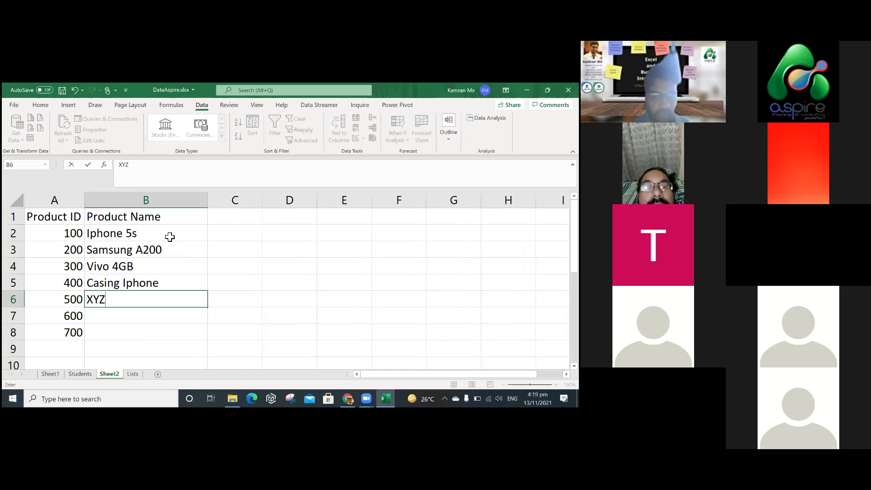
{"action": "key", "text": "Return"}
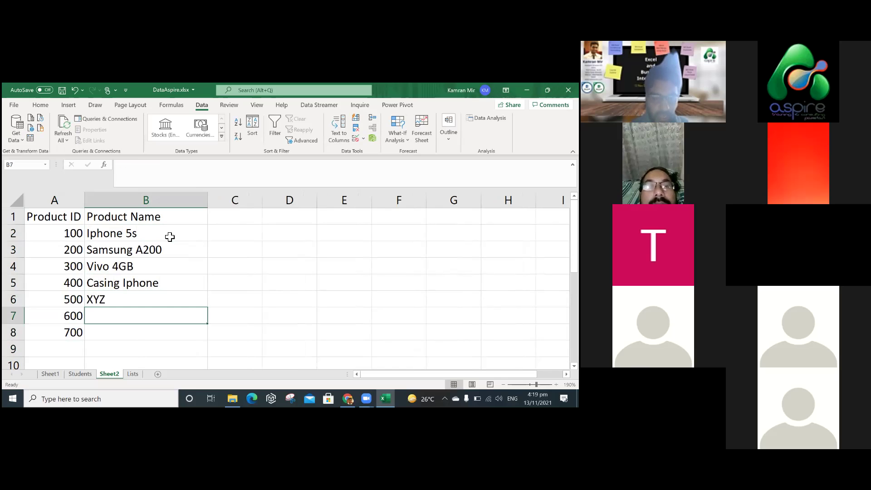
{"action": "type", "text": "AbC"}
{"action": "key", "text": "Return"}
{"action": "type", "text": "AAA"}
{"action": "key", "text": "Return"}
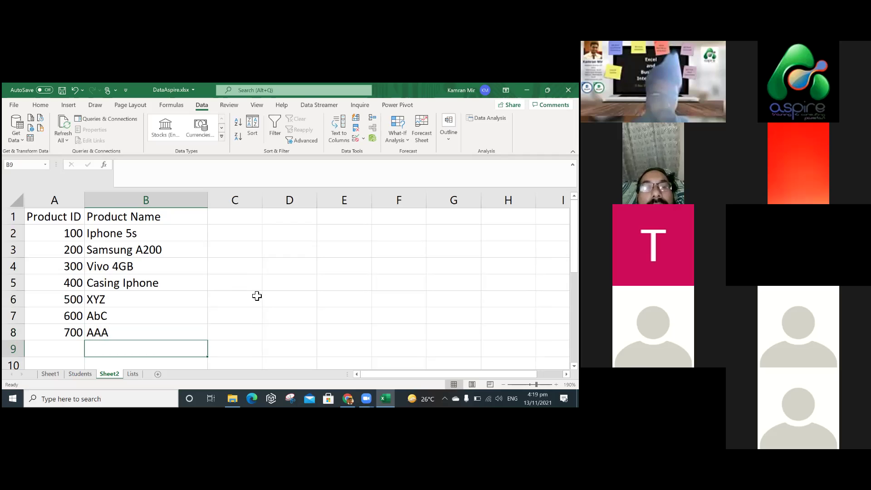
Replace AAA in B8 with Honor 7C.
{"action": "left_click", "coordinate": [257, 296]}
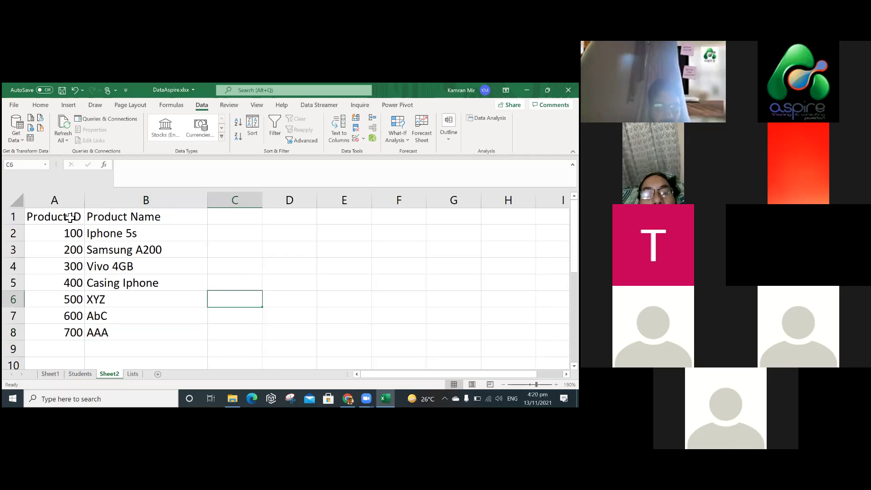
{"action": "left_click", "coordinate": [224, 193]}
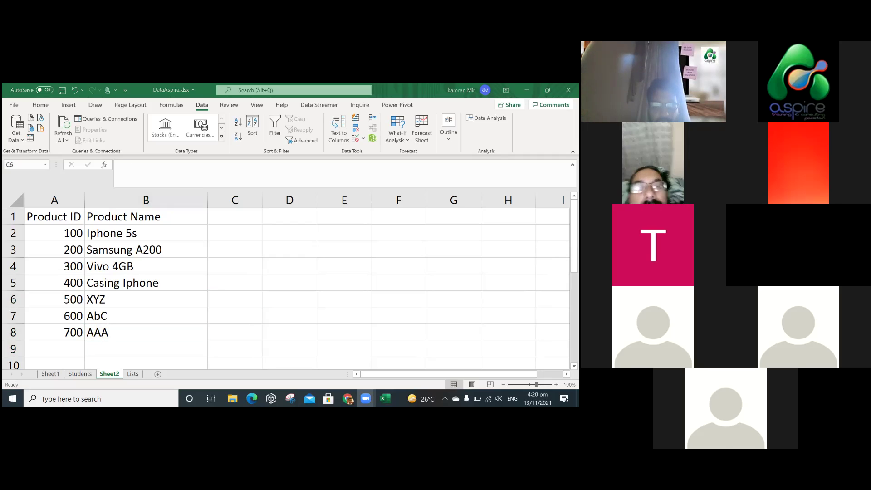
{"action": "left_click", "coordinate": [129, 330]}
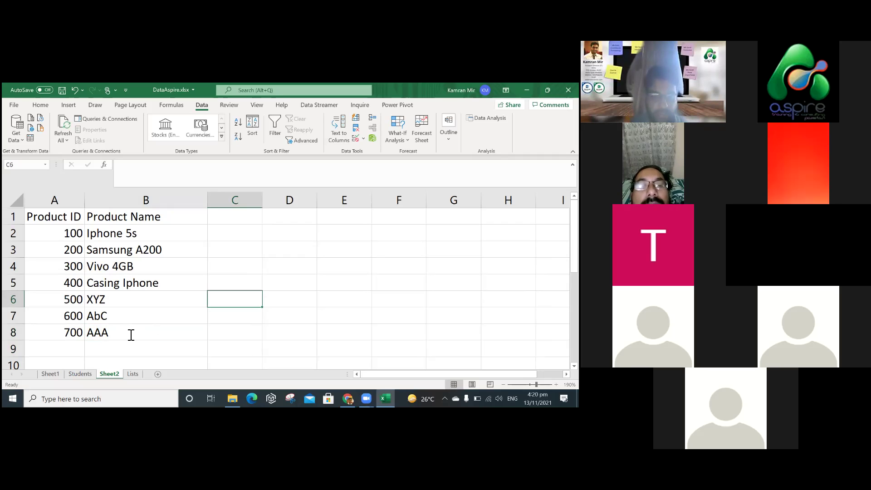
{"action": "left_click", "coordinate": [182, 333]}
{"action": "type", "text": "Honor 7C"}
{"action": "key", "text": "Return"}
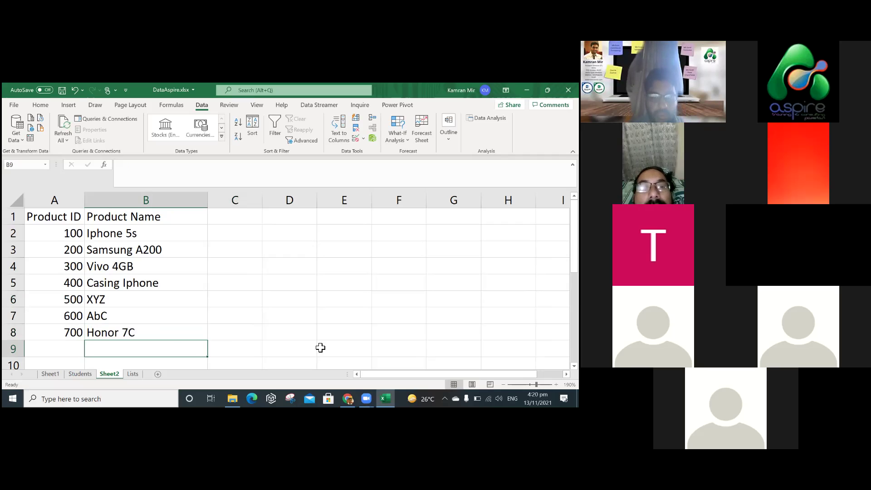
{"action": "left_click", "coordinate": [320, 347]}
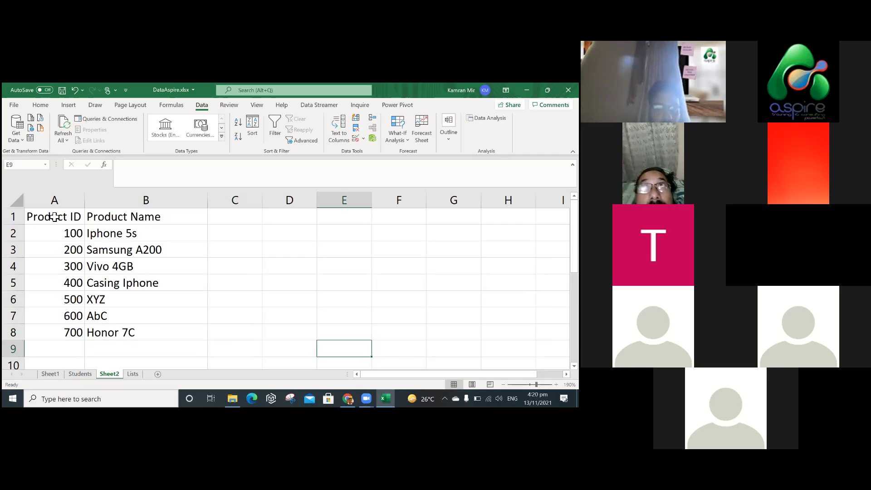
Select Sheet2 cells A1:B8 and define them as the named range Product_IDs.
{"action": "left_click_drag", "start_coordinate": [54, 217], "coordinate": [128, 332]}
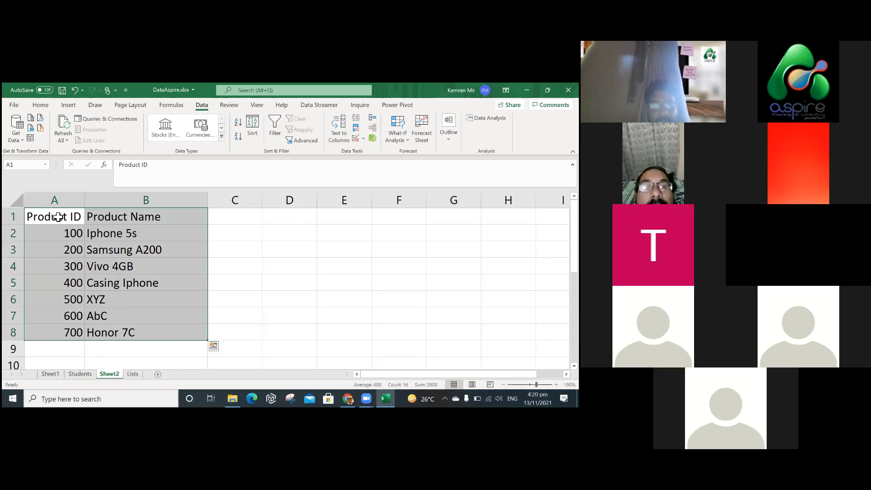
{"action": "left_click", "coordinate": [59, 217]}
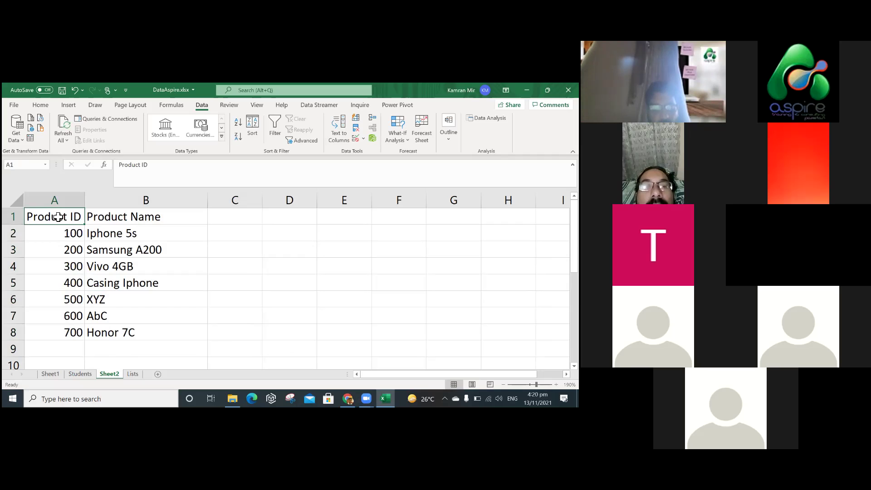
{"action": "left_click", "coordinate": [126, 324], "text": "shift"}
{"action": "right_click", "coordinate": [126, 267]}
{"action": "left_click", "coordinate": [167, 368]}
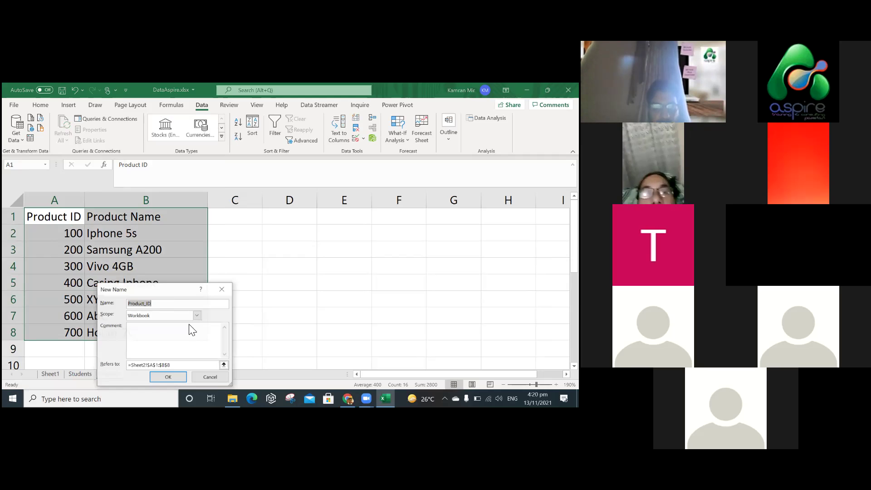
{"action": "left_click", "coordinate": [184, 309]}
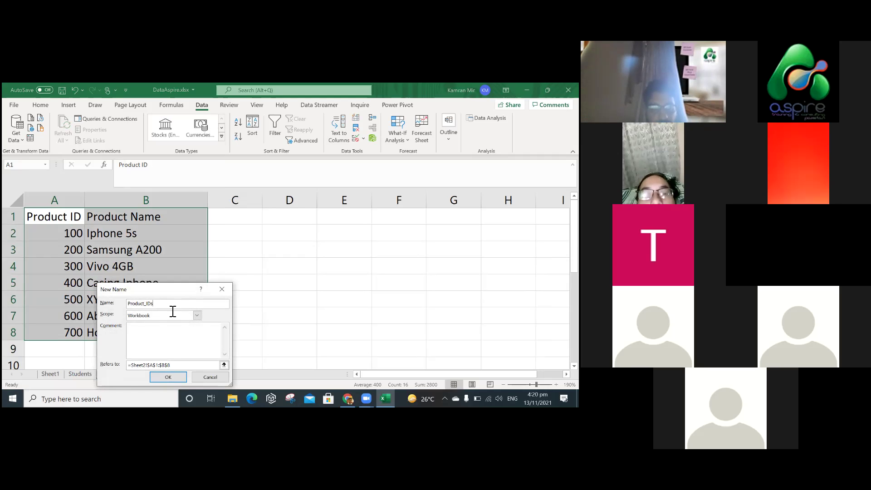
{"action": "left_click", "coordinate": [171, 375]}
{"action": "left_click", "coordinate": [277, 326]}
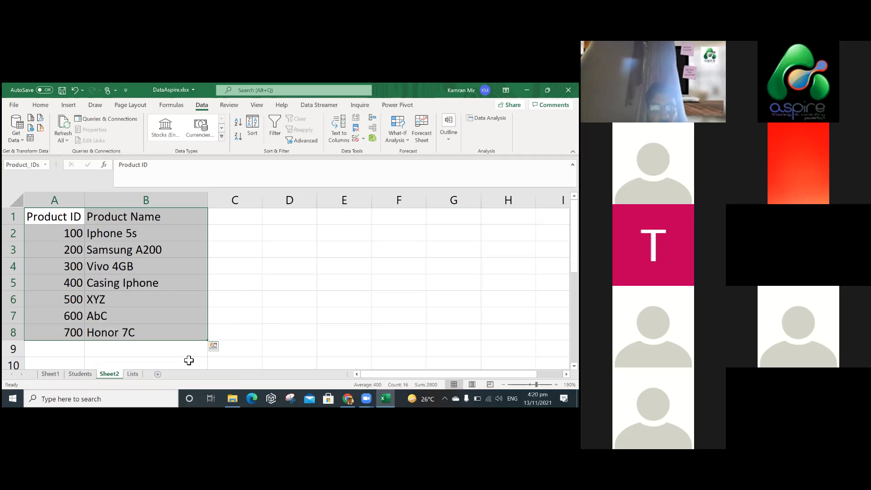
On the Users sheet, insert empty table column Column3 to the left of Address.
{"action": "left_click", "coordinate": [81, 374]}
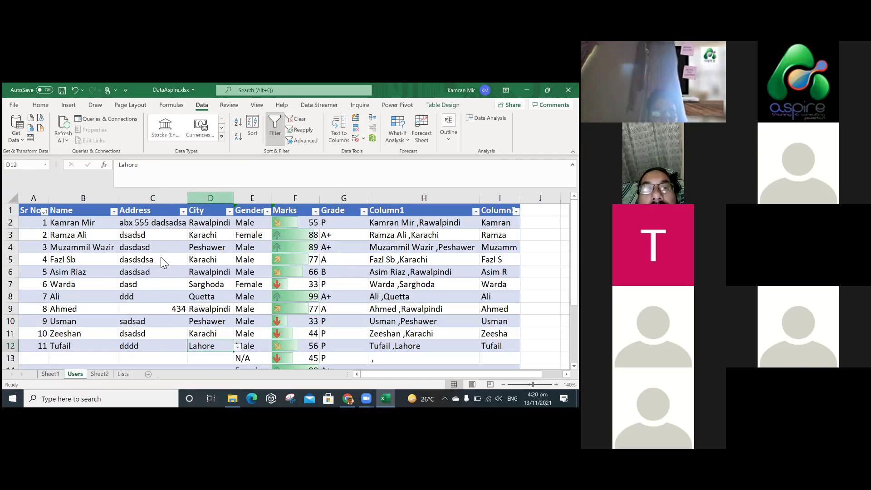
{"action": "key", "text": "ctrl+space"}
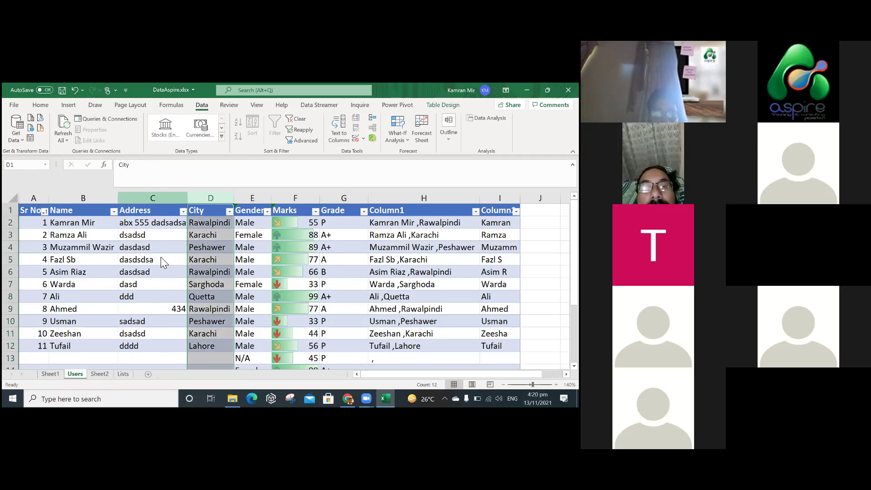
{"action": "left_click", "coordinate": [161, 257]}
{"action": "left_click", "coordinate": [158, 222]}
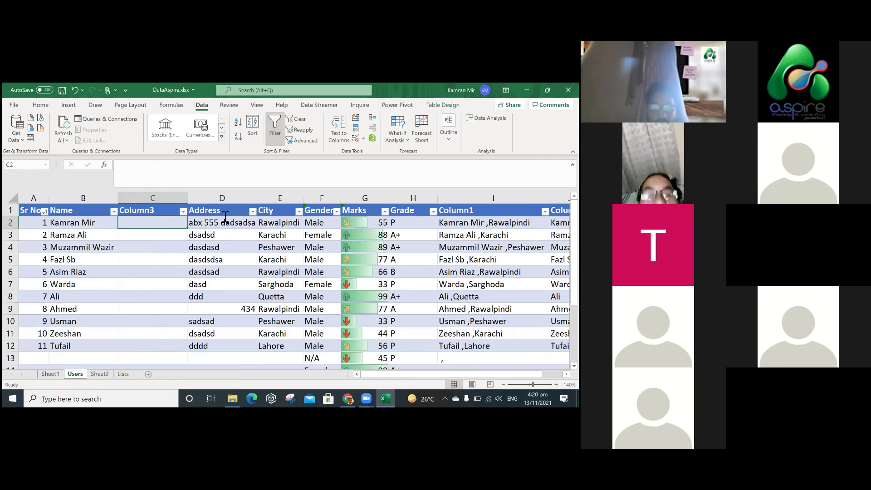
Insert one more blank table column and enter the 'Product Name' header beside ID.
{"action": "key", "text": "alt+i"}
{"action": "key", "text": "c"}
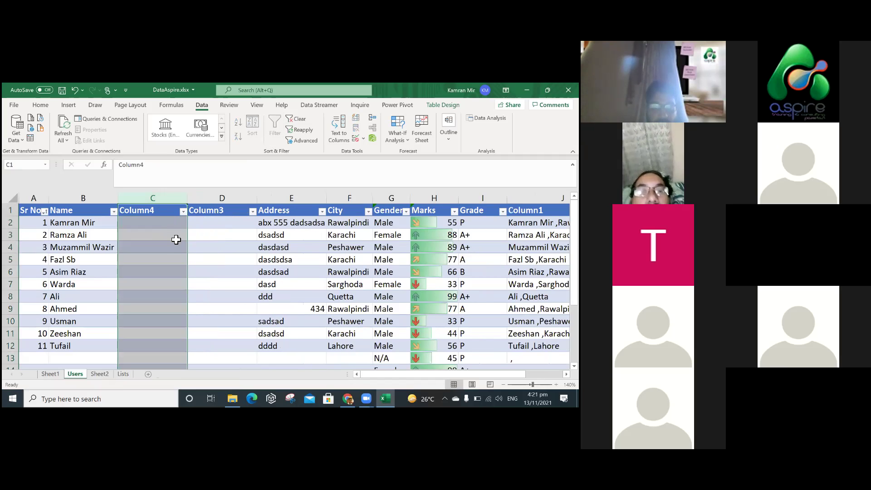
{"action": "key", "text": "Right"}
{"action": "type", "text": "Product"}
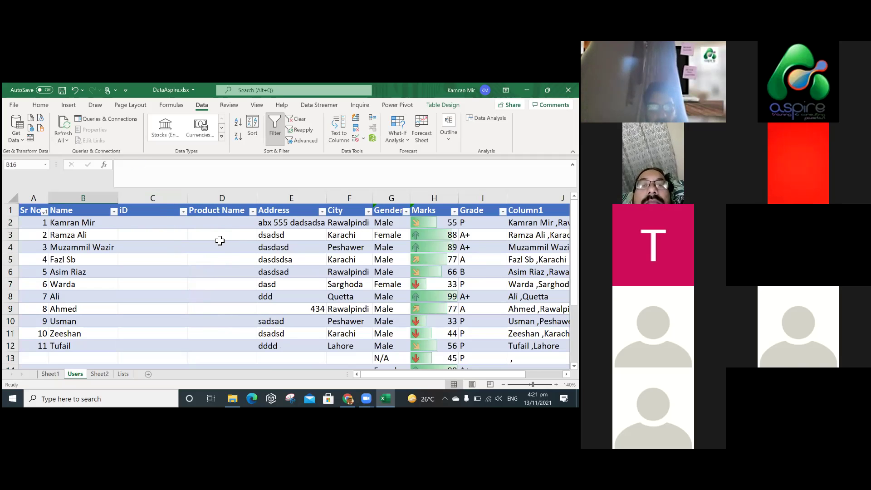
{"action": "left_click", "coordinate": [221, 224]}
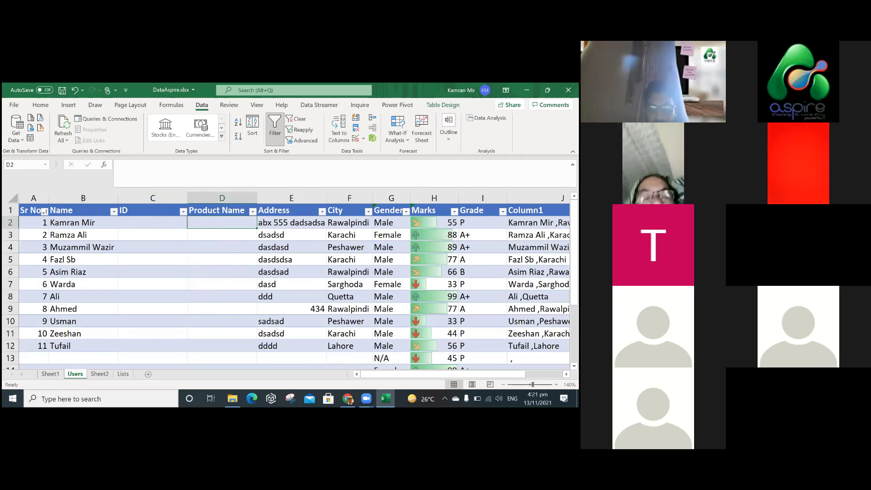
{"action": "left_click", "coordinate": [357, 247]}
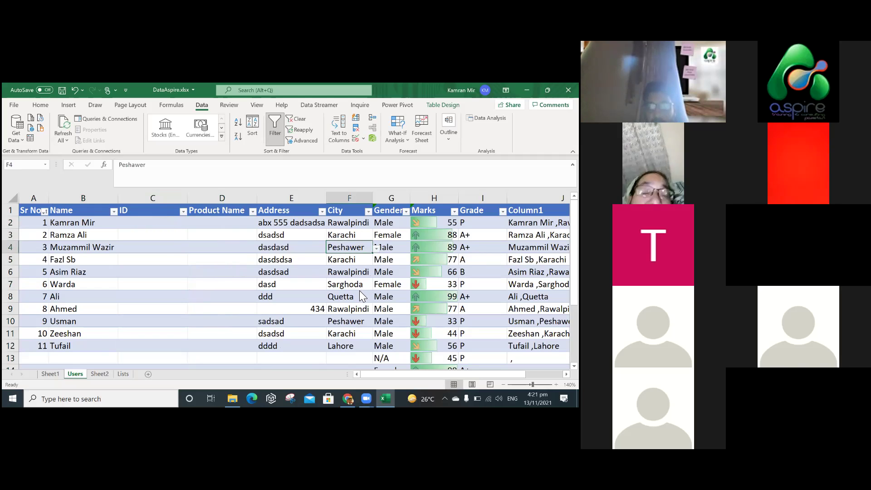
{"action": "key", "text": "alt+Down"}
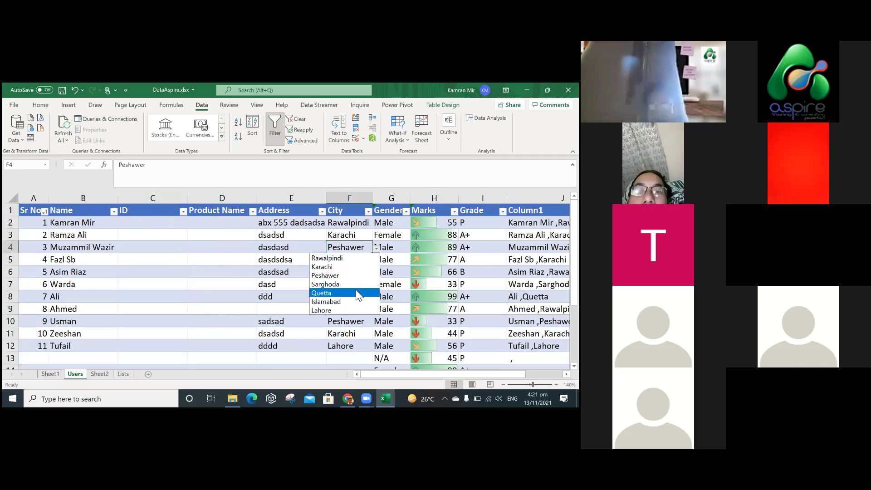
{"action": "left_click", "coordinate": [176, 278]}
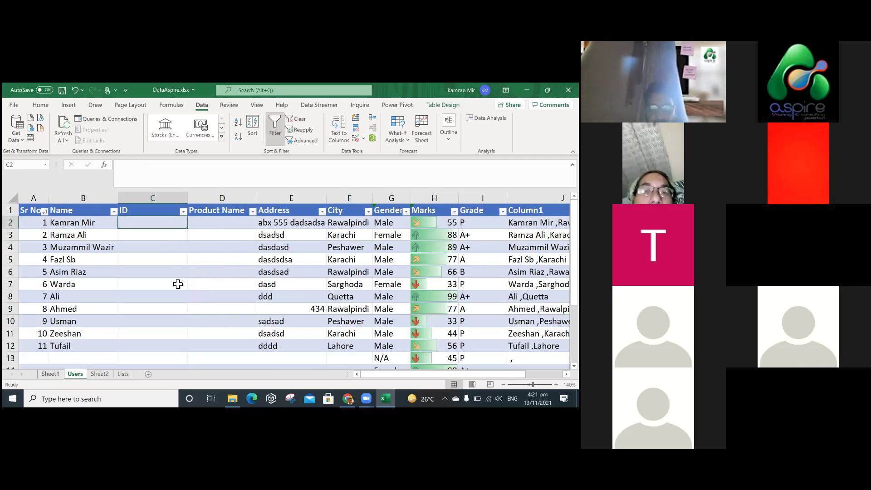
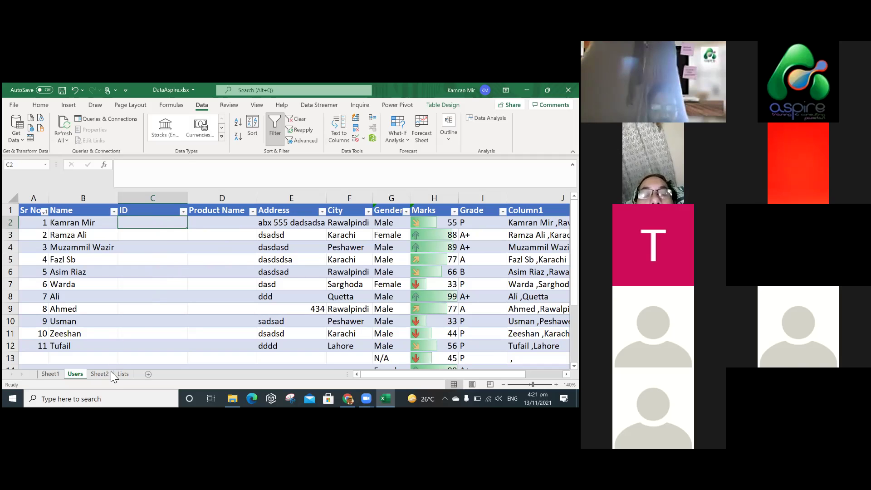
Try ID 100 in C2, then undo it and cancel a formula started in D2.
{"action": "type", "text": "100"}
{"action": "key", "text": "Return"}
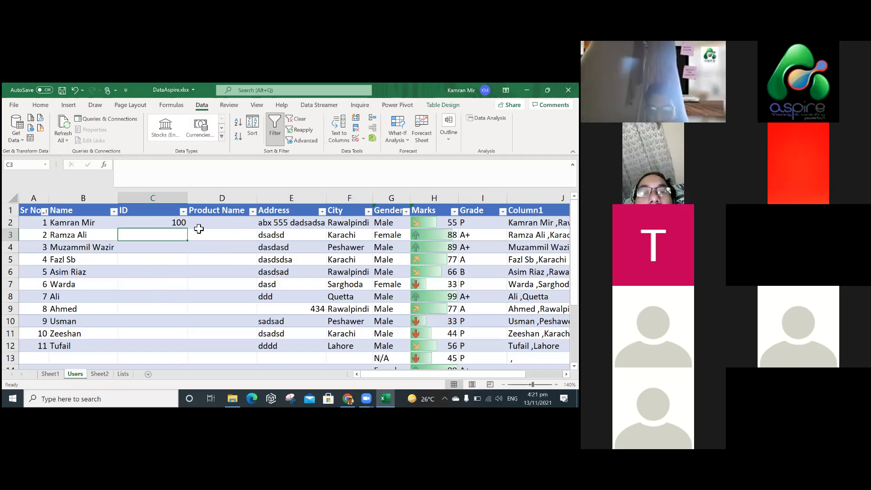
{"action": "key", "text": "ctrl+z"}
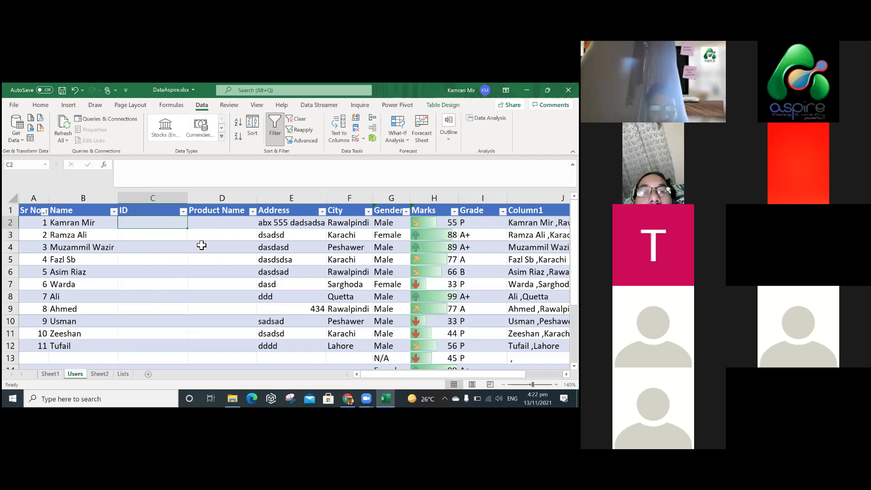
{"action": "key", "text": "Right"}
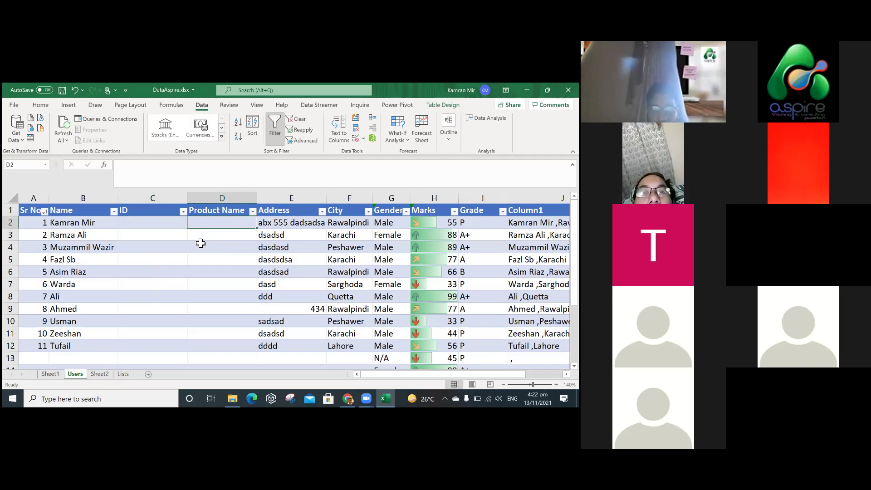
{"action": "type", "text": "="}
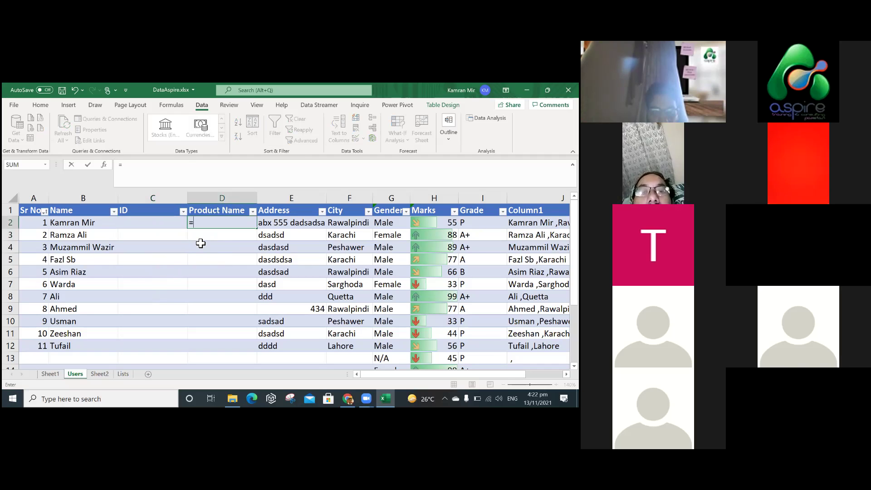
{"action": "key", "text": "Escape"}
{"action": "key", "text": "Down"}
{"action": "key", "text": "Down"}
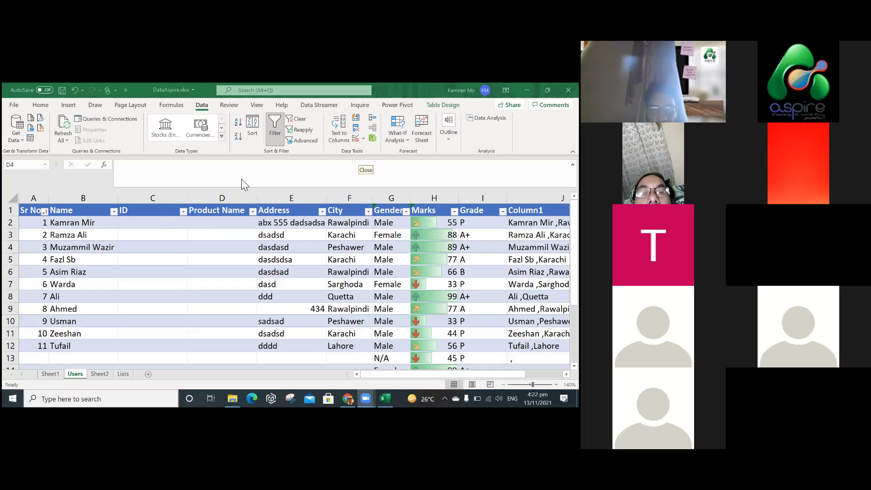
Enter ID 100 in C2 again, then clear it.
{"action": "left_click", "coordinate": [198, 249]}
{"action": "left_click", "coordinate": [227, 226]}
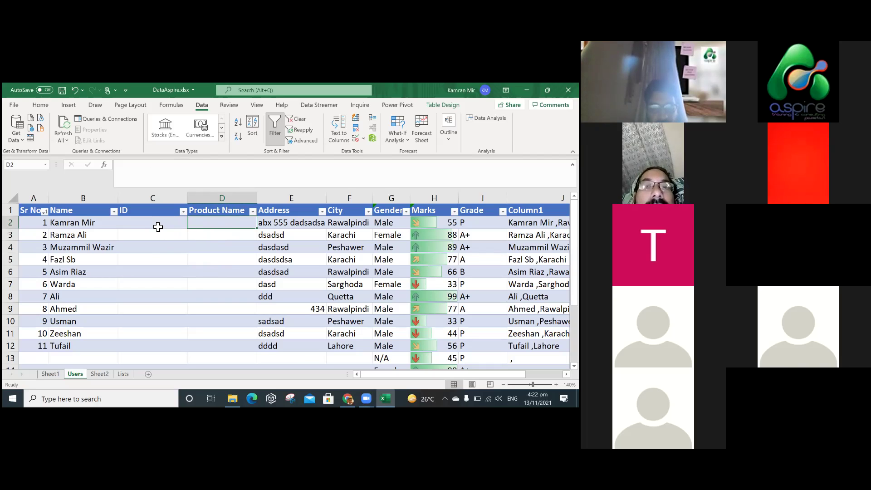
{"action": "left_click", "coordinate": [158, 227]}
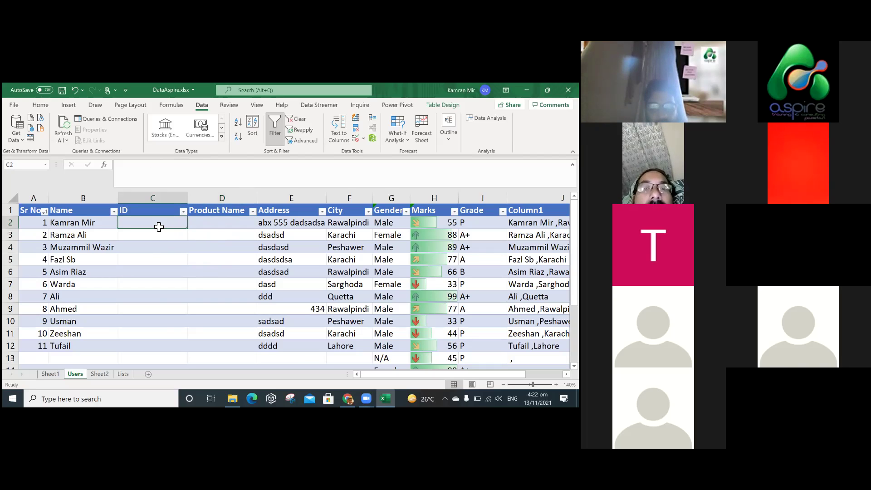
{"action": "type", "text": "100"}
{"action": "key", "text": "Return"}
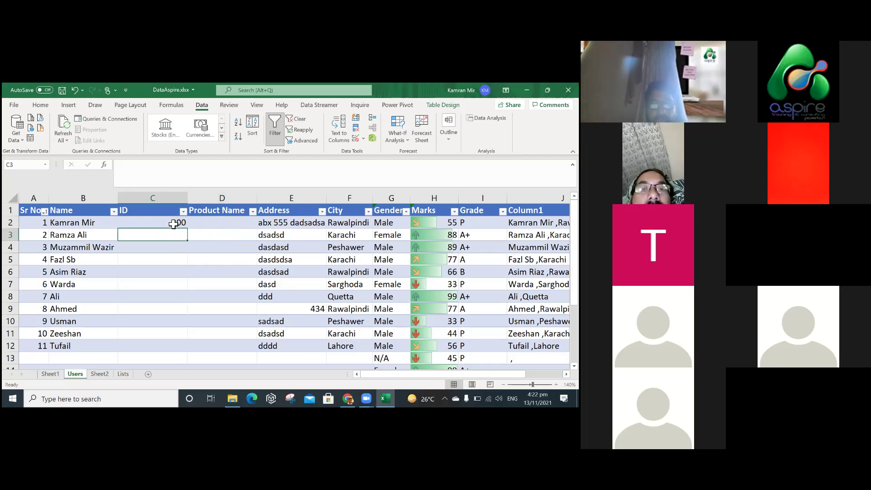
{"action": "left_click", "coordinate": [176, 224]}
{"action": "key", "text": "Delete"}
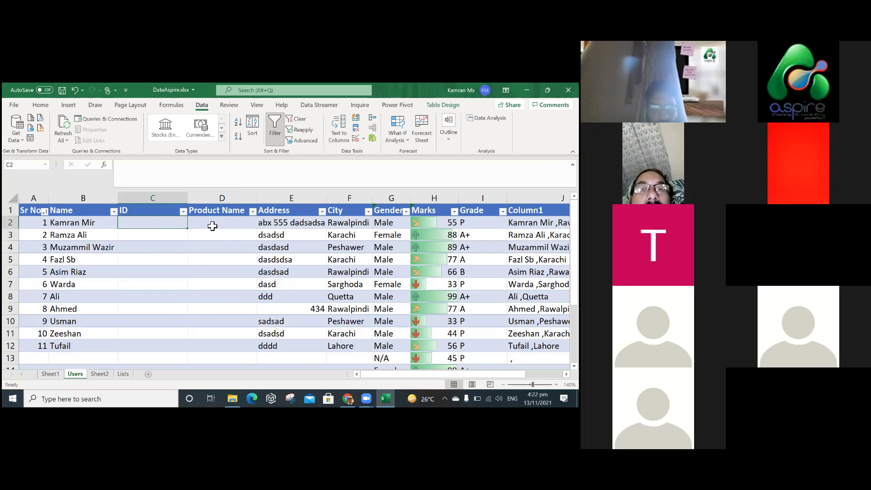
Enter =VLOOKUP(C2,Product_IDs,2,FALSE) in D2, with FALSE for an exact match.
{"action": "left_click", "coordinate": [202, 224]}
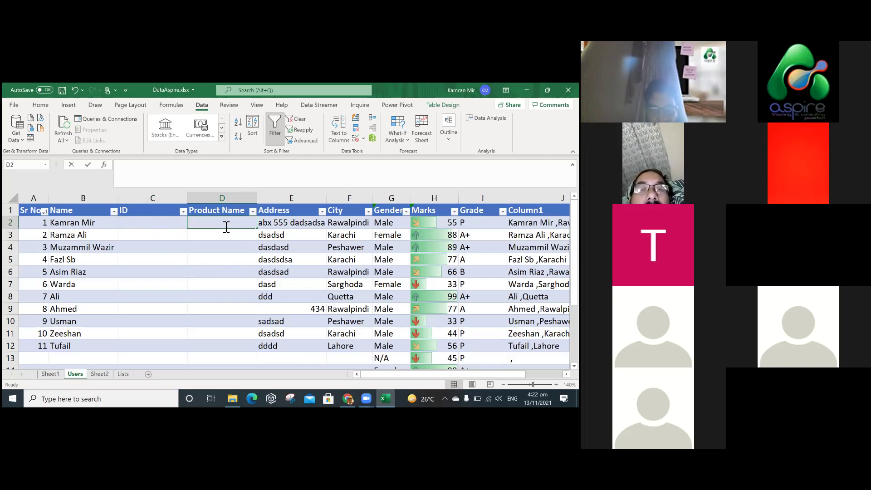
{"action": "type", "text": "=v"}
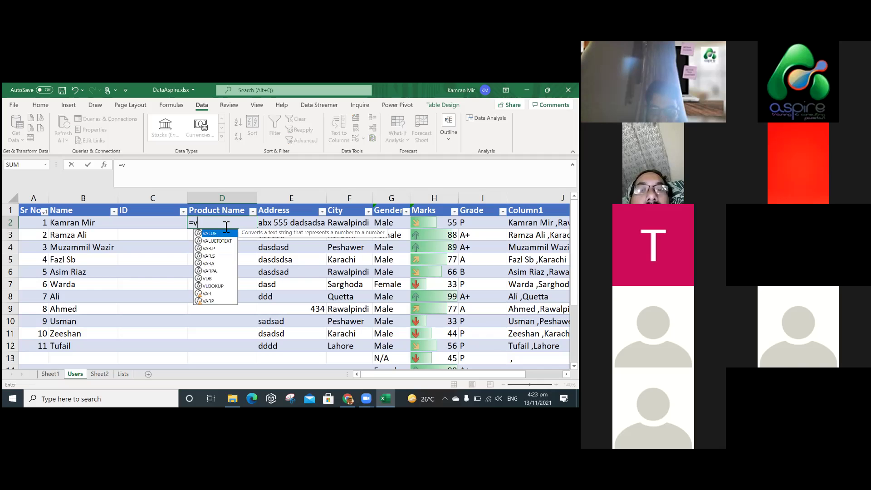
{"action": "type", "text": "look"}
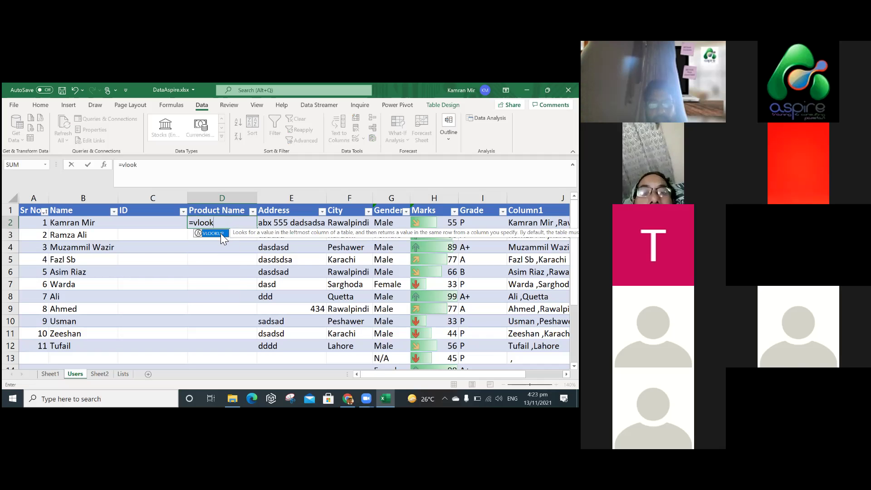
{"action": "key", "text": "Tab"}
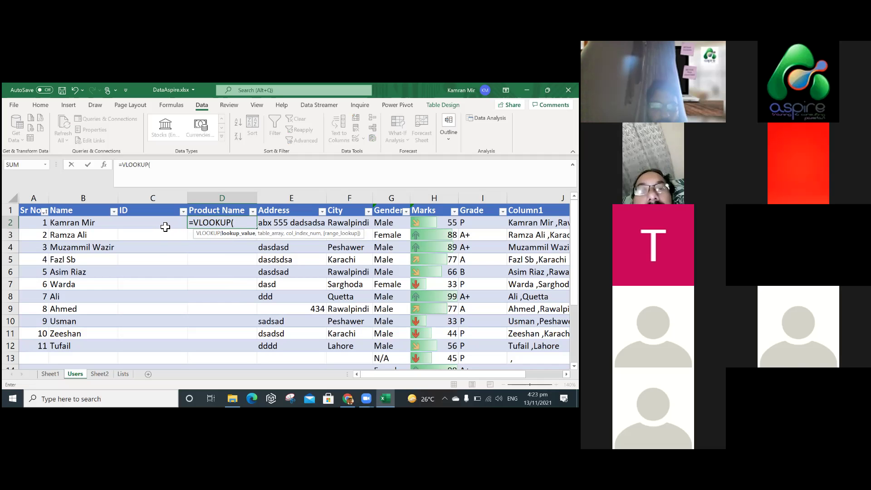
{"action": "type", "text": "C"}
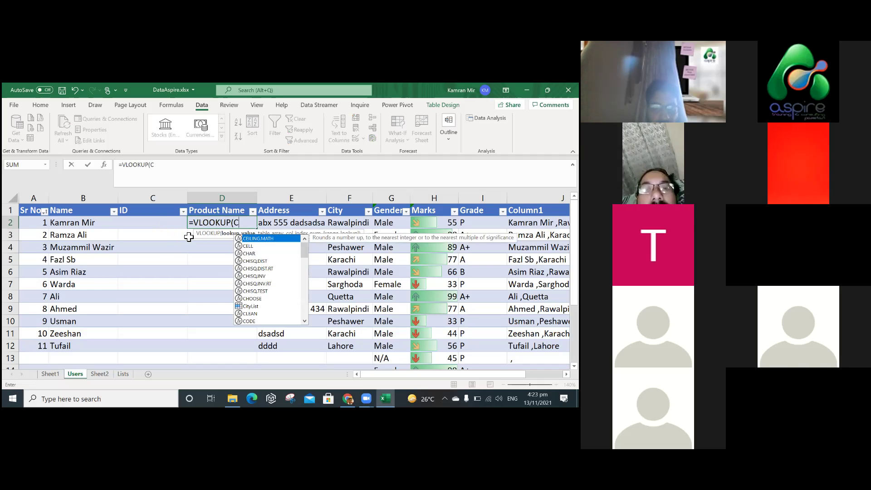
{"action": "type", "text": "2"}
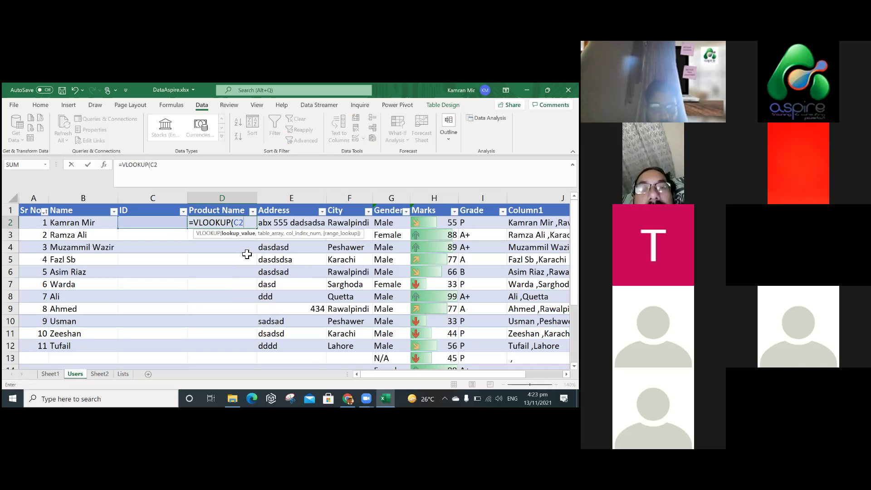
{"action": "type", "text": ","}
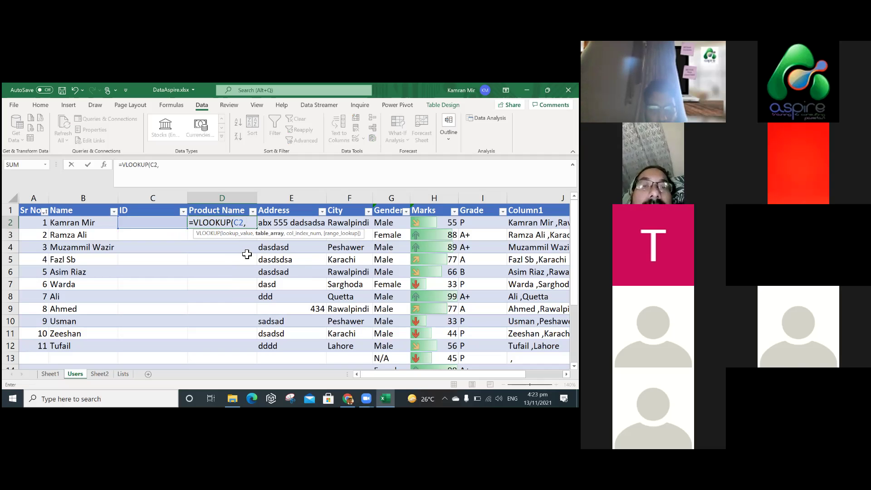
{"action": "type", "text": "P"}
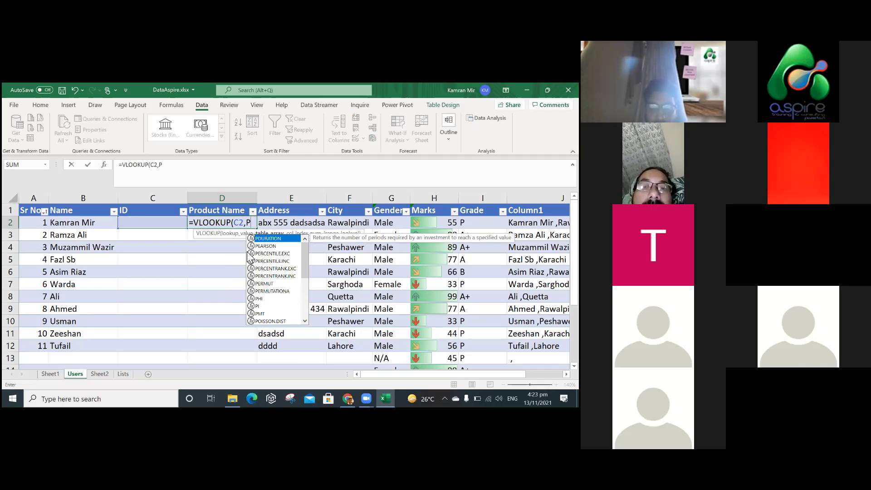
{"action": "type", "text": "rod"}
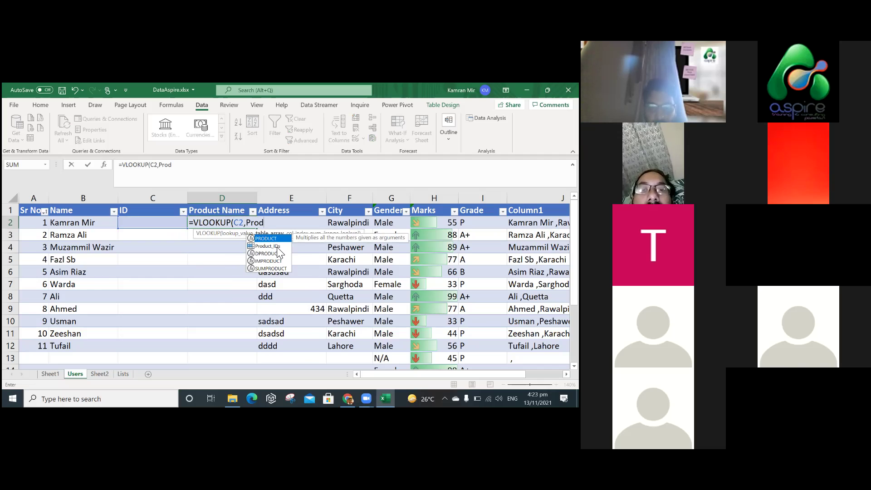
{"action": "double_click", "coordinate": [268, 246]}
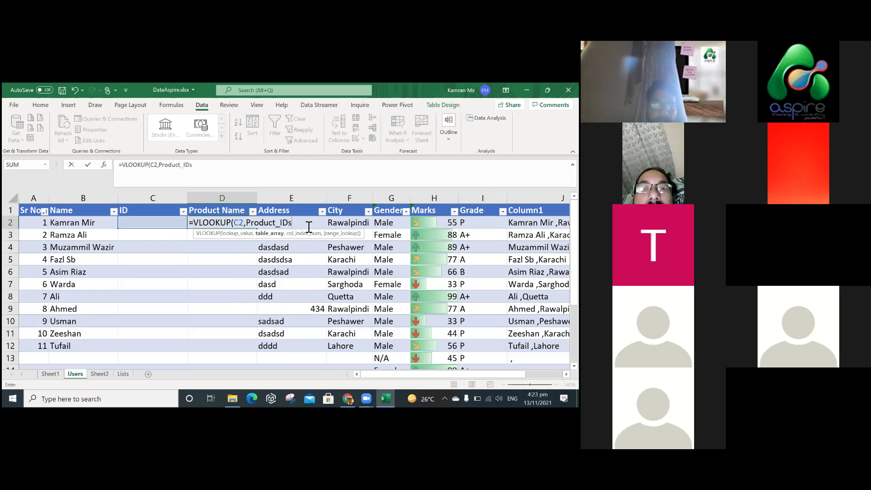
{"action": "type", "text": ",2"}
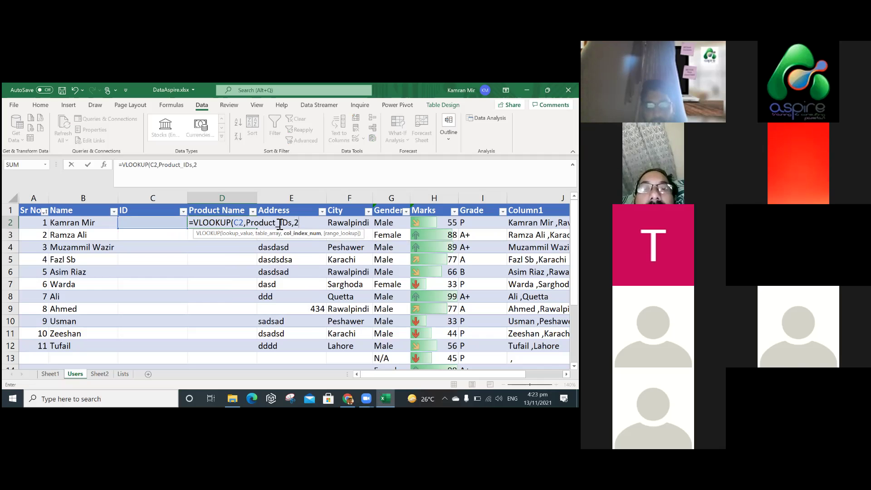
{"action": "type", "text": ","}
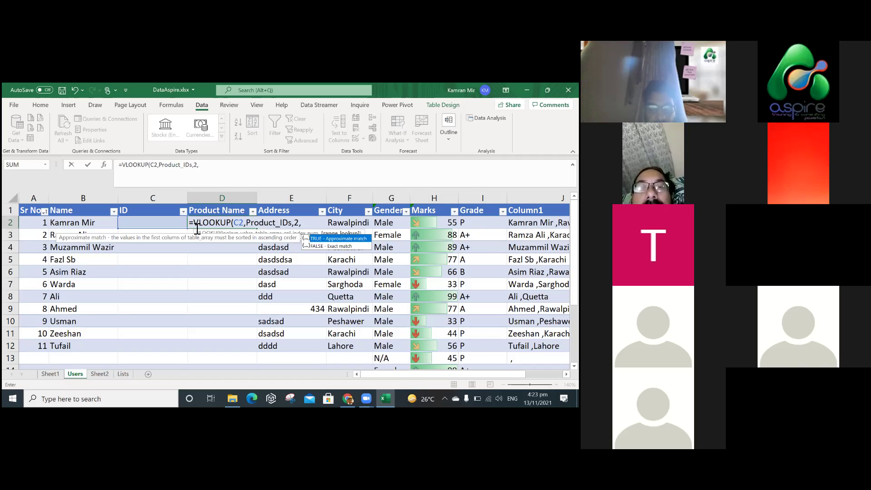
{"action": "key", "text": "Down"}
{"action": "key", "text": "Tab"}
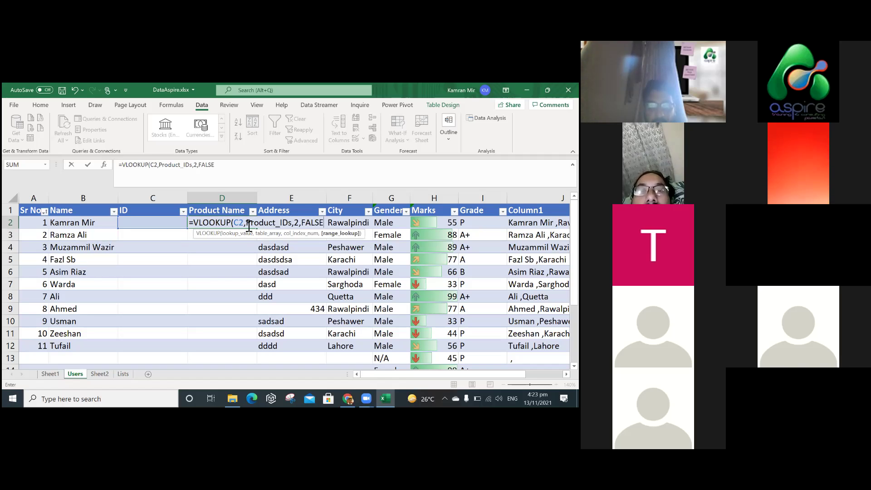
{"action": "double_click", "coordinate": [293, 227]}
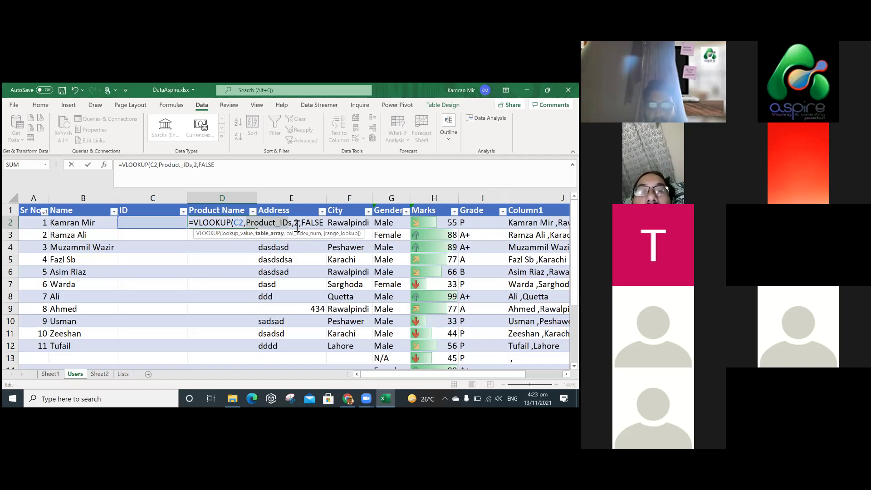
{"action": "double_click", "coordinate": [299, 226]}
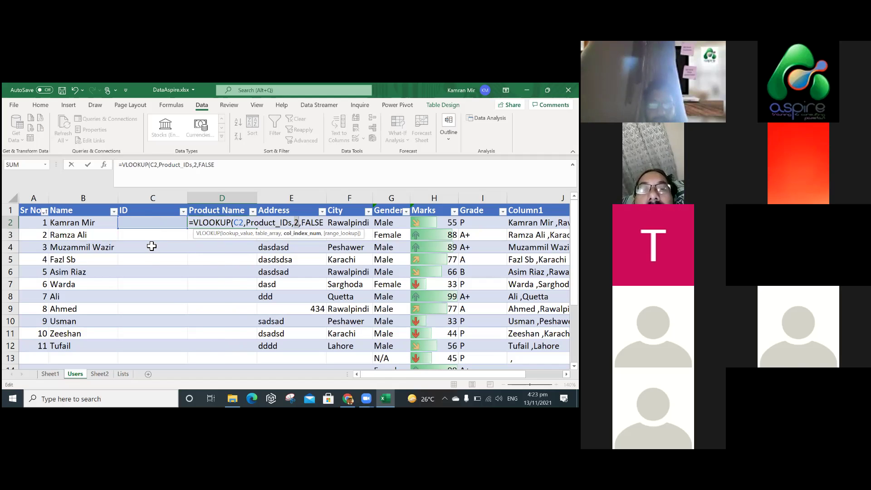
{"action": "key", "text": "Return"}
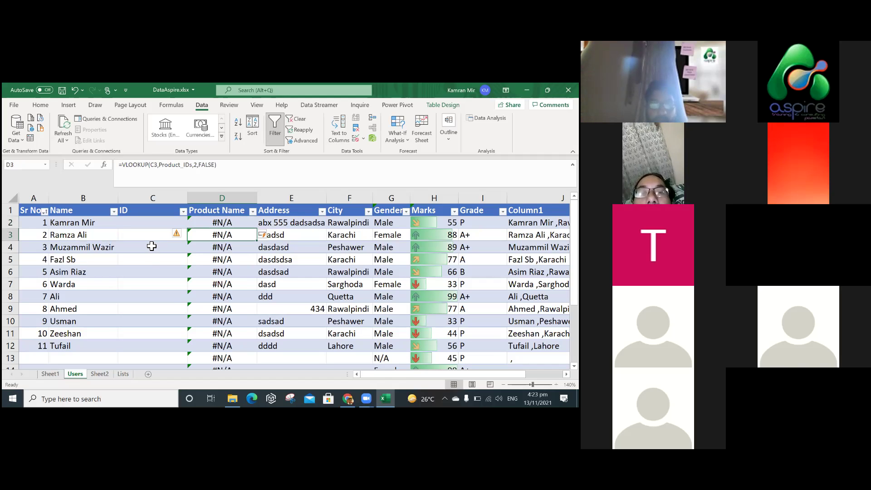
Enter ID 300 in both C4 and C5.
{"action": "left_click", "coordinate": [151, 246]}
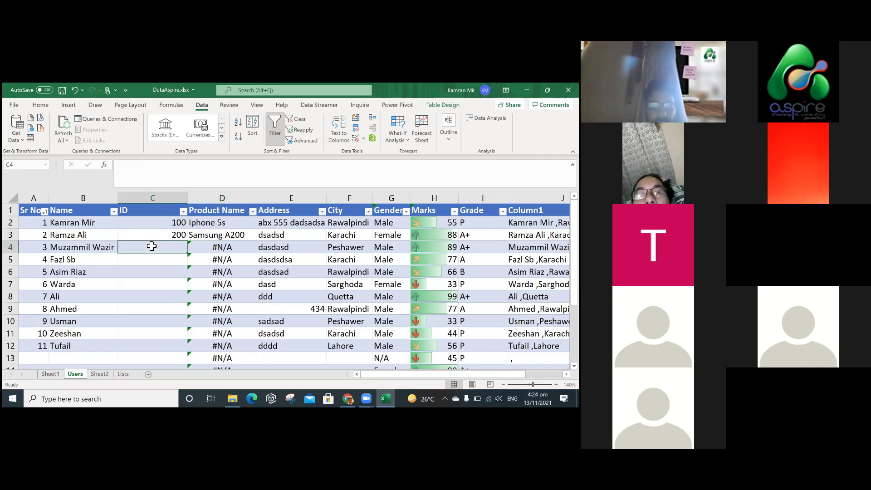
{"action": "type", "text": "300"}
{"action": "key", "text": "Return"}
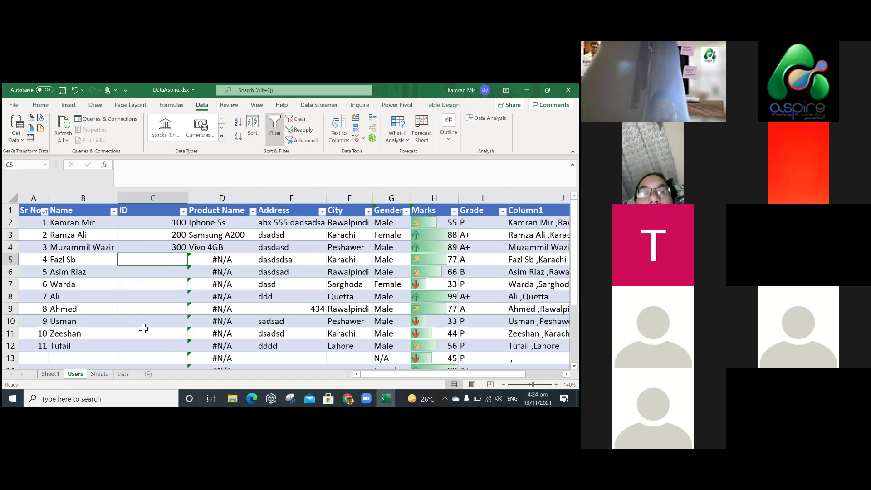
{"action": "type", "text": "300"}
{"action": "key", "text": "Return"}
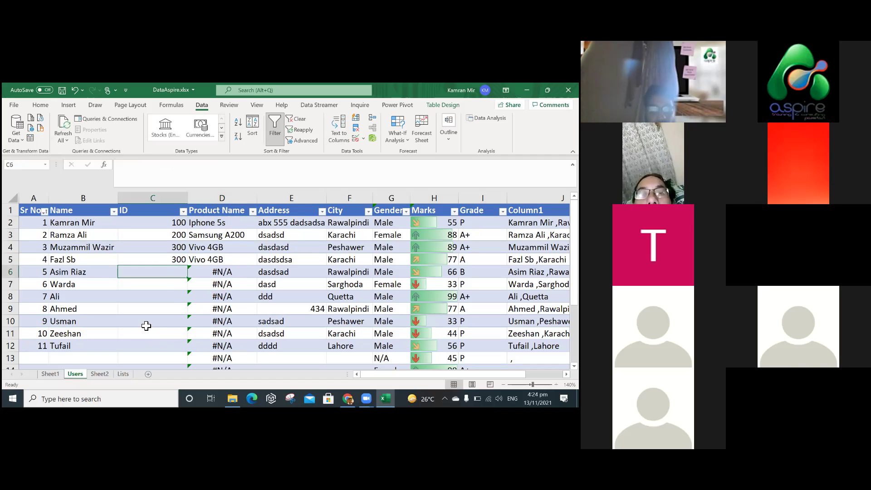
Enter IDs 500, 100, 200, 300, 500 and 600 down C6 to C11.
{"action": "type", "text": "500"}
{"action": "key", "text": "Return"}
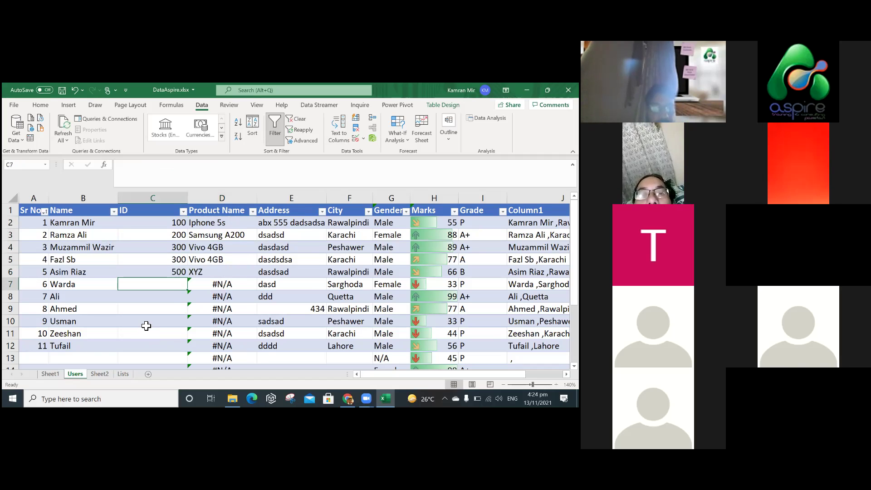
{"action": "type", "text": "100"}
{"action": "key", "text": "Return"}
{"action": "type", "text": "200"}
{"action": "key", "text": "Return"}
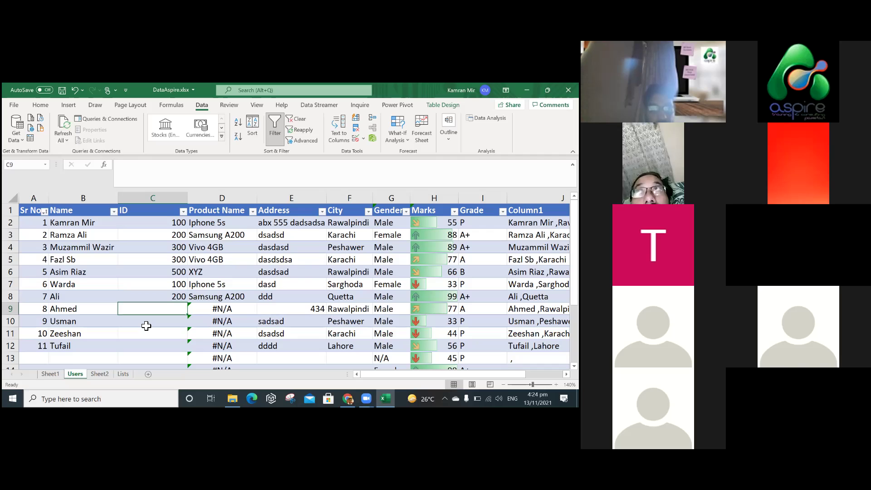
{"action": "type", "text": "3"}
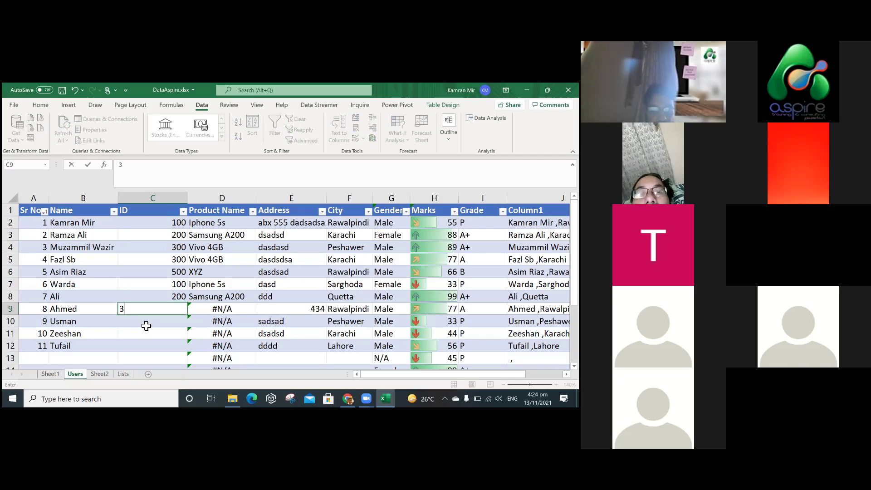
{"action": "type", "text": "00"}
{"action": "key", "text": "Return"}
{"action": "type", "text": "500"}
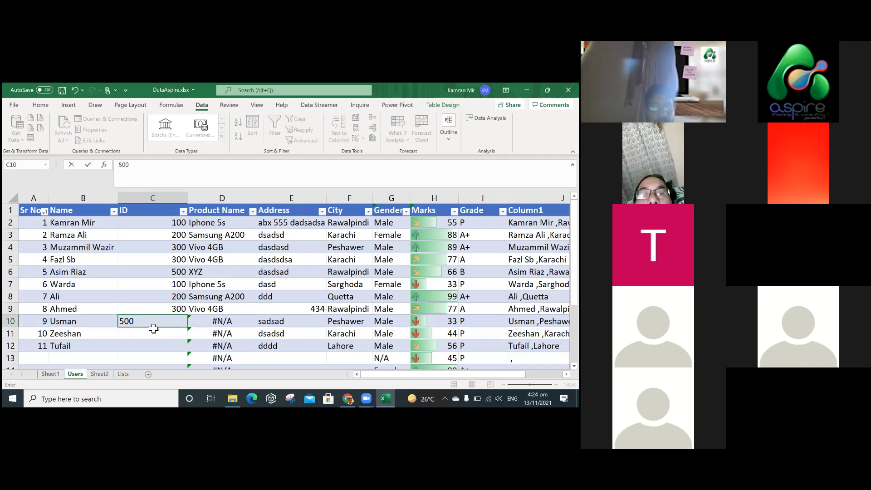
{"action": "key", "text": "Return"}
{"action": "type", "text": "600"}
{"action": "key", "text": "Return"}
Check D5's lookup against C5's ID, then enter ID 600 in C12.
{"action": "left_click", "coordinate": [167, 260]}
{"action": "left_click", "coordinate": [216, 260]}
{"action": "left_click", "coordinate": [177, 260]}
{"action": "left_click", "coordinate": [218, 259]}
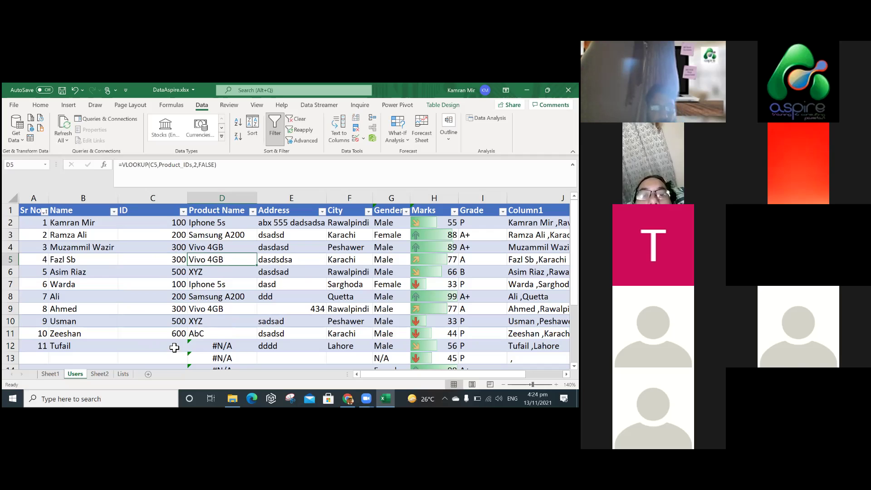
{"action": "left_click", "coordinate": [174, 347]}
{"action": "type", "text": "600"}
{"action": "key", "text": "Return"}
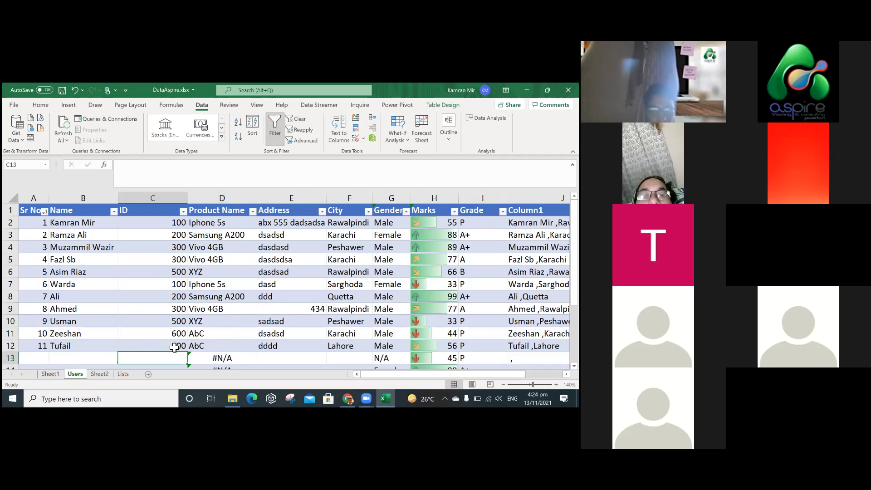
Delete the empty rows 13–24 below the Users table.
{"action": "left_click_drag", "start_coordinate": [10, 359], "coordinate": [17, 384]}
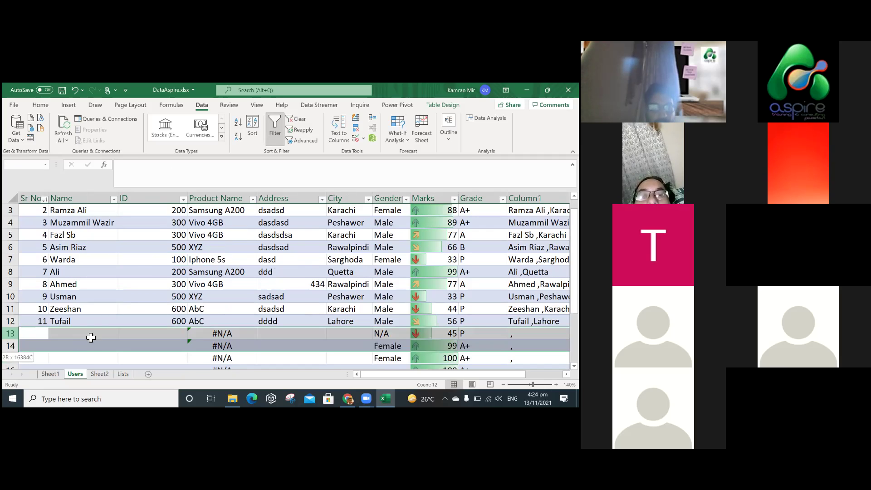
{"action": "left_click_drag", "start_coordinate": [17, 384], "coordinate": [17, 346]}
{"action": "key", "text": "ctrl+minus"}
{"action": "left_click", "coordinate": [291, 309]}
{"action": "left_click", "coordinate": [574, 321]}
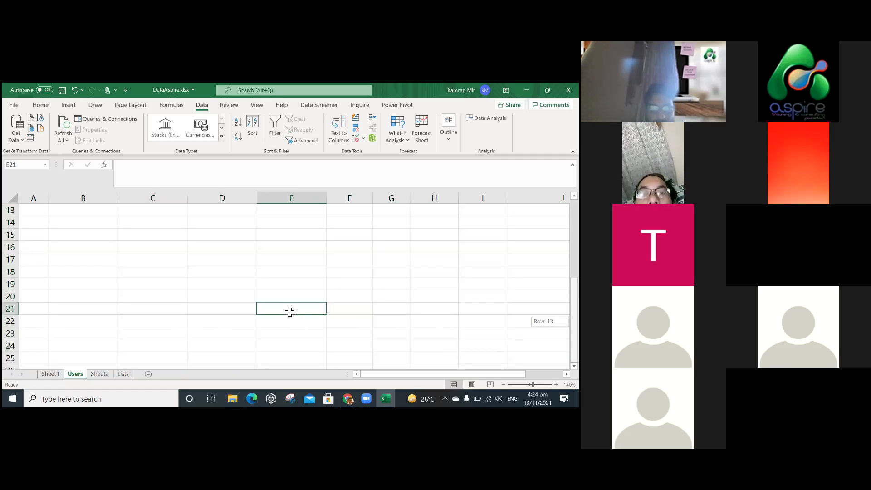
Restore cell E9's address to asa with undo.
{"action": "scroll", "coordinate": [300, 319], "scroll_direction": "up", "scroll_amount": 2}
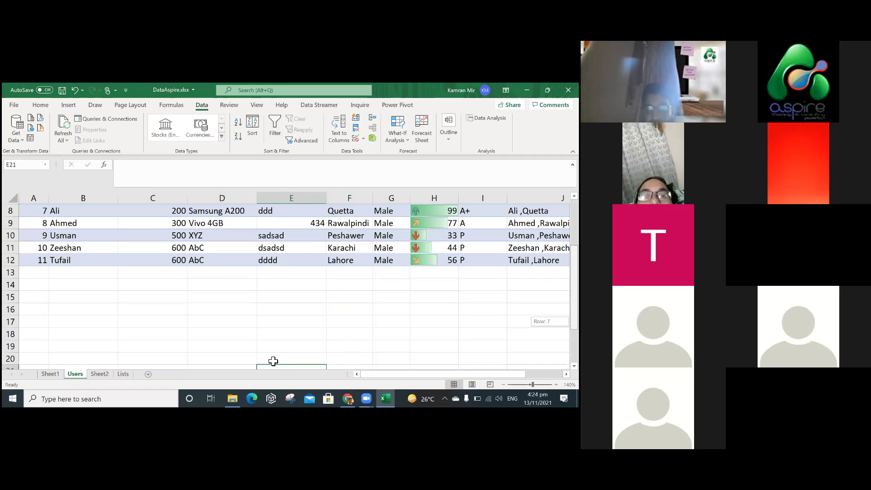
{"action": "left_click", "coordinate": [264, 223]}
{"action": "scroll", "coordinate": [229, 222], "scroll_direction": "up", "scroll_amount": 3}
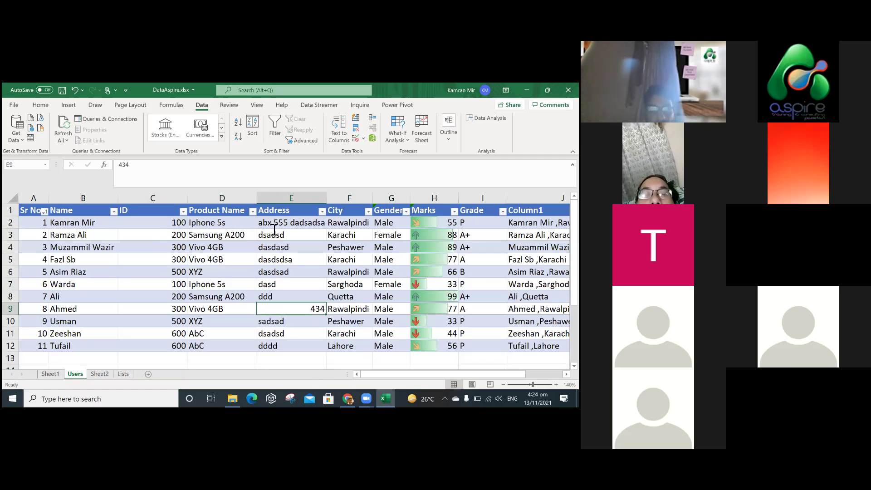
{"action": "key", "text": "ctrl+z"}
Review D2's VLOOKUP formula, then select the Product ID list A1:B8 on Sheet2.
{"action": "double_click", "coordinate": [202, 223]}
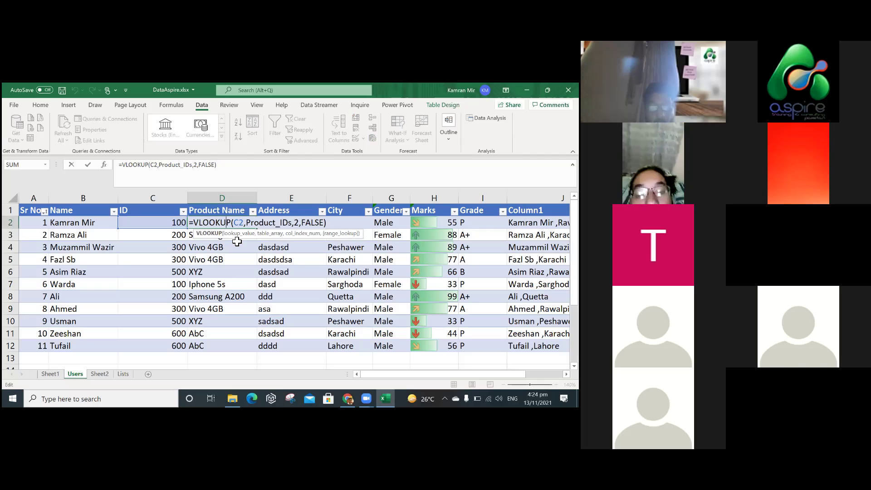
{"action": "key", "text": "Escape"}
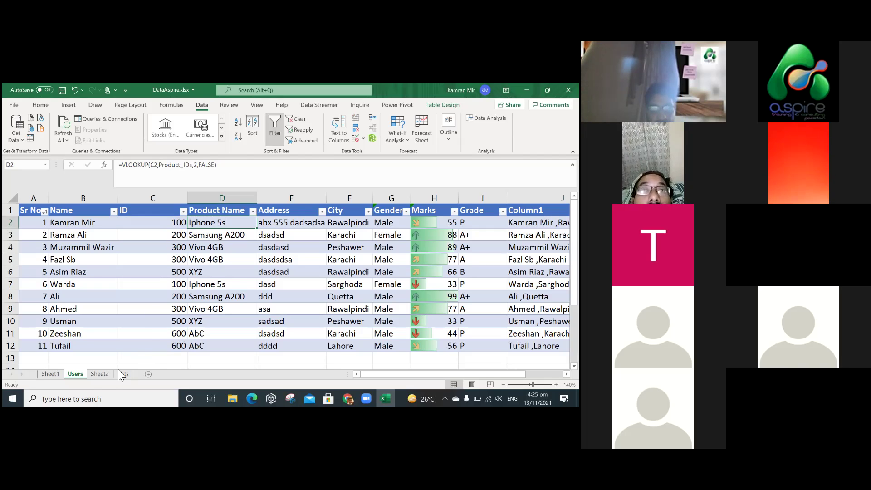
{"action": "left_click_drag", "start_coordinate": [69, 223], "coordinate": [133, 330]}
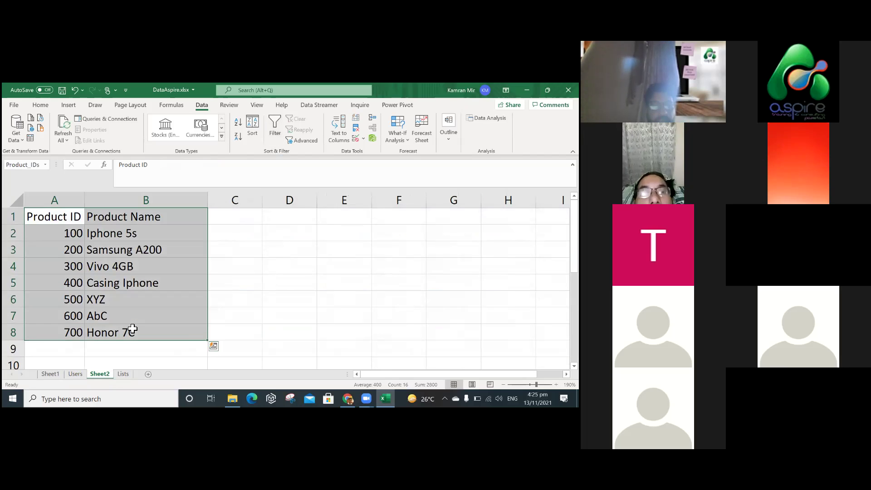
{"action": "left_click", "coordinate": [72, 234]}
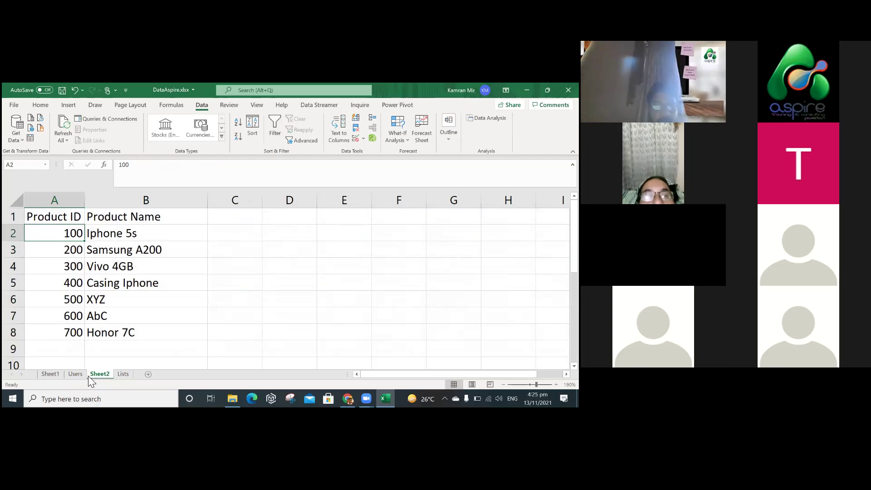
{"action": "left_click", "coordinate": [80, 219]}
{"action": "left_click", "coordinate": [79, 269], "text": "shift"}
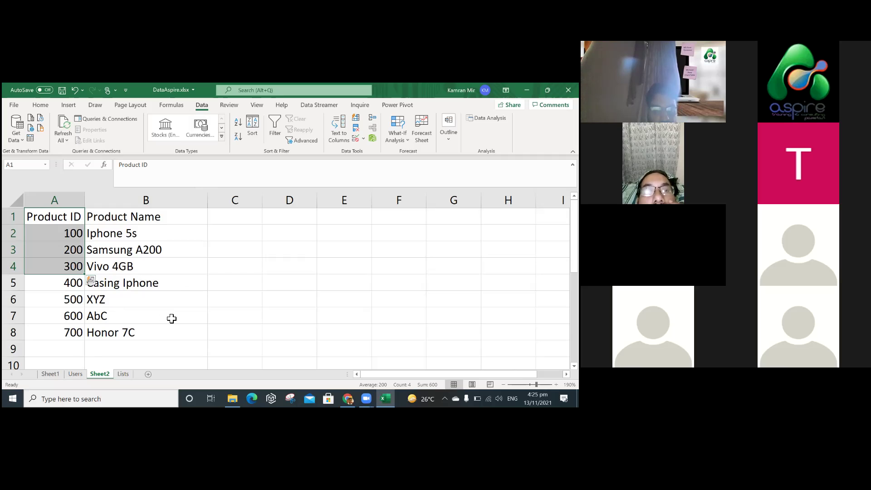
{"action": "left_click", "coordinate": [172, 318]}
{"action": "left_click_drag", "start_coordinate": [64, 222], "coordinate": [146, 338]}
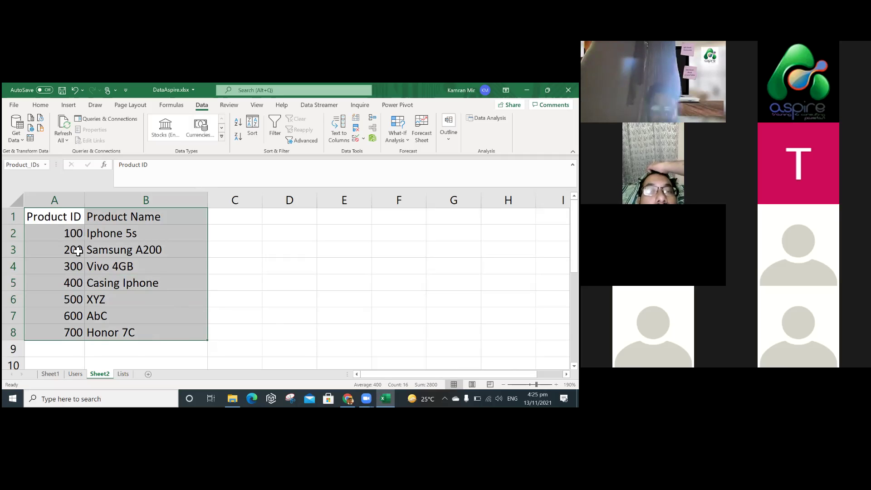
{"action": "left_click_drag", "start_coordinate": [62, 217], "coordinate": [69, 336]}
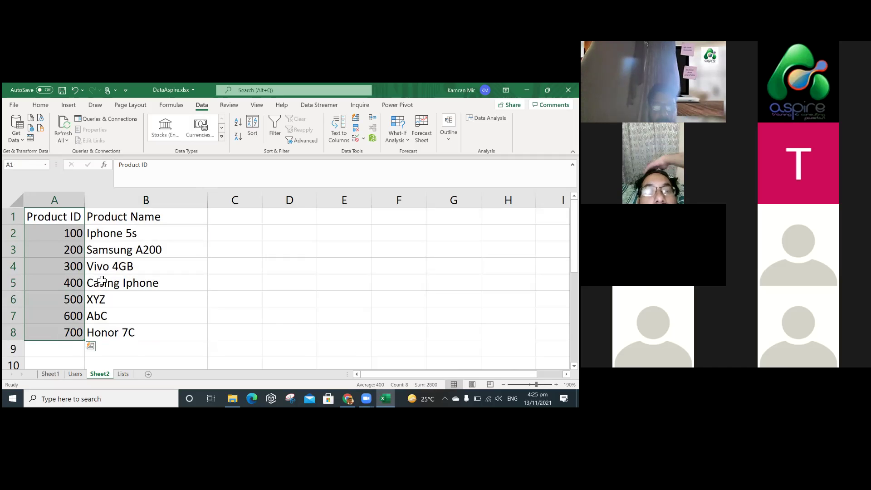
{"action": "left_click", "coordinate": [128, 222]}
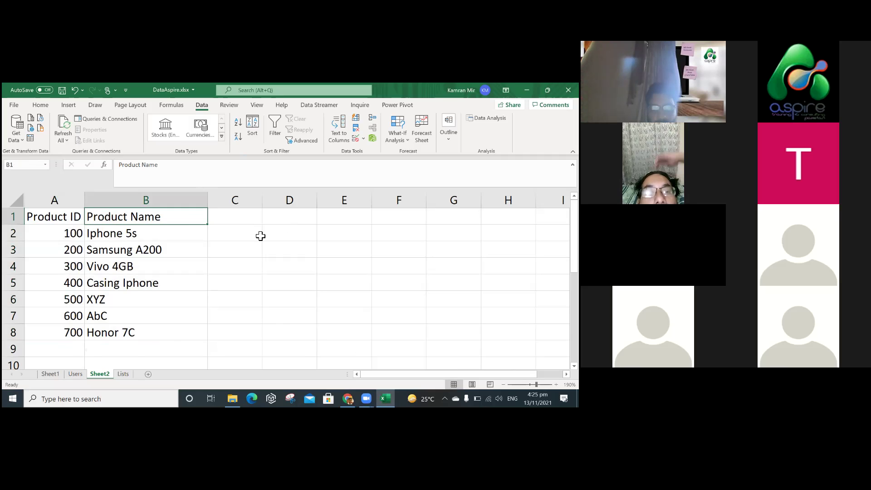
{"action": "left_click", "coordinate": [240, 222]}
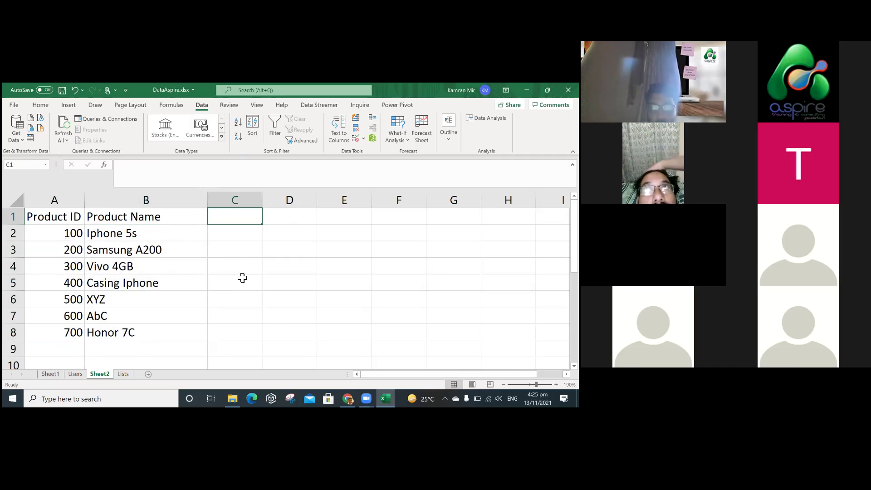
{"action": "left_click_drag", "start_coordinate": [75, 216], "coordinate": [142, 340]}
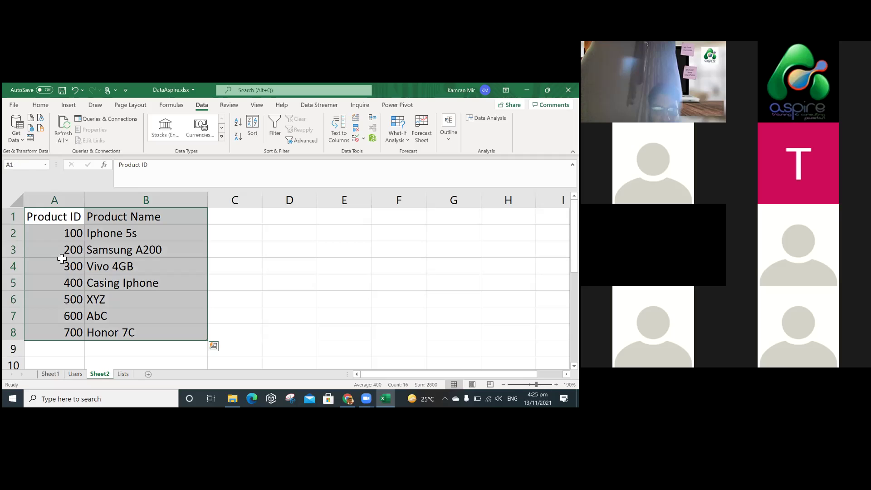
{"action": "right_click", "coordinate": [62, 314]}
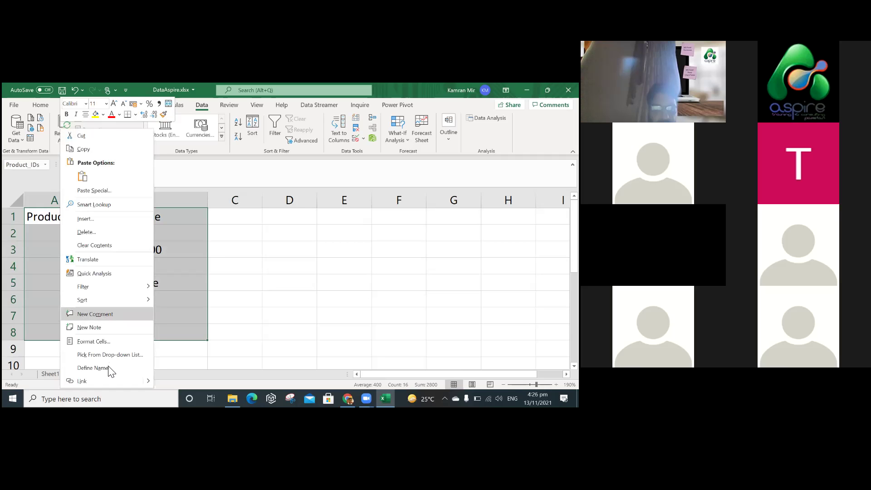
{"action": "left_click", "coordinate": [153, 365]}
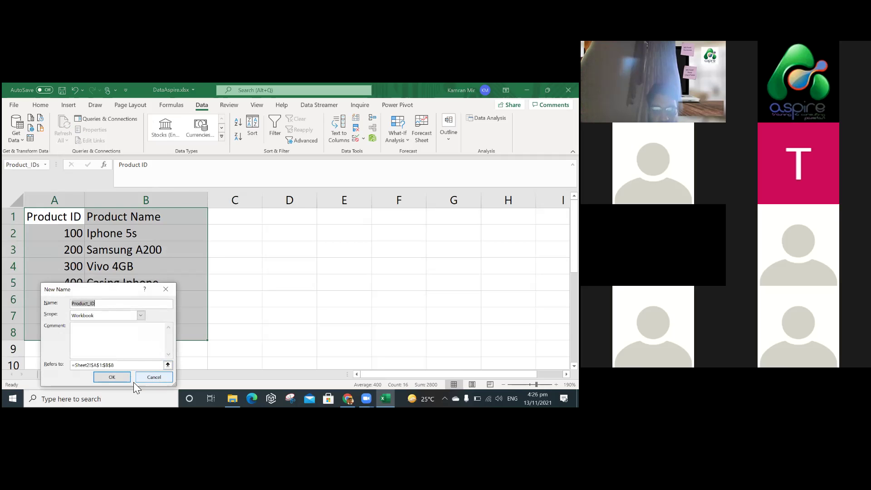
{"action": "left_click", "coordinate": [111, 377]}
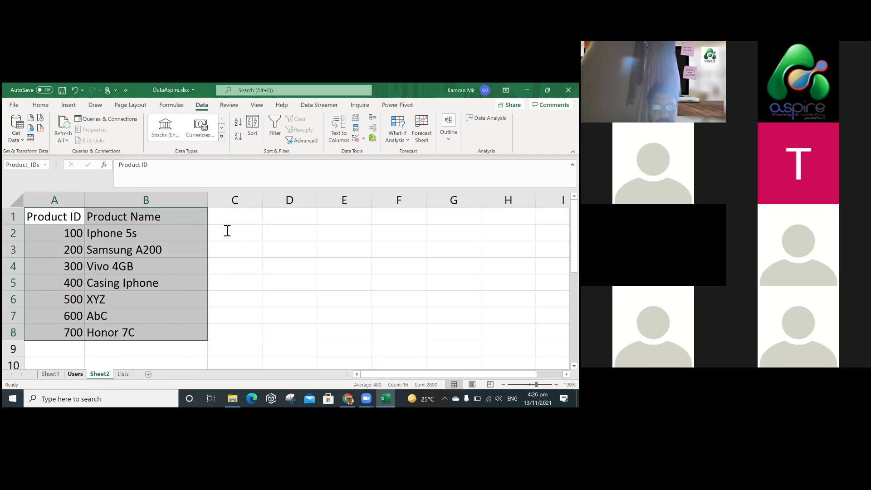
{"action": "key", "text": "ctrl+Page_Up"}
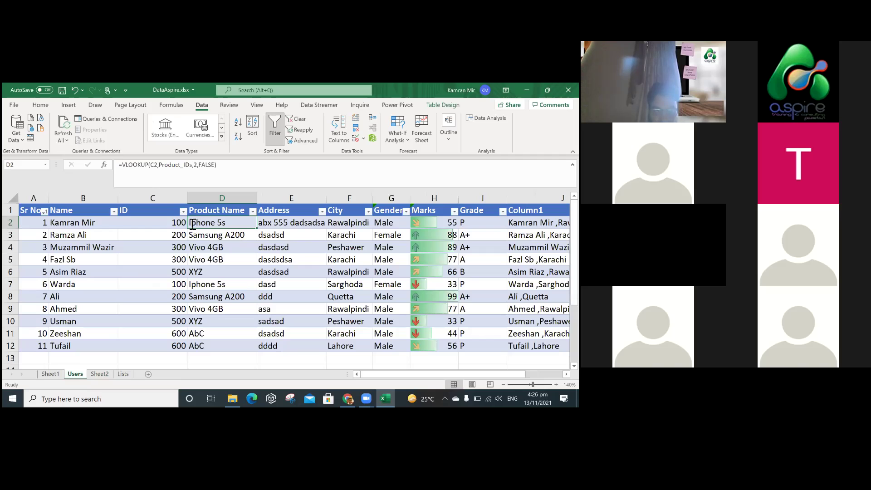
{"action": "double_click", "coordinate": [199, 224]}
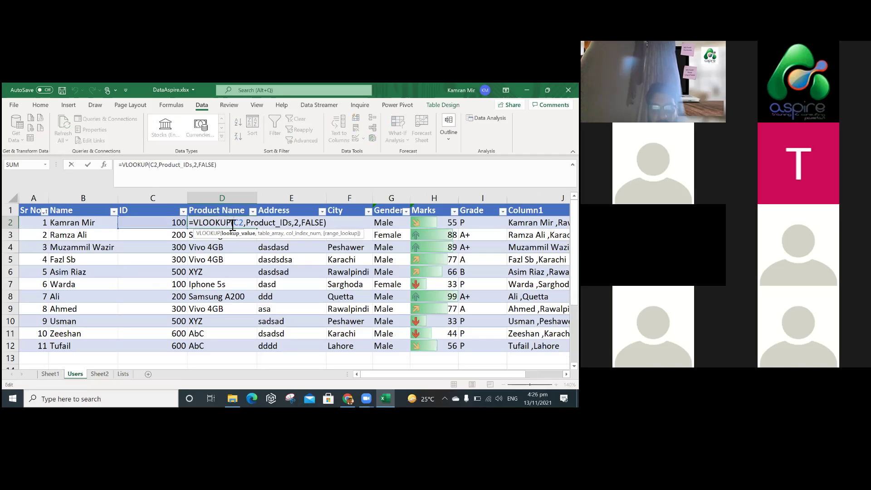
{"action": "left_click_drag", "start_coordinate": [233, 225], "coordinate": [245, 225]}
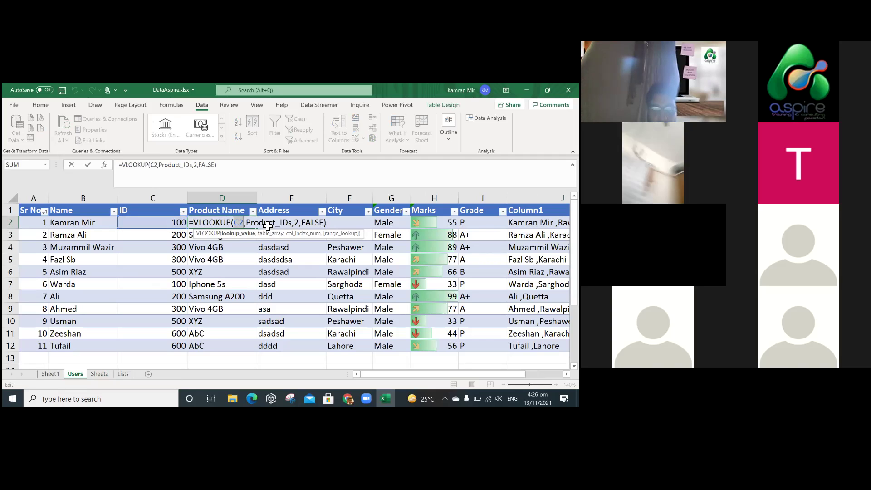
{"action": "left_click", "coordinate": [267, 226]}
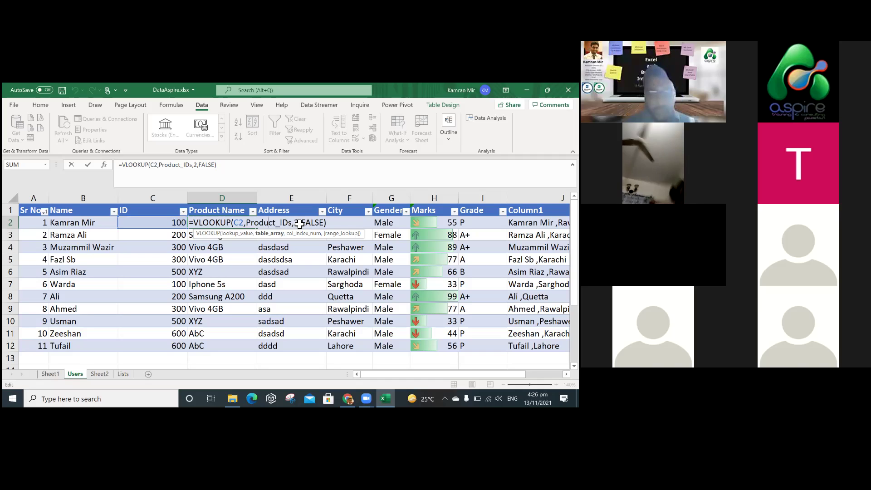
{"action": "left_click", "coordinate": [300, 223]}
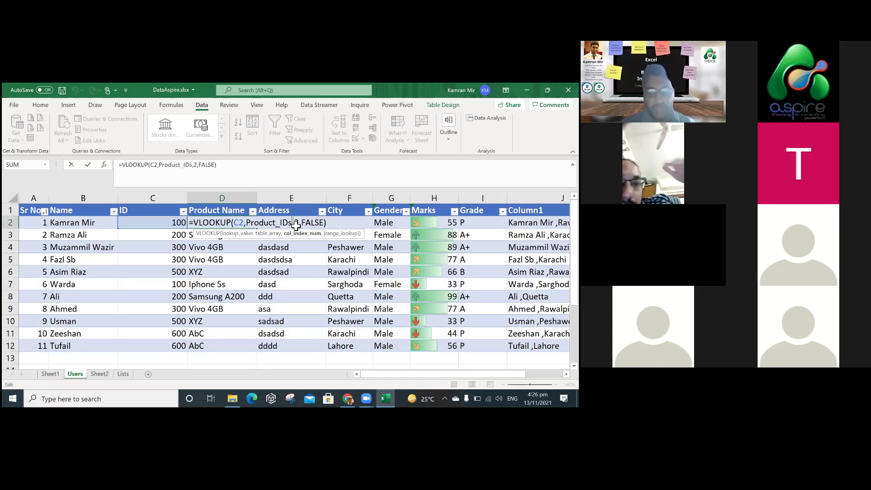
{"action": "left_click_drag", "start_coordinate": [301, 223], "coordinate": [324, 226]}
{"action": "left_click", "coordinate": [327, 227]}
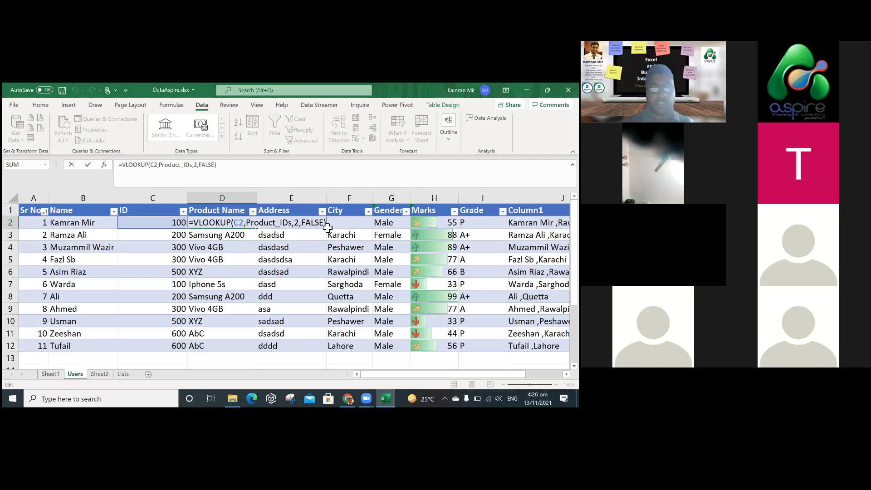
{"action": "key", "text": "Return"}
{"action": "left_click", "coordinate": [165, 225]}
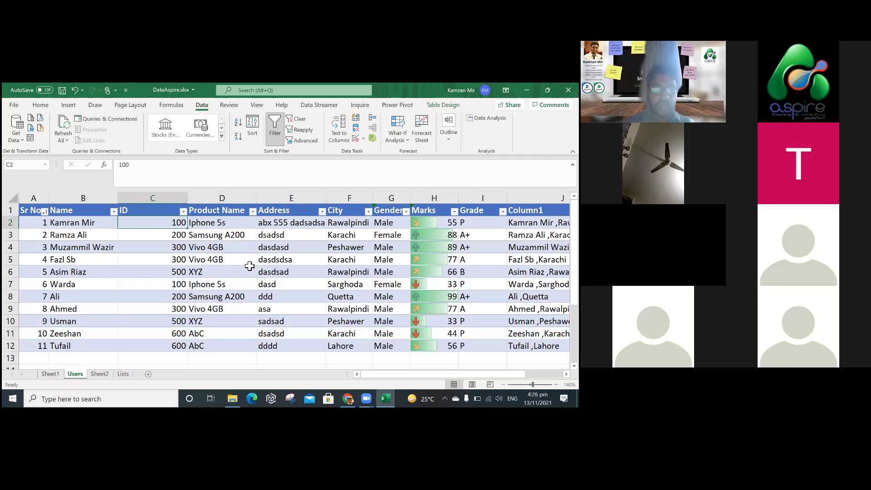
{"action": "left_click", "coordinate": [234, 300]}
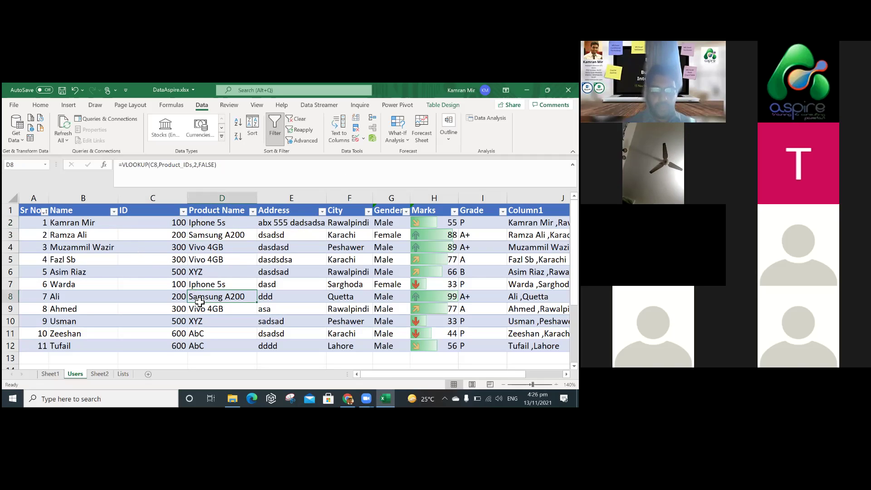
{"action": "key", "text": "Left"}
{"action": "key", "text": "Left"}
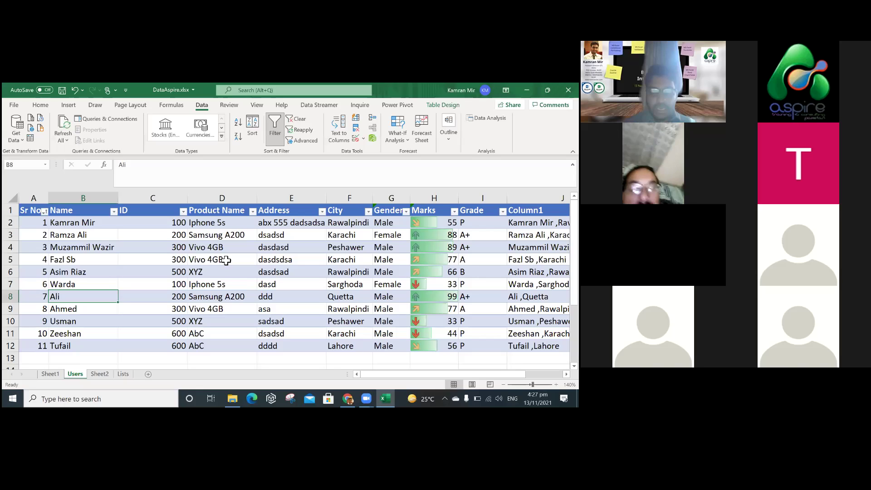
{"action": "key", "text": "Right"}
{"action": "key", "text": "Right"}
{"action": "key", "text": "Right"}
{"action": "key", "text": "Right"}
{"action": "key", "text": "Right"}
{"action": "key", "text": "Up"}
{"action": "key", "text": "Up"}
{"action": "key", "text": "Up"}
{"action": "key", "text": "Up"}
{"action": "key", "text": "Up"}
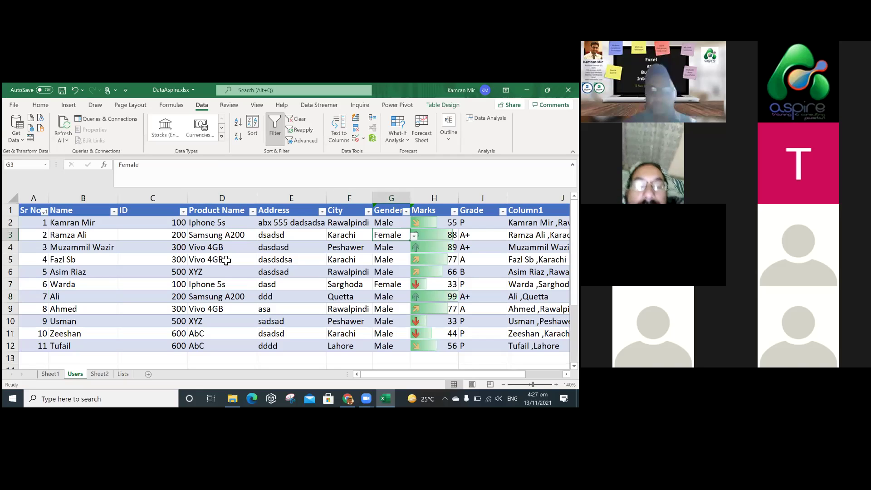
{"action": "key", "text": "Right"}
{"action": "key", "text": "Right"}
{"action": "key", "text": "Right"}
{"action": "key", "text": "Right"}
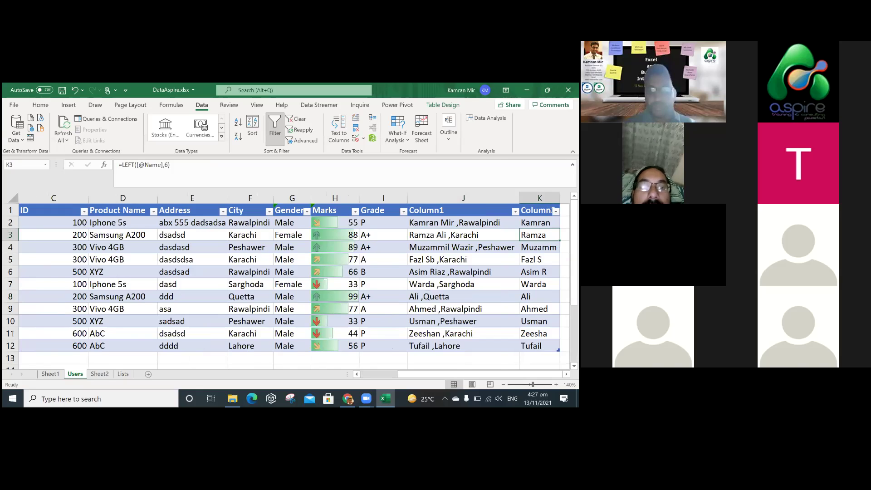
Rename Column1 to 'Name and City', type 'First Nam' in the next header, then switch to Prezi.
{"action": "left_click", "coordinate": [463, 210]}
{"action": "type", "text": "Co"}
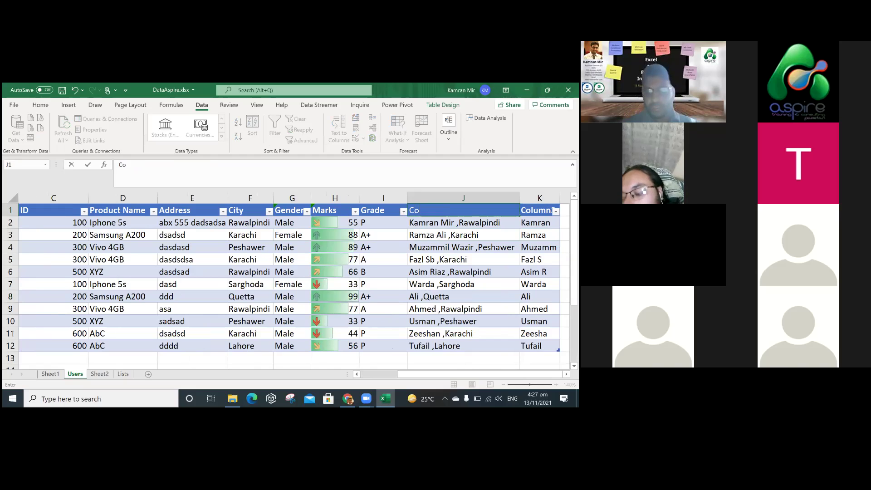
{"action": "key", "text": "BackSpace"}
{"action": "key", "text": "BackSpace"}
{"action": "type", "text": "N"}
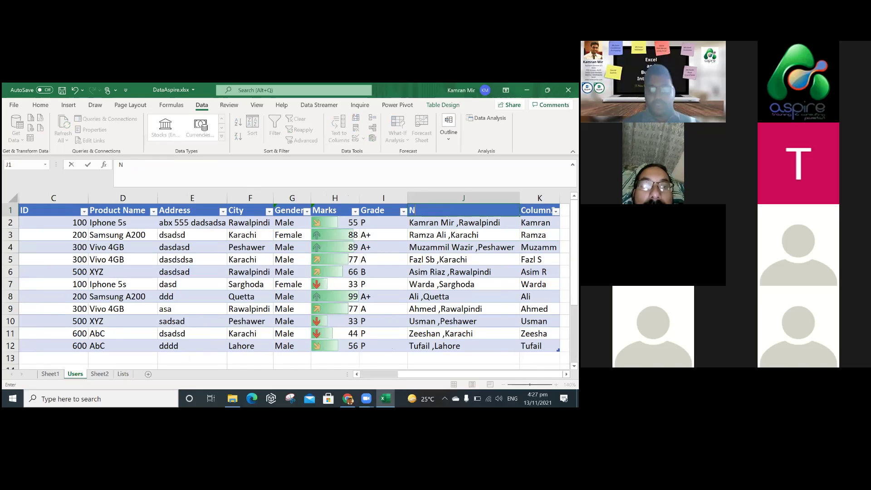
{"action": "type", "text": "ame and City"}
{"action": "key", "text": "Tab"}
{"action": "type", "text": "First Nam"}
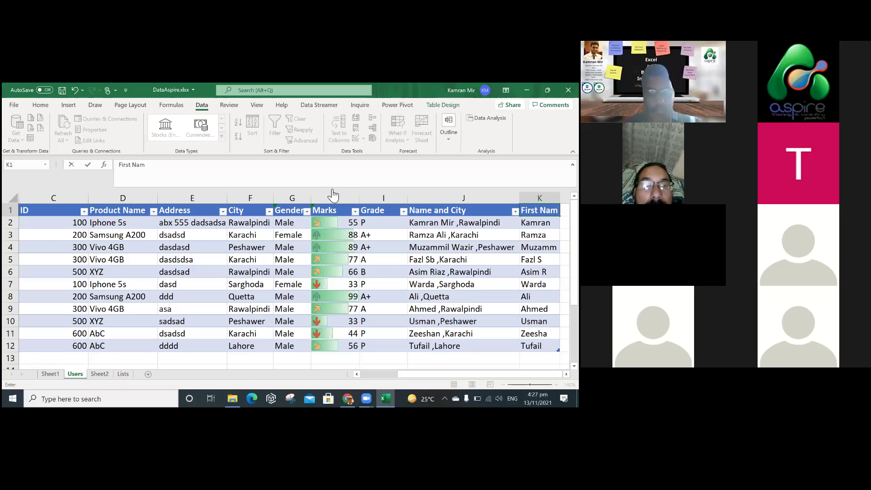
{"action": "key", "text": "alt+Tab"}
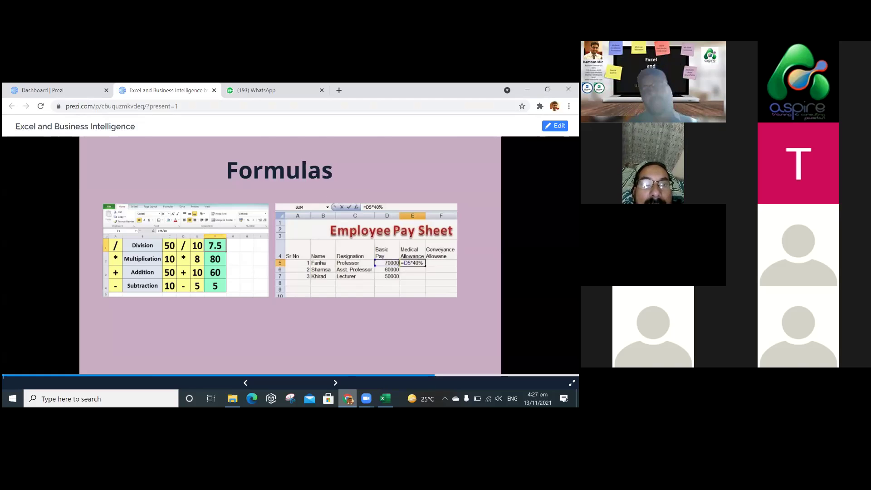
Move Prezi back to the overview and on to the Pivot Chart/Table slide, then return to Excel.
{"action": "key", "text": "Left"}
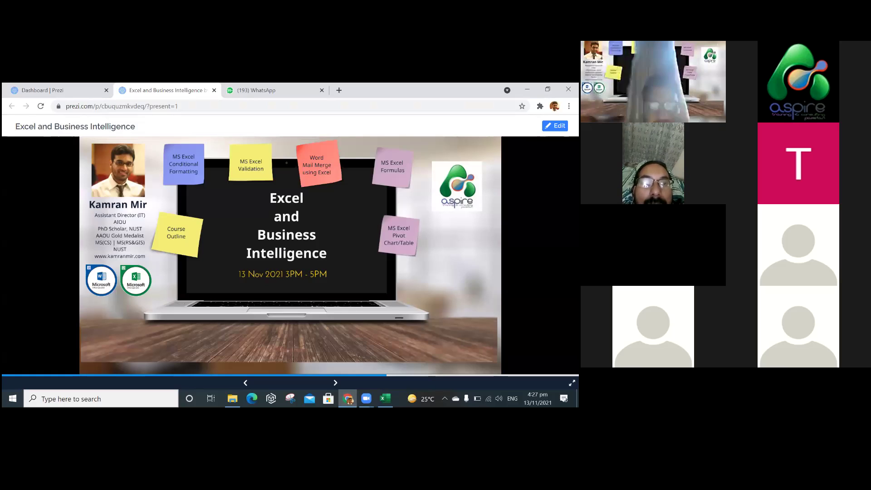
{"action": "key", "text": "Right"}
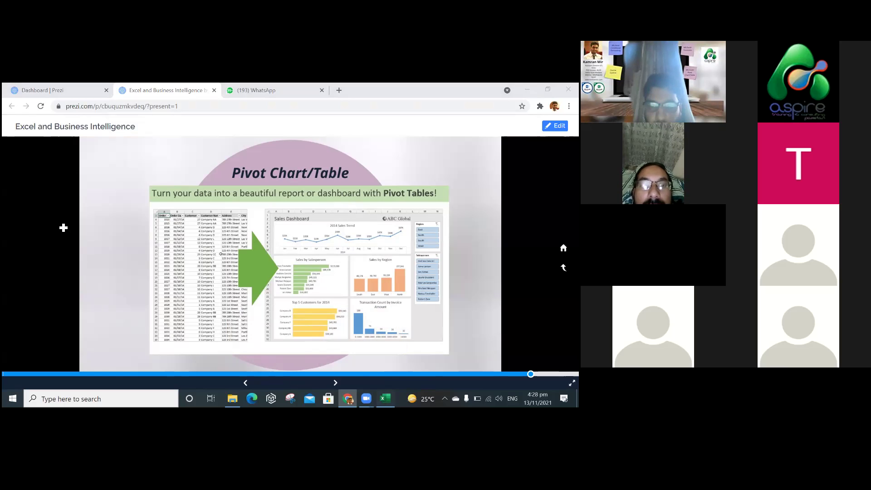
{"action": "key", "text": "alt+Tab"}
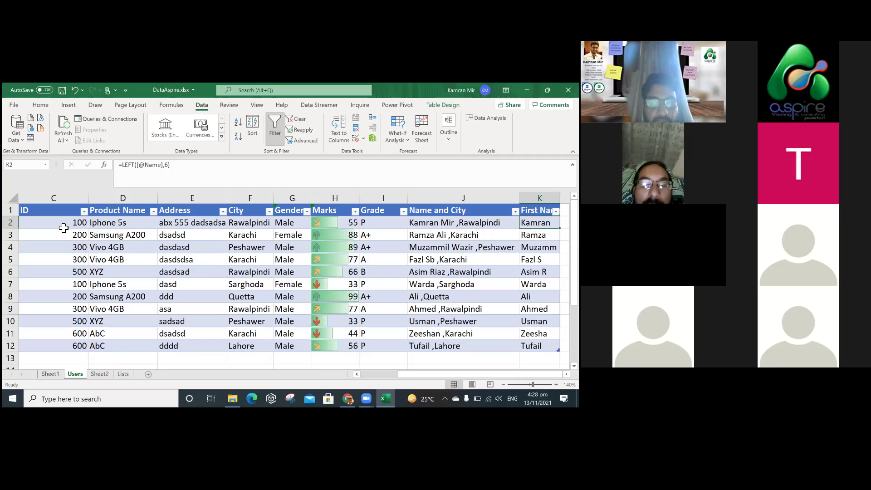
Select the Users table range A1:I12, from Sr No through Grade.
{"action": "key", "text": "Home"}
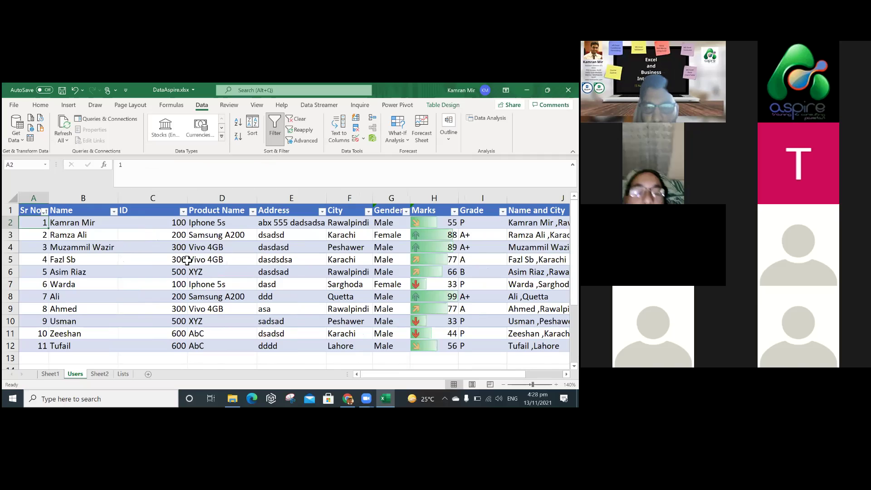
{"action": "left_click", "coordinate": [314, 360]}
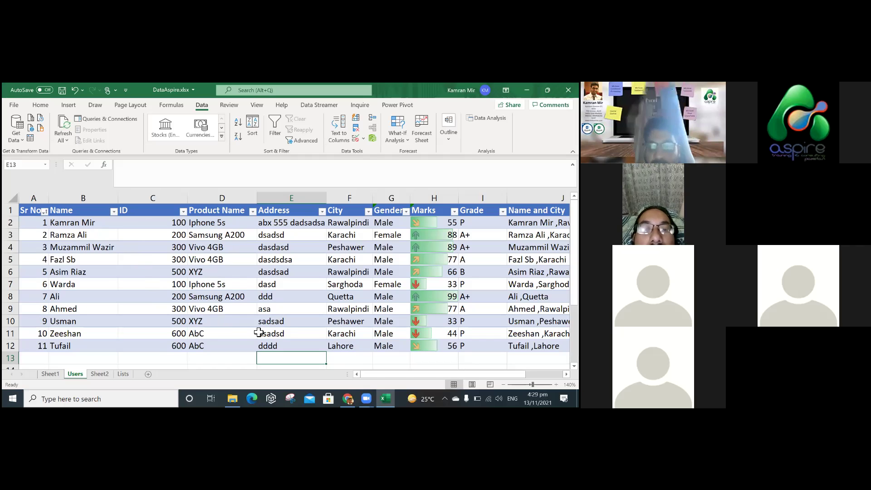
{"action": "key", "text": "ctrl+Home"}
{"action": "key", "text": "ctrl+shift+Down"}
{"action": "key", "text": "shift+Right"}
{"action": "key", "text": "shift+Right"}
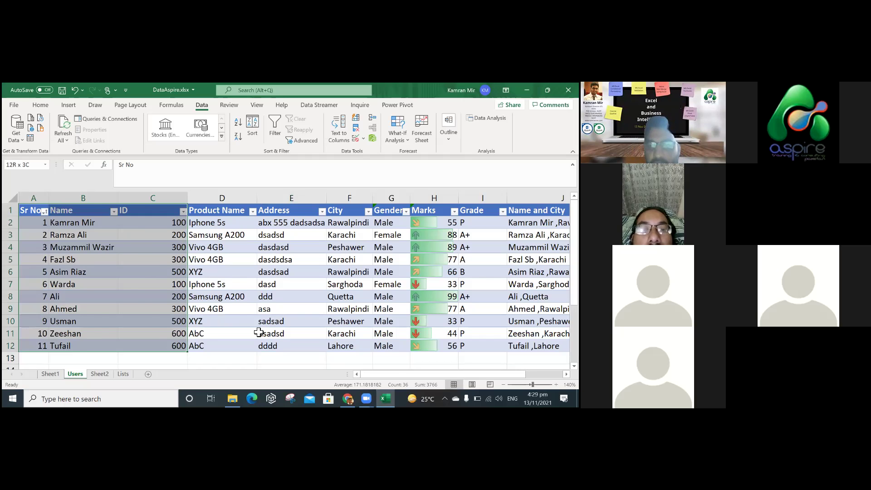
{"action": "key", "text": "ctrl+shift+Right"}
{"action": "key", "text": "shift+Left"}
{"action": "key", "text": "shift+Left"}
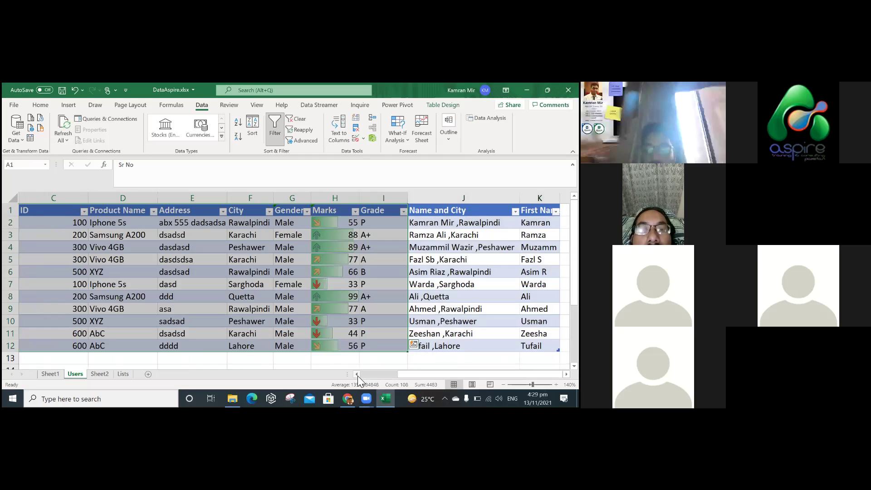
{"action": "scroll", "coordinate": [356, 311], "scroll_direction": "left", "scroll_amount": 2}
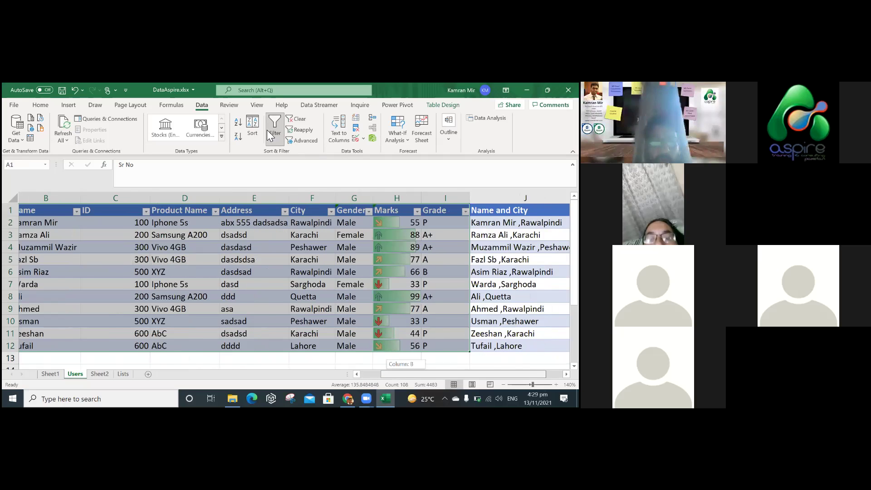
Insert a PivotTable from Table1 onto a new worksheet.
{"action": "left_click", "coordinate": [72, 105]}
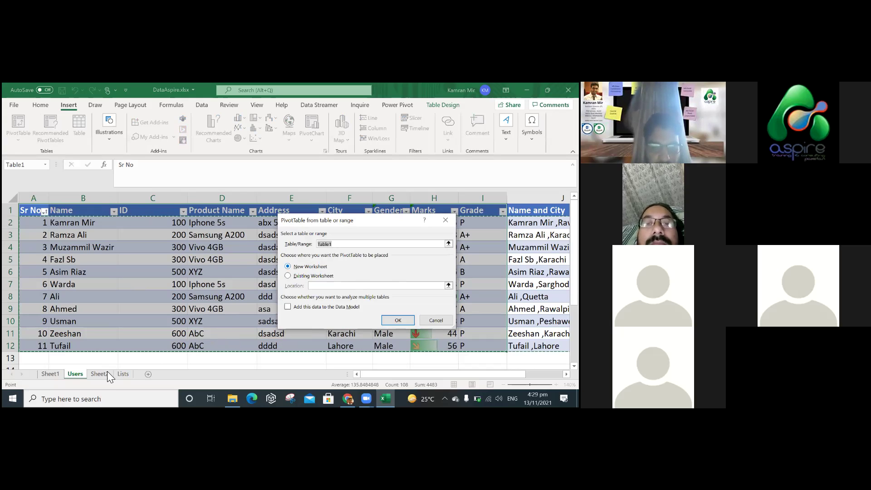
{"action": "key", "text": "Return"}
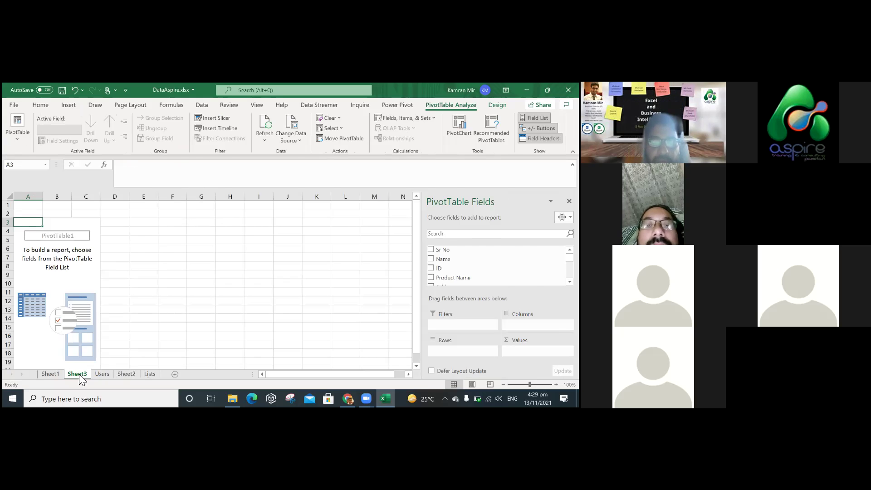
Add City as the row labels of the Sheet3 PivotTable.
{"action": "left_click", "coordinate": [102, 374]}
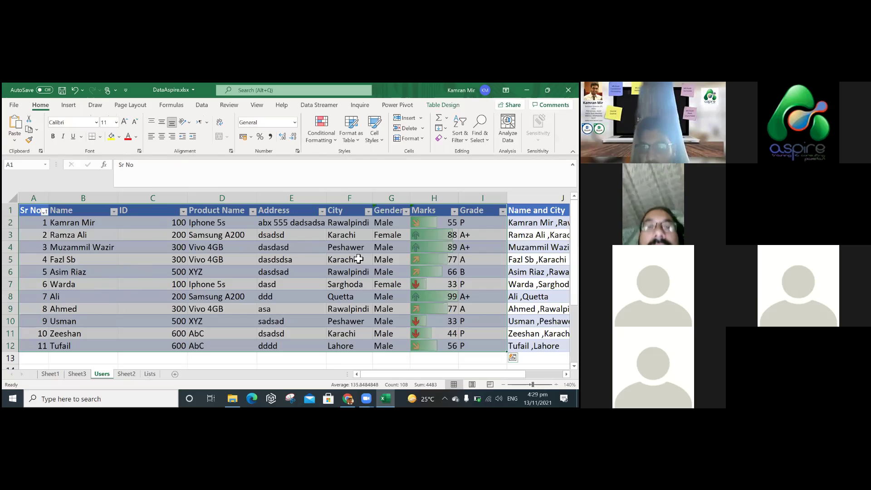
{"action": "key", "text": "ctrl+Page_Up"}
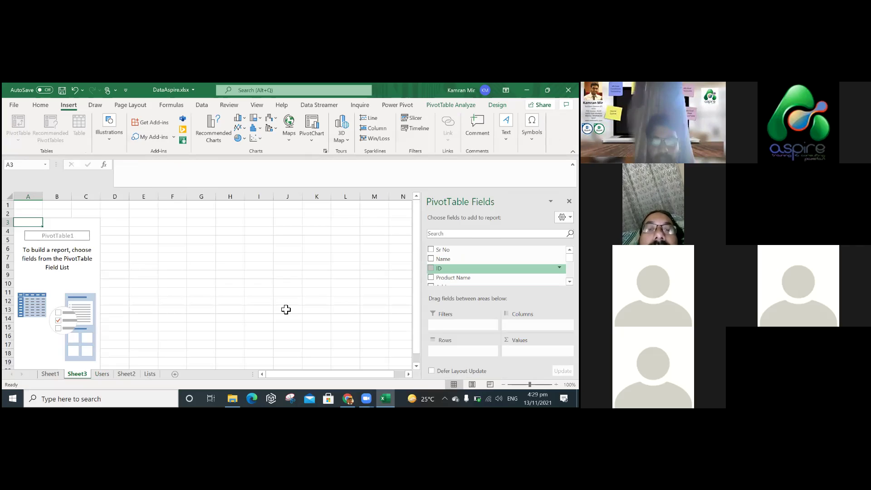
{"action": "scroll", "coordinate": [494, 275], "scroll_direction": "down", "scroll_amount": 3}
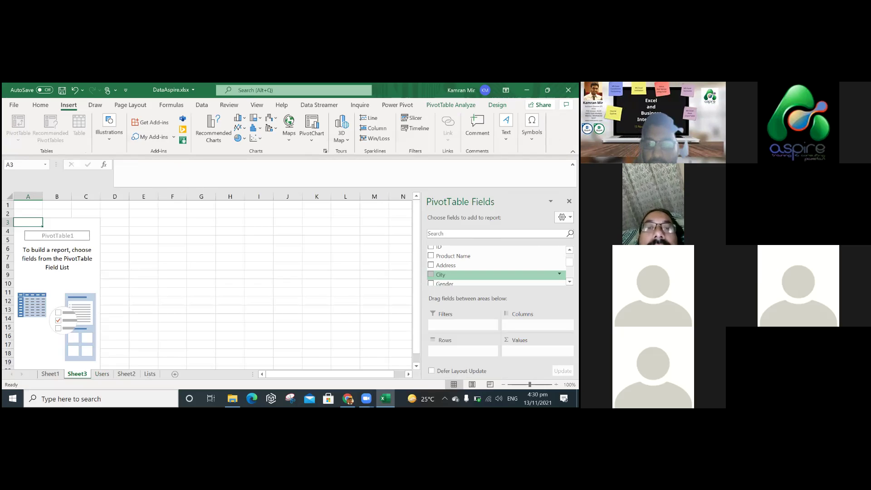
{"action": "left_click", "coordinate": [430, 274]}
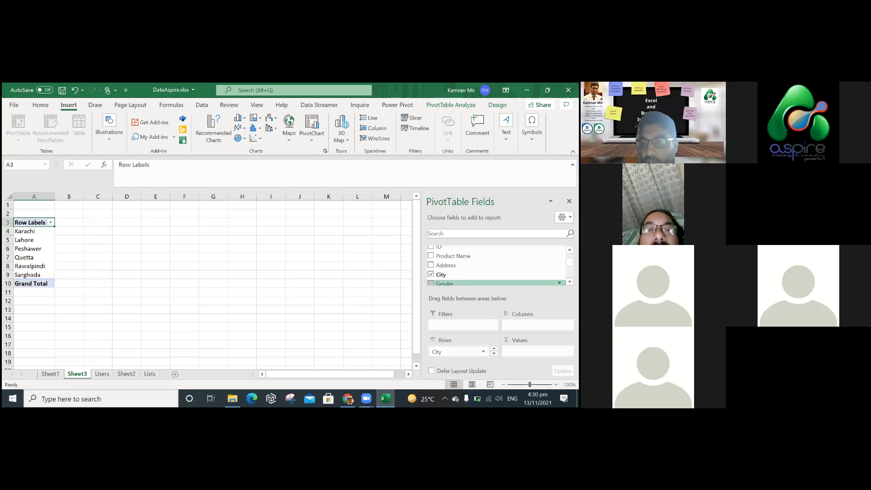
{"action": "scroll", "coordinate": [497, 266], "scroll_direction": "up", "scroll_amount": 2}
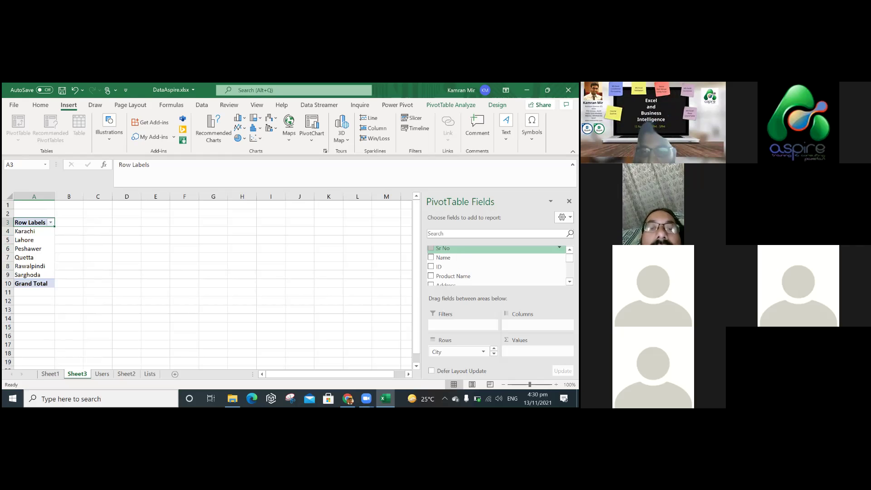
{"action": "scroll", "coordinate": [498, 266], "scroll_direction": "down", "scroll_amount": 2}
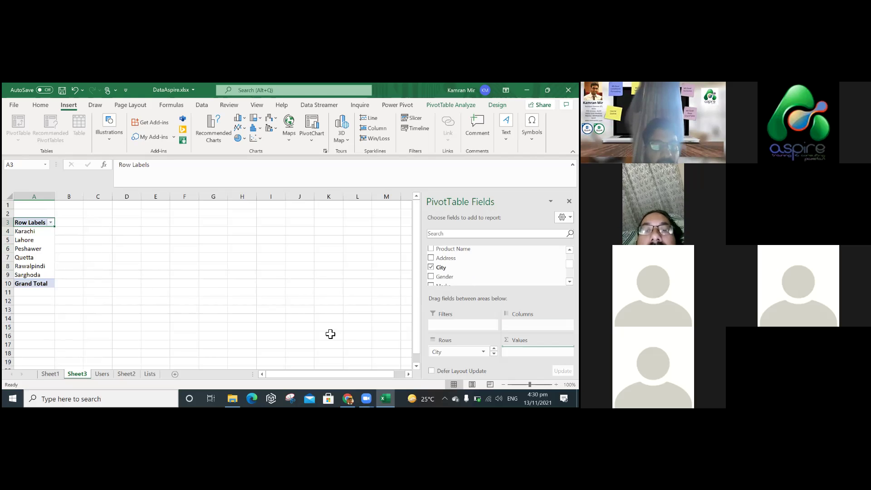
Add Sr No to Values and summarise it as a Count per city.
{"action": "left_click_drag", "start_coordinate": [538, 351], "coordinate": [537, 351]}
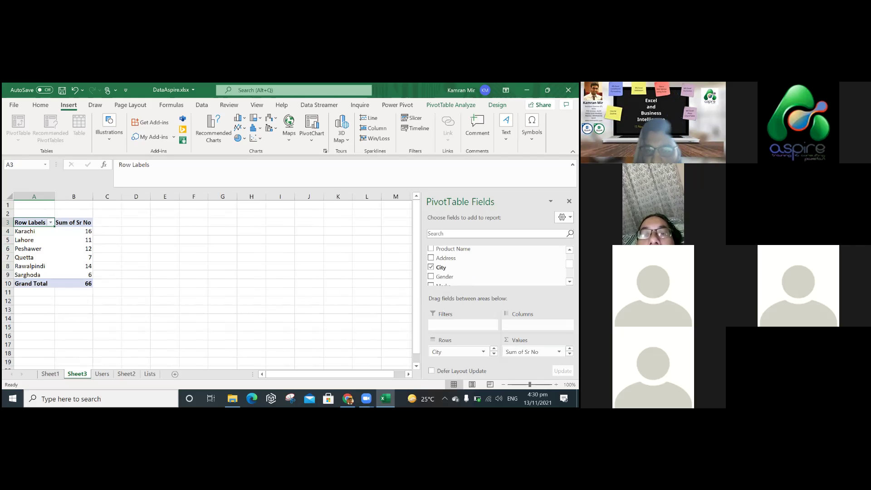
{"action": "left_click", "coordinate": [559, 352]}
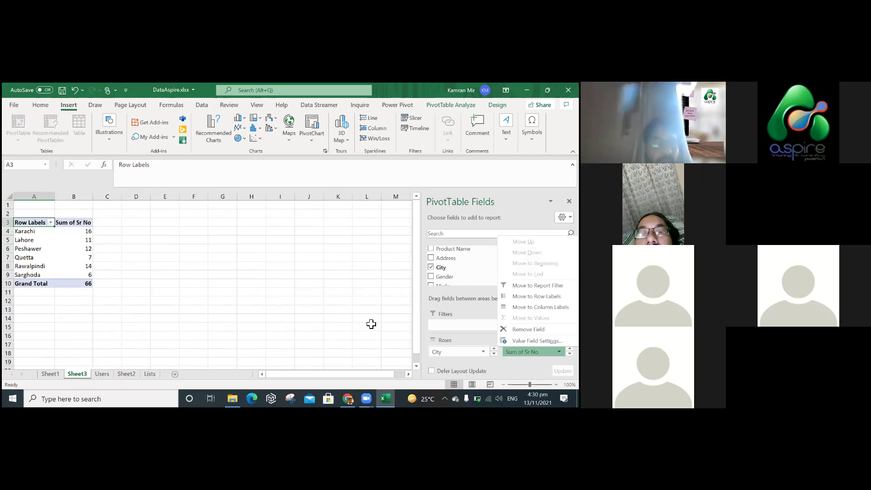
{"action": "key", "text": "n"}
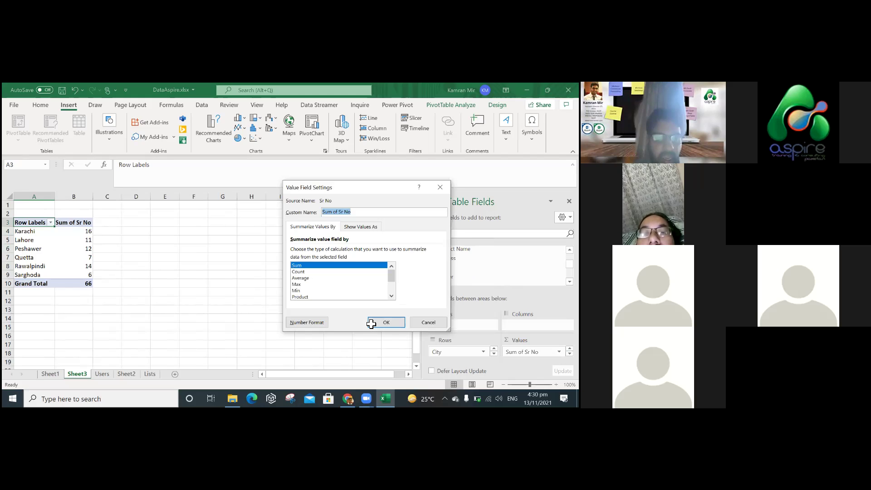
{"action": "left_click", "coordinate": [371, 323]}
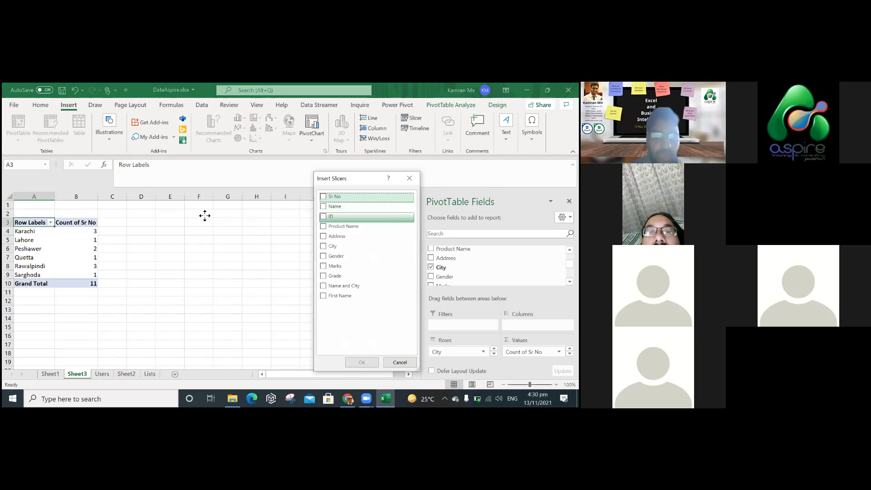
Position the City slicer, try single-city filters, then multi-select all six cities.
{"action": "left_click_drag", "start_coordinate": [205, 215], "coordinate": [194, 215]}
{"action": "left_click", "coordinate": [195, 231]}
{"action": "left_click", "coordinate": [193, 243]}
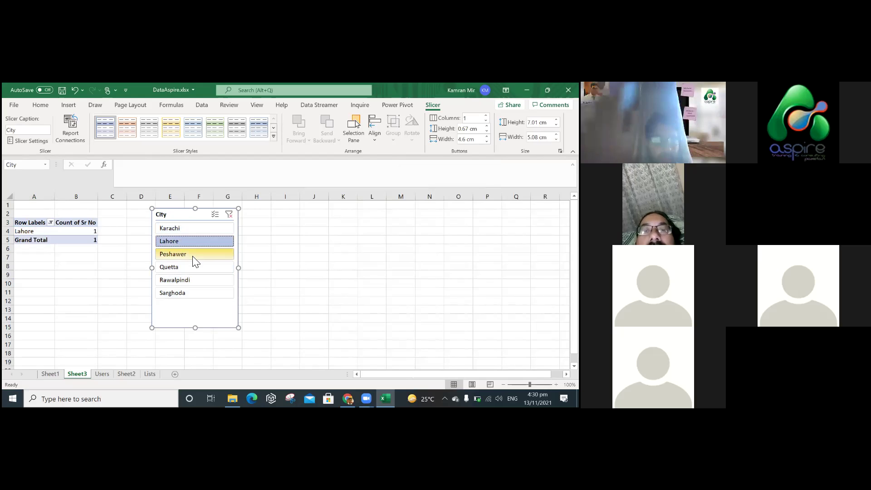
{"action": "left_click", "coordinate": [194, 255]}
{"action": "left_click", "coordinate": [197, 228]}
{"action": "left_click", "coordinate": [214, 215]}
{"action": "left_click", "coordinate": [213, 241]}
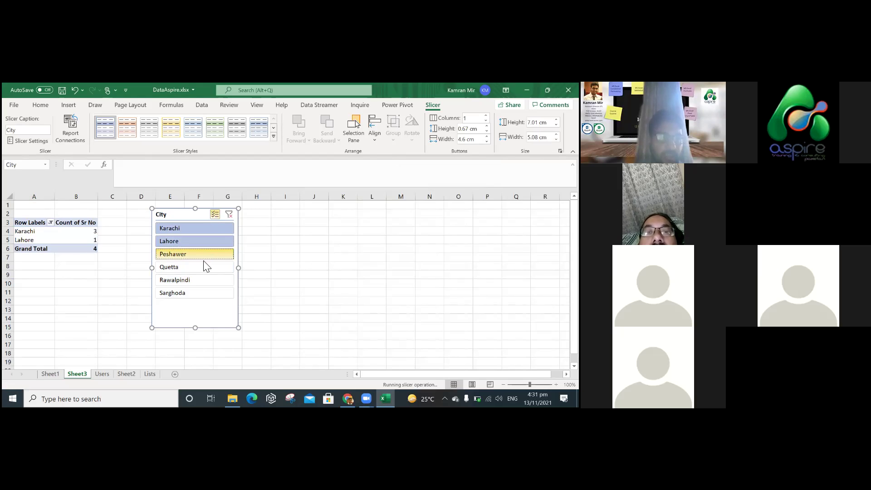
{"action": "left_click", "coordinate": [205, 268]}
{"action": "left_click", "coordinate": [203, 279]}
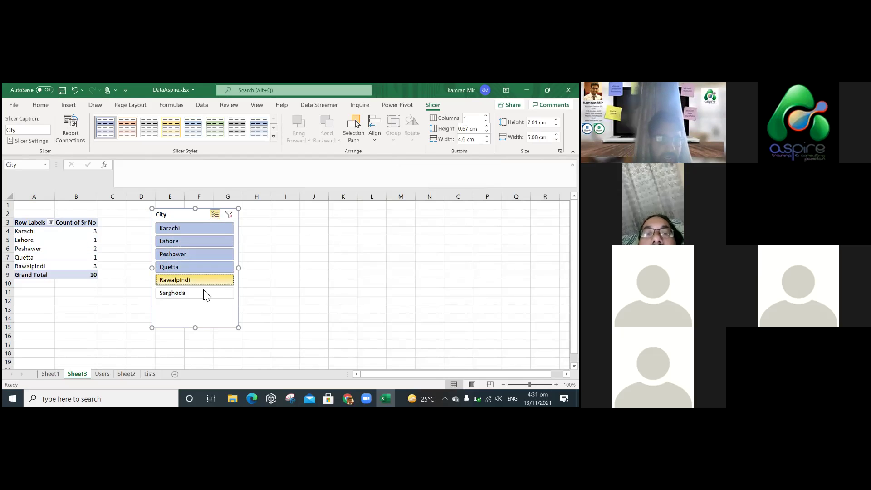
{"action": "left_click", "coordinate": [203, 293]}
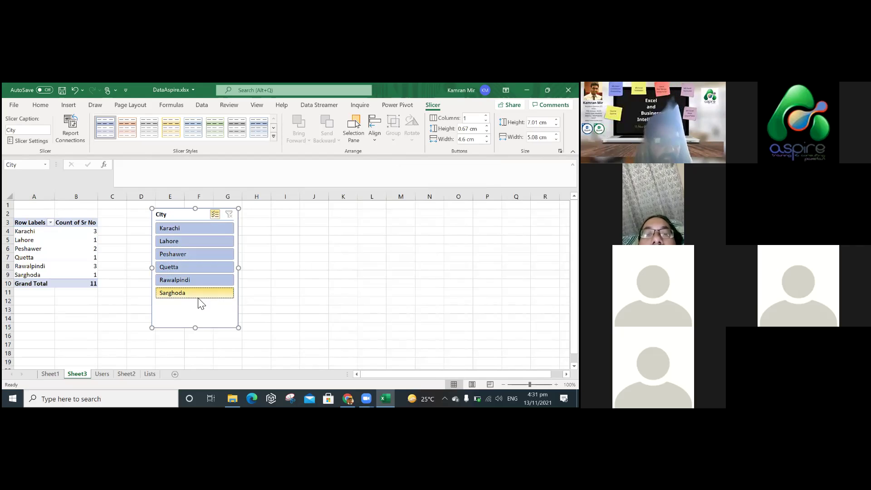
{"action": "left_click", "coordinate": [55, 242]}
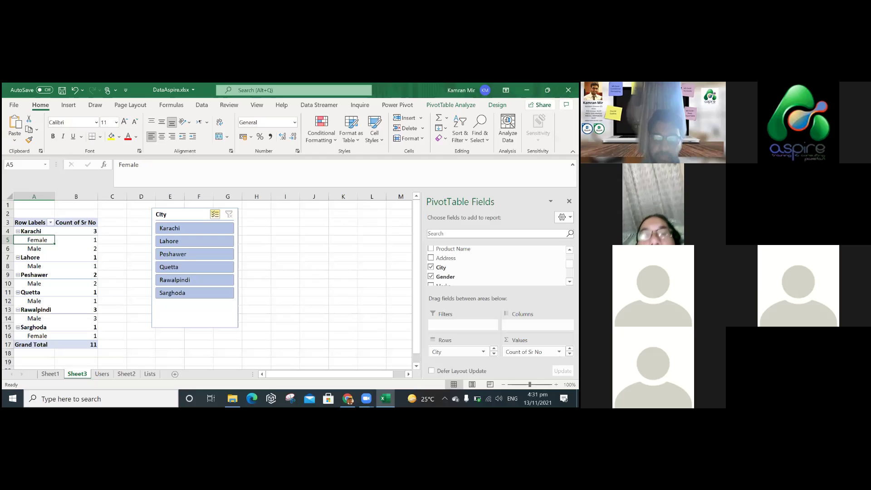
Remove City from the pivot rows to leave counts by Gender: Female 2, Male 9.
{"action": "left_click_drag", "start_coordinate": [501, 291], "coordinate": [501, 251]}
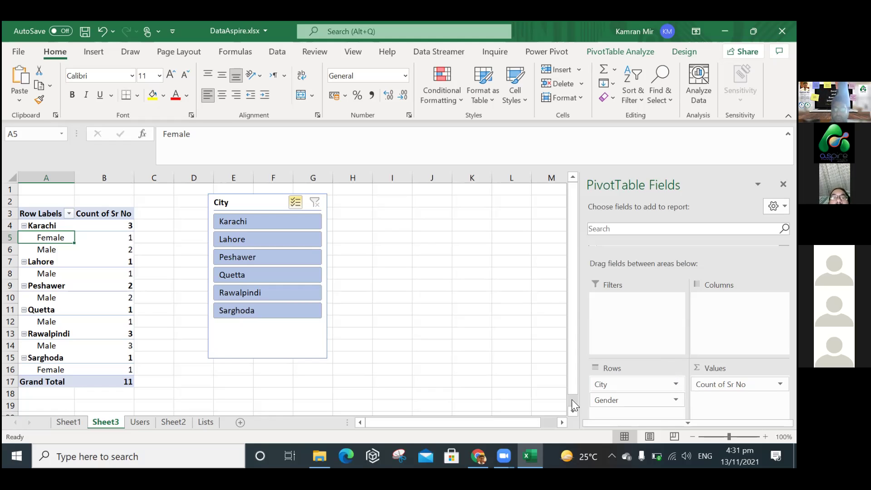
{"action": "left_click_drag", "start_coordinate": [629, 384], "coordinate": [416, 366]}
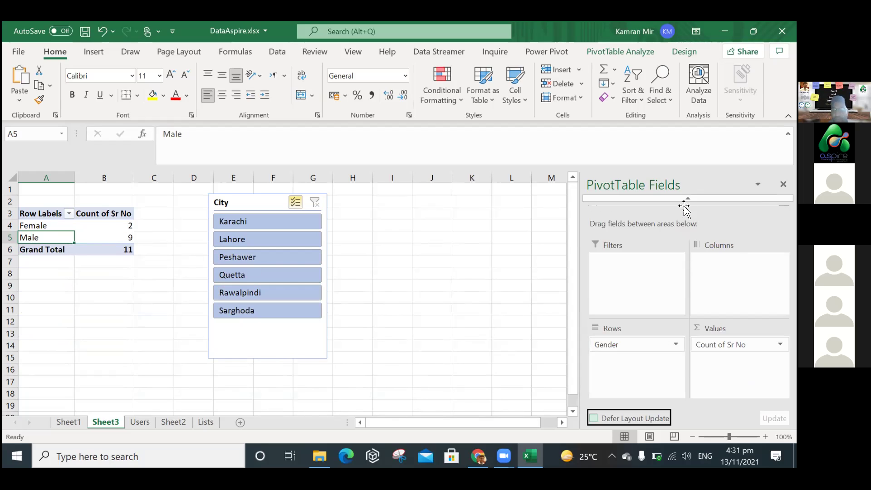
{"action": "left_click_drag", "start_coordinate": [687, 199], "coordinate": [684, 204]}
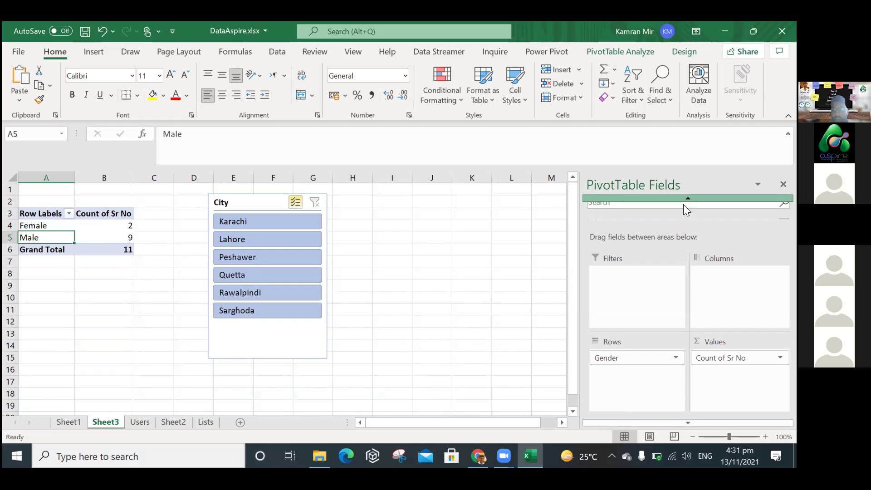
Preview Recommended PivotTables for the Users table, then create a PivotChart on a new worksheet.
{"action": "left_click", "coordinate": [93, 52]}
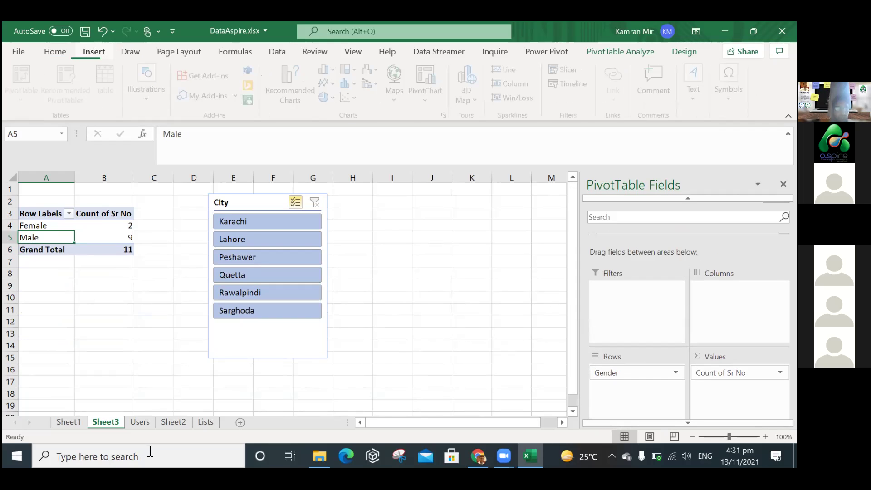
{"action": "left_click", "coordinate": [147, 422], "text": "ctrl"}
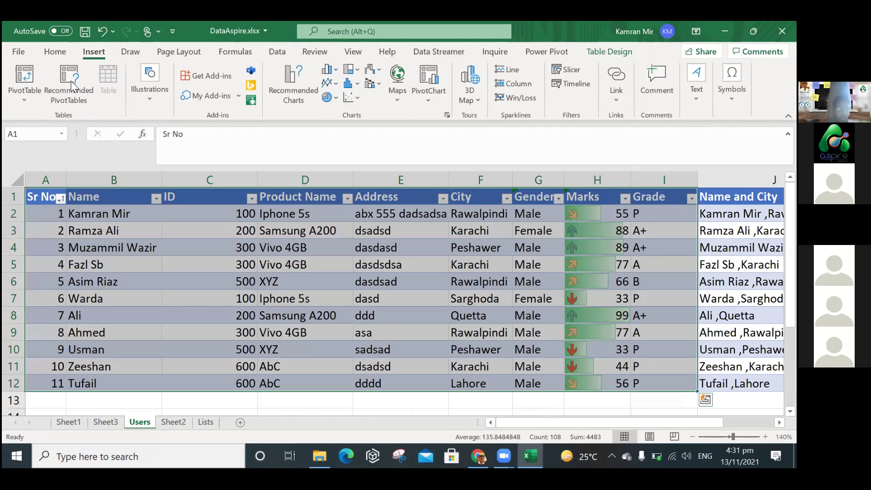
{"action": "left_click", "coordinate": [72, 84]}
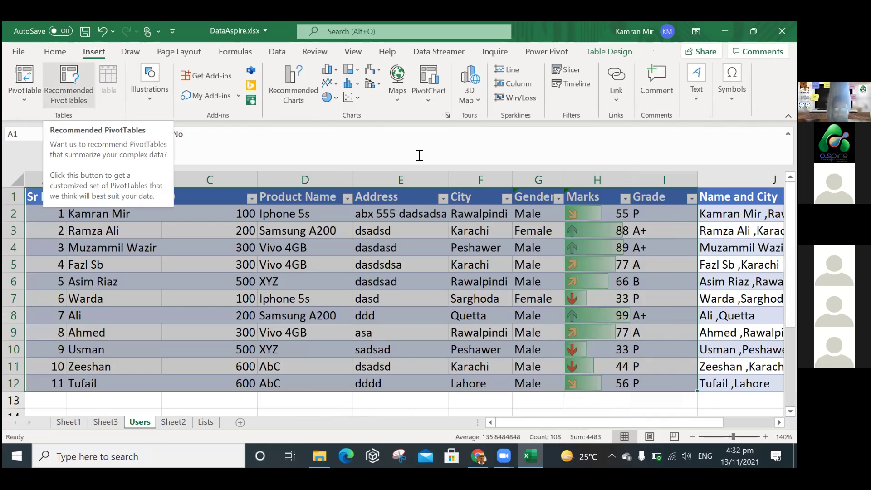
{"action": "key", "text": "Escape"}
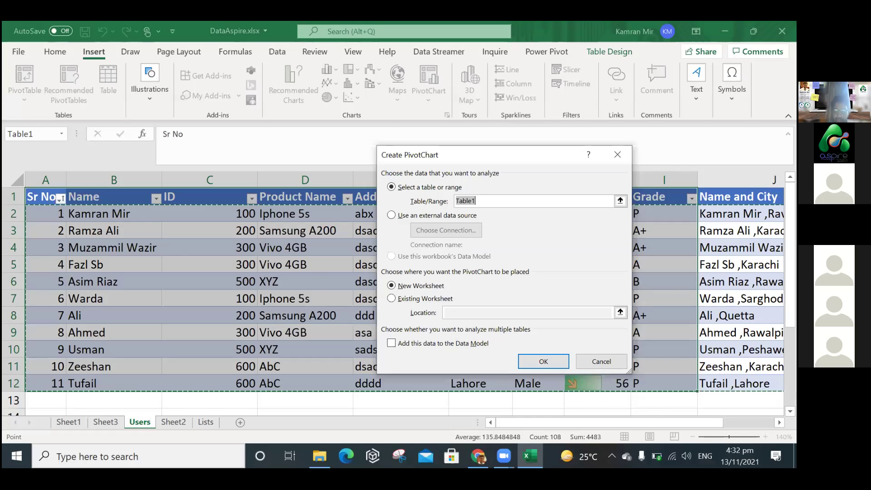
{"action": "key", "text": "Return"}
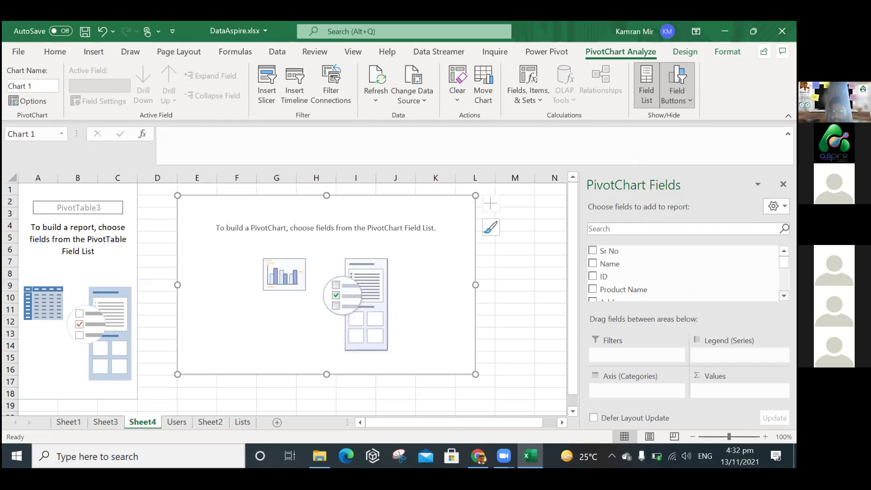
Make Product Name the PivotChart's only category field.
{"action": "scroll", "coordinate": [597, 297], "scroll_direction": "down", "scroll_amount": 1}
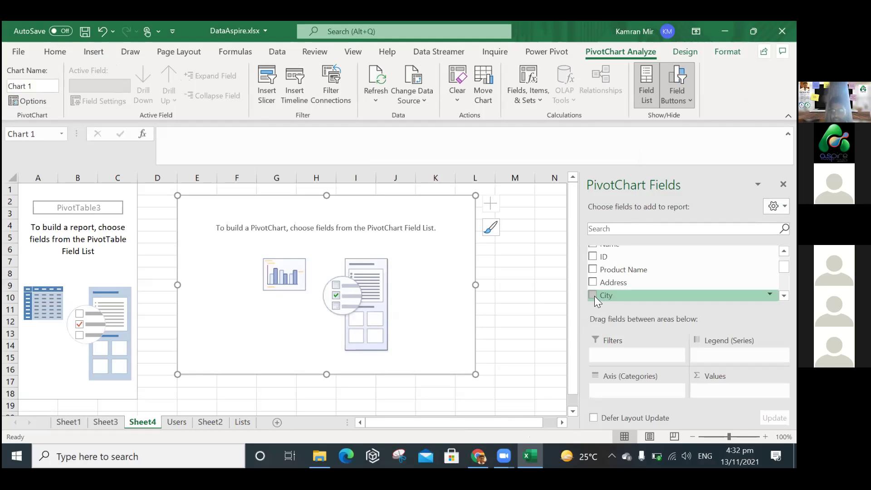
{"action": "left_click", "coordinate": [593, 296]}
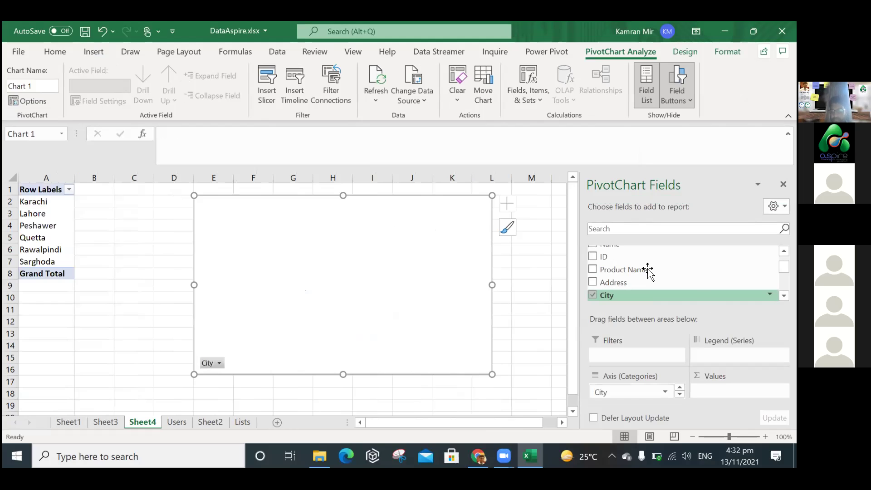
{"action": "left_click", "coordinate": [594, 270]}
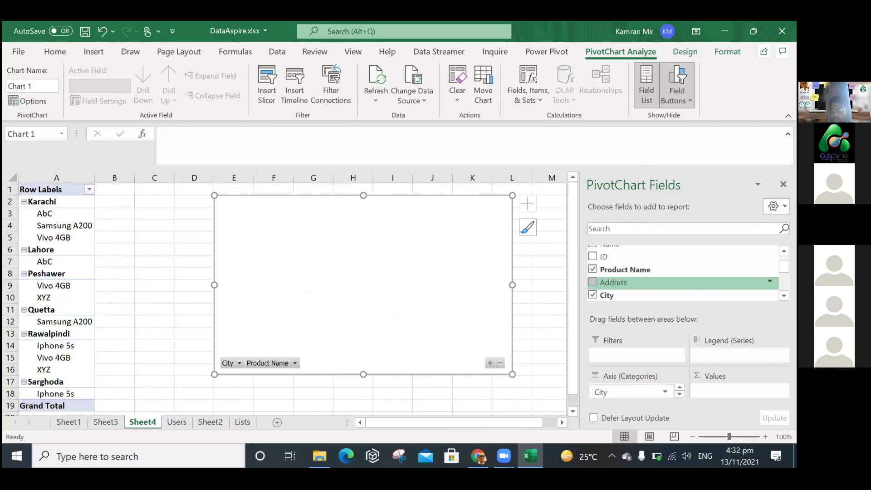
{"action": "left_click", "coordinate": [593, 295]}
Add ID to the values summarized by Count, then switch to the Users sheet.
{"action": "scroll", "coordinate": [635, 259], "scroll_direction": "up", "scroll_amount": 1}
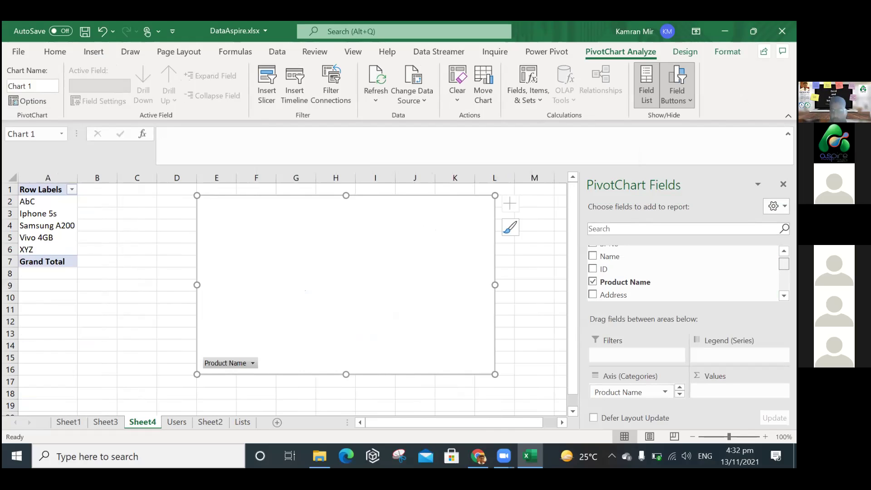
{"action": "left_click_drag", "start_coordinate": [615, 270], "coordinate": [731, 390]}
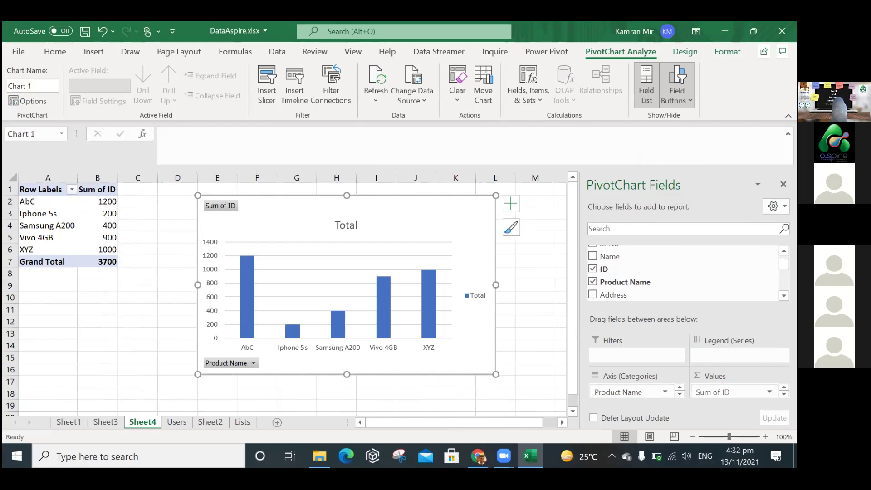
{"action": "left_click", "coordinate": [731, 392]}
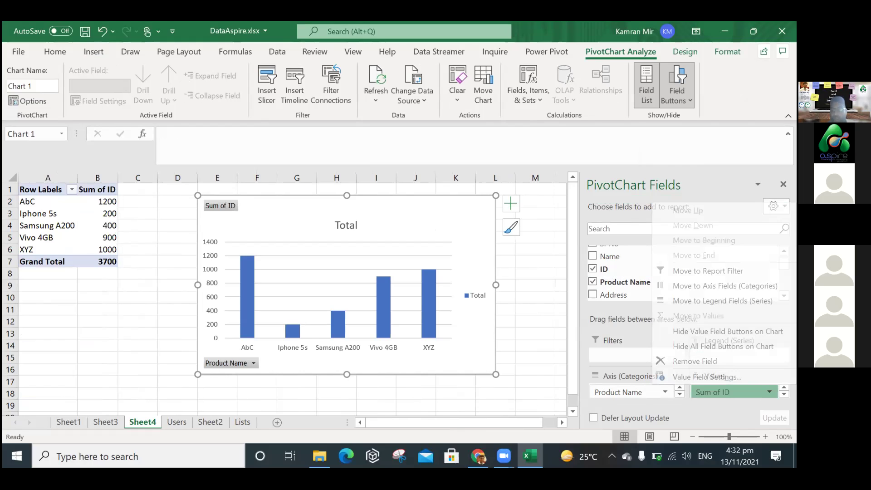
{"action": "left_click", "coordinate": [708, 376]}
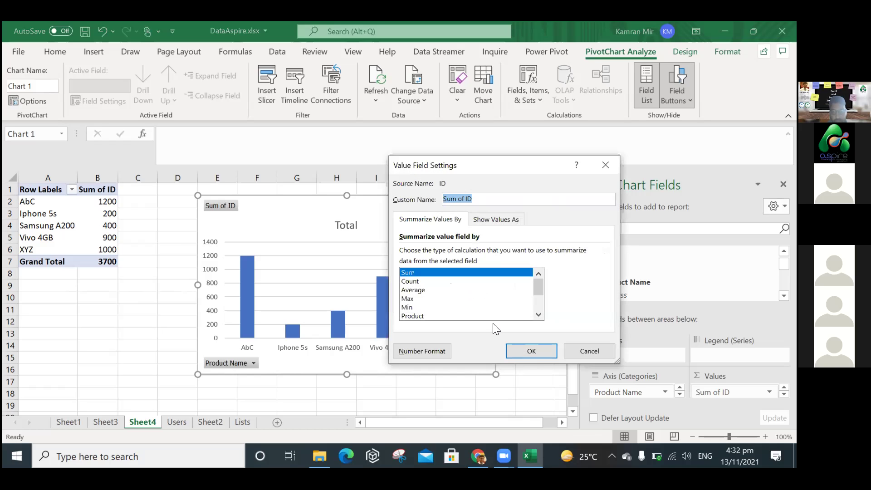
{"action": "left_click", "coordinate": [412, 282]}
{"action": "key", "text": "Return"}
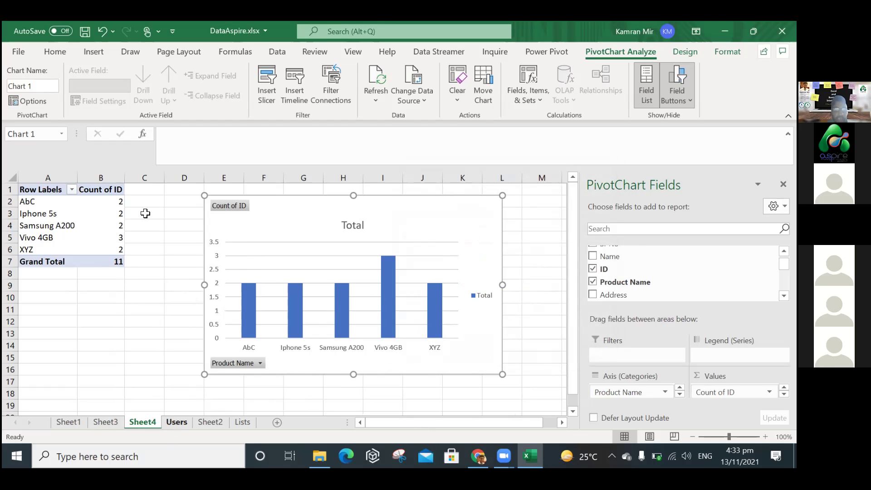
{"action": "key", "text": "ctrl+Page_Down"}
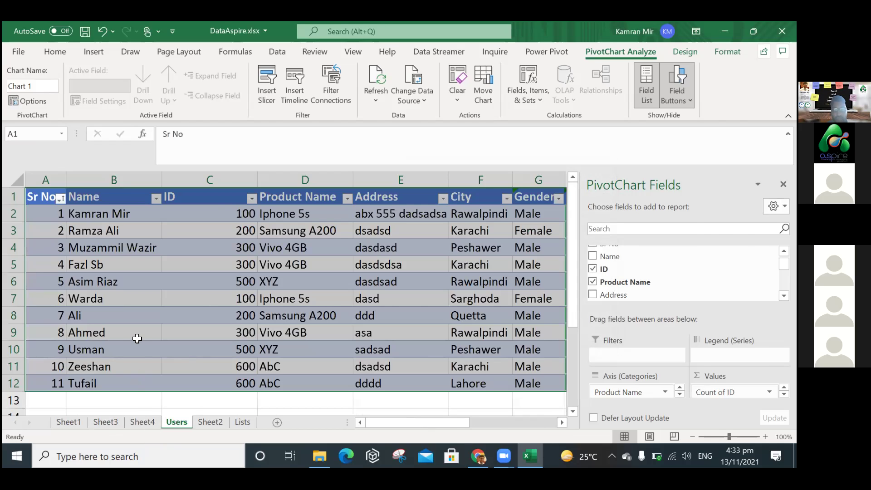
Back on Sheet4, place City above Product Name in the chart's axis fields.
{"action": "key", "text": "ctrl+Page_Up"}
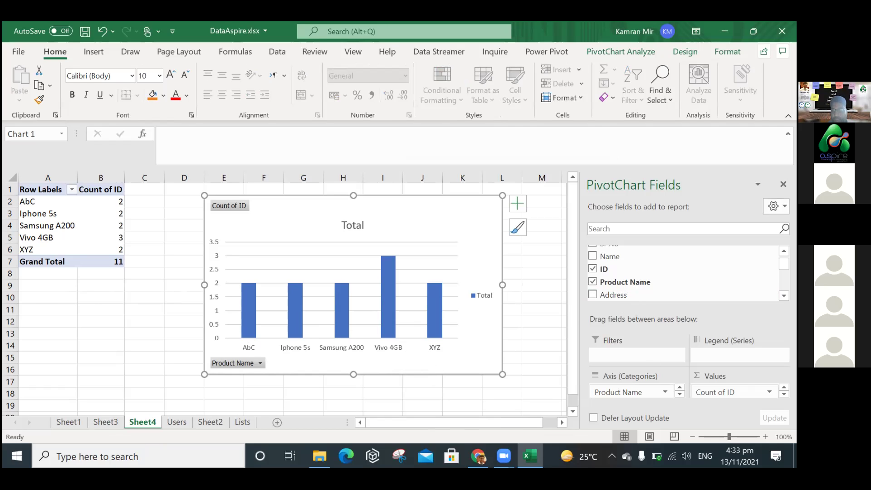
{"action": "scroll", "coordinate": [606, 282], "scroll_direction": "down", "scroll_amount": 1}
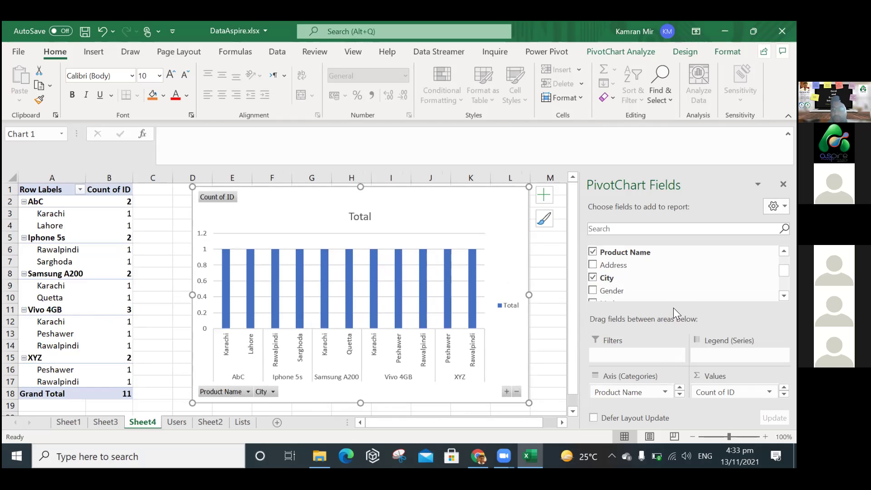
{"action": "left_click_drag", "start_coordinate": [674, 302], "coordinate": [674, 264]}
{"action": "left_click_drag", "start_coordinate": [636, 392], "coordinate": [610, 378]}
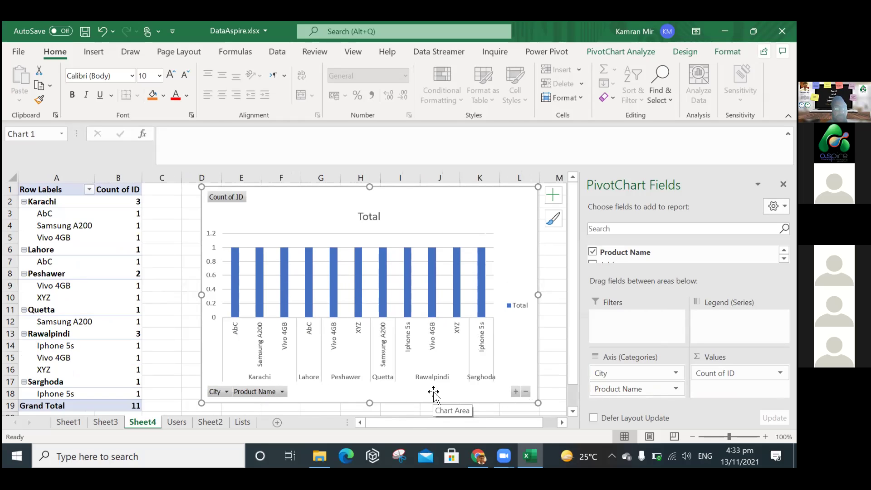
Remove Product Name so the chart counts IDs per city, e.g. Karachi 3, Rawalpindi 3.
{"action": "left_click", "coordinate": [677, 373]}
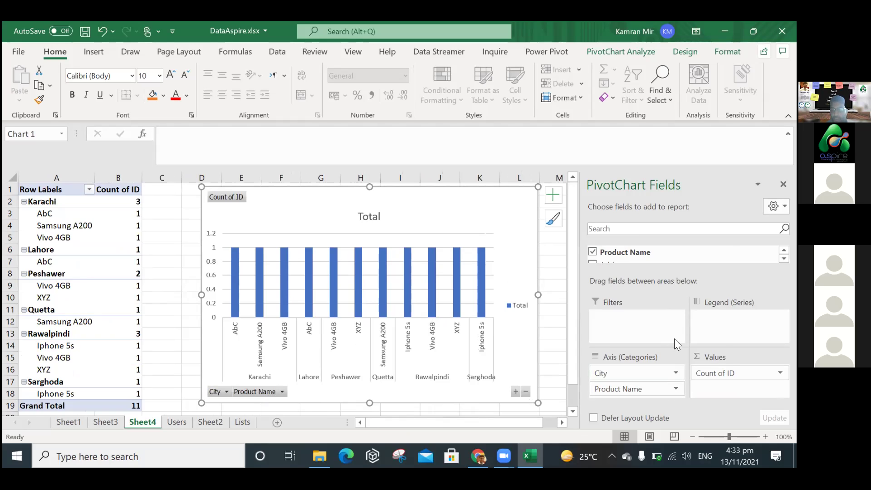
{"action": "key", "text": "Return"}
{"action": "left_click", "coordinate": [676, 389]}
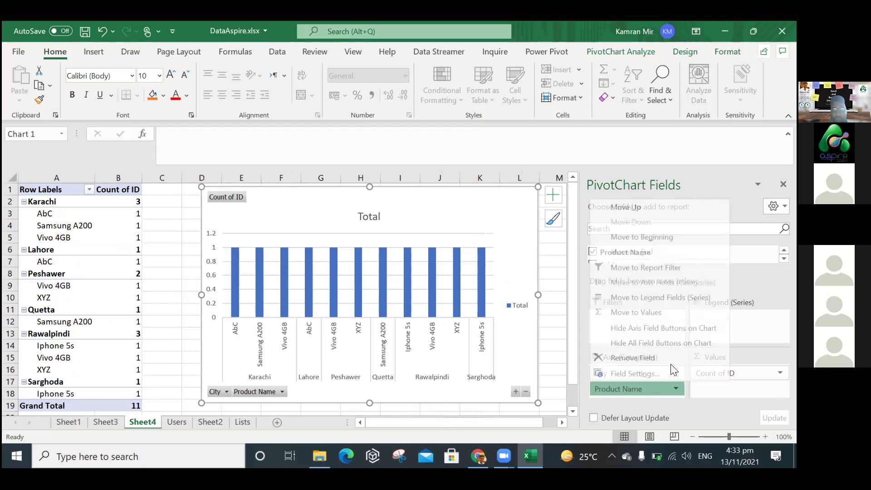
{"action": "key", "text": "Return"}
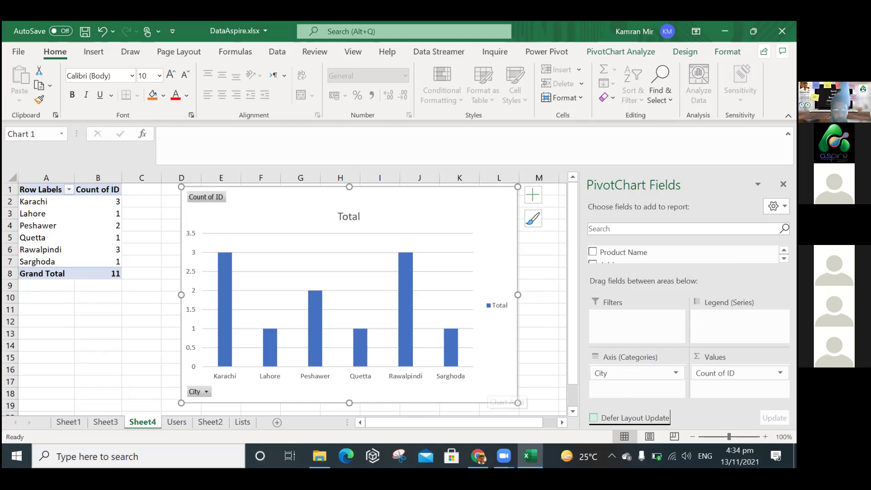
Replace Count of ID in the values with Grade, summarized as Average.
{"action": "left_click", "coordinate": [735, 373]}
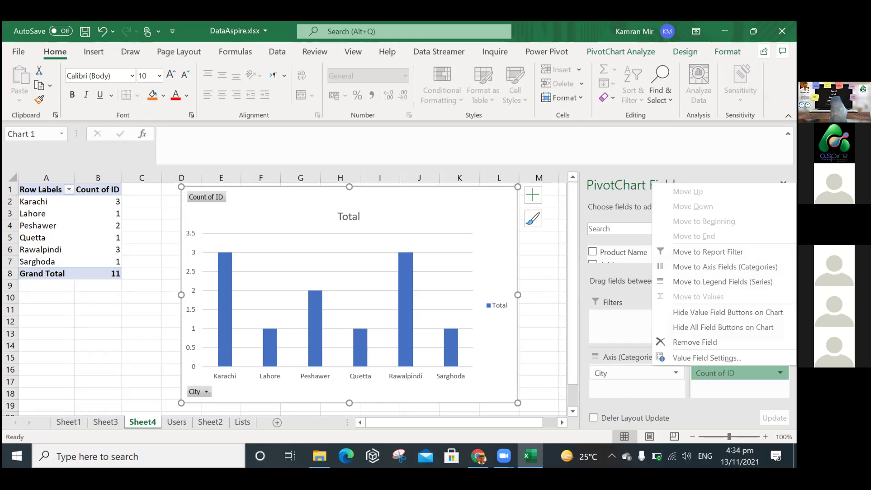
{"action": "left_click", "coordinate": [695, 343]}
{"action": "scroll", "coordinate": [638, 258], "scroll_direction": "down", "scroll_amount": 5}
{"action": "left_click_drag", "start_coordinate": [638, 260], "coordinate": [740, 379]}
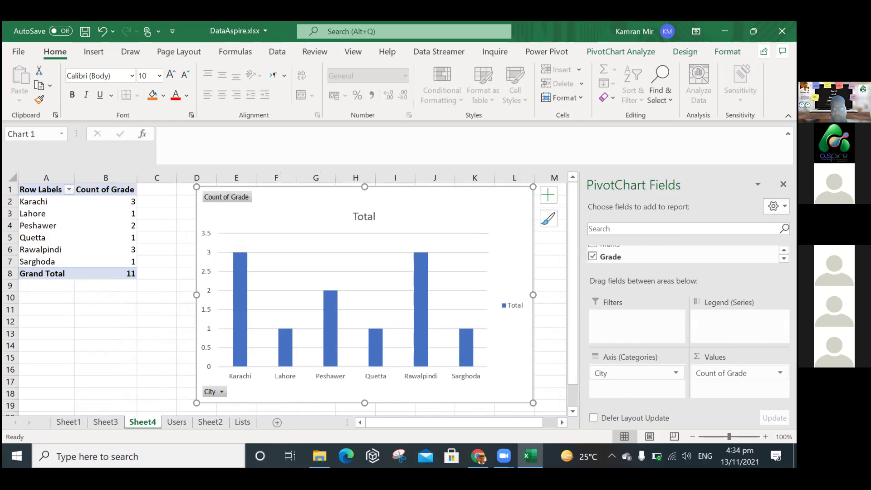
{"action": "left_click", "coordinate": [736, 373]}
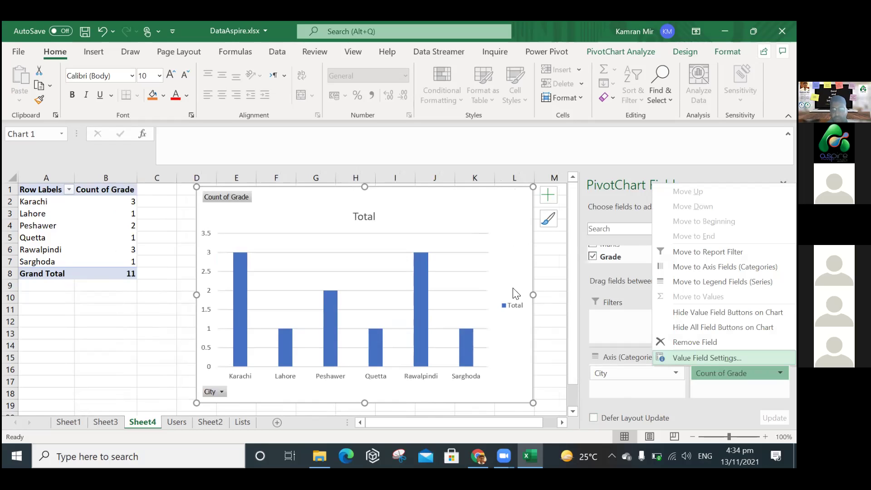
{"action": "left_click", "coordinate": [710, 412]}
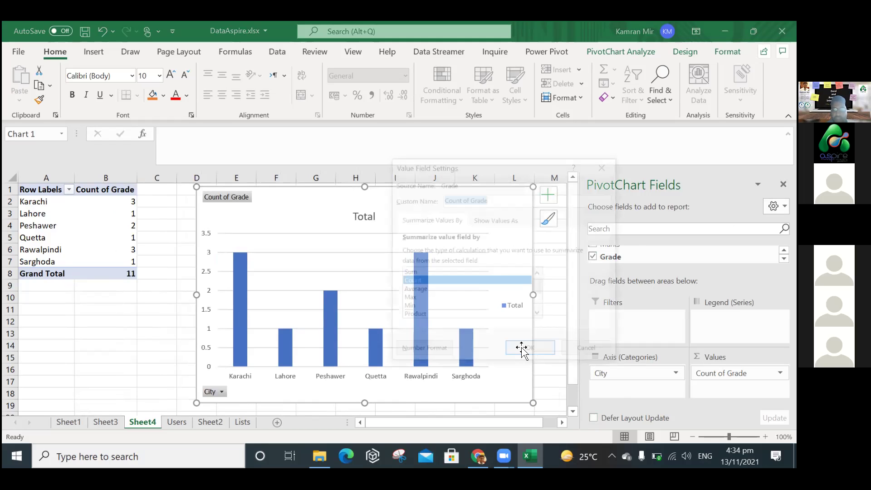
{"action": "left_click", "coordinate": [416, 288]}
{"action": "left_click", "coordinate": [526, 348]}
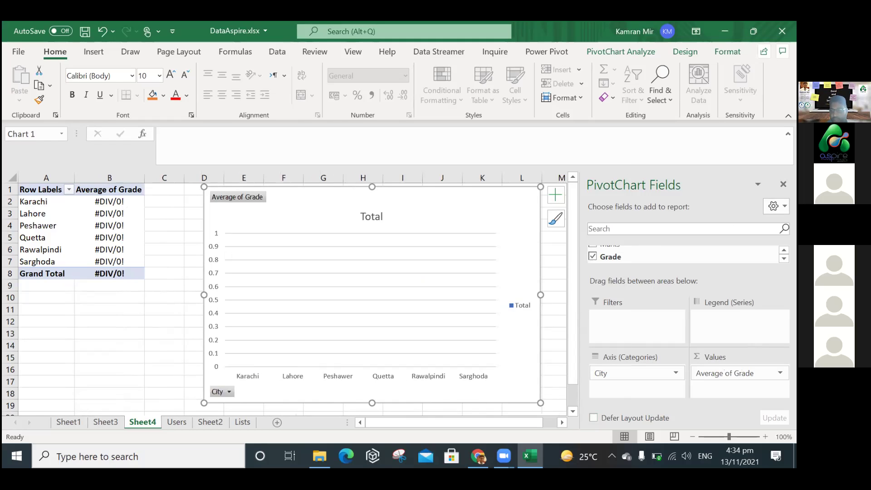
Replace Grade with Marks averaged per city, from Quetta 99 to Sarghoda 33.
{"action": "left_click", "coordinate": [781, 373]}
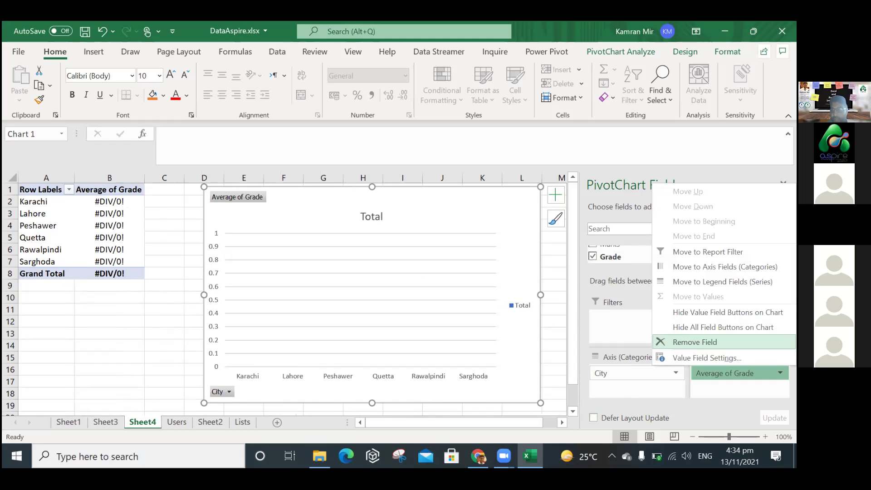
{"action": "left_click", "coordinate": [695, 342]}
{"action": "mouse_move", "coordinate": [596, 253]}
{"action": "left_mouse_down"}
{"action": "mouse_move", "coordinate": [627, 291]}
{"action": "mouse_move", "coordinate": [740, 379]}
{"action": "left_mouse_up"}
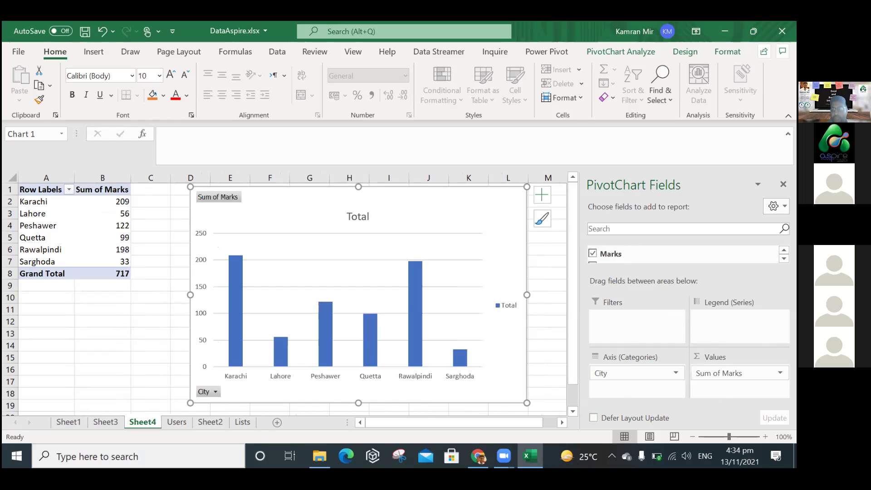
{"action": "left_click", "coordinate": [740, 374]}
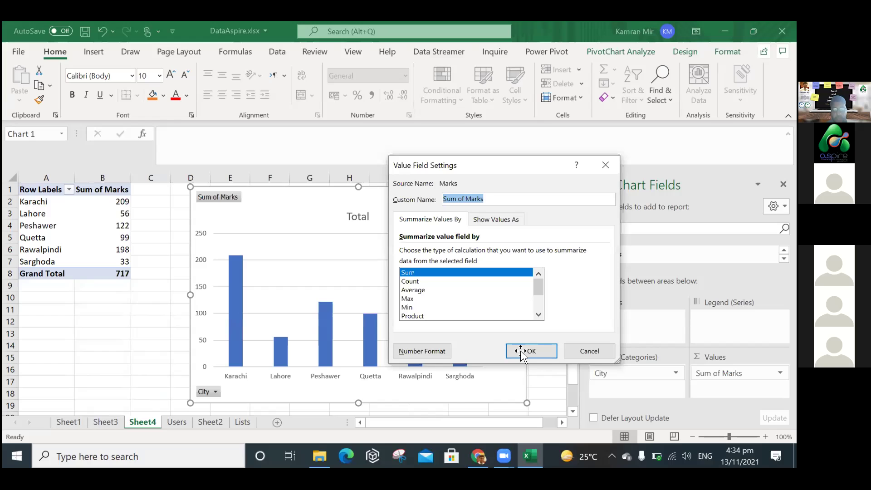
{"action": "left_click", "coordinate": [414, 290]}
{"action": "left_click", "coordinate": [531, 351]}
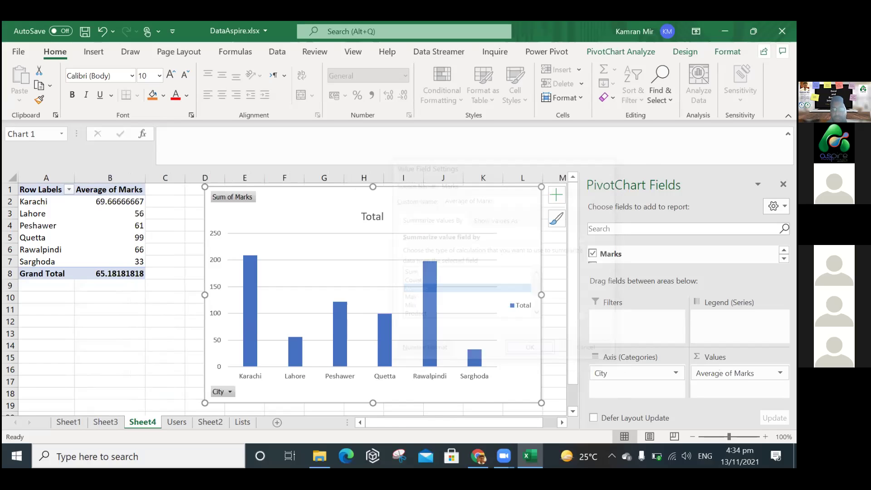
{"action": "left_click", "coordinate": [780, 373]}
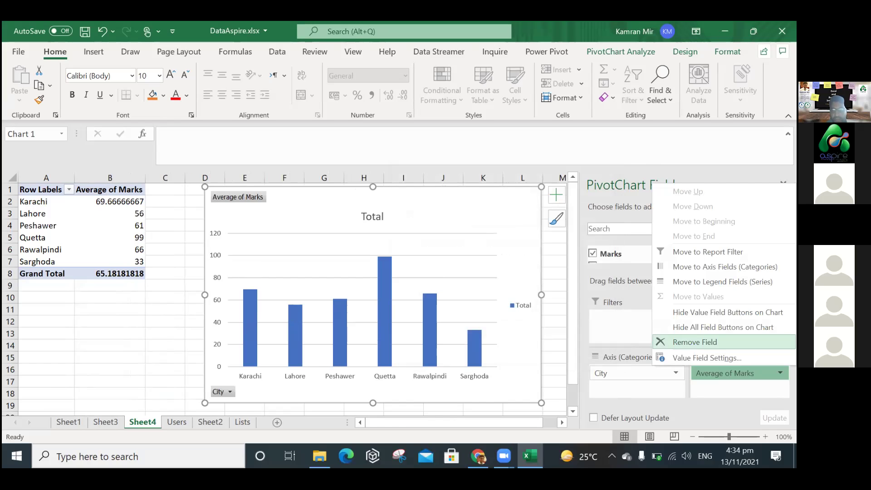
{"action": "left_click", "coordinate": [422, 391]}
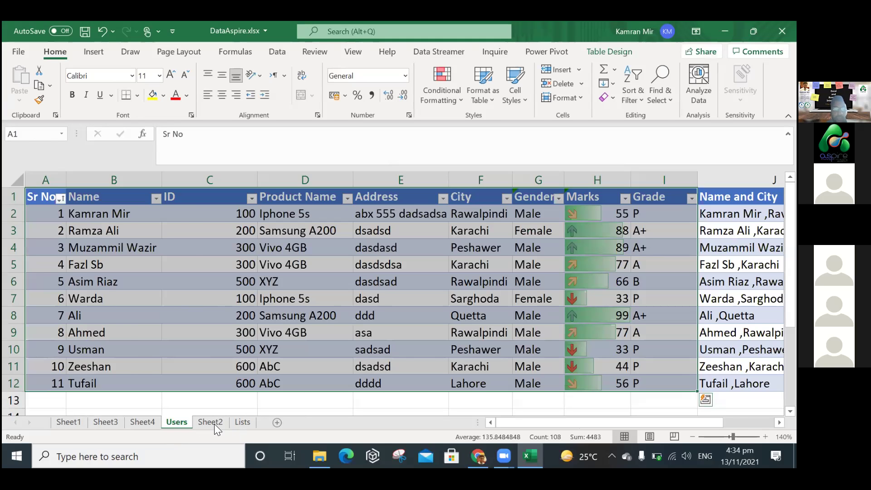
{"action": "left_click", "coordinate": [214, 424]}
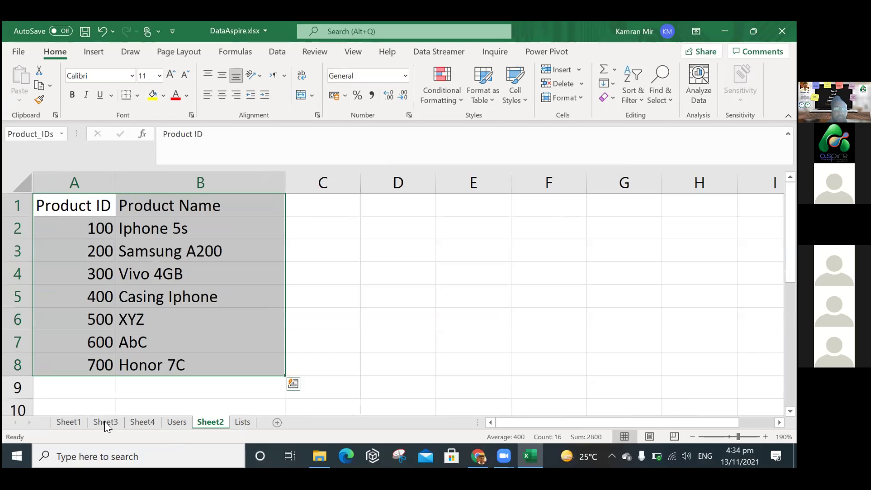
{"action": "left_click", "coordinate": [242, 422]}
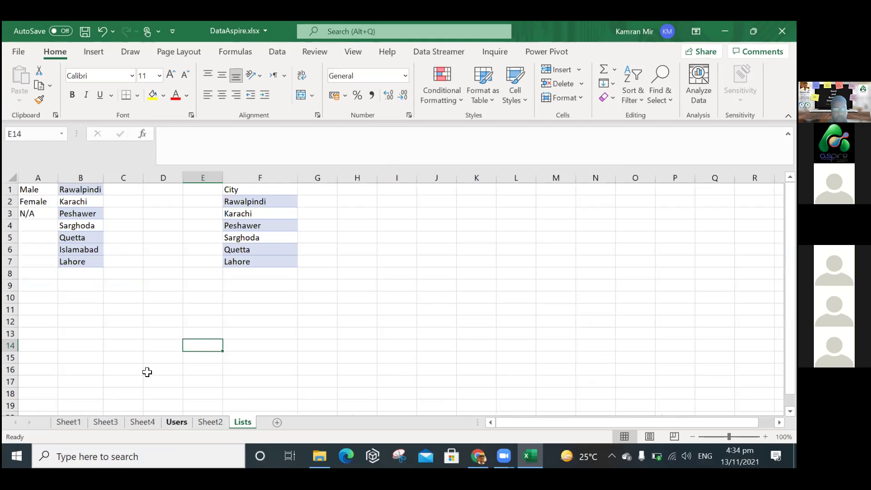
{"action": "left_click", "coordinate": [143, 422]}
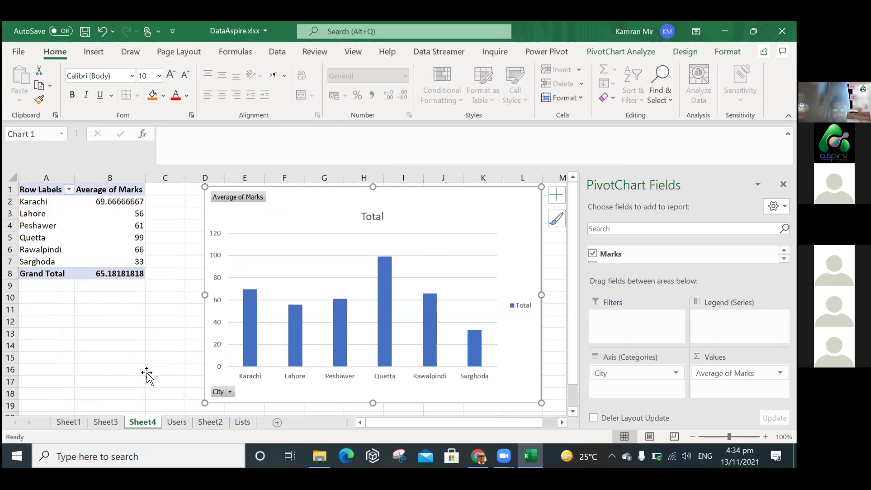
{"action": "left_click", "coordinate": [146, 373]}
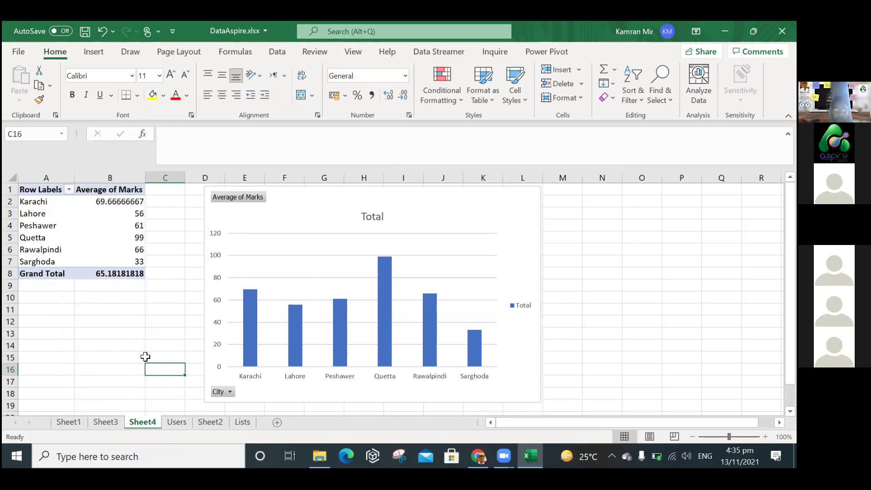
{"action": "left_click", "coordinate": [50, 224]}
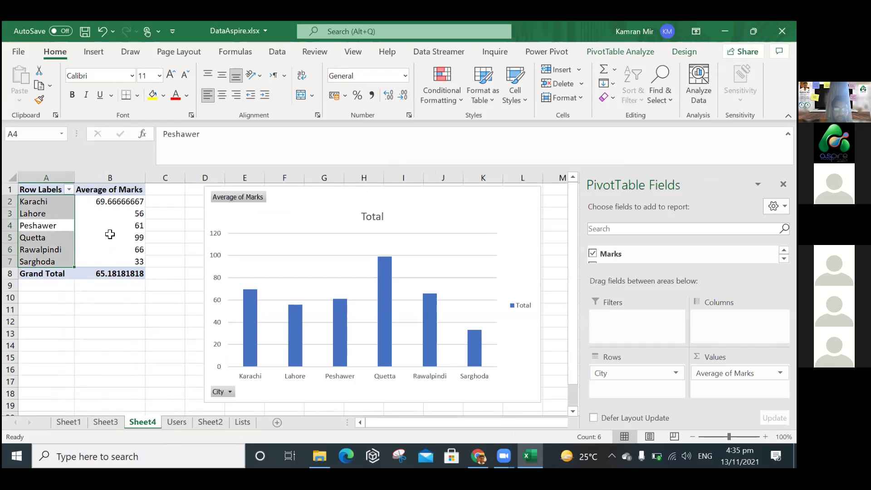
{"action": "left_click", "coordinate": [43, 227]}
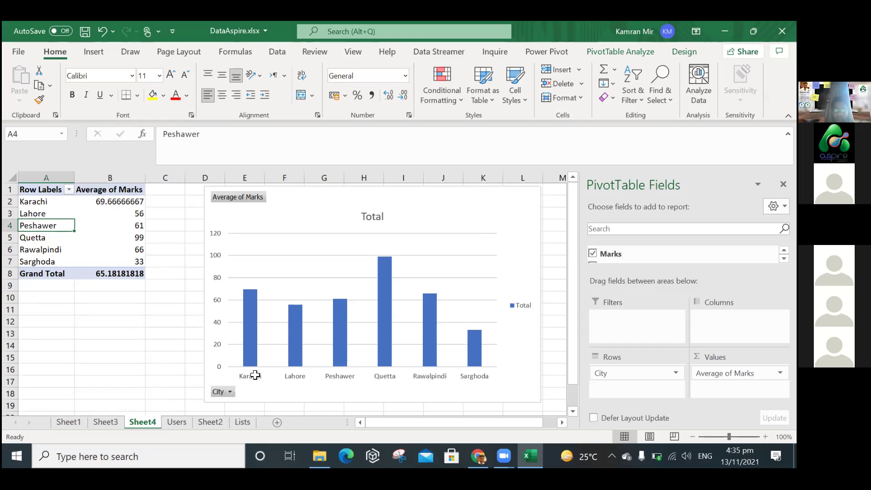
{"action": "key", "text": "ctrl+Page_Down"}
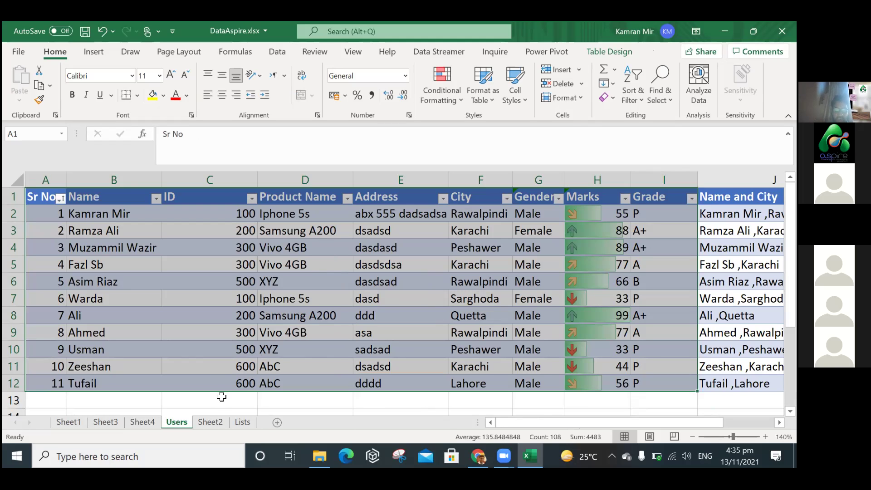
{"action": "left_click", "coordinate": [134, 423]}
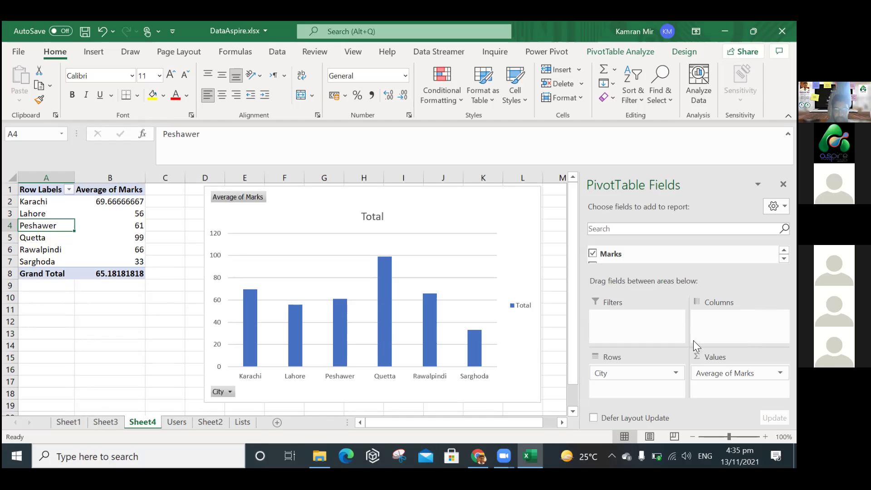
Add Product Name under City in the rows to group average Marks by product.
{"action": "left_click", "coordinate": [784, 250]}
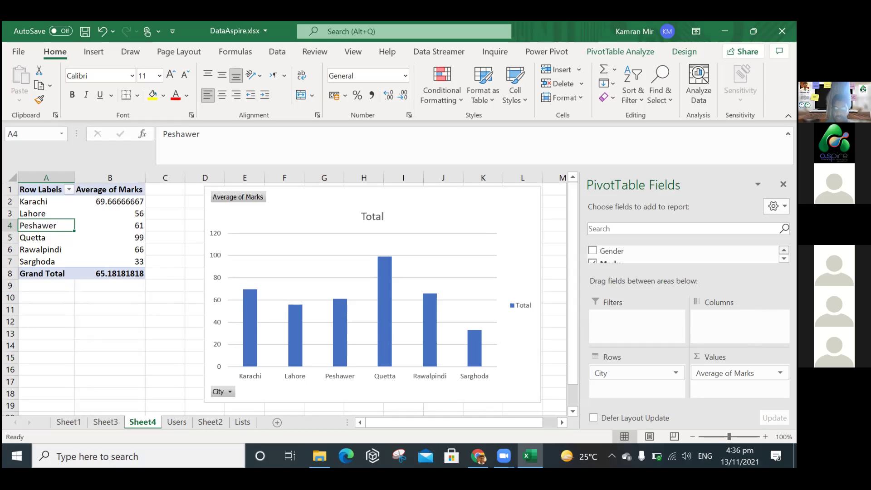
{"action": "scroll", "coordinate": [655, 257], "scroll_direction": "down", "scroll_amount": 2}
{"action": "left_click", "coordinate": [594, 252]}
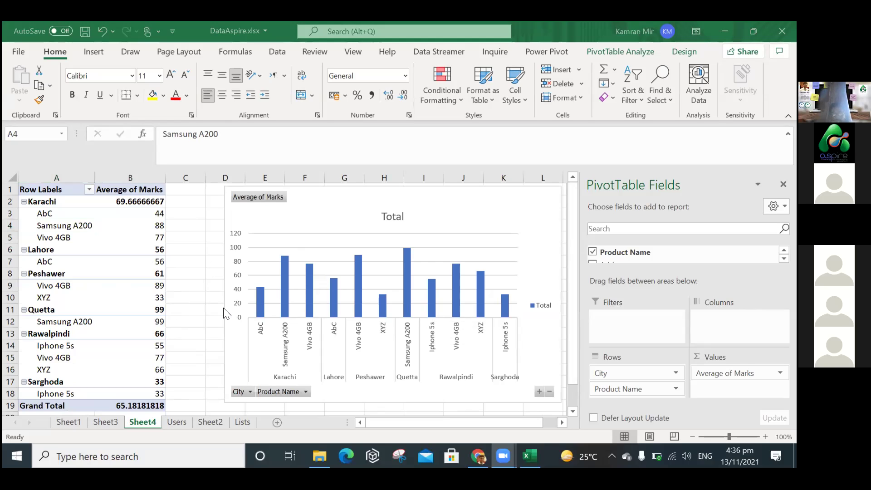
{"action": "left_click", "coordinate": [175, 427]}
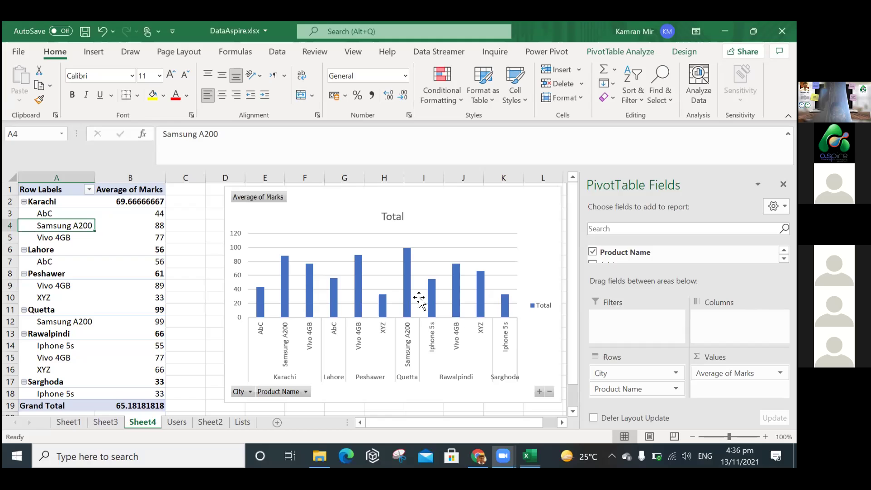
Flip between Sheet4's pivot and the Users sheet, ending on the Users data.
{"action": "key", "text": "ctrl+Page_Down"}
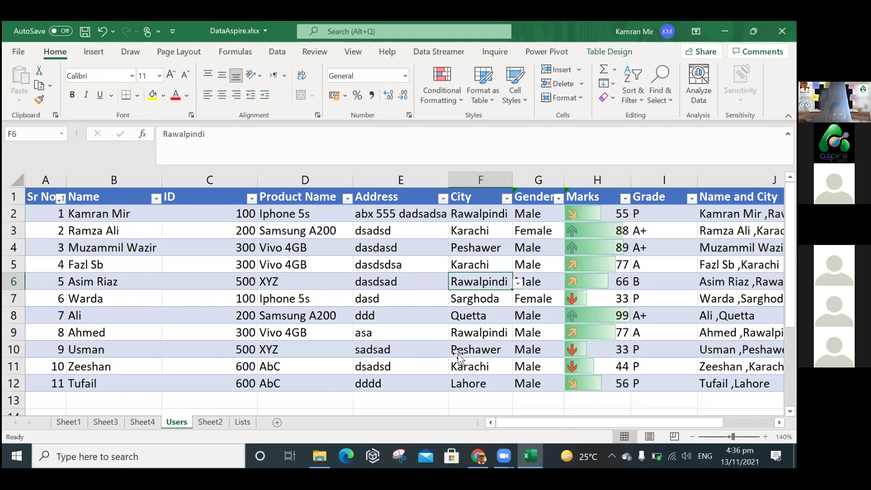
{"action": "key", "text": "ctrl+Page_Up"}
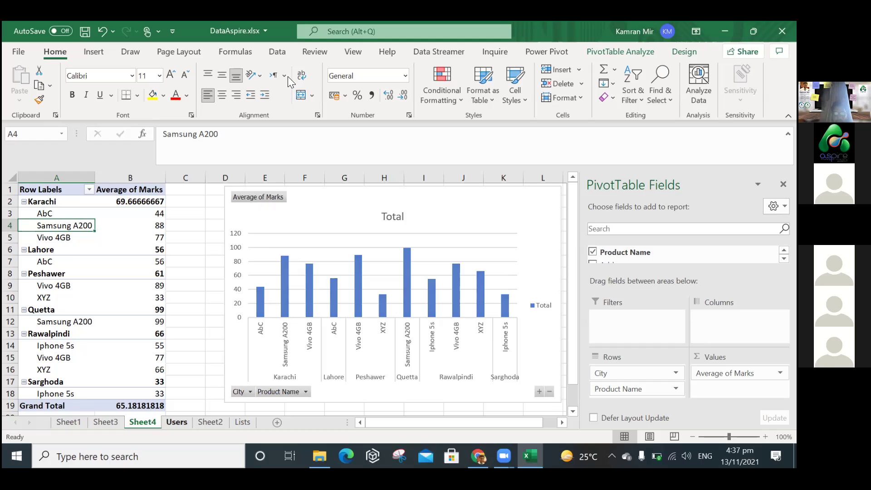
{"action": "key", "text": "ctrl+Page_Down"}
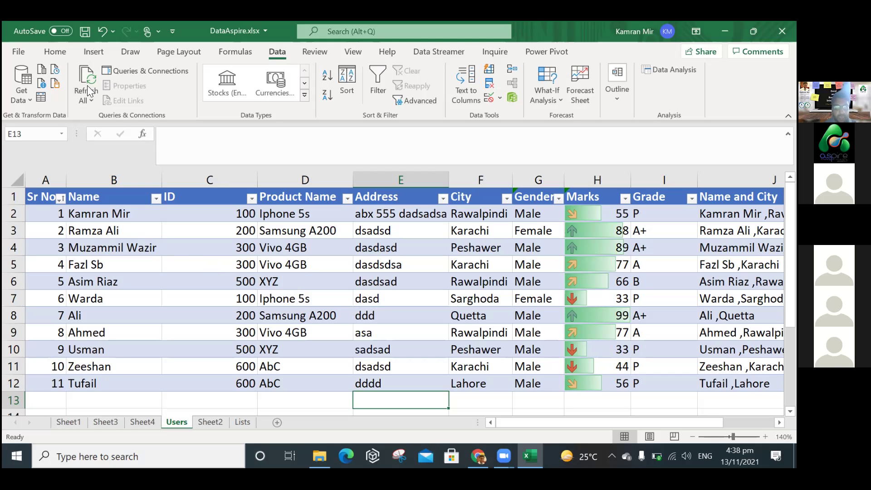
{"action": "left_click", "coordinate": [19, 51]}
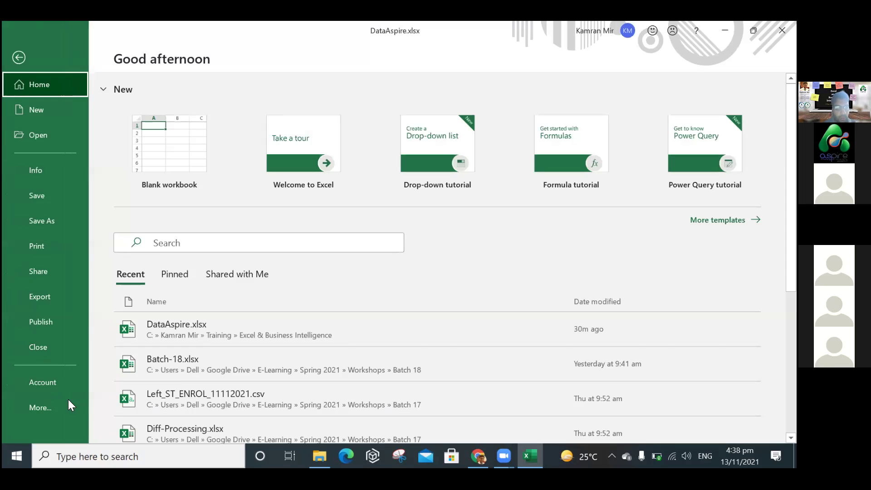
{"action": "scroll", "coordinate": [262, 300], "scroll_direction": "down", "scroll_amount": 2}
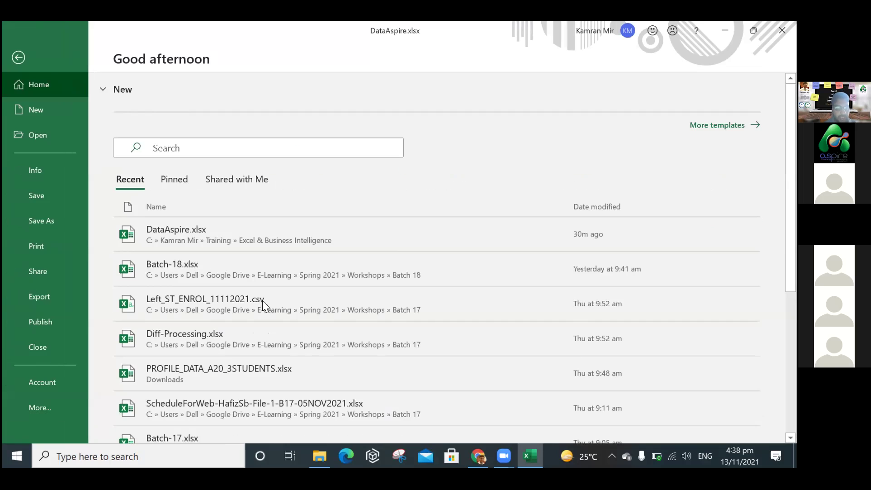
{"action": "left_click", "coordinate": [174, 229]}
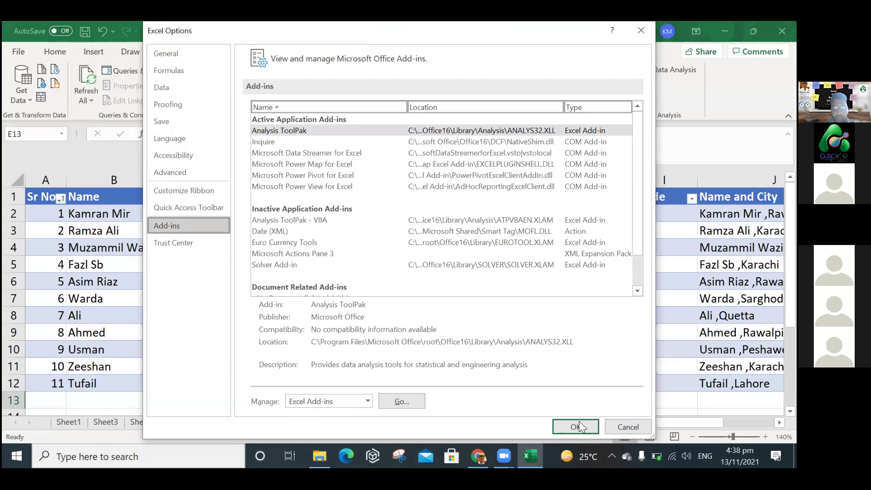
{"action": "scroll", "coordinate": [306, 58], "scroll_direction": "down", "scroll_amount": 1}
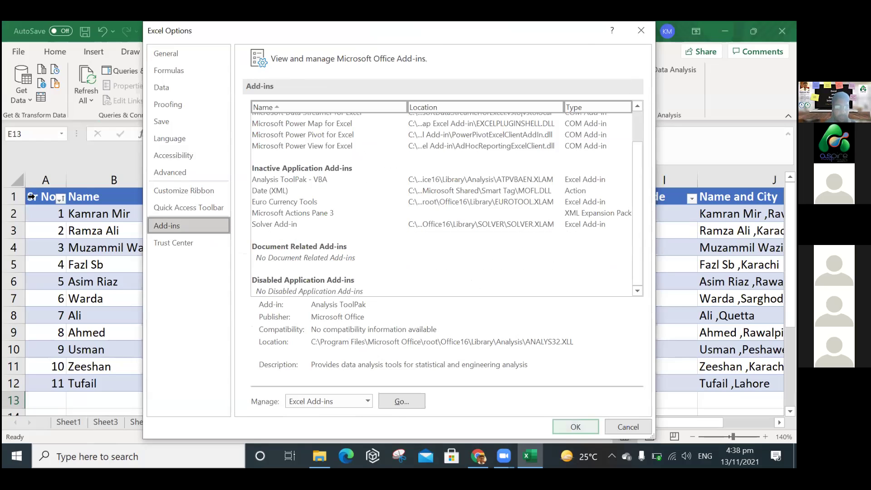
{"action": "key", "text": "Escape"}
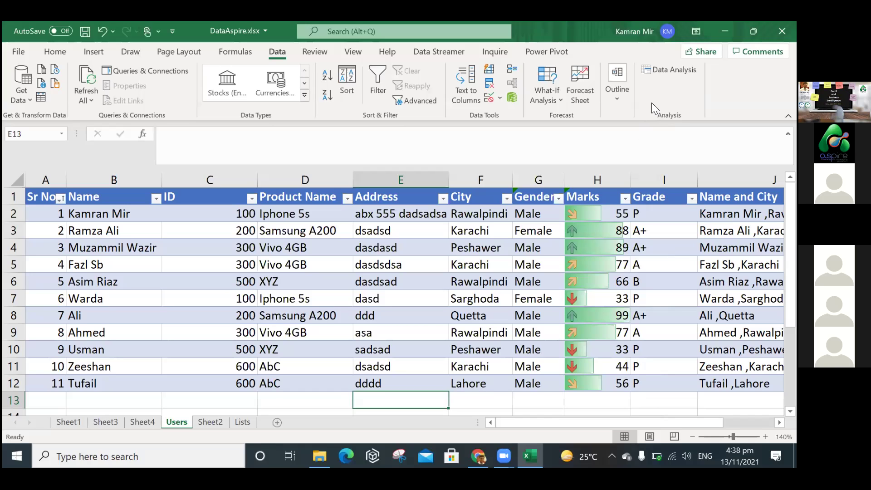
Run Data Analysis Correlation, dismiss the non-numeric error, and set range $G$1:$H$12.
{"action": "left_click", "coordinate": [670, 72]}
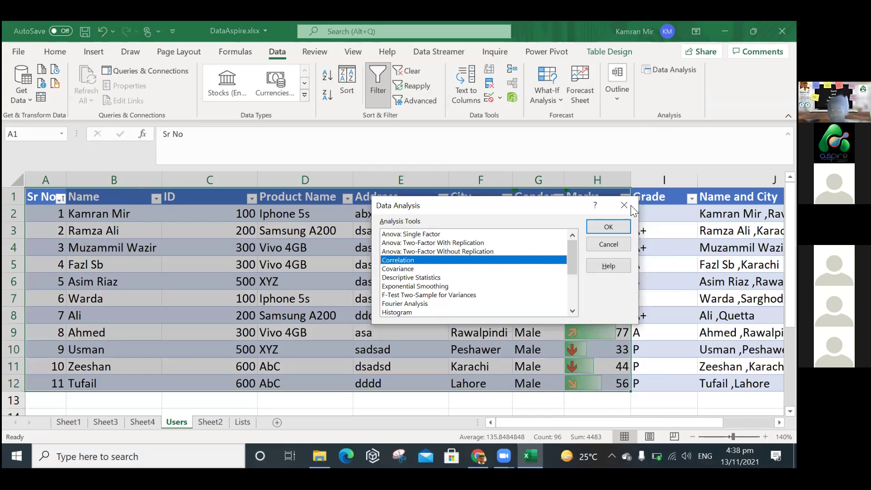
{"action": "left_click", "coordinate": [608, 222]}
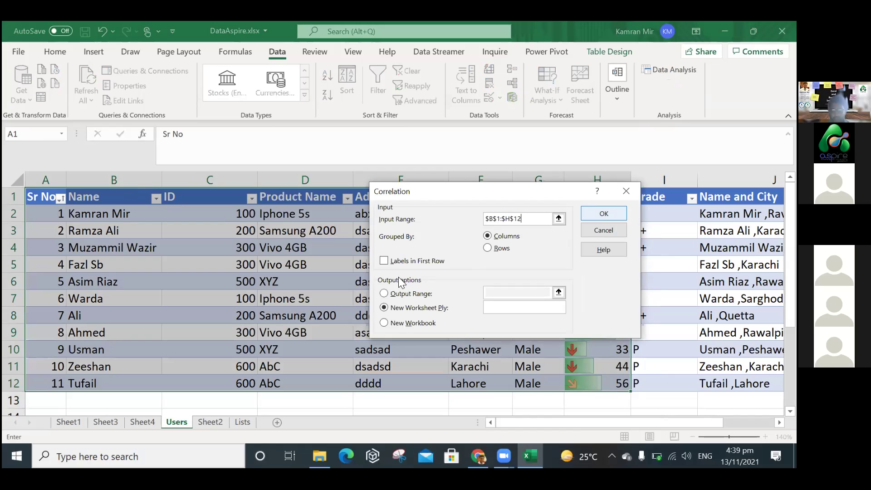
{"action": "left_click", "coordinate": [597, 217]}
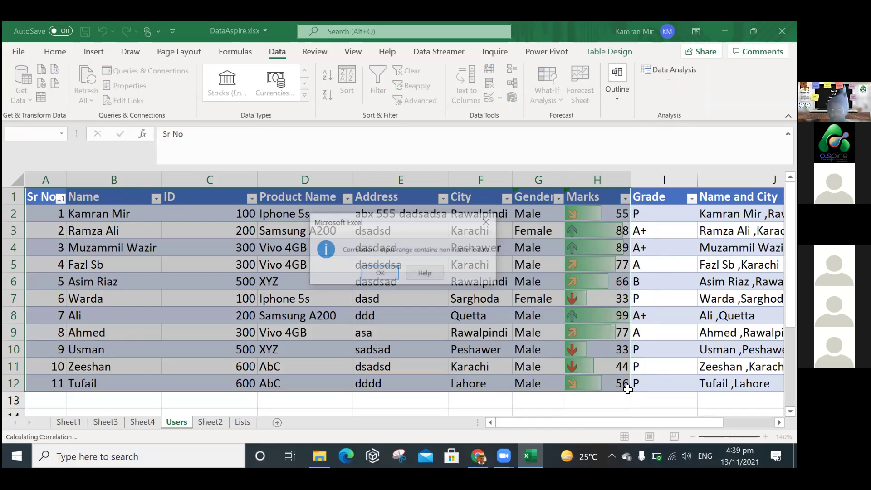
{"action": "key", "text": "Return"}
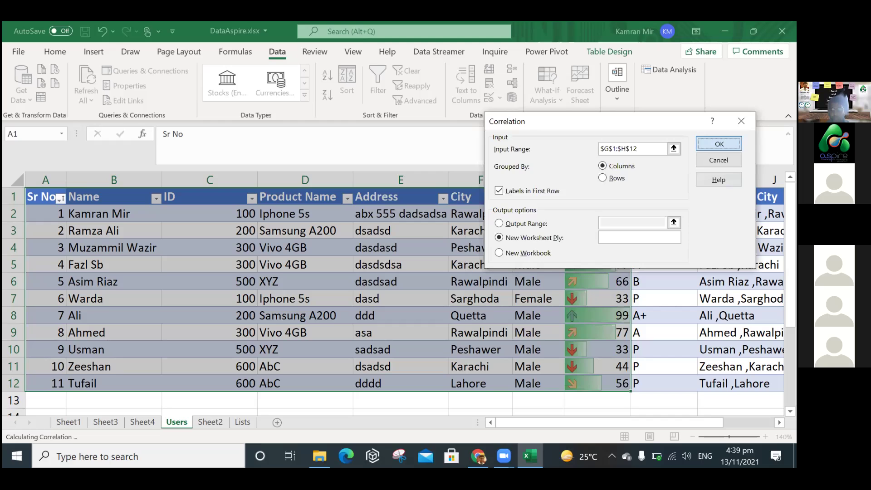
{"action": "left_click", "coordinate": [457, 274]}
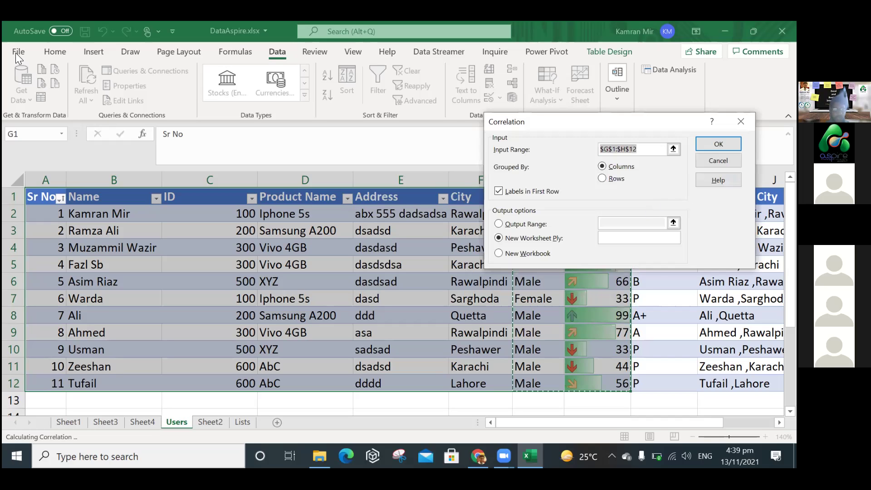
Cancel the correlation and show the File start page's recent workbooks.
{"action": "key", "text": "Escape"}
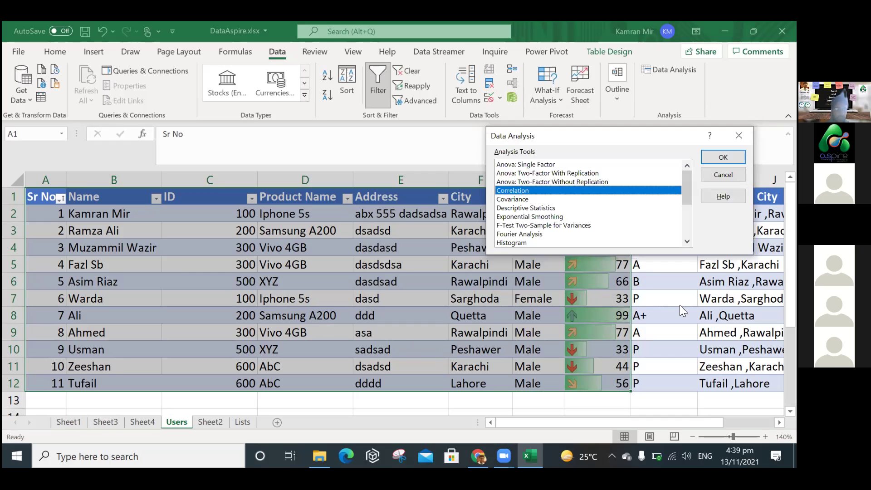
{"action": "key", "text": "Escape"}
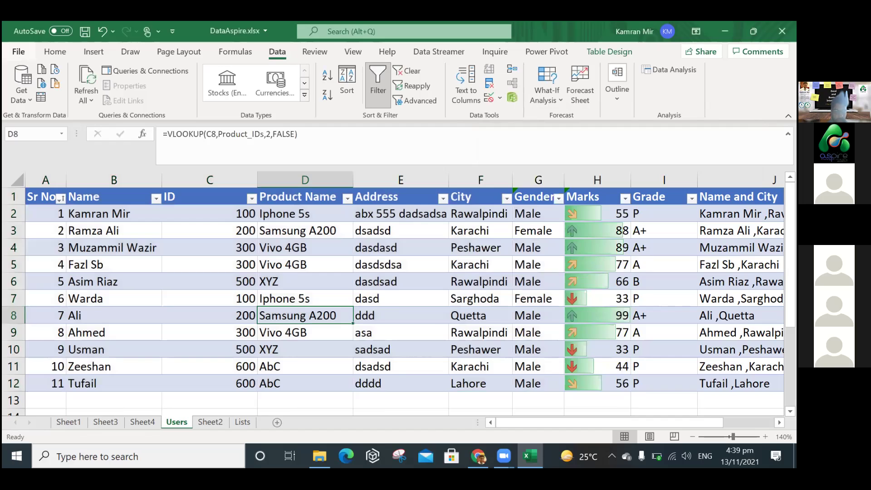
{"action": "left_click", "coordinate": [18, 51]}
{"action": "scroll", "coordinate": [286, 398], "scroll_direction": "down", "scroll_amount": 5}
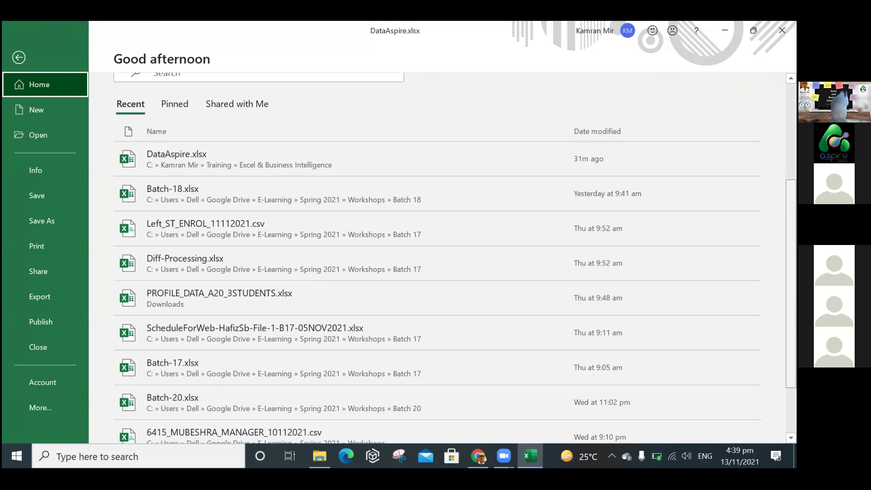
Open NUTRIENT DATA_1.xls and view its Coorelation - HOMESTED correlation matrix.
{"action": "left_click", "coordinate": [282, 393]}
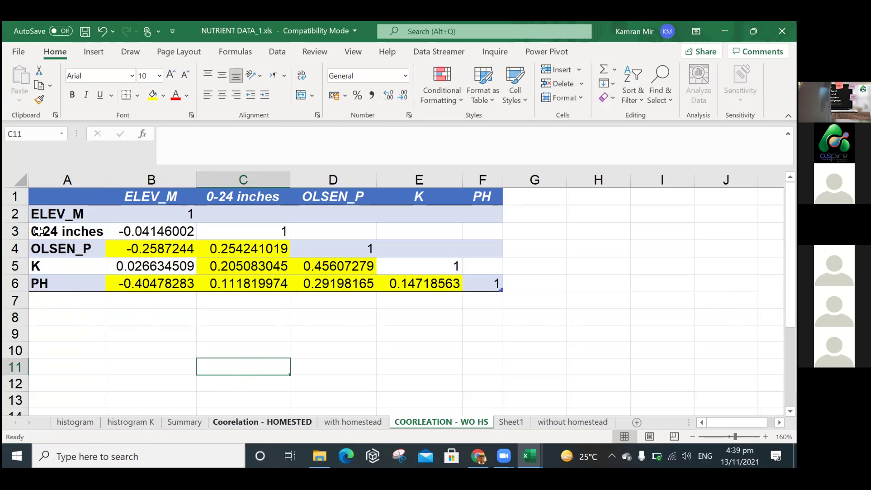
{"action": "key", "text": "ctrl+Page_Up"}
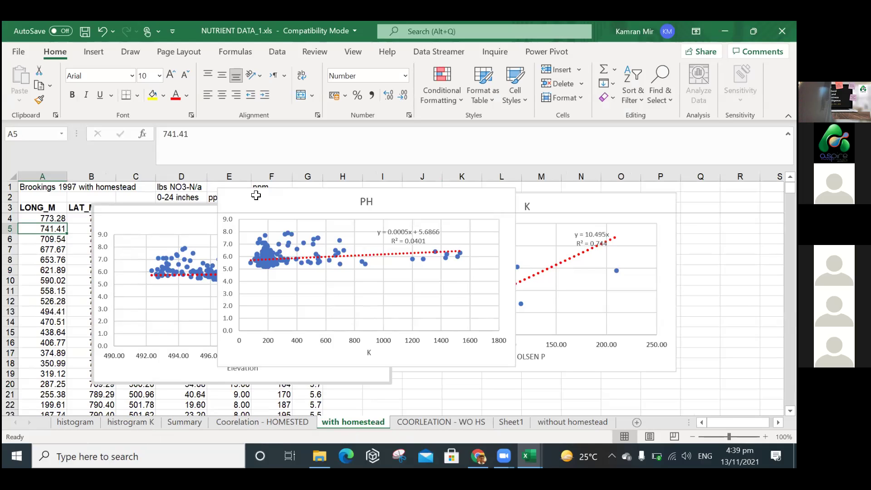
{"action": "key", "text": "ctrl+Page_Up"}
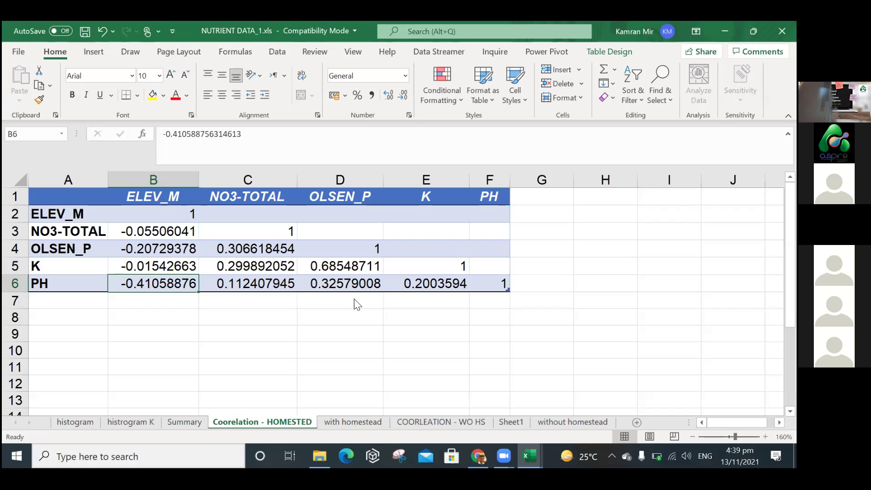
{"action": "key", "text": "Up"}
{"action": "key", "text": "Up"}
{"action": "key", "text": "Left"}
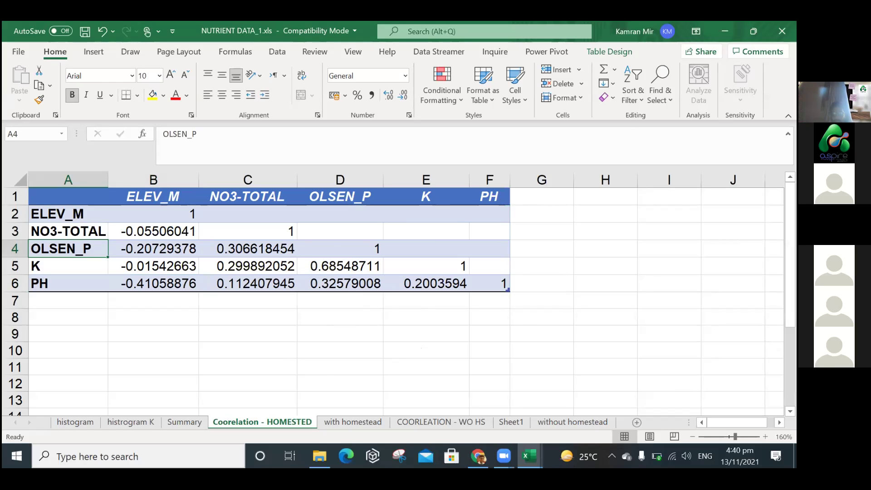
{"action": "mouse_move", "coordinate": [461, 438]}
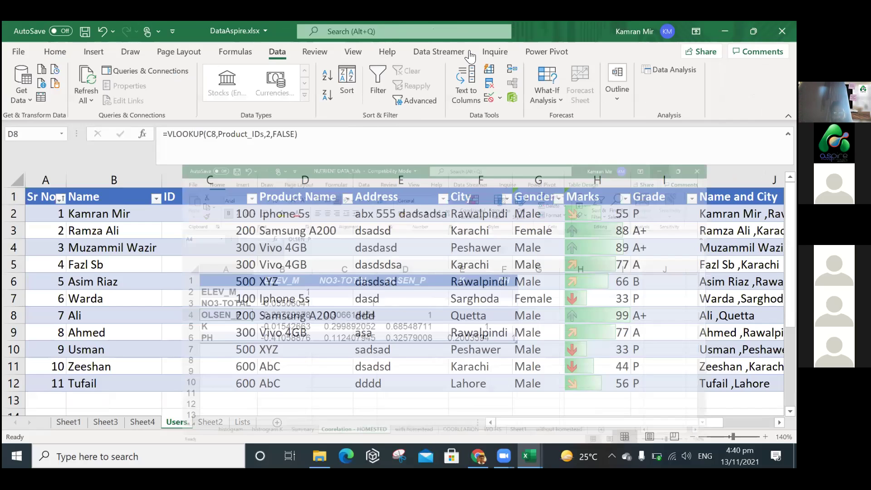
Go to sheets.google.com in a new Chrome tab and title the blank spreadsheet 'Excel and BI'.
{"action": "key", "text": "alt+Tab"}
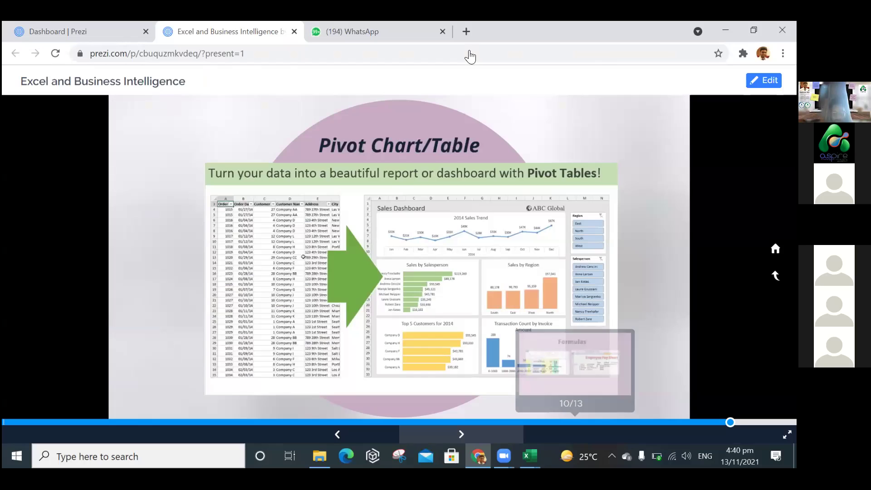
{"action": "key", "text": "ctrl+t"}
{"action": "type", "text": "g"}
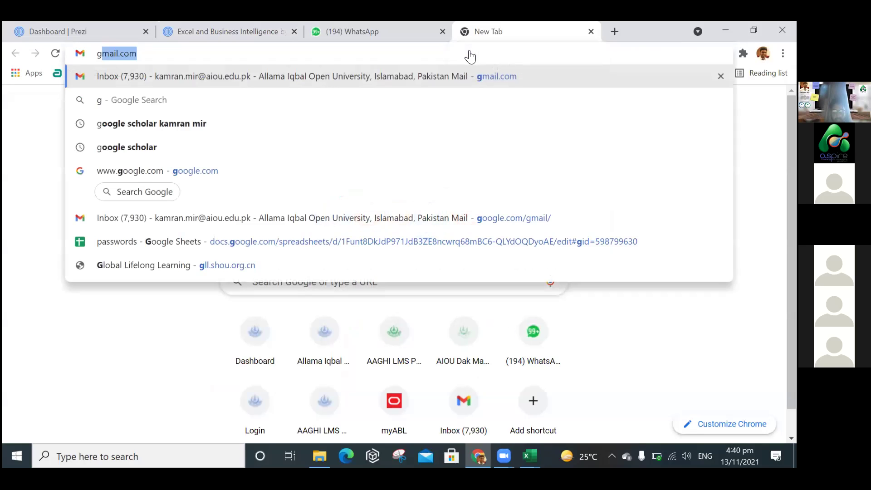
{"action": "key", "text": "BackSpace"}
{"action": "key", "text": "BackSpace"}
{"action": "type", "text": "sheets.google.com"}
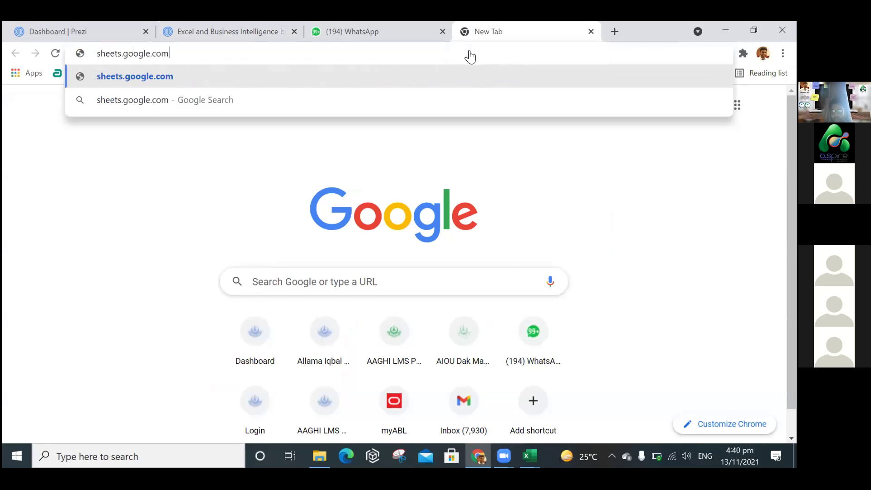
{"action": "key", "text": "Return"}
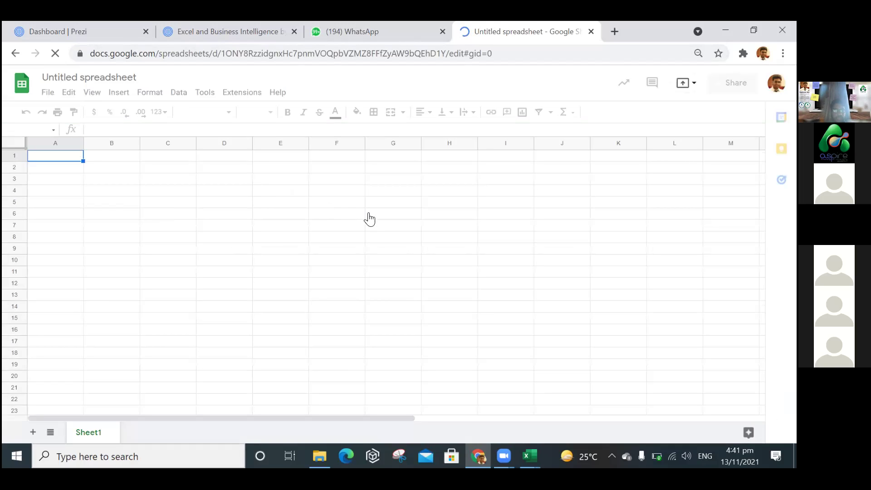
{"action": "left_click", "coordinate": [97, 79]}
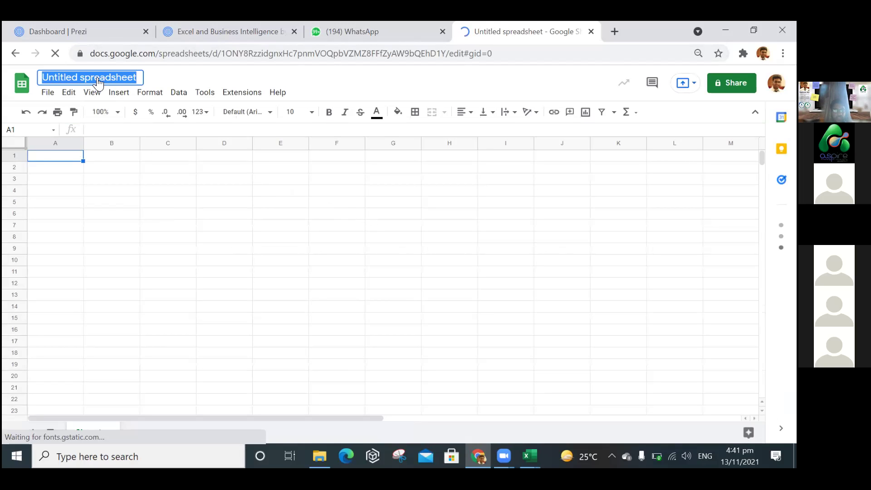
{"action": "type", "text": "E"}
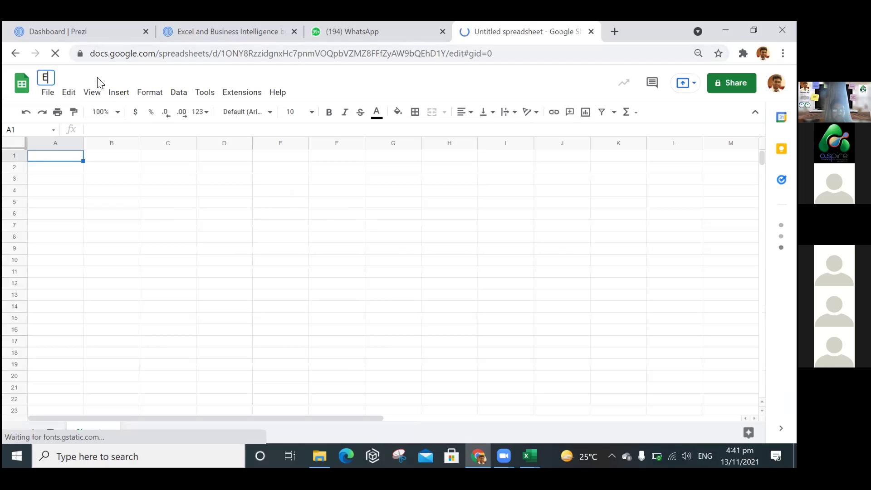
{"action": "type", "text": "xcel and BI"}
Confirm the title 'Excel and BI' and set general access to Anyone with the link.
{"action": "left_click", "coordinate": [225, 225]}
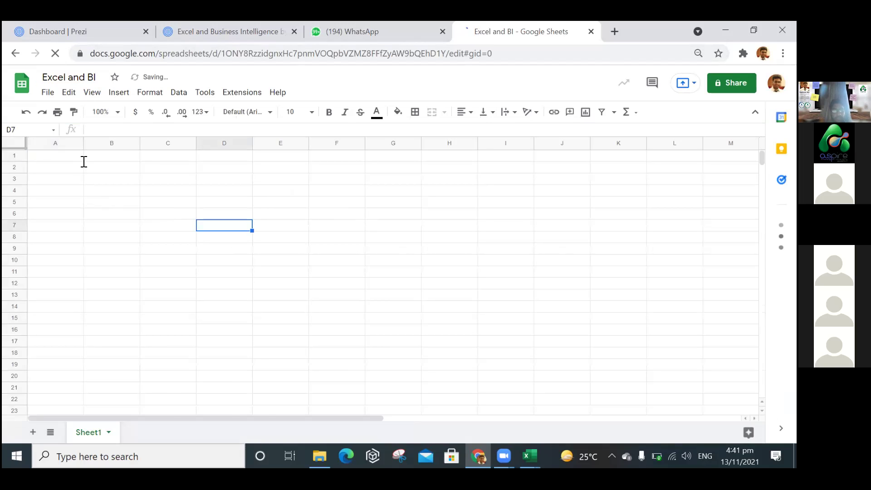
{"action": "left_click", "coordinate": [587, 241]}
{"action": "left_click", "coordinate": [586, 308]}
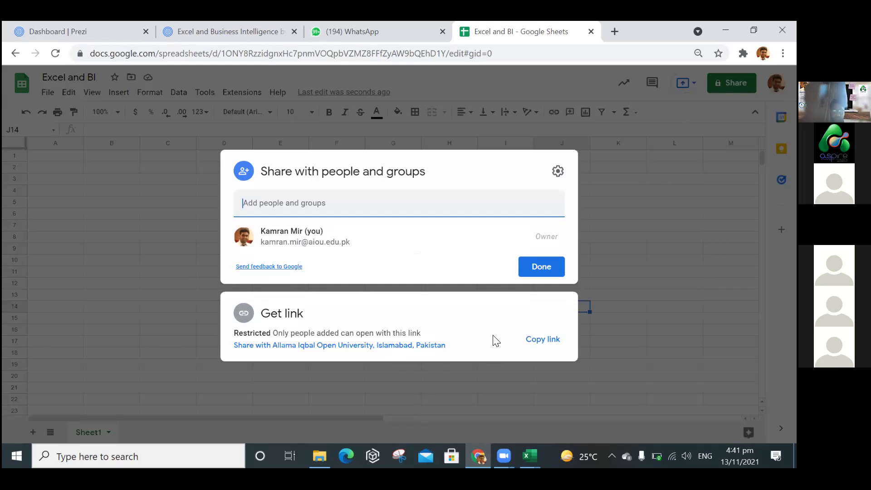
{"action": "left_click", "coordinate": [353, 352]}
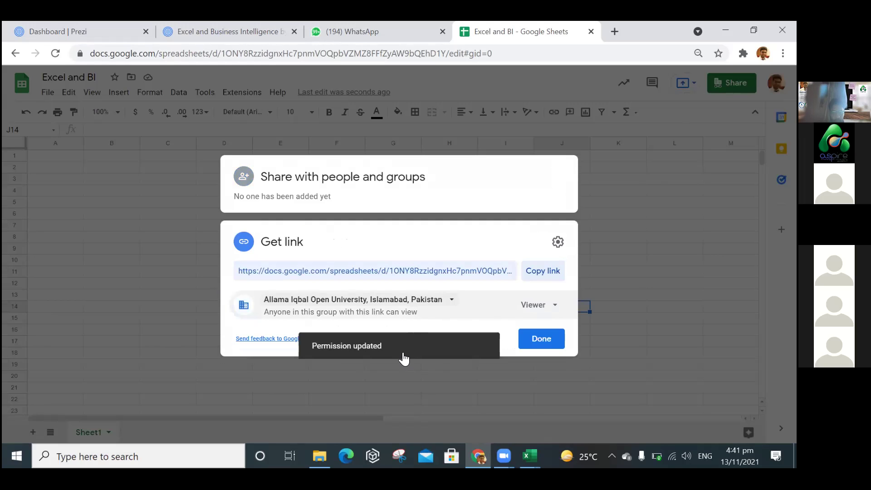
{"action": "left_click", "coordinate": [393, 394]}
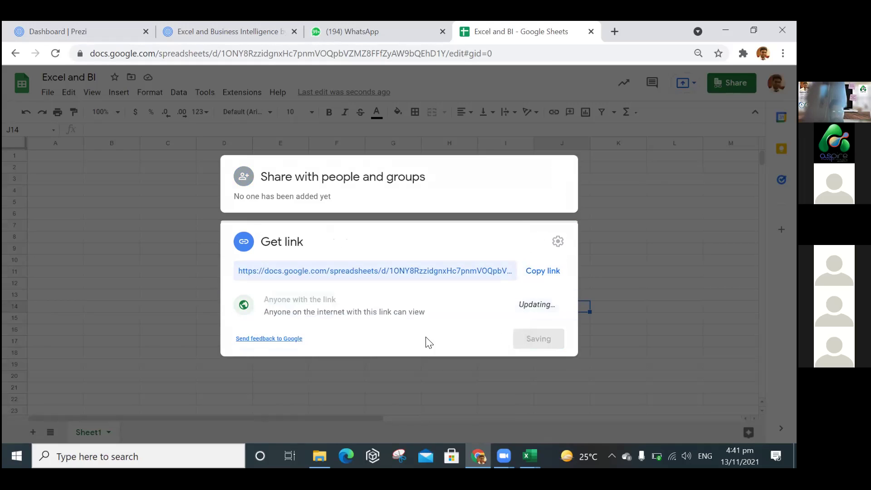
Give link visitors Editor access and copy the spreadsheet's link.
{"action": "left_click", "coordinate": [543, 271]}
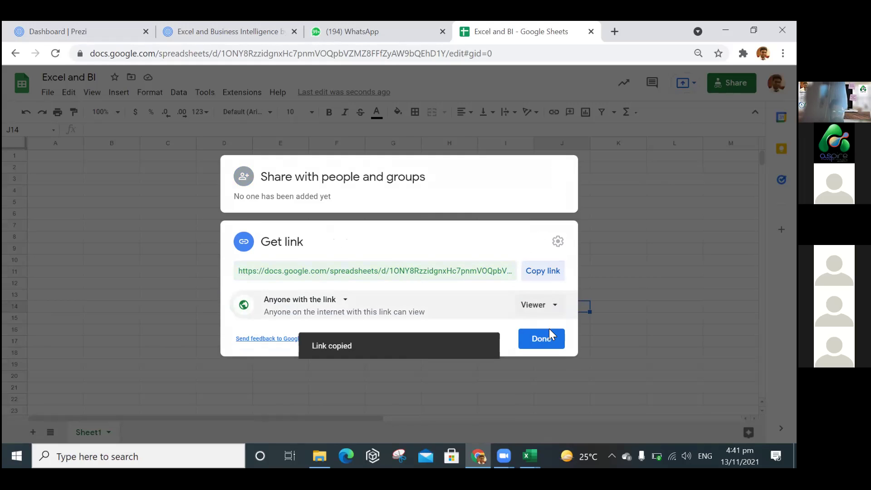
{"action": "left_click", "coordinate": [550, 312]}
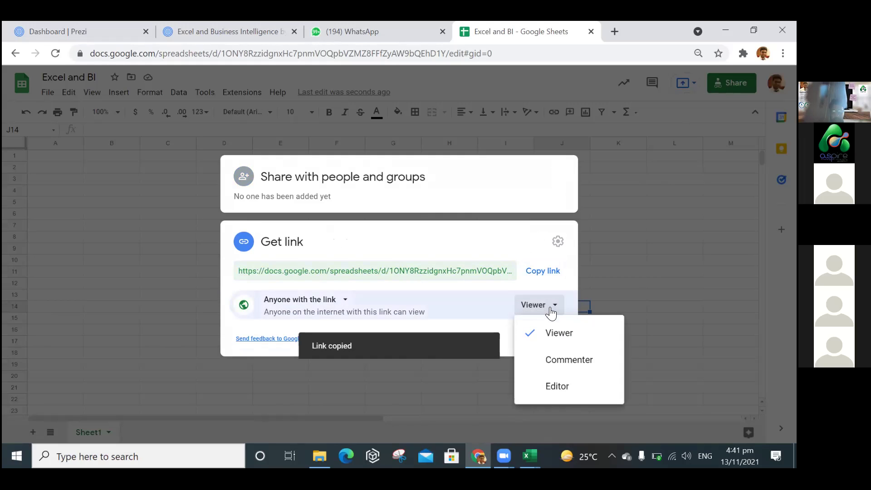
{"action": "left_click", "coordinate": [561, 387]}
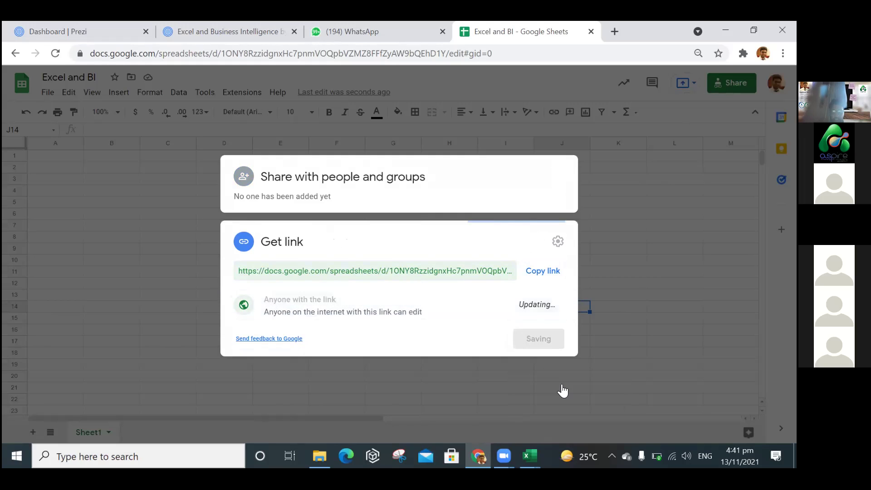
{"action": "left_click", "coordinate": [543, 272]}
{"action": "left_click", "coordinate": [283, 66]}
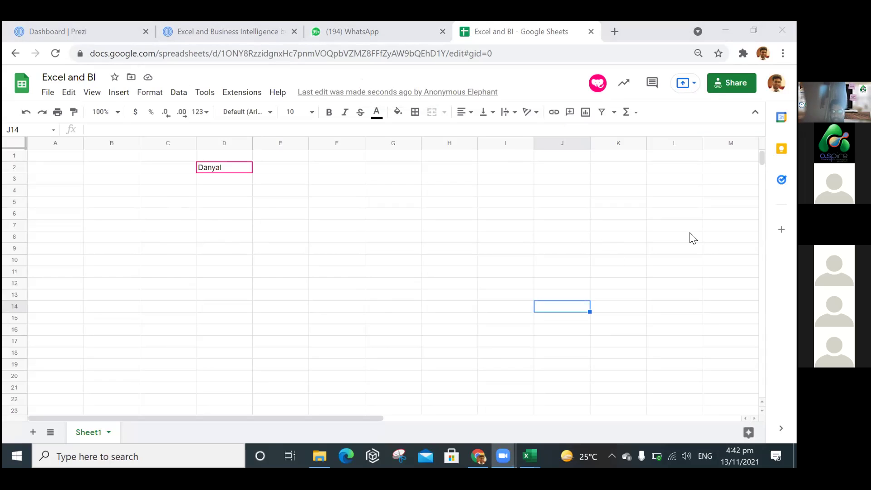
Return to the spreadsheet grid by selecting cell A6.
{"action": "left_click", "coordinate": [70, 212]}
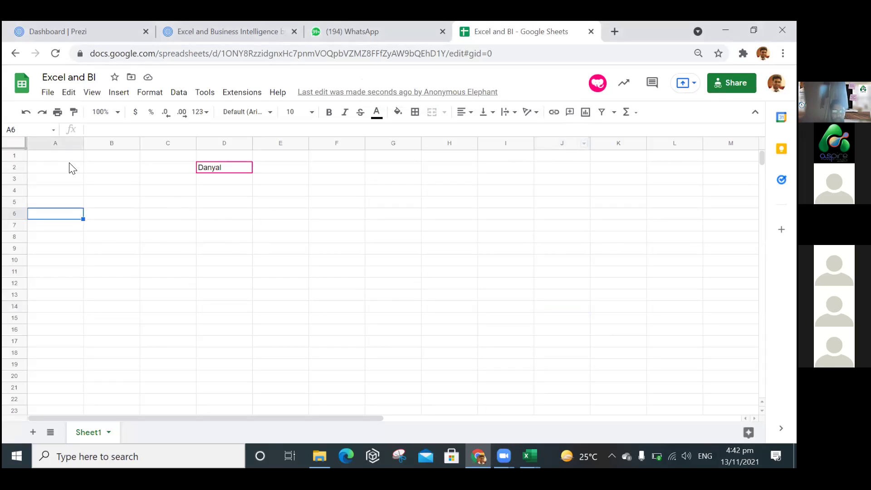
{"action": "left_click", "coordinate": [69, 160]}
{"action": "type", "text": "Sr"}
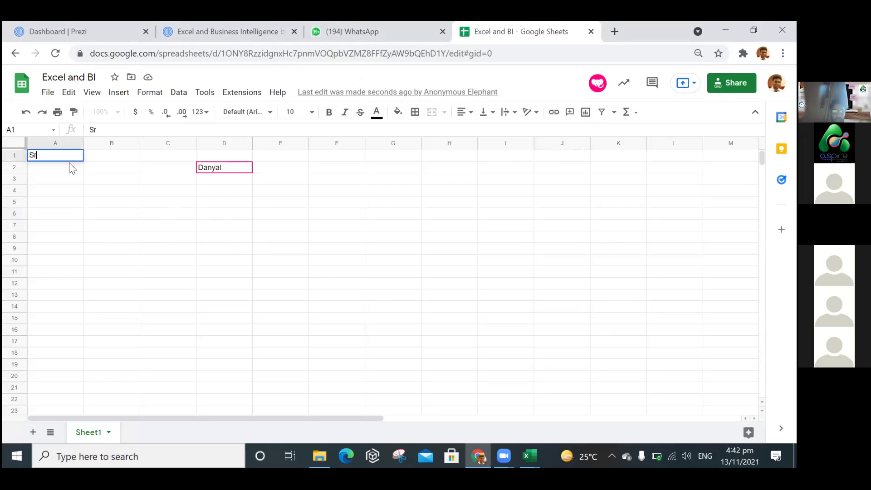
{"action": "key", "text": "Tab"}
{"action": "type", "text": "Name"}
{"action": "key", "text": "Return"}
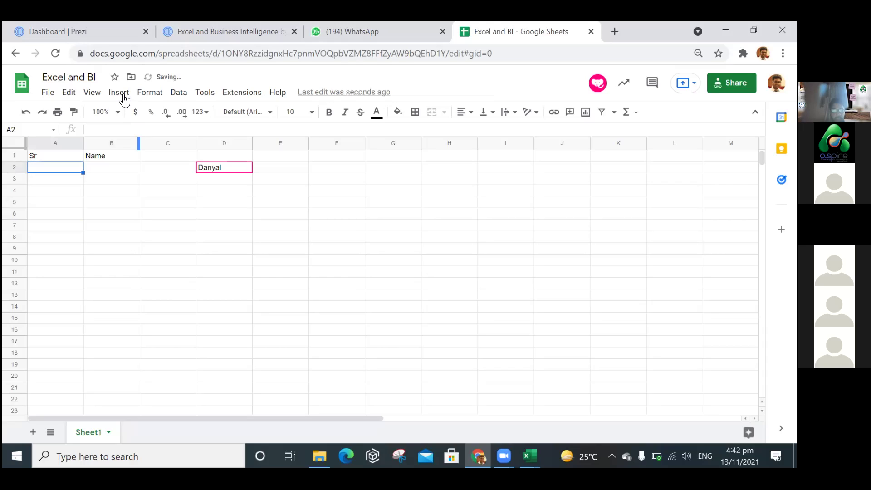
{"action": "left_click", "coordinate": [121, 94]}
{"action": "key", "text": "Escape"}
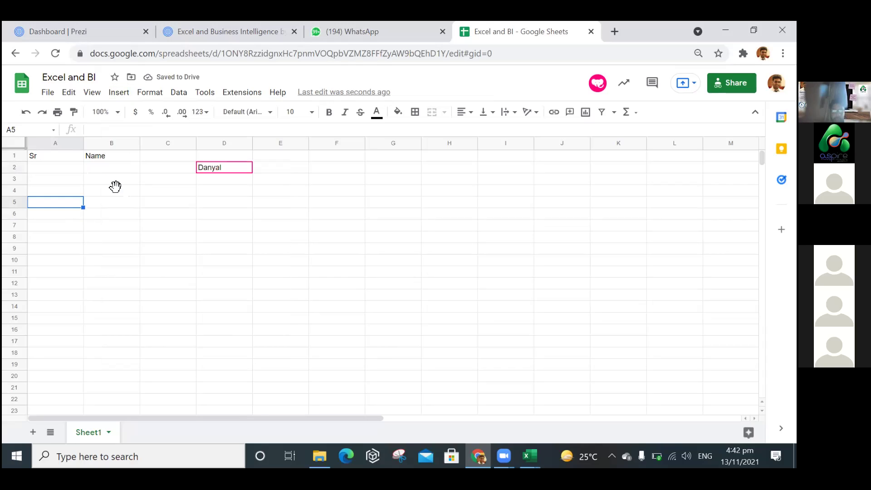
{"action": "left_click", "coordinate": [125, 177]}
{"action": "left_click", "coordinate": [123, 169]}
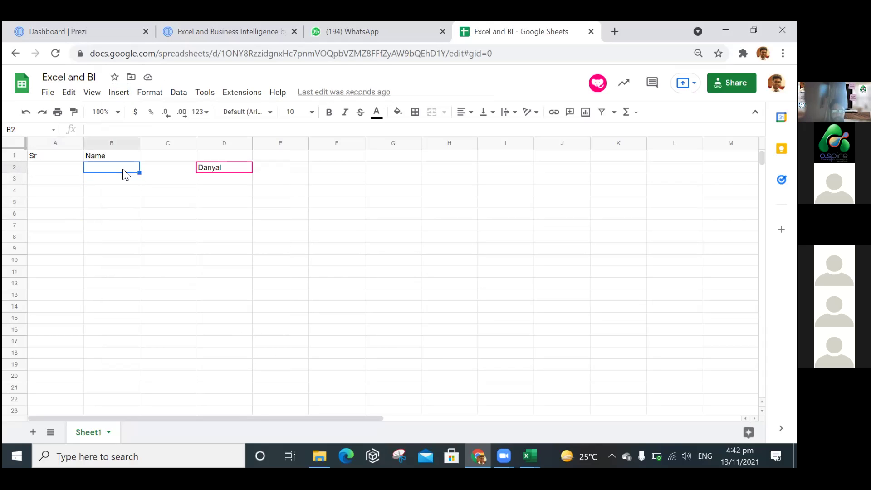
{"action": "left_click", "coordinate": [123, 196]}
{"action": "left_click", "coordinate": [73, 169]}
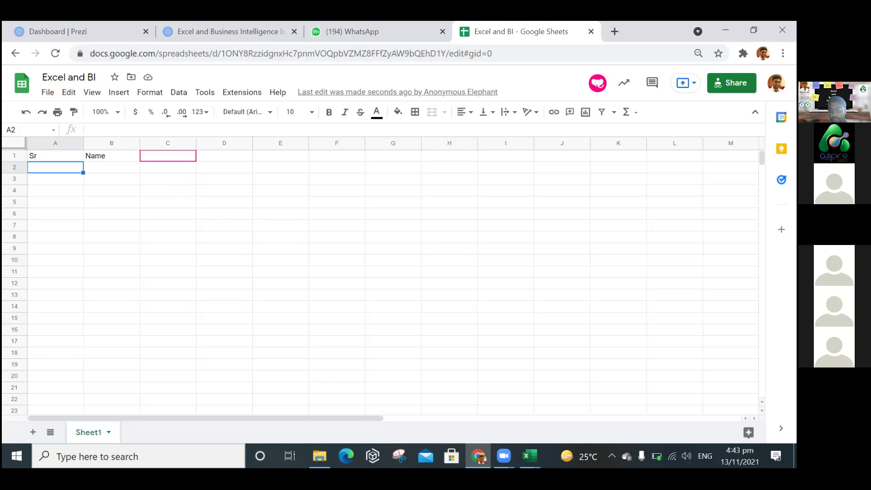
Select cells D11, B3 and A3, then glance at the Excel taskbar previews and dismiss them.
{"action": "left_click", "coordinate": [215, 273]}
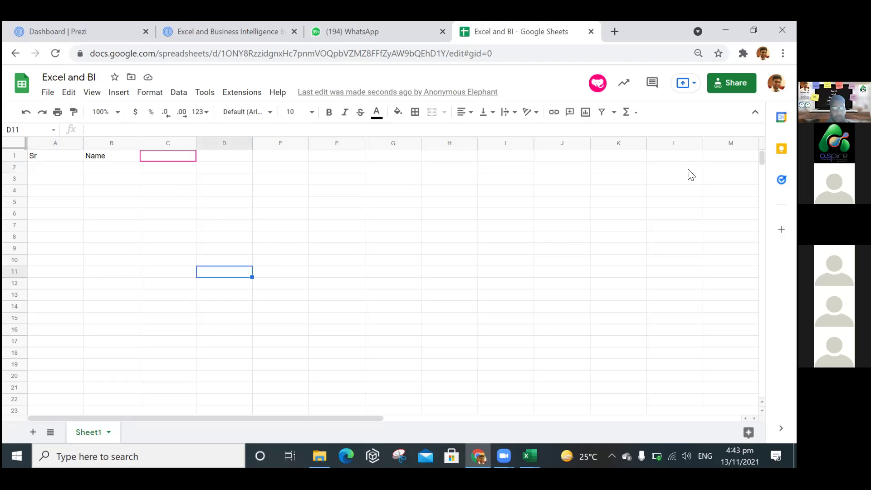
{"action": "left_click", "coordinate": [110, 182]}
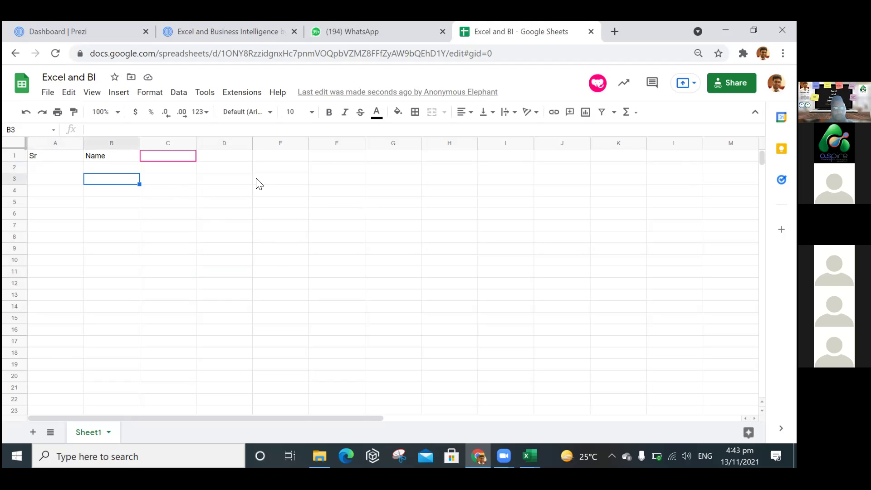
{"action": "left_click", "coordinate": [64, 181]}
{"action": "left_click", "coordinate": [530, 457]}
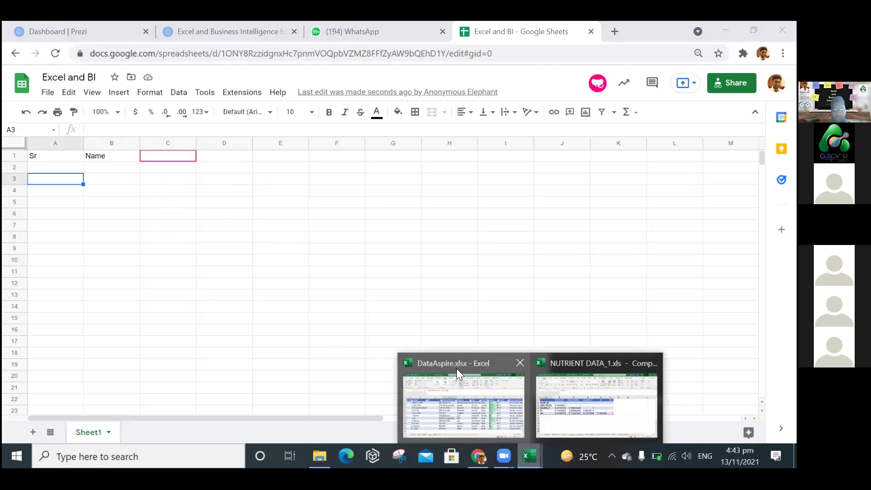
{"action": "left_click", "coordinate": [457, 369]}
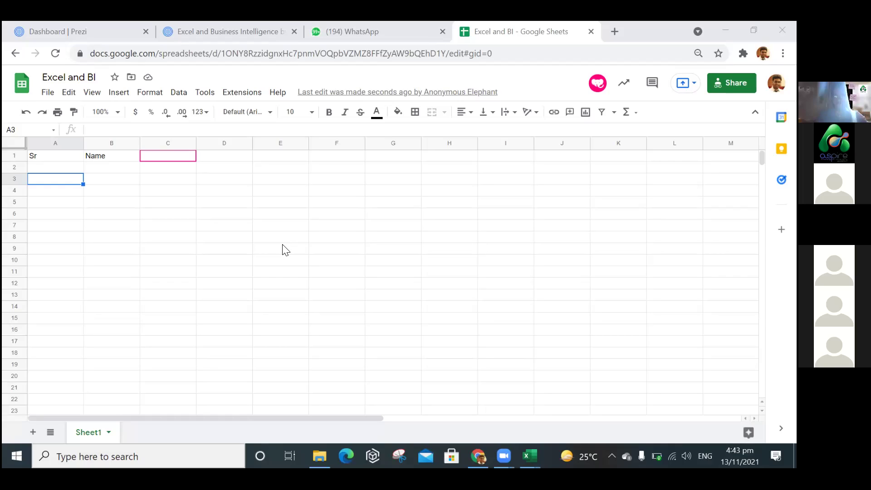
Select cells D6, A8, C4, K14, C9, A3, D6 and A5 while reviewing the sheet.
{"action": "left_click", "coordinate": [208, 215]}
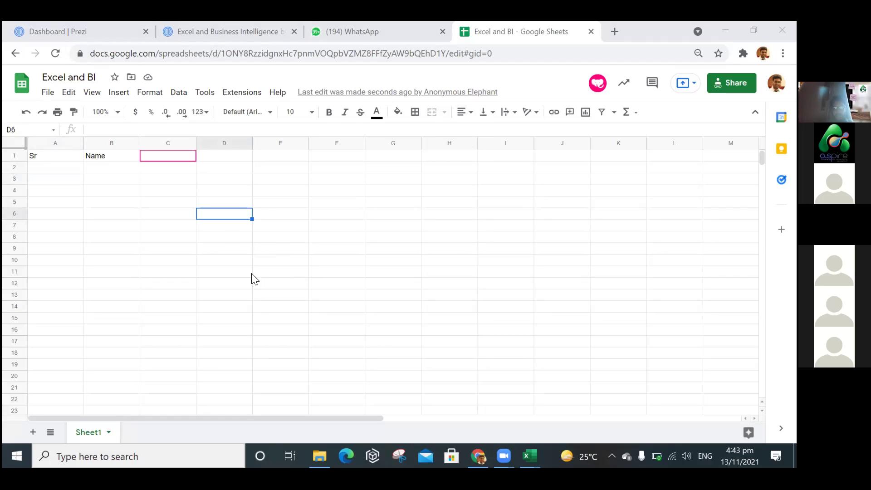
{"action": "left_click", "coordinate": [71, 236]}
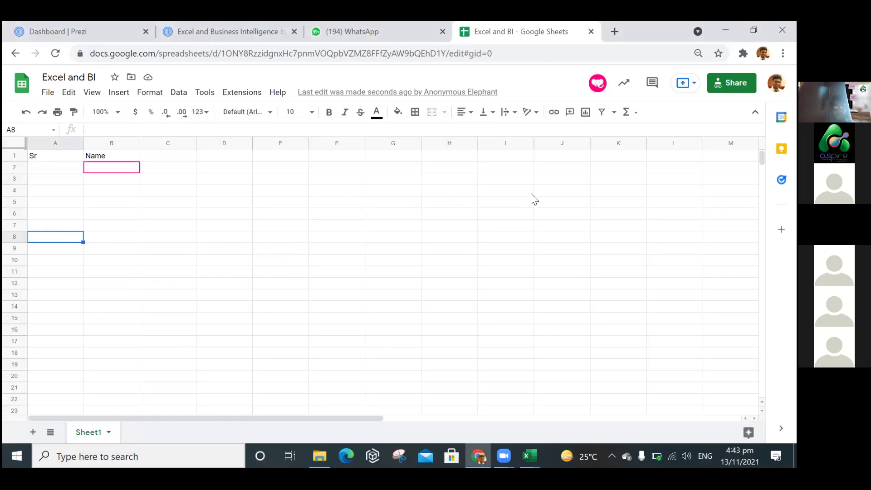
{"action": "left_click", "coordinate": [187, 194]}
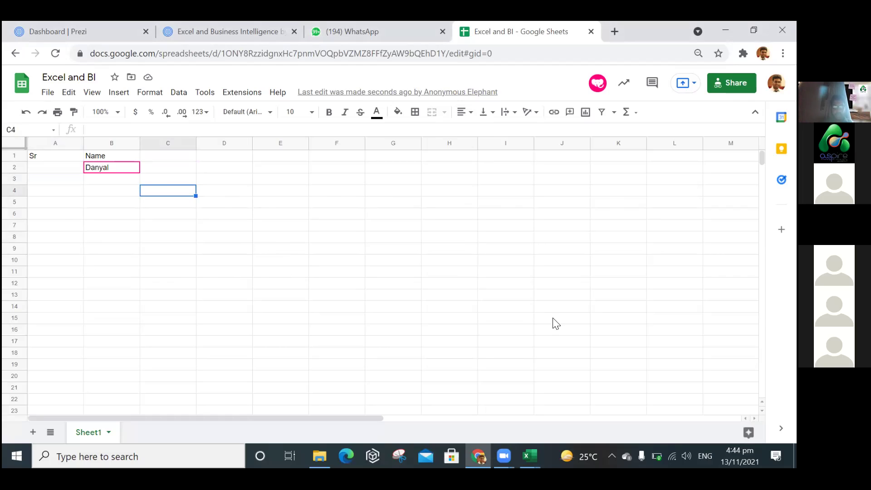
{"action": "left_click", "coordinate": [620, 308]}
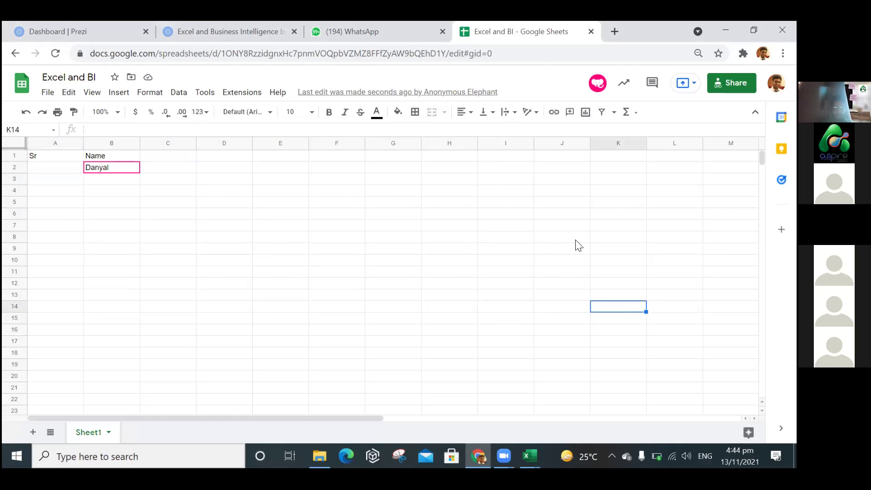
{"action": "left_click", "coordinate": [188, 251]}
{"action": "left_click", "coordinate": [69, 182]}
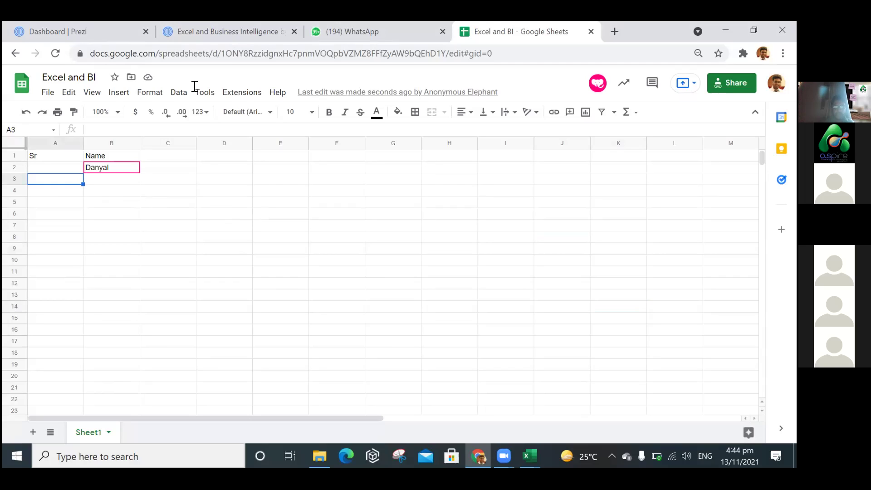
{"action": "left_click", "coordinate": [227, 214]}
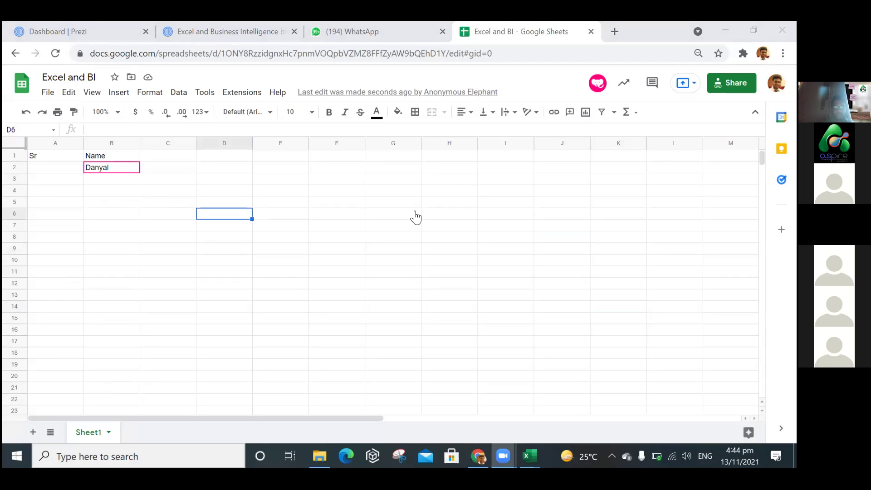
{"action": "left_click", "coordinate": [54, 206]}
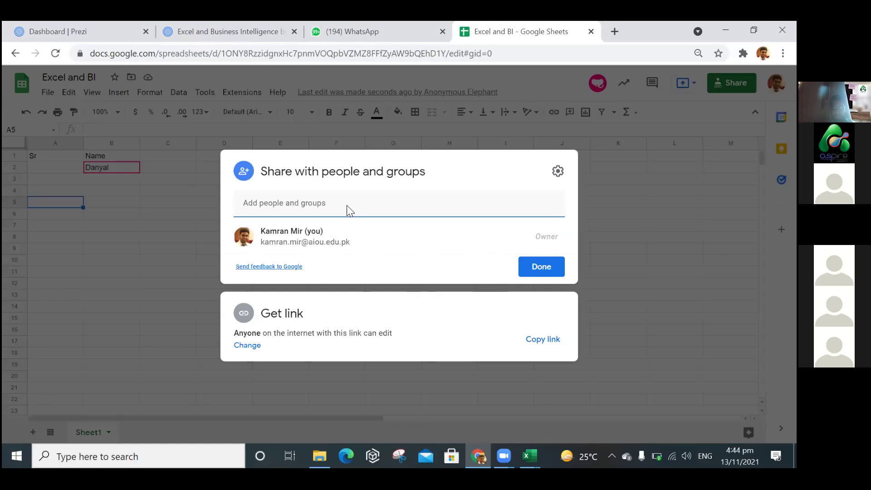
Verify the link gives anyone Editor access, close sharing, and select cells B4, C10, C7, A2, D3.
{"action": "left_click", "coordinate": [323, 320]}
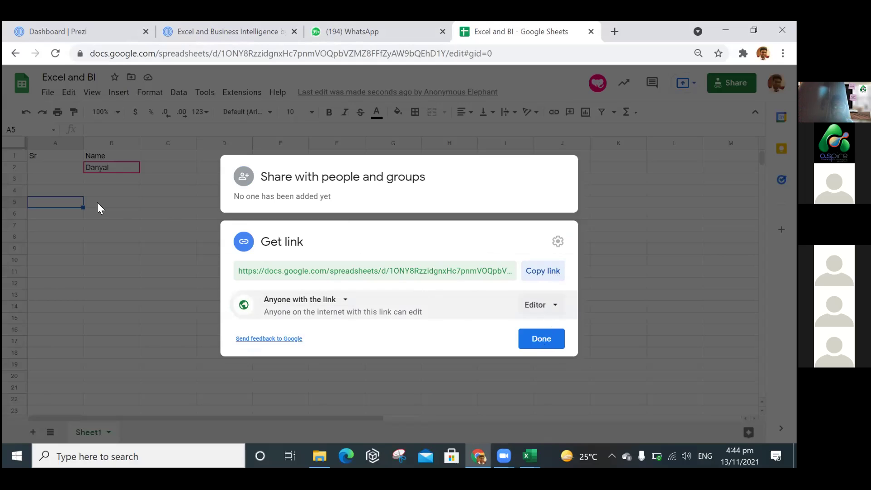
{"action": "left_click", "coordinate": [111, 203]}
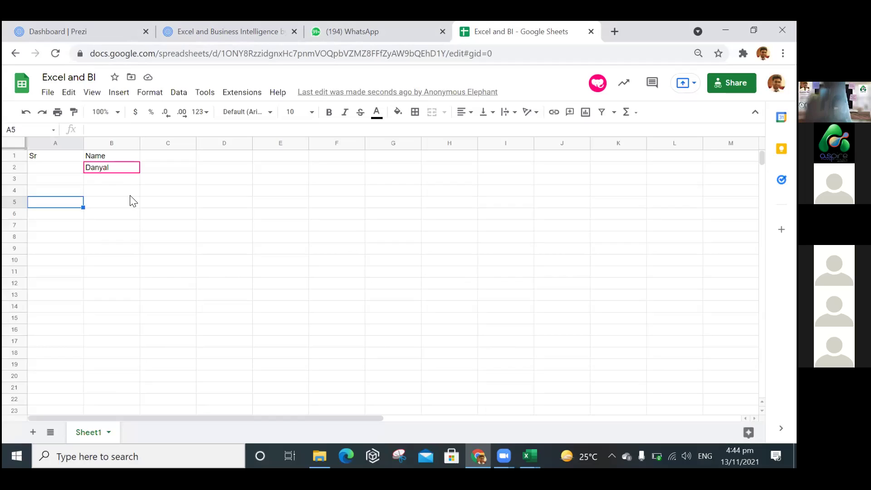
{"action": "left_click", "coordinate": [130, 196]}
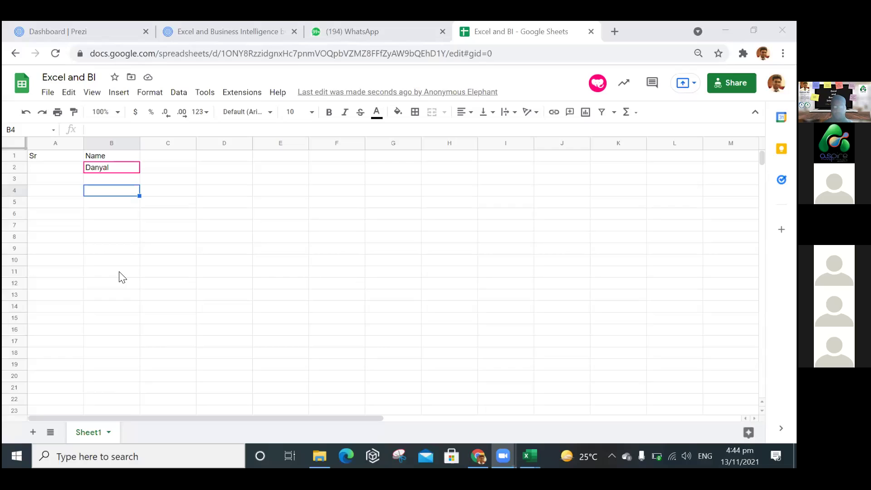
{"action": "left_click", "coordinate": [168, 260]}
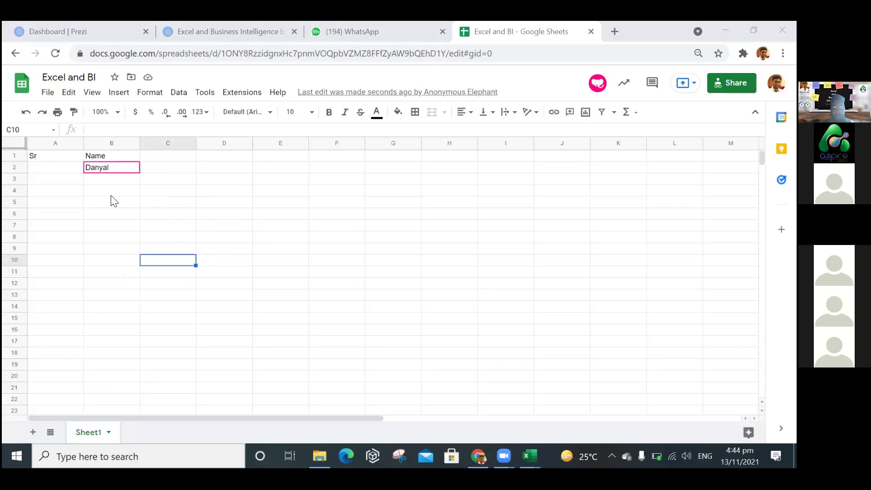
{"action": "left_click", "coordinate": [196, 227]}
{"action": "left_click", "coordinate": [69, 170]}
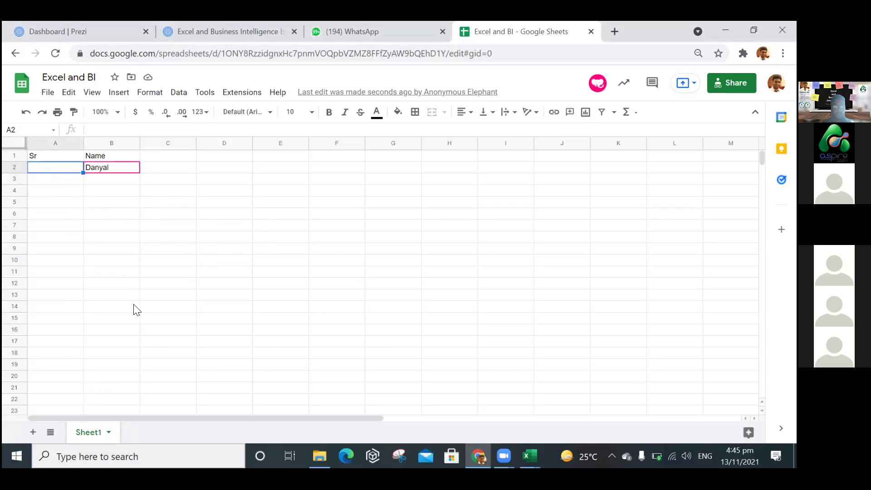
{"action": "left_click", "coordinate": [236, 181]}
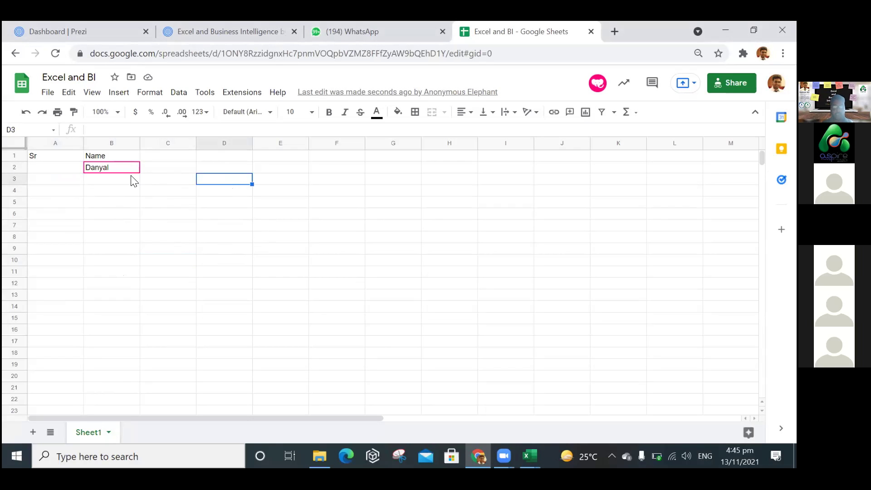
{"action": "left_click", "coordinate": [119, 92]}
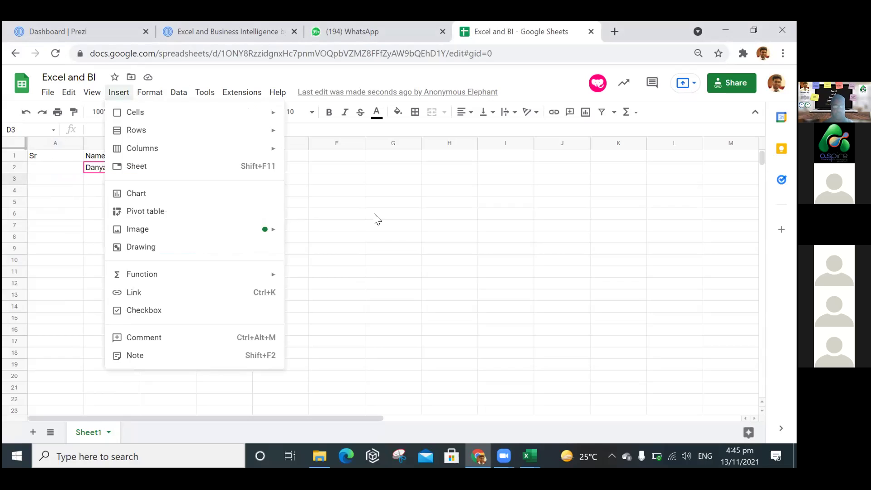
{"action": "left_click", "coordinate": [420, 230]}
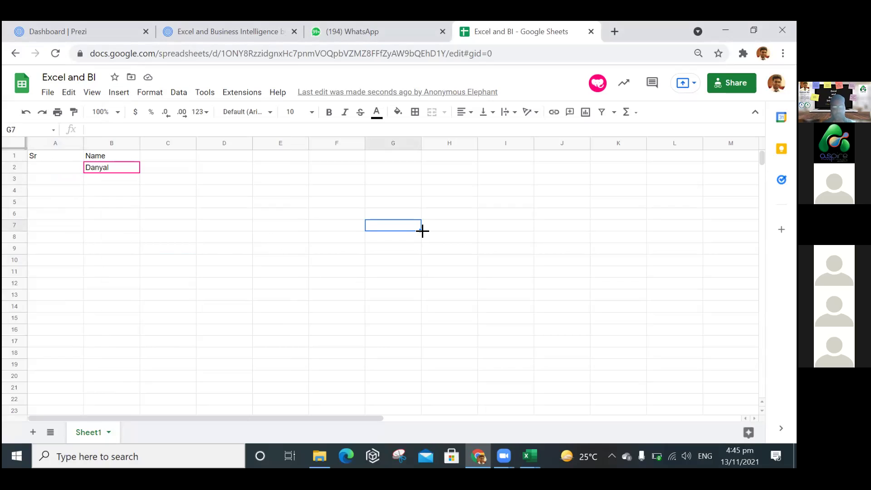
{"action": "left_click", "coordinate": [296, 218]}
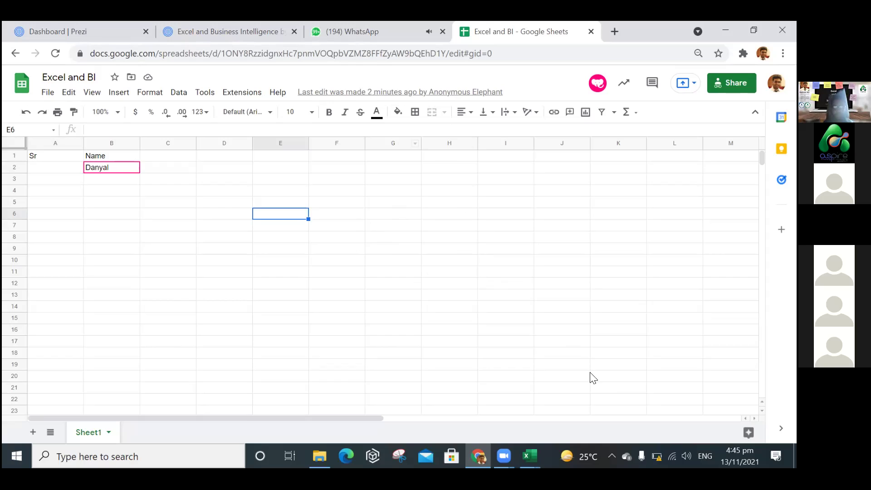
{"action": "left_click", "coordinate": [480, 448]}
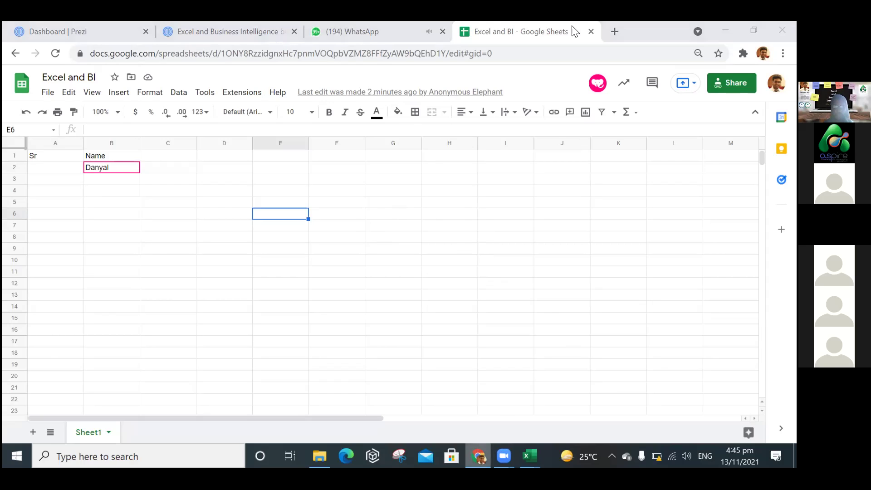
Minimise to the desktop with Super+D, then Alt+Tab back to the browser with Prezi.
{"action": "key", "text": "super+d"}
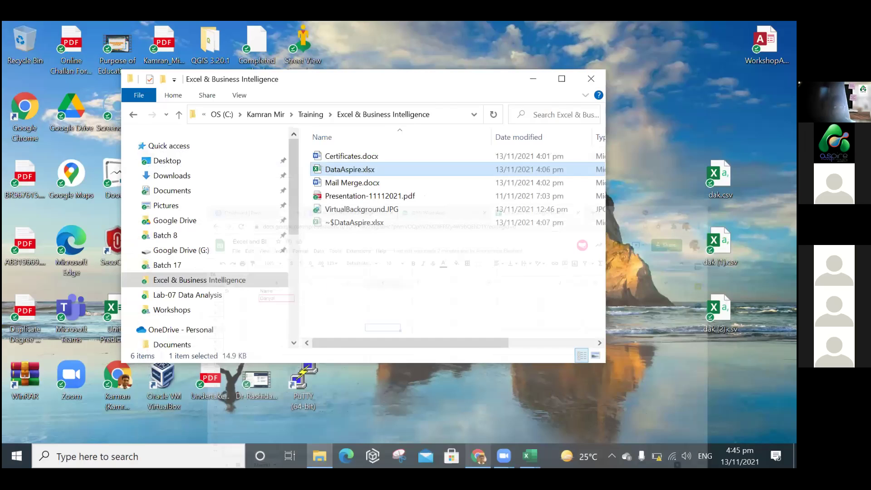
{"action": "key", "text": "alt+Tab"}
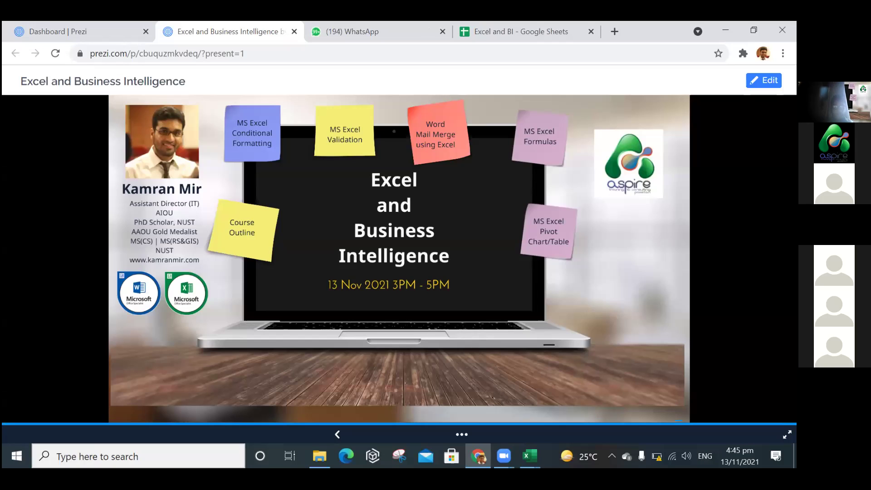